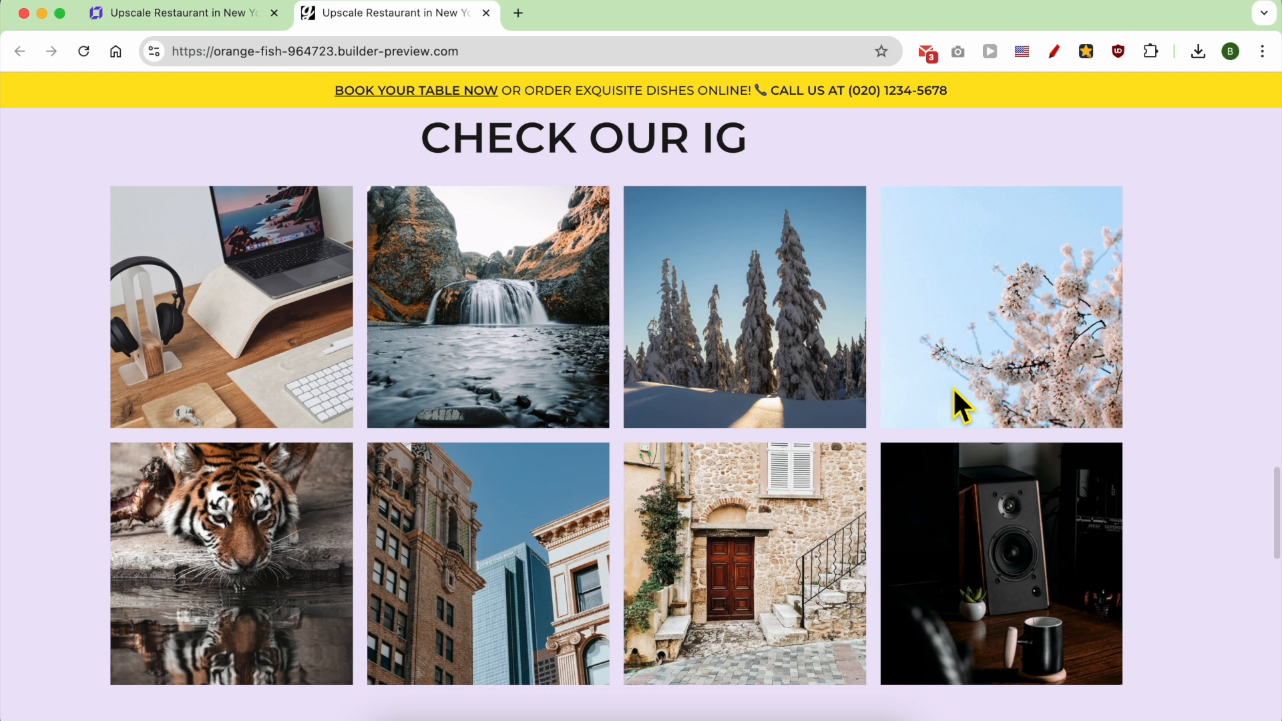
scroll(954, 390, "down", 6)
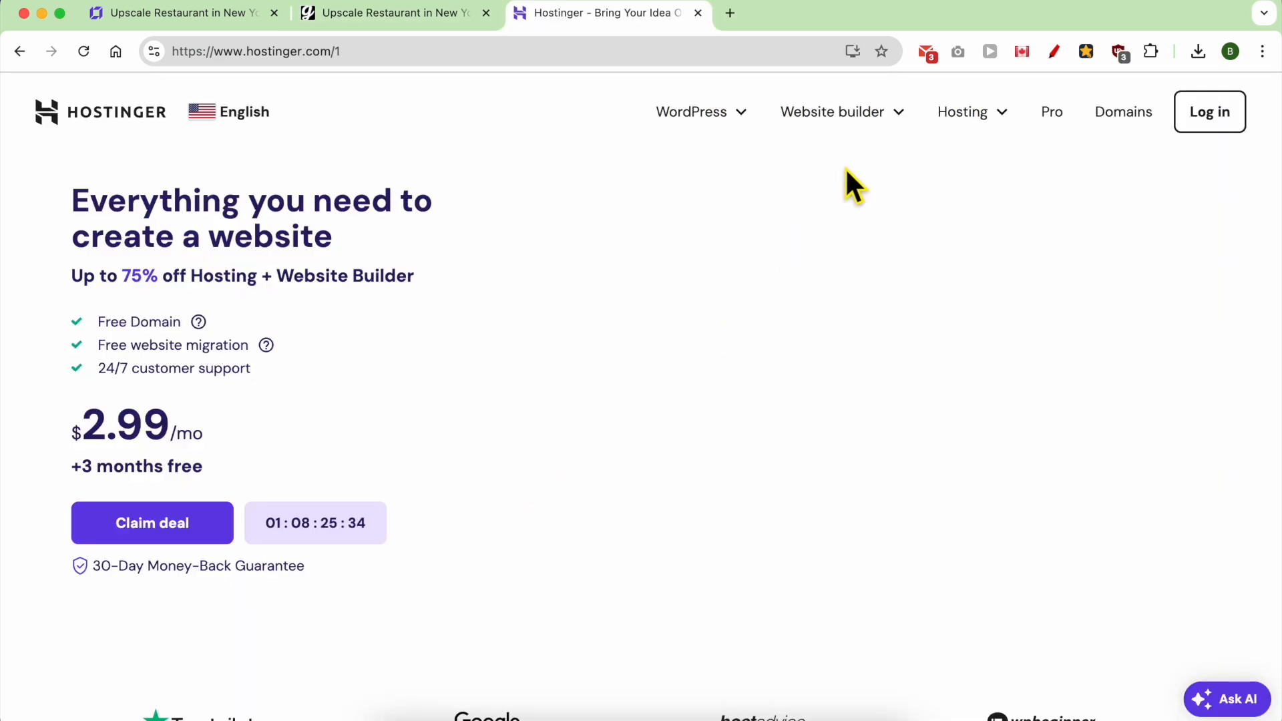
- Open the Hostinger website builder, start creating a site with AI and begin the description with "create a website"
mouse_move(868, 119)
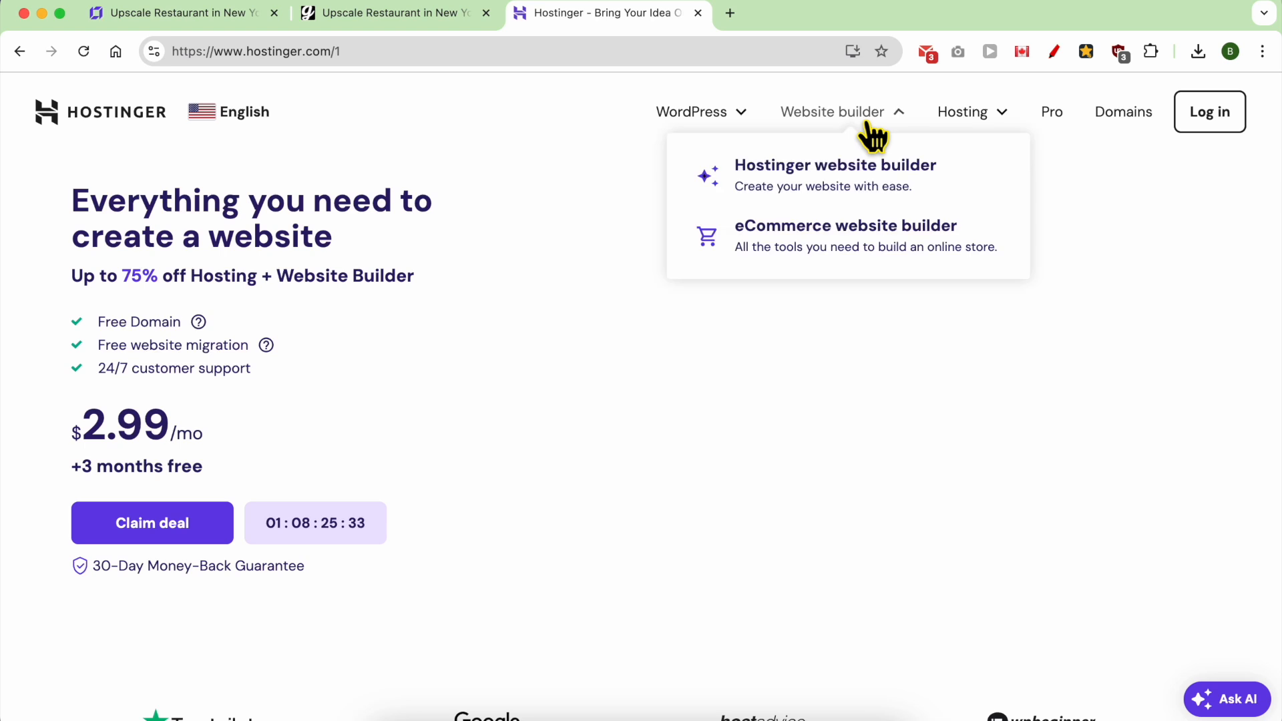
left_click(835, 169)
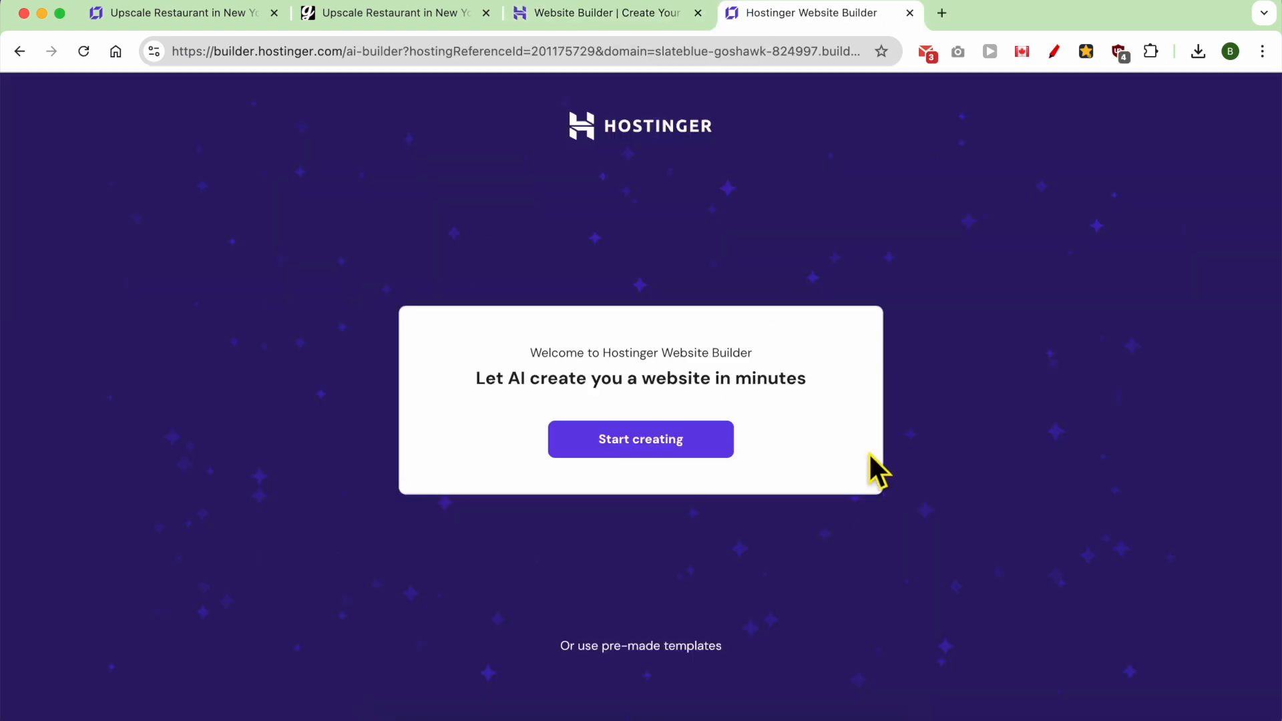
left_click(705, 440)
left_click(705, 437)
type("create a website")
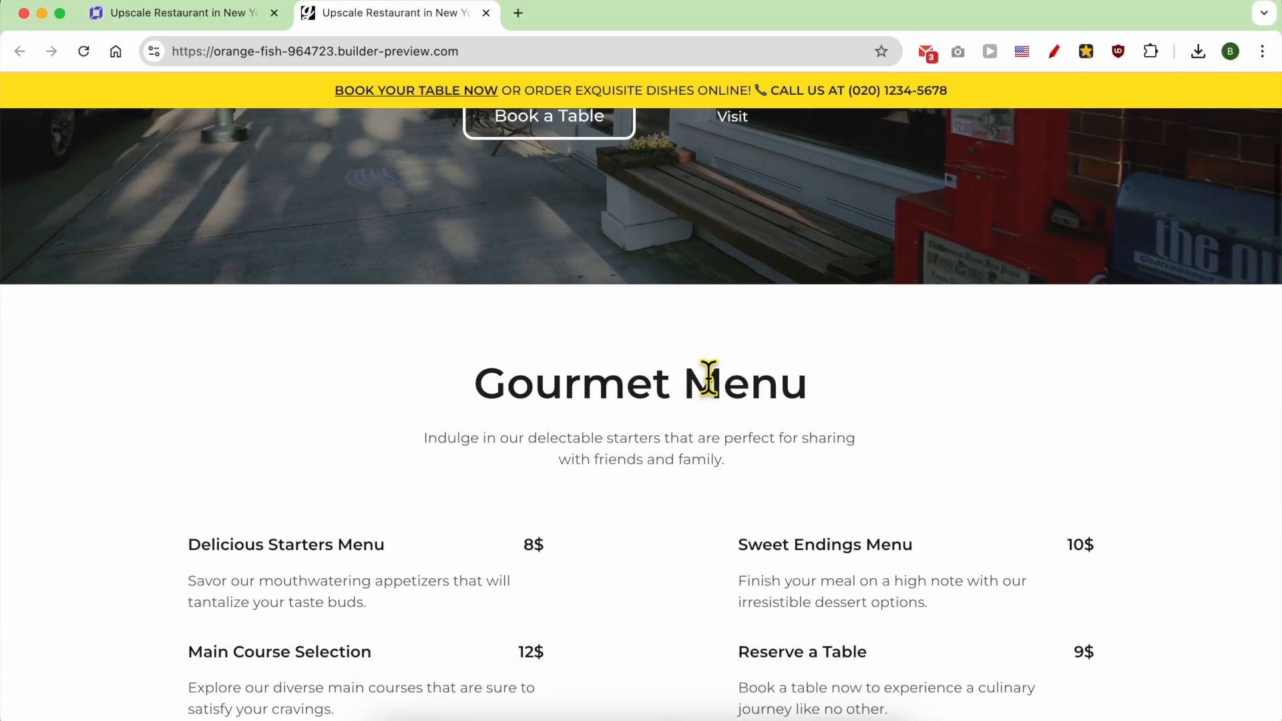
scroll(707, 381, "down", 5)
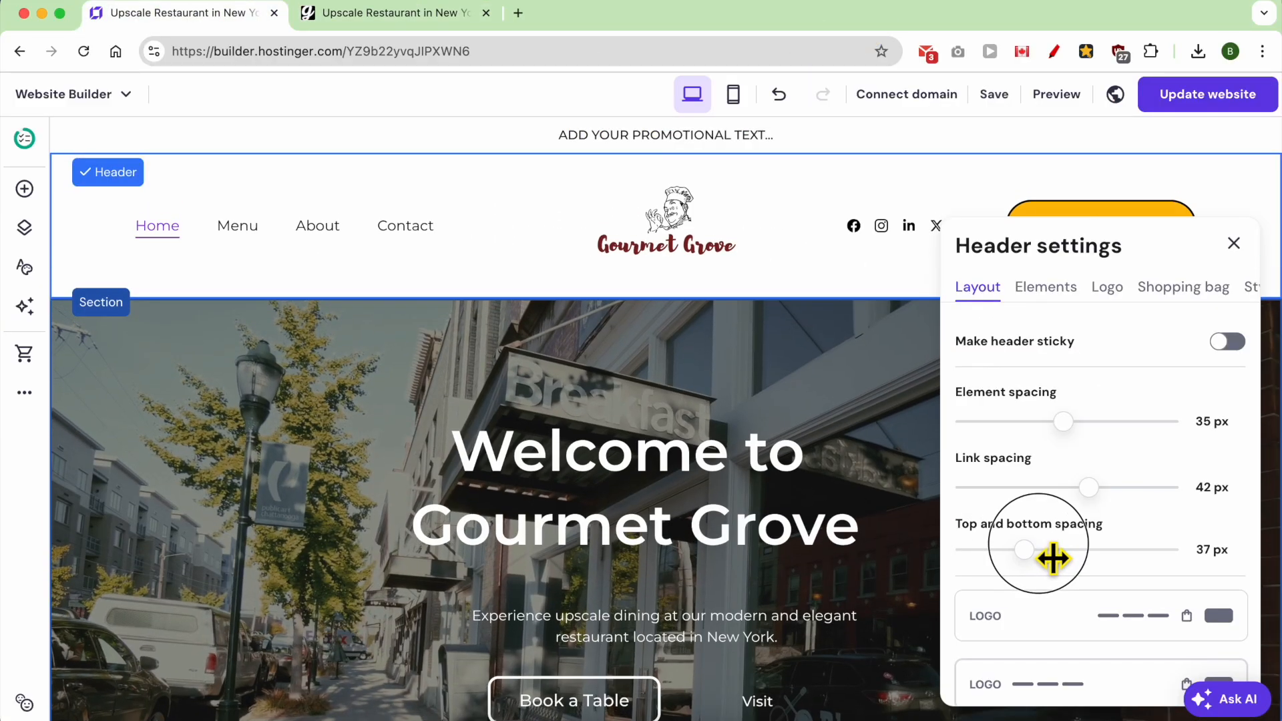
mouse_move(1053, 552)
left_mouse_down()
mouse_move(1070, 558)
mouse_move(982, 550)
mouse_move(1035, 547)
left_mouse_up()
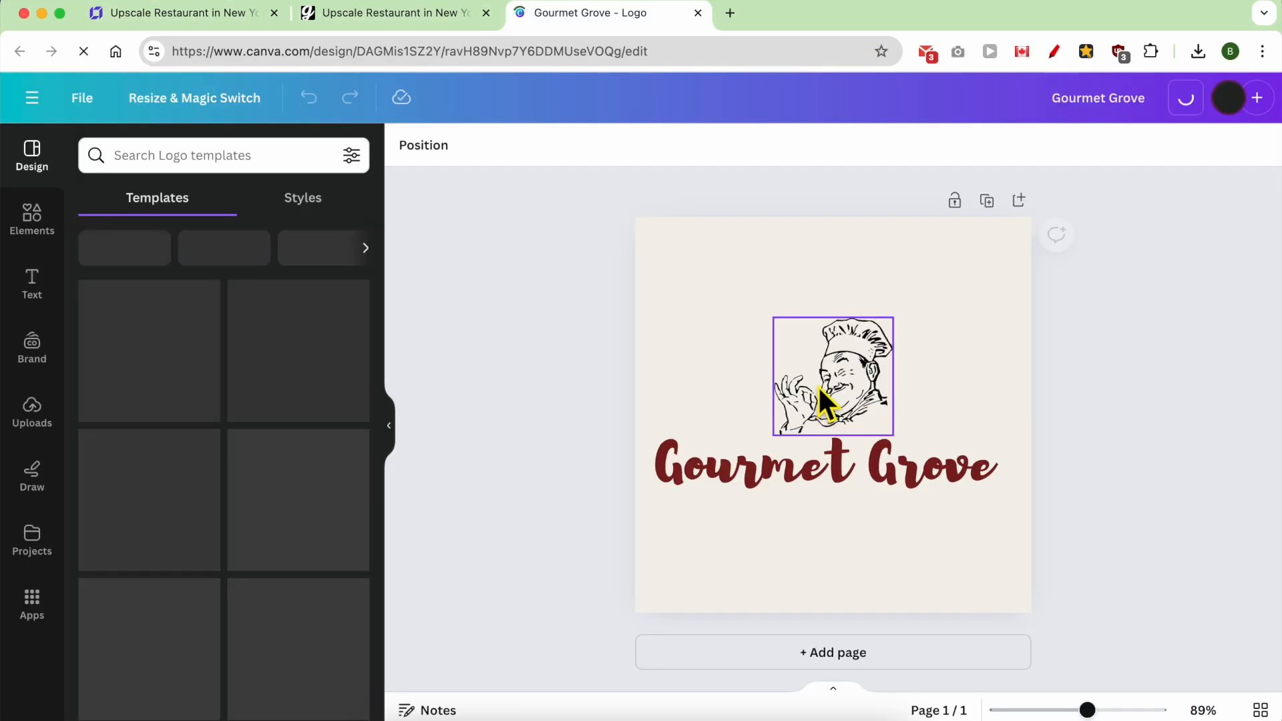
mouse_move(821, 400)
left_mouse_down()
mouse_move(815, 371)
mouse_move(832, 395)
left_mouse_up()
- Switch to the Canva logo design and select the word "Gourmet" in the brand name text
left_click(778, 472)
double_click(778, 479)
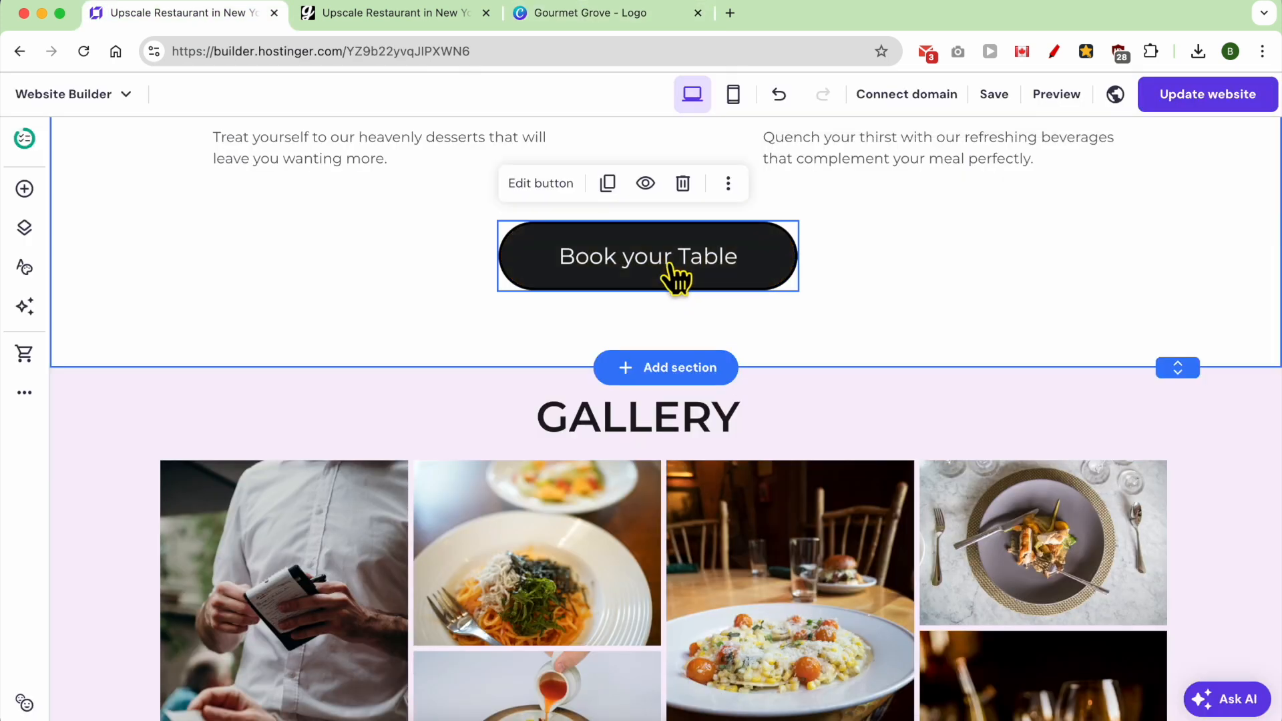
- Switch to the website builder and review the restaurant page's gallery and testimonials sections, including the mobile layout
mouse_move(675, 277)
left_mouse_down()
mouse_move(773, 286)
mouse_move(686, 286)
left_mouse_up()
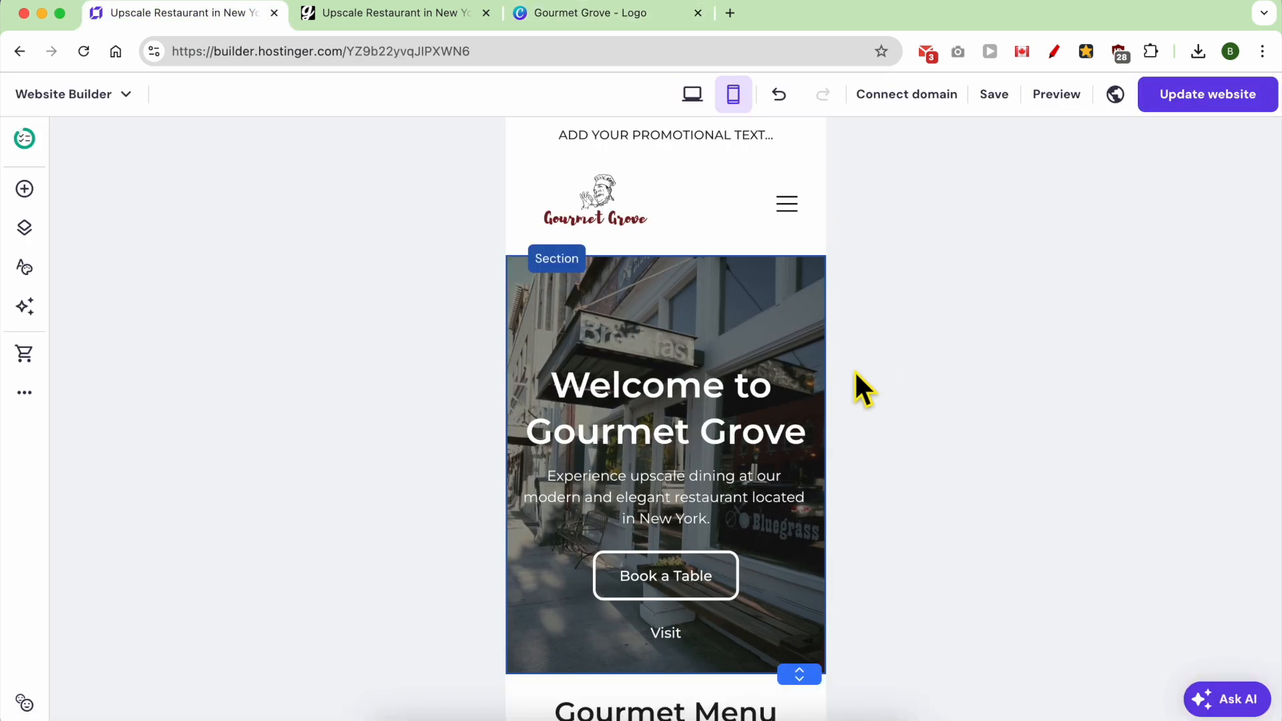
scroll(719, 387, "down", 7)
scroll(719, 387, "down", 20)
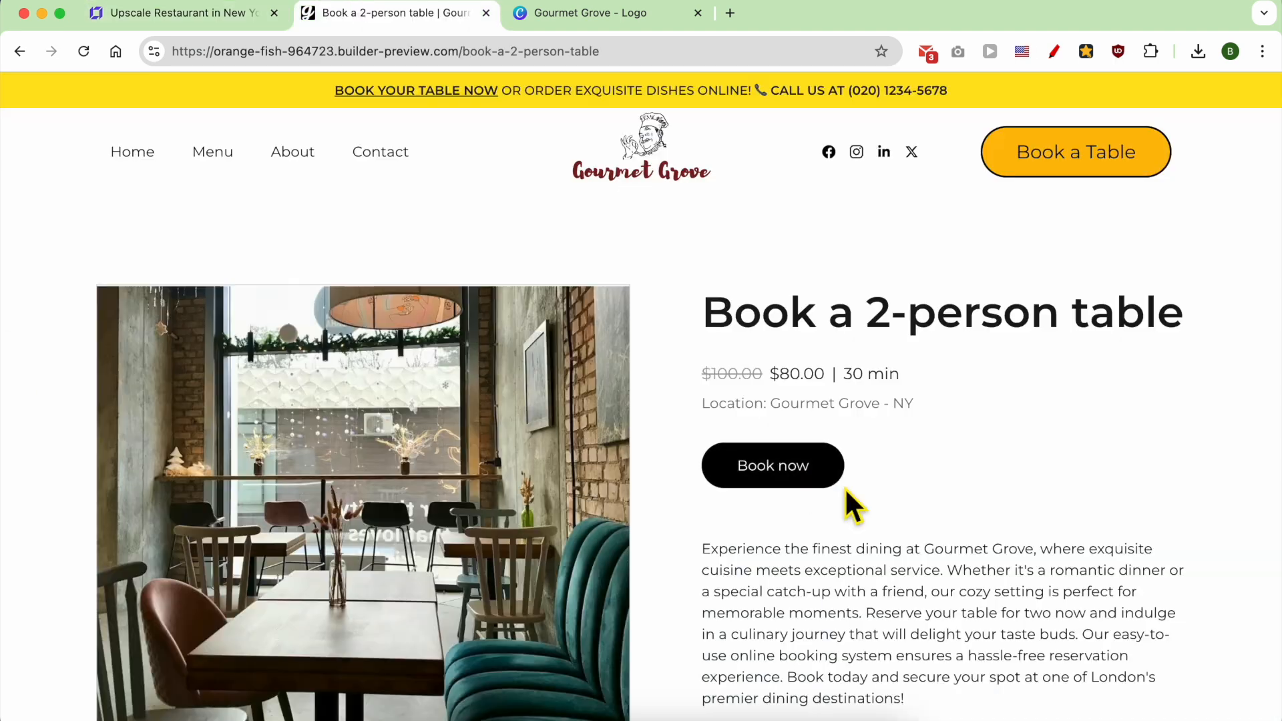
- Choose Friday, August 2 at 08:30 AM for the 2-person table booking on the restaurant website
left_click(801, 468)
left_click(743, 331)
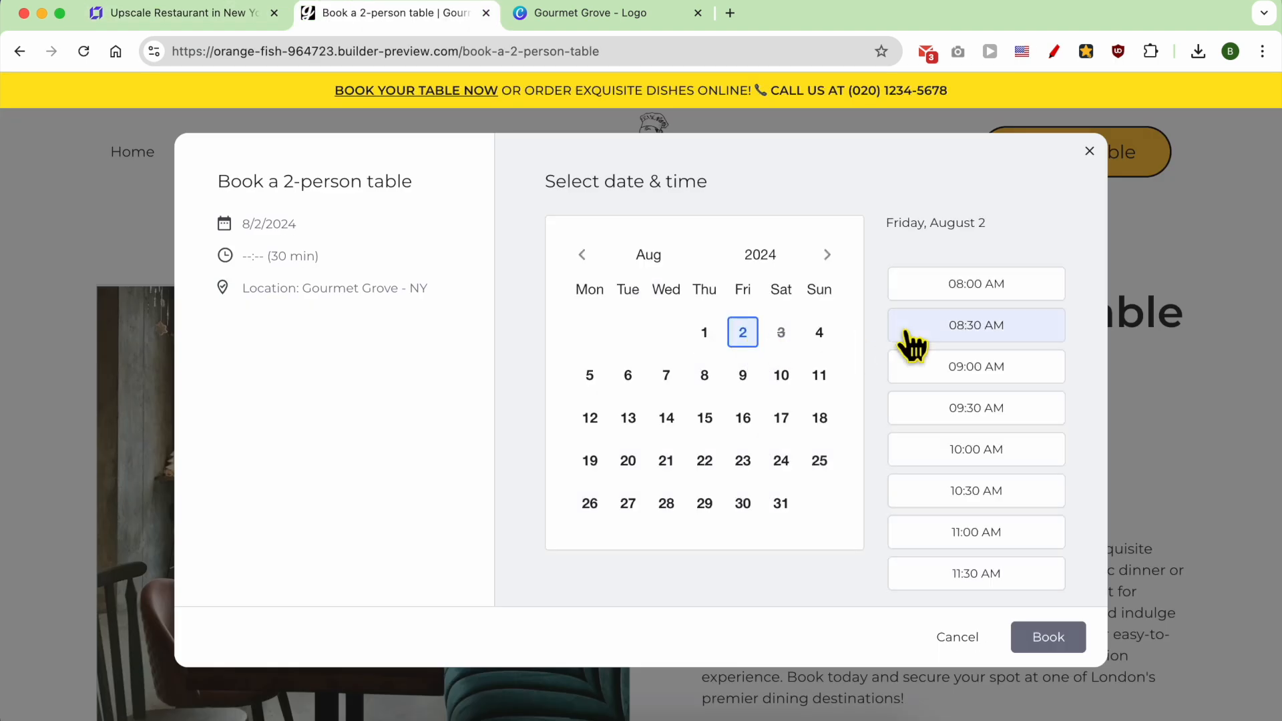
left_click(909, 327)
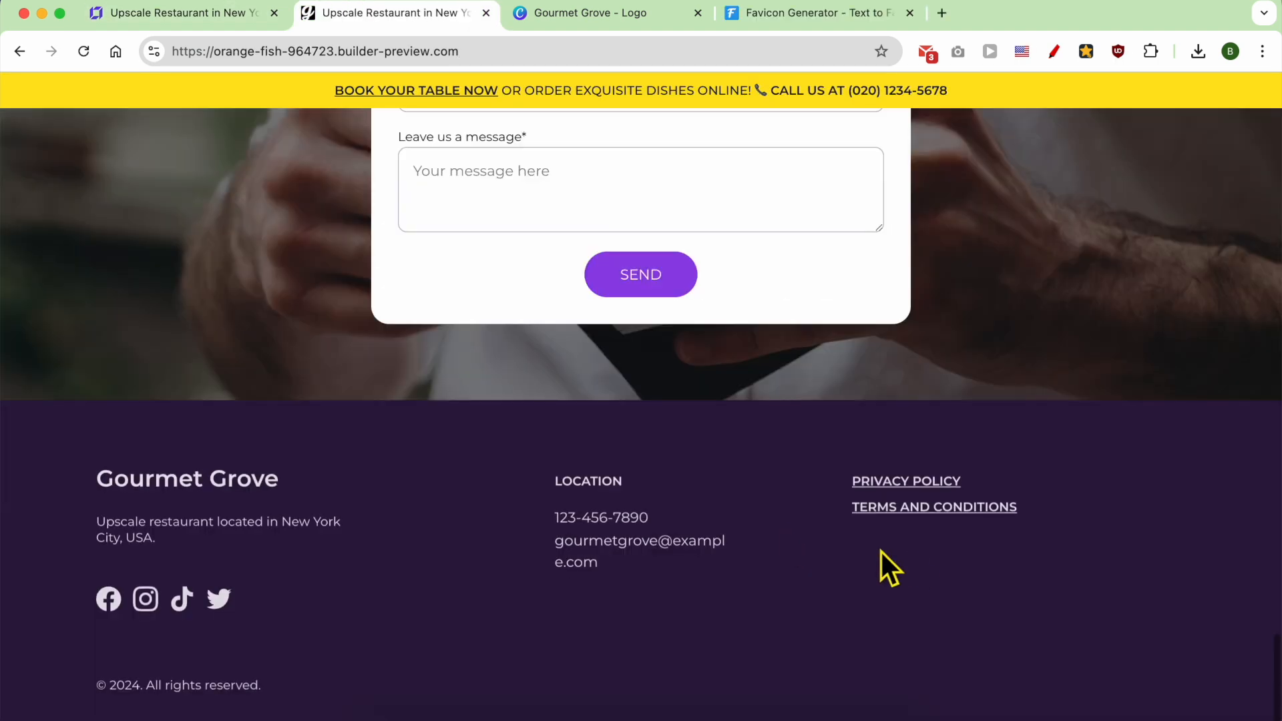
- Open the Privacy Policy page linked in the restaurant website's footer
left_click(910, 481)
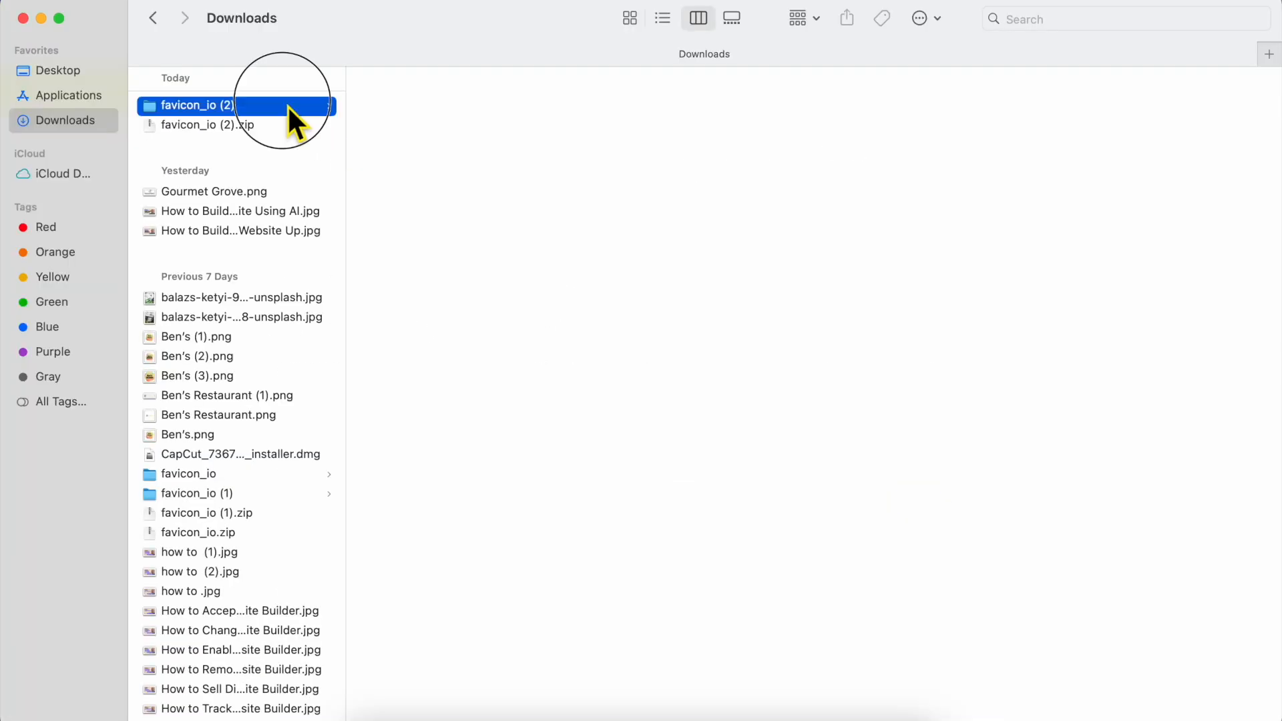
left_click(288, 105)
left_click(427, 147)
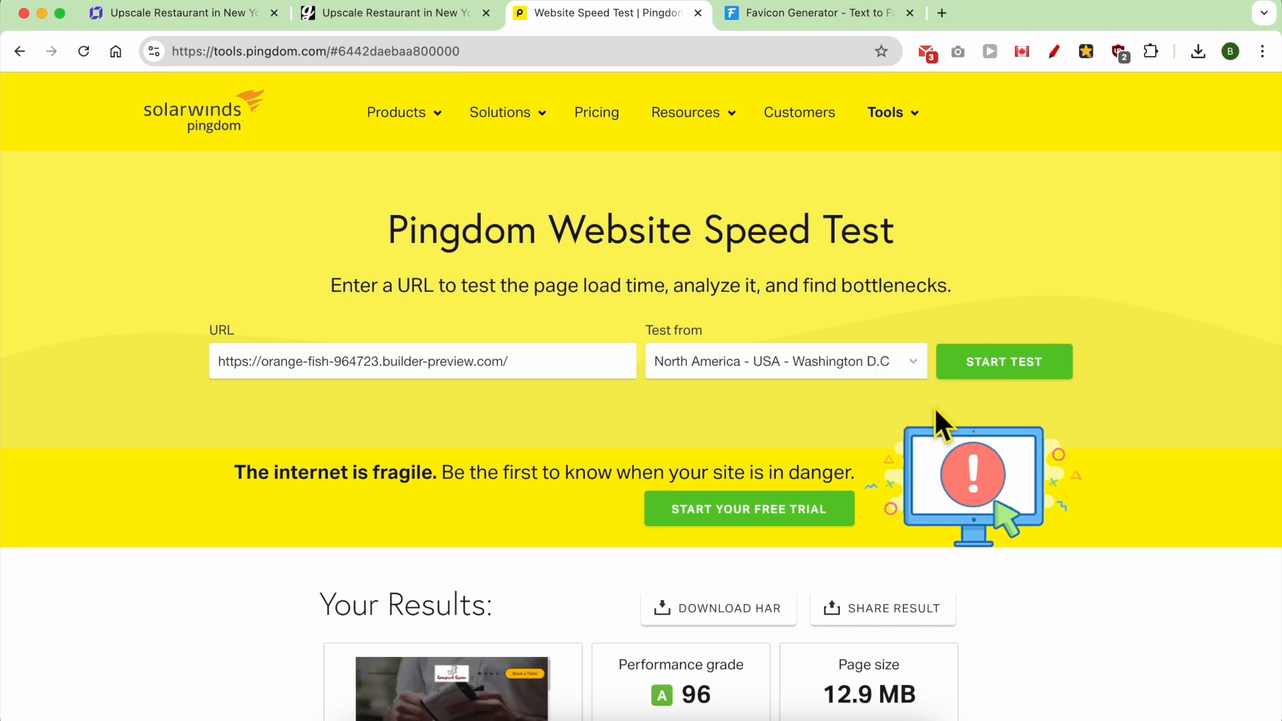
- Examine the Pingdom speed test results for the restaurant website, focusing on performance grade and load time
scroll(935, 405, "down", 5)
left_click(727, 395)
left_click_drag(727, 394, 609, 367)
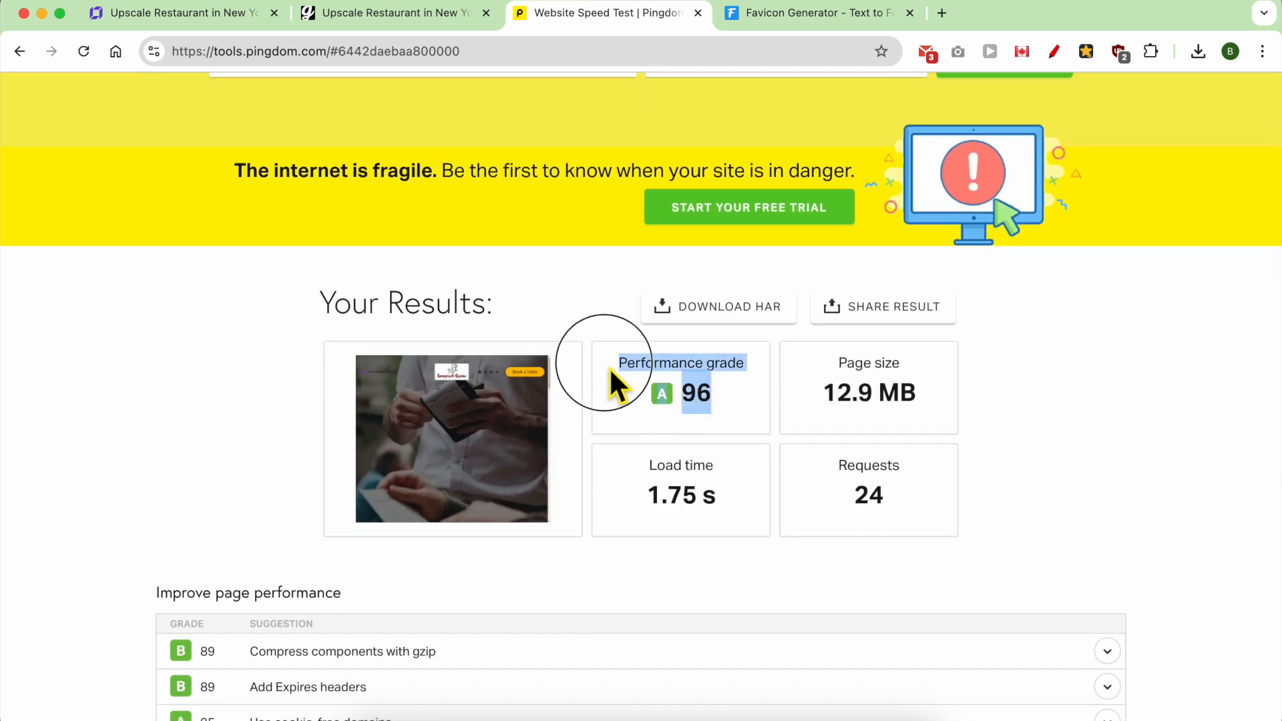
left_click_drag(712, 527, 646, 475)
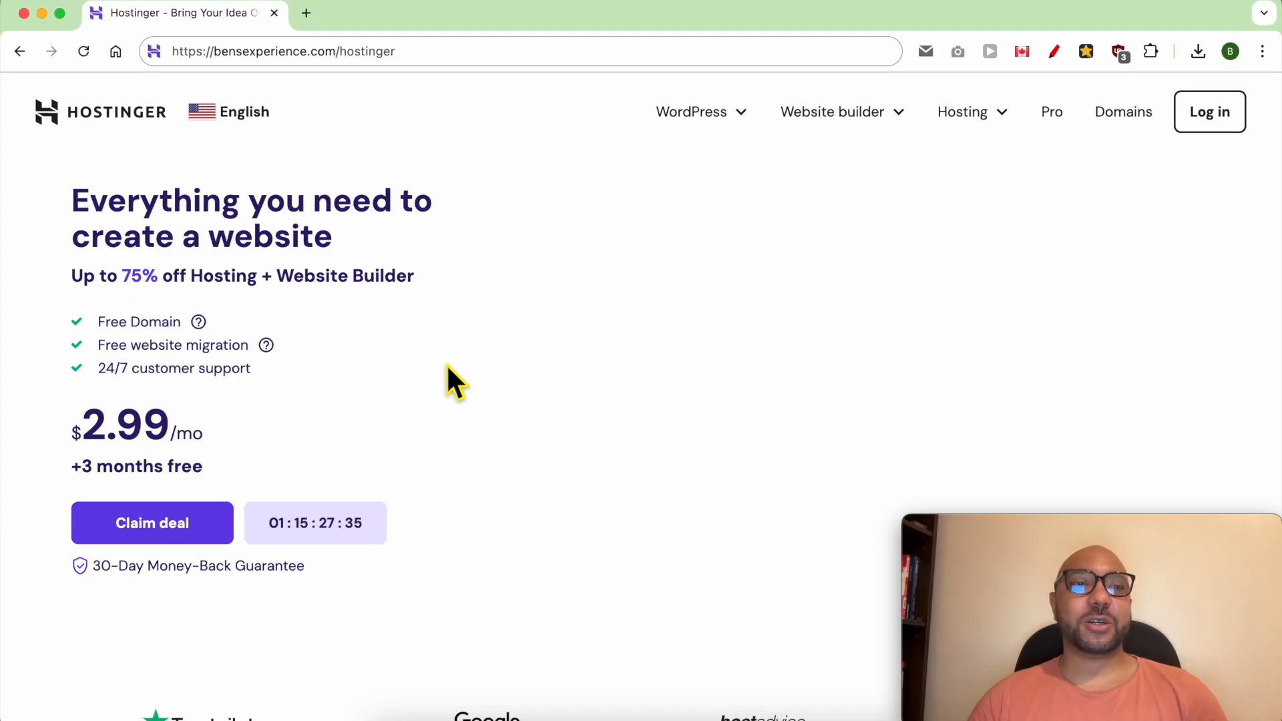
- Open the Hostinger website builder page from the Hostinger home page and go to its pricing plans
left_click(431, 65)
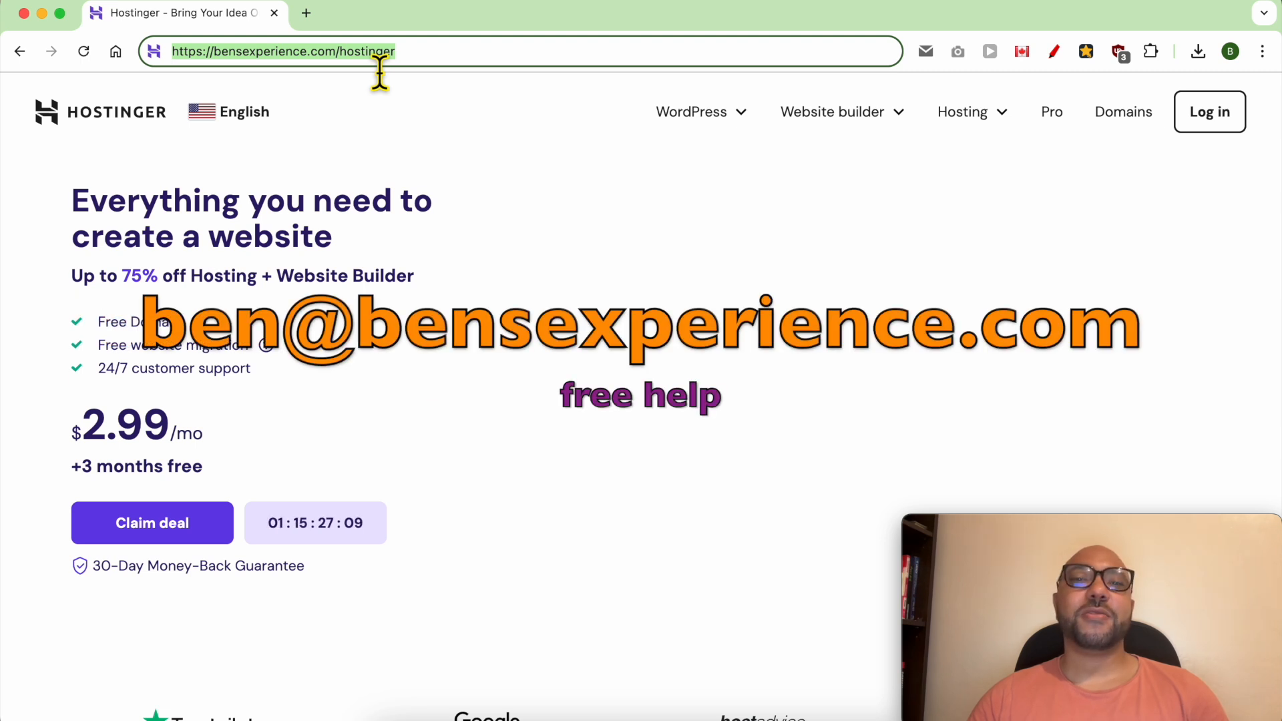
left_click(570, 299)
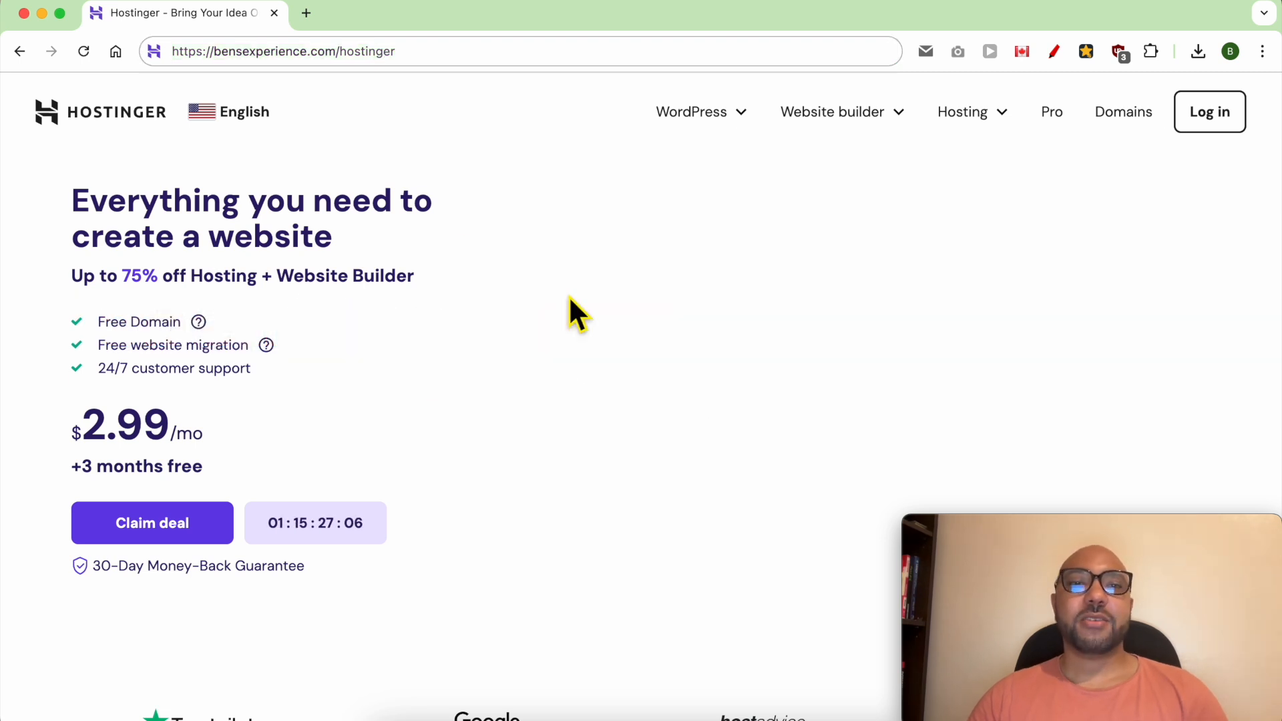
left_click(814, 116)
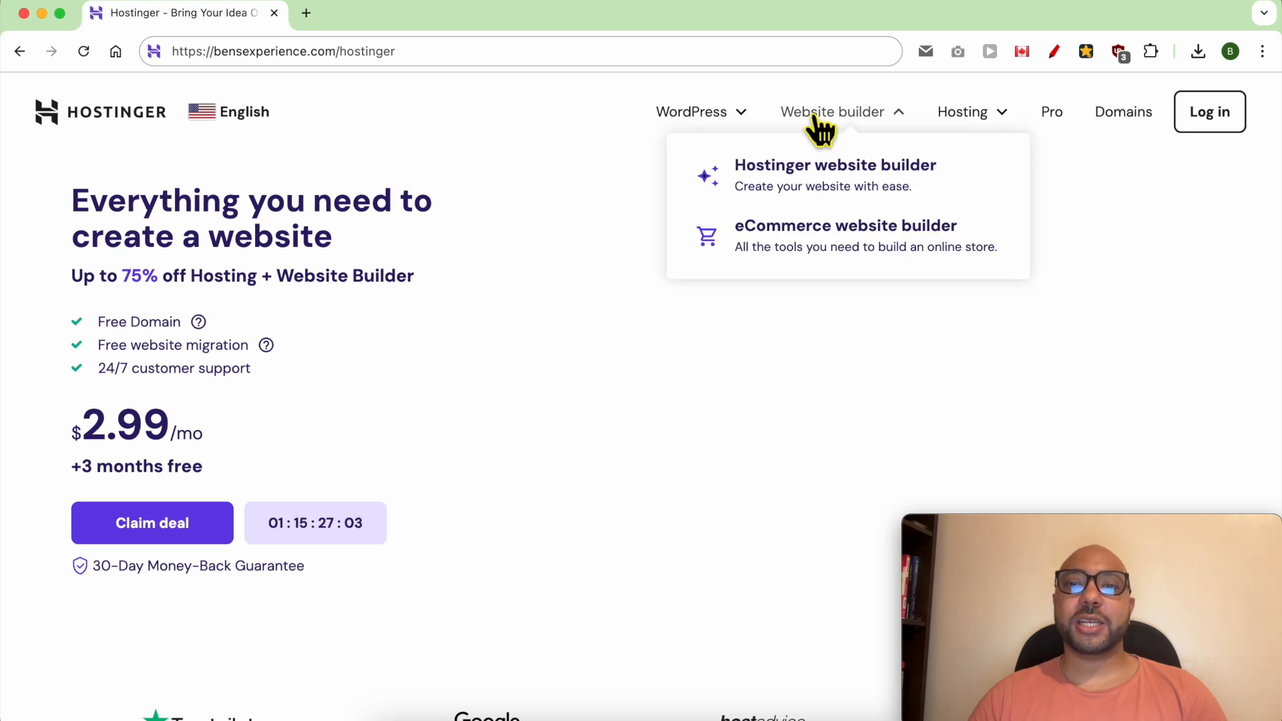
left_click(795, 177)
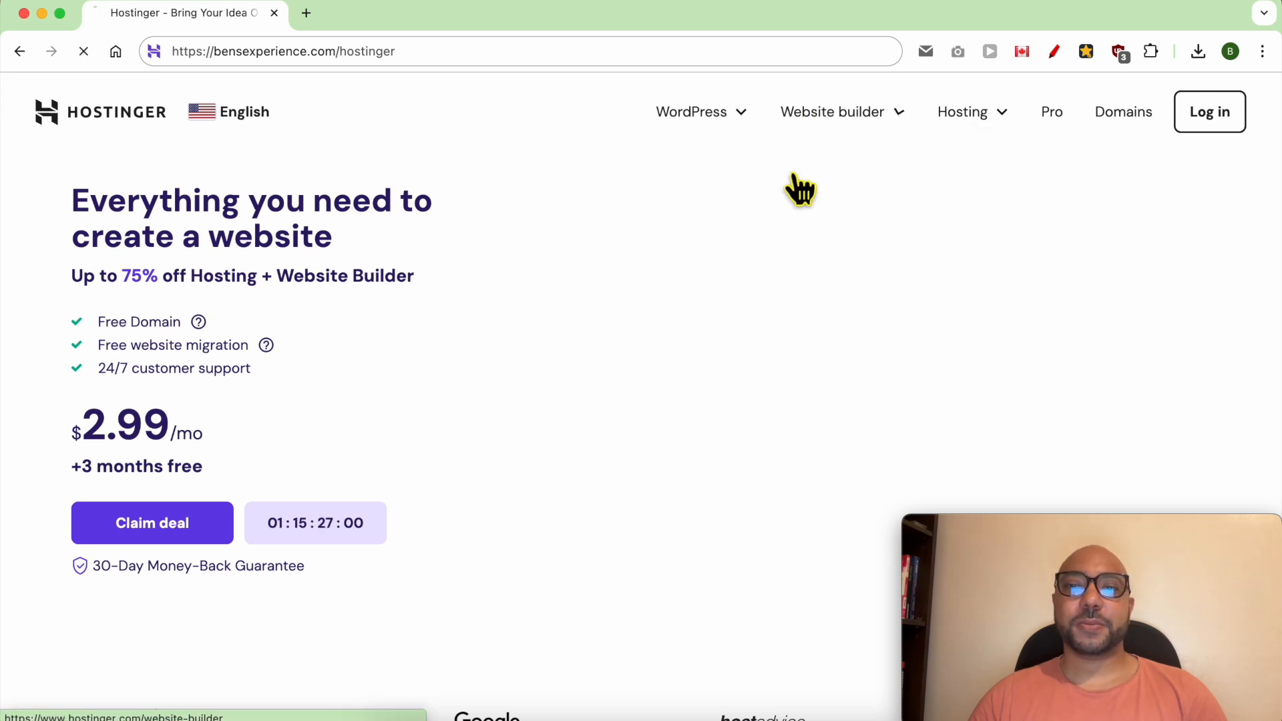
scroll(673, 357, "down", 3)
scroll(674, 360, "down", 10)
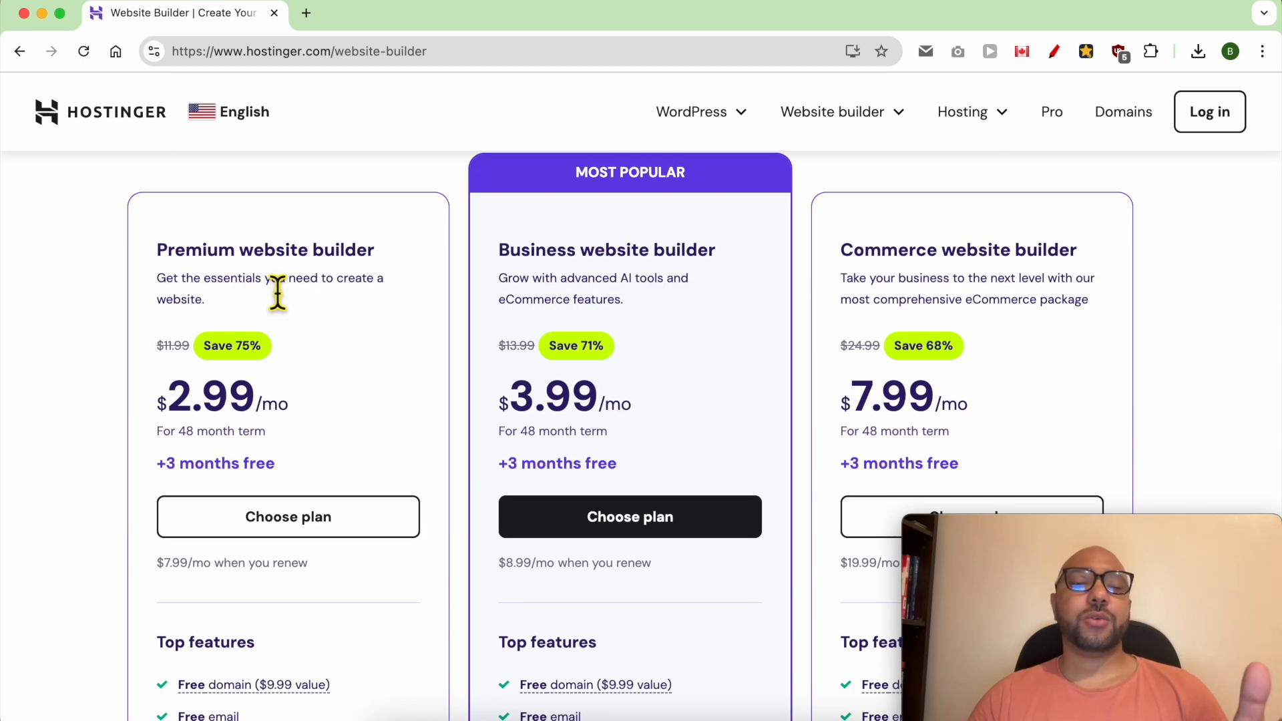
- Review the three plan options: Premium, Business and Commerce website builder
double_click(204, 252)
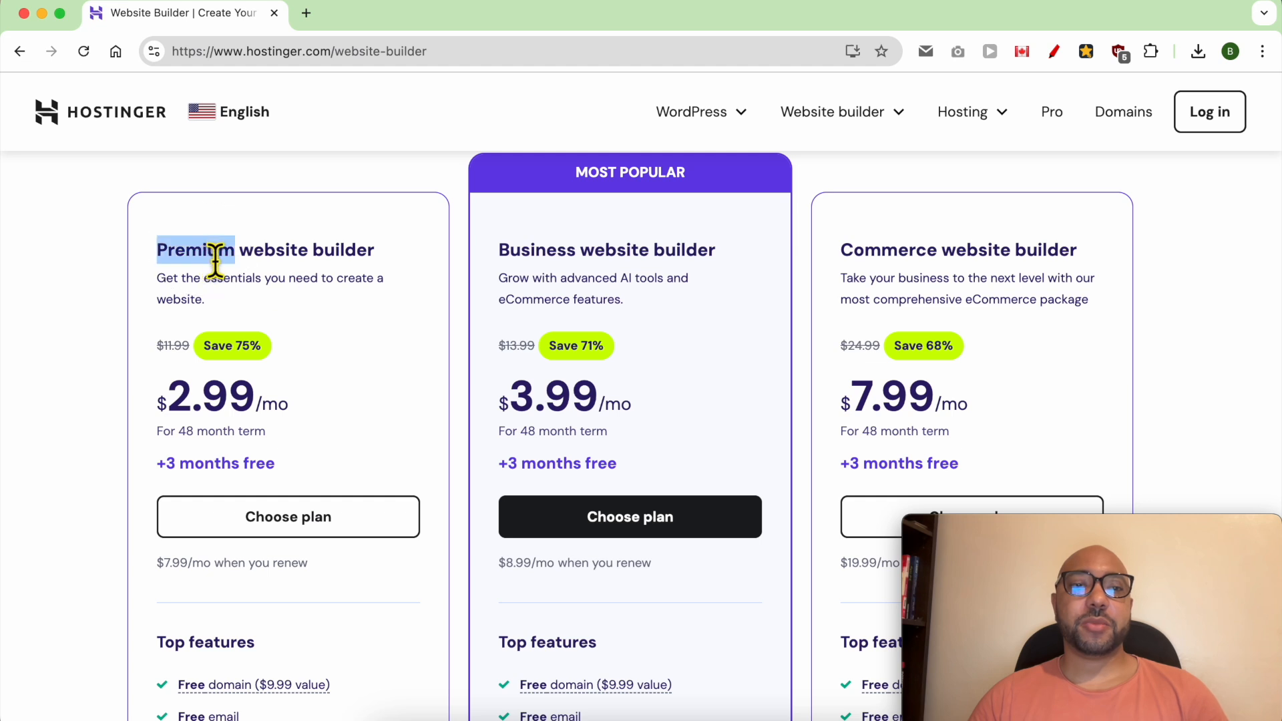
double_click(537, 255)
triple_click(904, 262)
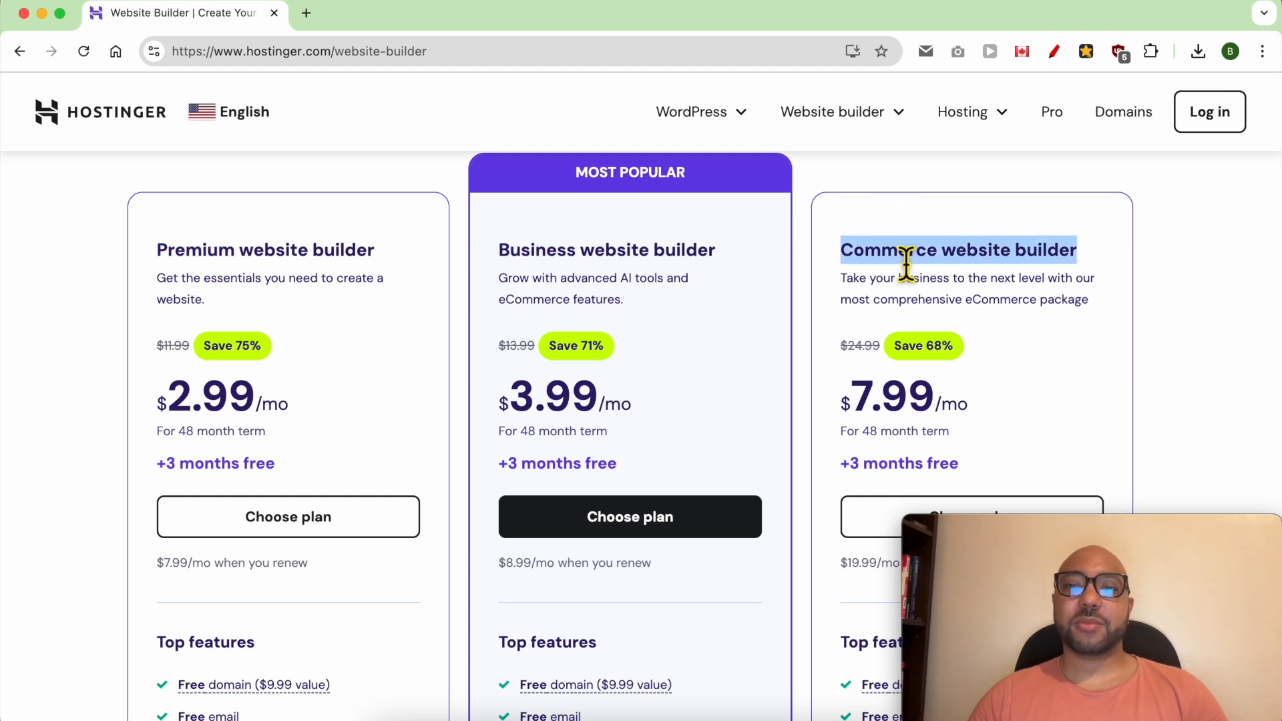
left_click(590, 322)
- Examine the Business plan's top features and compare its website hosting limit and price with the Premium plan
scroll(714, 434, "down", 5)
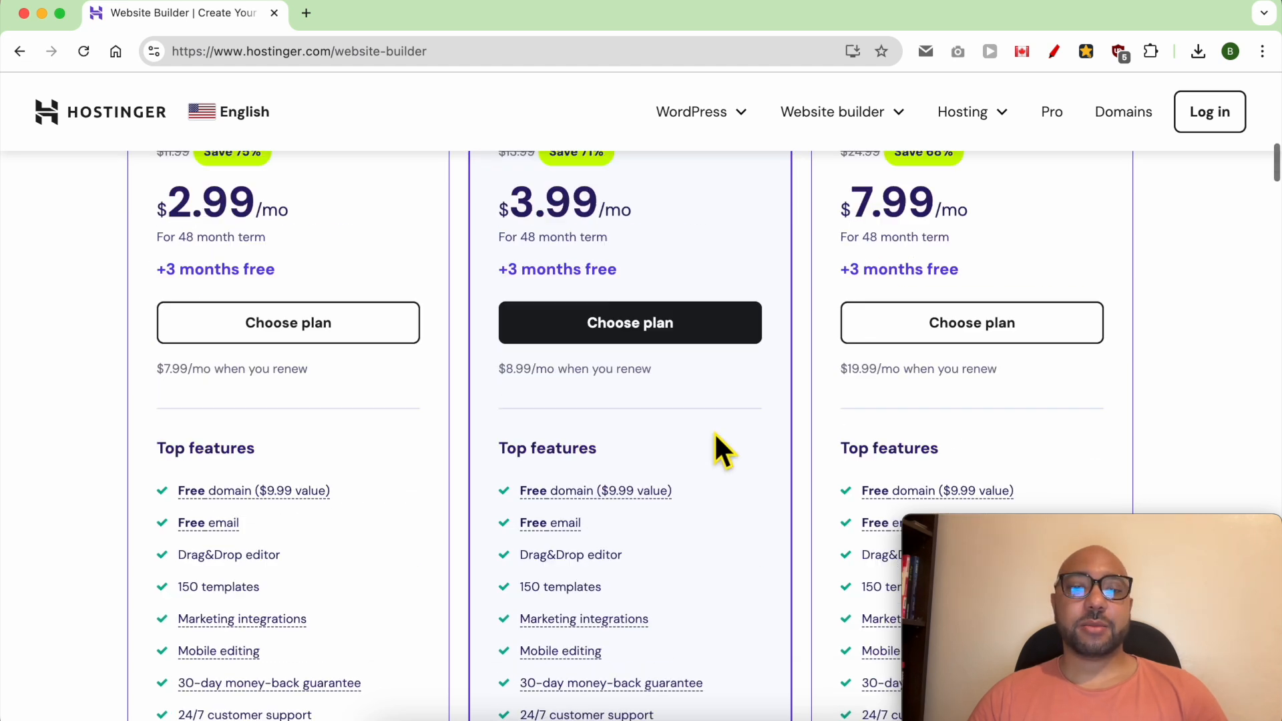
triple_click(694, 439)
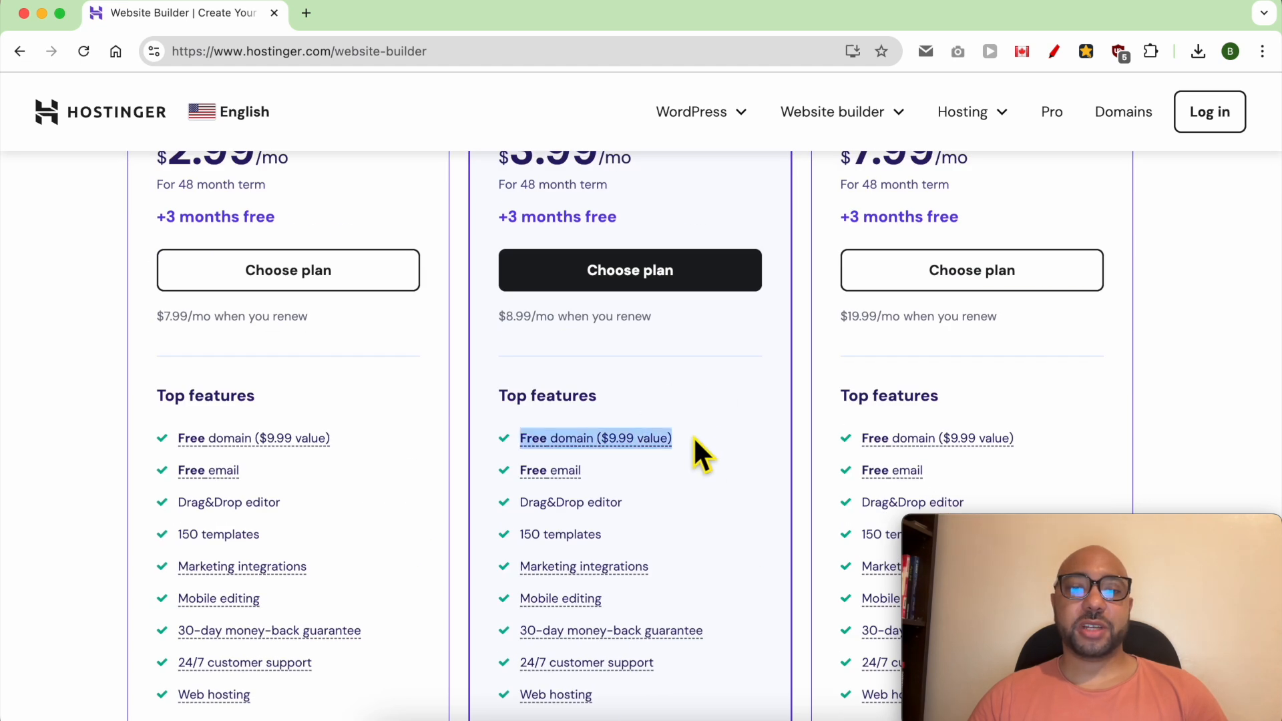
triple_click(653, 470)
scroll(681, 464, "down", 2)
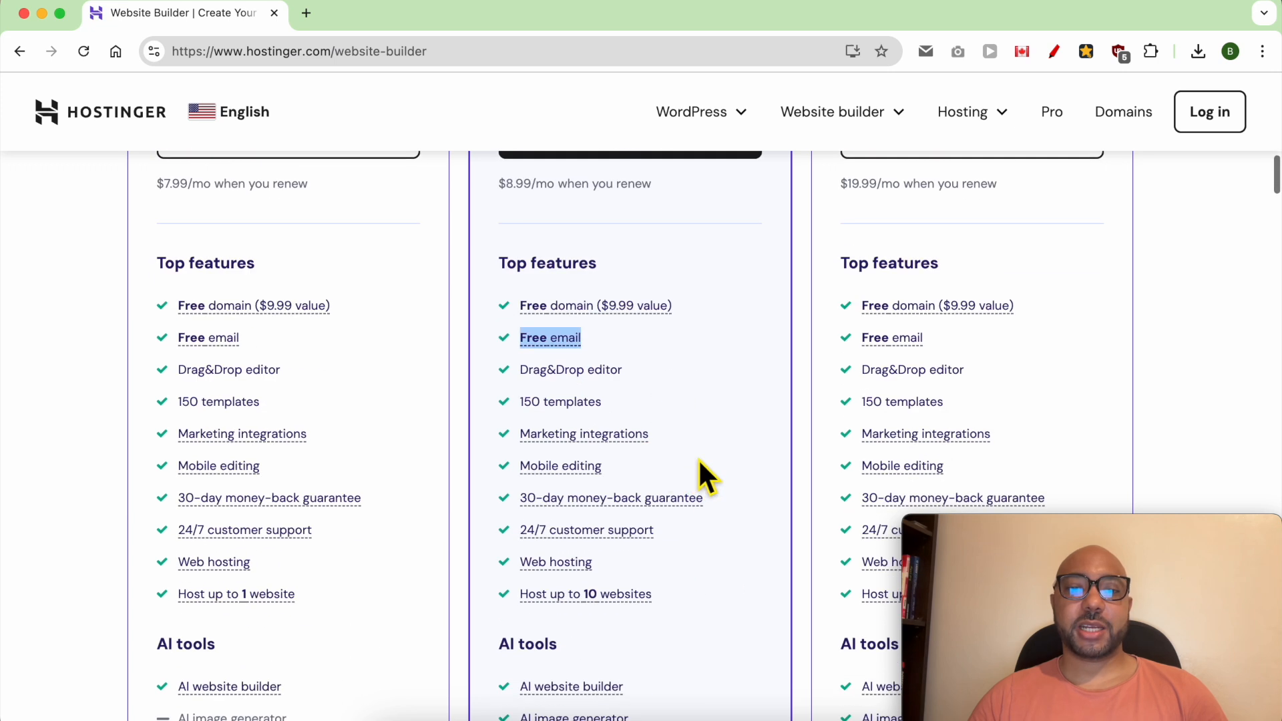
triple_click(681, 400)
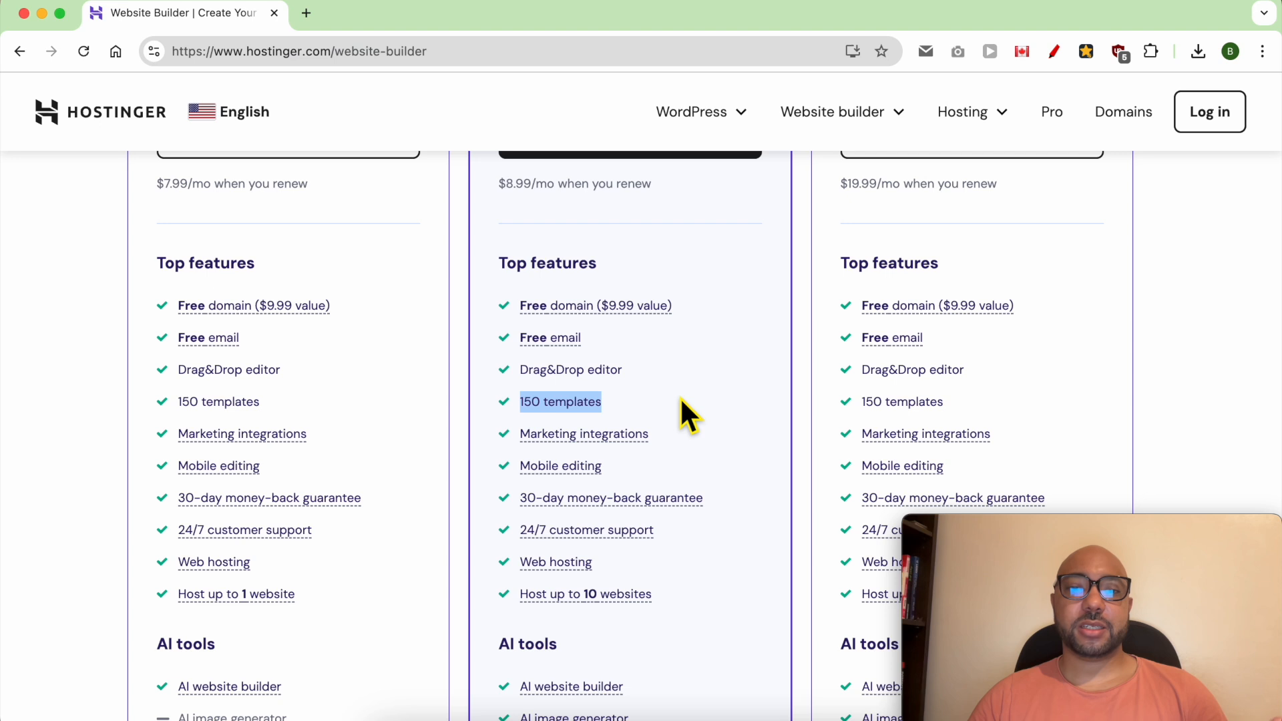
triple_click(703, 434)
triple_click(729, 498)
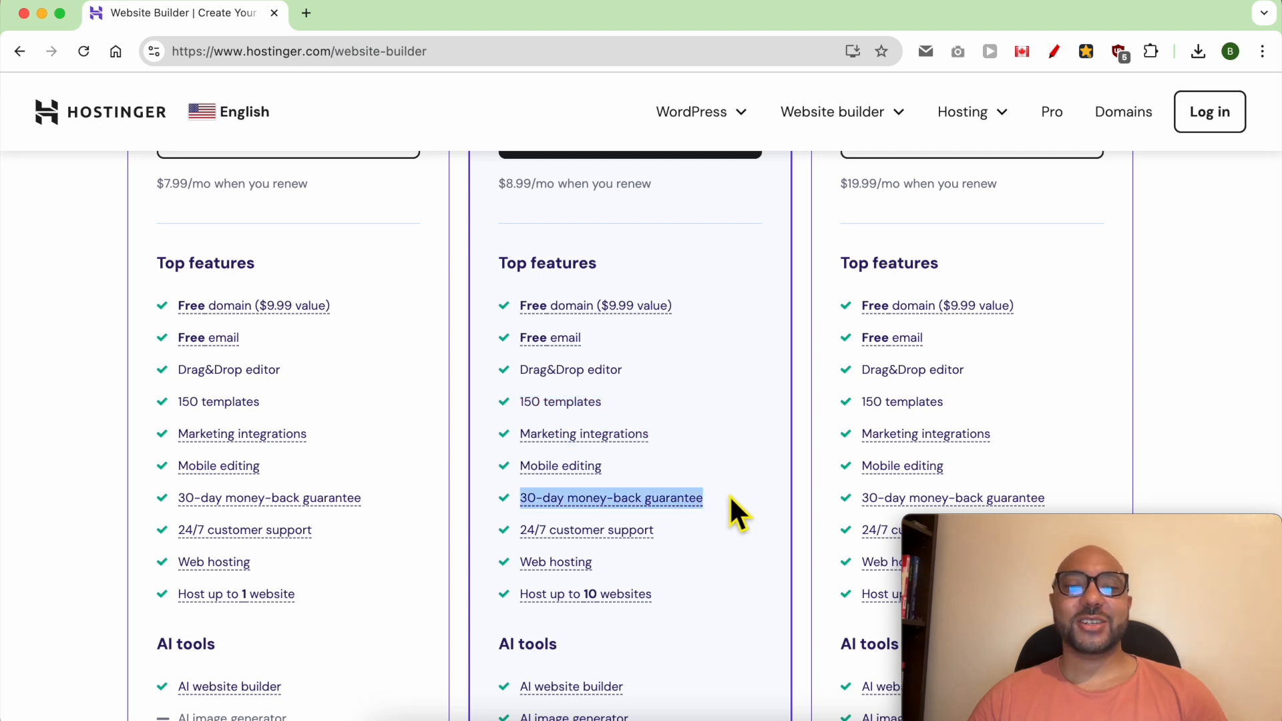
left_click(711, 527)
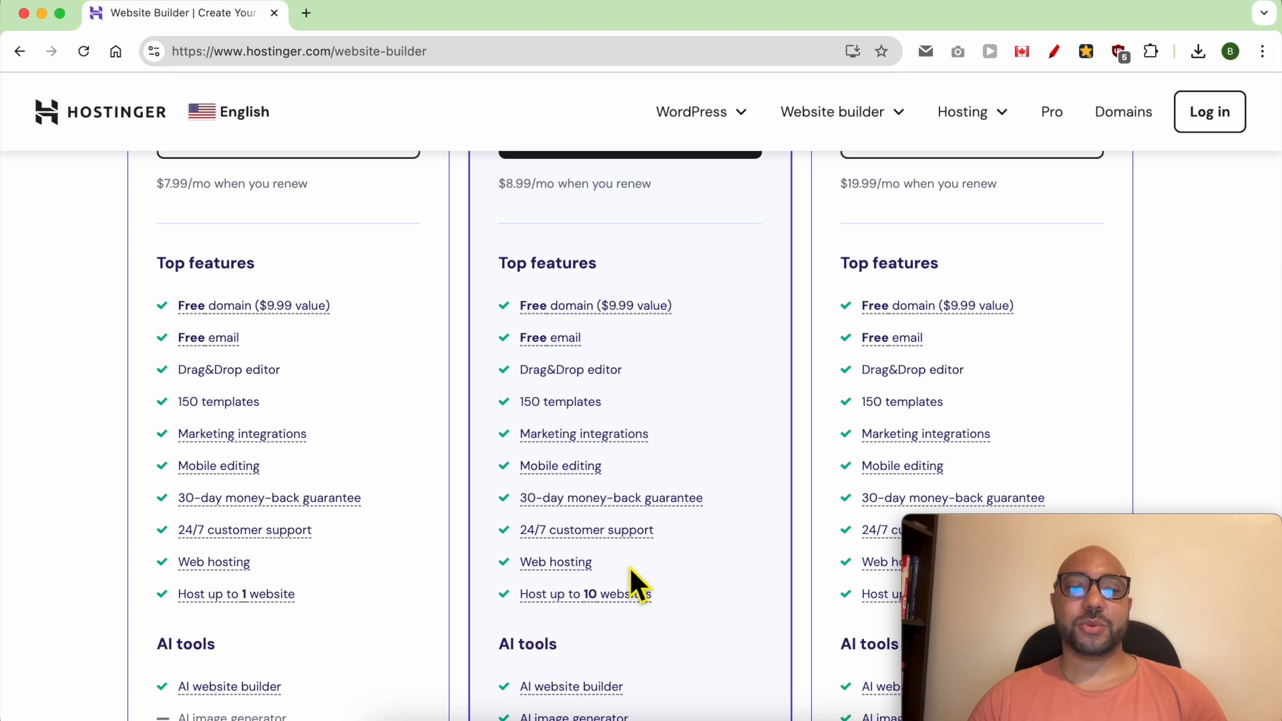
triple_click(690, 592)
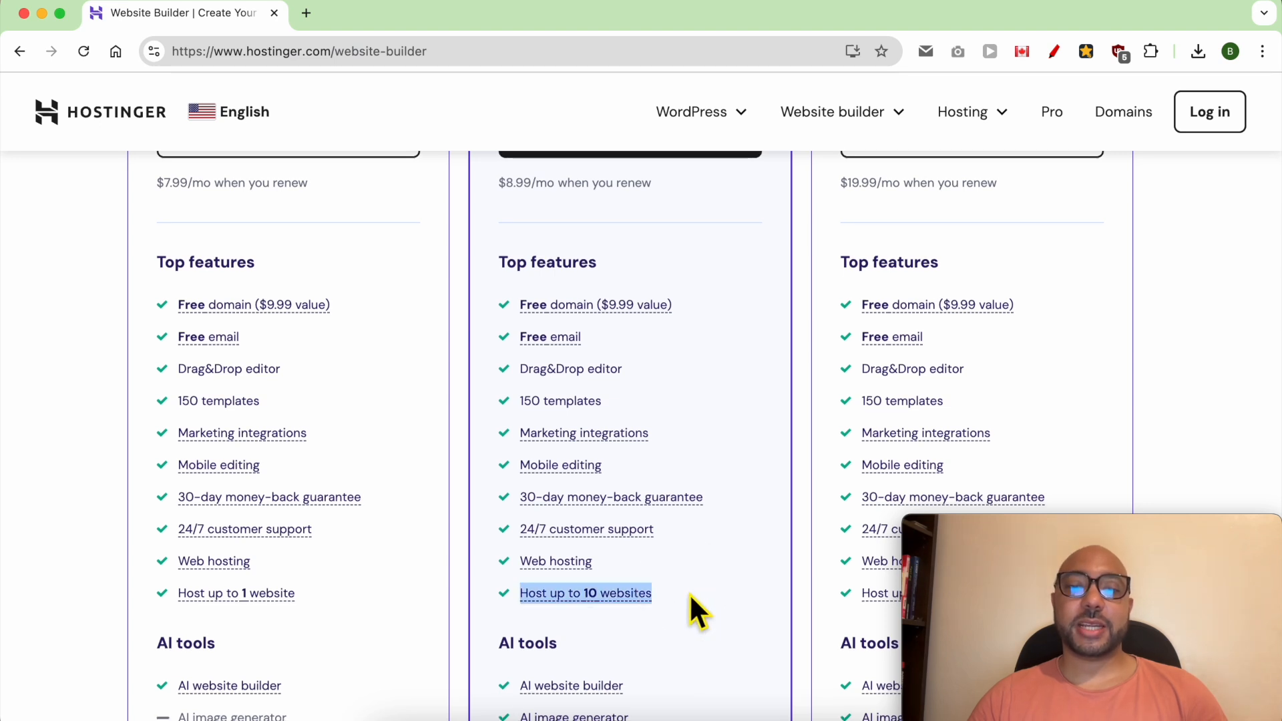
triple_click(343, 594)
scroll(339, 567, "up", 5)
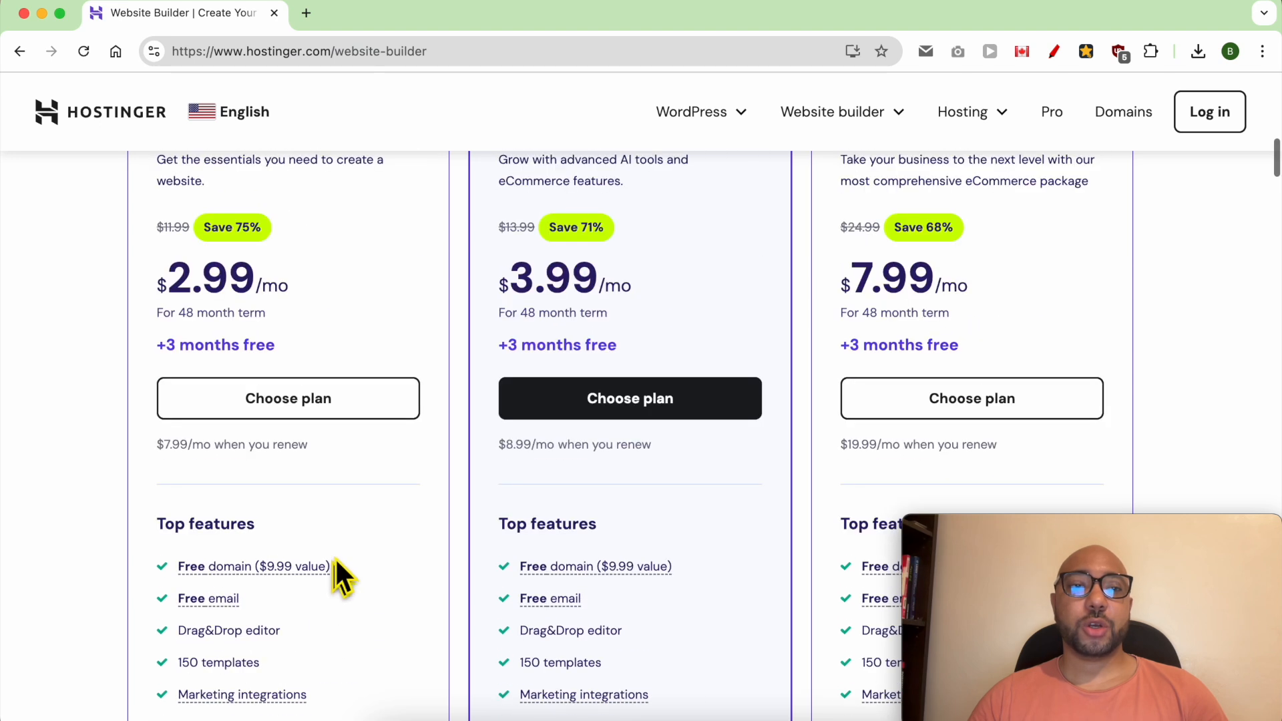
scroll(198, 267, "up", 1)
scroll(307, 364, "down", 1)
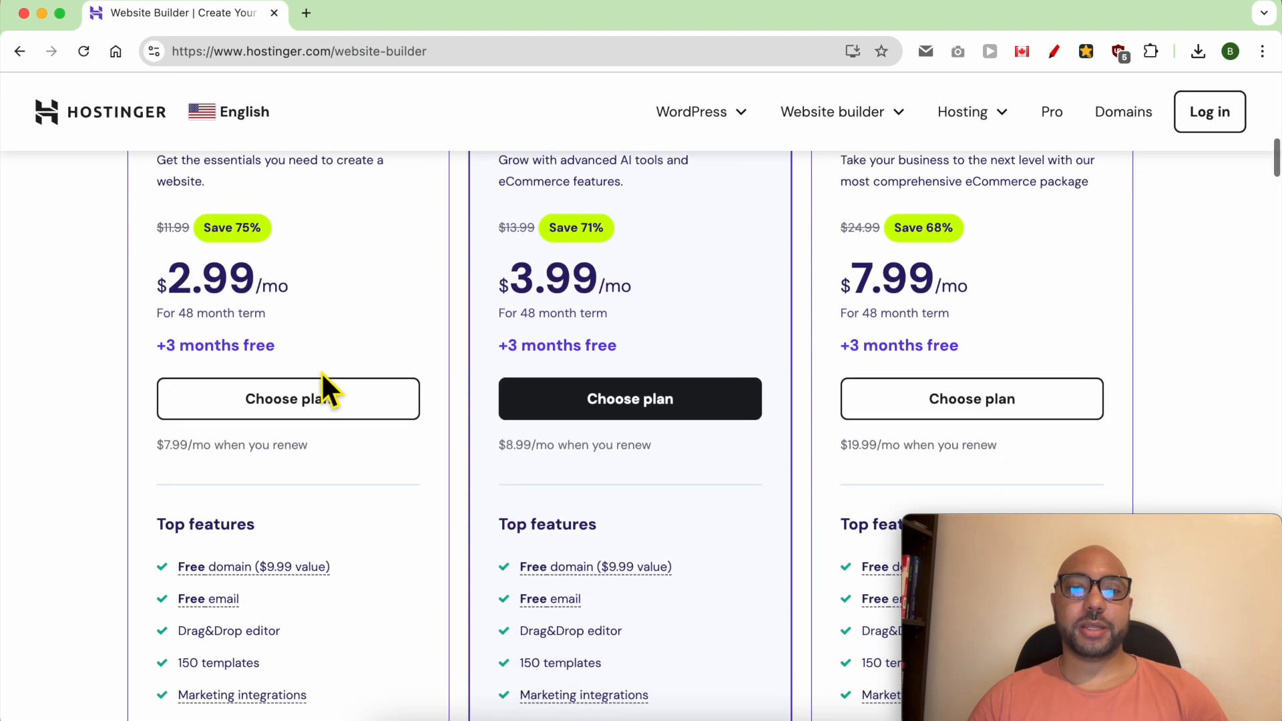
- Compare the AI tools included in the Premium plan with those in the Business plan
scroll(334, 387, "down", 8)
triple_click(337, 586)
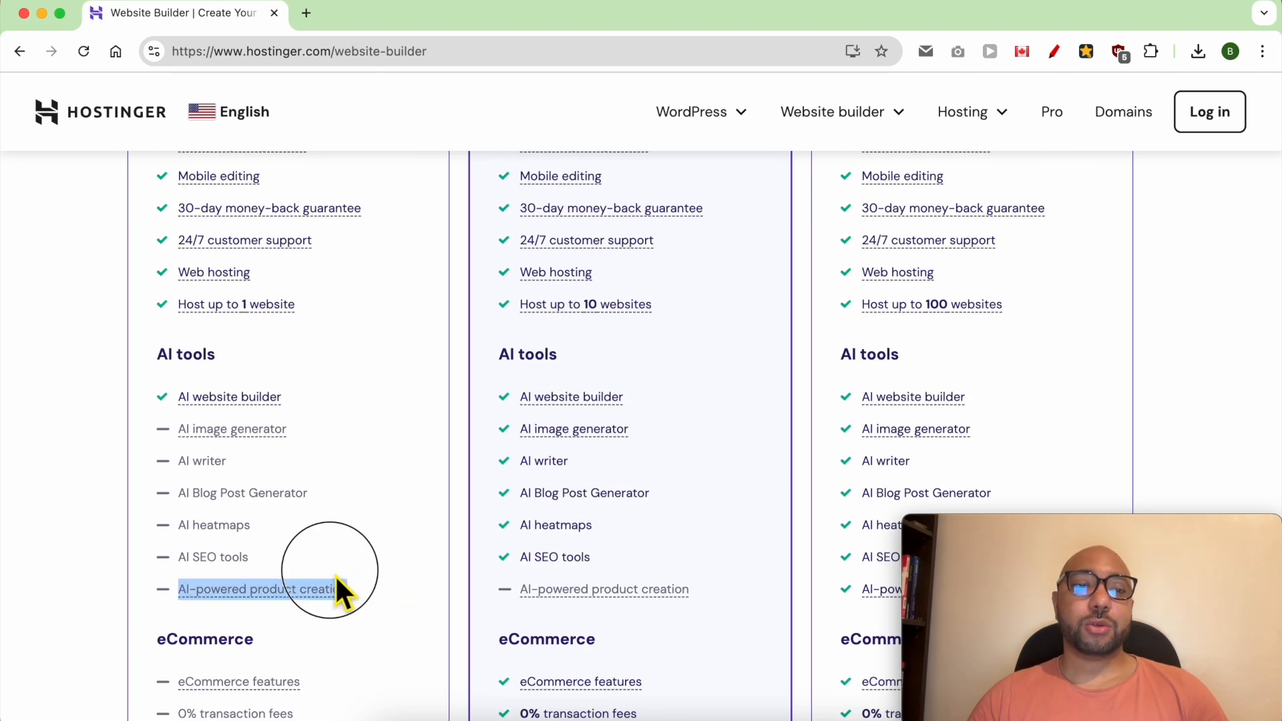
triple_click(310, 425)
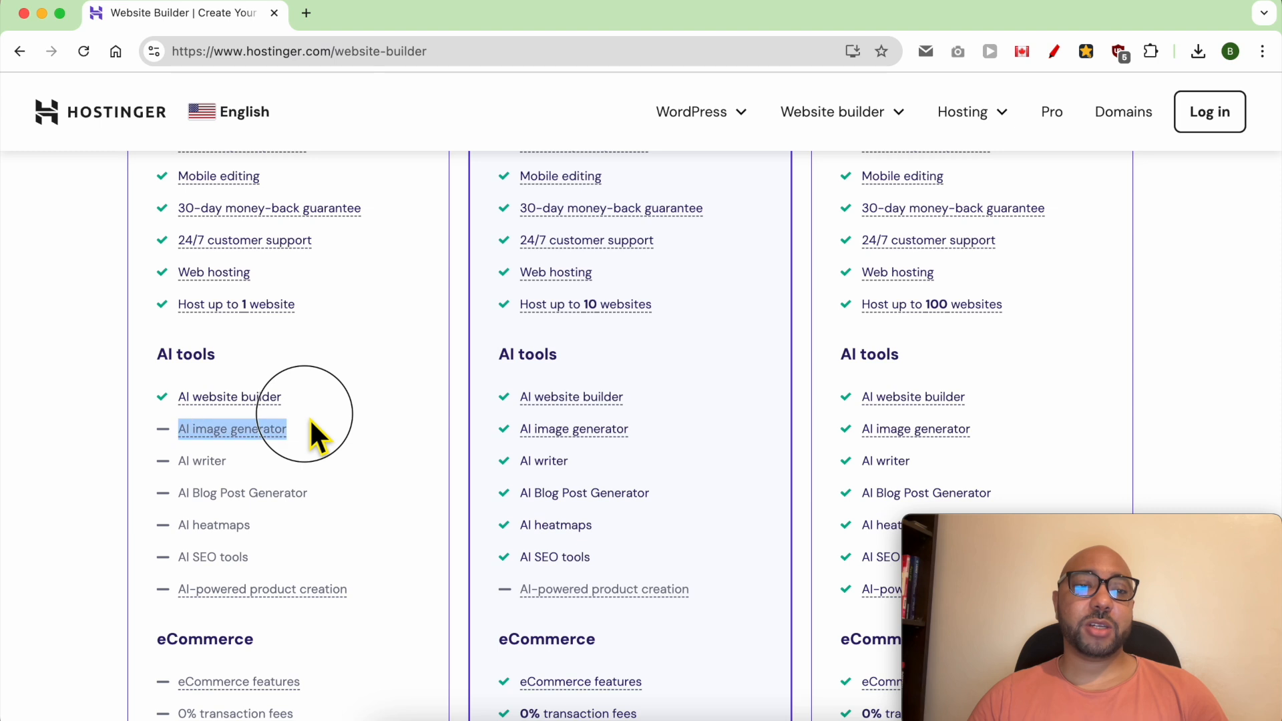
triple_click(308, 463)
left_click(330, 502)
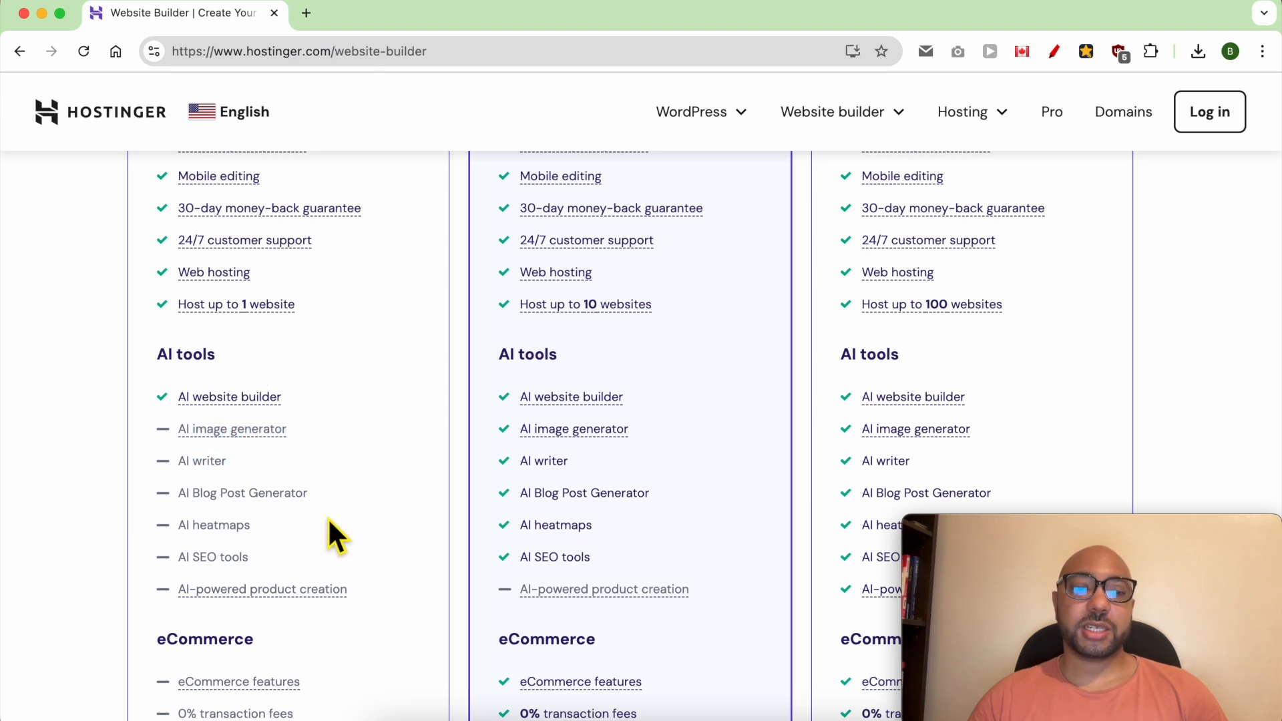
left_click_drag(369, 593, 274, 386)
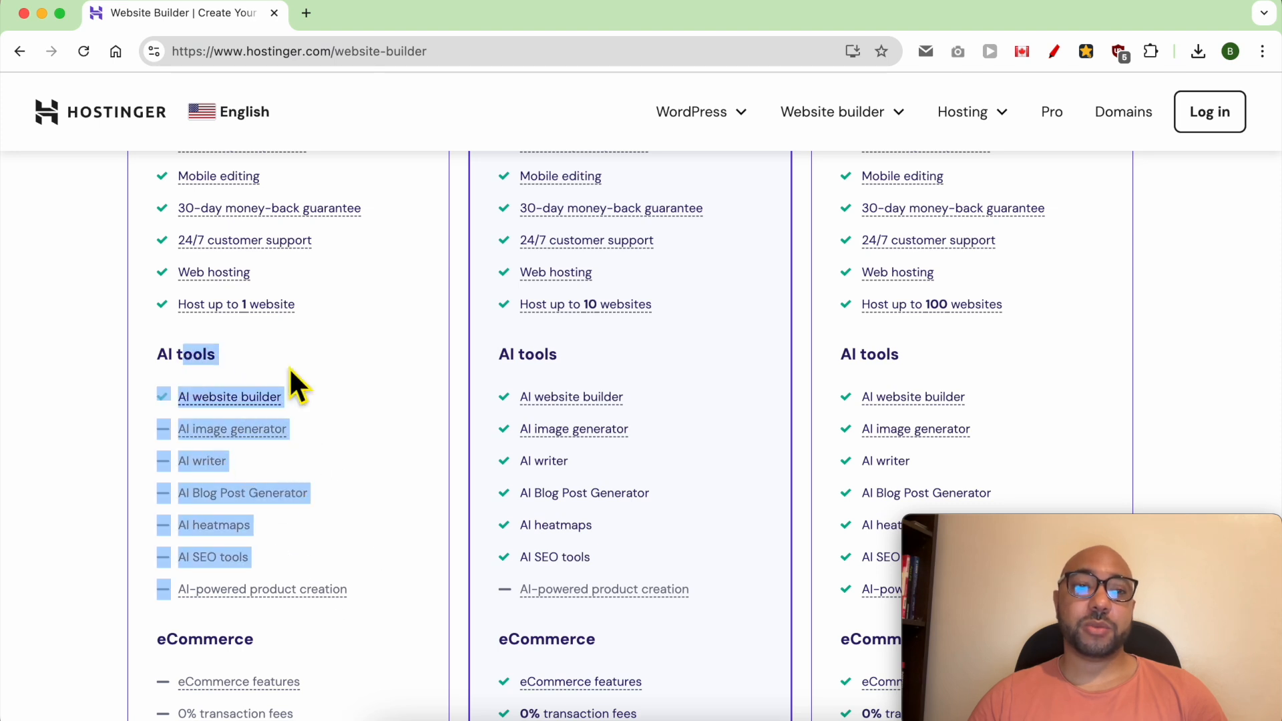
left_click(382, 375)
left_click_drag(729, 591, 583, 375)
scroll(617, 390, "up", 3)
scroll(614, 387, "up", 5)
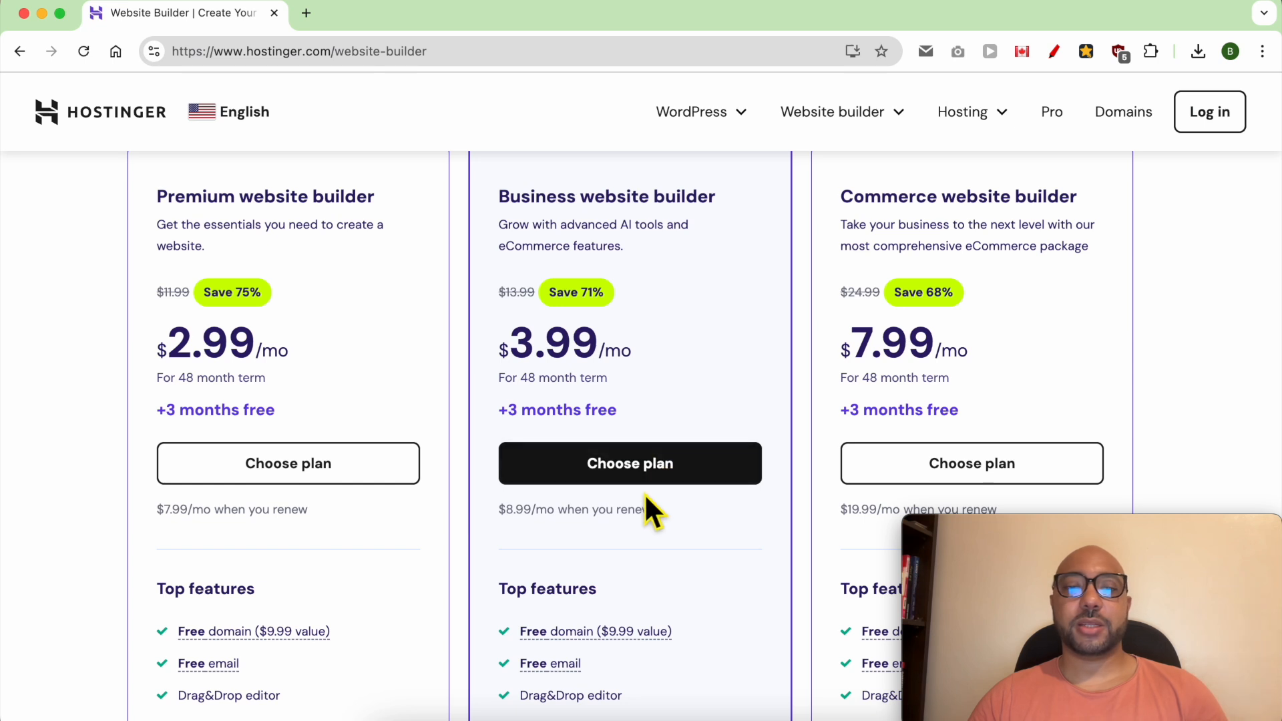
- Choose the Business website builder plan and review its billing periods and the account creation options in the cart
left_click(627, 475)
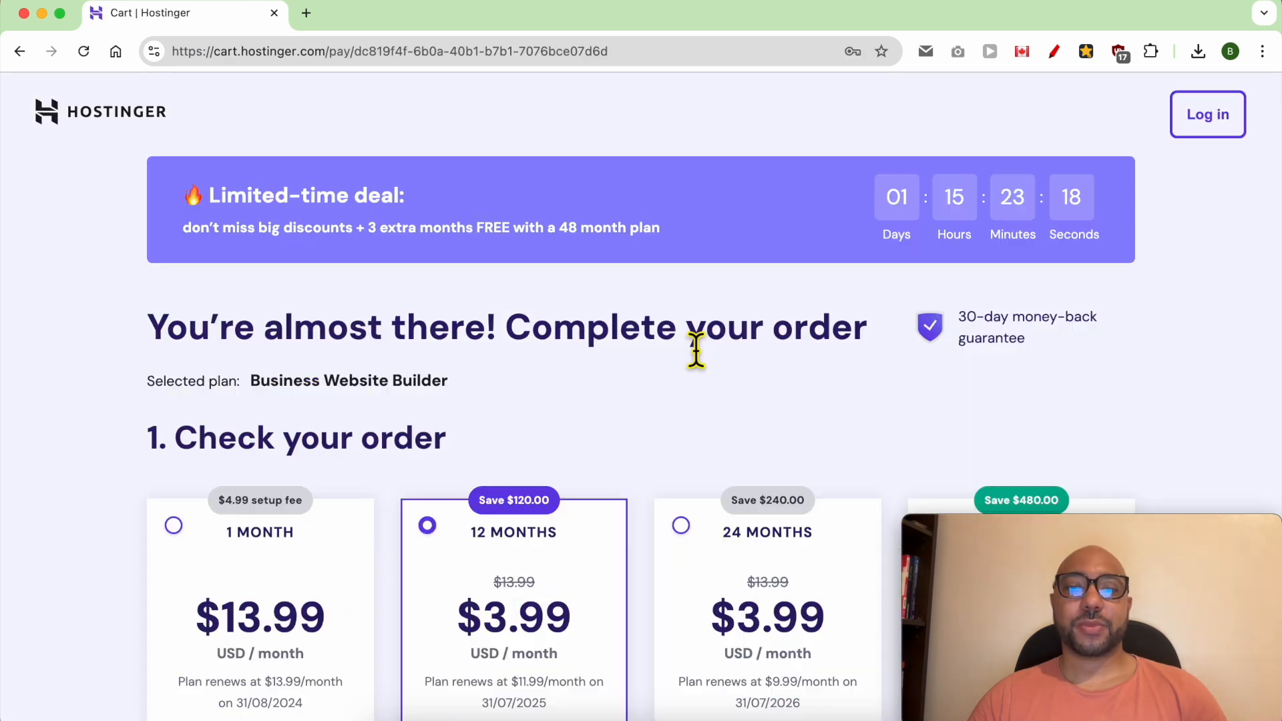
scroll(586, 410, "down", 4)
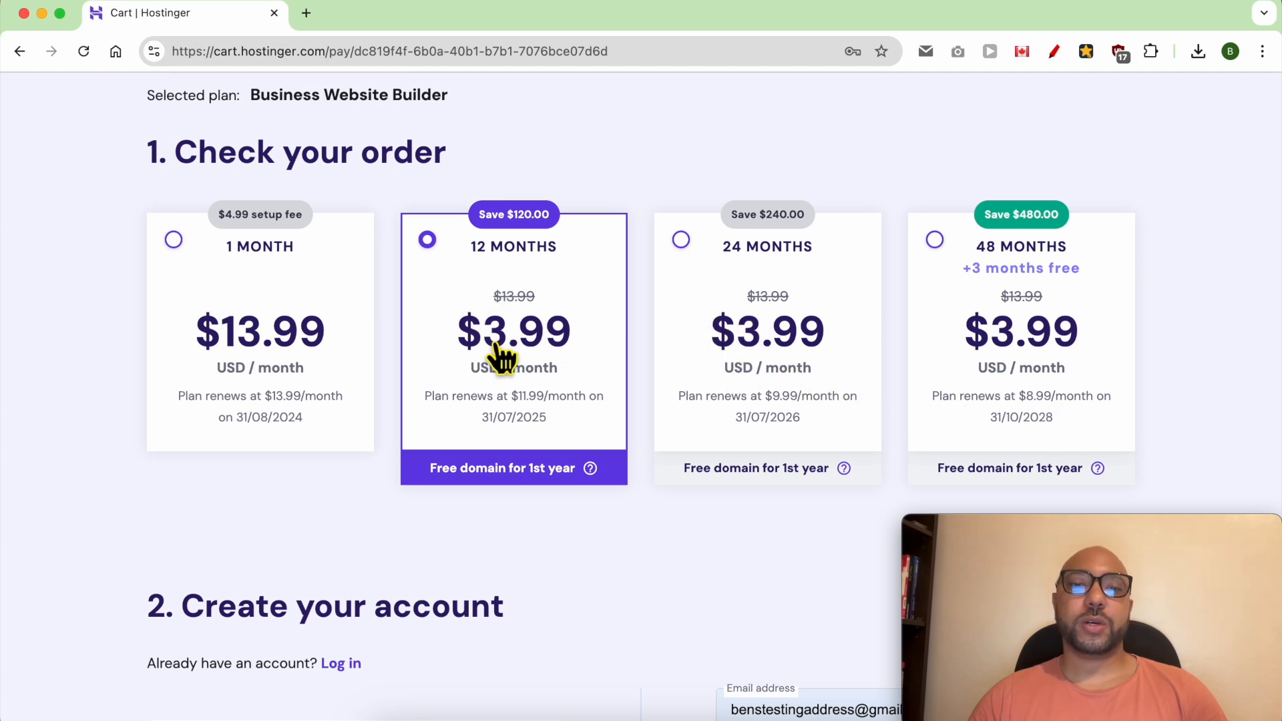
scroll(521, 354, "down", 5)
scroll(622, 374, "down", 3)
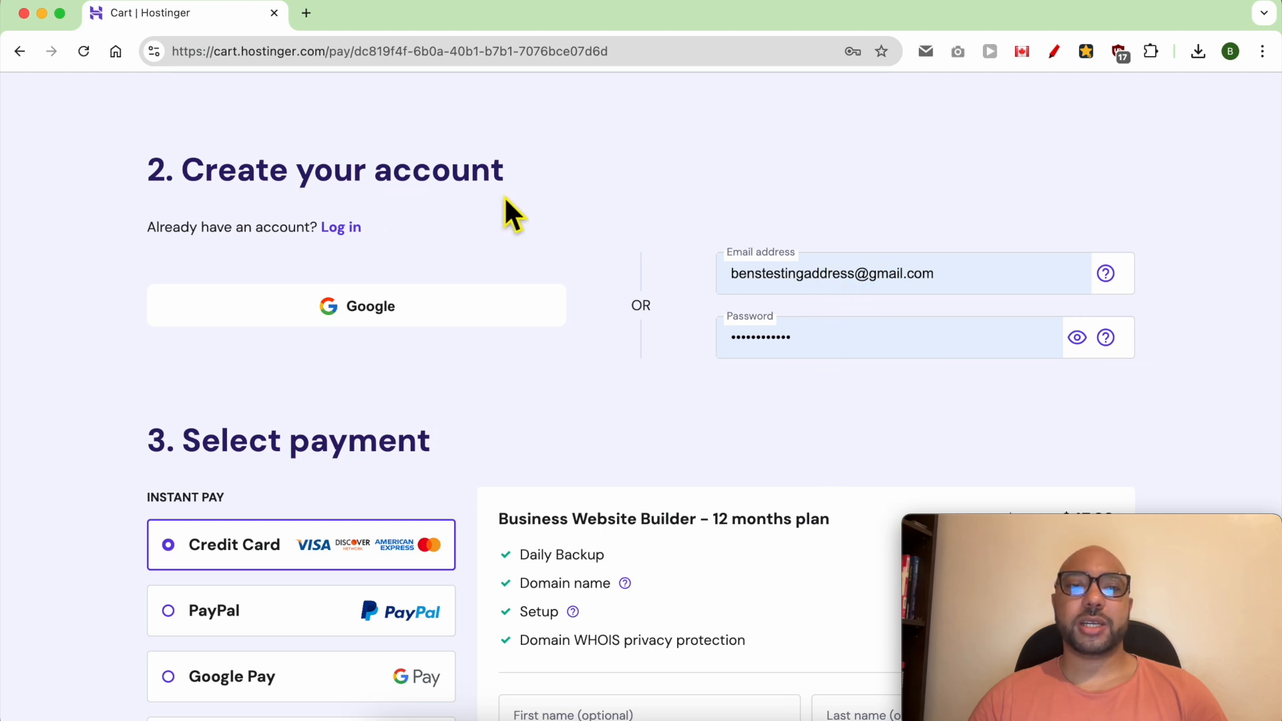
- Review the checkout's payment methods, billing details, order total and card payment form
scroll(698, 337, "down", 5)
scroll(694, 323, "down", 5)
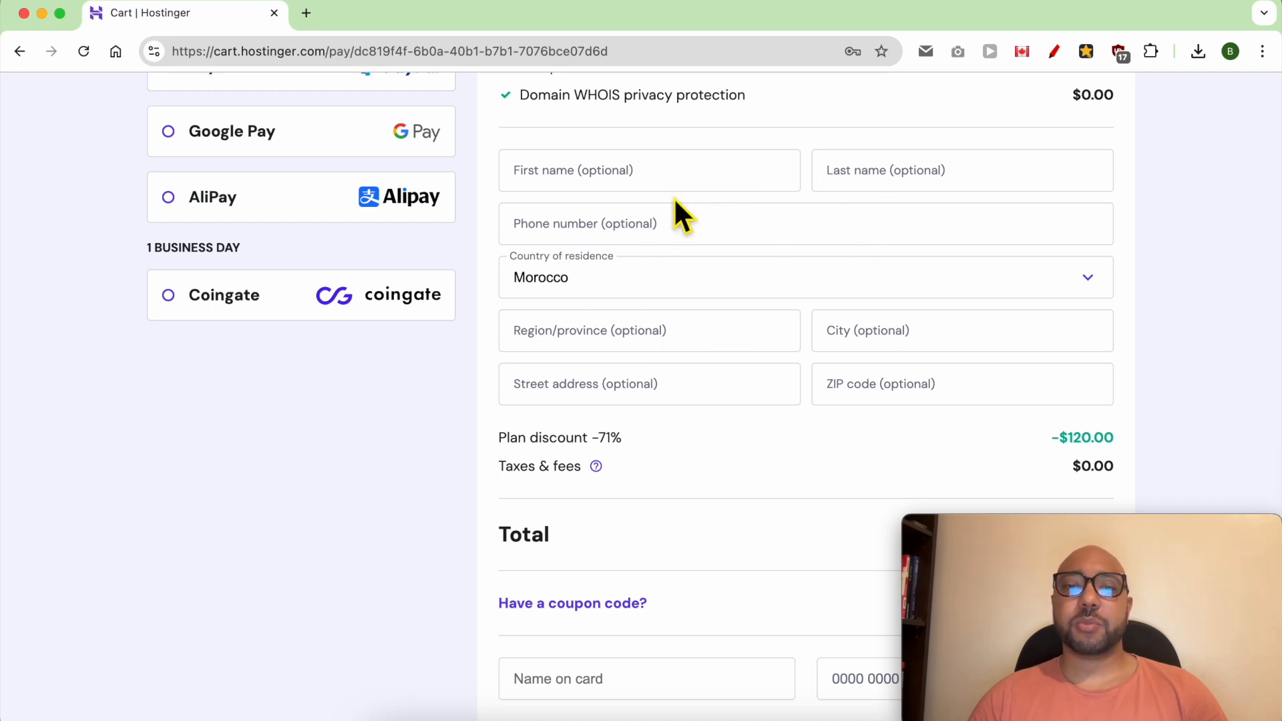
scroll(555, 523, "down", 2)
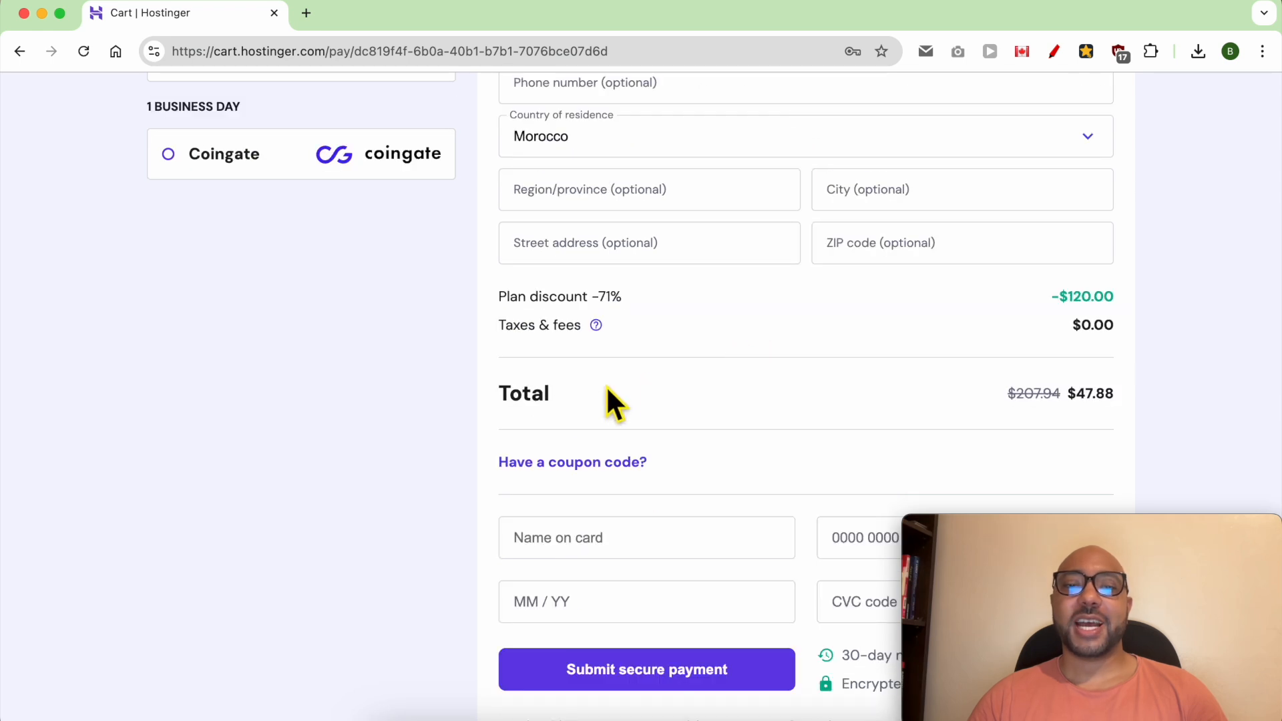
double_click(542, 401)
left_click_drag(1124, 393, 1056, 395)
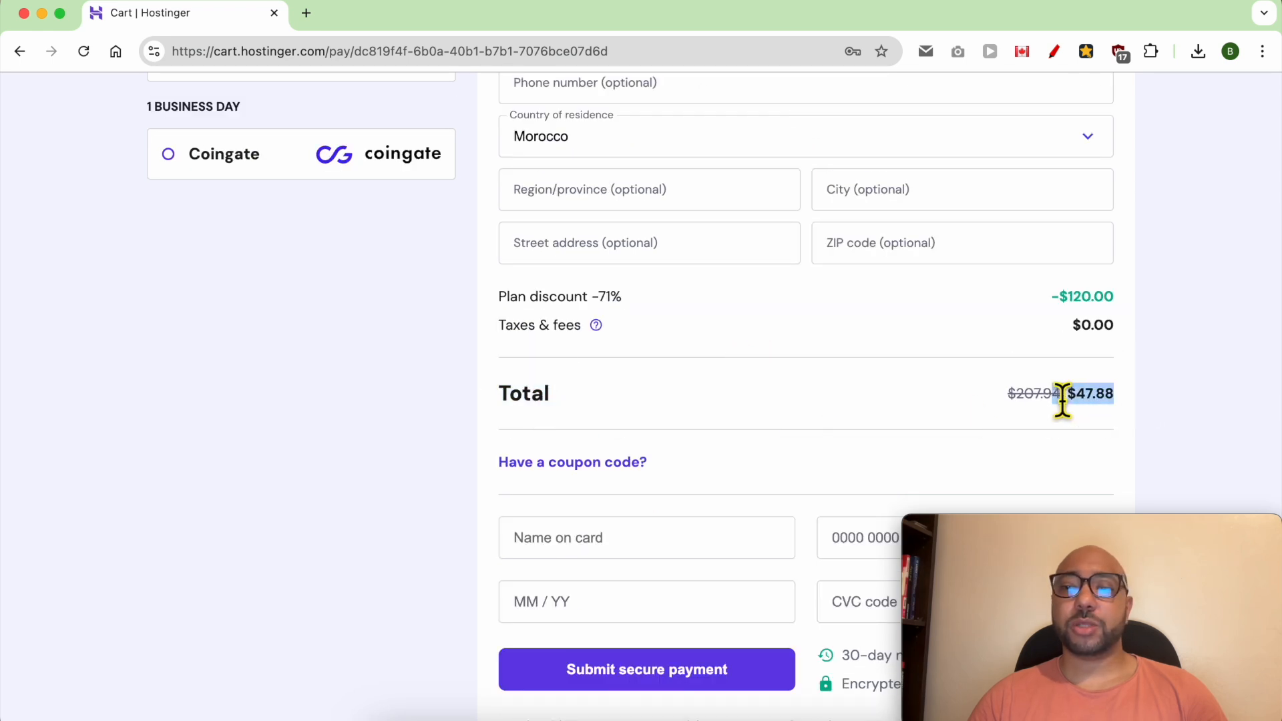
scroll(760, 438, "down", 2)
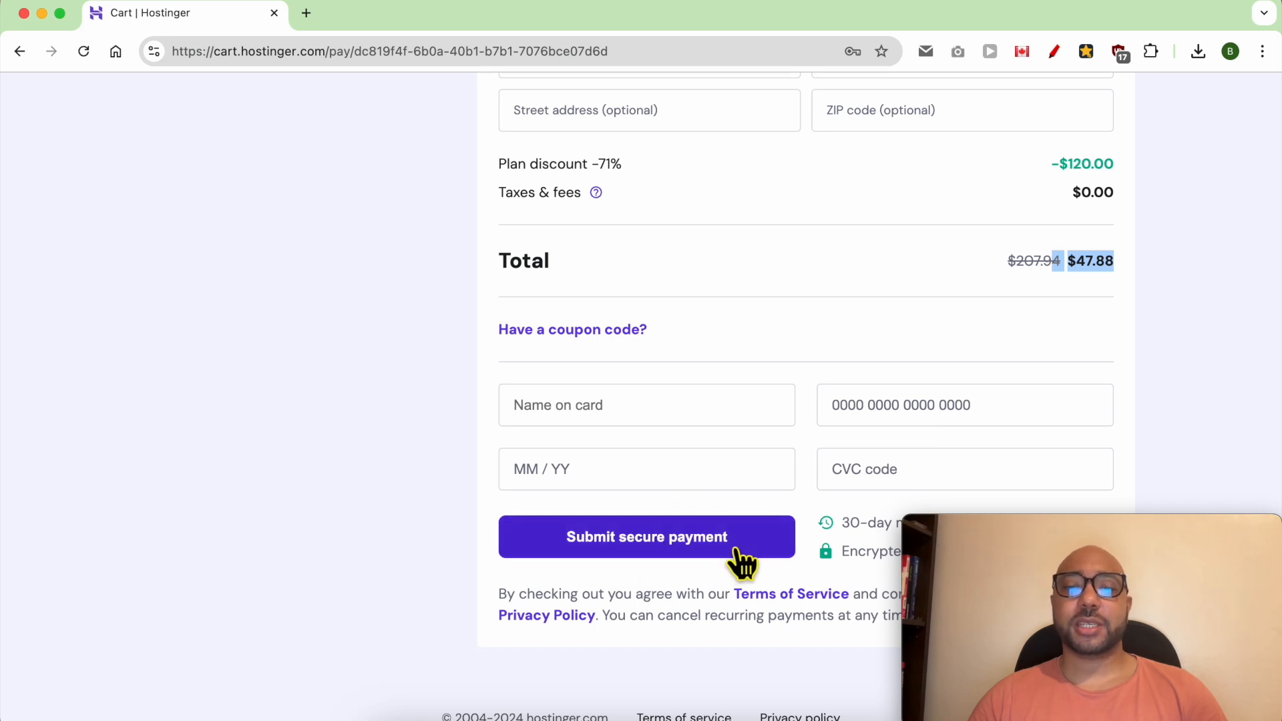
scroll(647, 558, "up", 7)
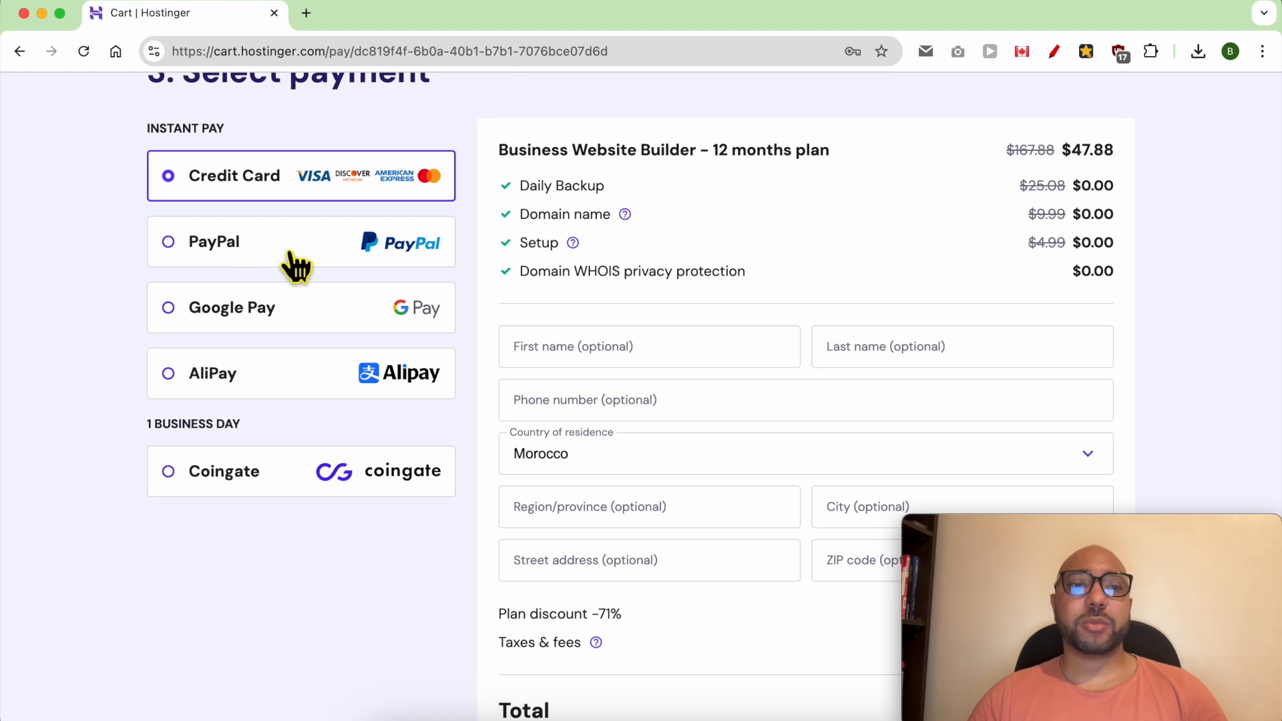
scroll(563, 364, "down", 4)
scroll(563, 363, "down", 3)
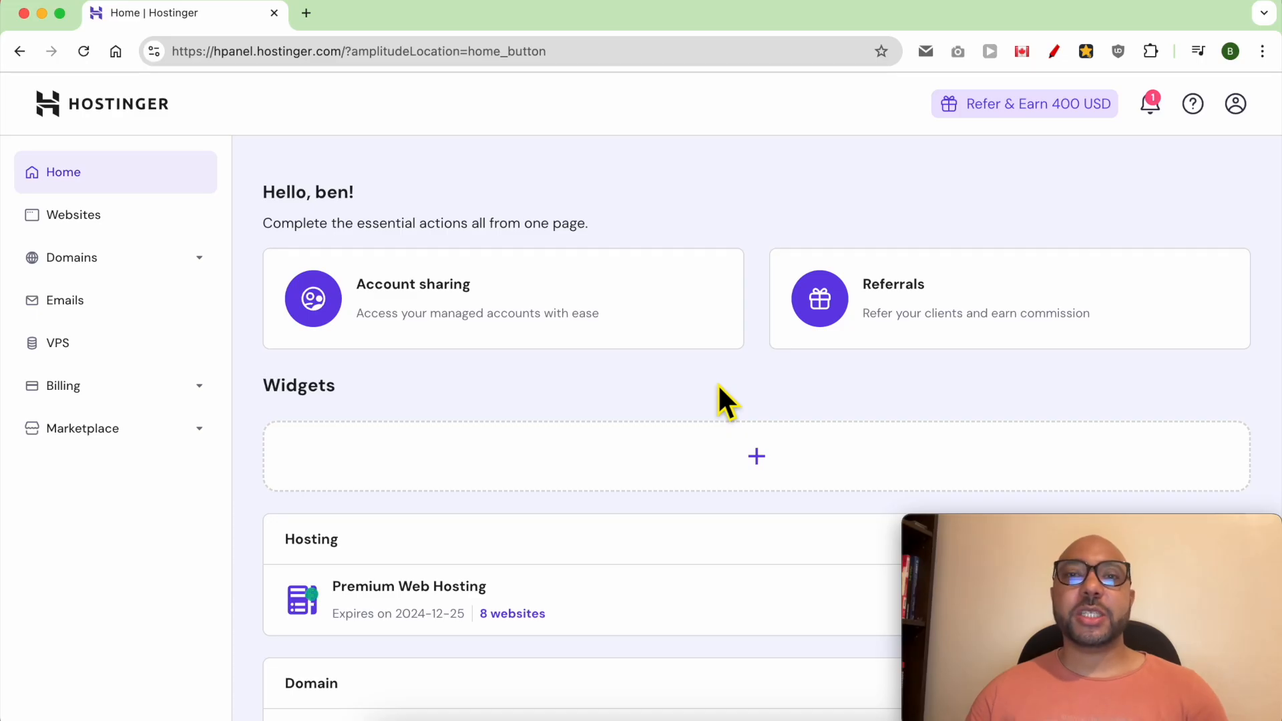
- Add a new website to the Premium Web Hosting plan using Hostinger Website Builder
left_click(667, 398)
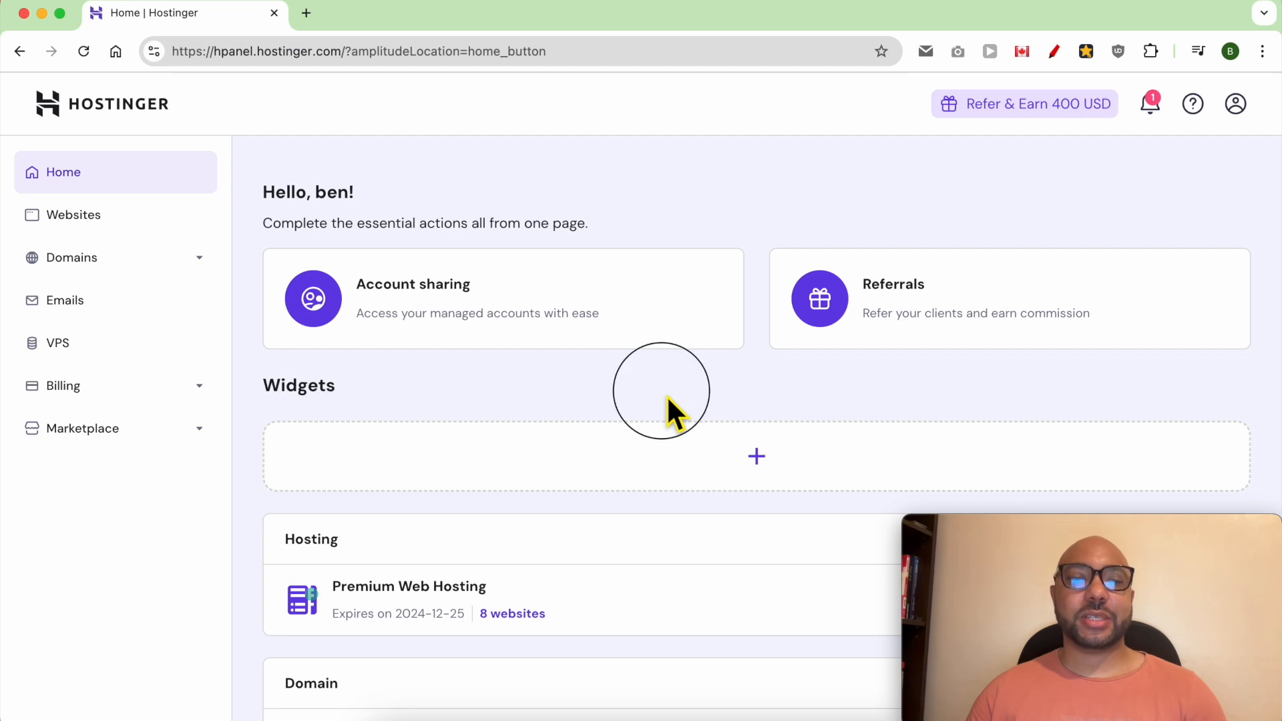
left_click(139, 235)
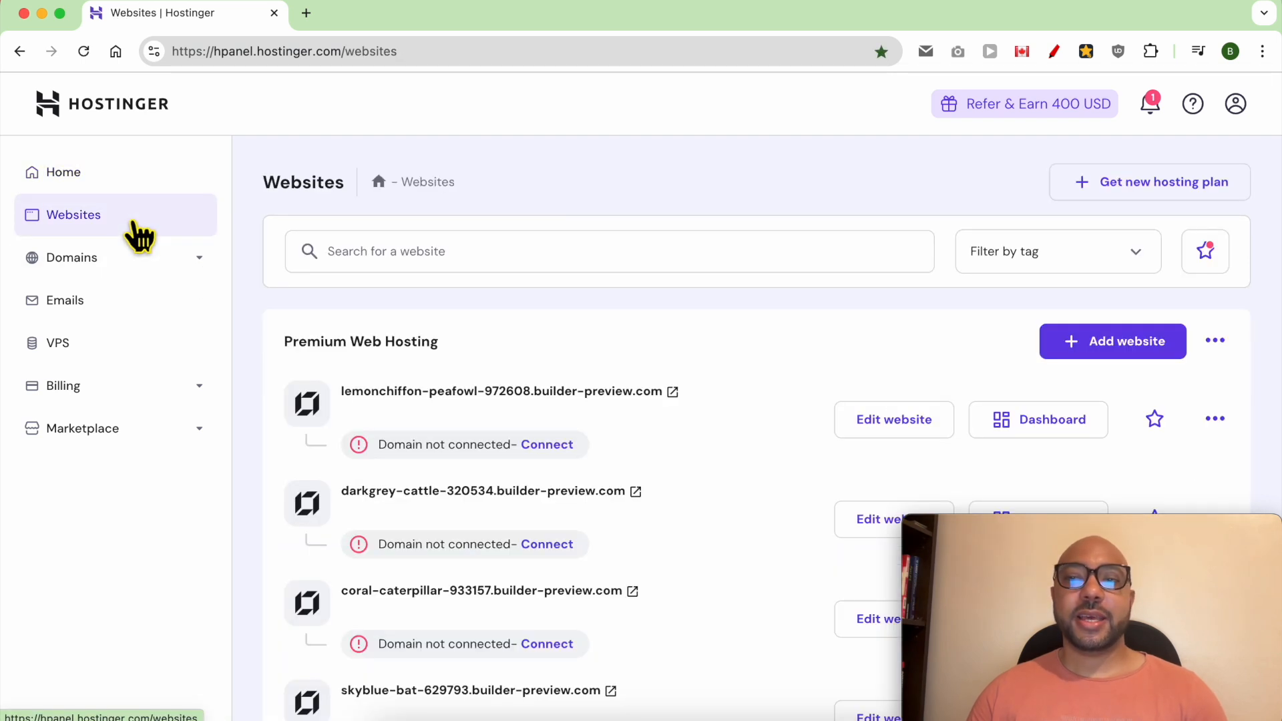
left_click(1143, 360)
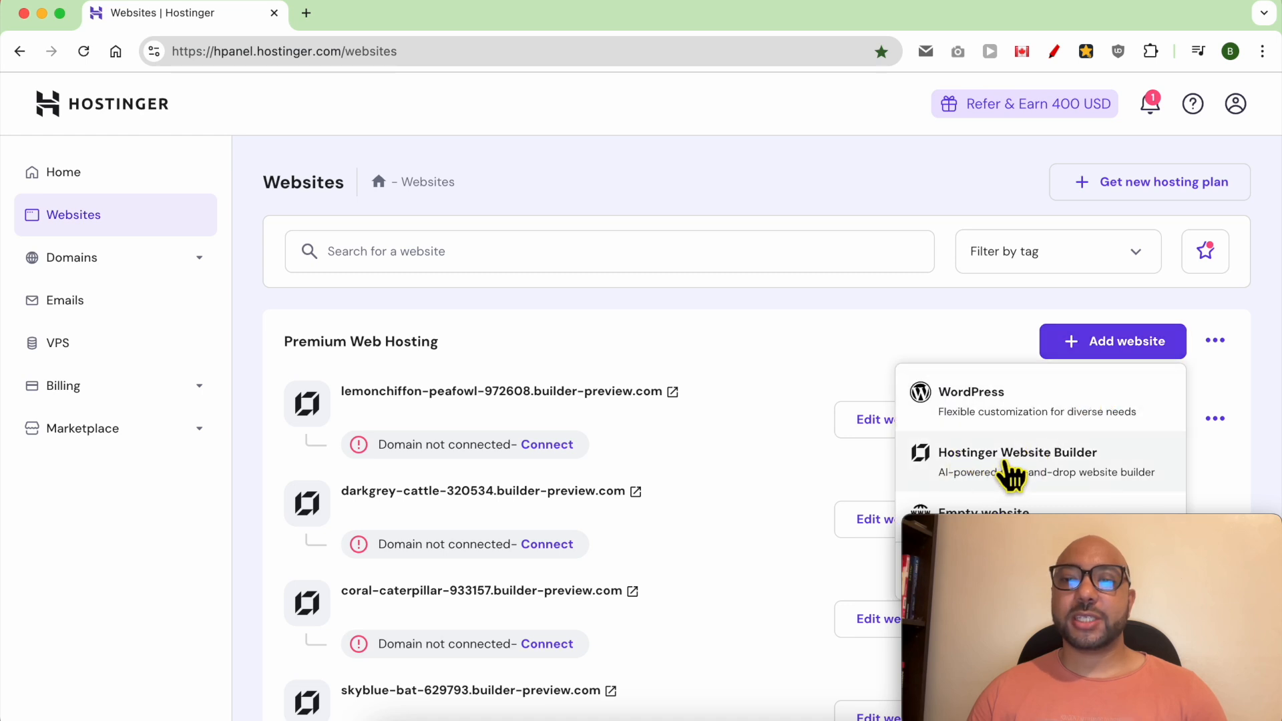
left_click(1087, 473)
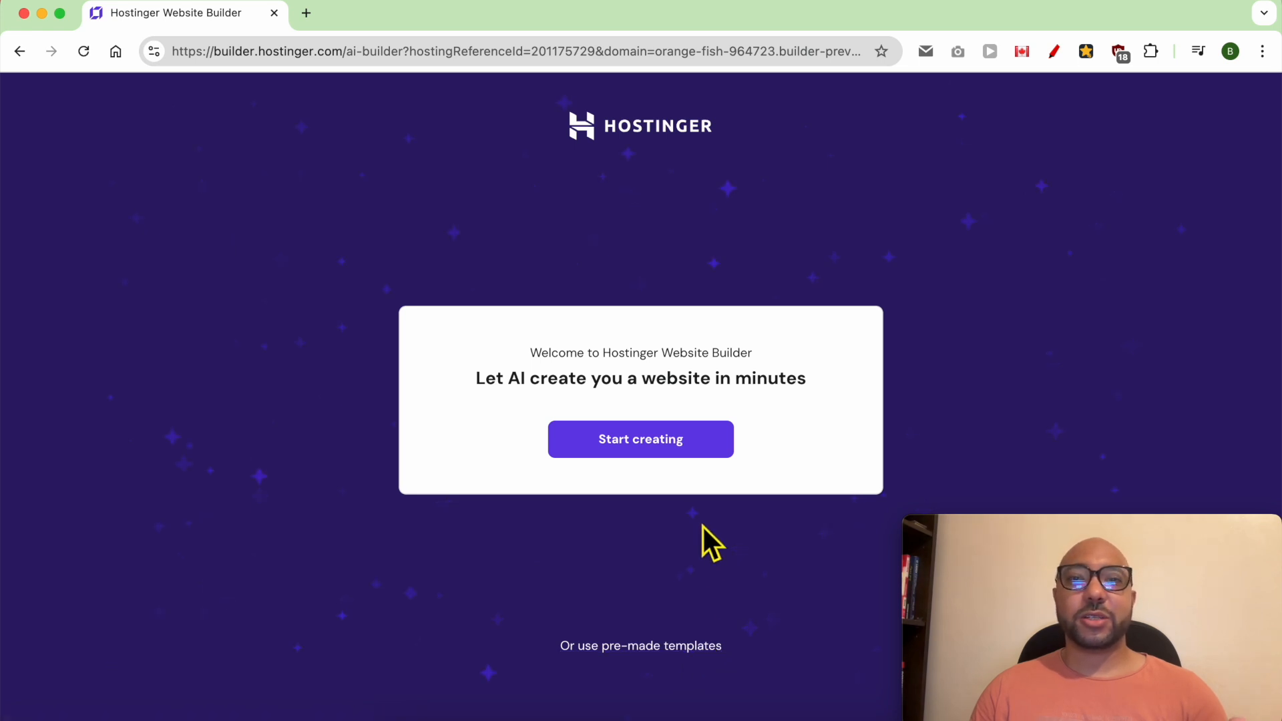
- Start creating the site with AI, setting the website type to Restaurant and the brand name to Gourmet Grove
left_click(671, 448)
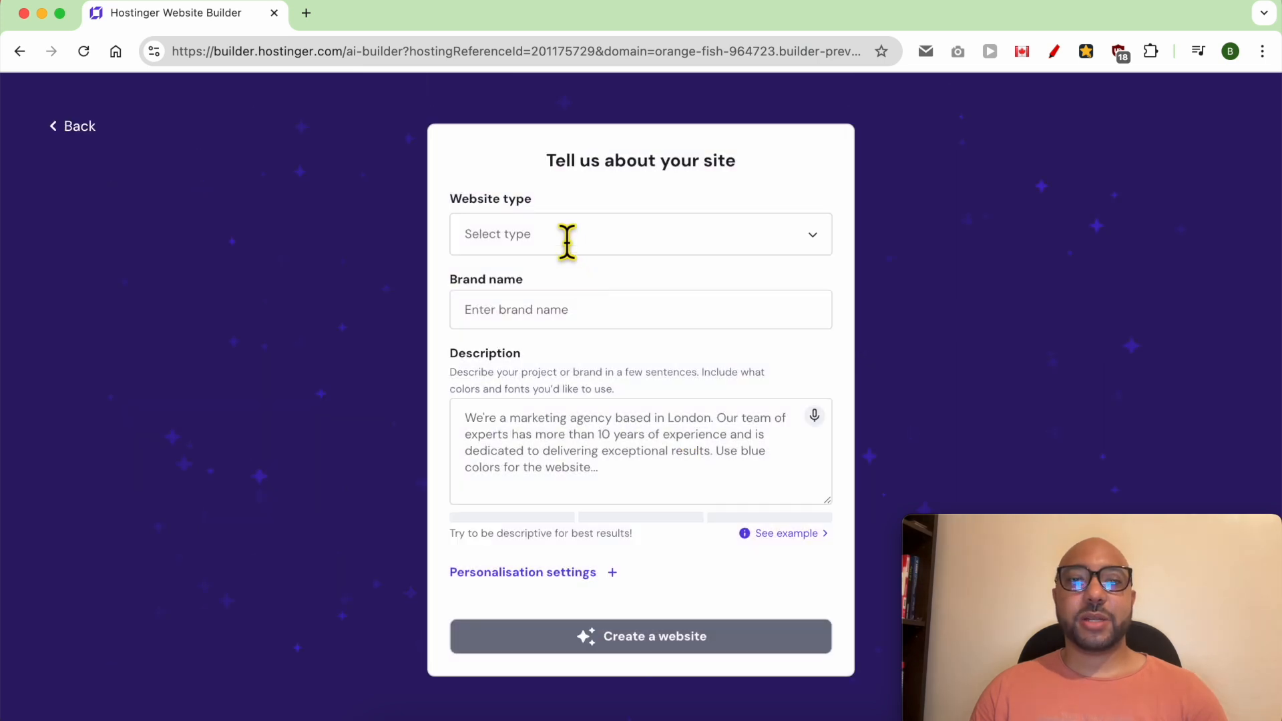
left_click(567, 241)
left_click(533, 462)
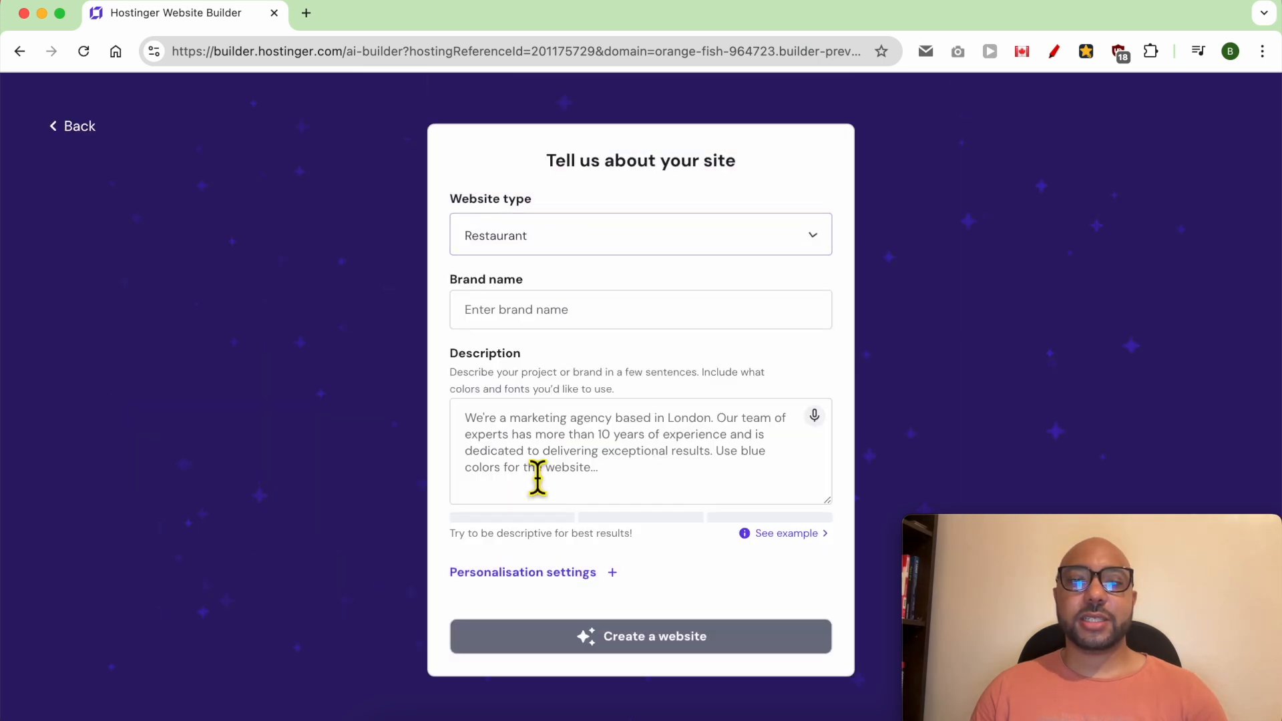
left_click(552, 316)
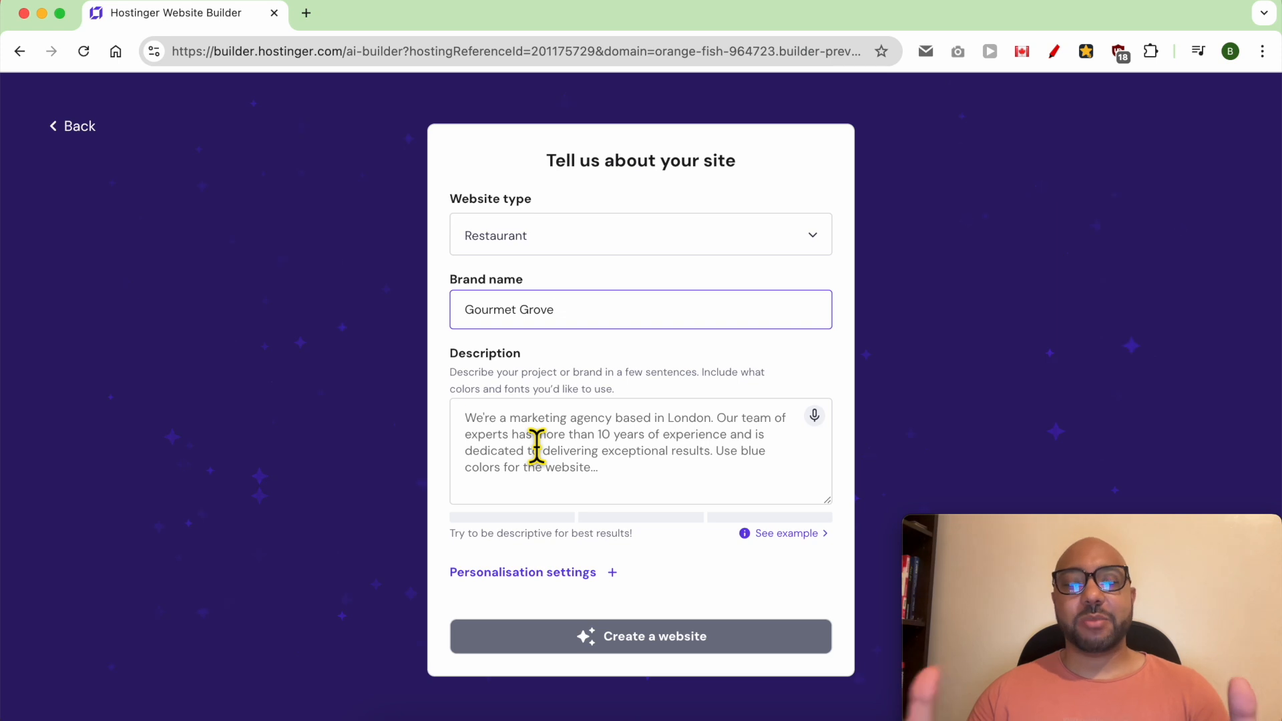
- Consult the example and enter a description requesting a modern, elegant website for the upscale New York restaurant Gourmet Grove, including its street address
left_click(741, 535)
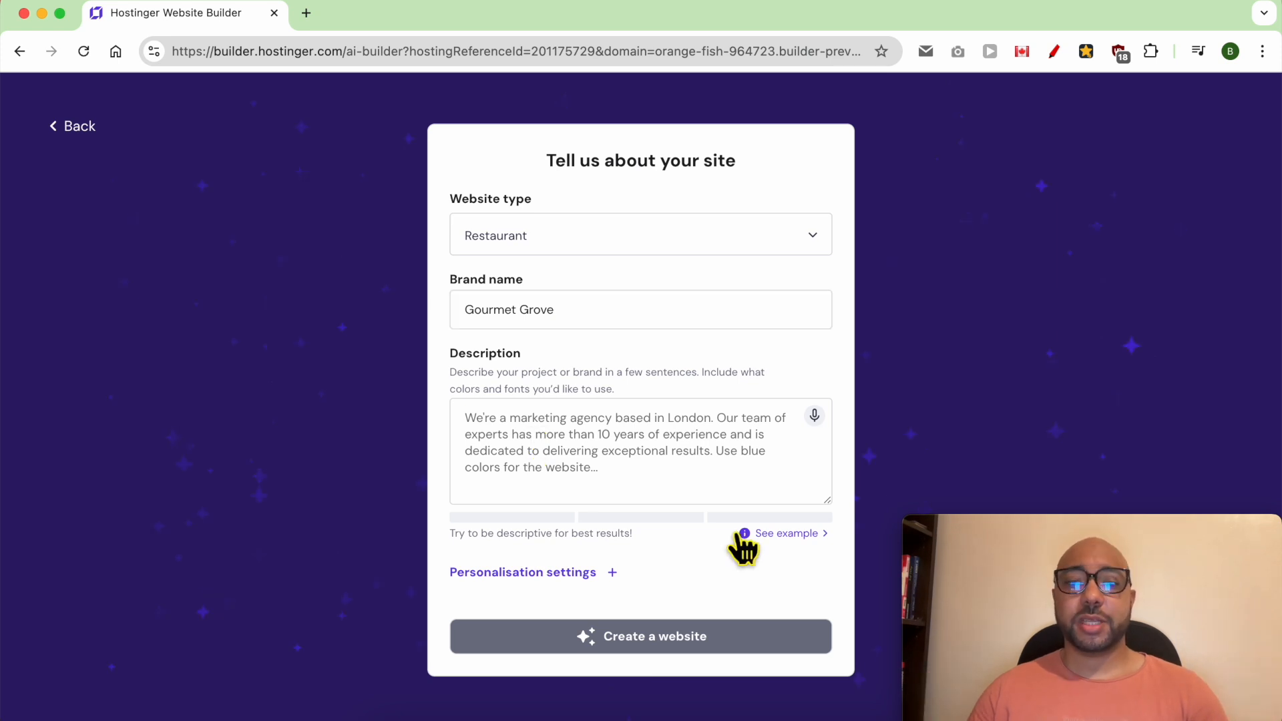
left_click(787, 534)
triple_click(607, 586)
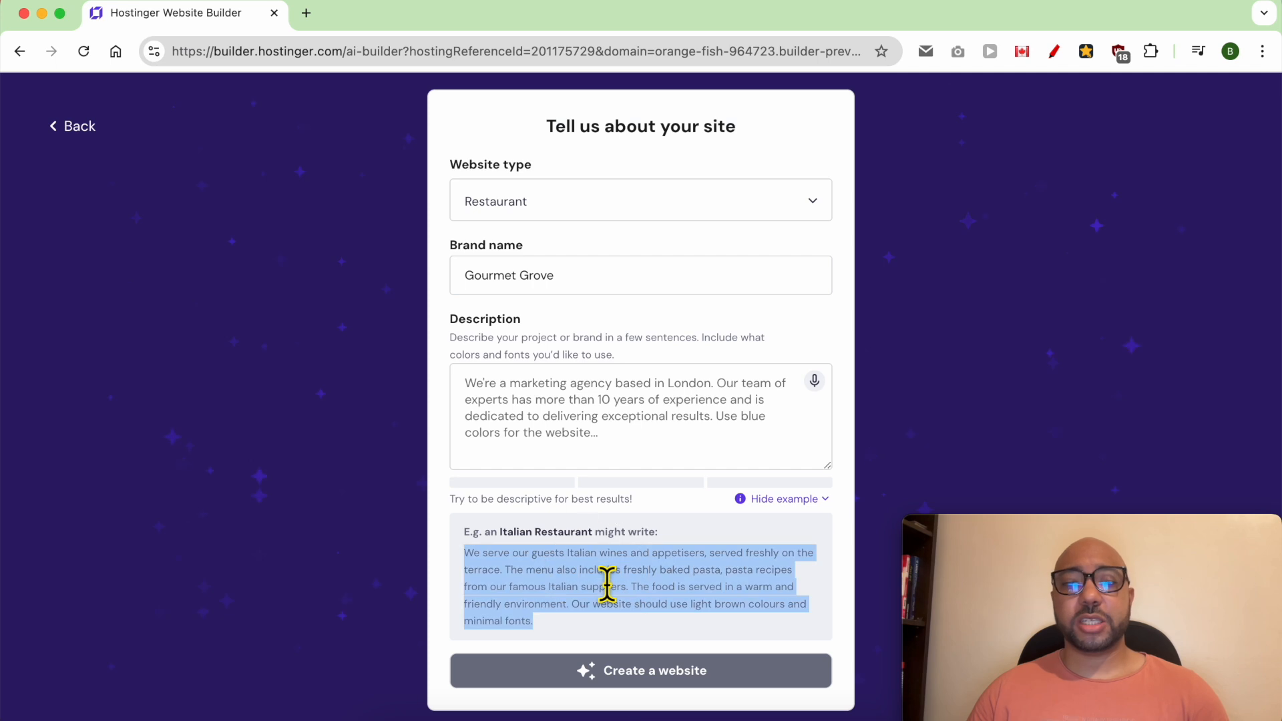
left_click(574, 441)
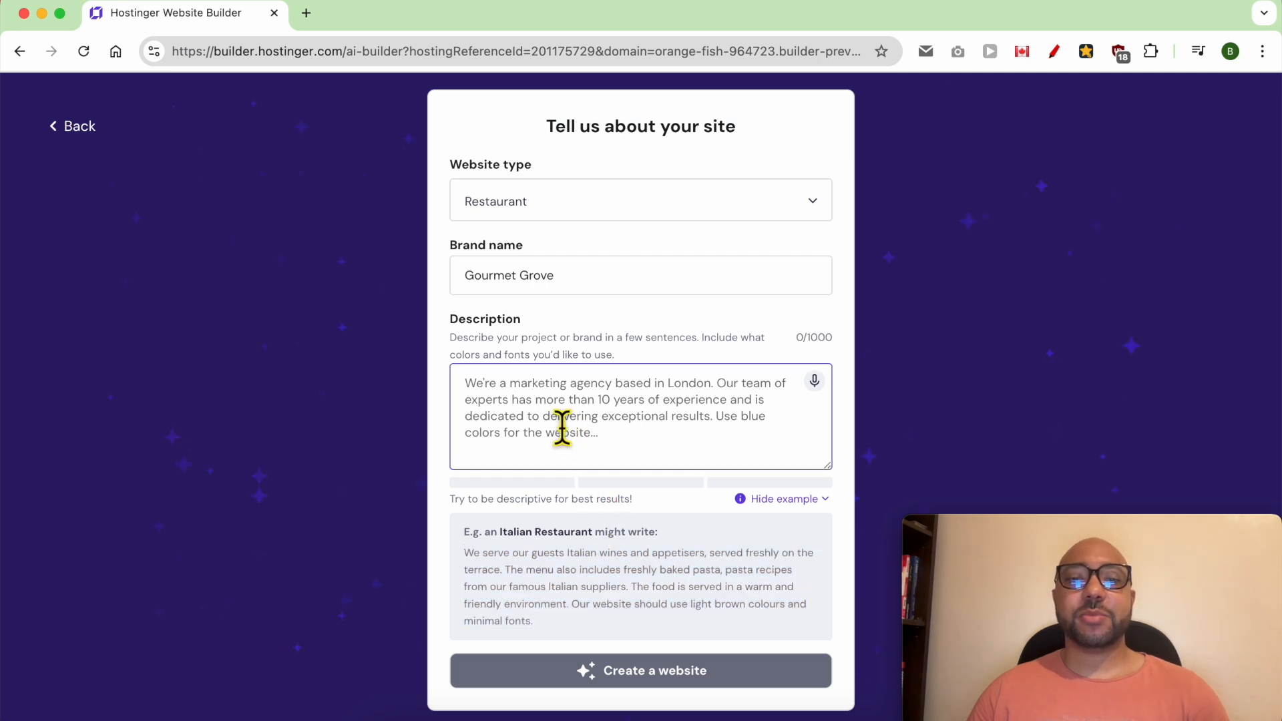
type("Create a website for my restaurant, Gourmet Grove, located in New York. The website should feature a modern and elegant design that reflects the upscale nature of our establishment. Our restaurant is located at 1234 Fifth Avenue, New York, NY 10029, USA.")
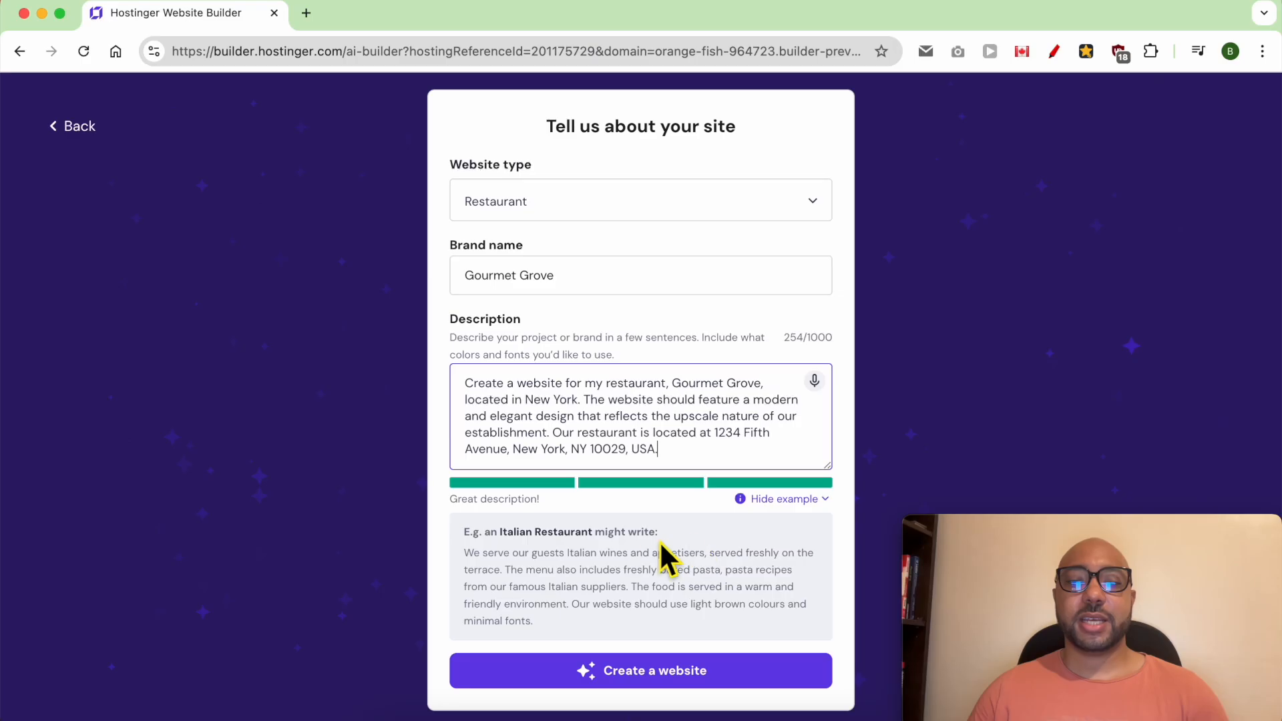
triple_click(415, 437)
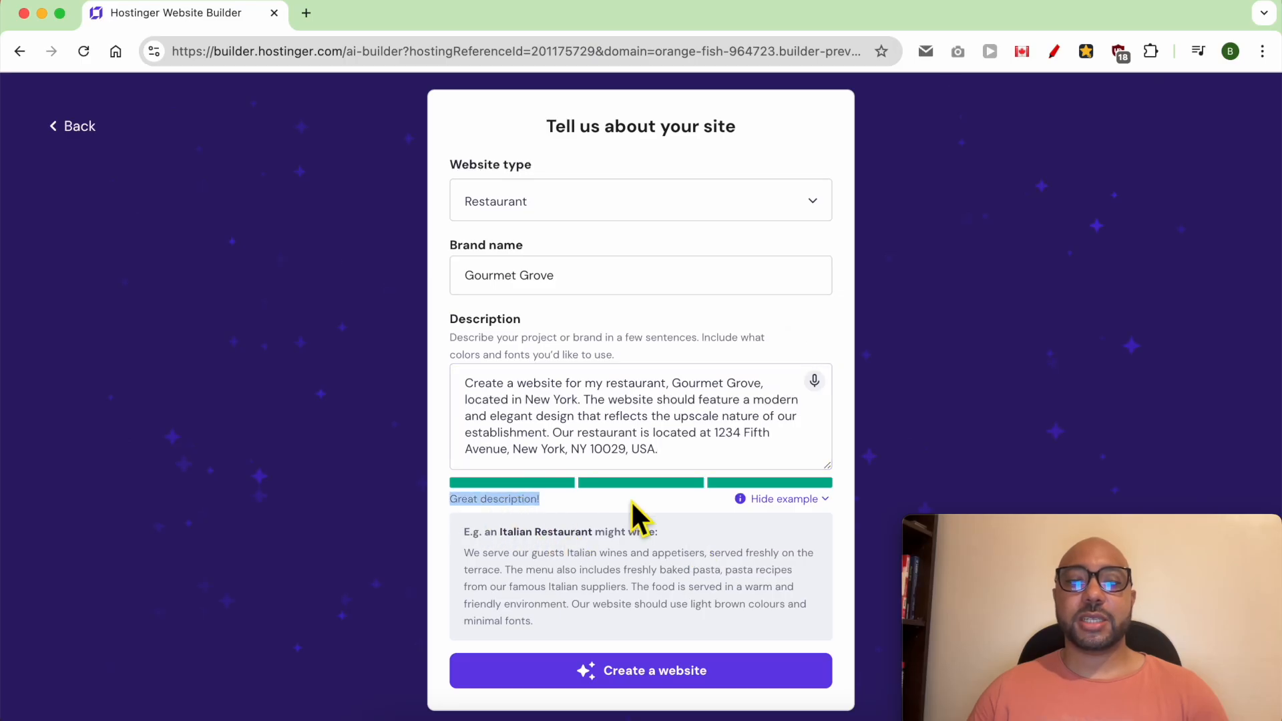
- Personalise the colors with the light lavender, dark purple and violet accent palette, and create the website
scroll(655, 502, "down", 2)
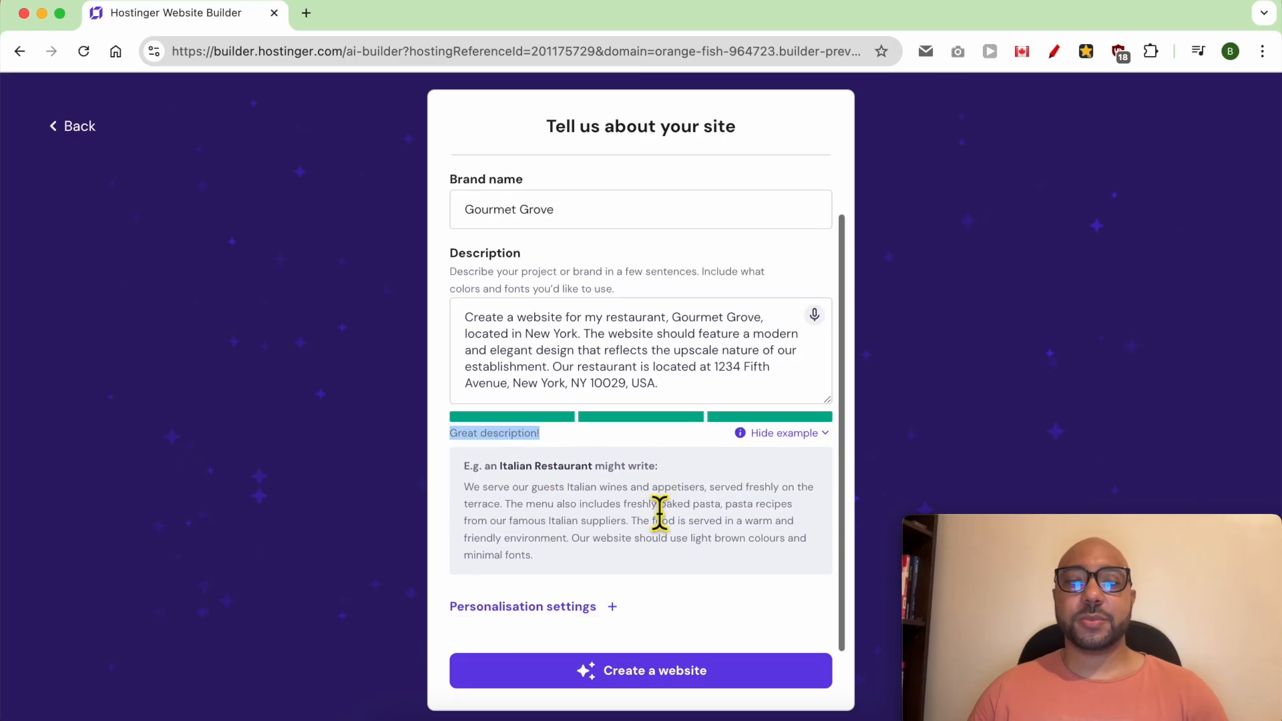
left_click(566, 608)
scroll(658, 550, "down", 1)
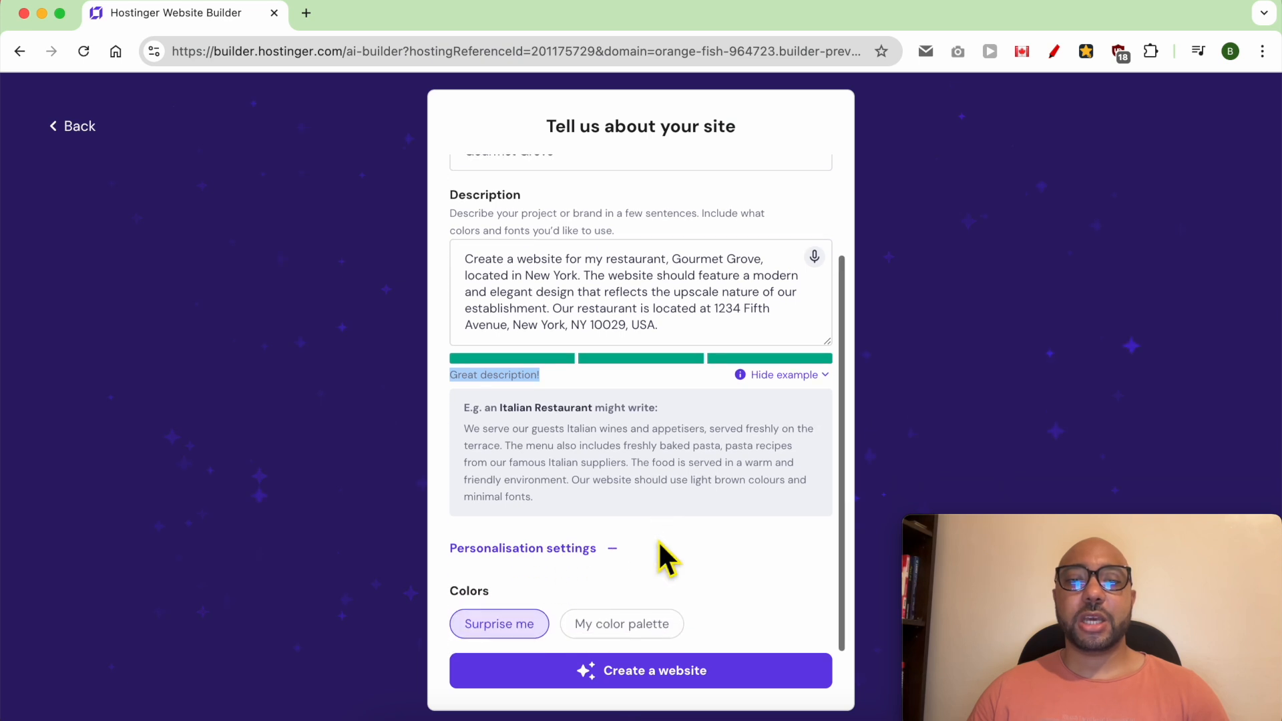
left_click(624, 630)
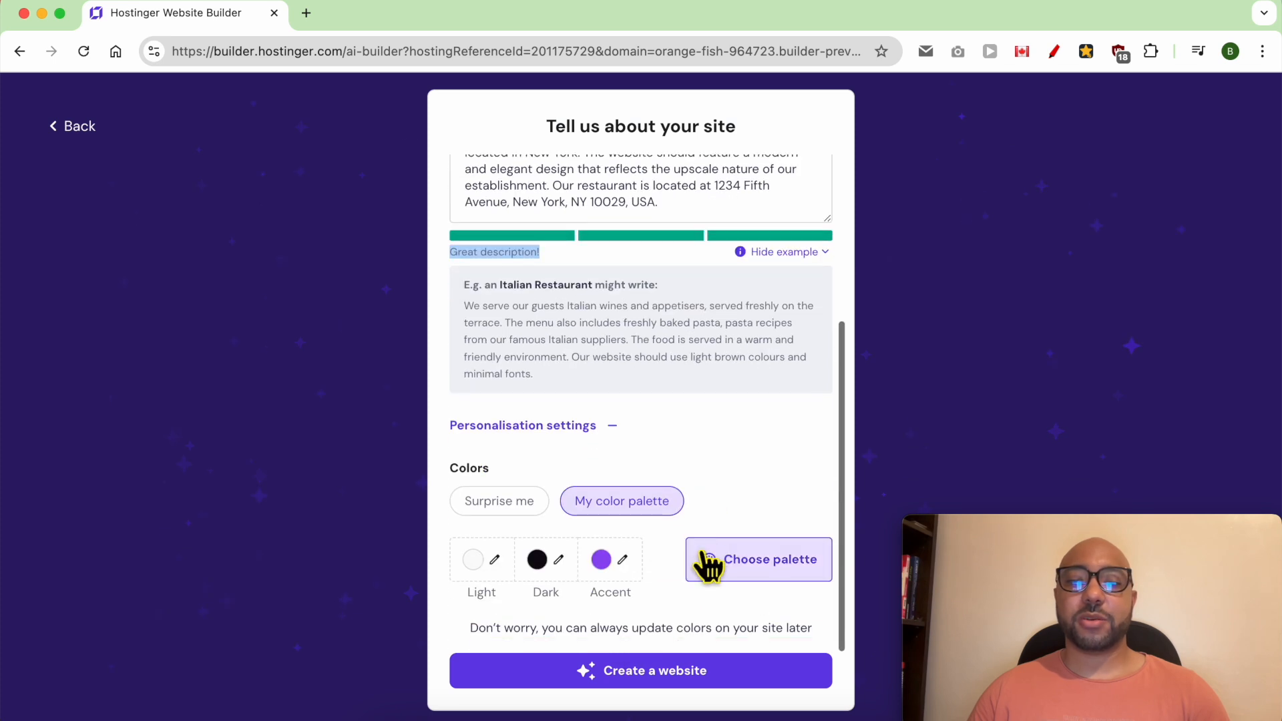
left_click(754, 558)
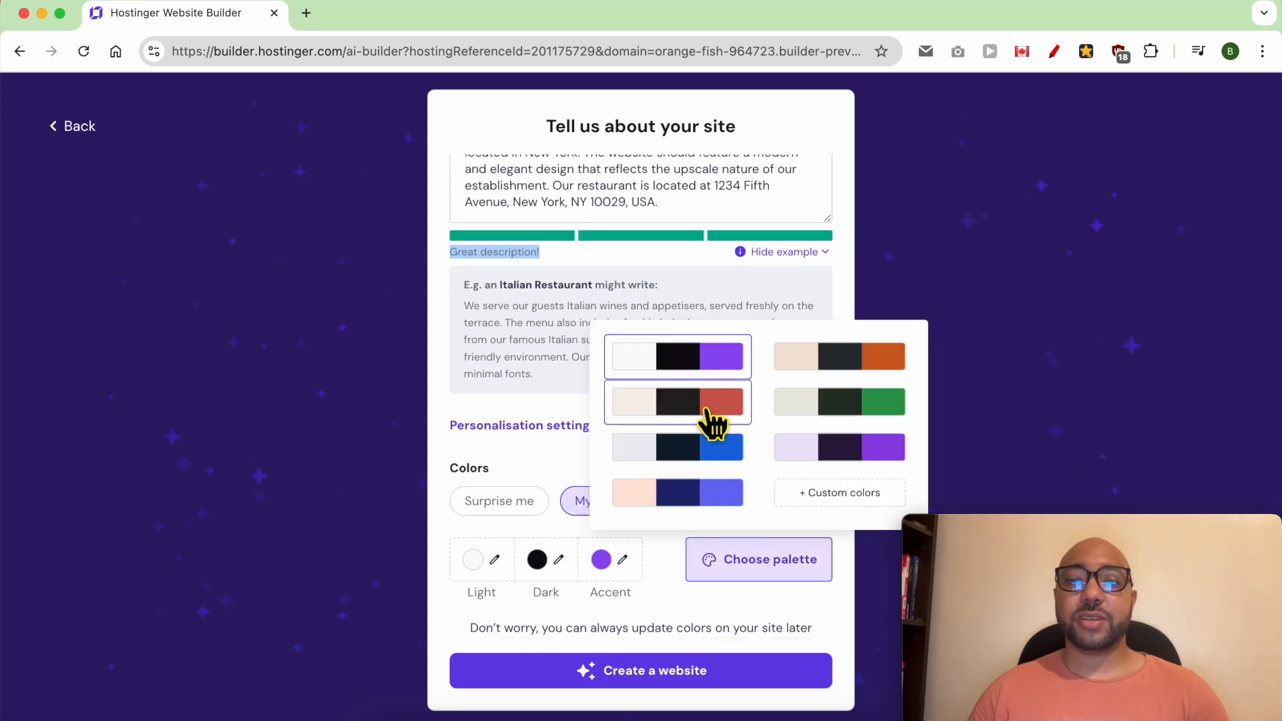
left_click(839, 459)
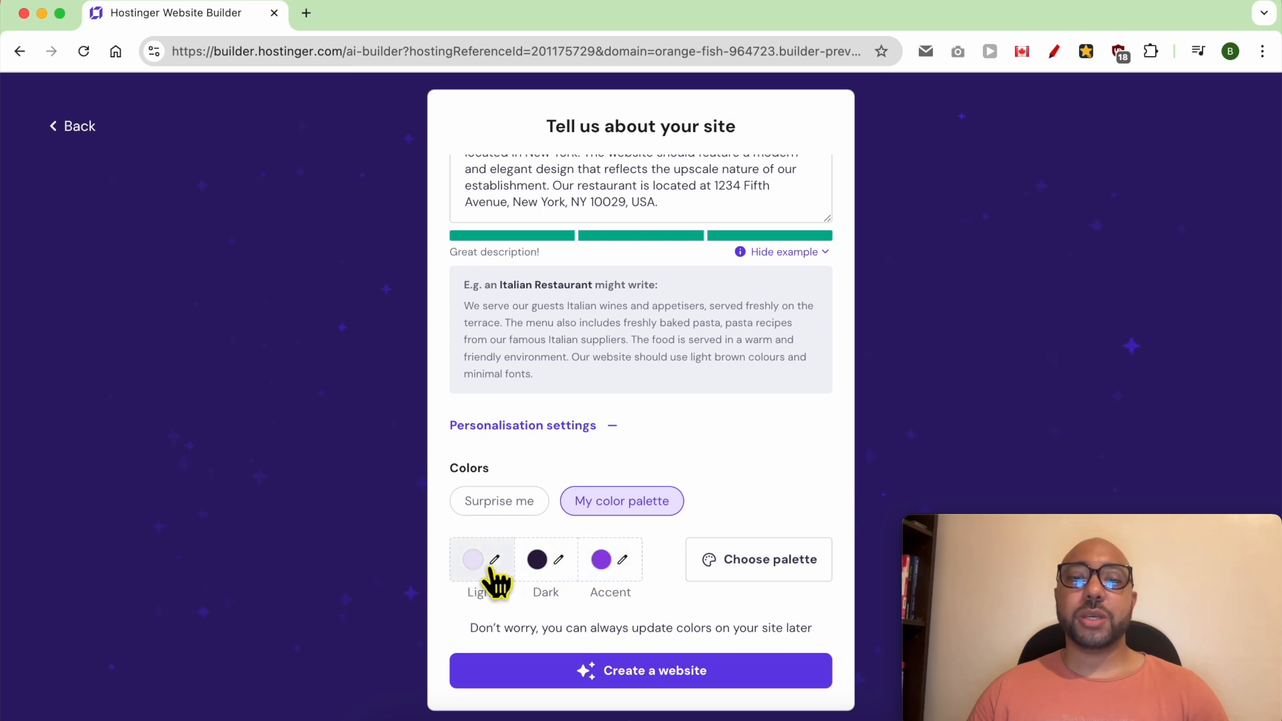
left_click(655, 674)
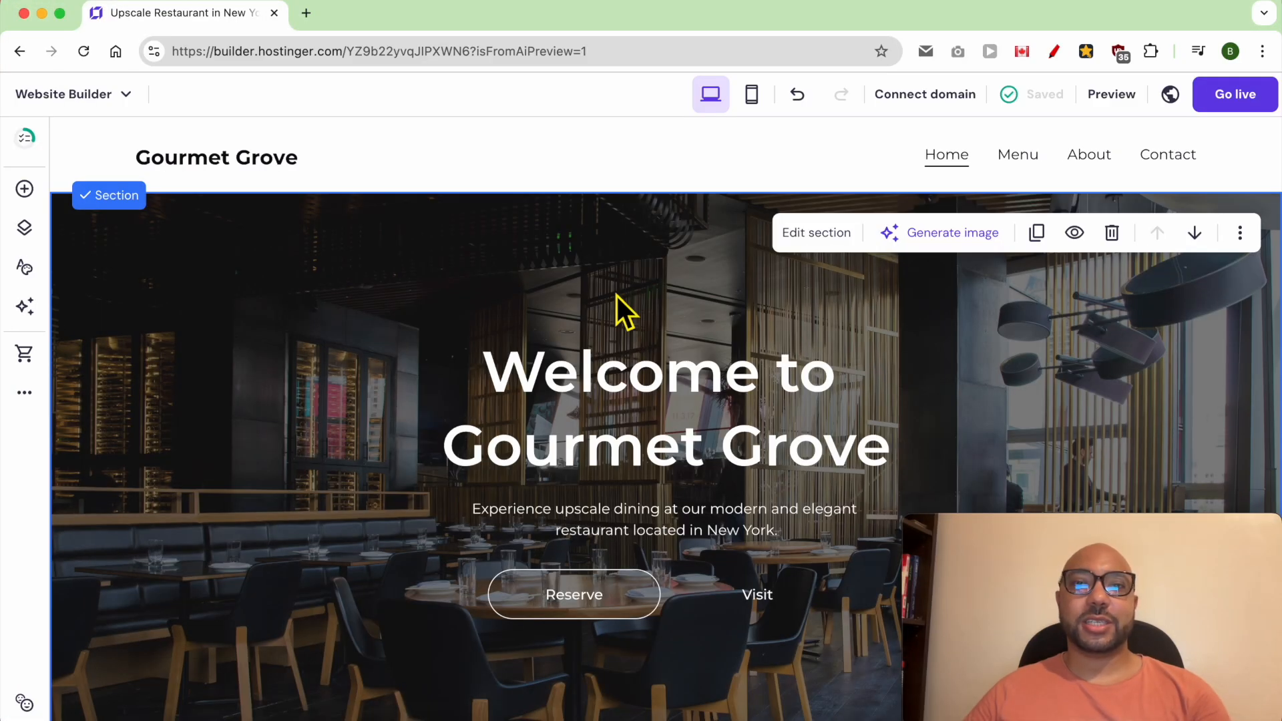
- Review the generated home page from the header and hero through the testimonial, services and contact sections to the footer
left_click(459, 170)
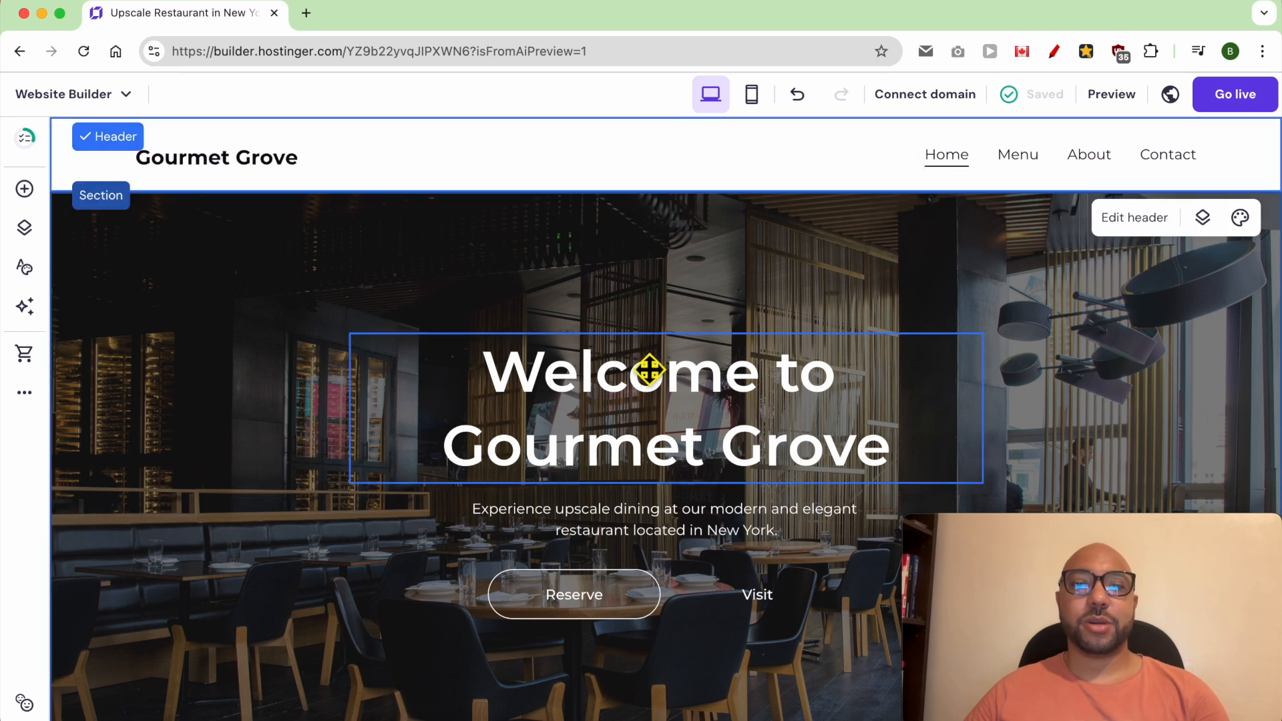
left_click(250, 369)
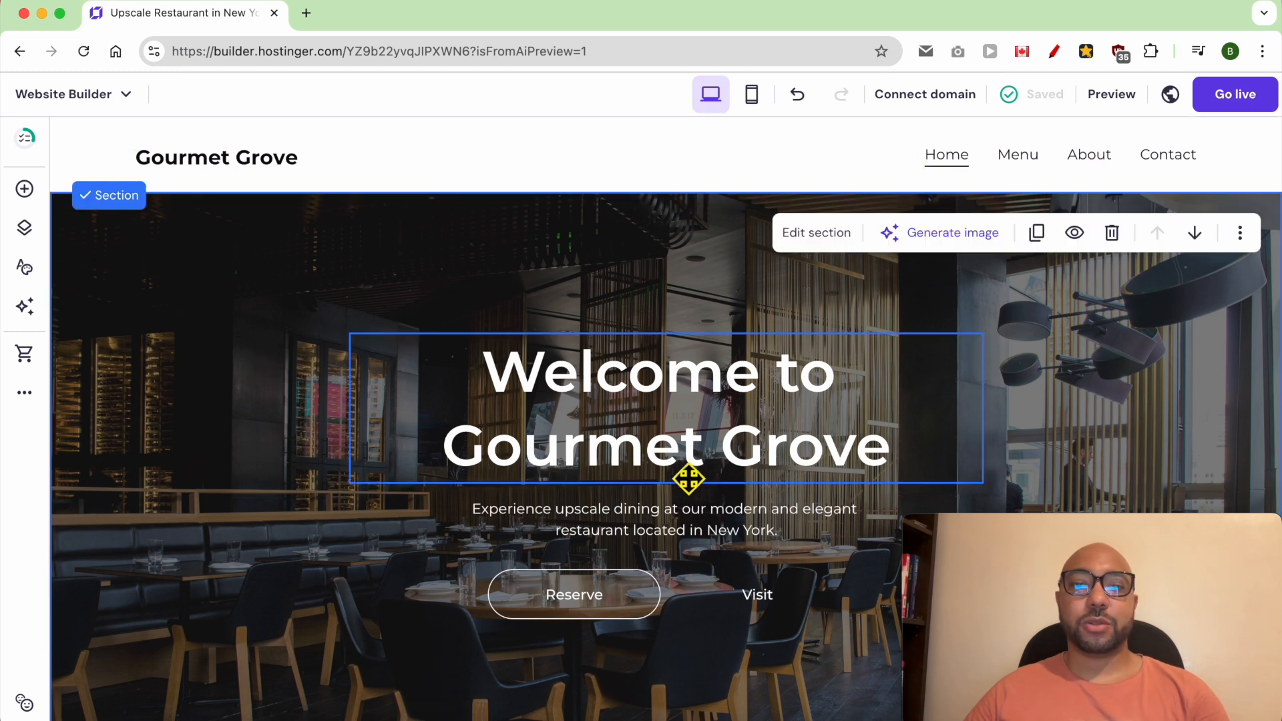
scroll(692, 521, "down", 3)
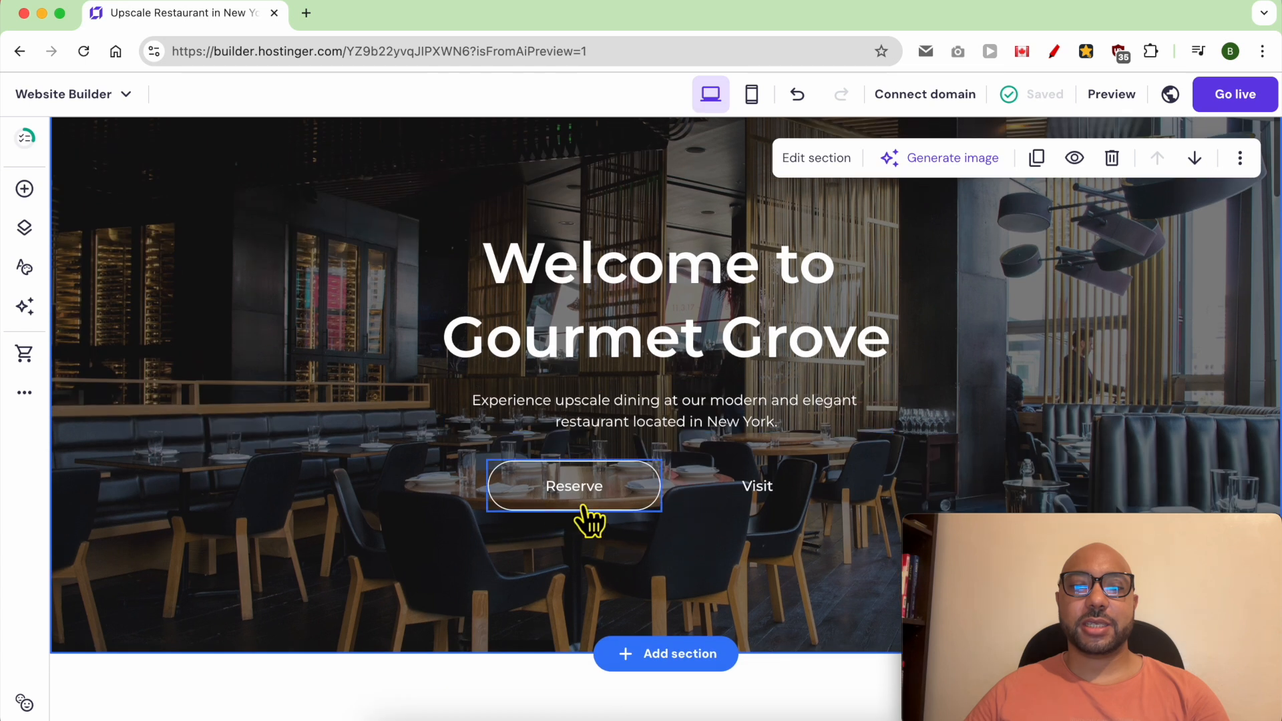
scroll(730, 512, "down", 8)
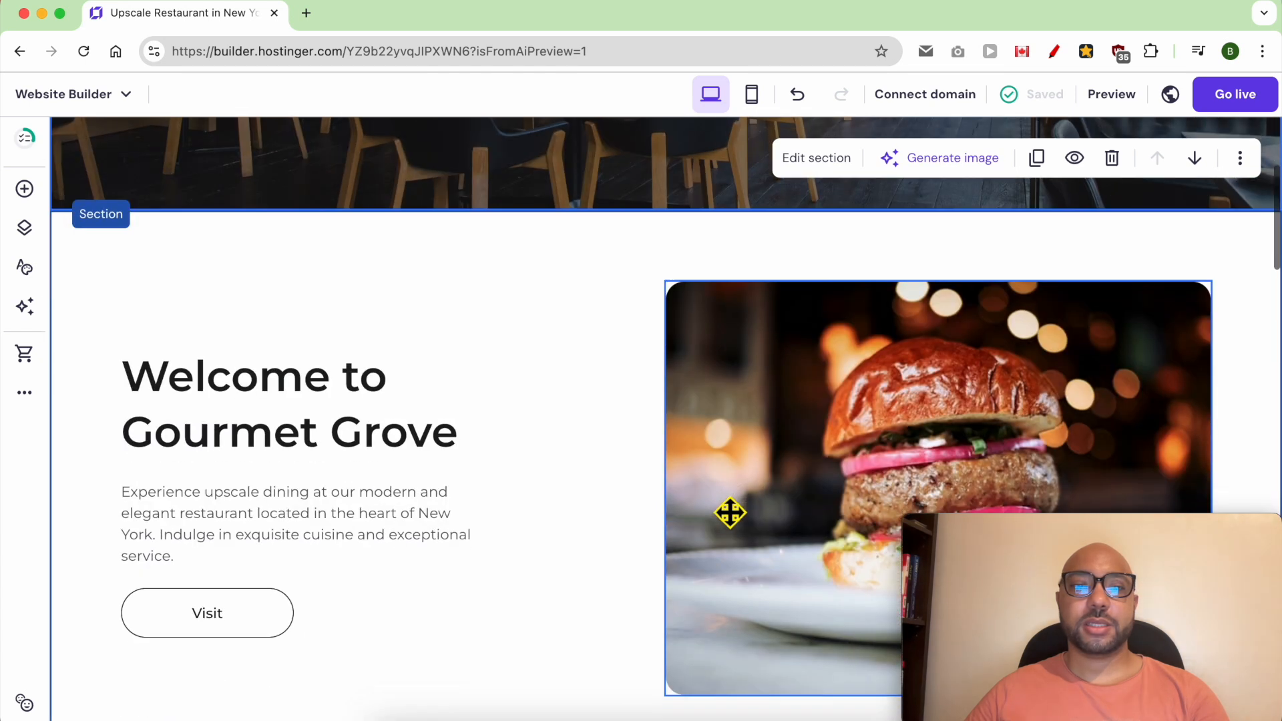
scroll(730, 512, "down", 3)
scroll(532, 412, "up", 1)
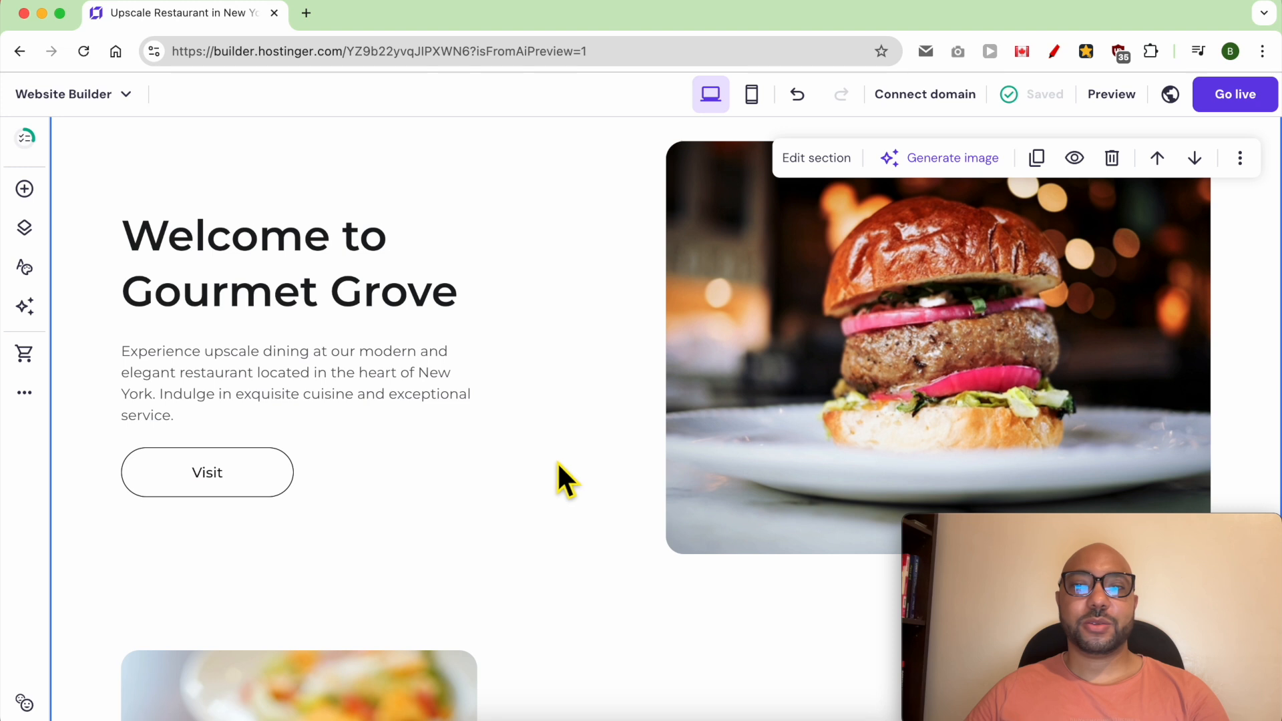
scroll(538, 394, "down", 9)
scroll(664, 323, "up", 3)
scroll(590, 449, "down", 7)
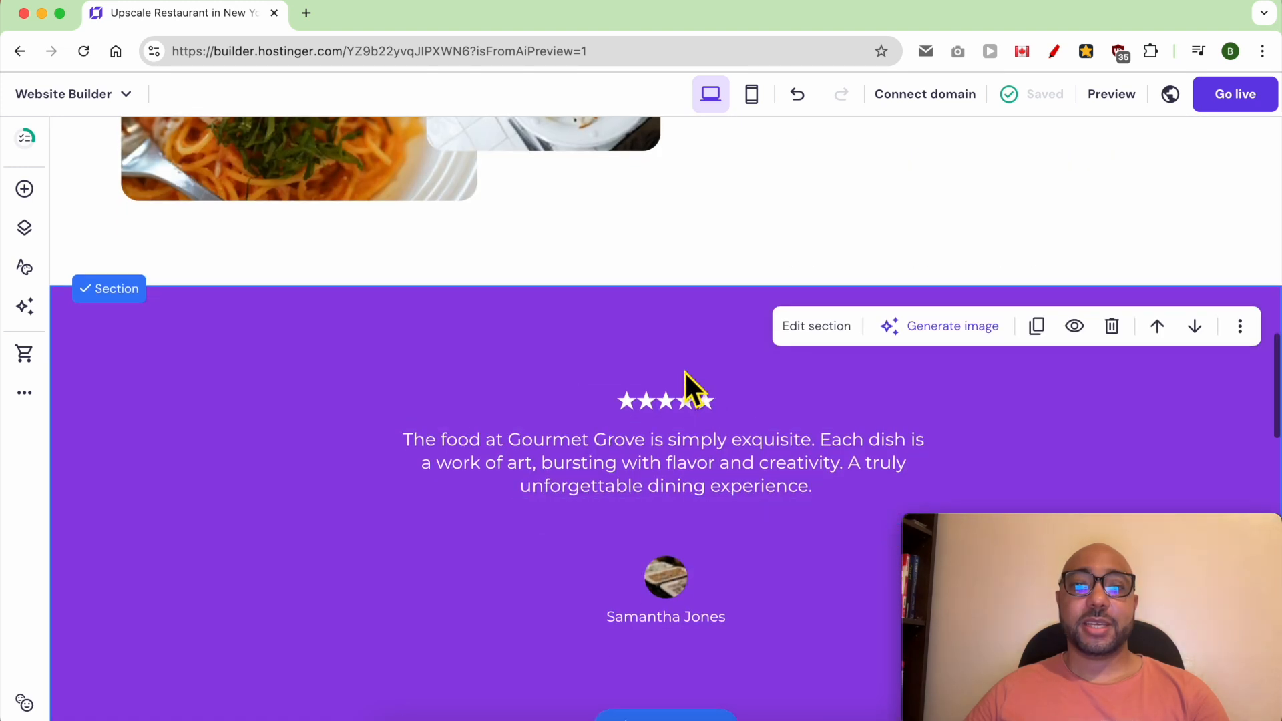
scroll(699, 387, "down", 3)
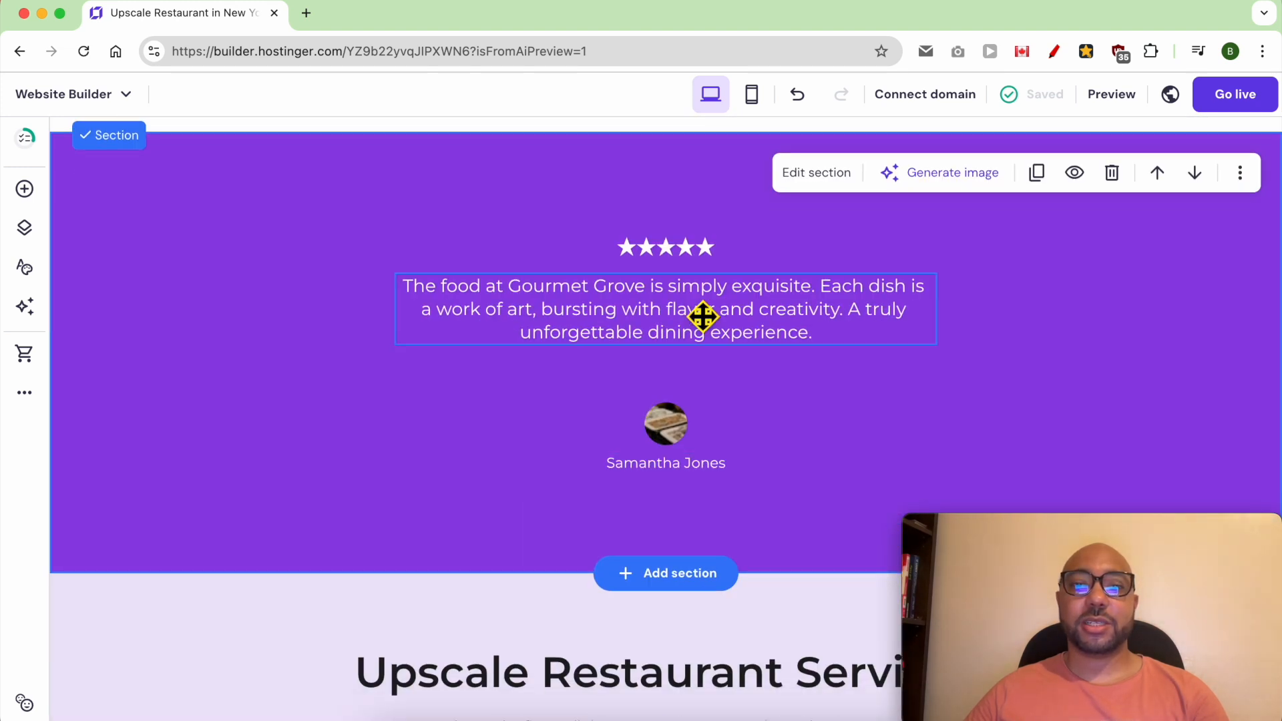
scroll(653, 449, "down", 7)
scroll(659, 447, "down", 1)
scroll(521, 282, "up", 1)
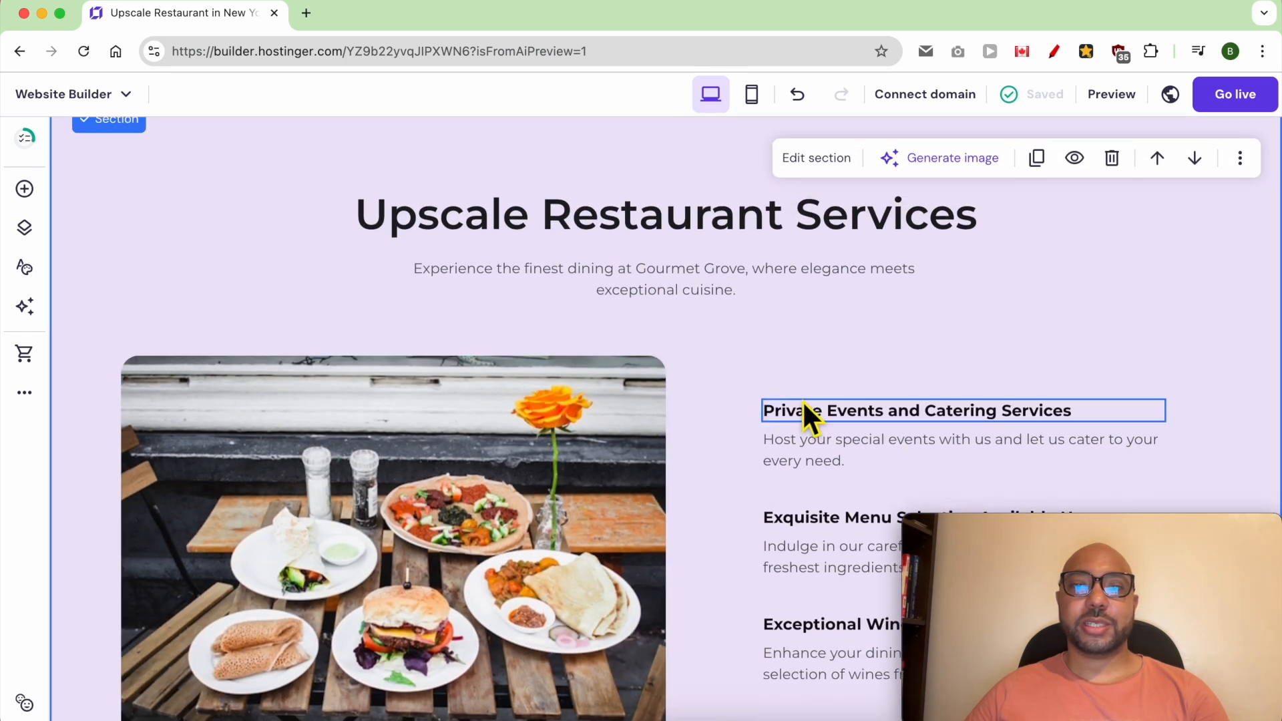
scroll(721, 427, "down", 3)
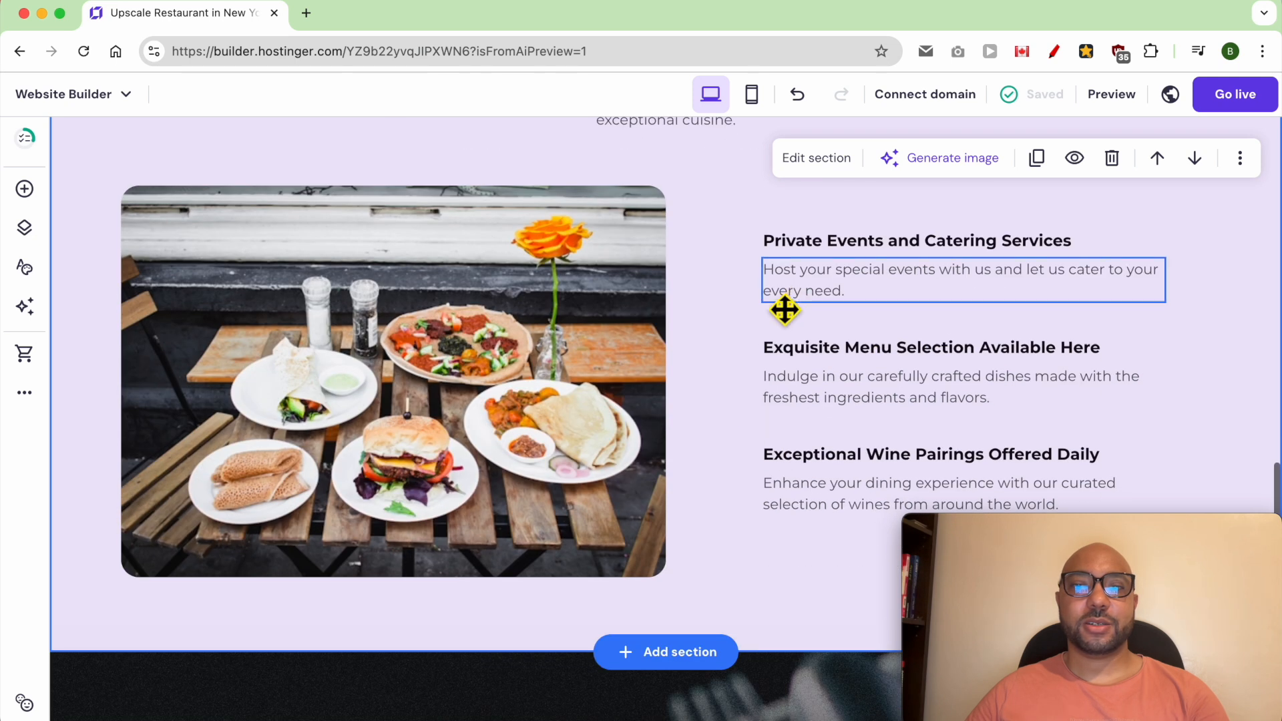
scroll(730, 457, "down", 10)
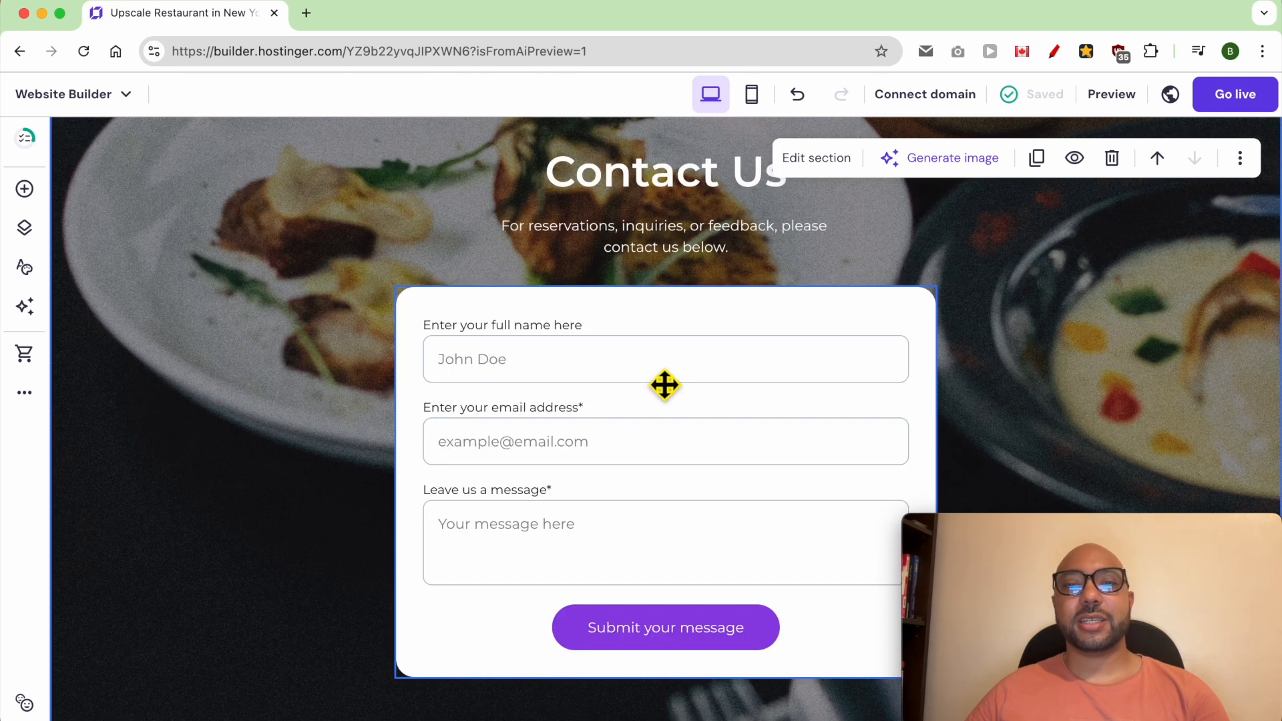
scroll(575, 427, "down", 7)
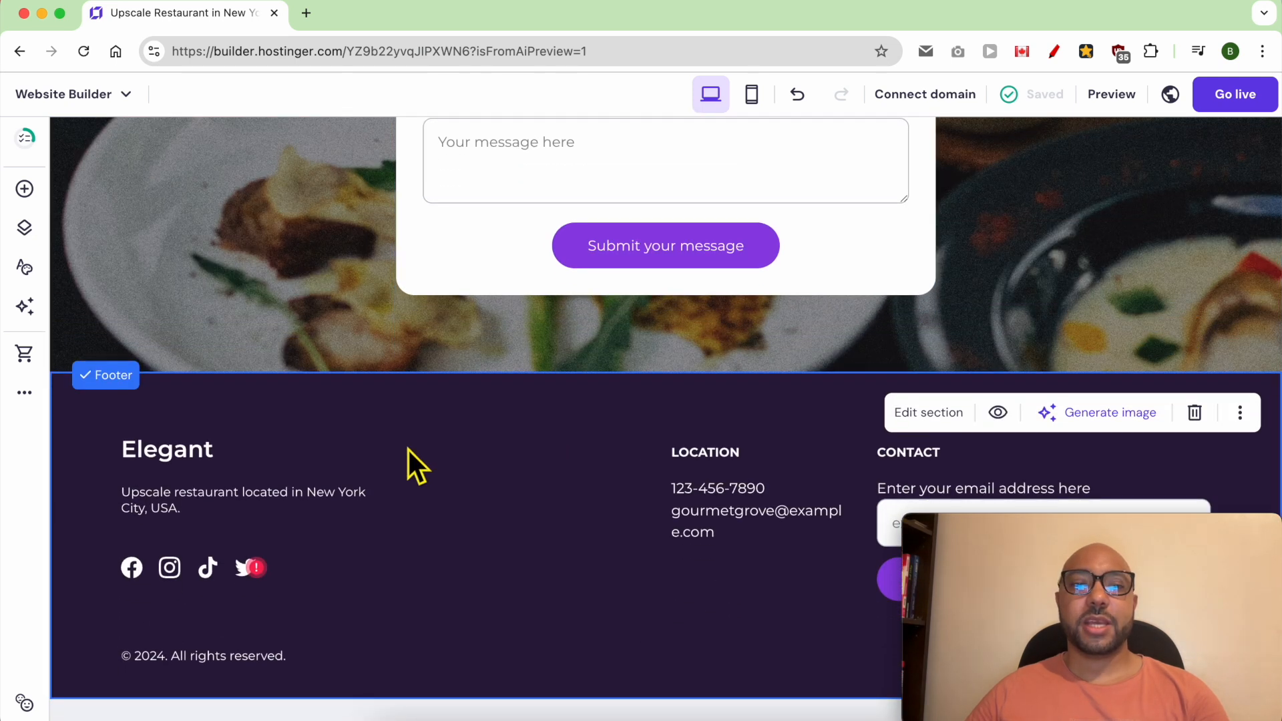
scroll(664, 555, "up", 20)
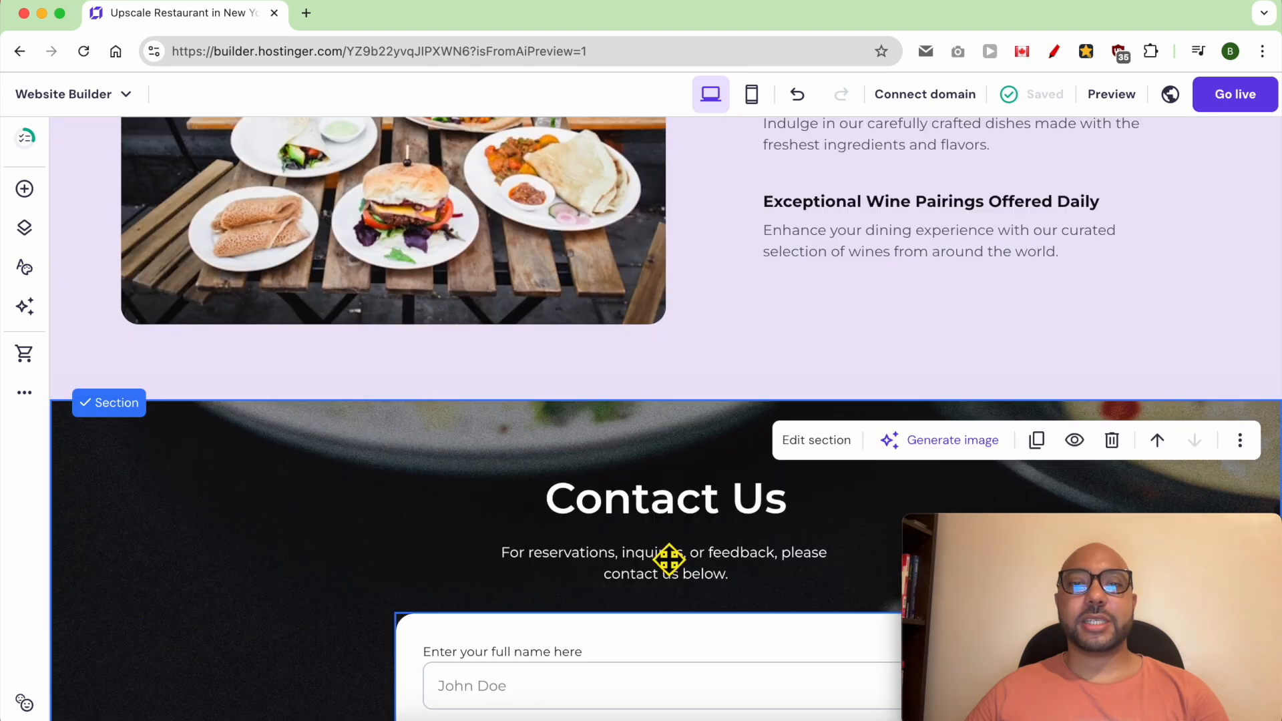
scroll(664, 556, "up", 10)
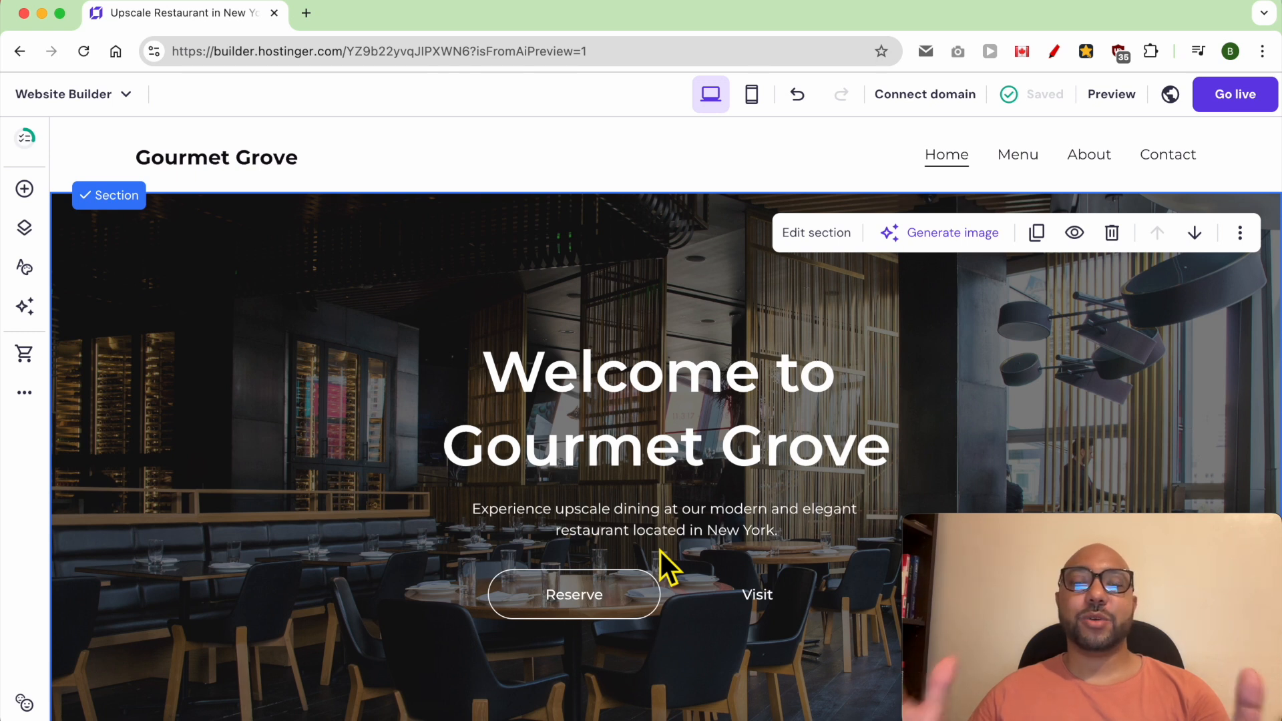
- Add a sticky bar above the header reading "Book your table now or order exquisite dishes online!", followed by a call-us phone number
key("super+z")
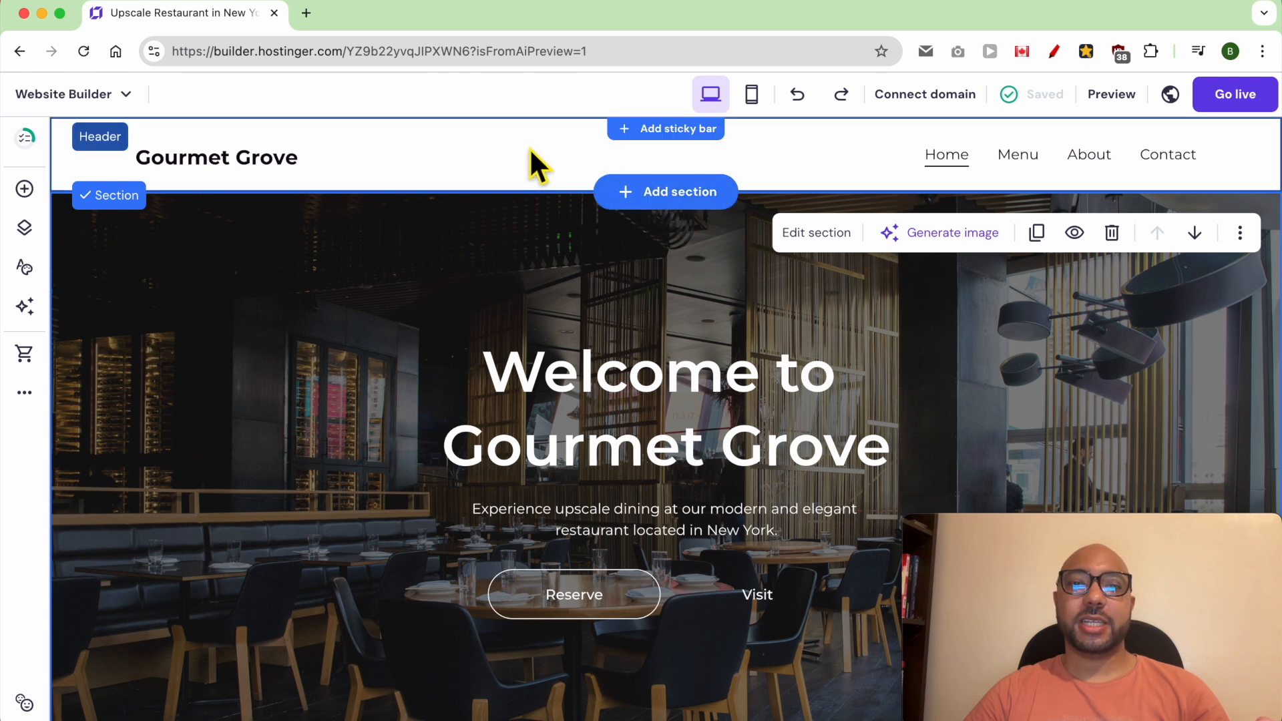
left_click(644, 130)
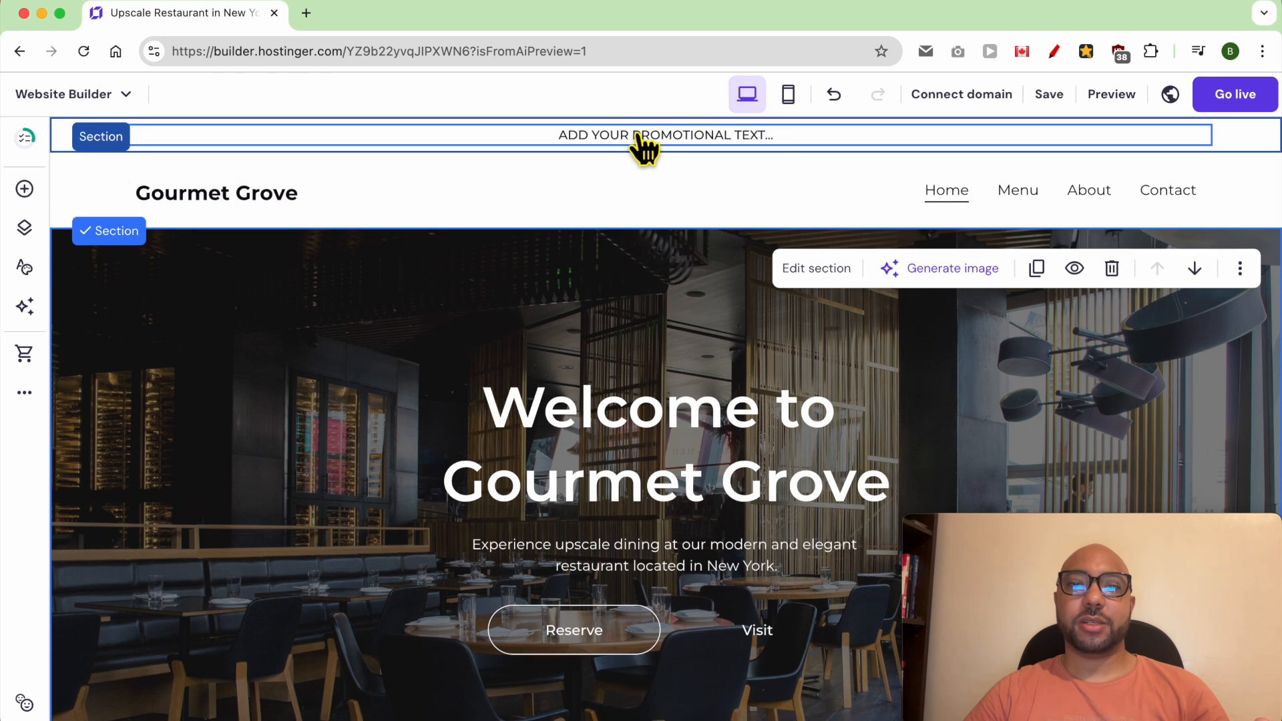
left_click(603, 142)
triple_click(596, 134)
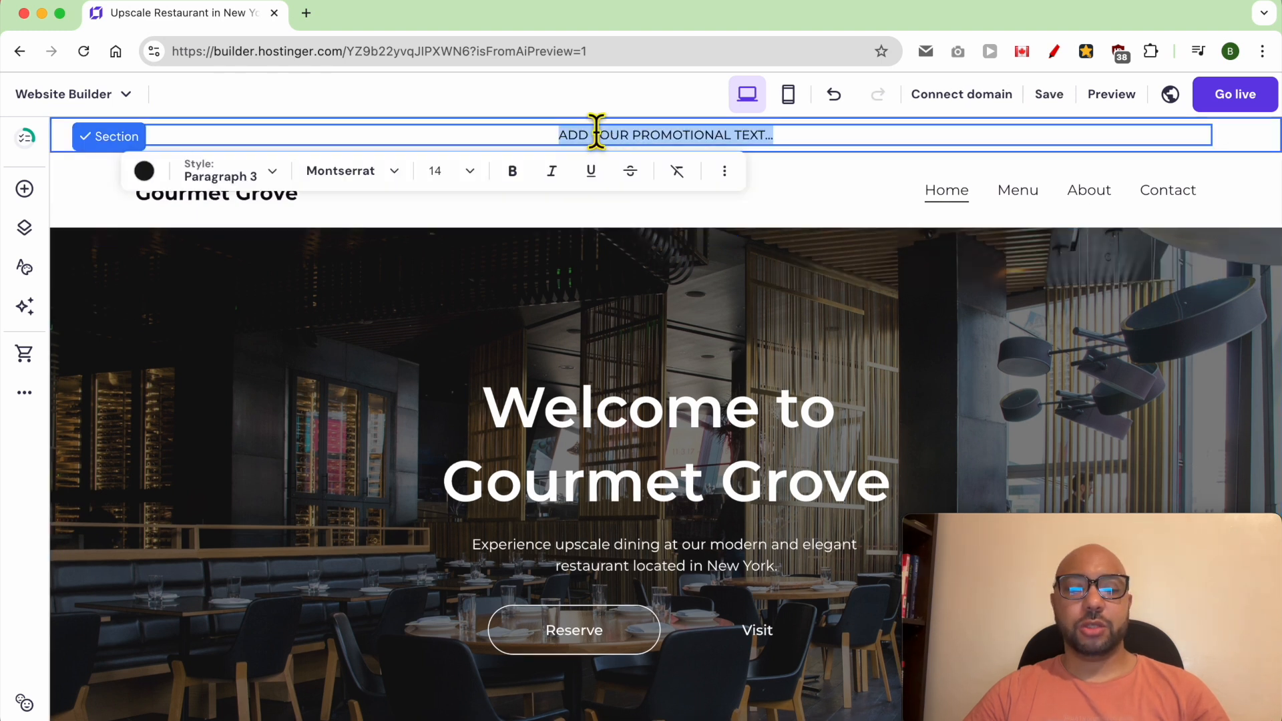
type("BOOK YOUR TABLE NOW OR ORDER EXQUISITE DISHES ONLINE! 📞 CALL US AT (020) 1234-5678")
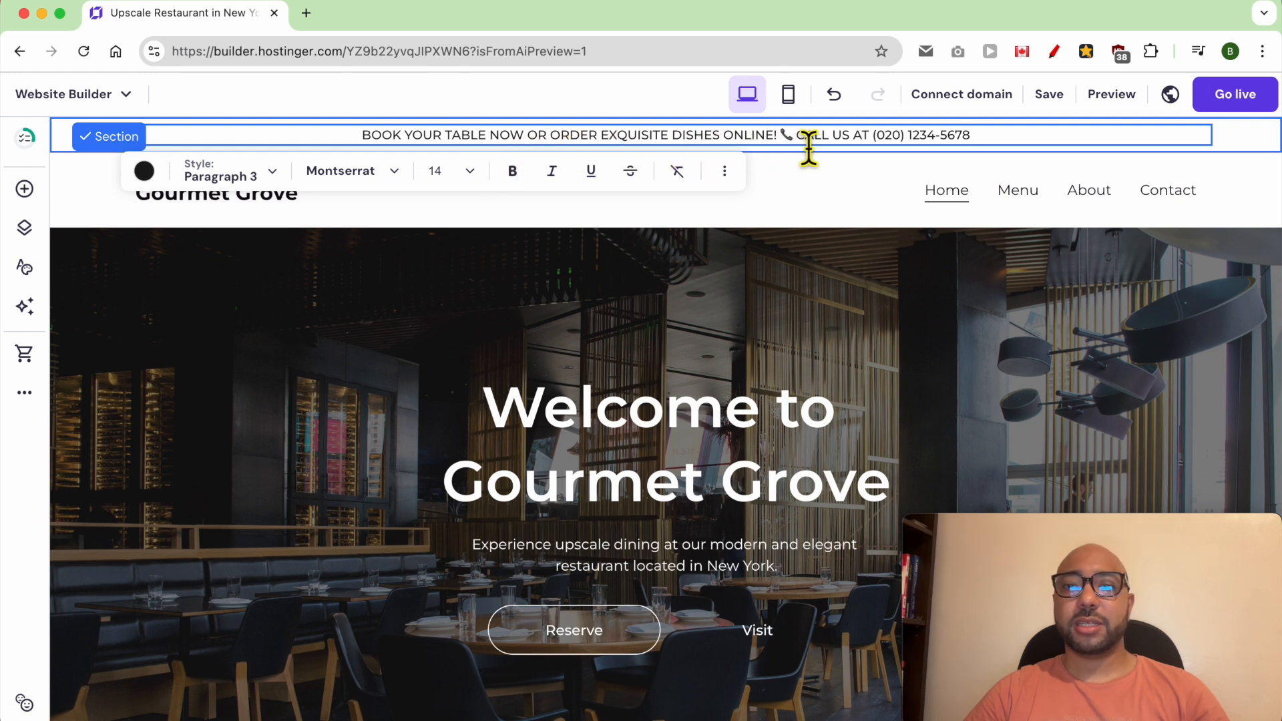
- Make "BOOK YOUR TABLE NOW" and the call-us phone text bold in the sticky bar
left_click(357, 144)
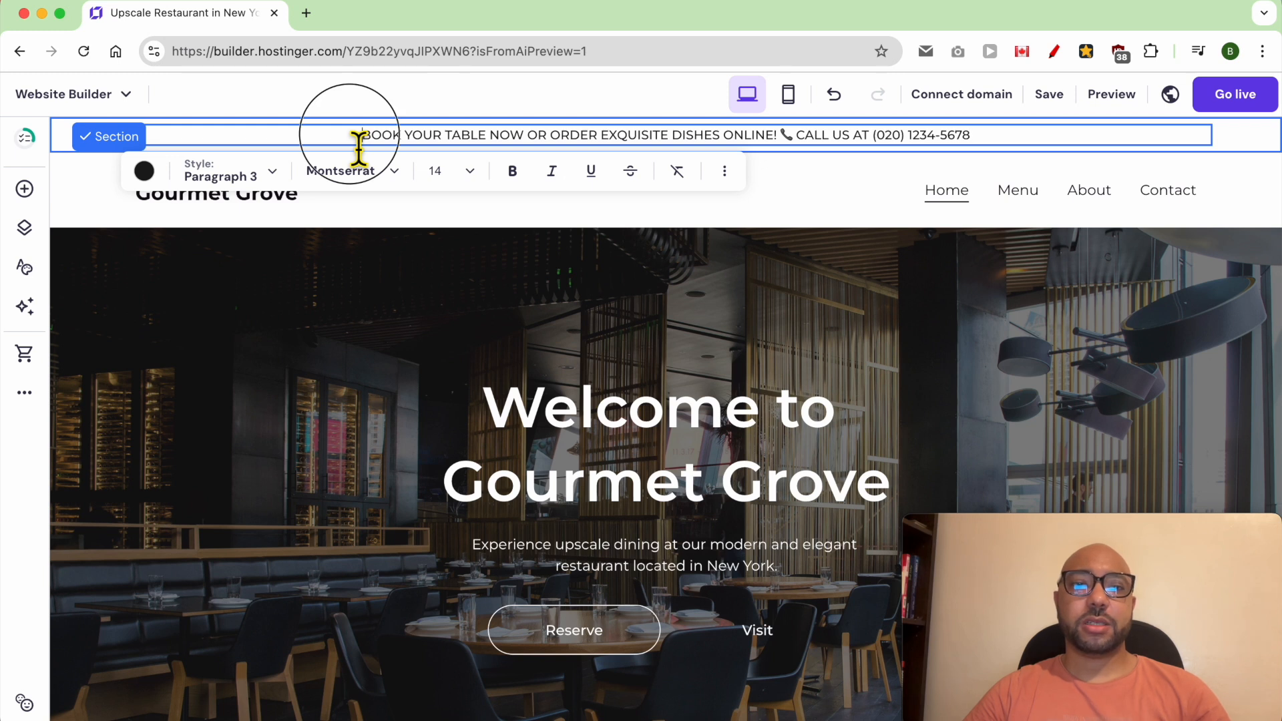
left_click_drag(359, 143, 532, 147)
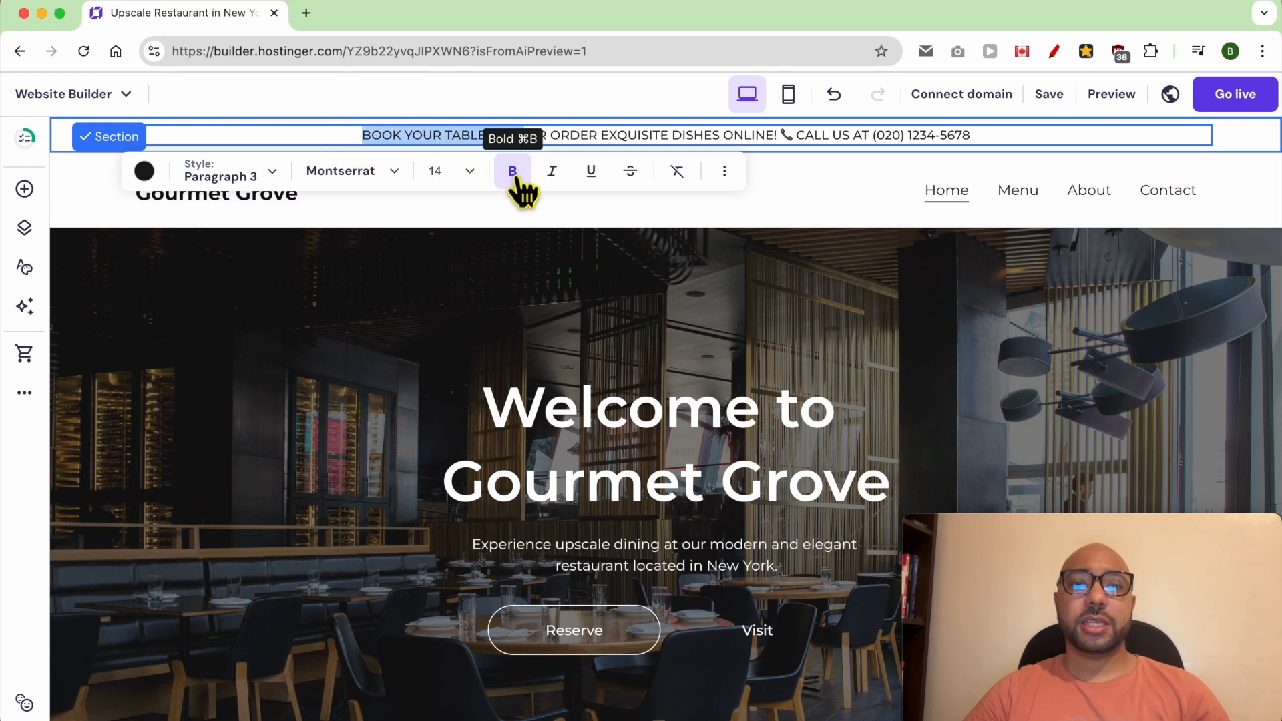
left_click(512, 171)
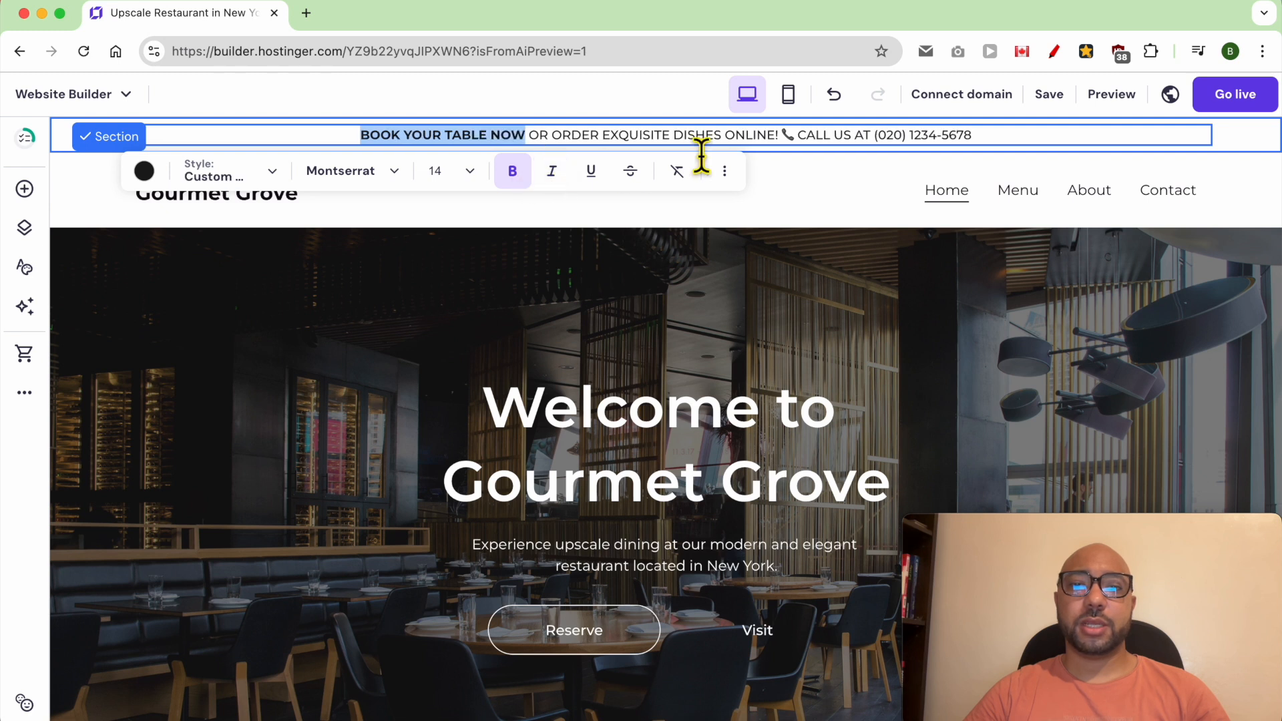
left_click_drag(988, 149, 825, 145)
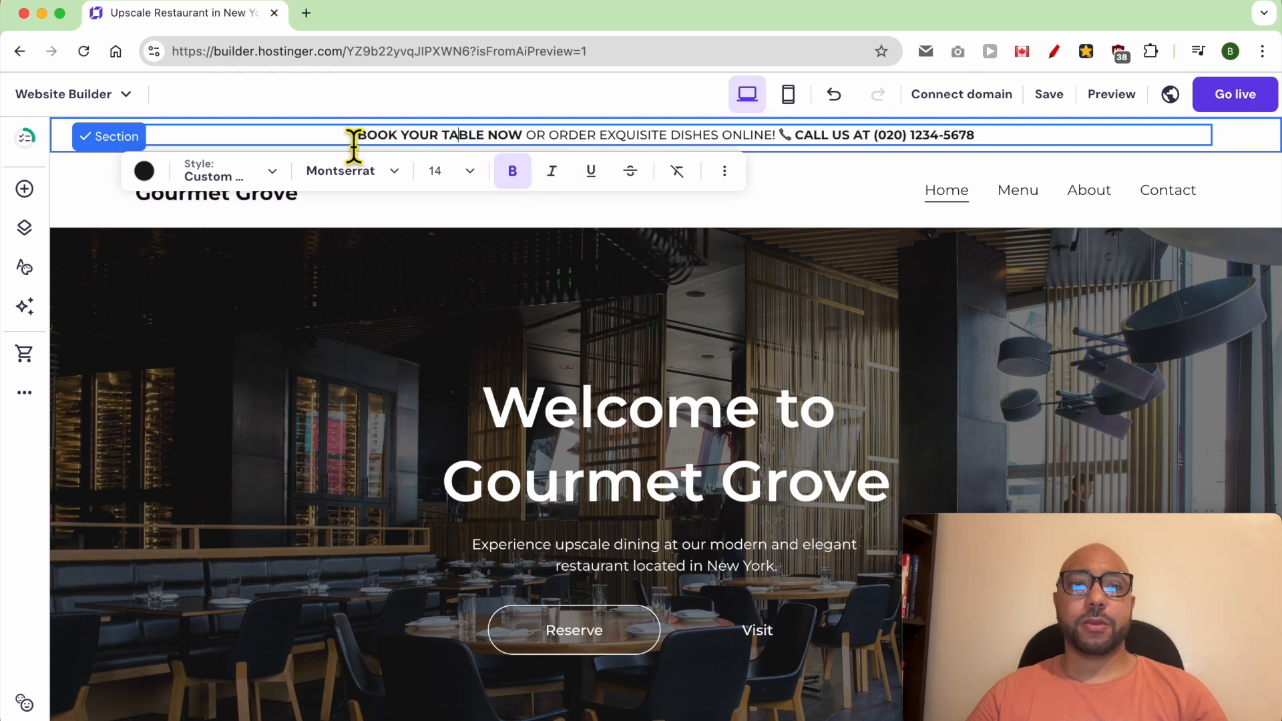
- Write out the booking page address GourmetGrove.com/book in the browser and copy it for the sticky bar link
left_click_drag(354, 145, 530, 146)
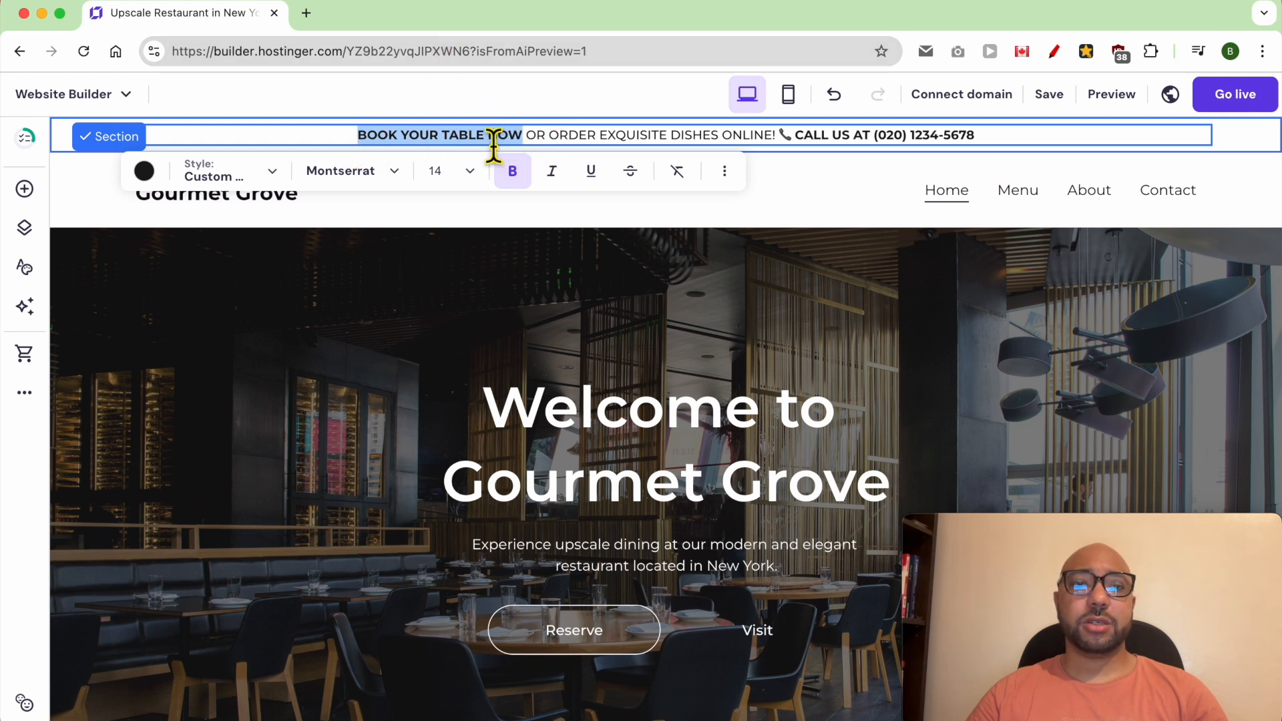
left_click(388, 58)
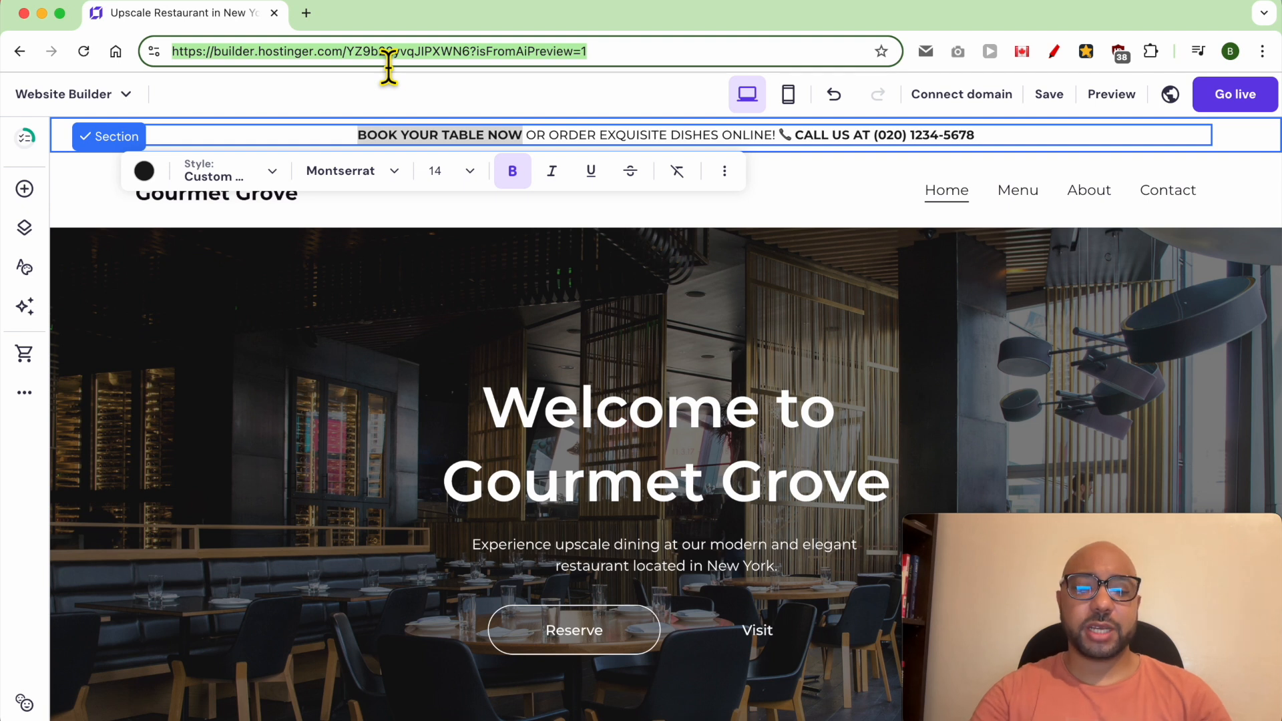
type("Gourme")
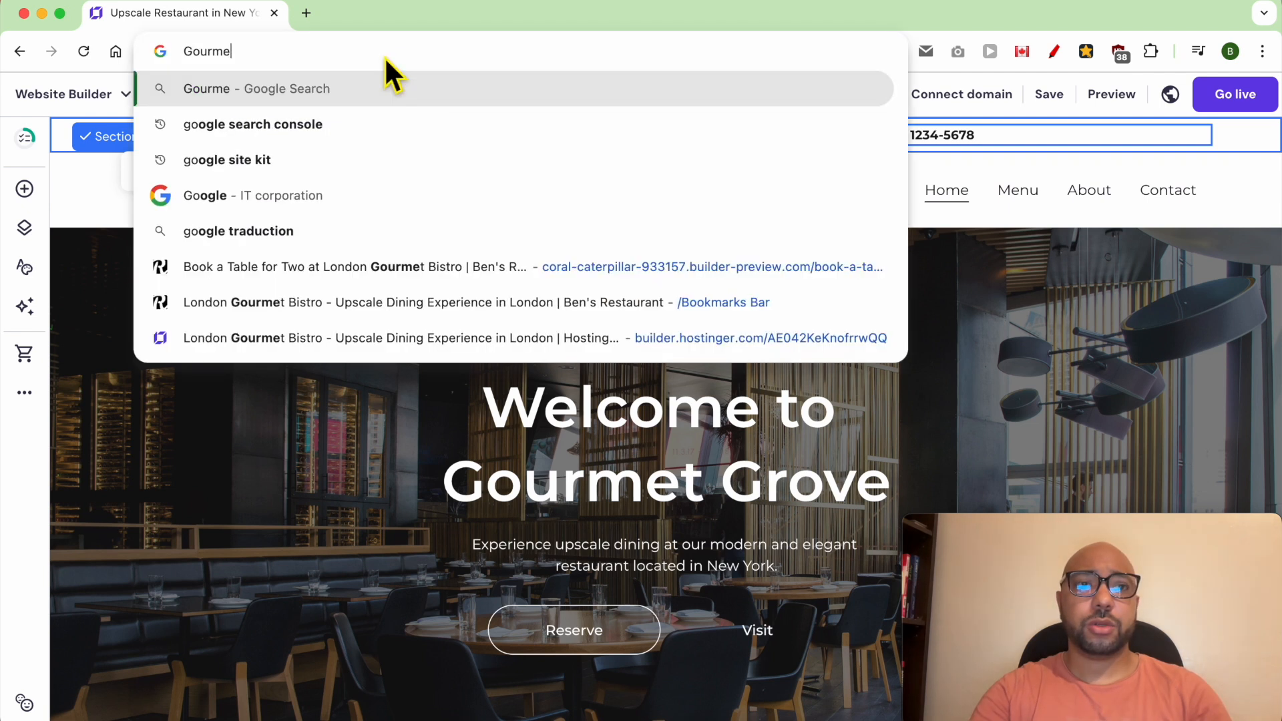
type("tGrove.com")
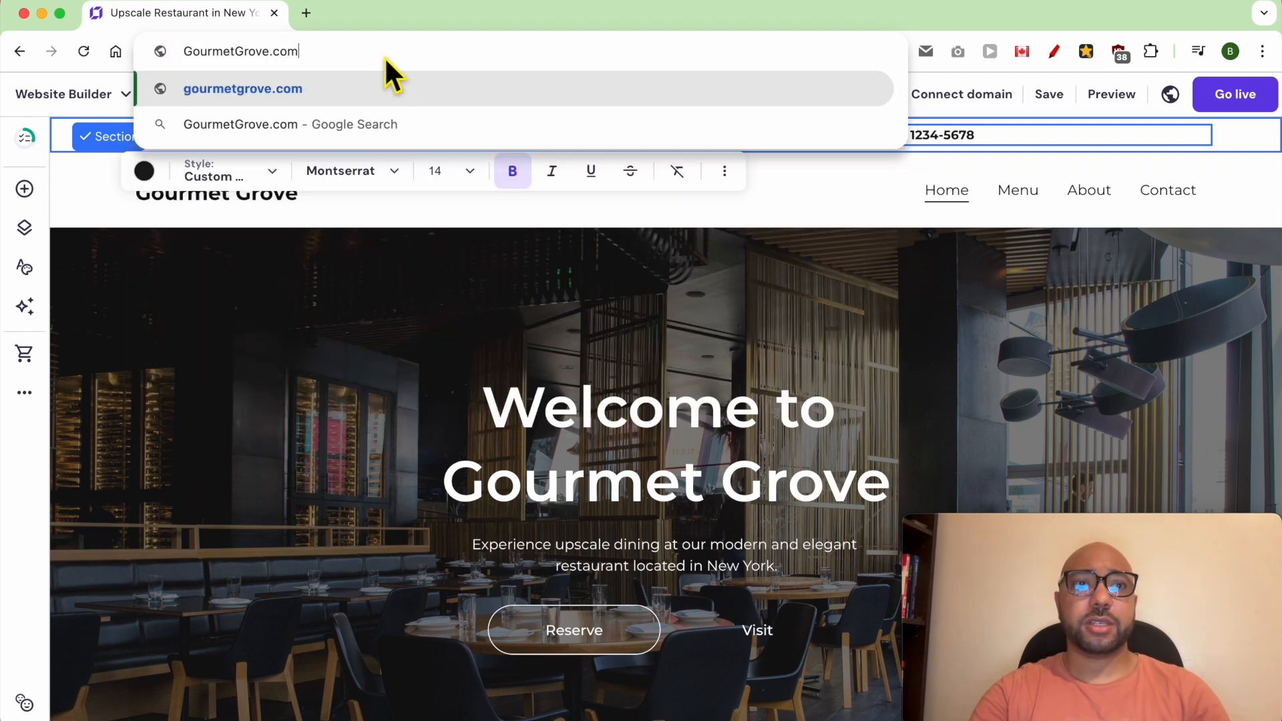
type("/book")
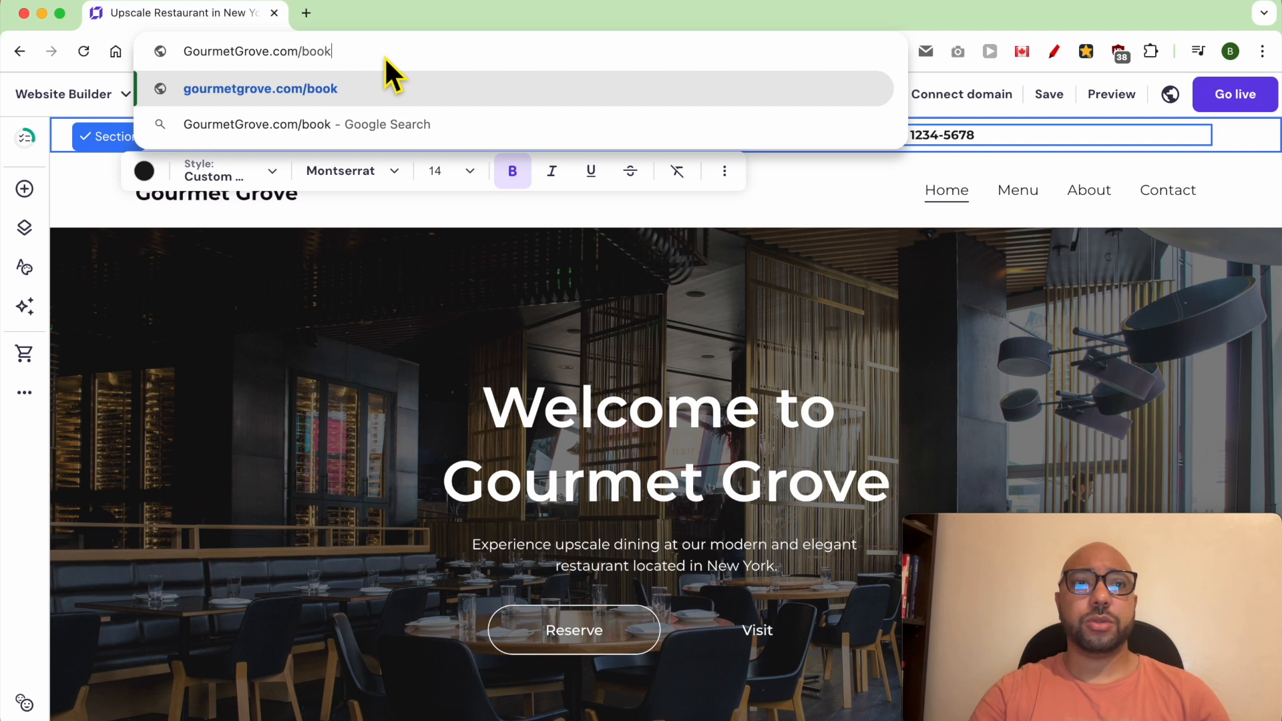
left_click(383, 56)
right_click(383, 56)
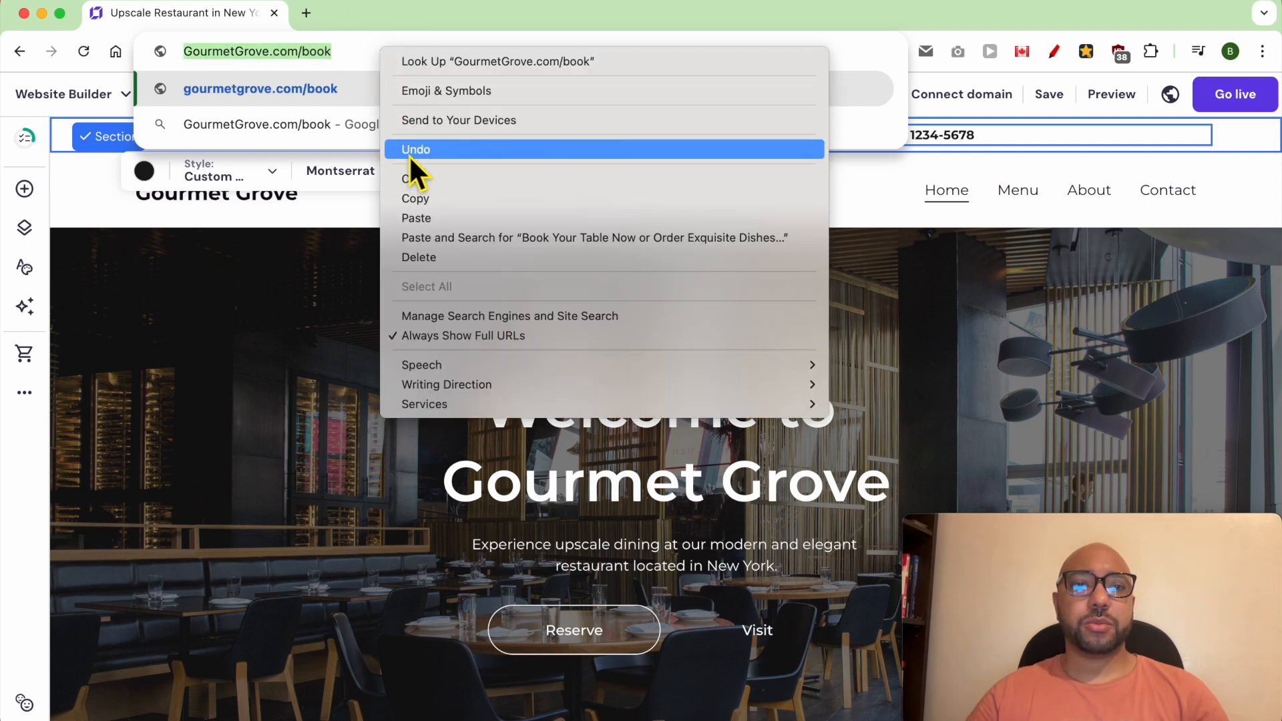
left_click(410, 200)
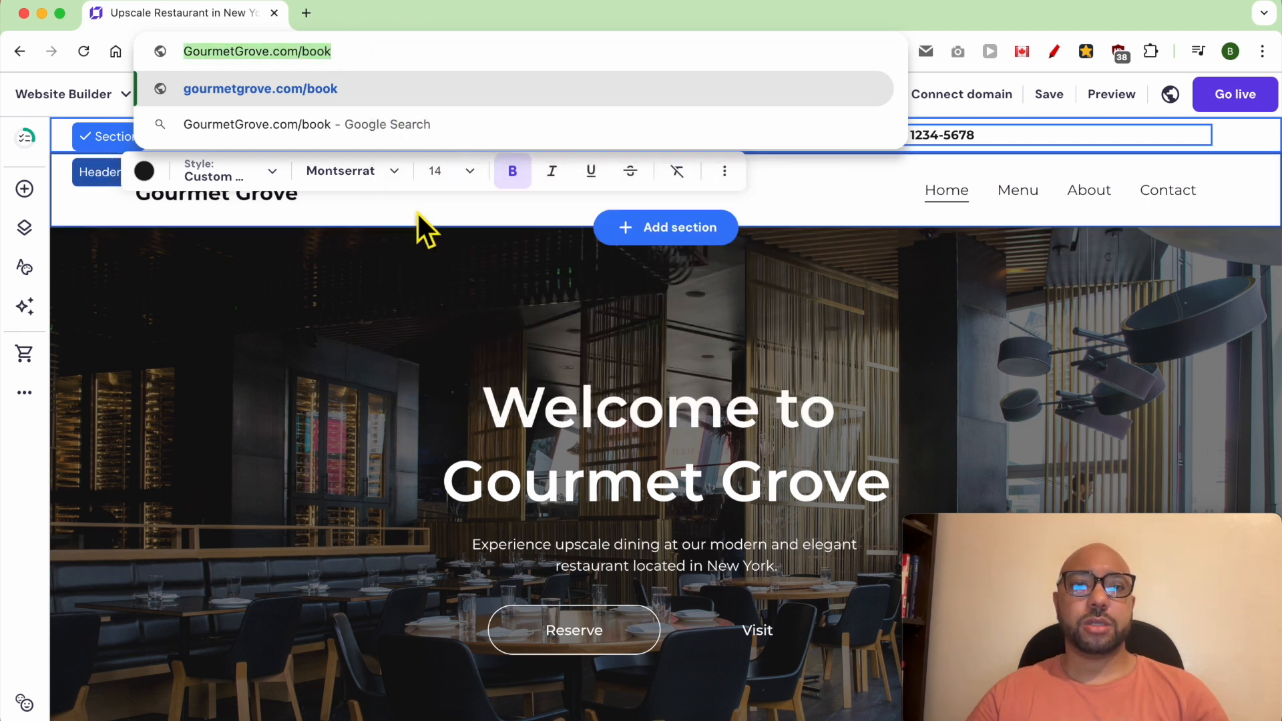
- Turn "BOOK YOUR TABLE NOW" in the sticky bar into a link to the copied booking address
left_click(454, 244)
left_click(386, 137)
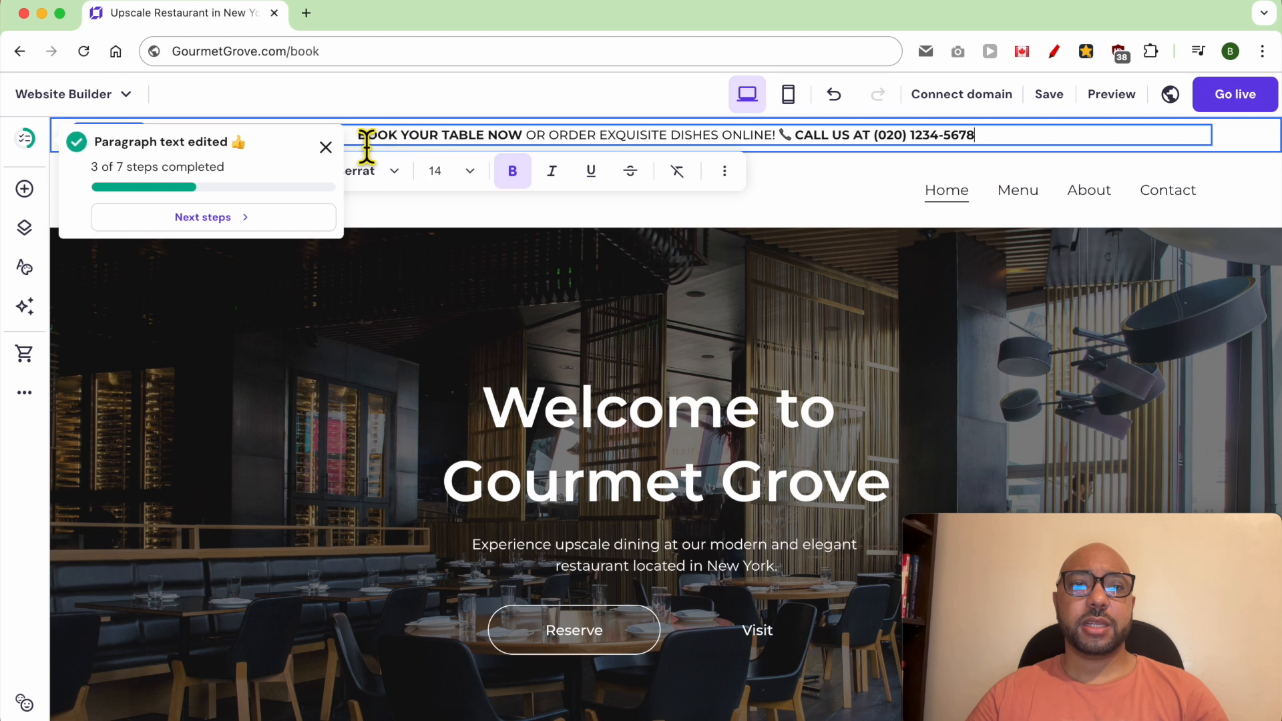
left_click_drag(363, 143, 527, 143)
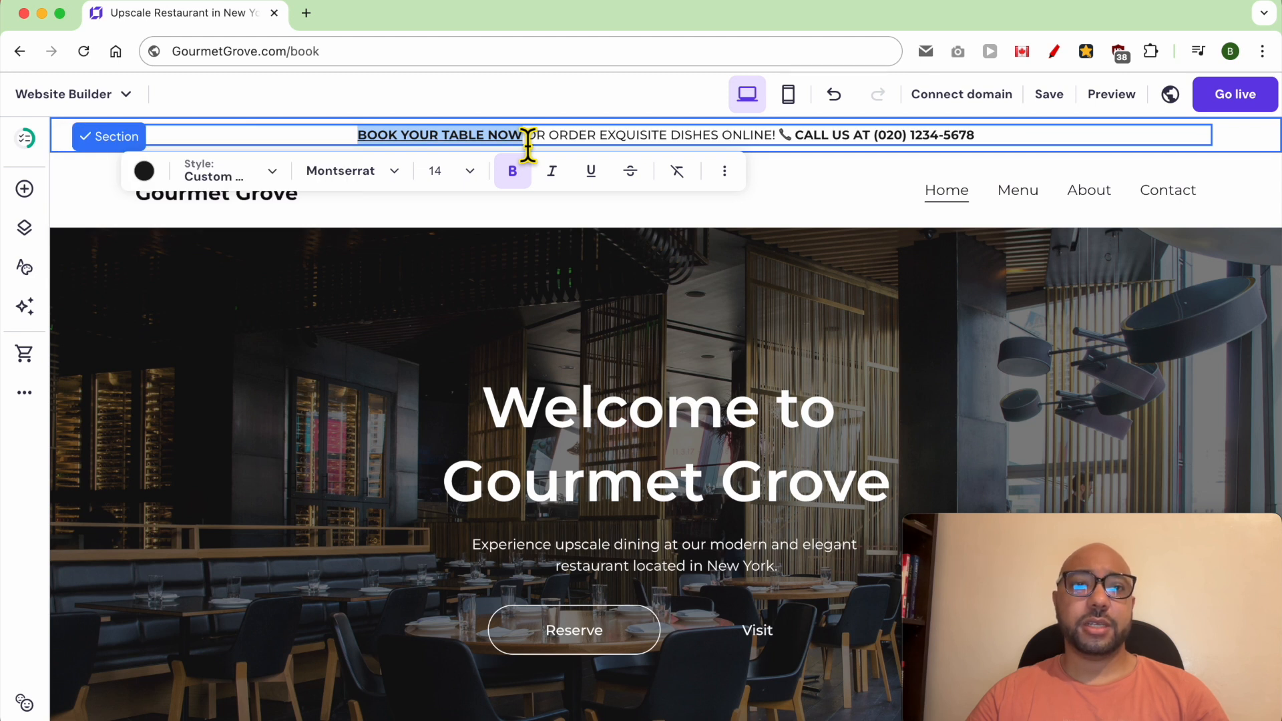
left_click(589, 139)
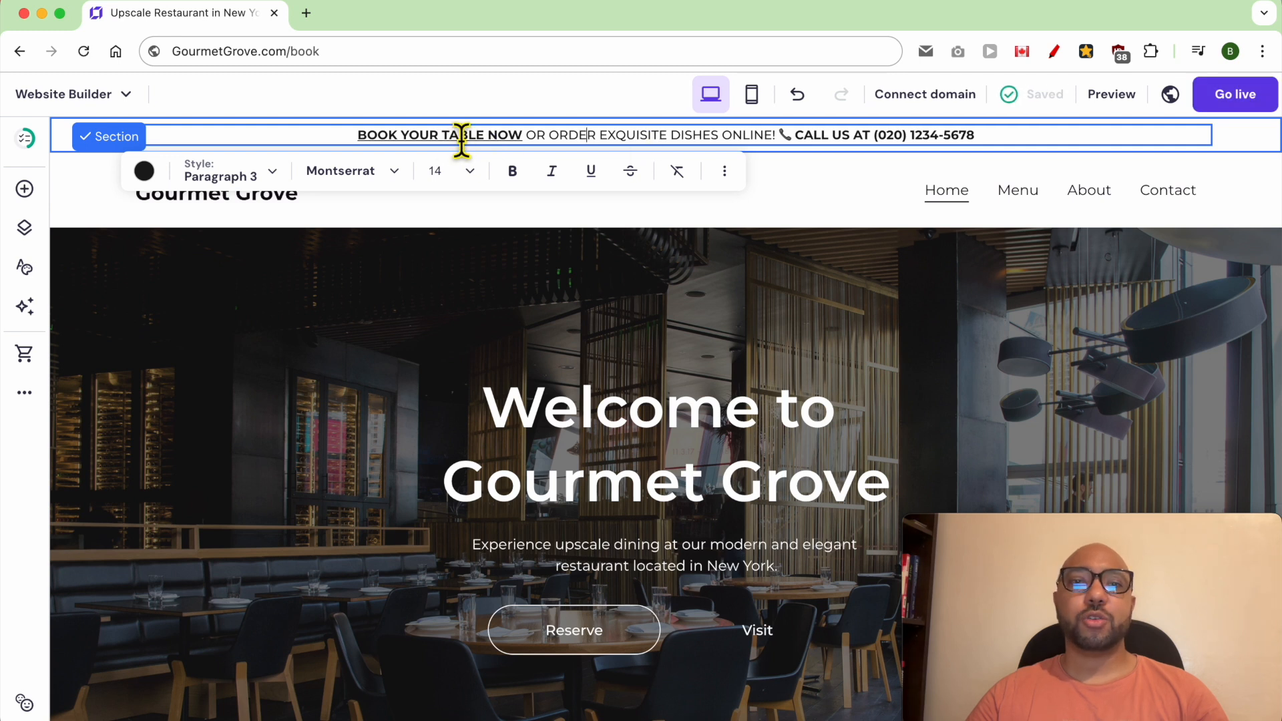
- Preview the website, examine the sticky bar's text and booking link, and return to the editor
left_click(1112, 95)
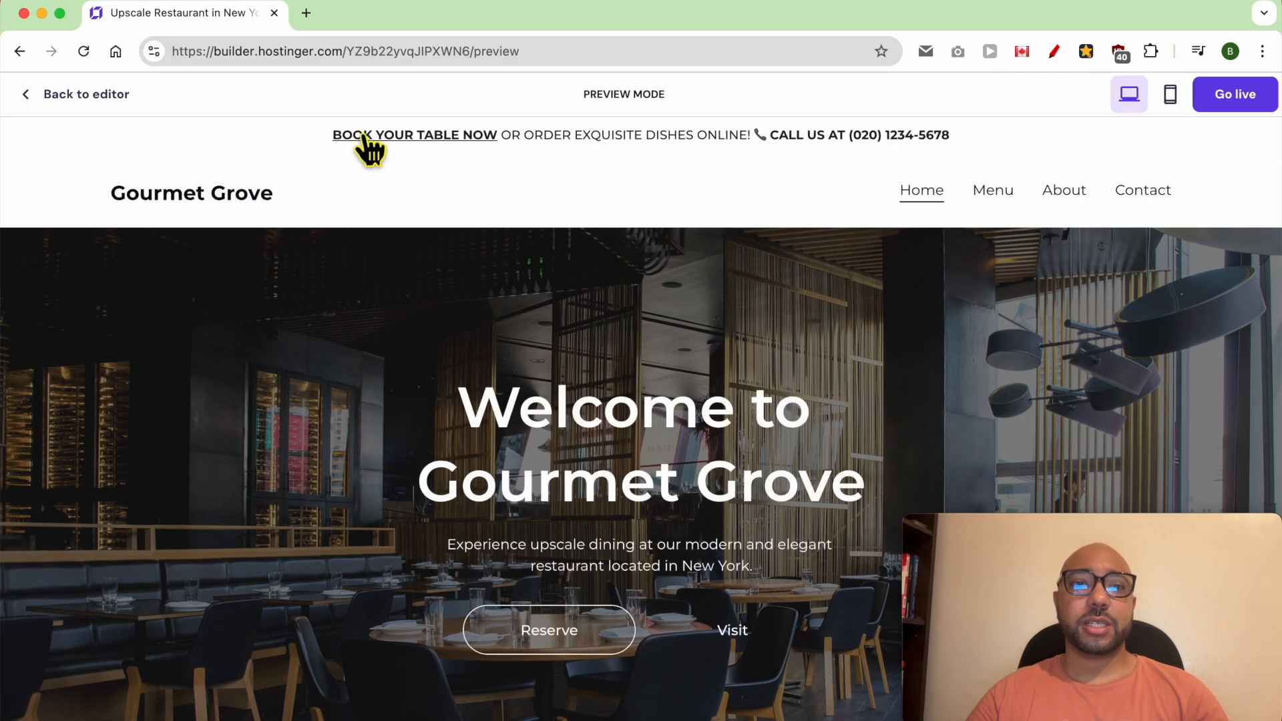
left_click_drag(565, 137, 963, 139)
left_click(663, 174)
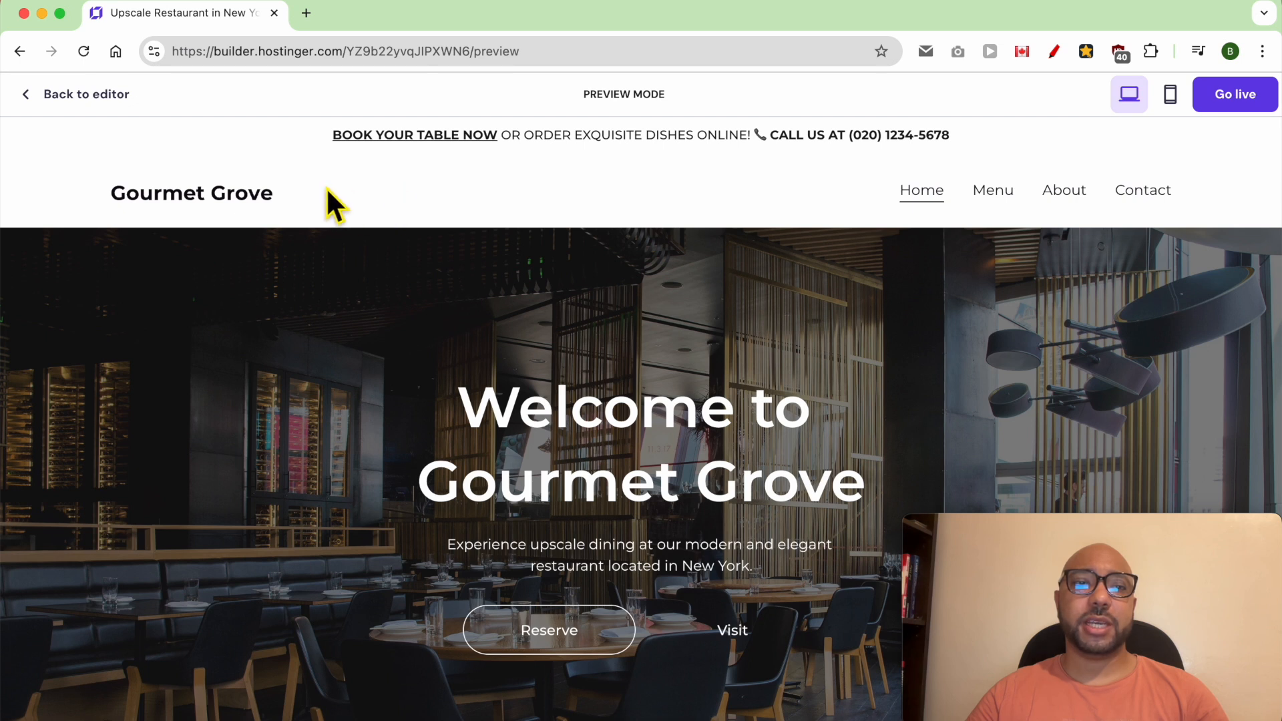
triple_click(256, 127)
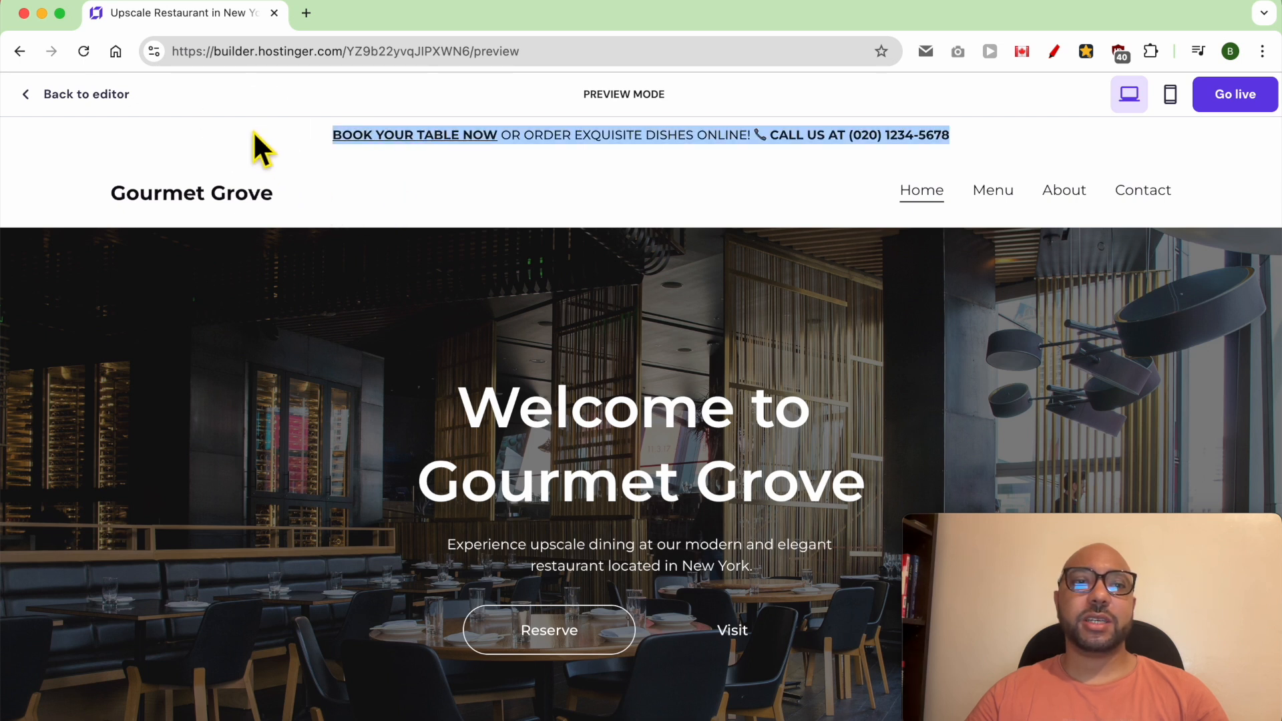
left_click(254, 131)
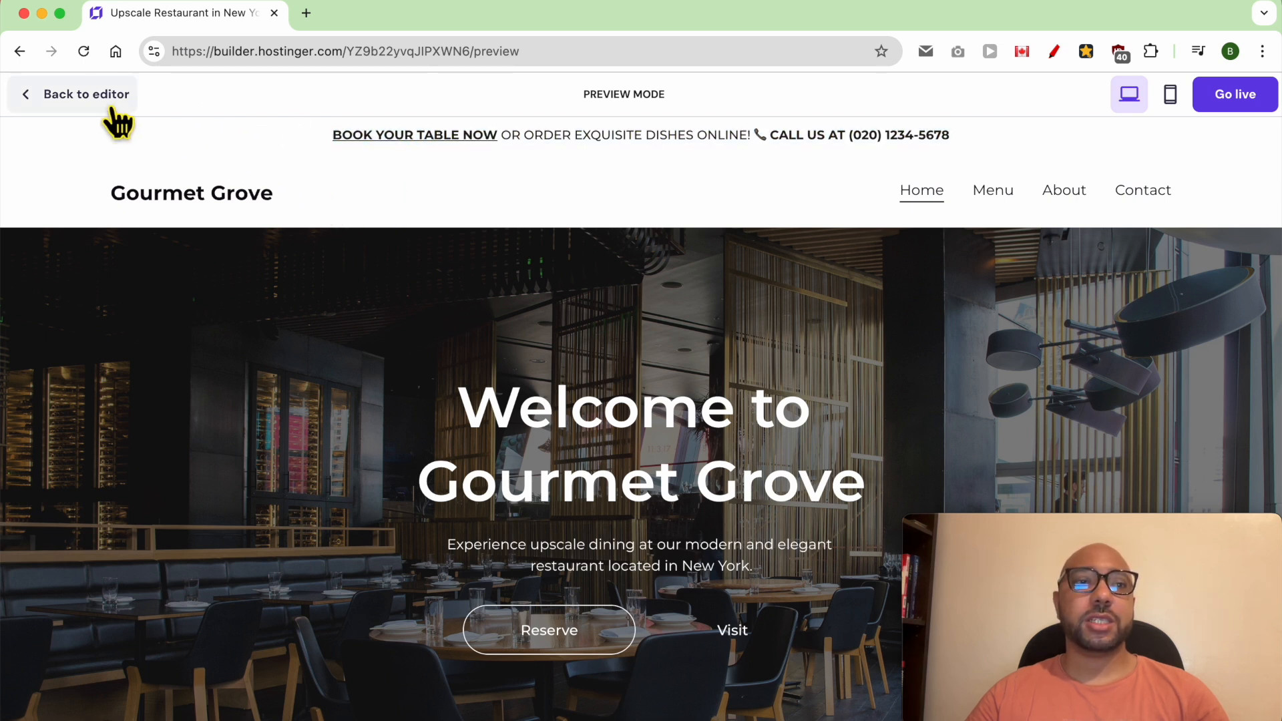
left_click(79, 96)
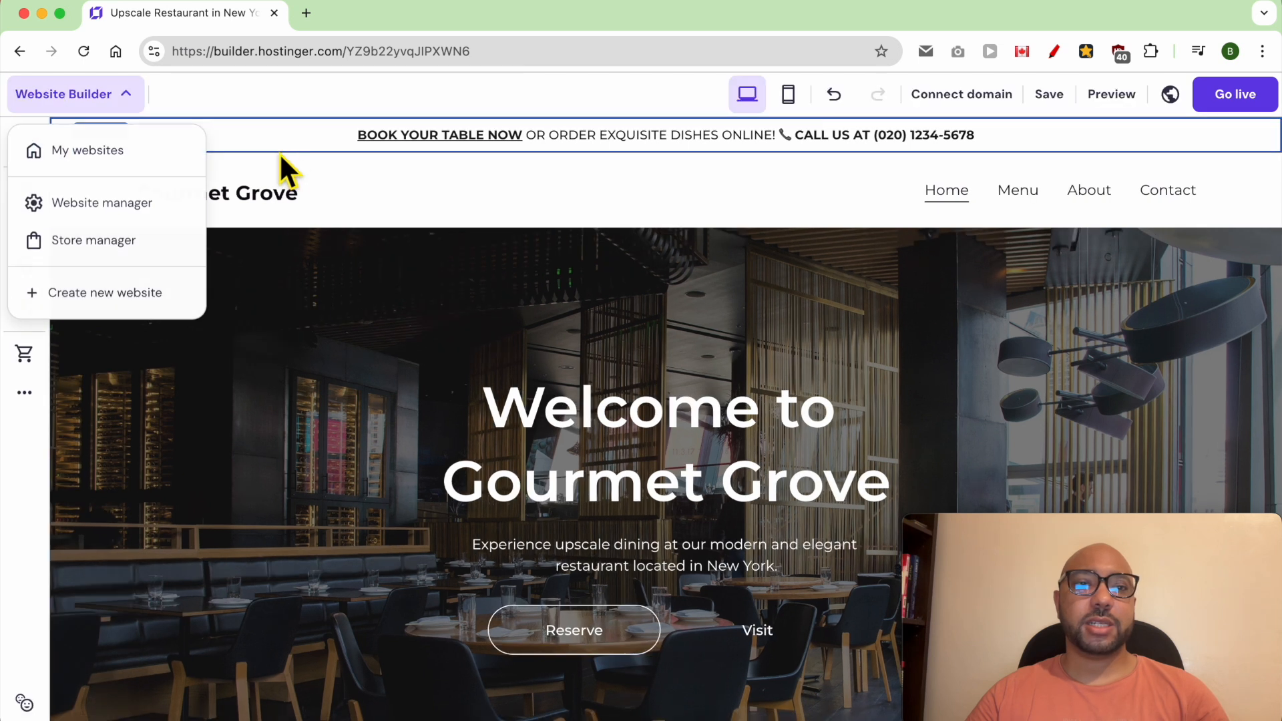
- Set the sticky bar's section background to solid yellow, #ffe41c
left_click(1235, 134)
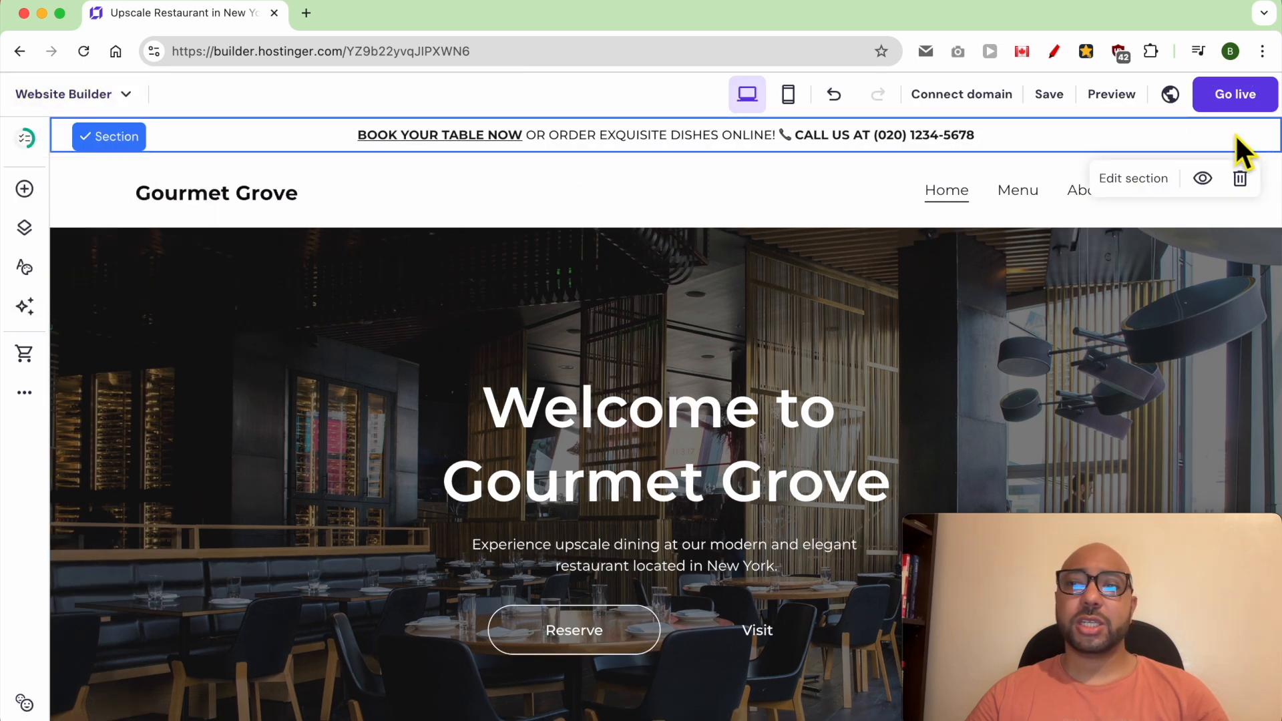
left_click(1129, 188)
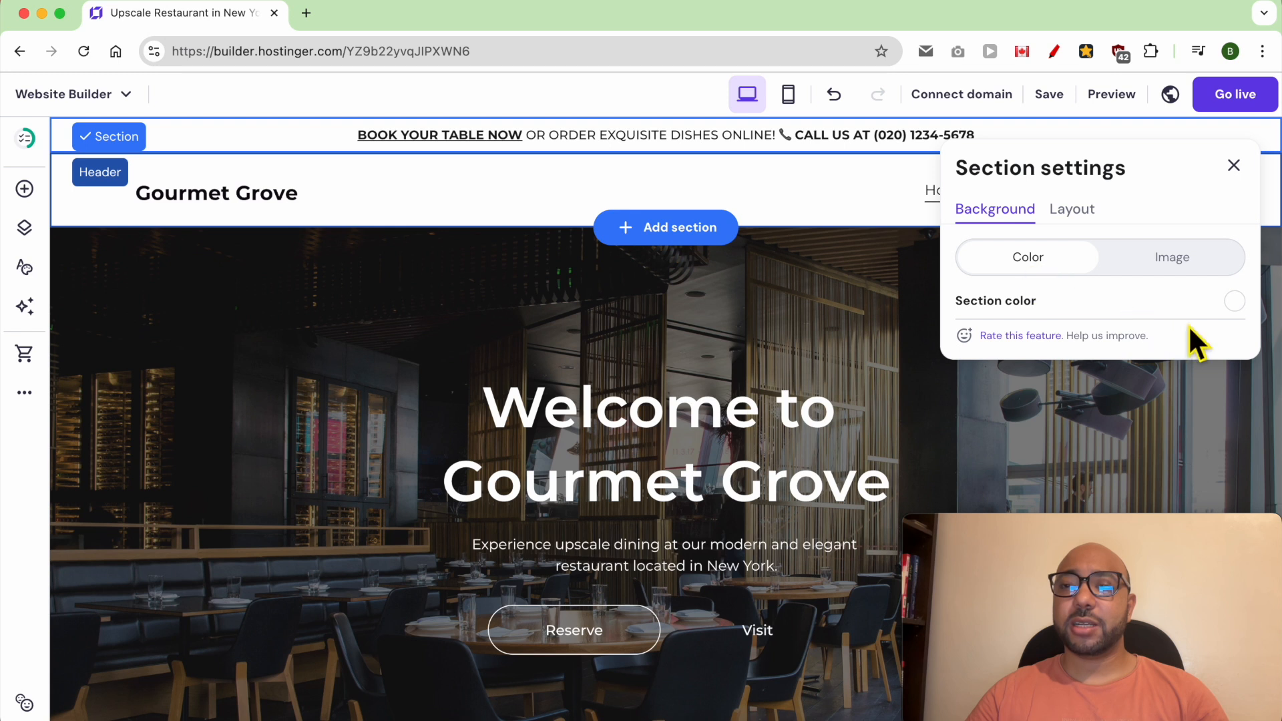
left_click(1234, 302)
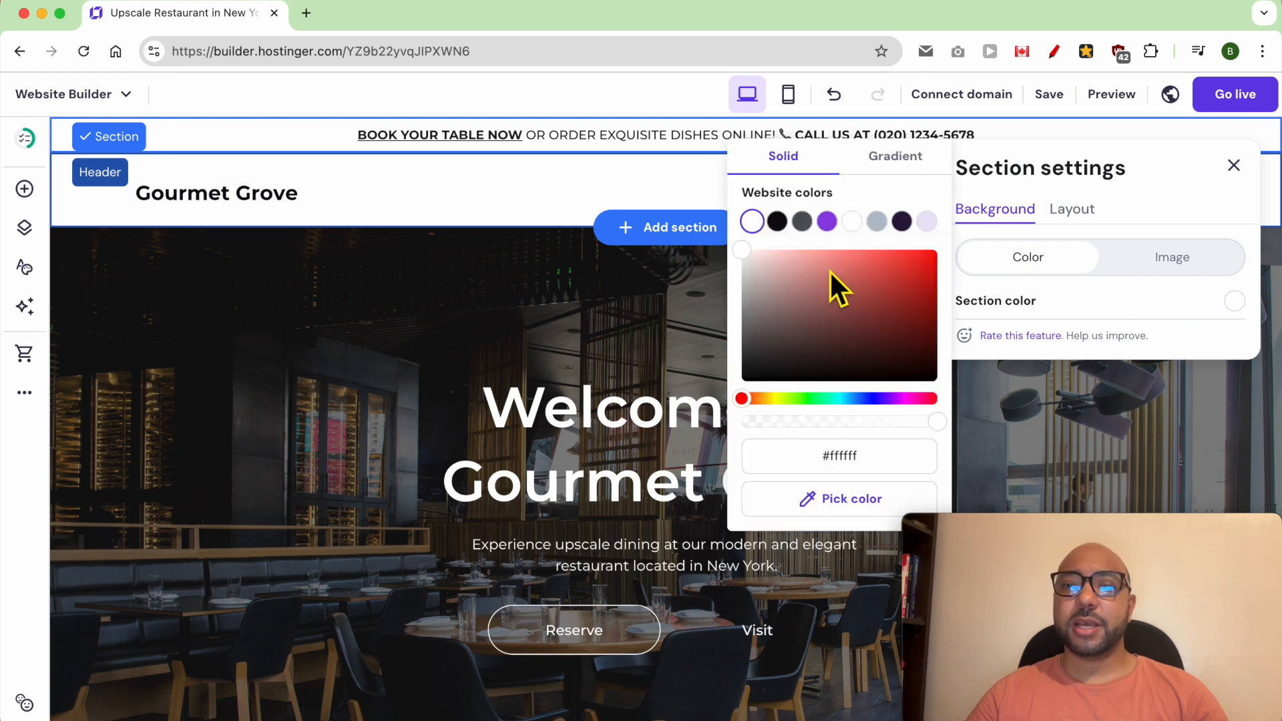
left_click(771, 398)
left_click_drag(828, 321, 916, 251)
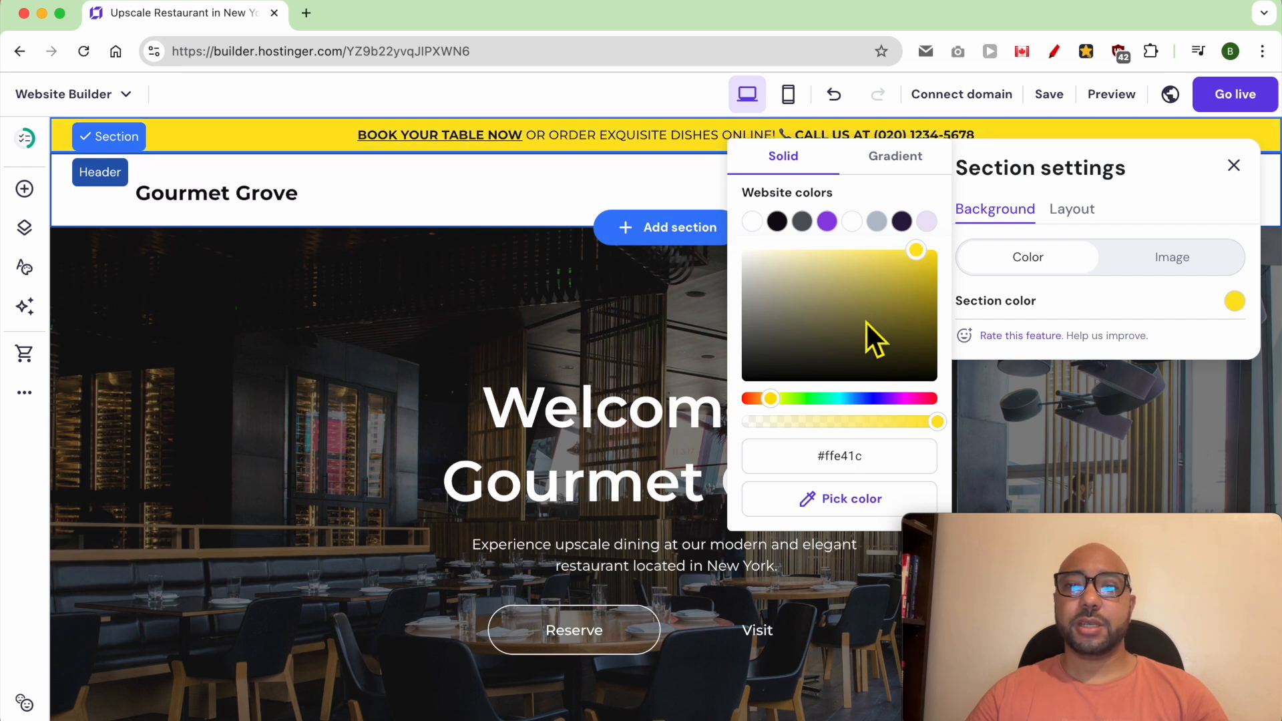
left_click(682, 314)
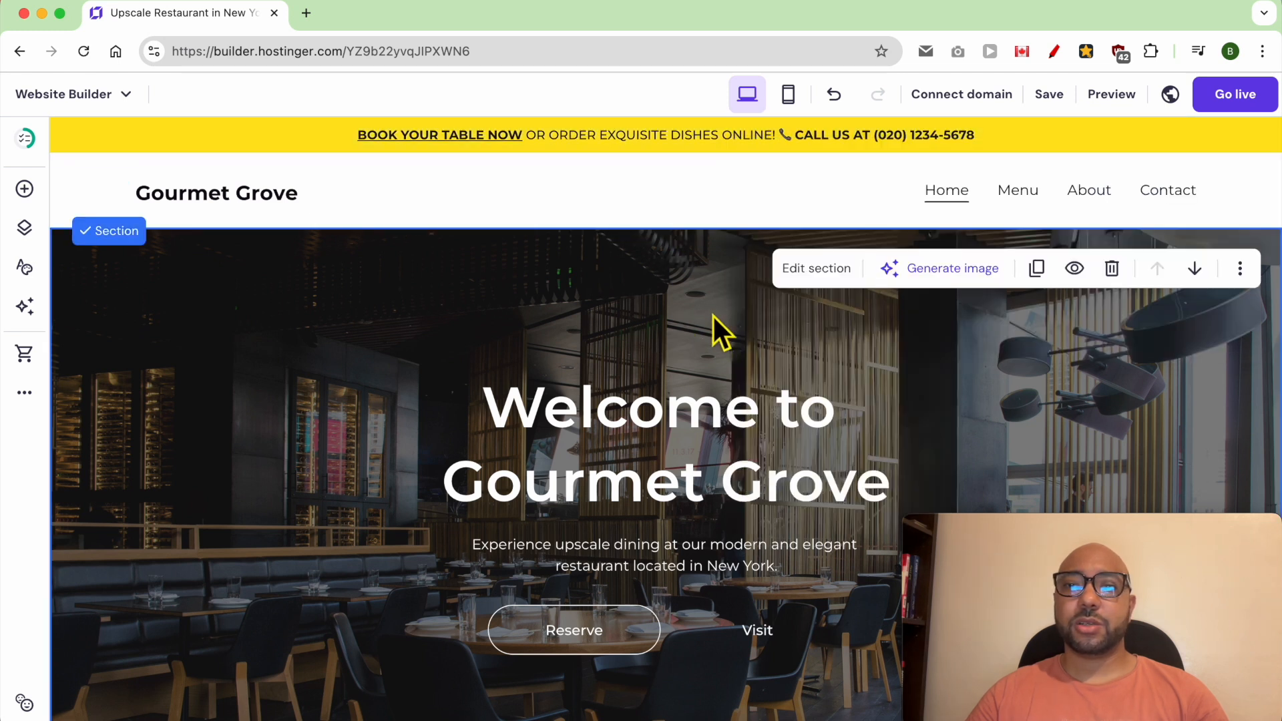
- Preview the website and examine how the yellow sticky bar looks above the header and page
left_click(1109, 95)
triple_click(601, 133)
left_click(642, 133)
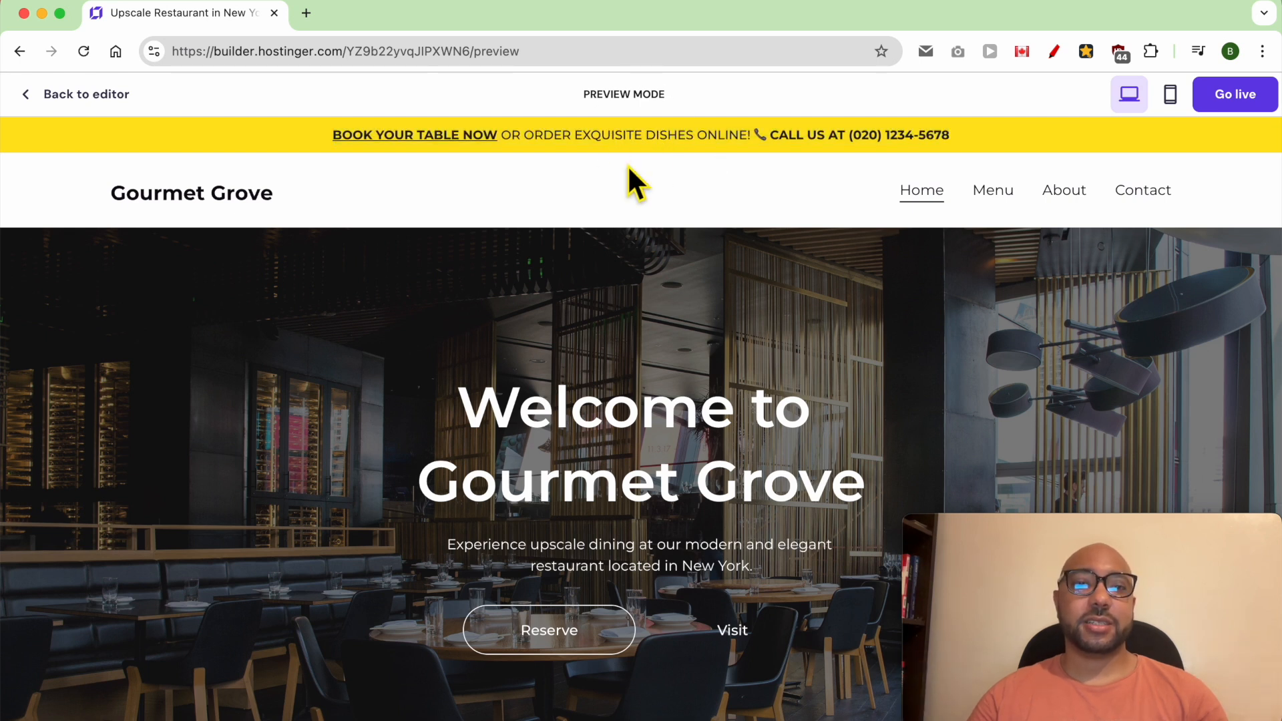
scroll(589, 289, "down", 4)
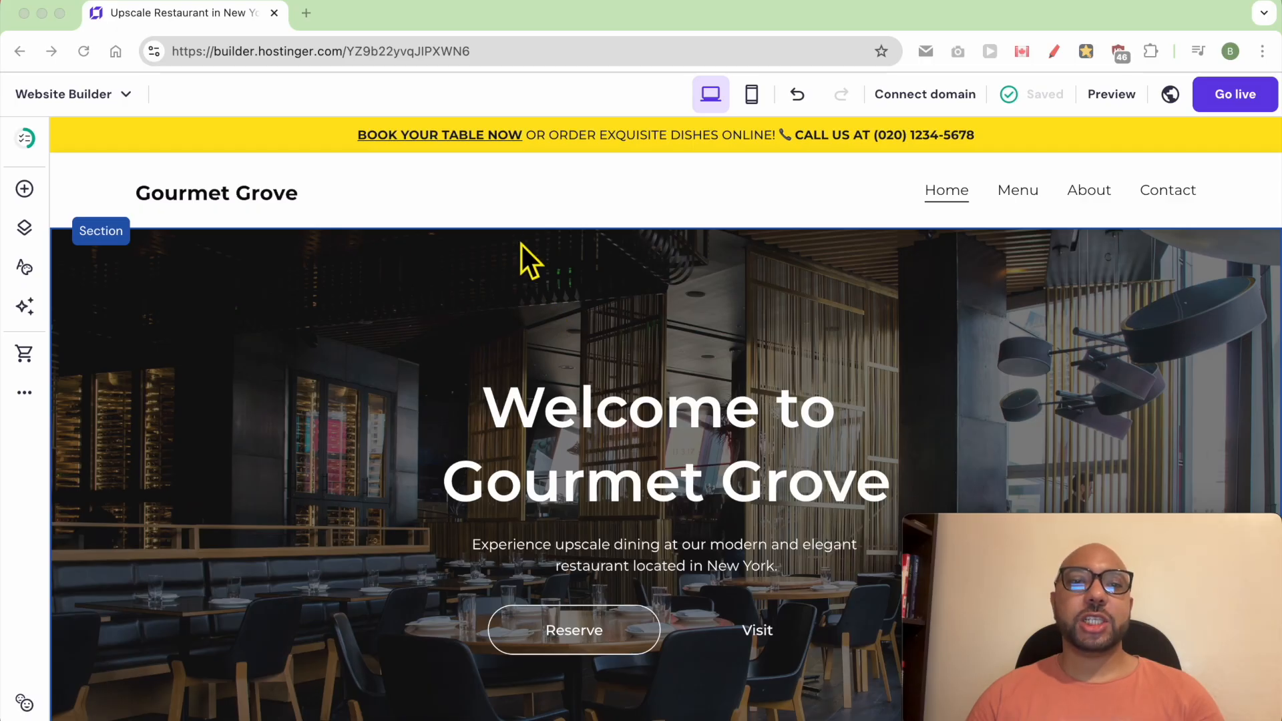
- Make the site header non-sticky and set element spacing to 35 px, link spacing to 42 px and top and bottom spacing to 36 px
left_click(503, 193)
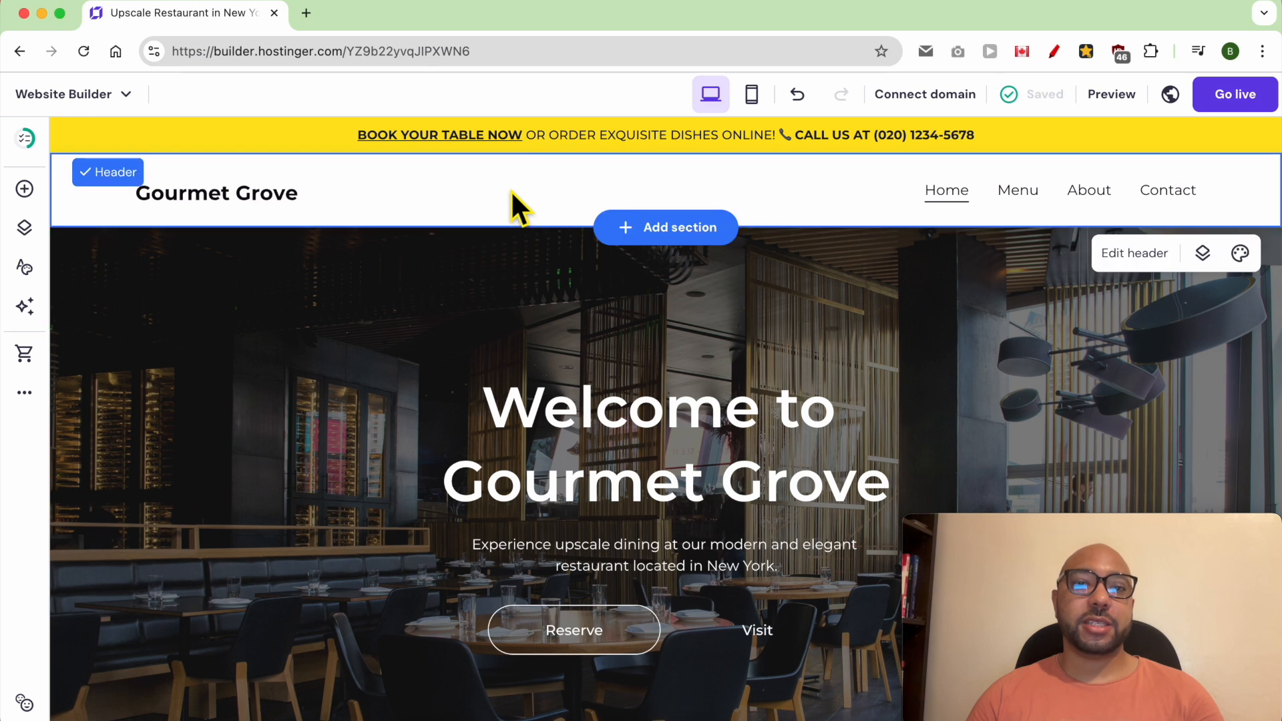
left_click(1146, 255)
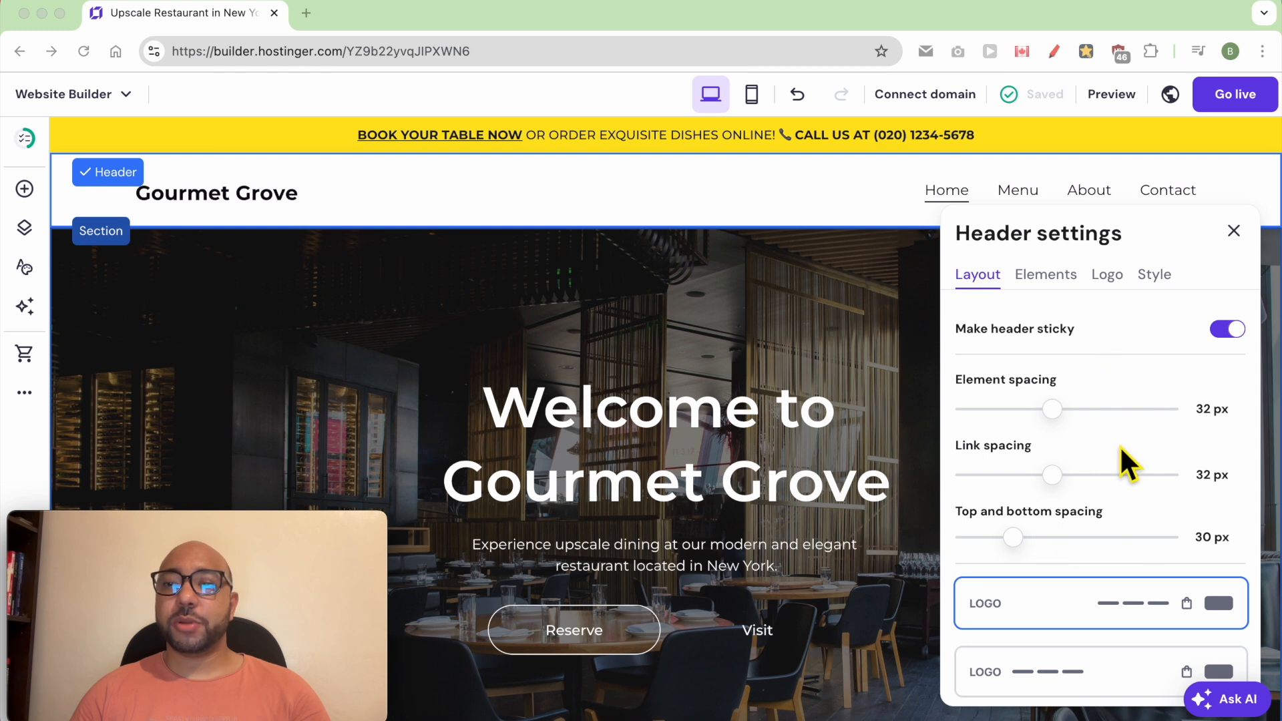
left_click(1119, 327)
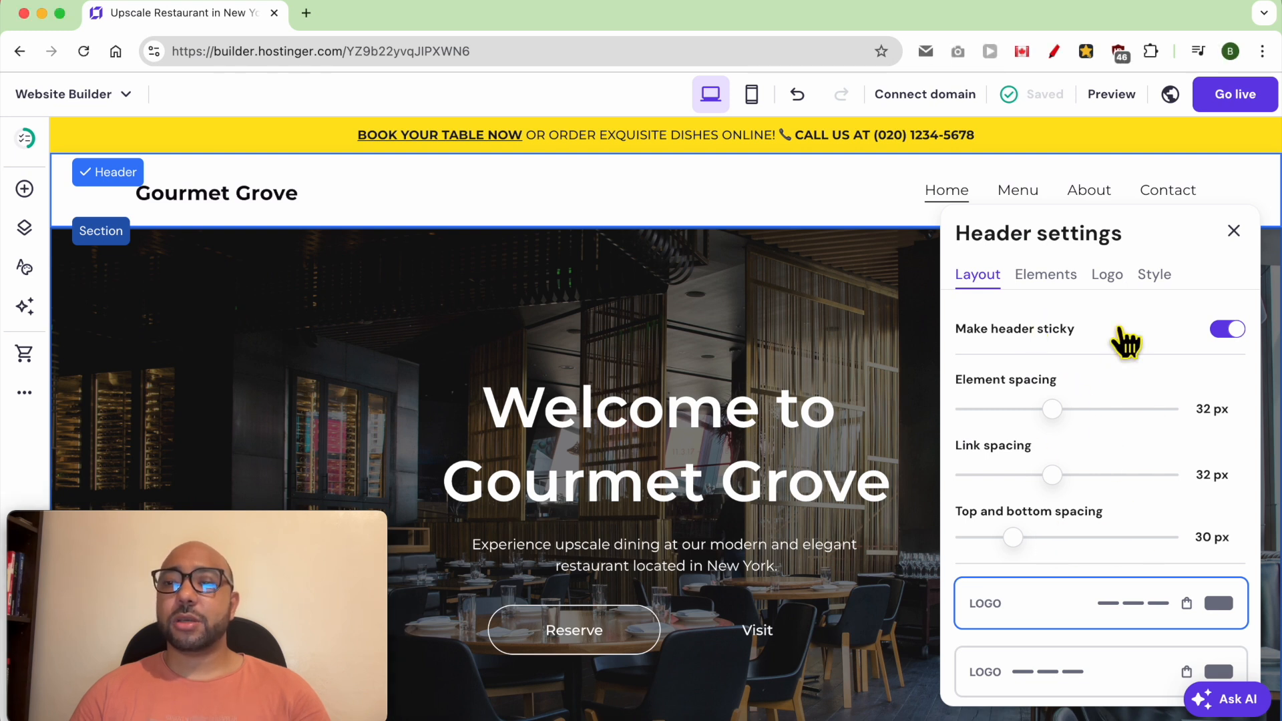
left_click(1231, 330)
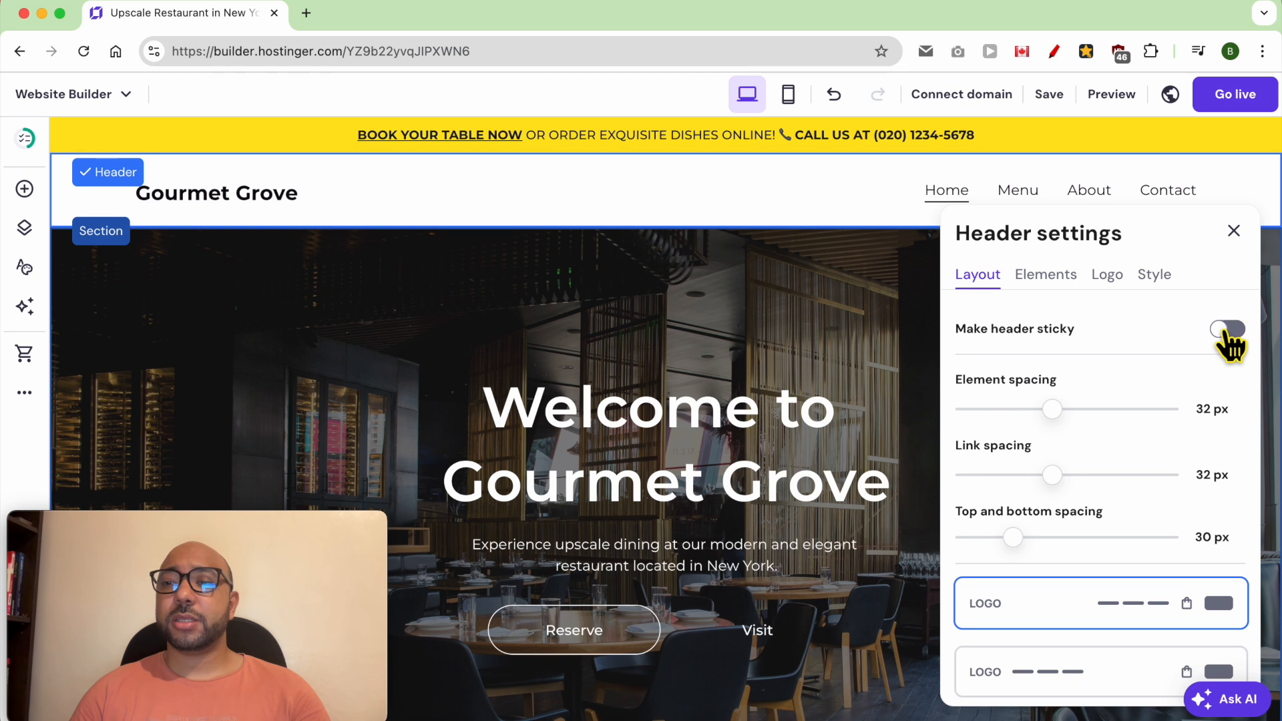
left_click_drag(1068, 410, 1080, 411)
left_click_drag(1075, 485, 1105, 488)
mouse_move(1024, 544)
left_mouse_down()
mouse_move(1053, 549)
mouse_move(1036, 550)
left_mouse_up()
- Try the header layouts and choose the one with navigation links before a centred logo
scroll(1215, 527, "down", 3)
scroll(1135, 561, "up", 3)
scroll(1095, 534, "down", 3)
left_click(1101, 485)
left_click(1107, 573)
left_click(1107, 609)
left_click(1107, 568)
scroll(1107, 568, "down", 1)
left_click(1129, 456)
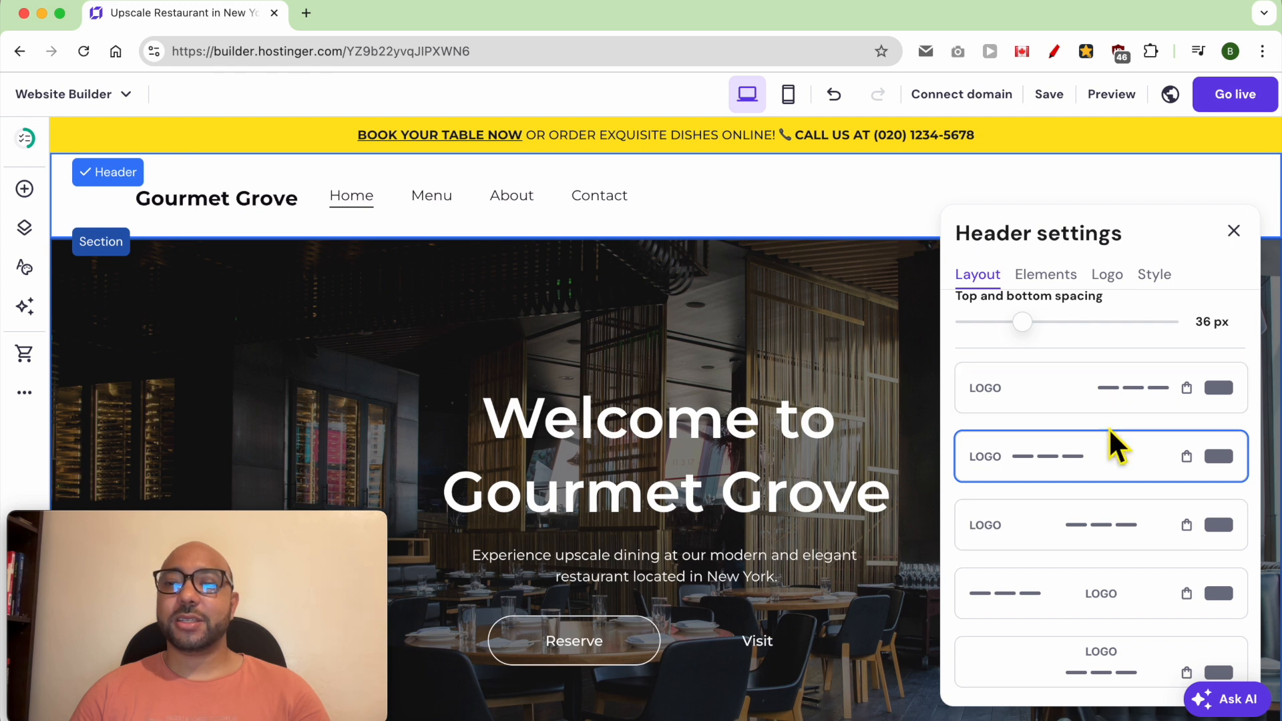
left_click(1093, 591)
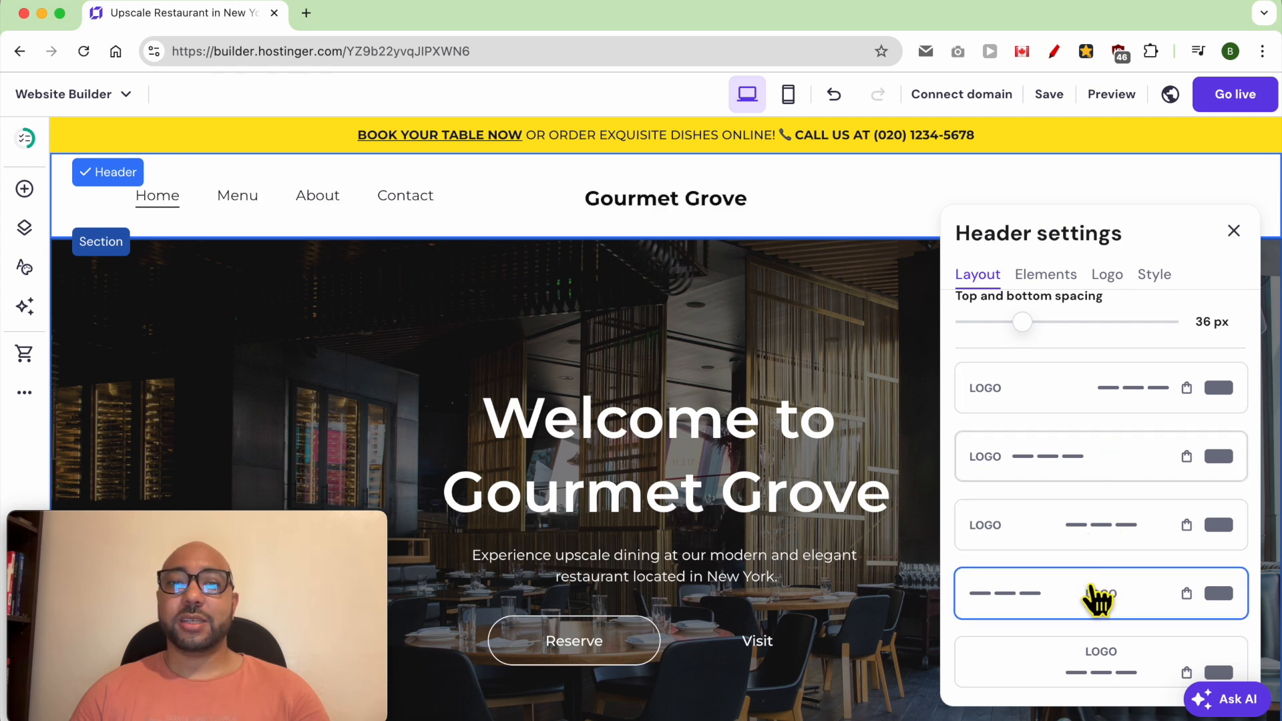
scroll(1125, 603, "up", 3)
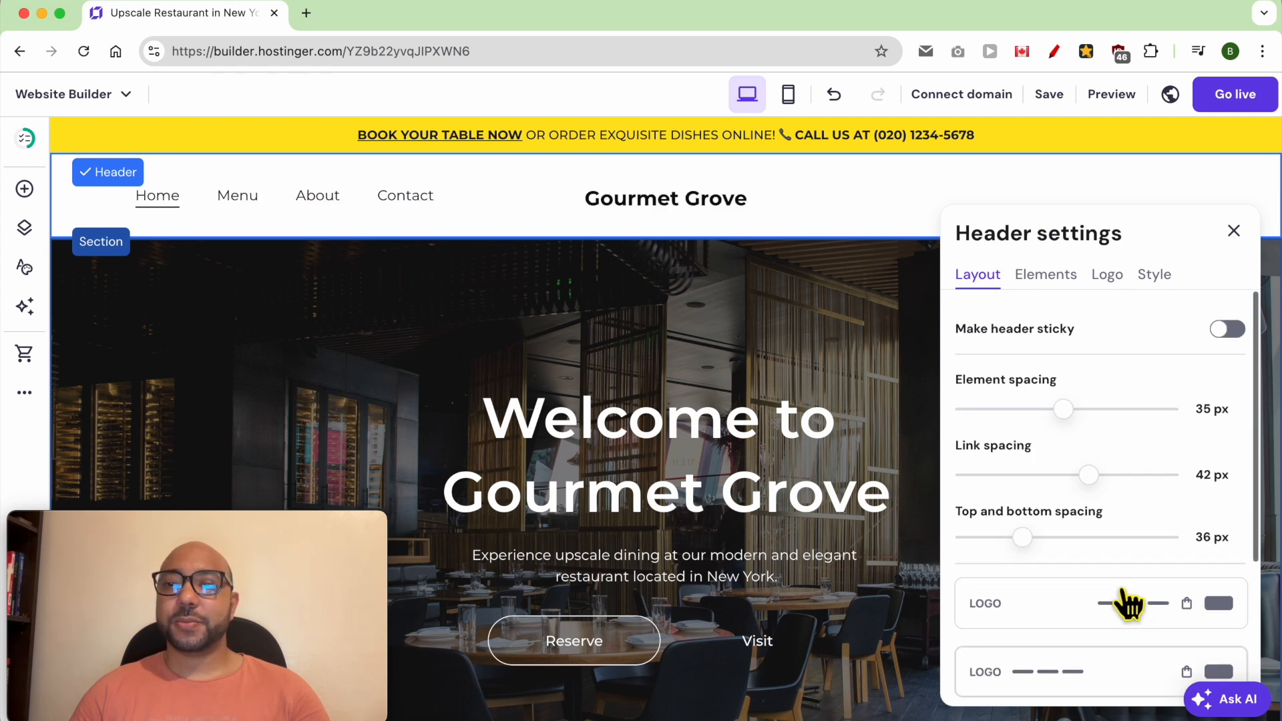
- Keep the logo shown in the header and add social icons and a button to it
left_click(1052, 277)
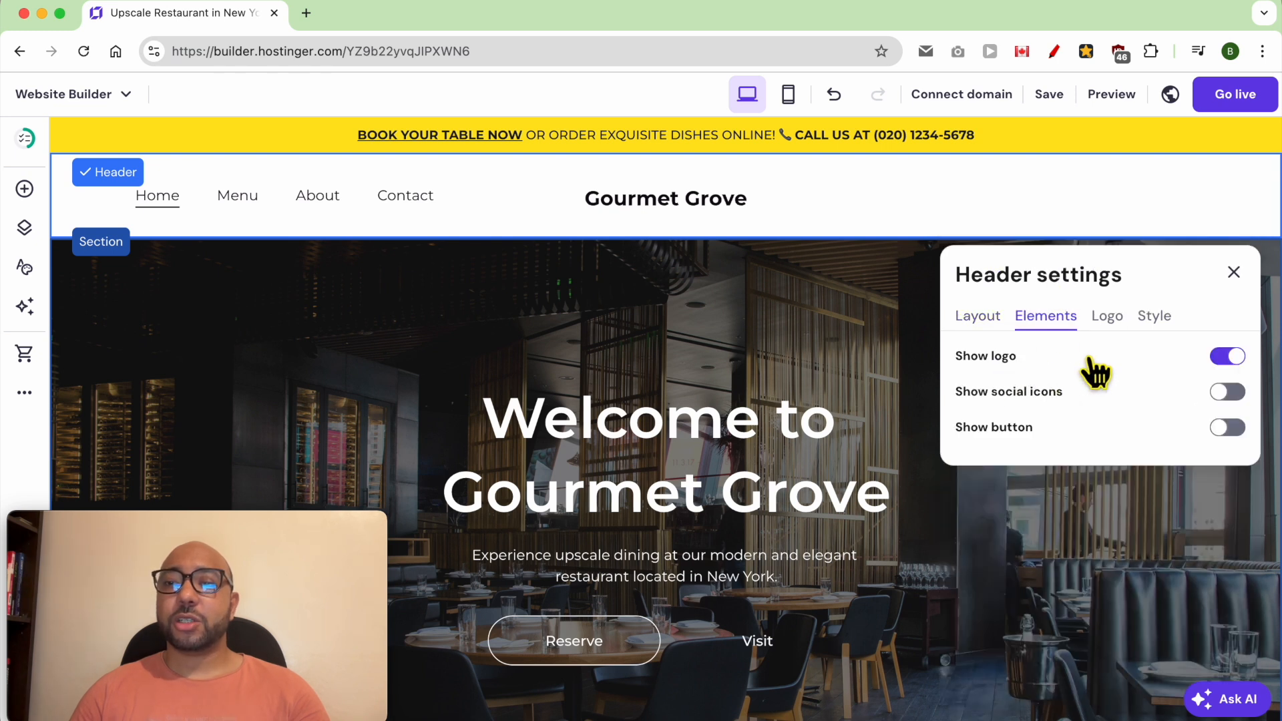
left_click(1231, 357)
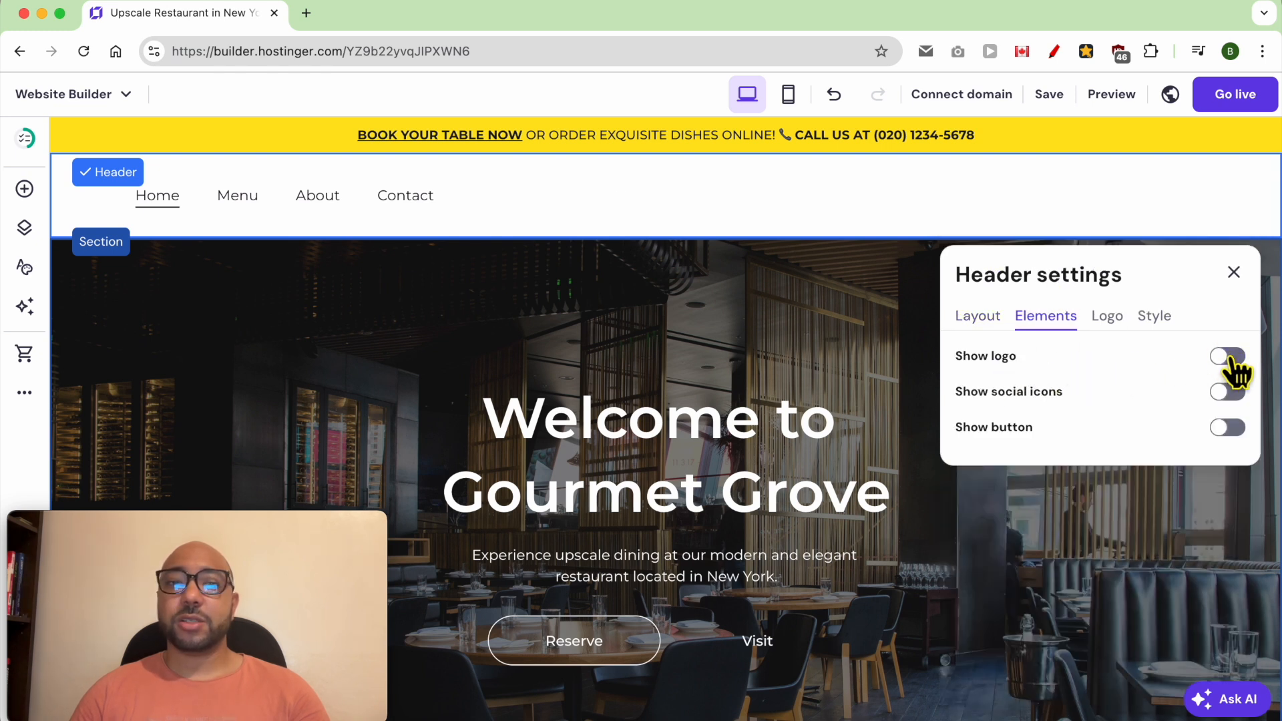
left_click(1230, 357)
left_click(1231, 393)
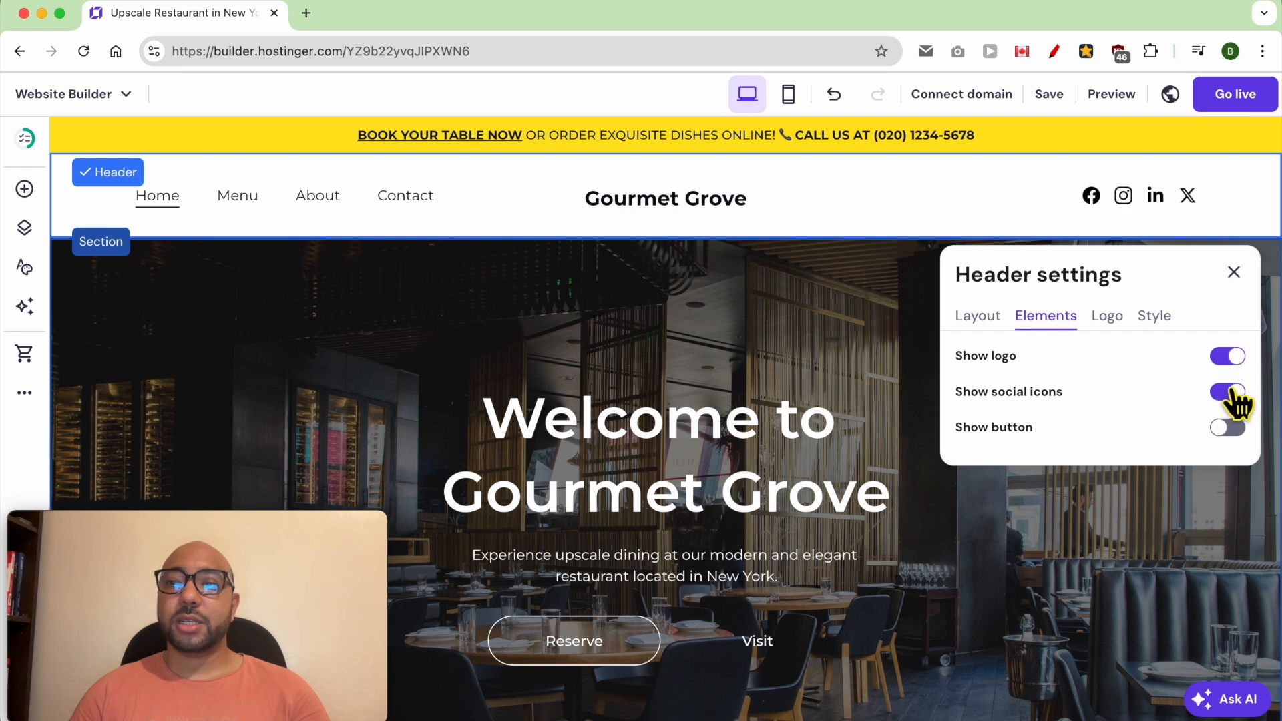
left_click(1228, 429)
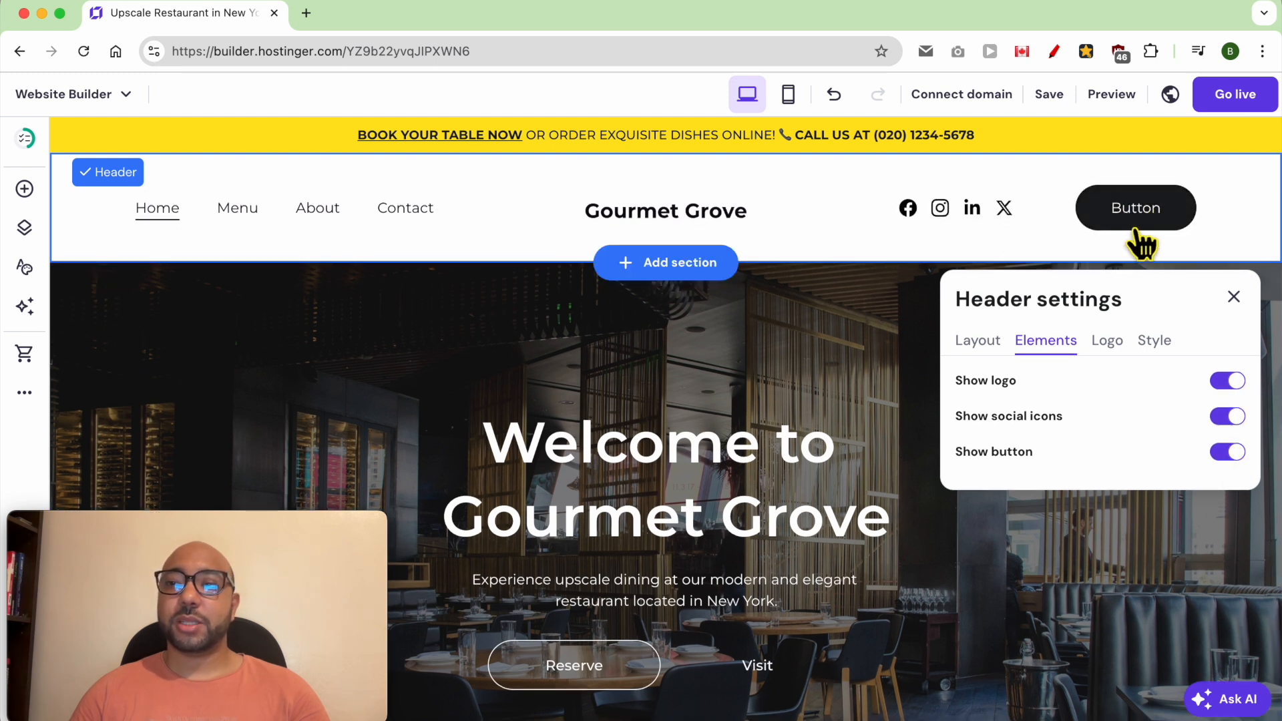
- Set the header button's text to "Book a Table" in its style settings
left_click(1108, 341)
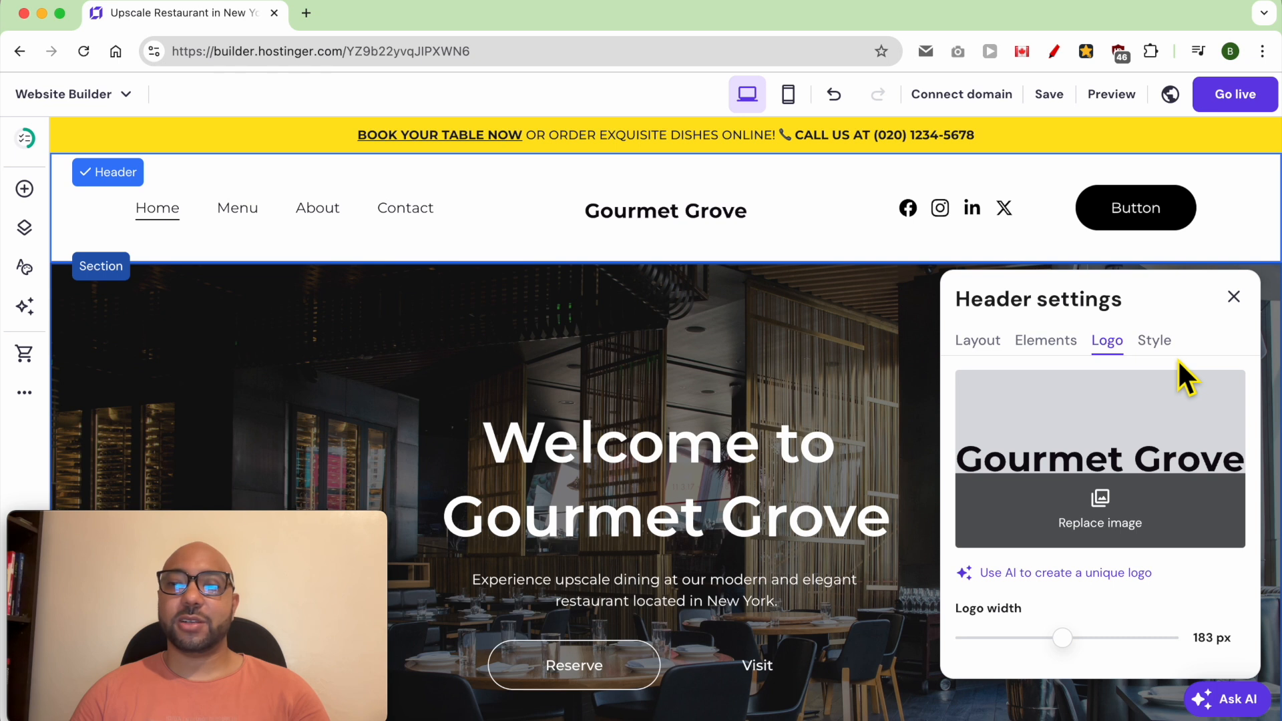
left_click(1159, 342)
left_click(1137, 401)
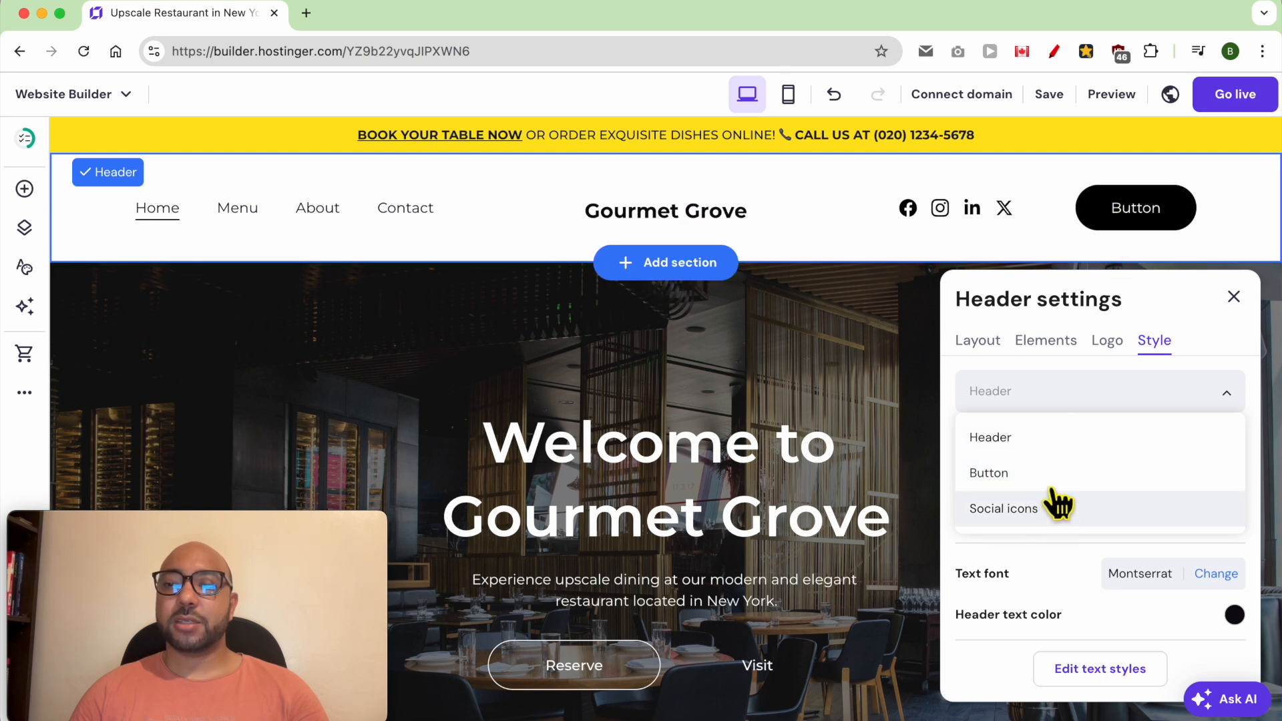
left_click(1035, 474)
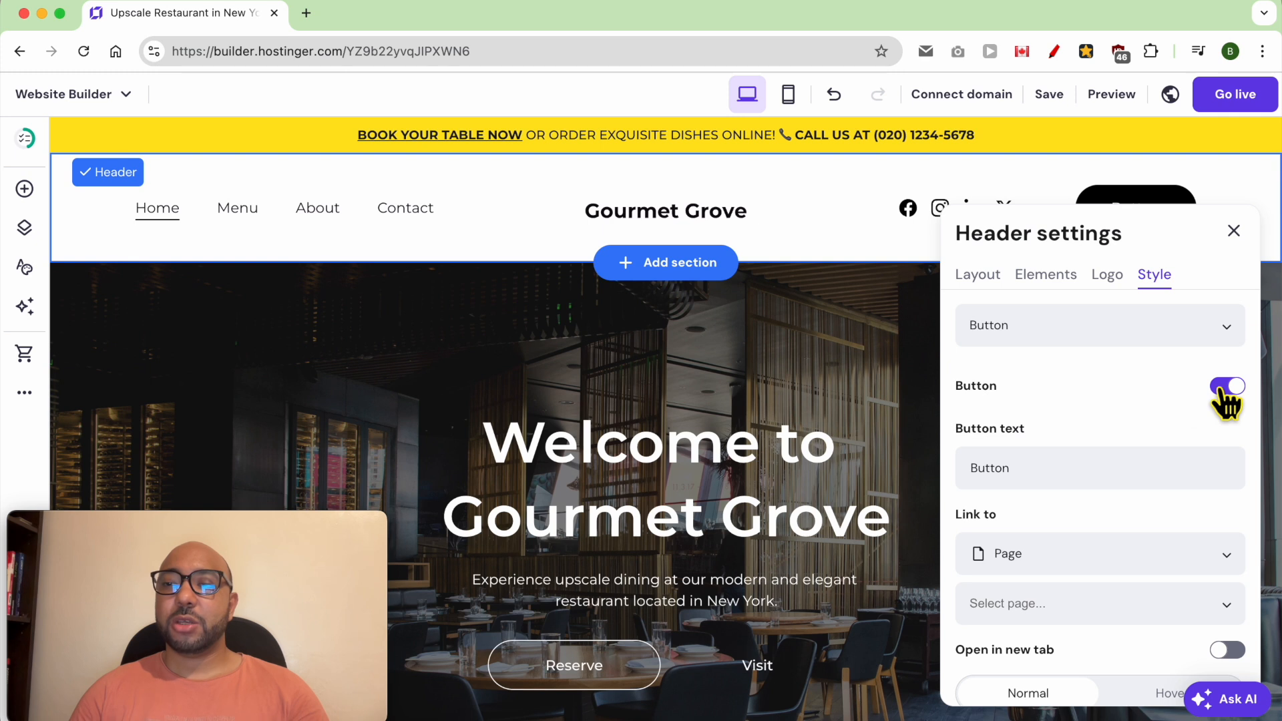
left_click(1077, 485)
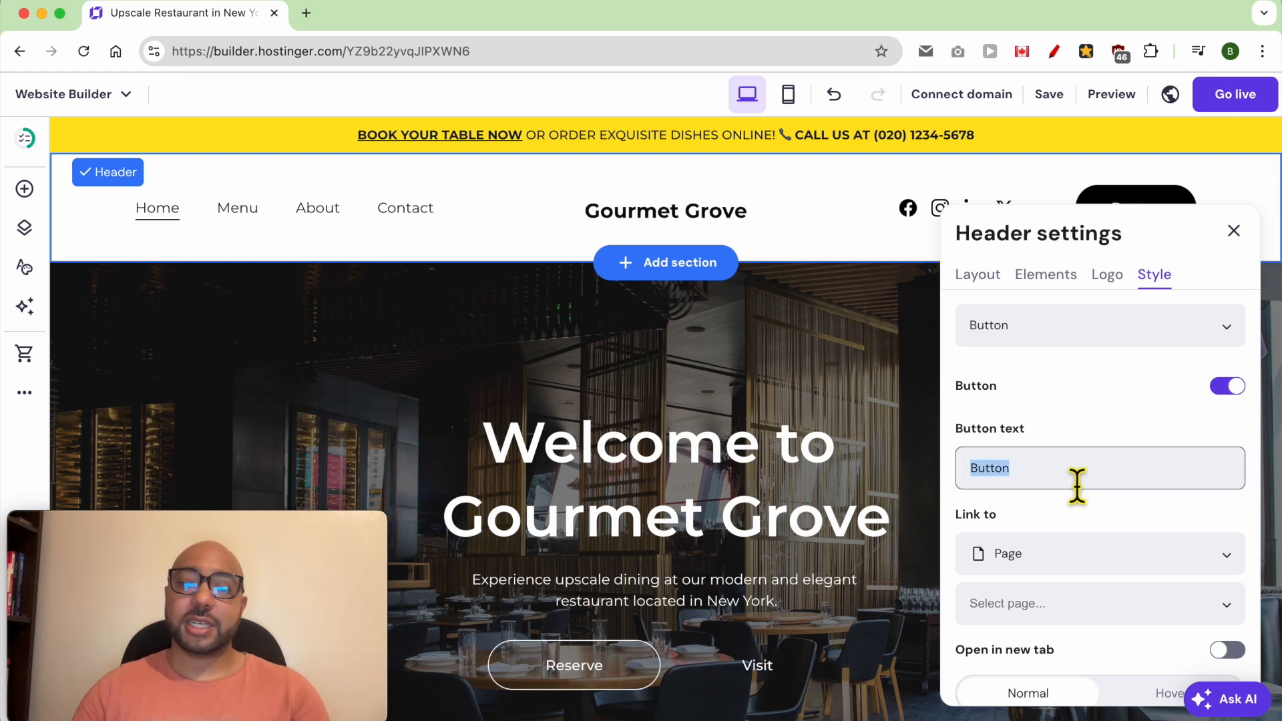
type("Book")
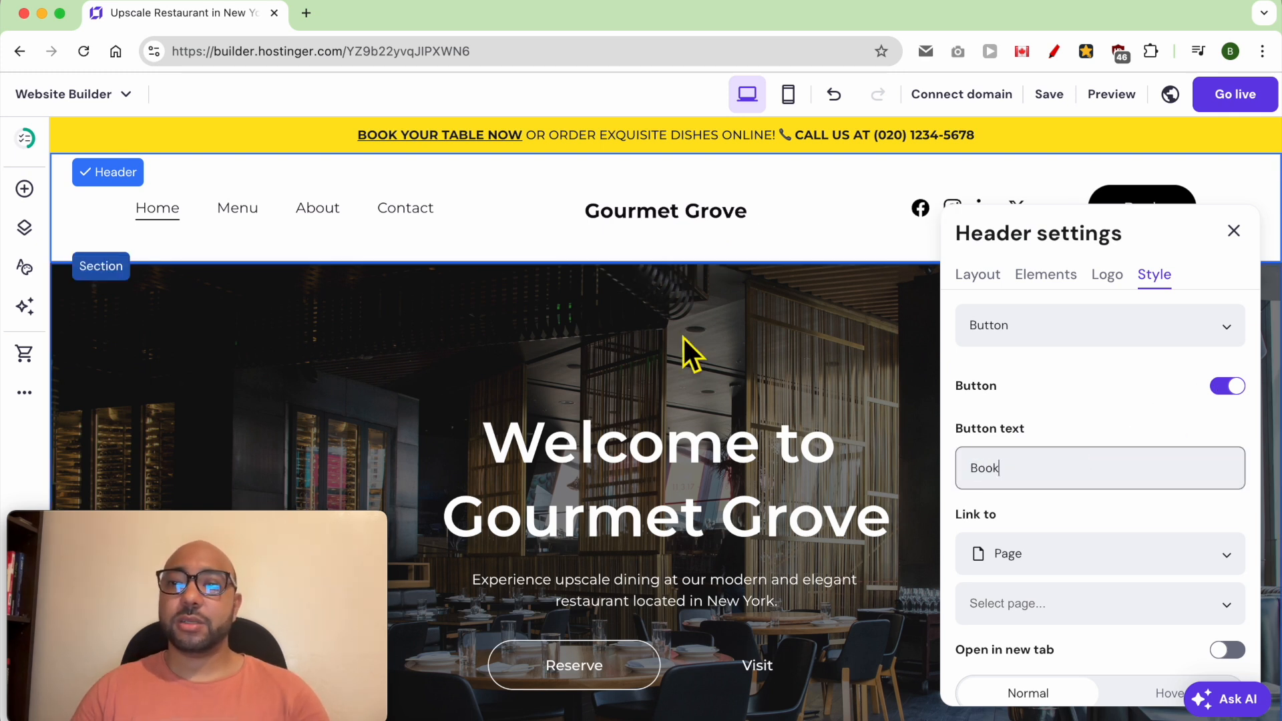
type(" a Table")
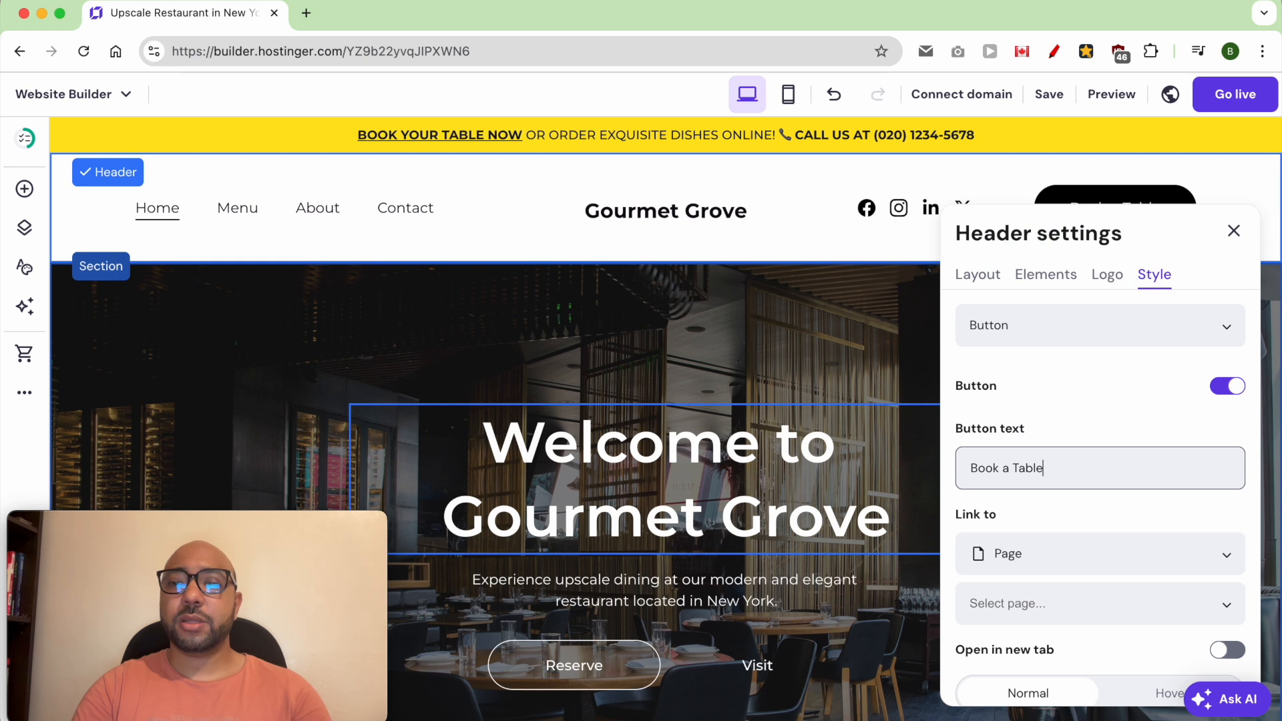
- Look through the link types available for the header button and keep Page
scroll(1063, 514, "down", 2)
left_click(1079, 514)
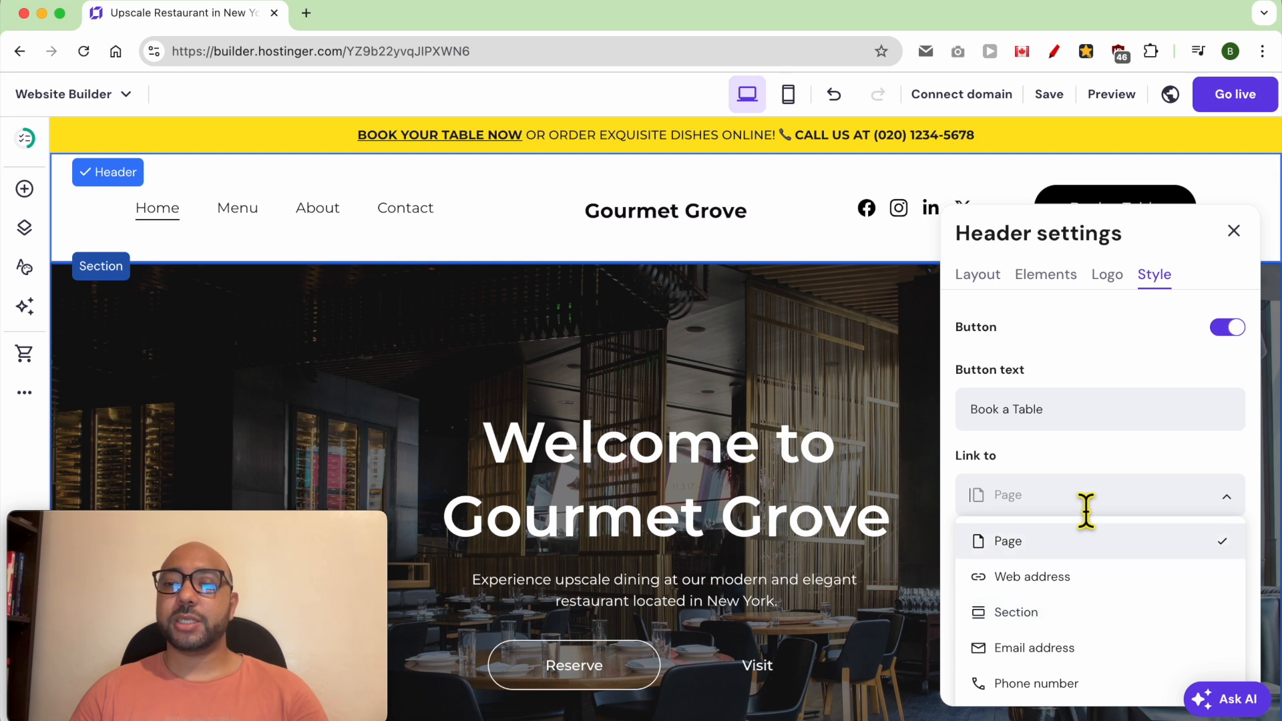
left_click(1085, 531)
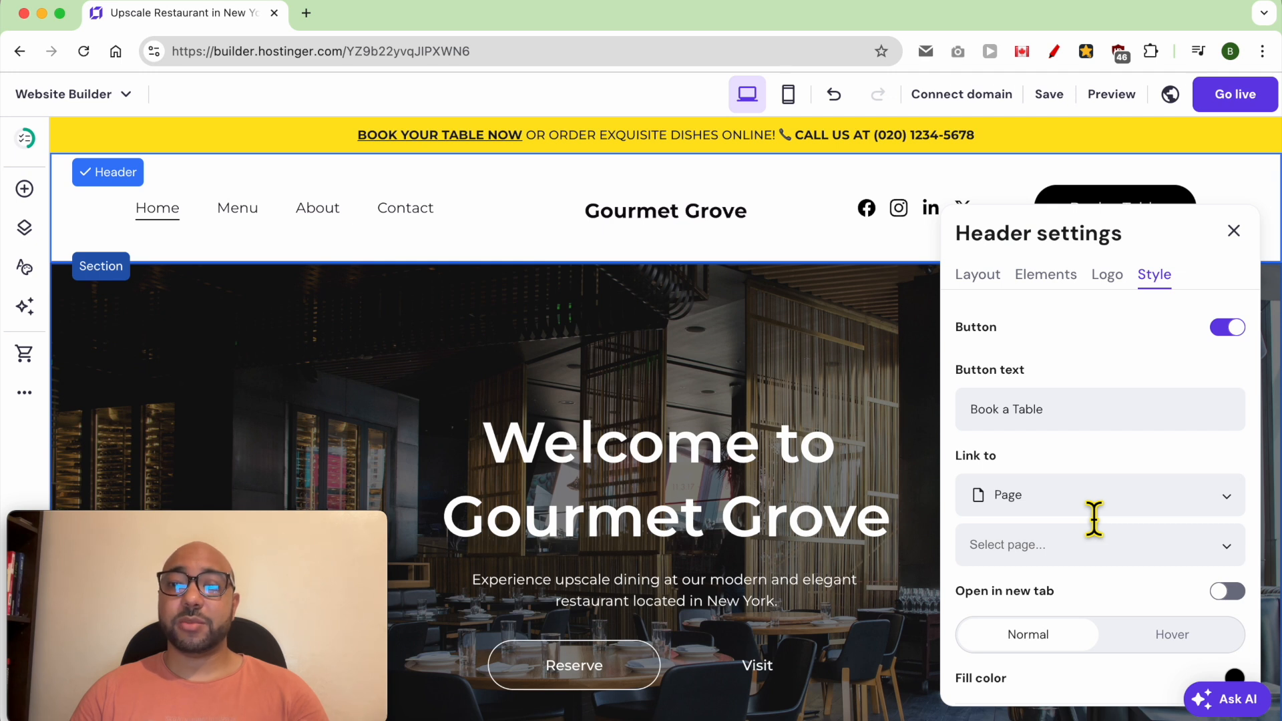
- Give the header button an orange #ffbd05 fill and black #000000 text
scroll(1106, 546, "down", 5)
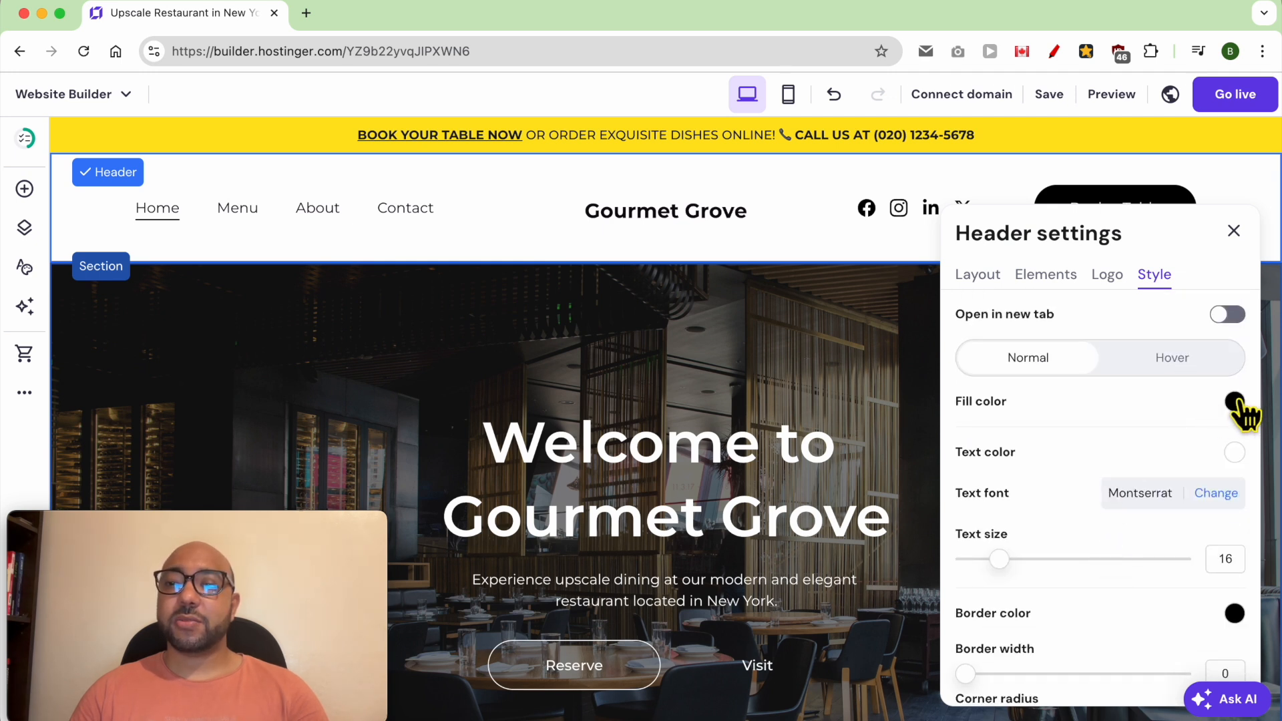
left_click(1235, 401)
mouse_move(1135, 493)
left_mouse_down()
mouse_move(1091, 447)
mouse_move(1096, 431)
mouse_move(1137, 476)
left_mouse_up()
left_click(1080, 574)
left_click_drag(1080, 574, 1073, 573)
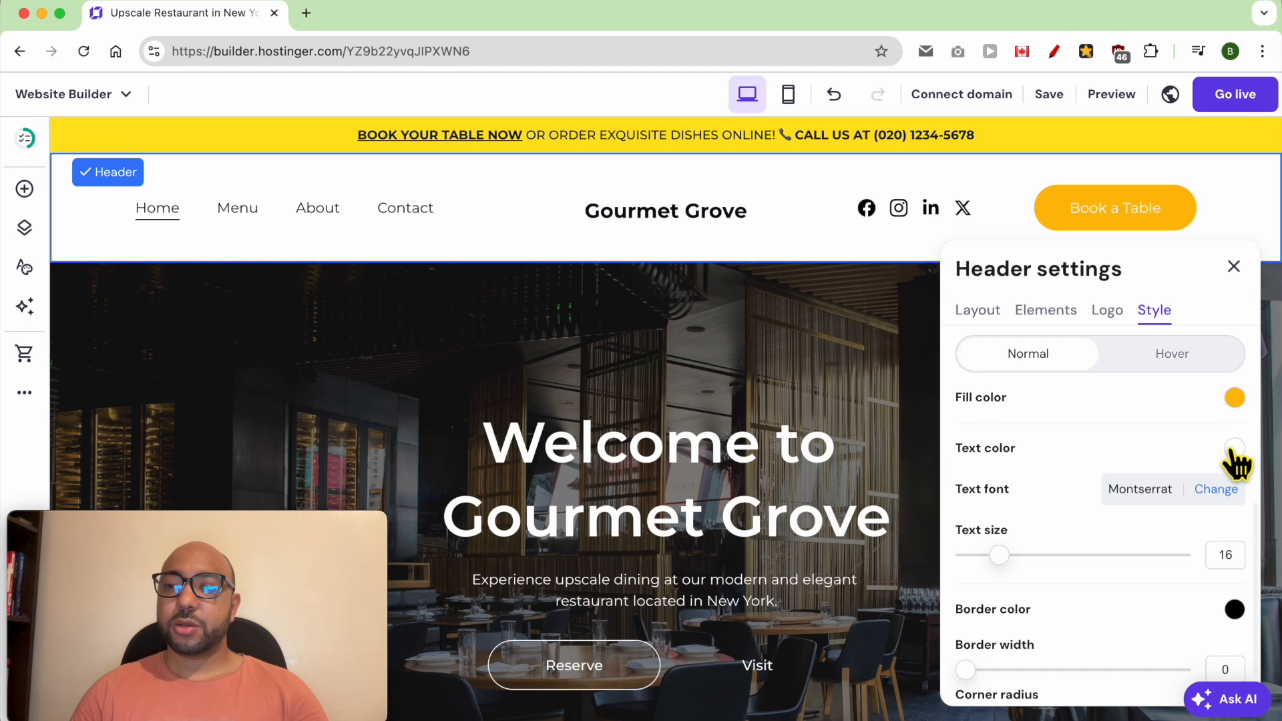
left_click(1235, 448)
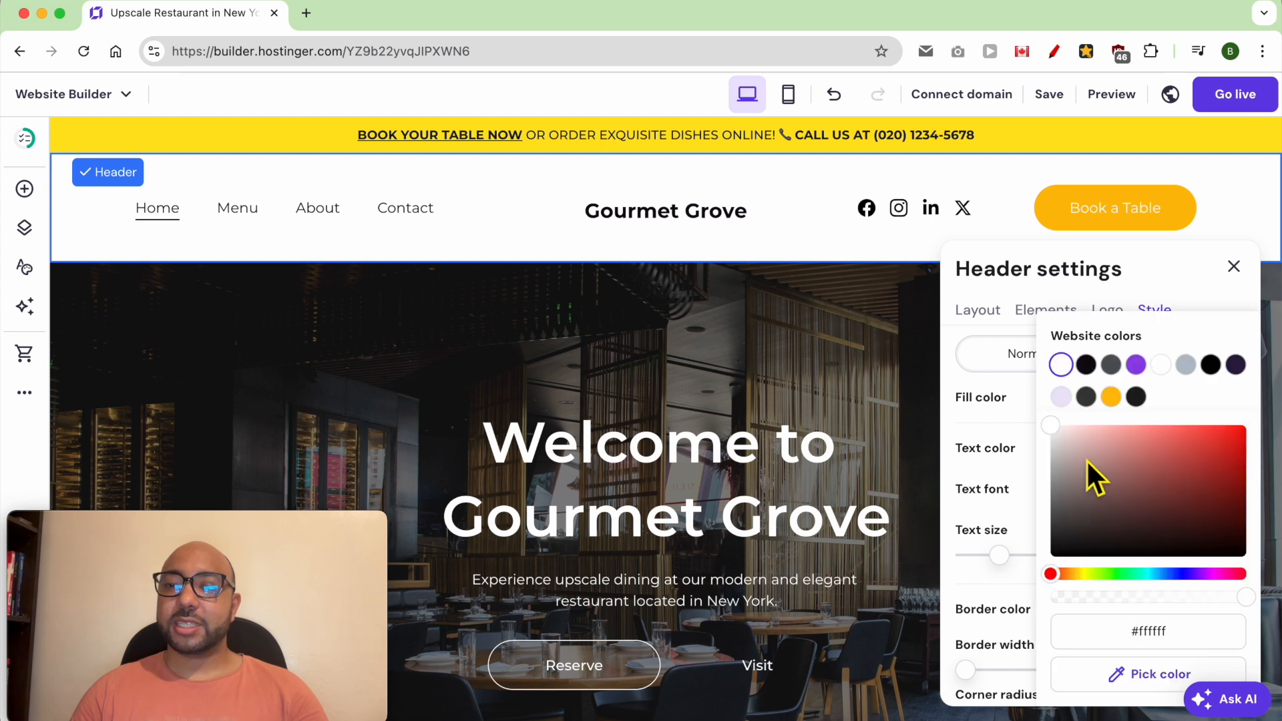
mouse_move(1091, 443)
left_mouse_down()
mouse_move(1064, 532)
mouse_move(1040, 560)
left_mouse_up()
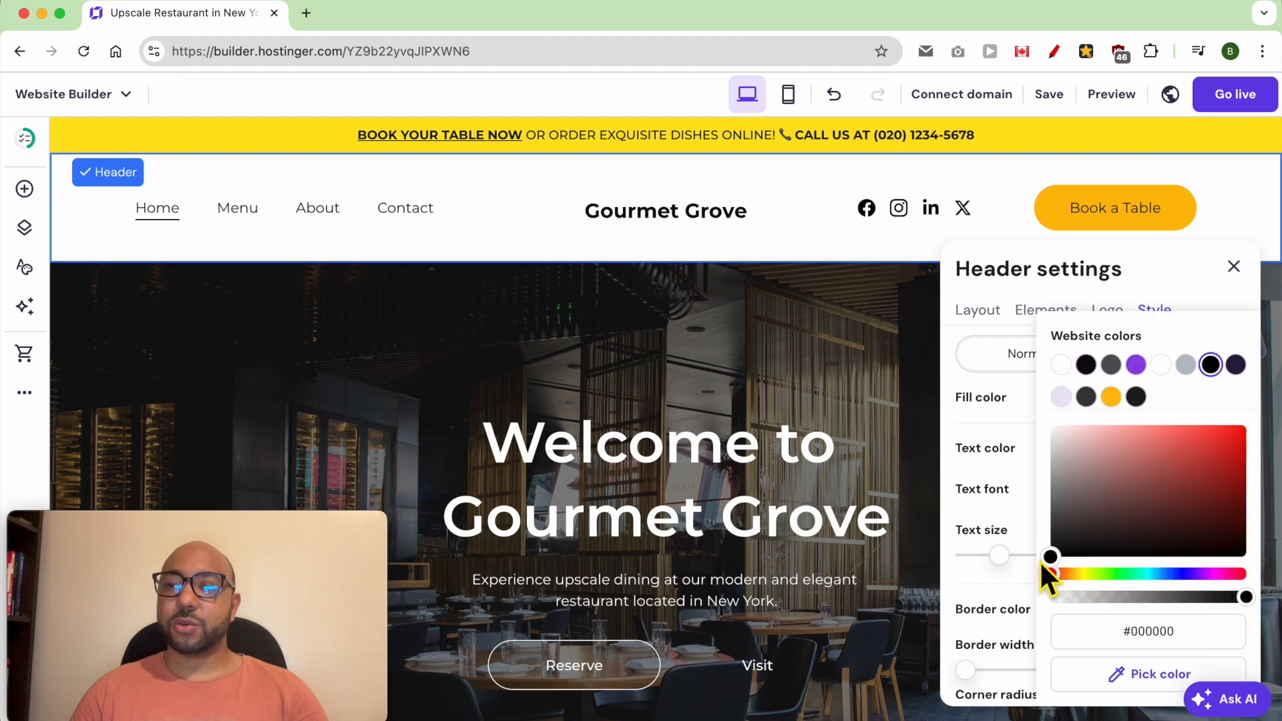
left_click(1013, 431)
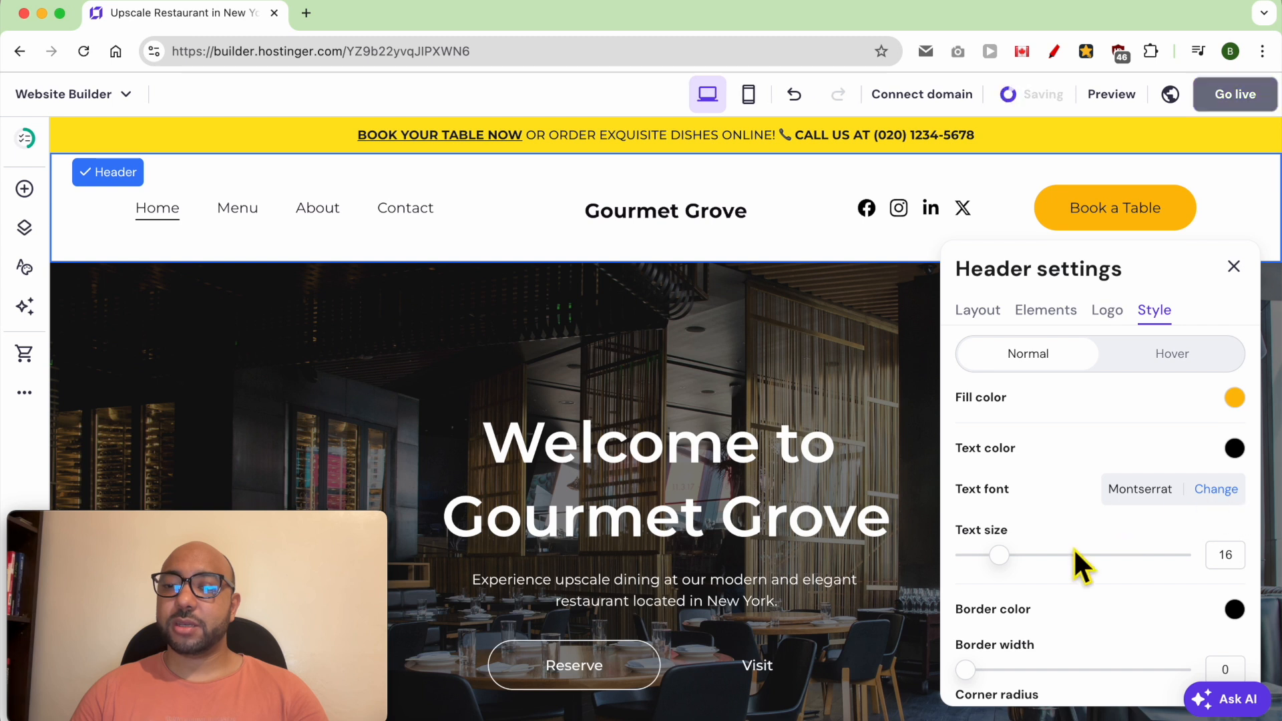
- Set the header button's text size to 21 and its border width to 2, keeping the border black
left_click_drag(1023, 564, 1040, 564)
scroll(1099, 568, "down", 2)
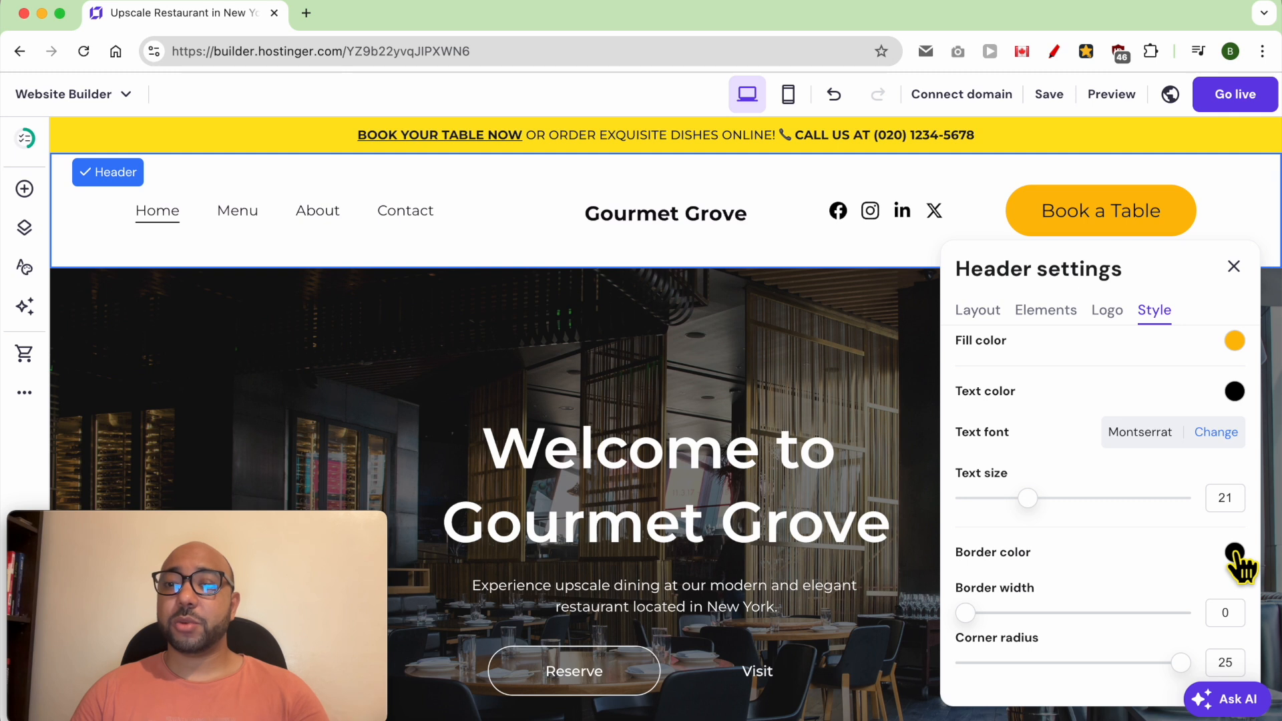
left_click(1235, 552)
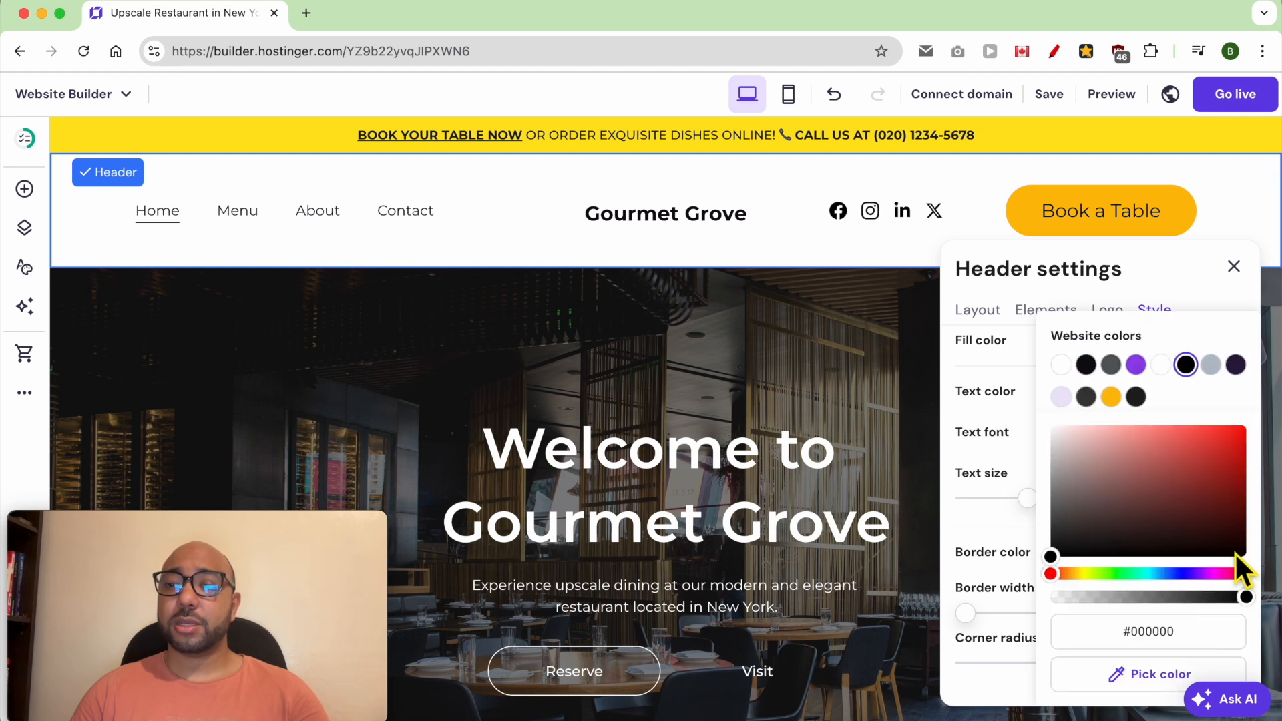
left_click(1000, 537)
left_click_drag(971, 619, 1018, 624)
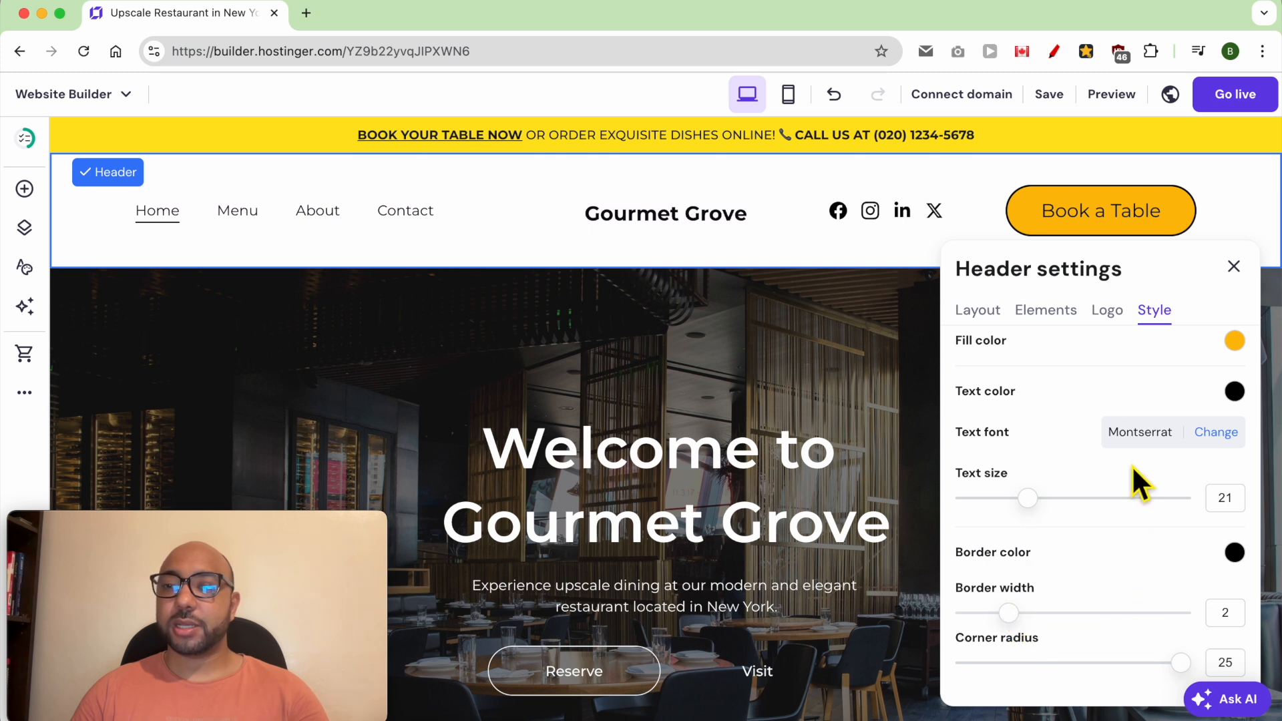
- Try a red #de4646 header background in the style settings and return it to white #ffffff
scroll(1133, 471, "up", 7)
left_click(1068, 364)
left_click(1044, 409)
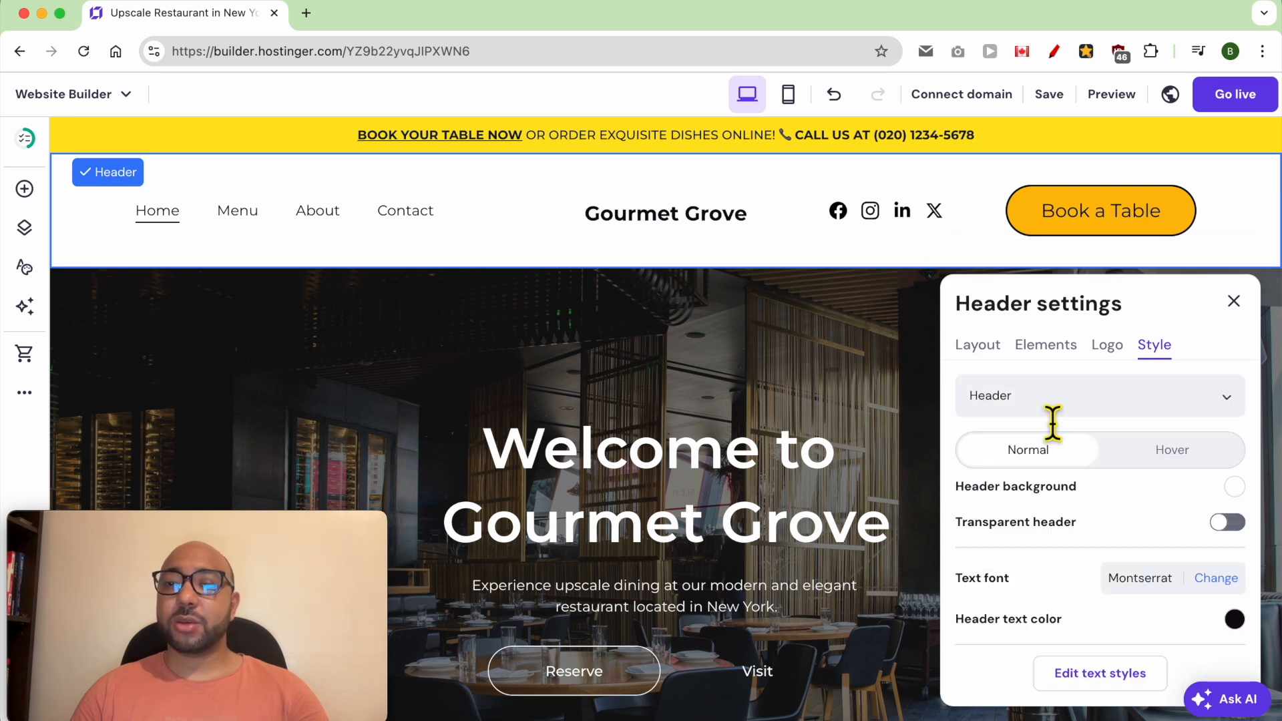
left_click(1233, 487)
left_click(875, 442)
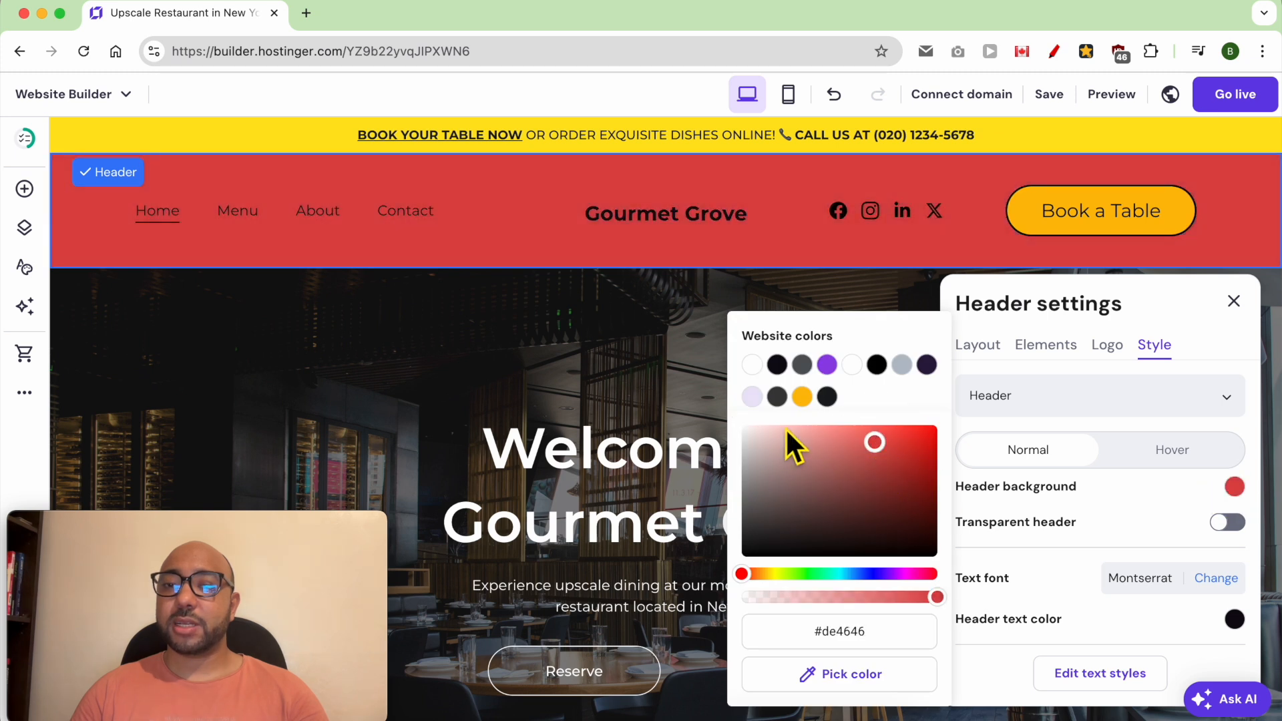
left_click(751, 364)
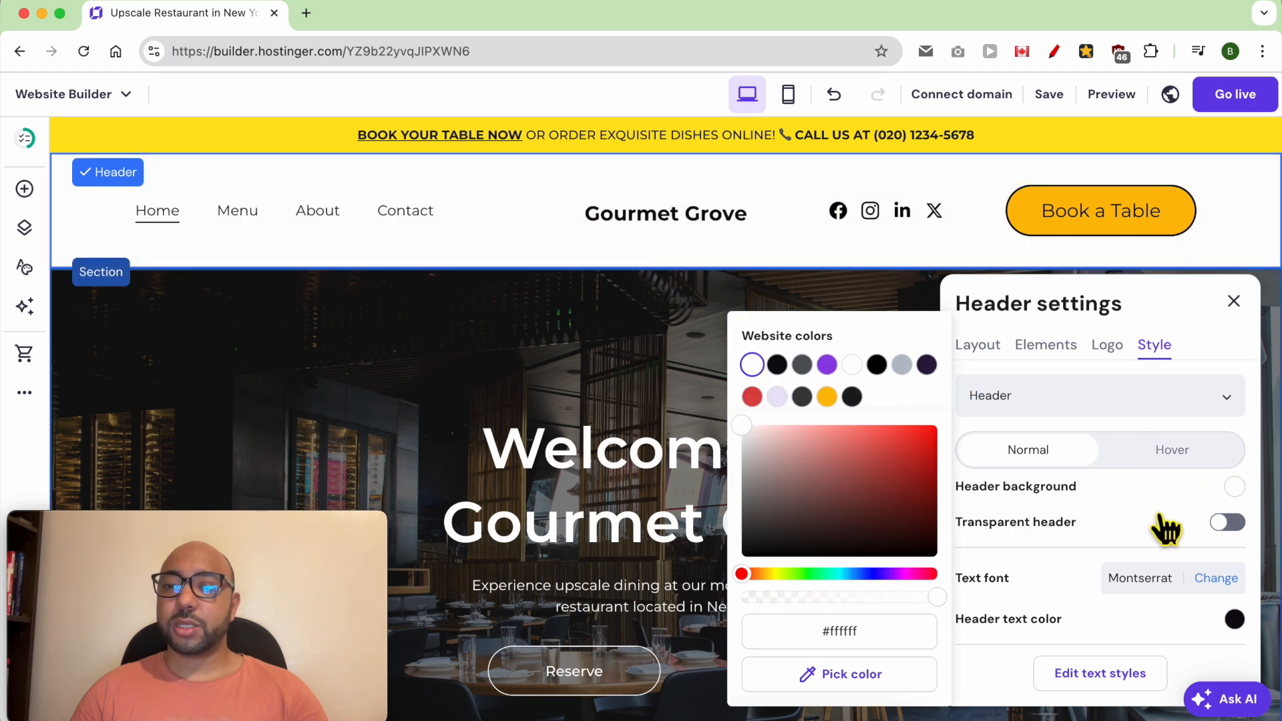
left_click(1227, 523)
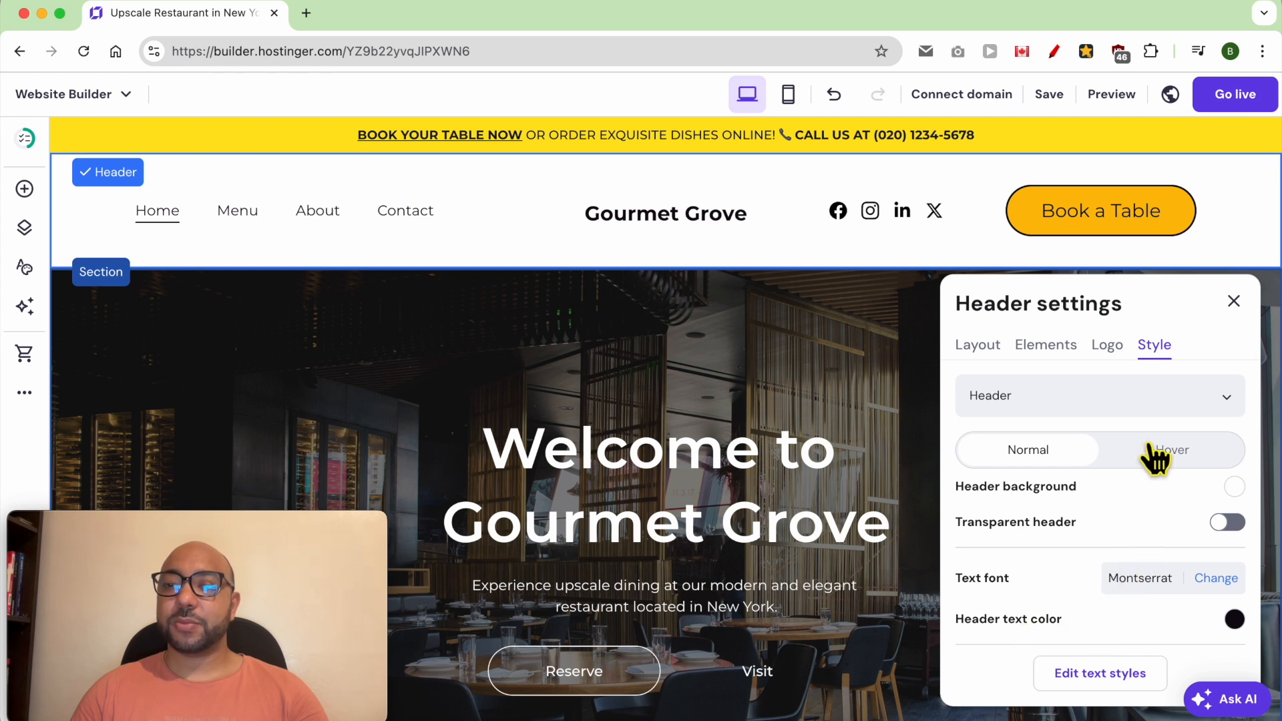
- Review the social icon links in the header's style settings and reduce the icon size
left_click(1036, 394)
left_click(1032, 513)
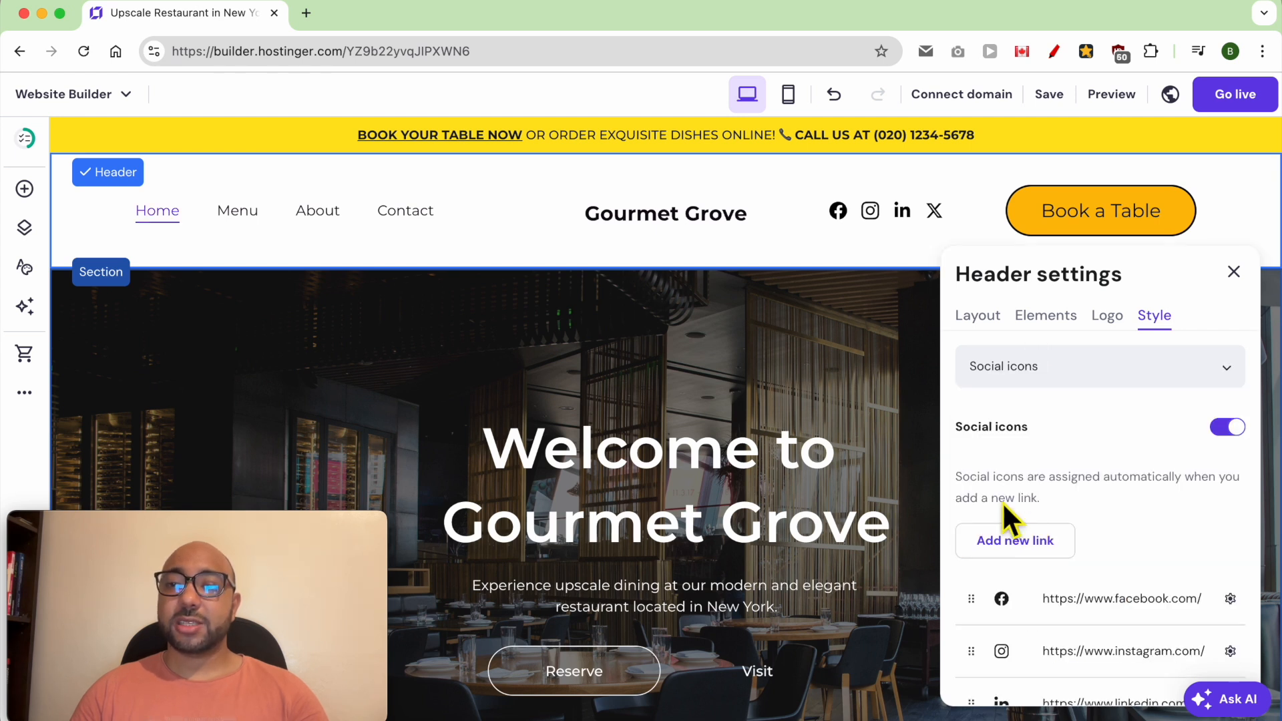
scroll(1123, 473, "down", 2)
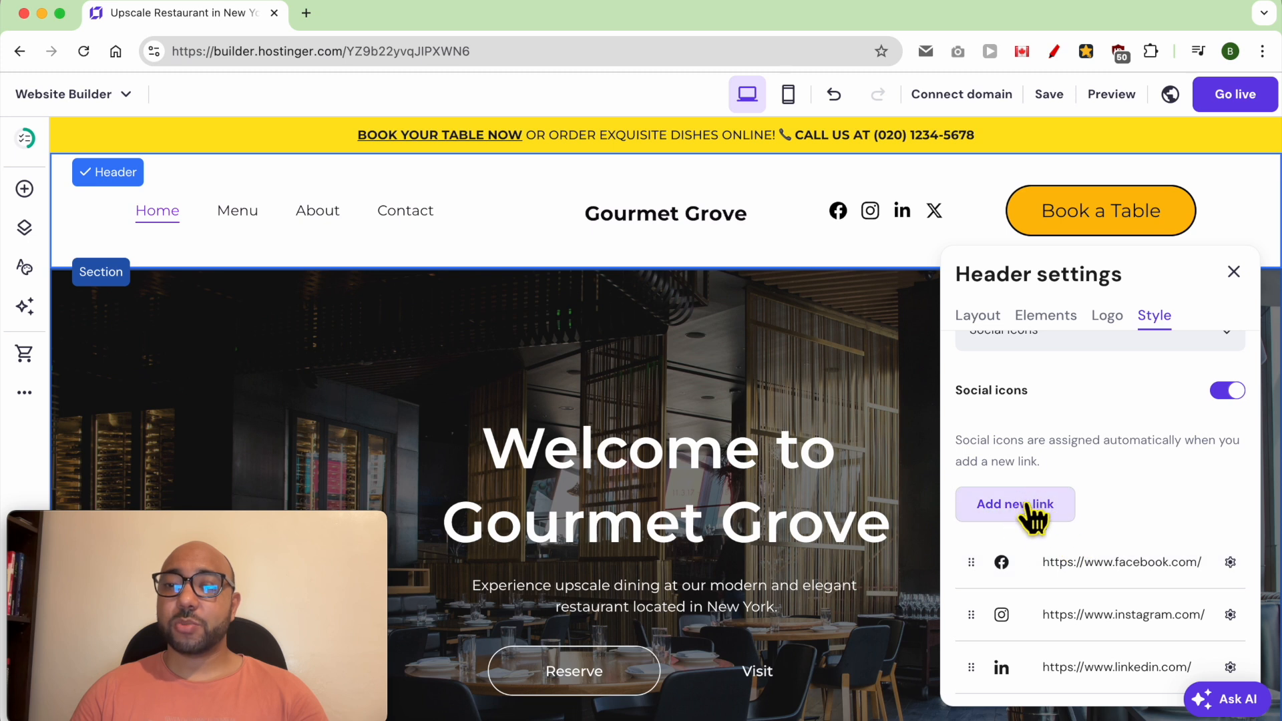
left_click(1229, 562)
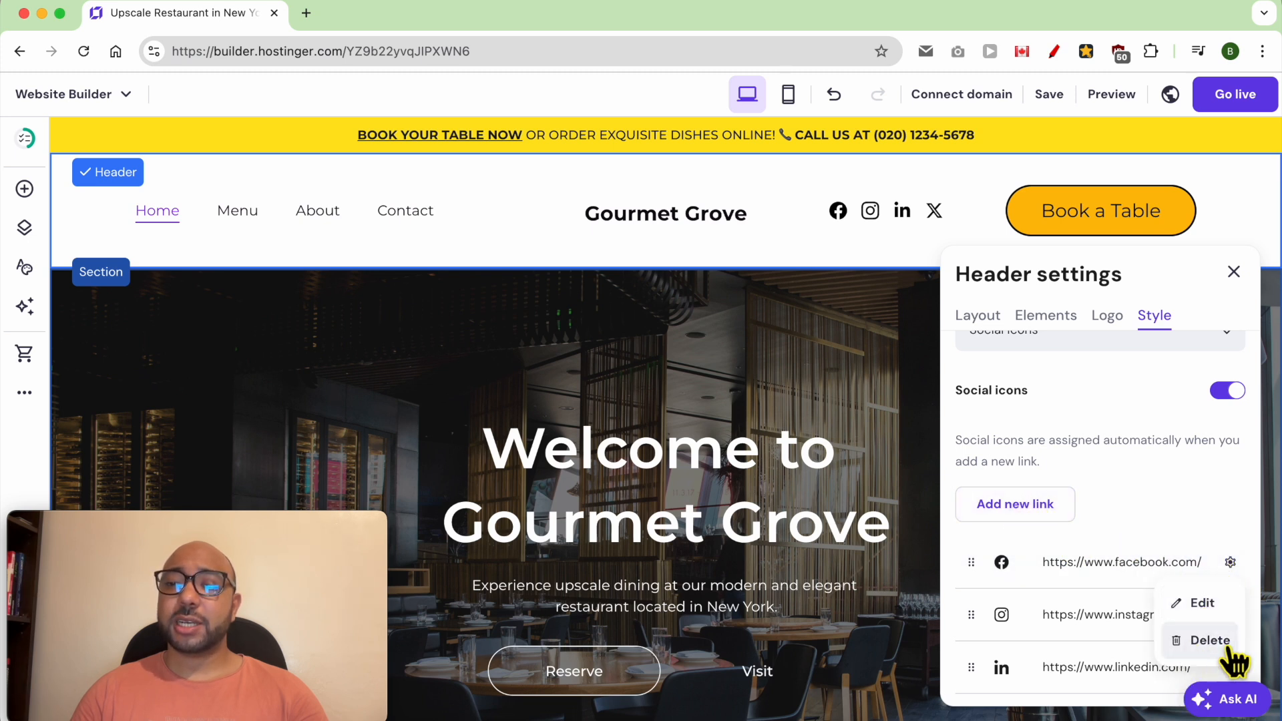
left_click(1169, 517)
scroll(1170, 516, "down", 5)
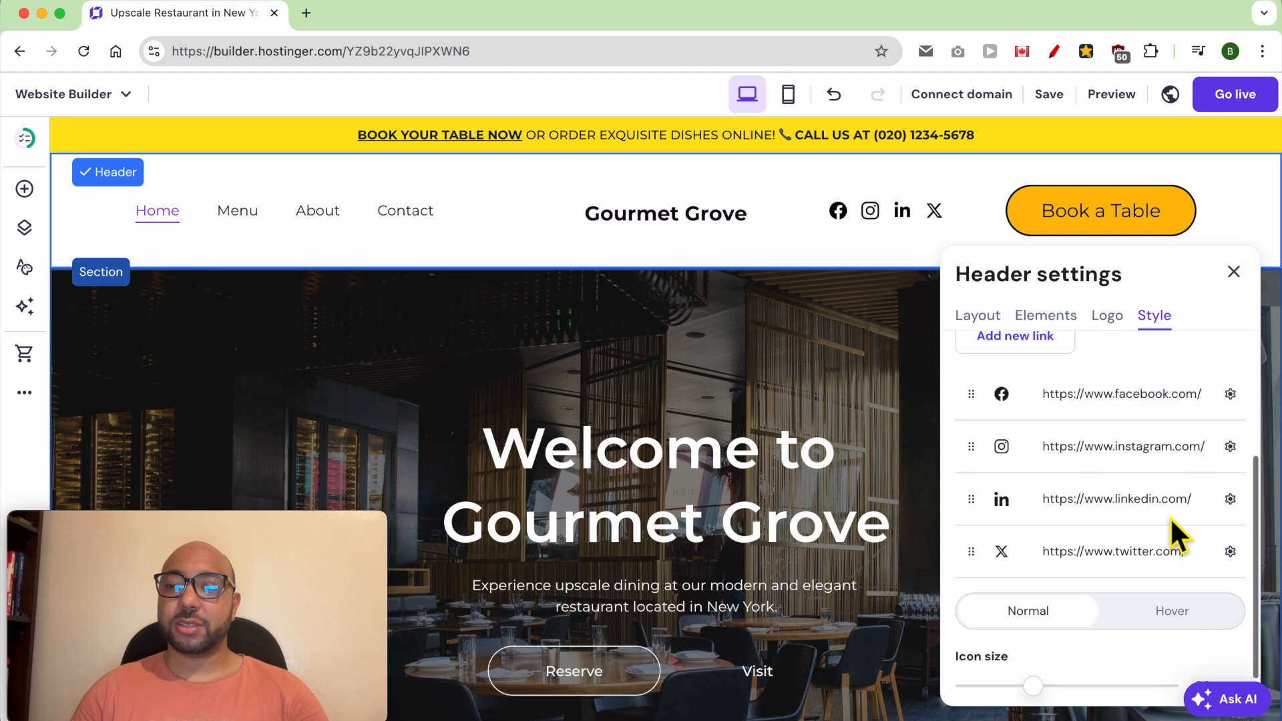
left_click_drag(1034, 686, 1013, 694)
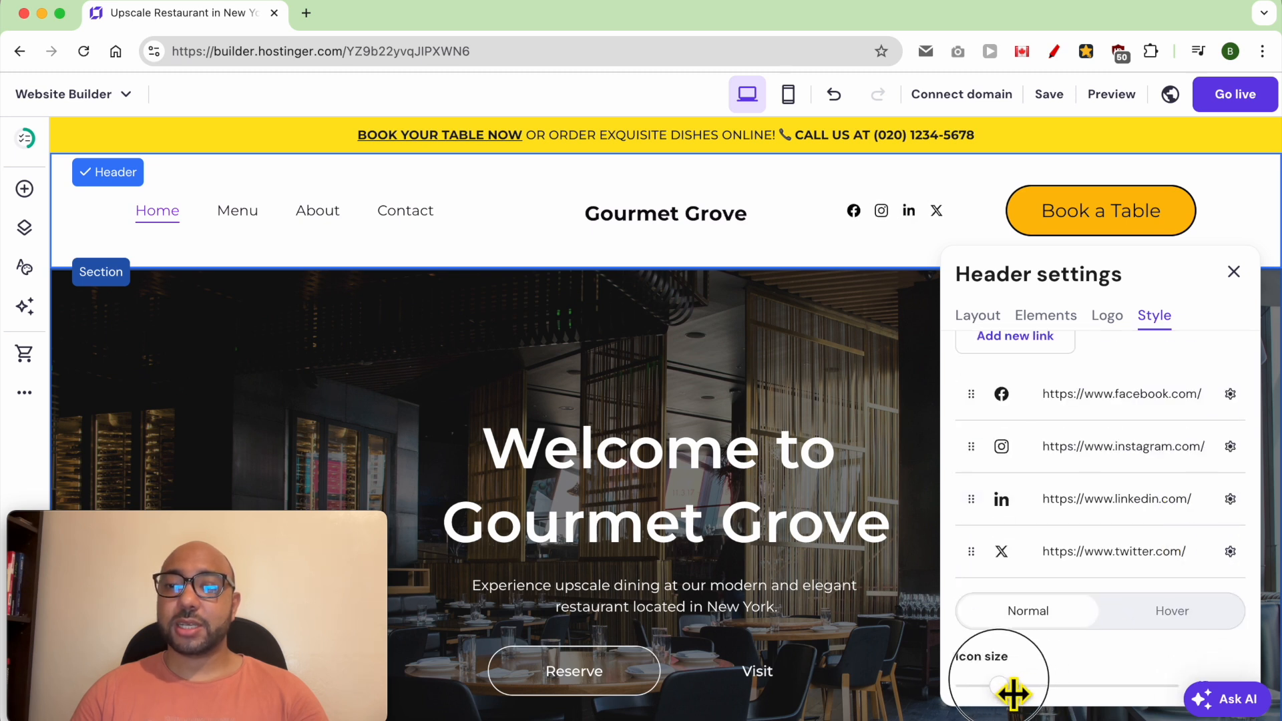
left_click(839, 334)
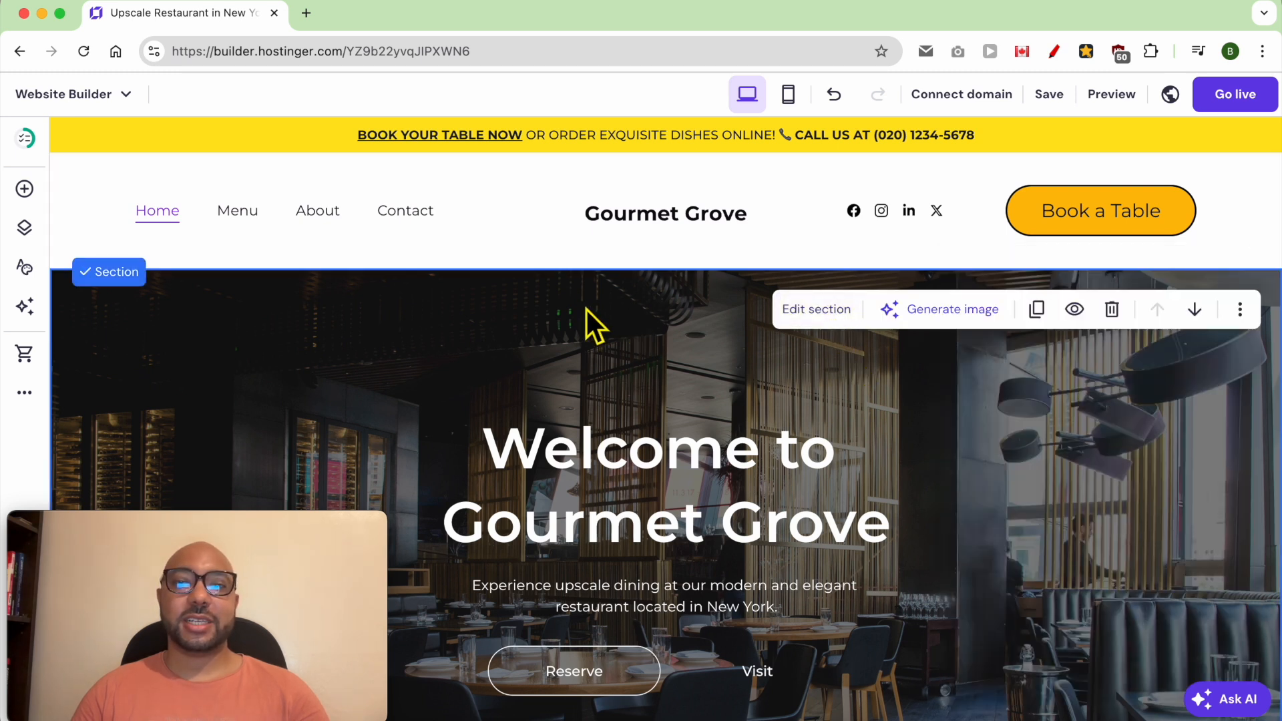
- Reduce the header's vertical padding in its layout settings to make the header shorter
left_click(481, 177)
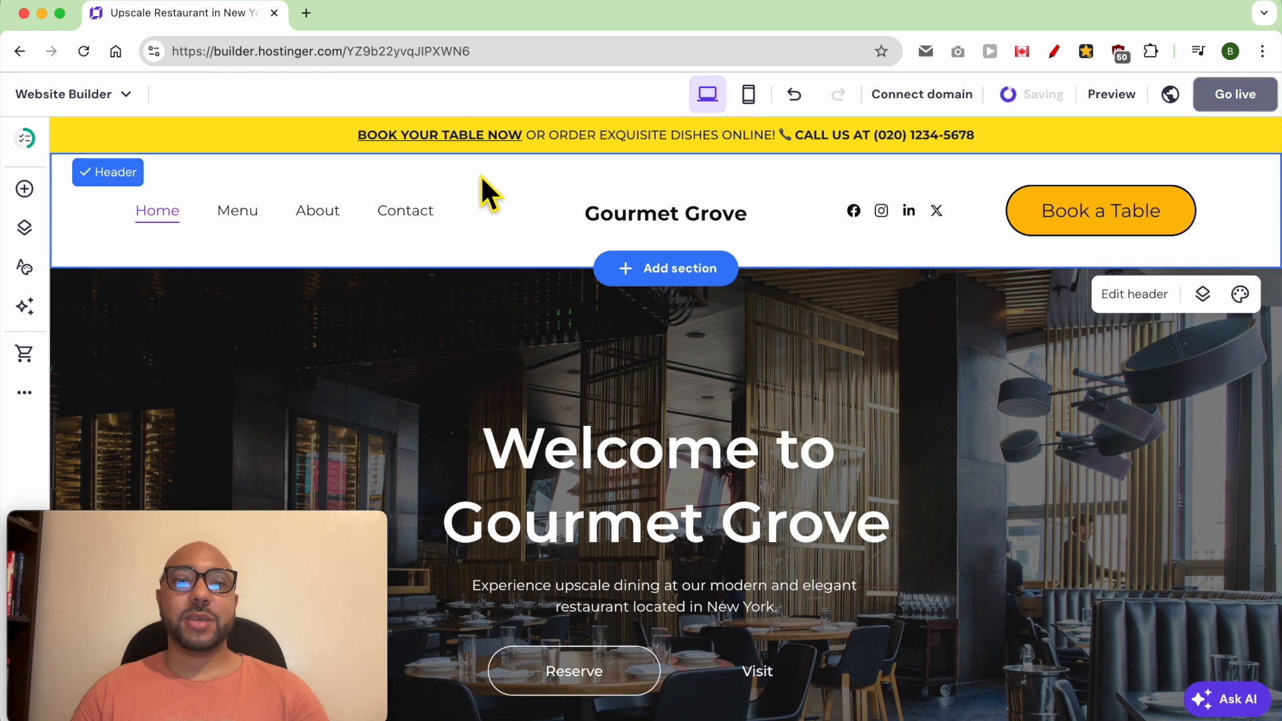
left_click(1139, 295)
left_click_drag(1023, 575, 989, 574)
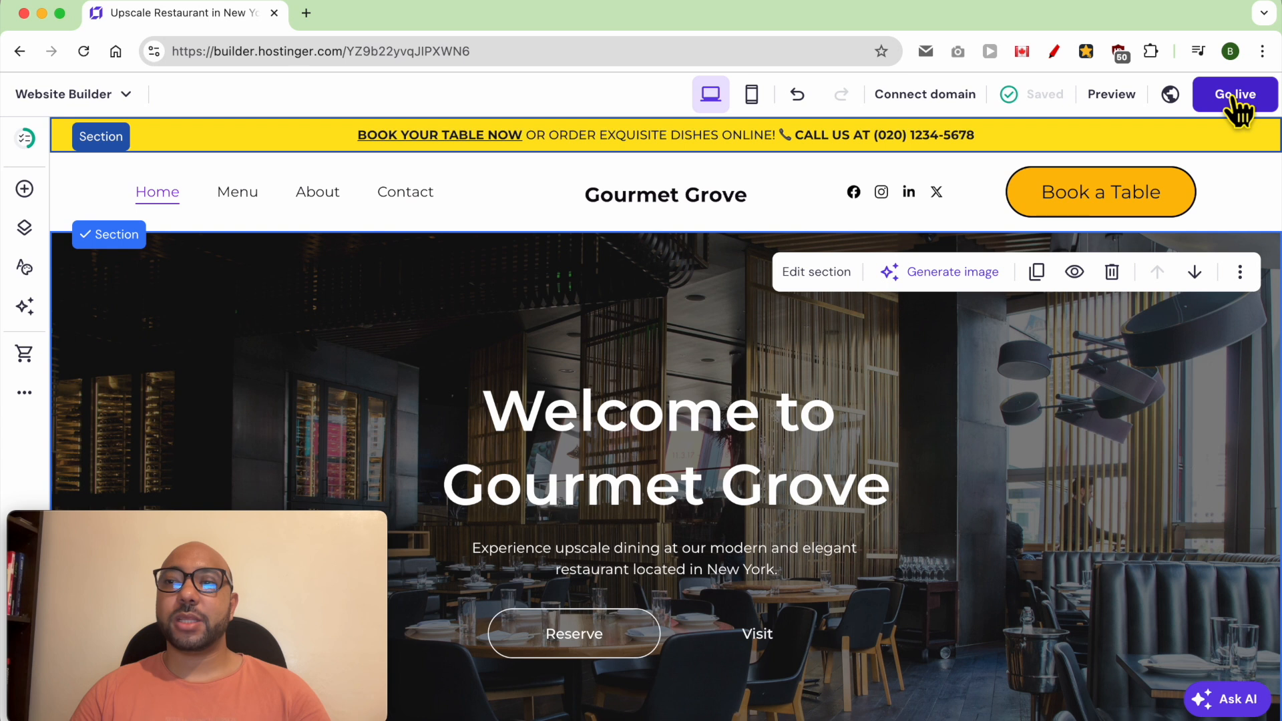
- Publish the website and check on the live page how the sticky bar and header behave while scrolling
left_click(1236, 100)
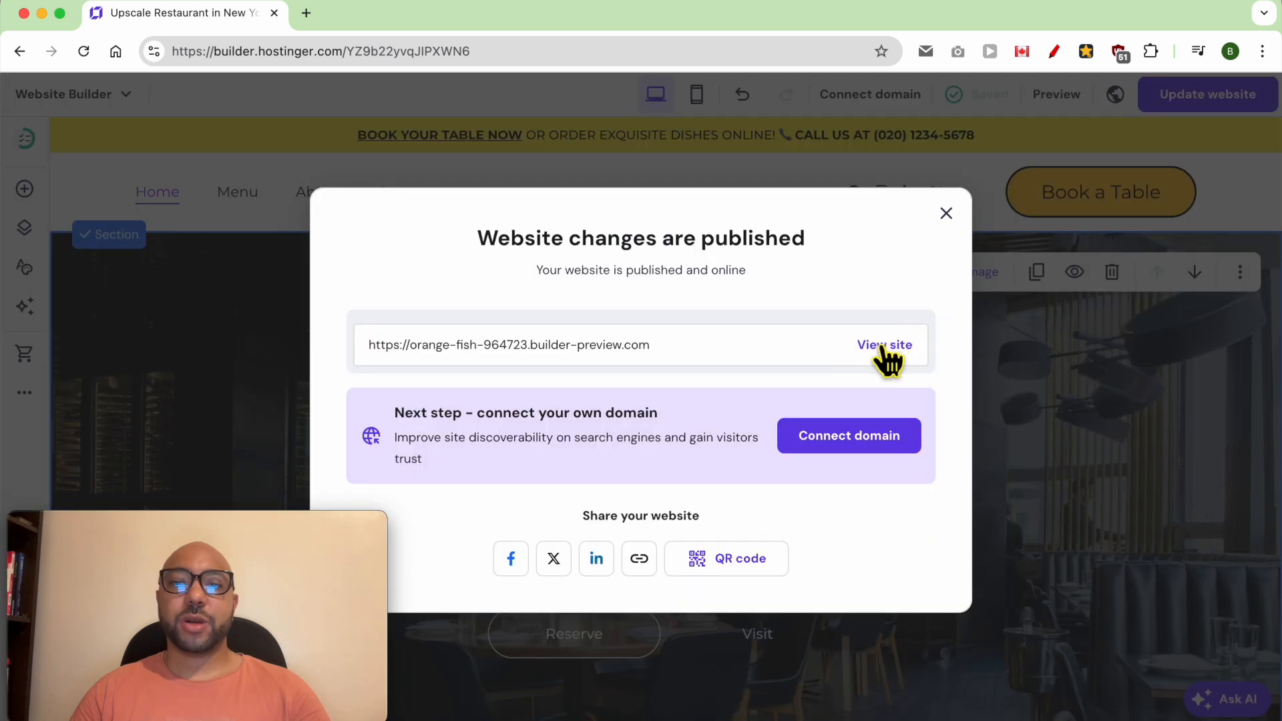
left_click(881, 344)
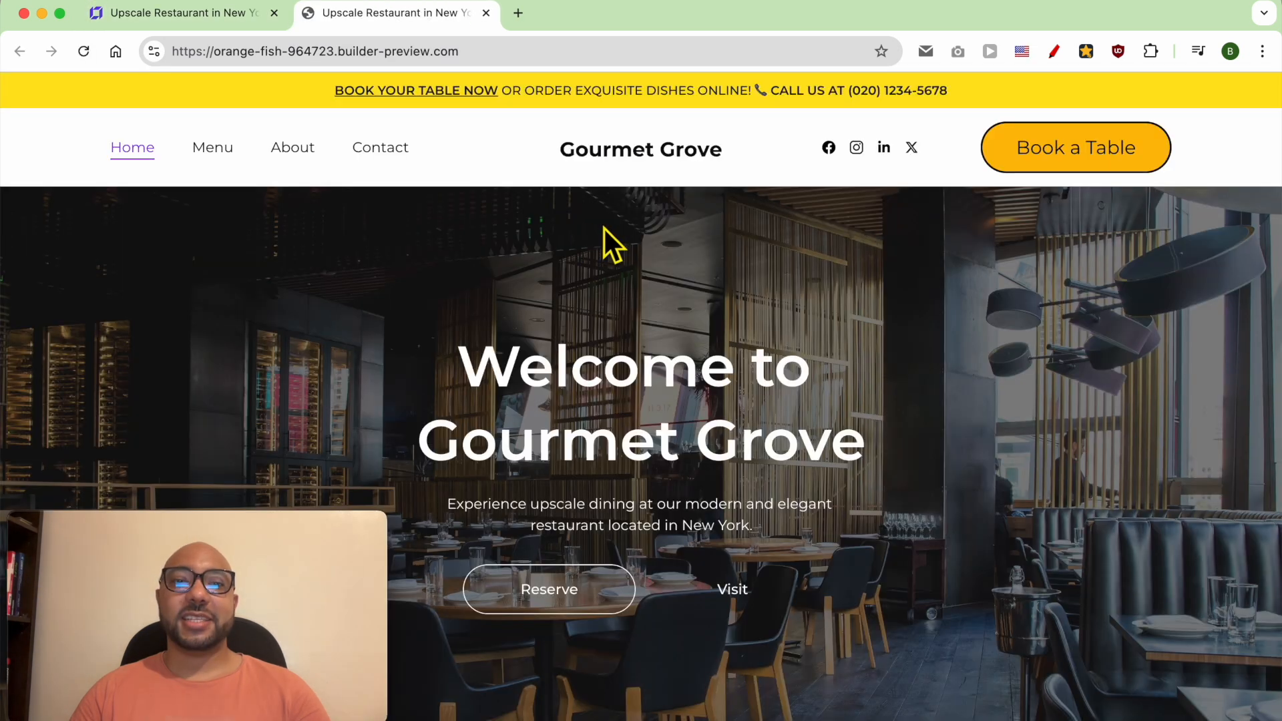
scroll(543, 221, "down", 2)
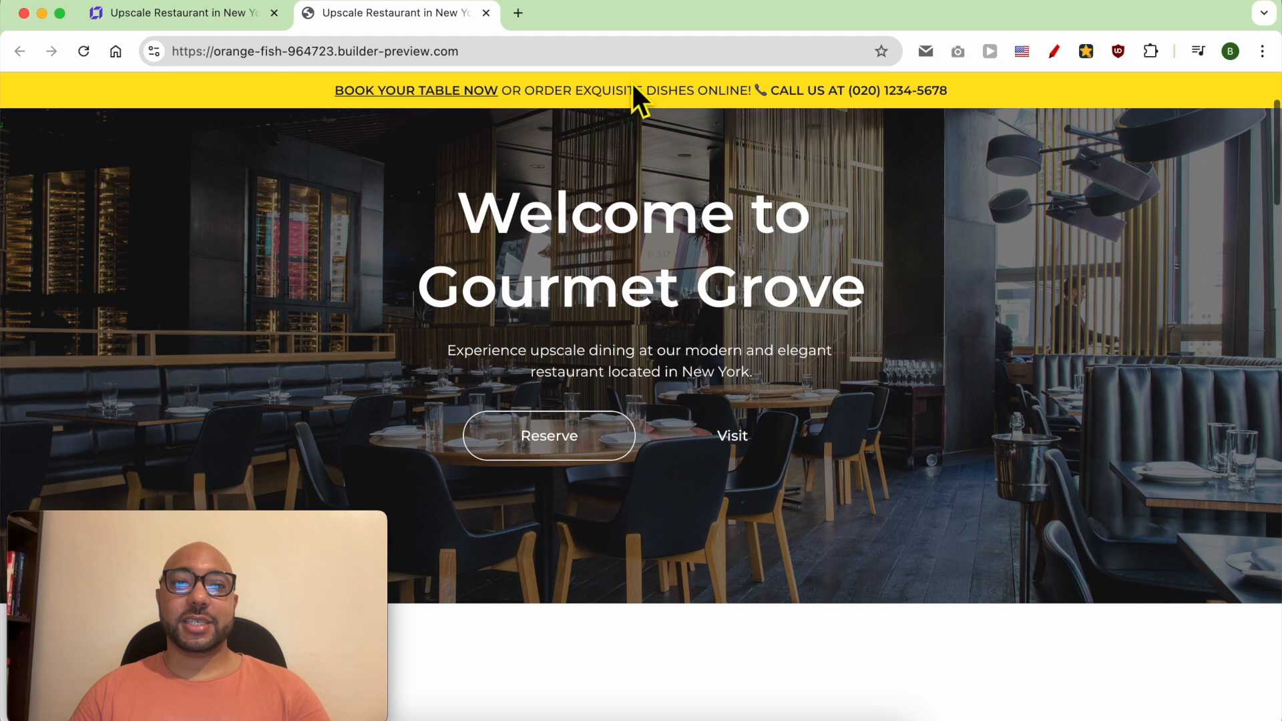
triple_click(626, 89)
left_click(635, 153)
scroll(636, 153, "up", 2)
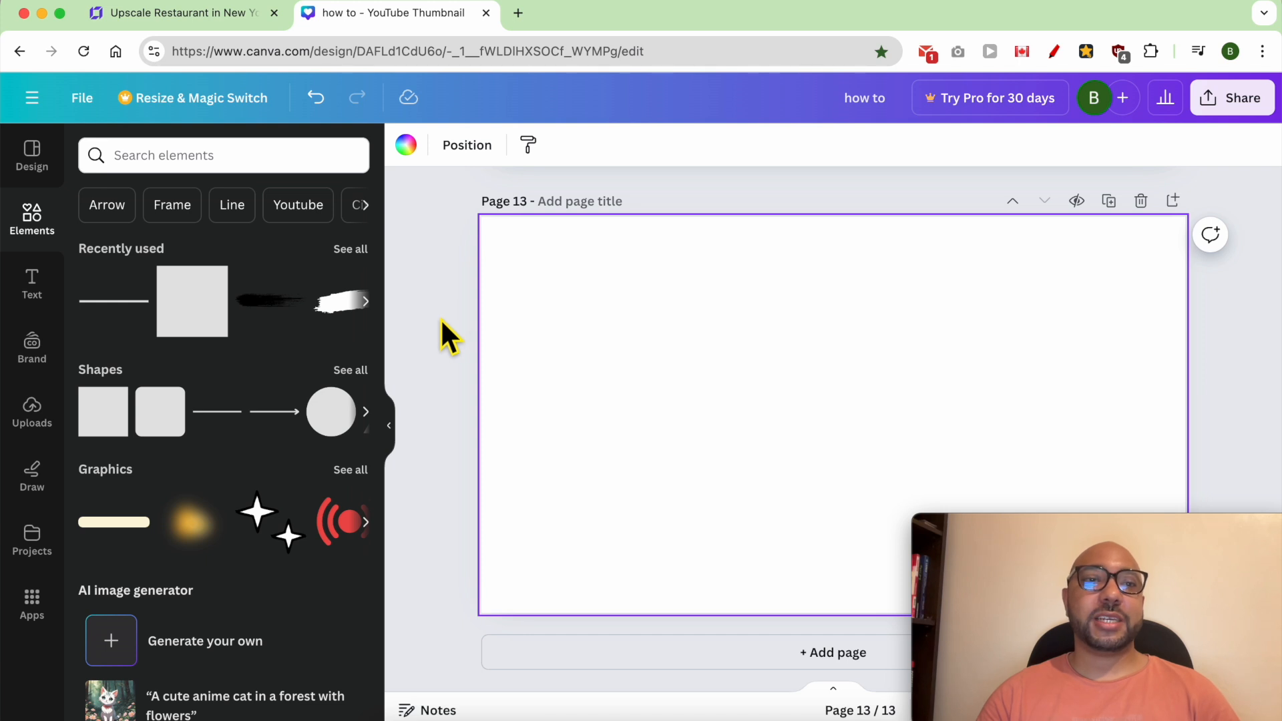
- In Canva, create a new Logo design
left_click(32, 100)
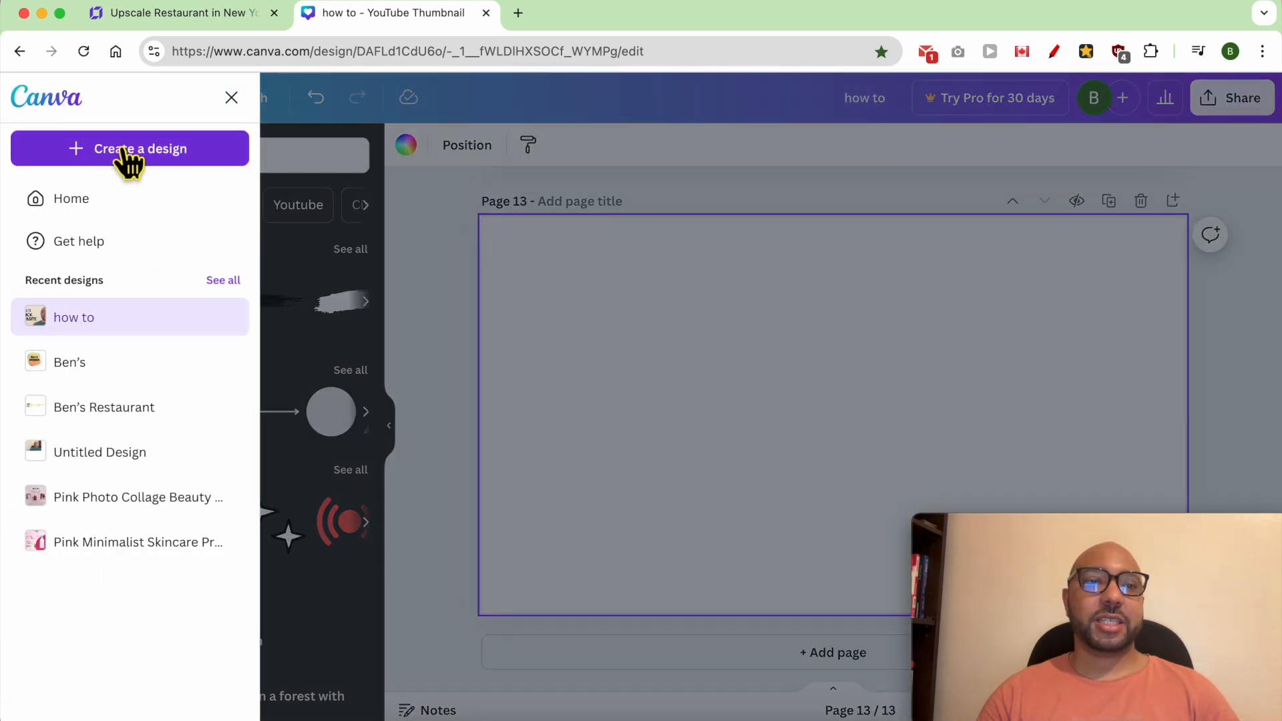
left_click(124, 152)
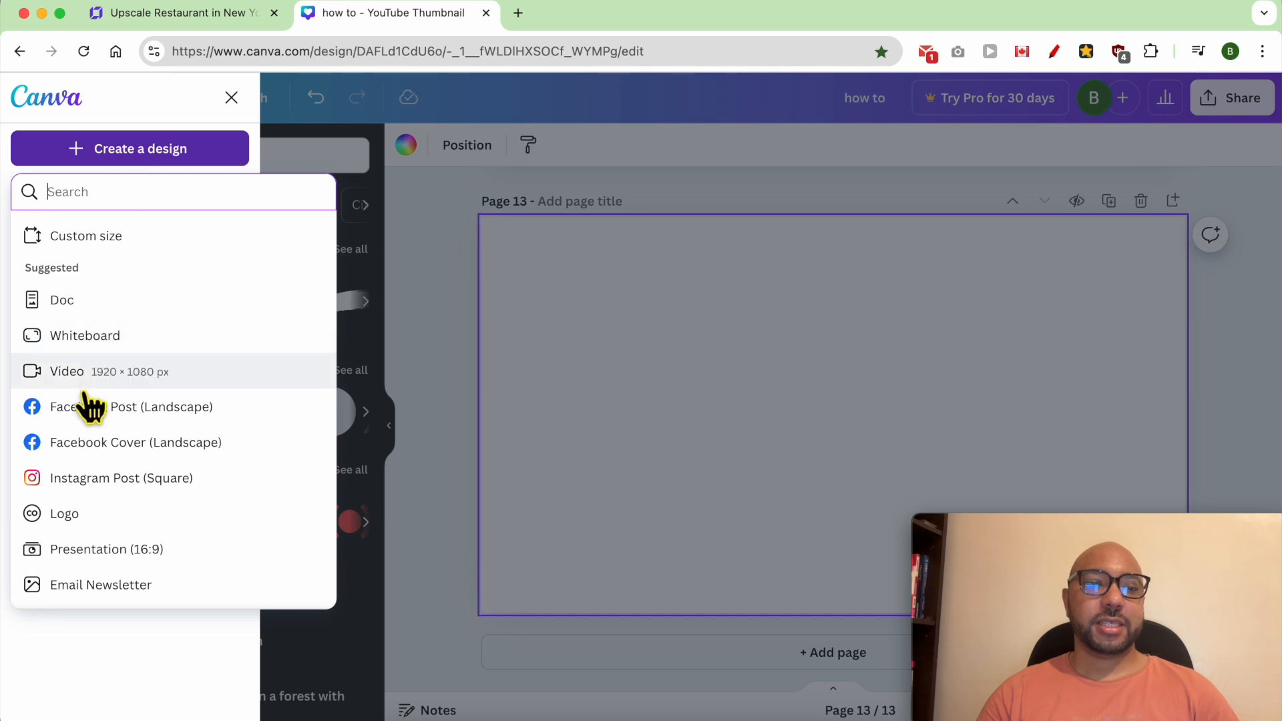
left_click(75, 515)
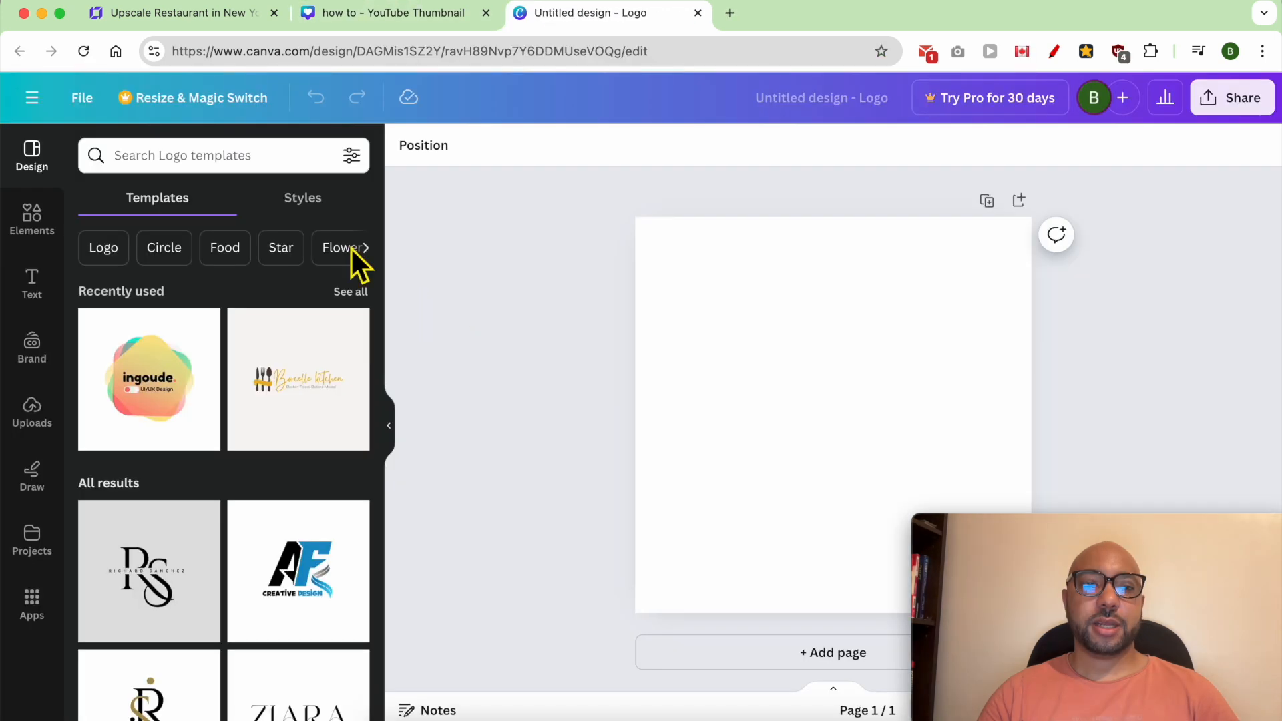
- Search the logo templates for "restaurant" and apply the Italian food template with the line-drawn chef
left_click(252, 170)
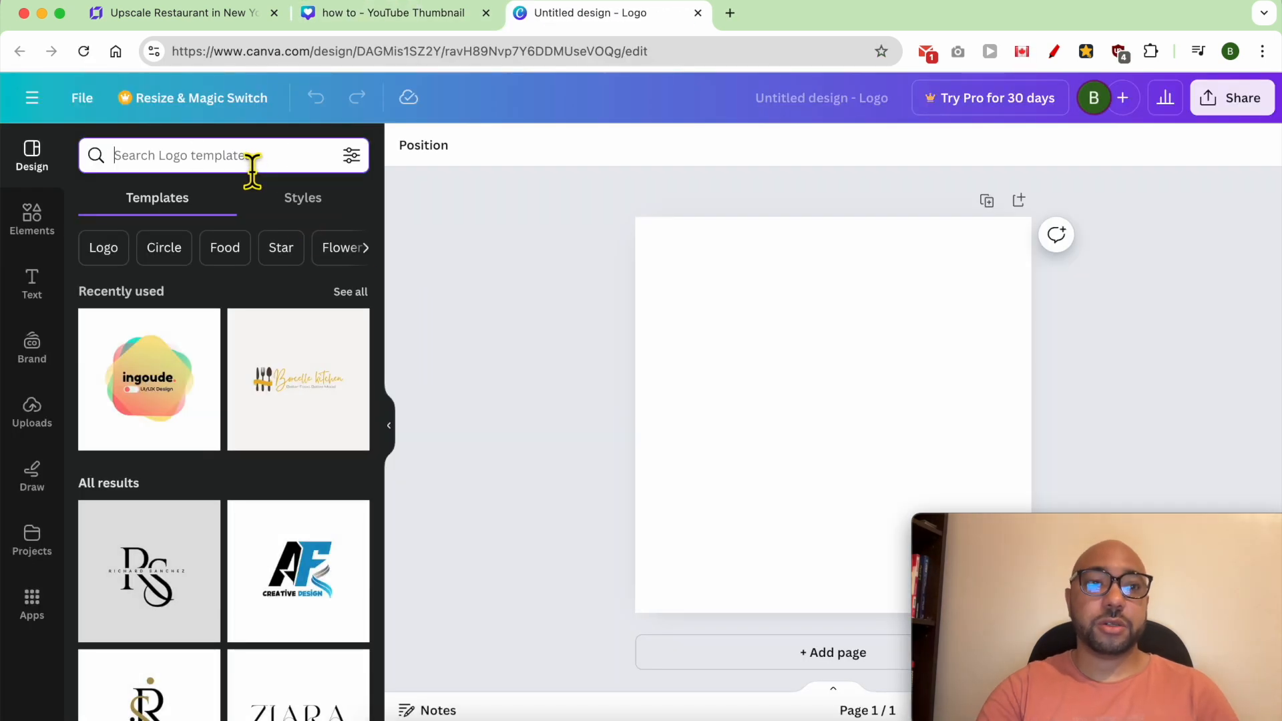
type("restaura")
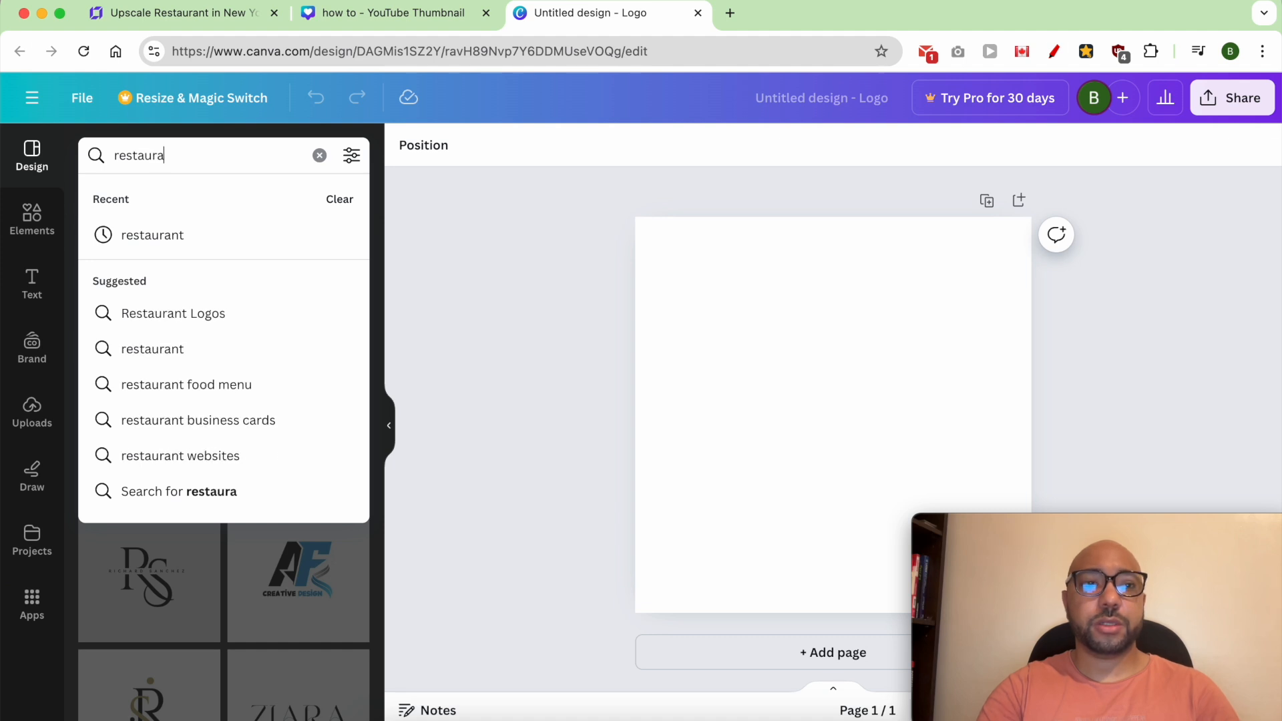
key("Return")
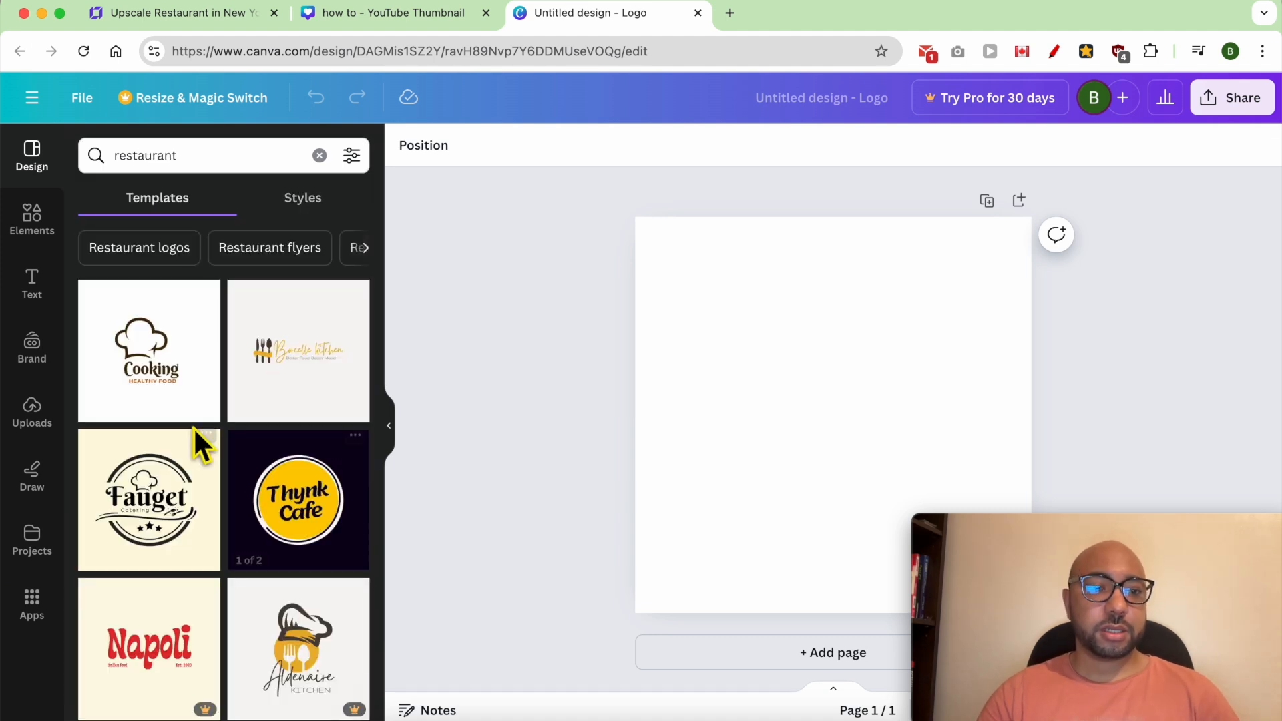
scroll(258, 515, "down", 10)
left_click(273, 454)
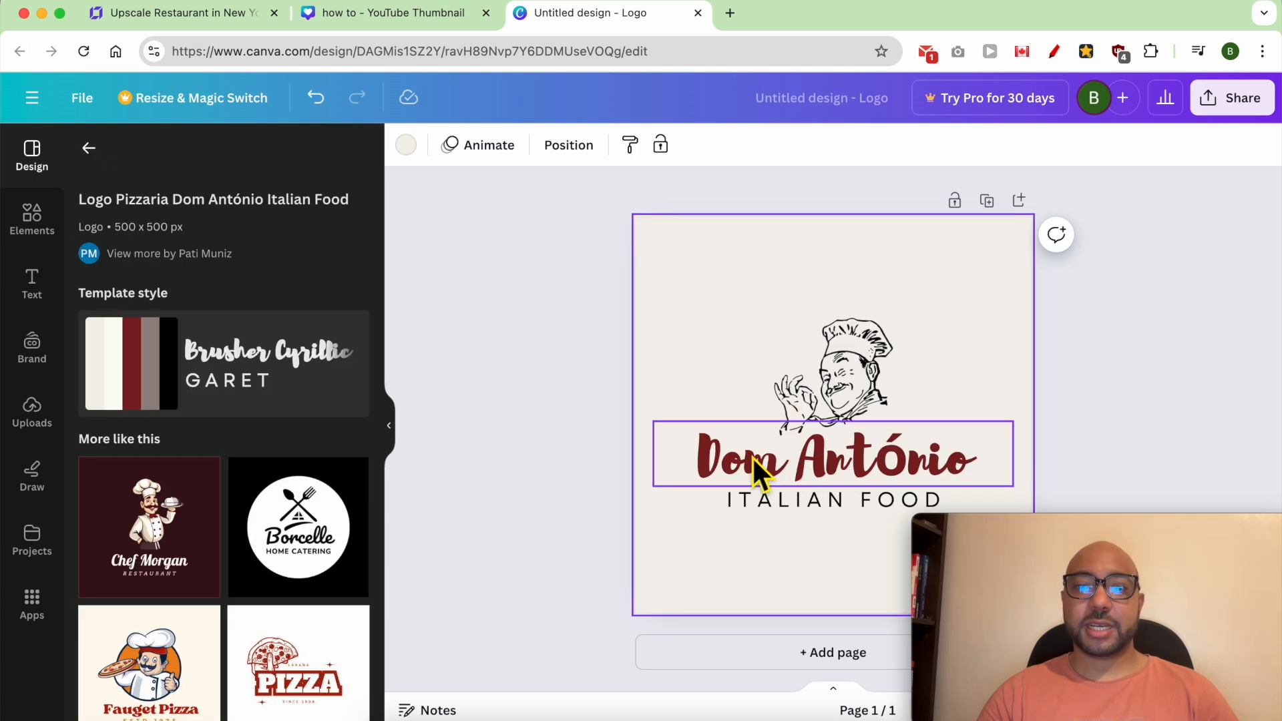
- Change the logo's large name text to "Gourmet Grove" and delete the "ITALIAN FOOD" line beneath it
double_click(752, 456)
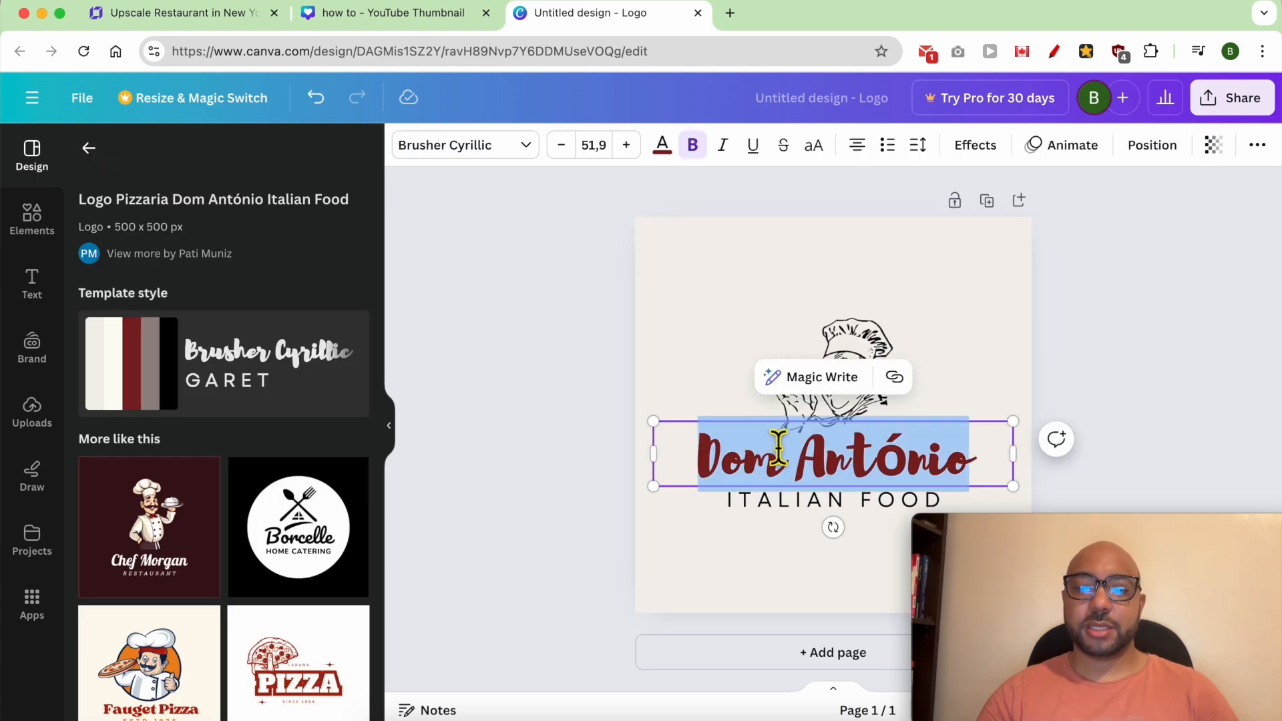
type("Gr")
key("BackSpace")
type("our")
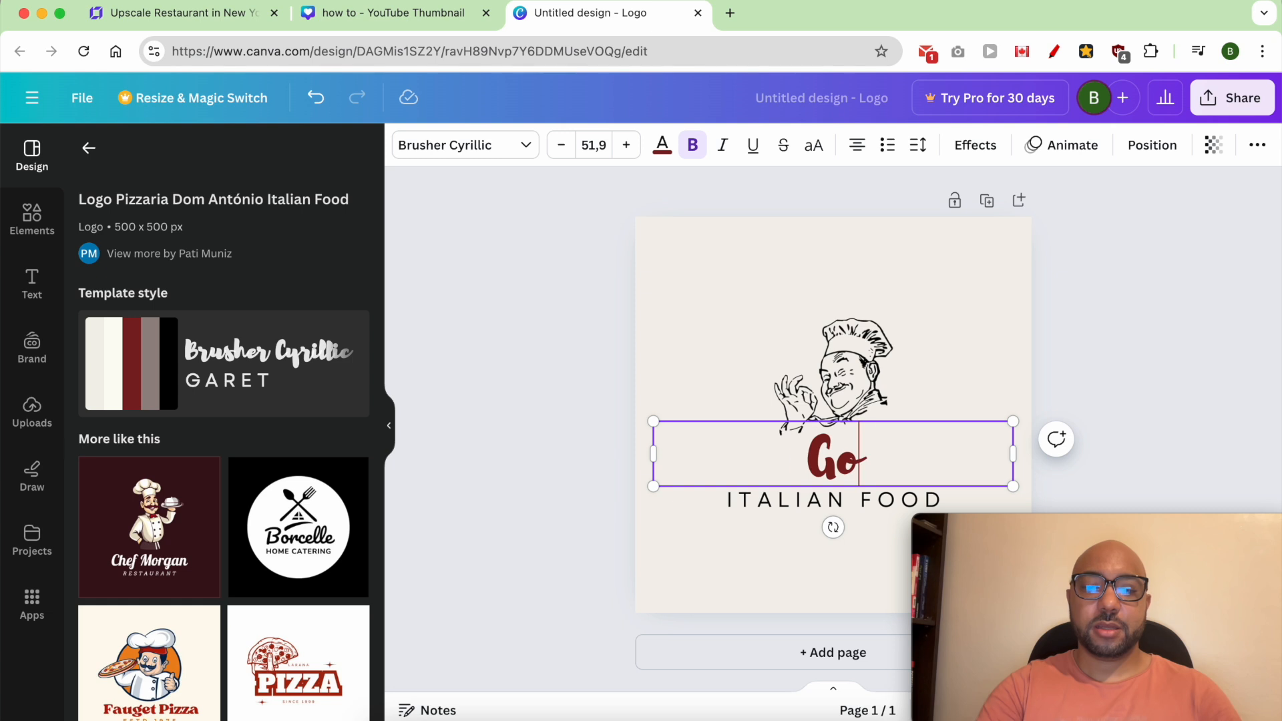
key("BackSpace")
type("rmet")
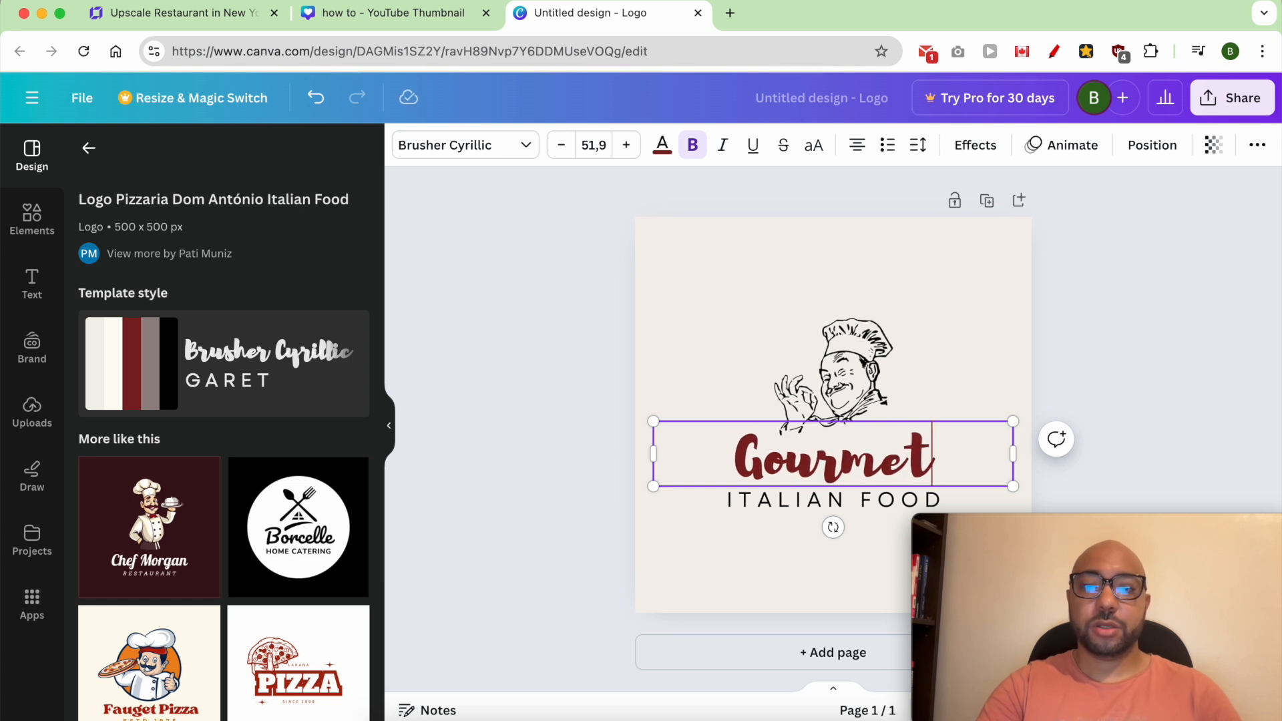
type(" Grove")
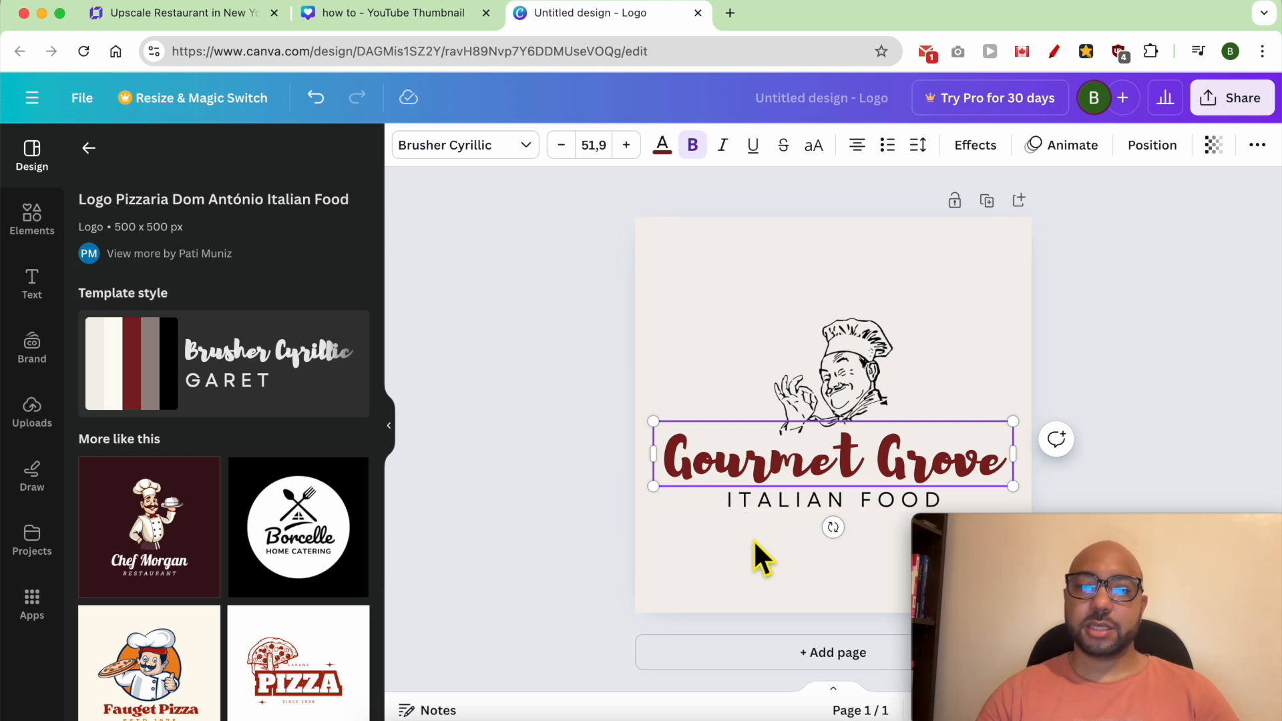
left_click(777, 521)
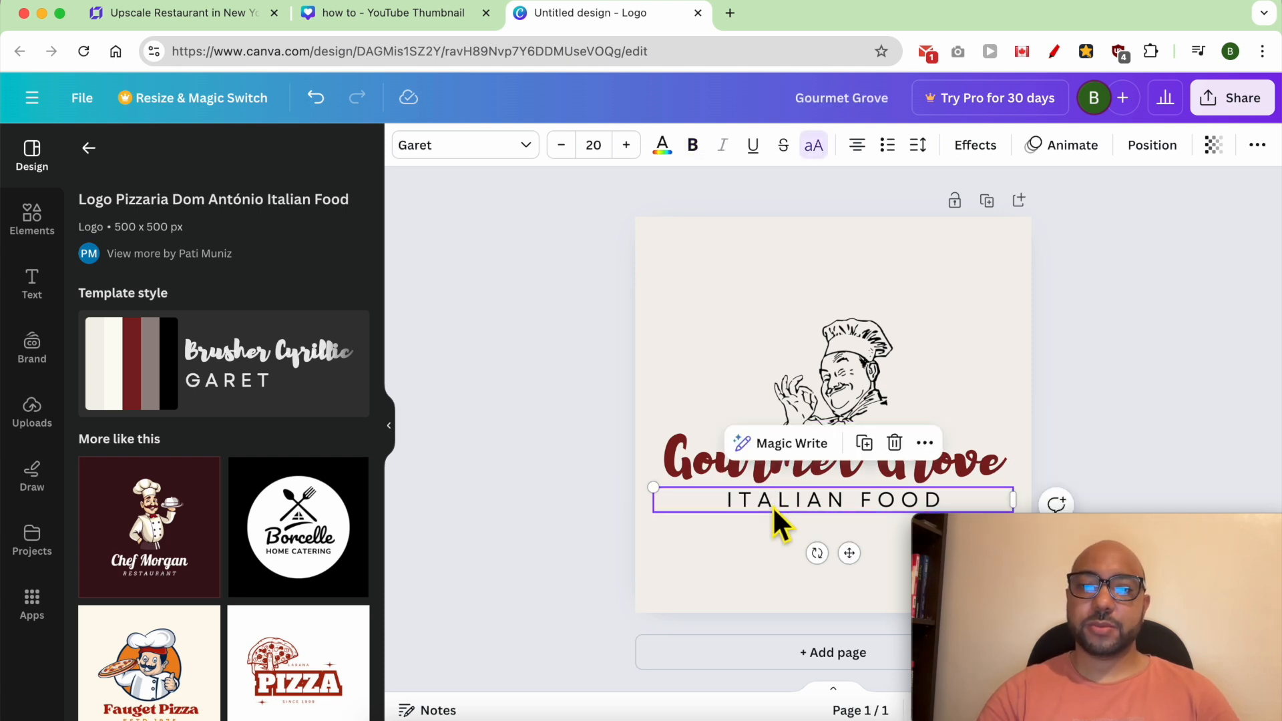
left_click(895, 442)
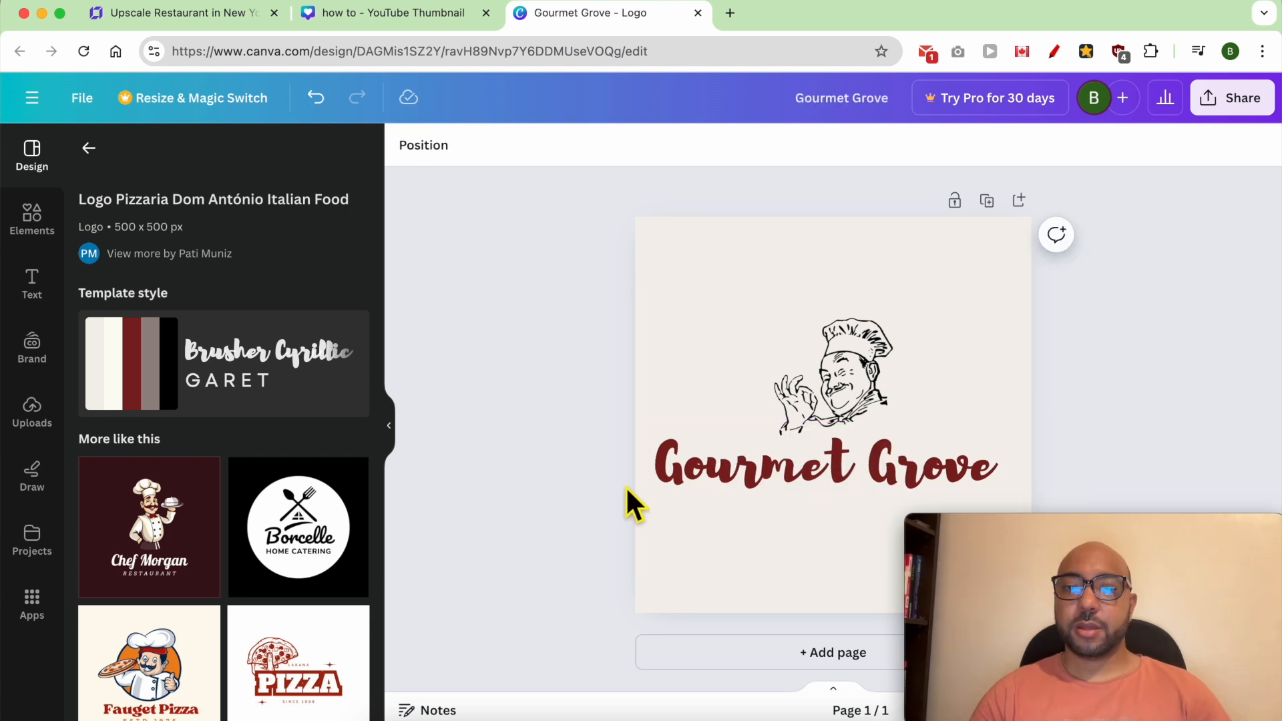
- Download only the chef illustration and the "Gourmet Grove" text as a PNG at size 1
left_click(836, 462)
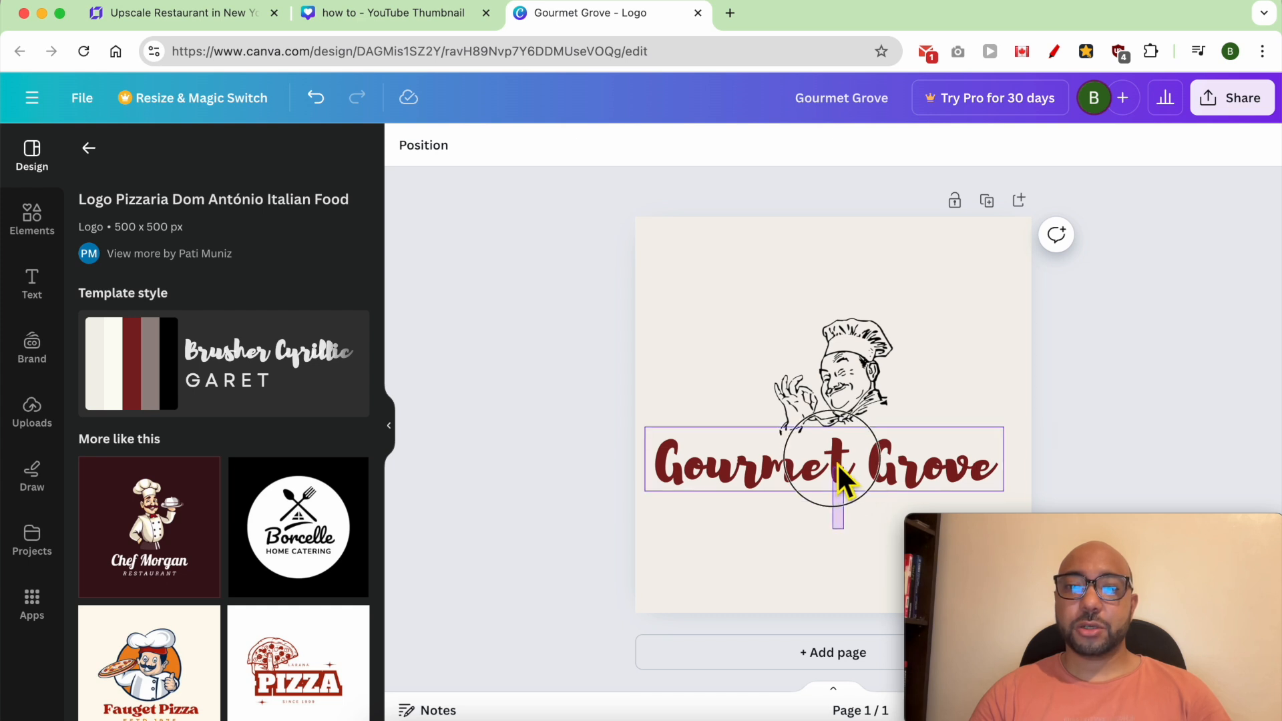
left_click(817, 385, "shift")
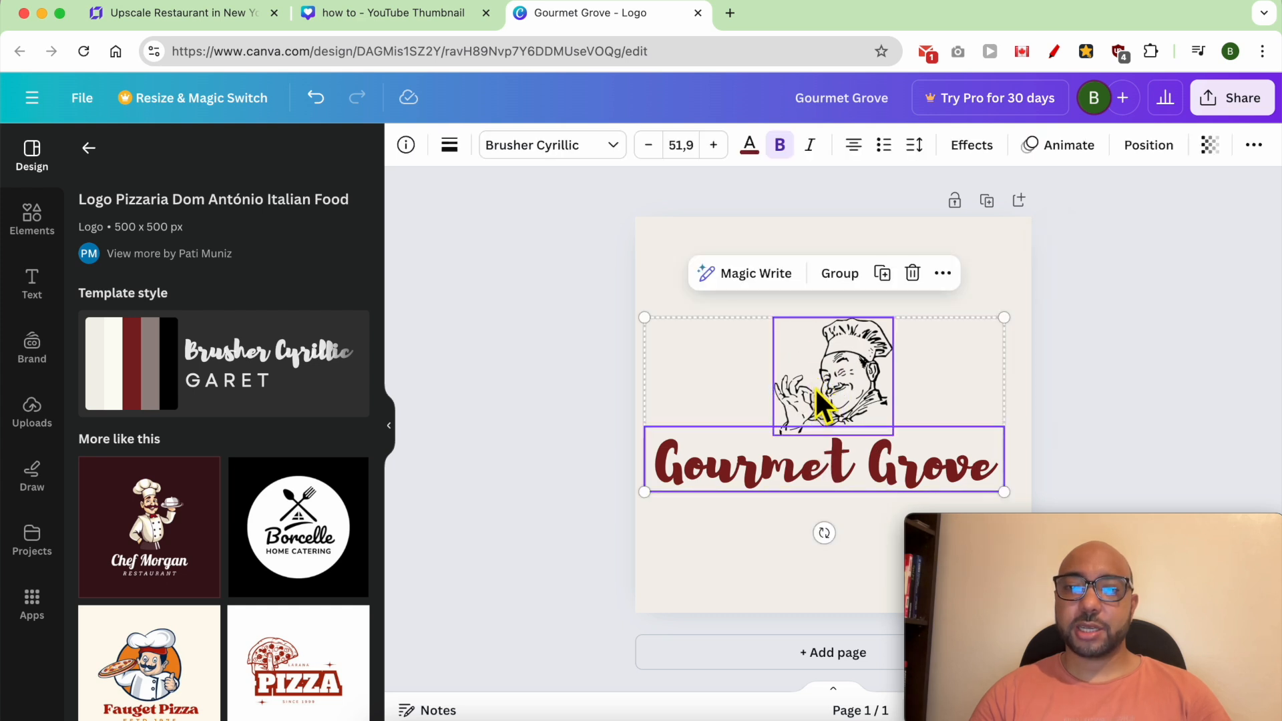
right_click(814, 387)
left_click_drag(1039, 523, 181, 513)
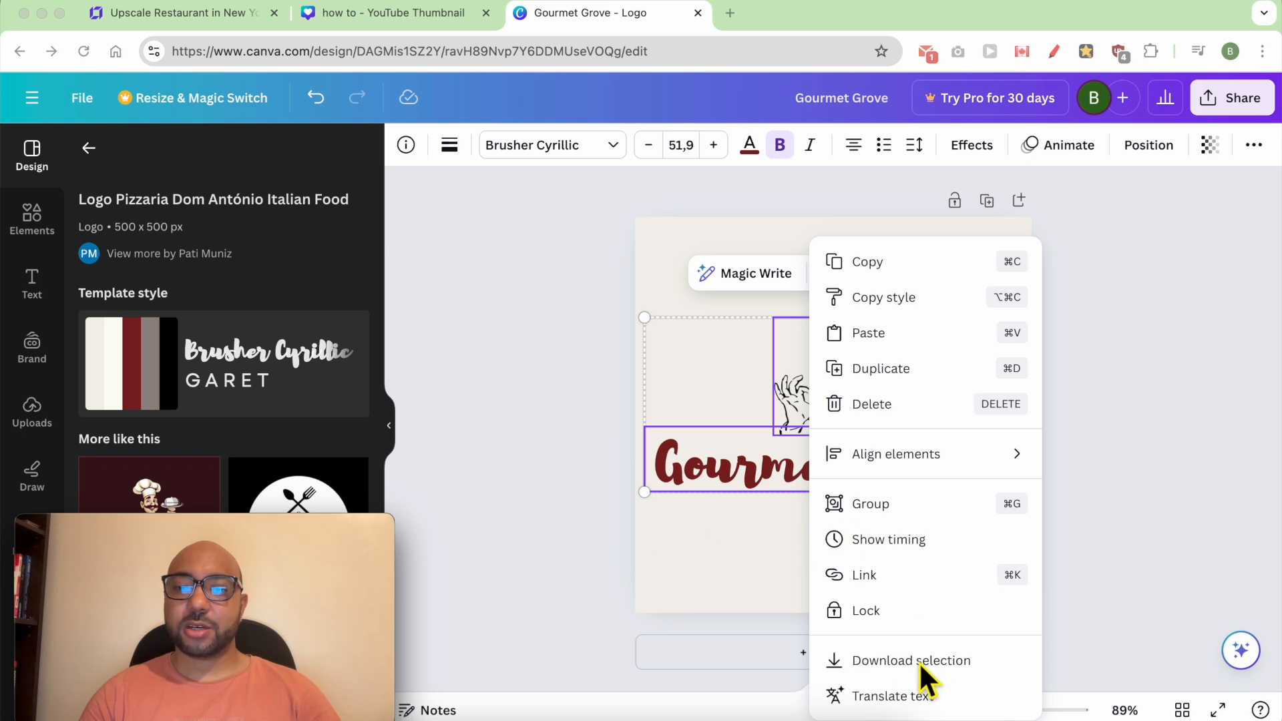
left_click(955, 660)
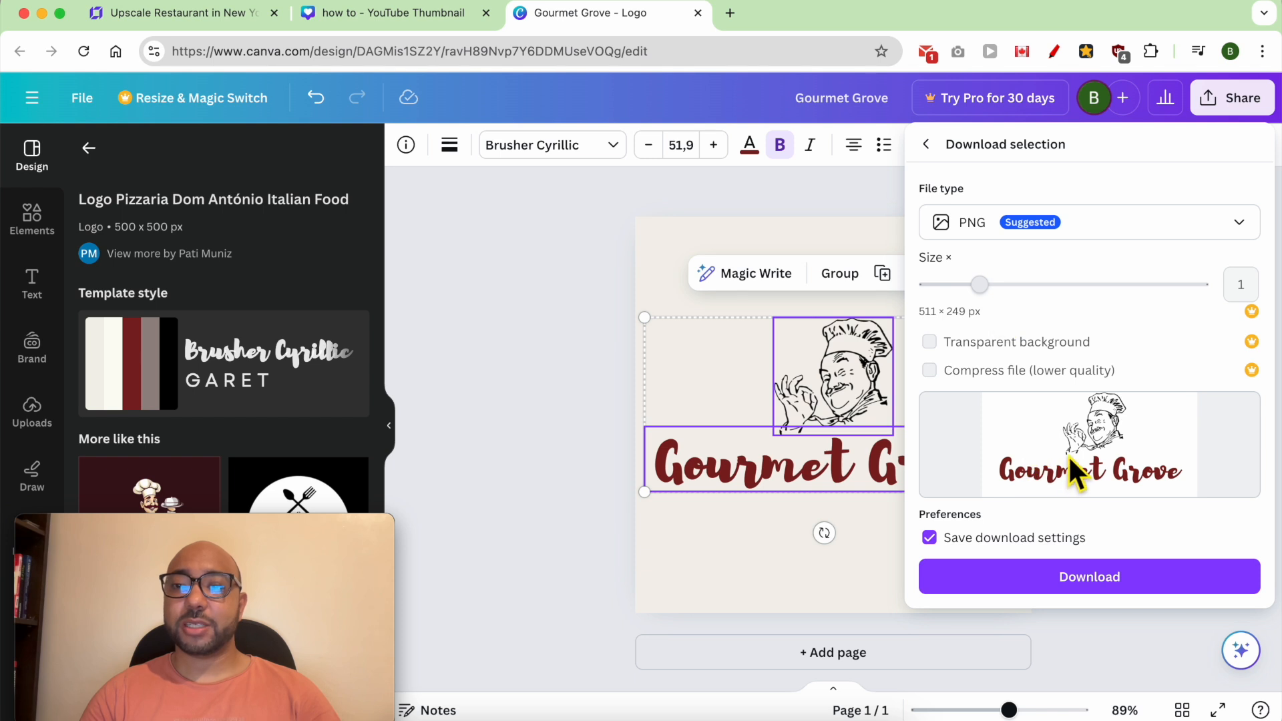
left_click(1103, 579)
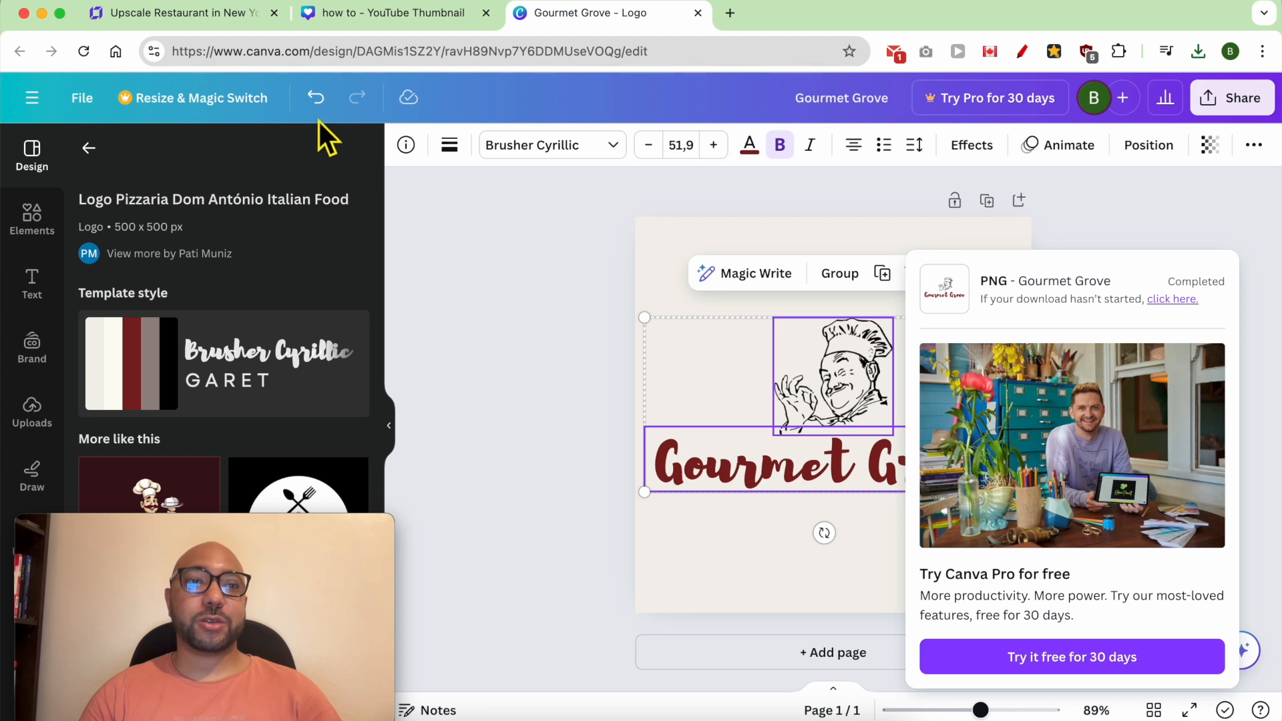
- Switch to the Hostinger website builder and replace the header logo with the uploaded "Gourmet Grove.png" from Downloads
left_click(205, 20)
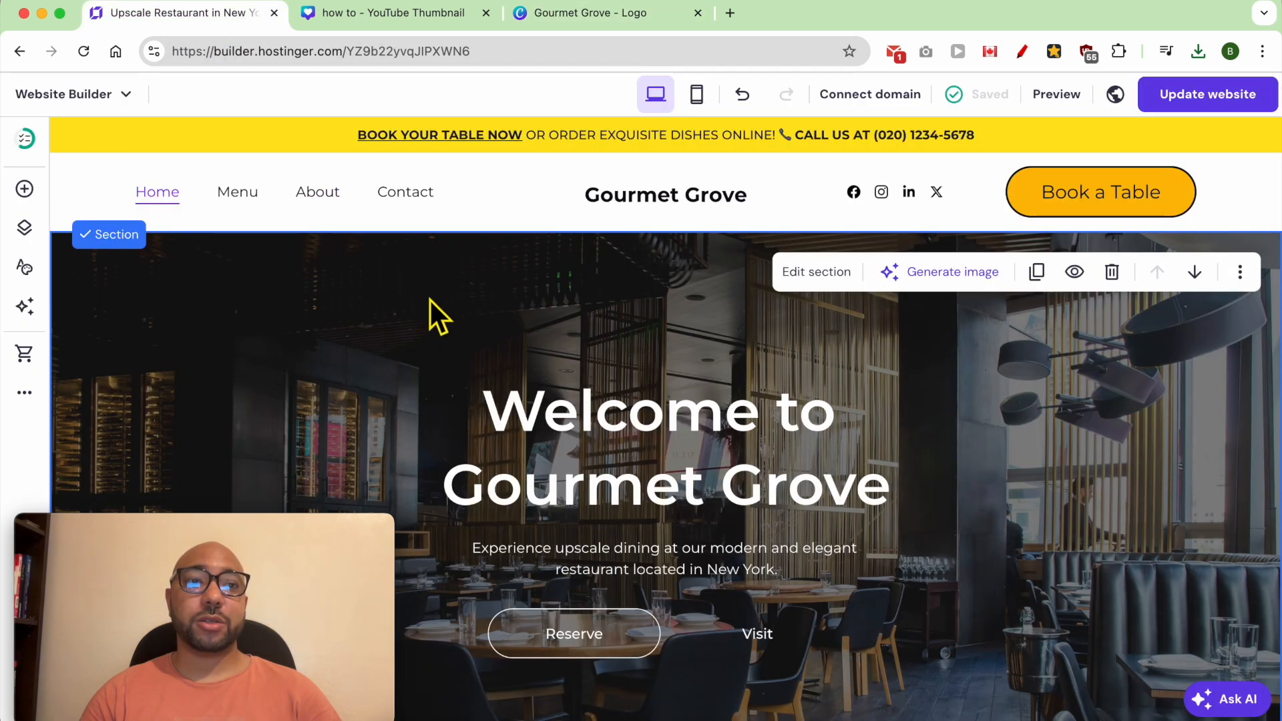
left_click(631, 207)
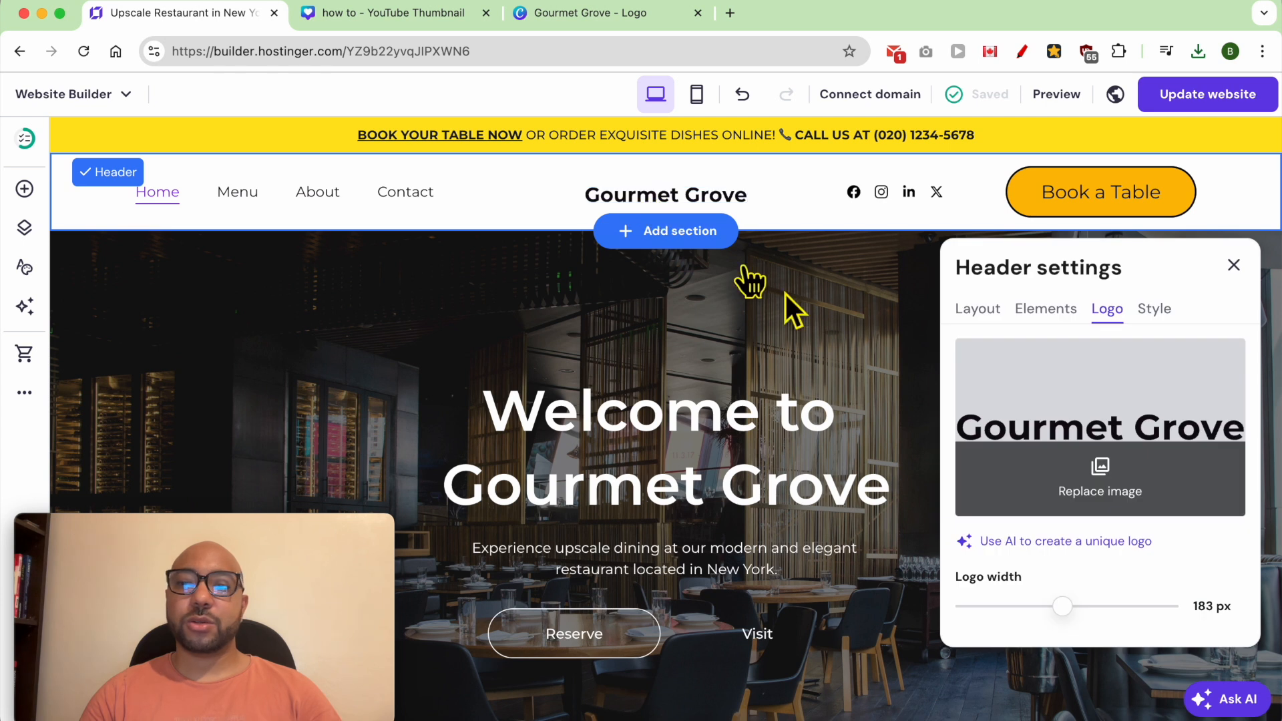
left_click(1111, 494)
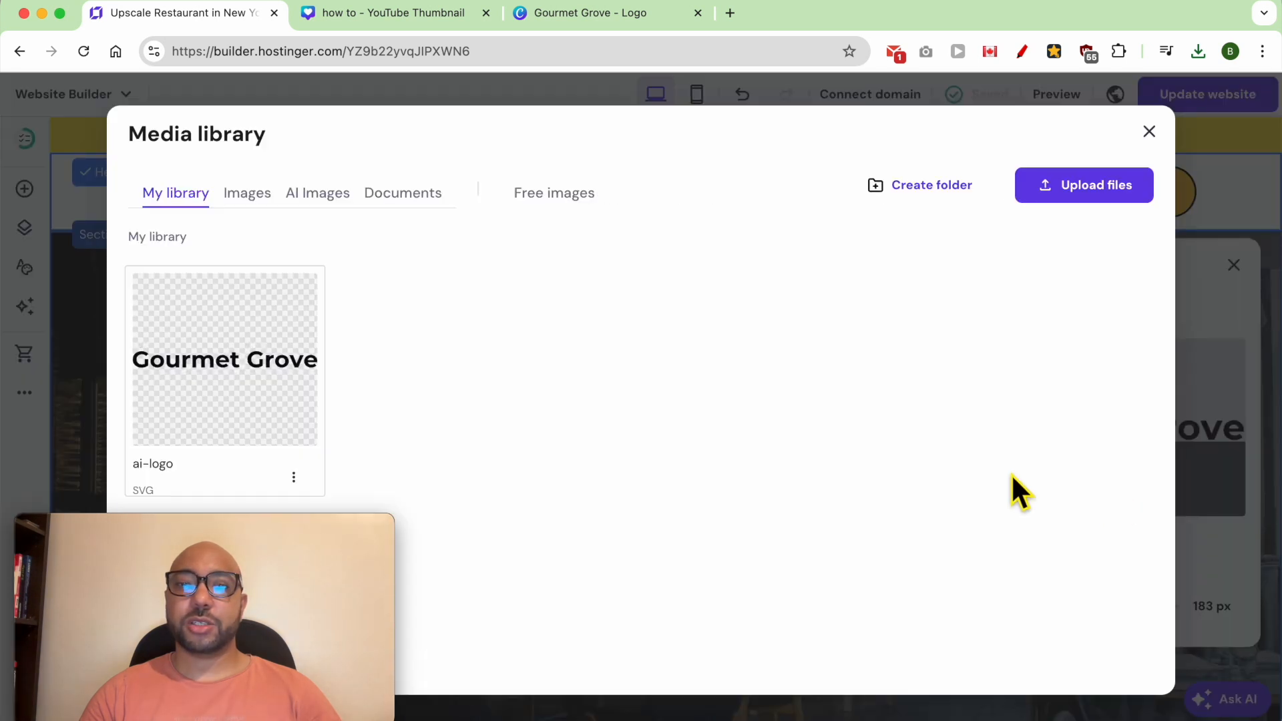
left_click(1094, 197)
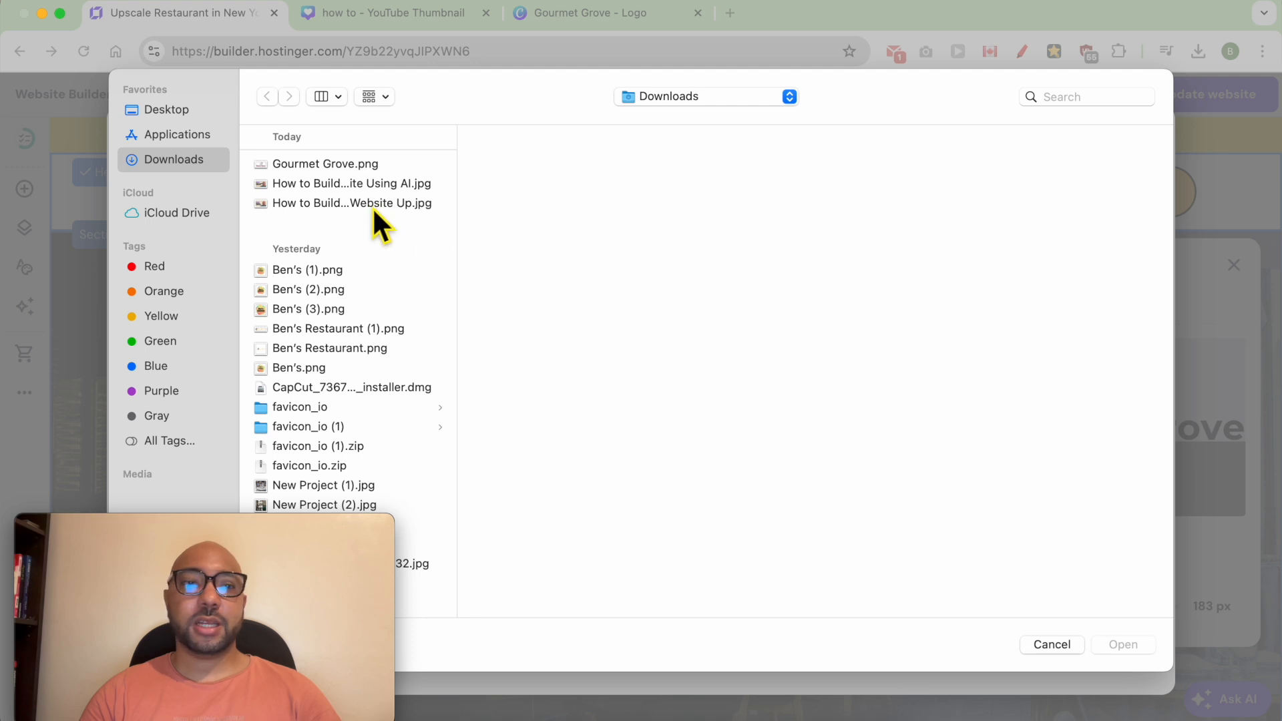
left_click(342, 164)
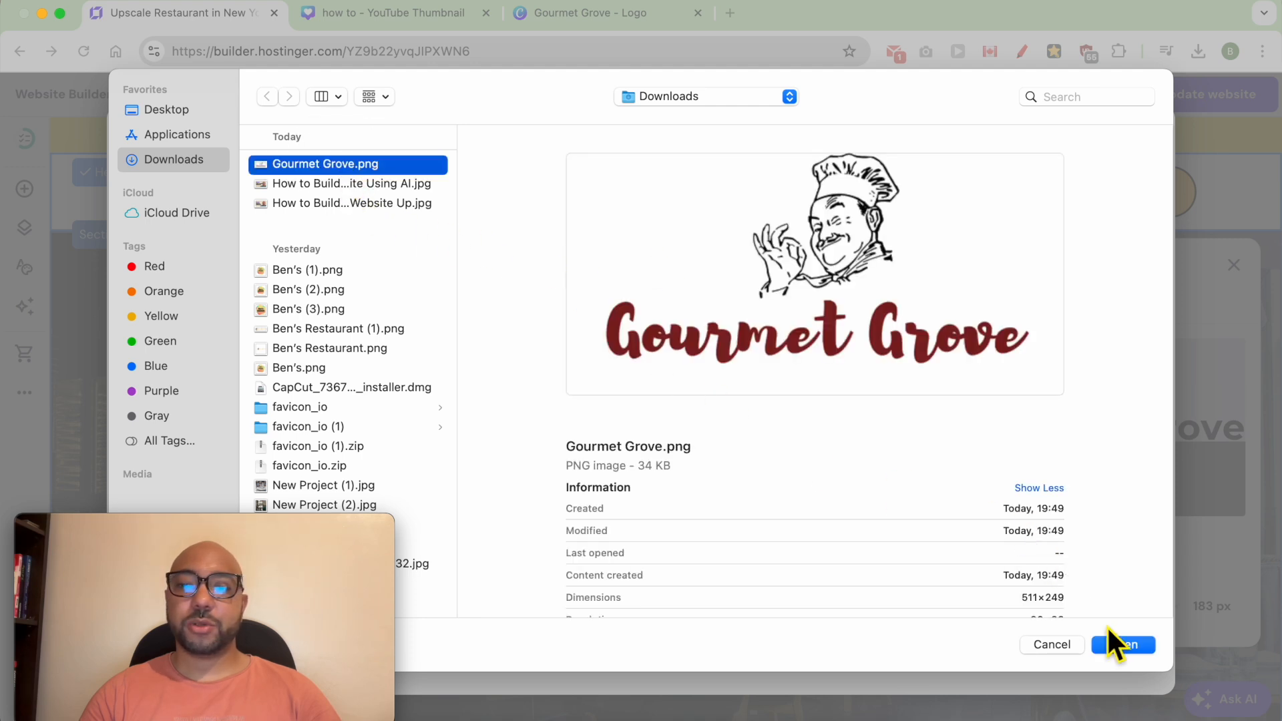
left_click(1146, 646)
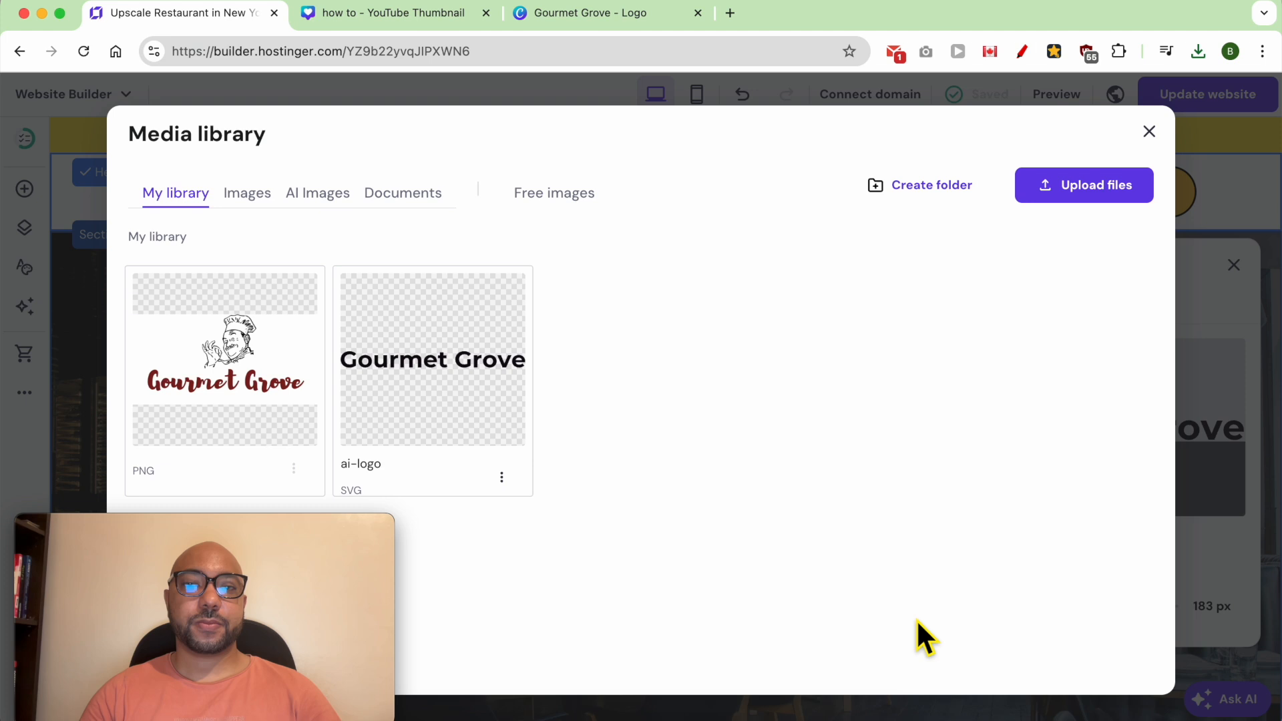
mouse_move(227, 376)
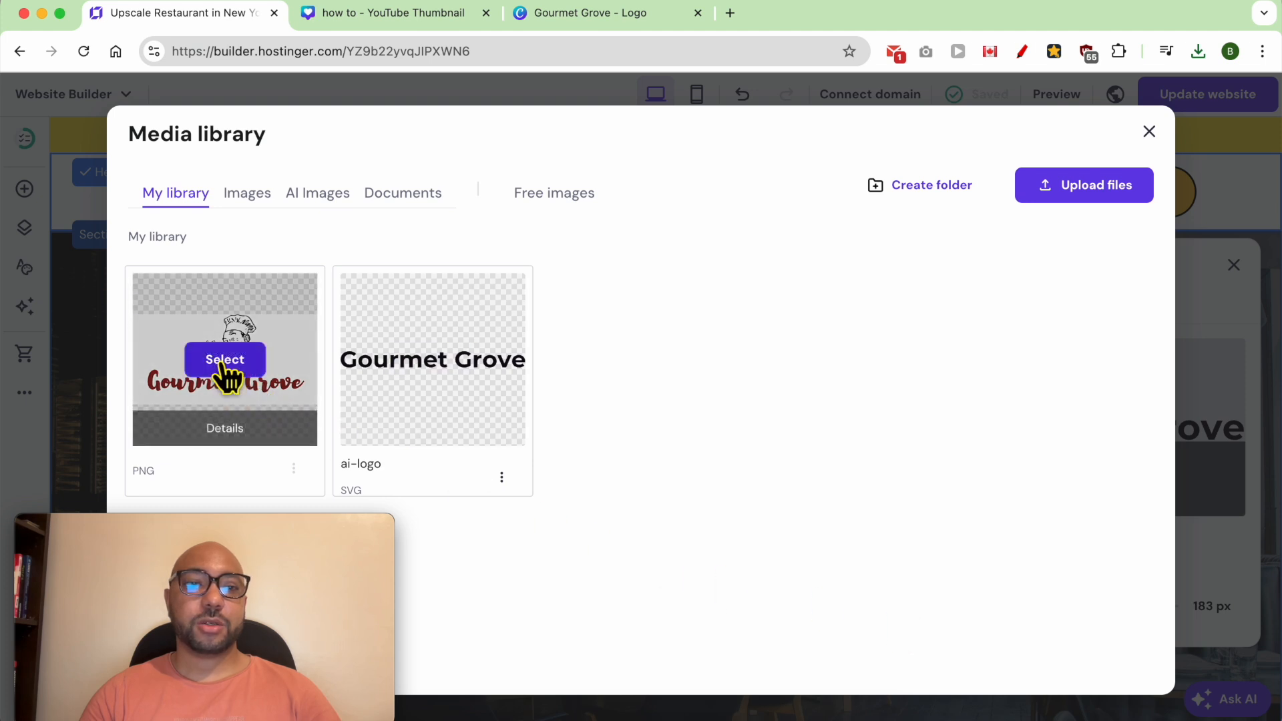
left_click(223, 363)
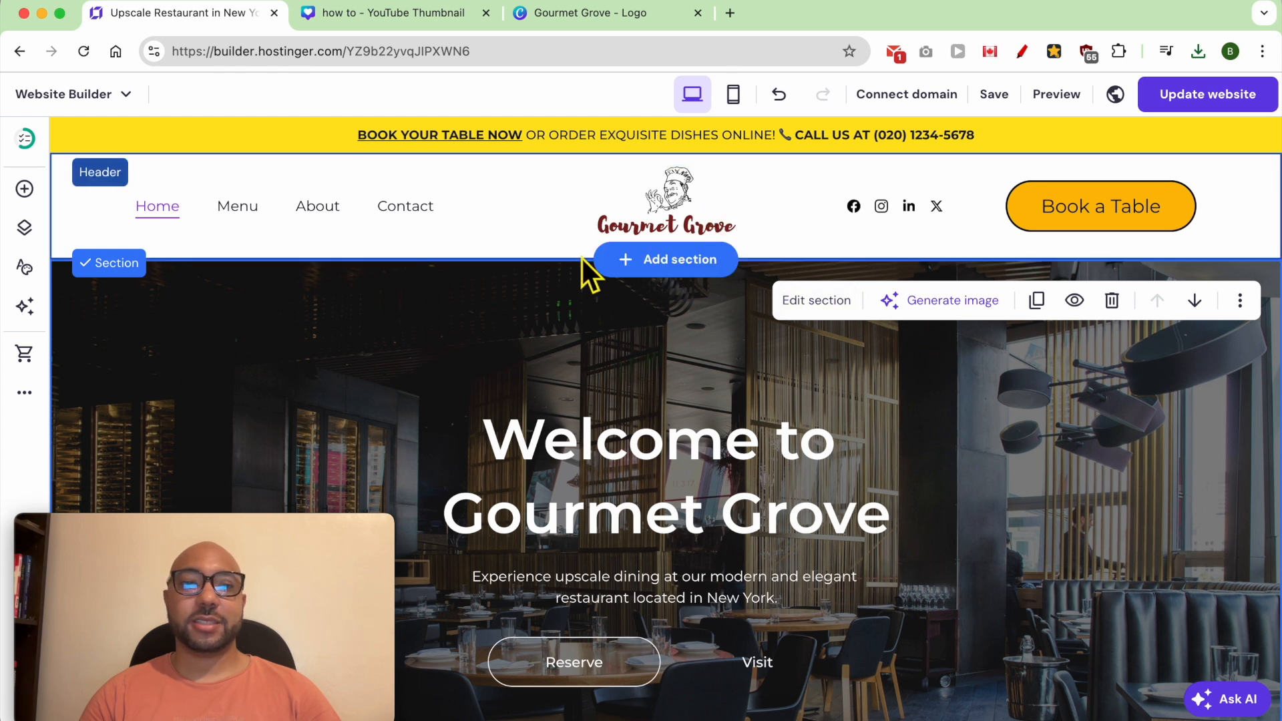
- Slightly reduce the header's height in its settings and update the website with the change
left_click(564, 233)
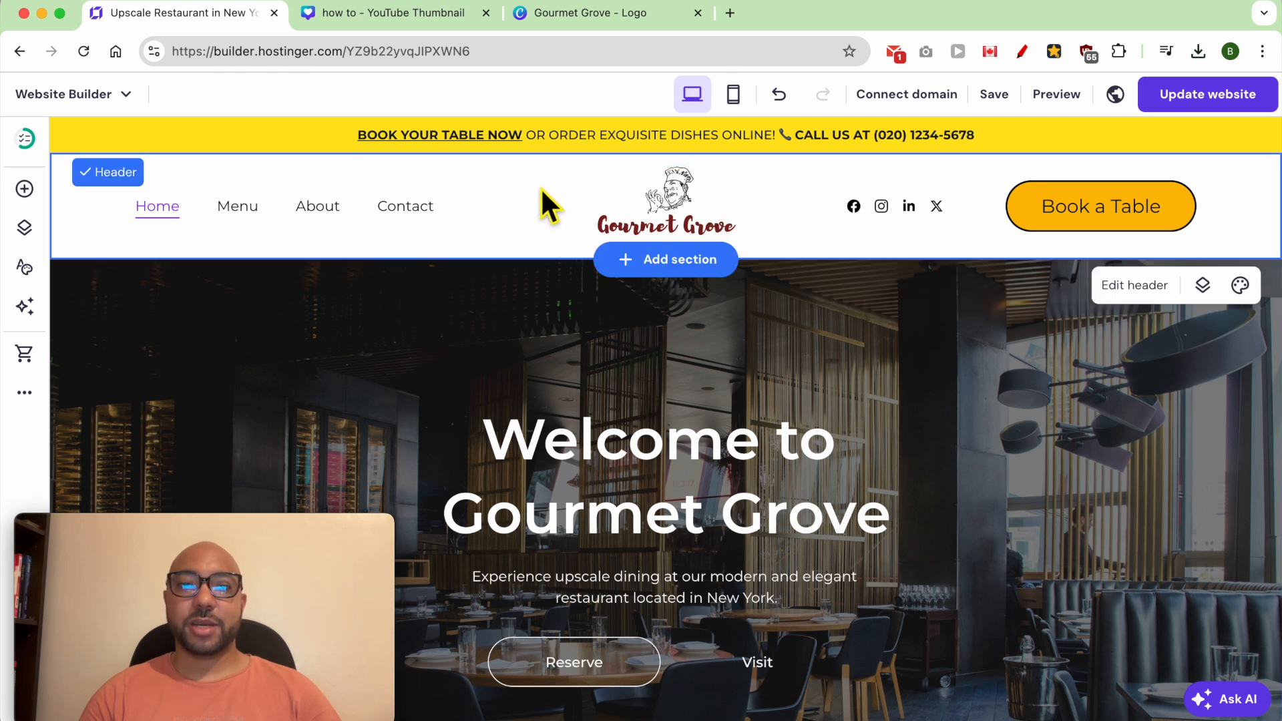
left_click(1135, 285)
left_click_drag(1005, 574, 984, 575)
left_click(902, 382)
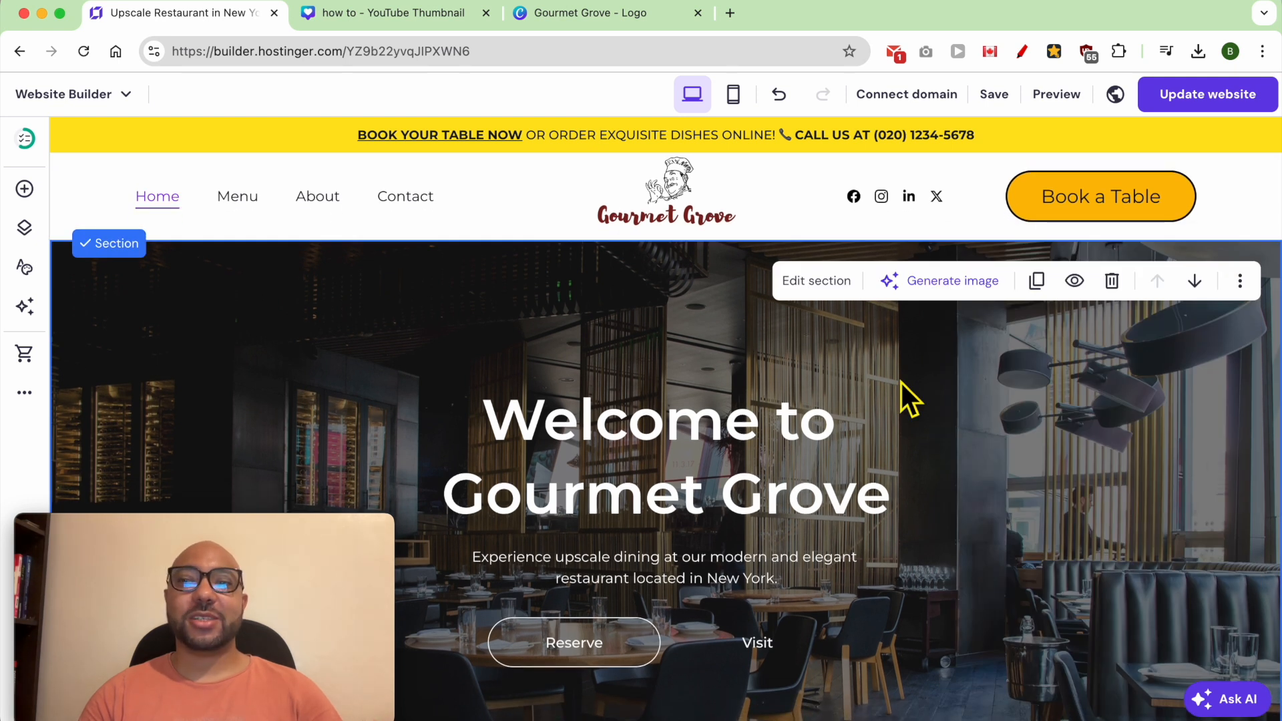
left_click(1181, 93)
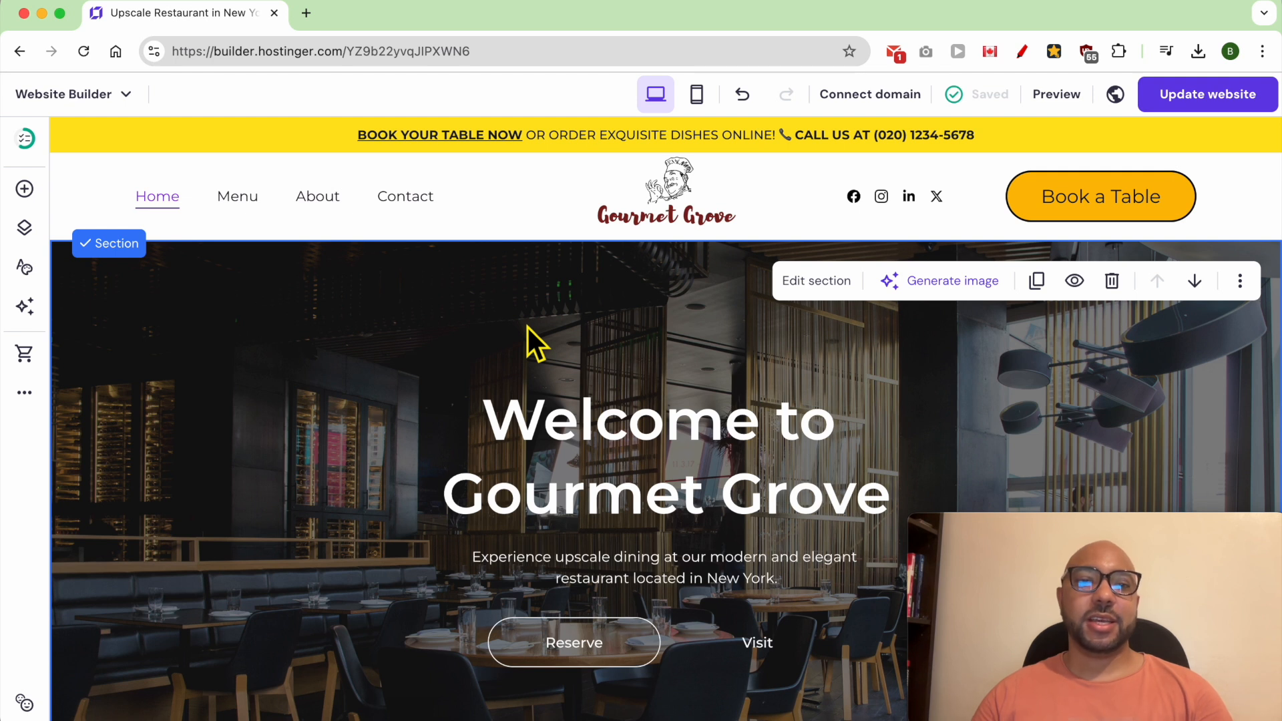
- Try a solid color background on the "Welcome to Gourmet Grove" section and return it to the image background
scroll(546, 354, "down", 3)
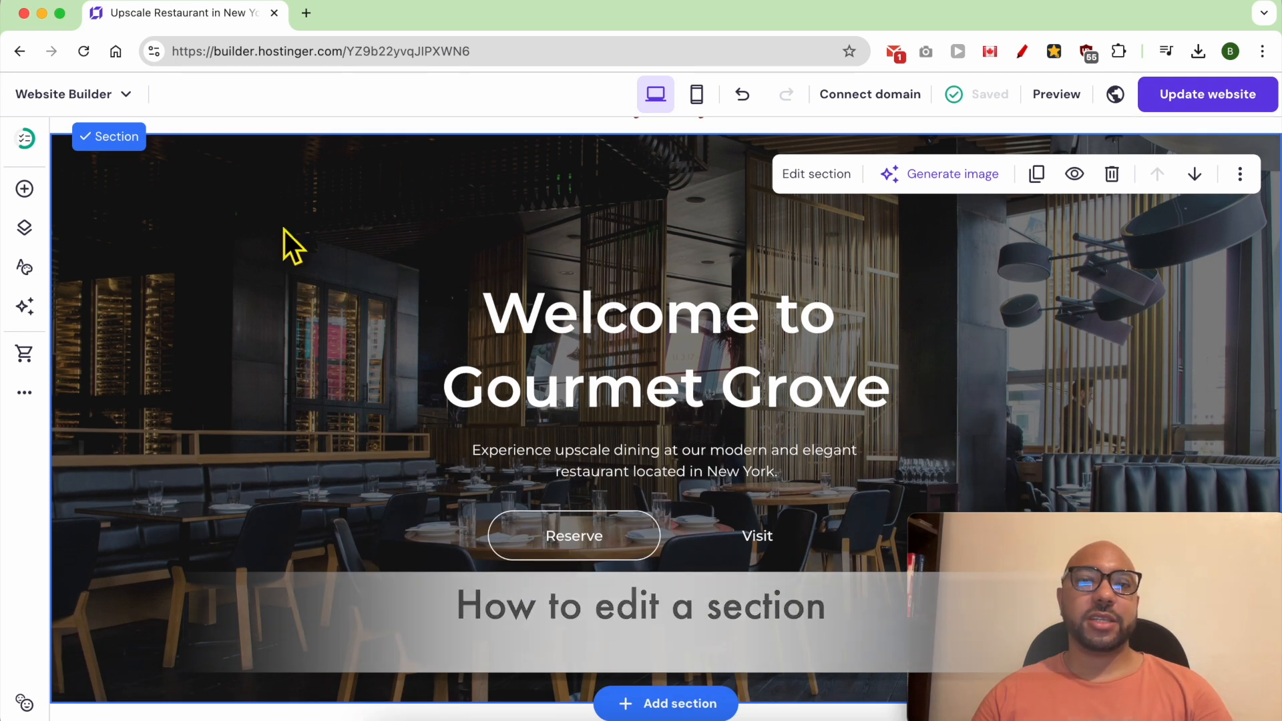
left_click(836, 181)
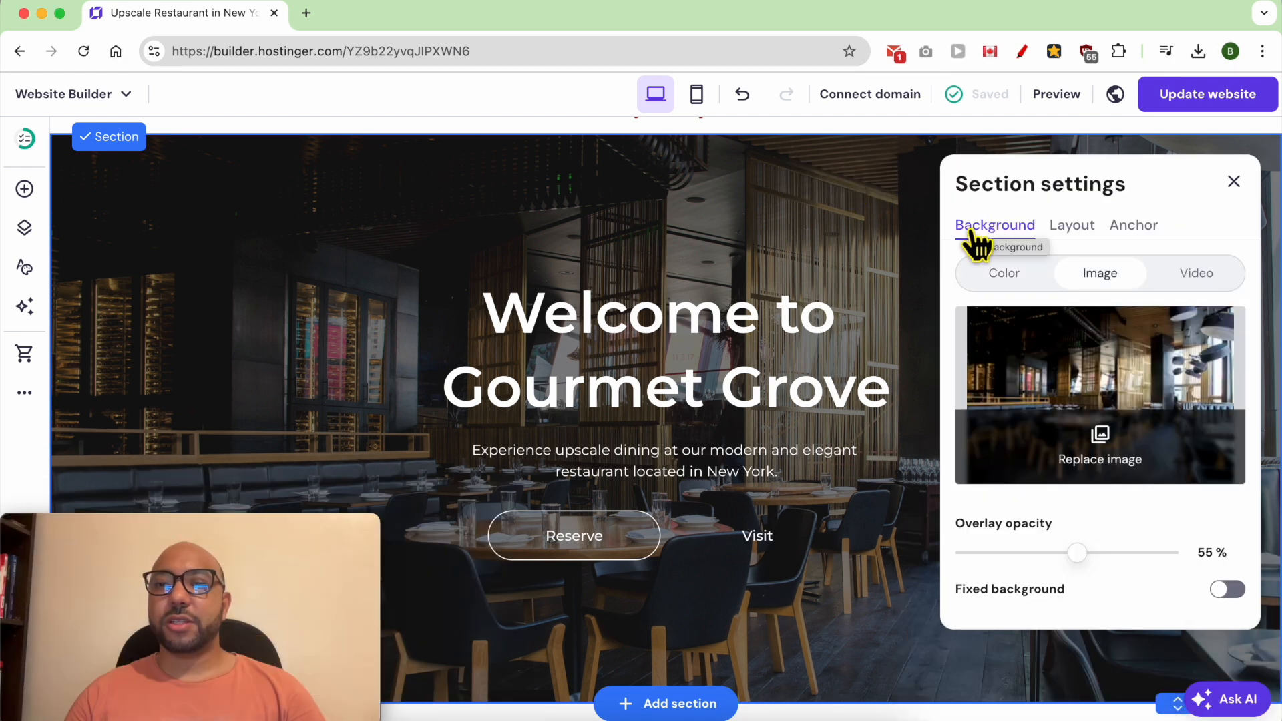
left_click(1008, 278)
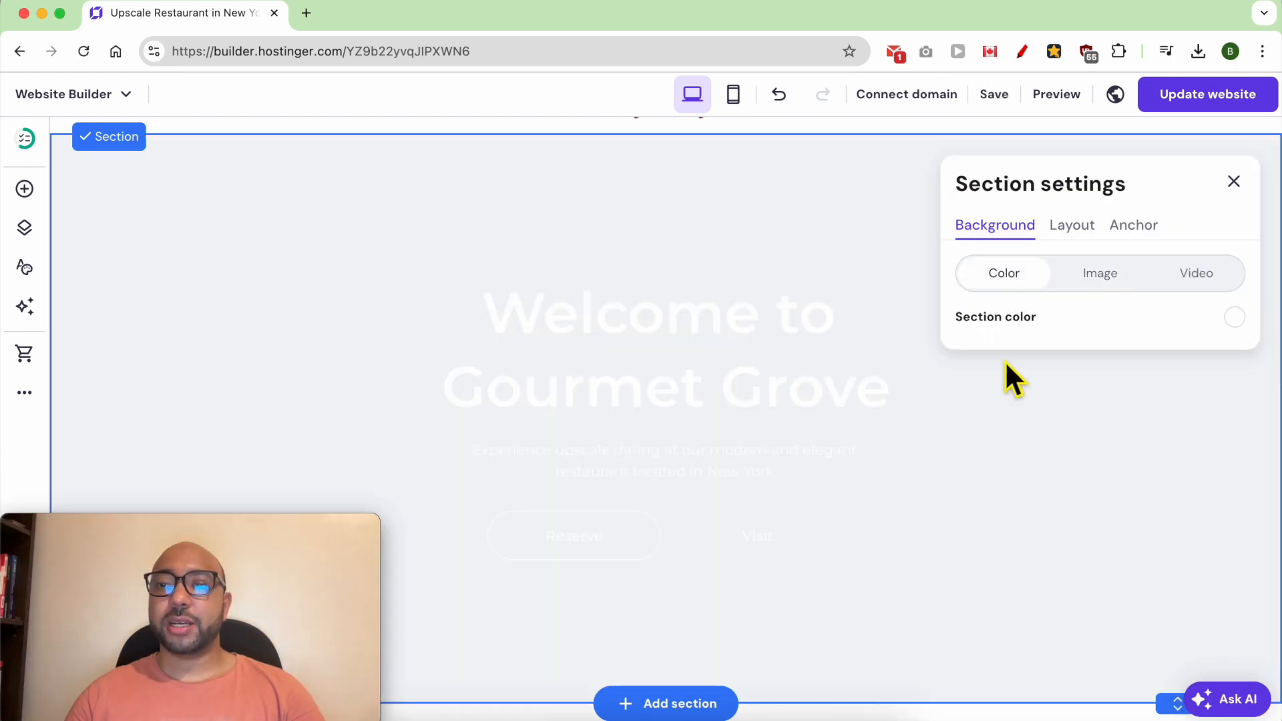
left_click(1234, 317)
left_click(796, 305)
left_click(778, 298)
left_click(835, 289)
left_click(1116, 279)
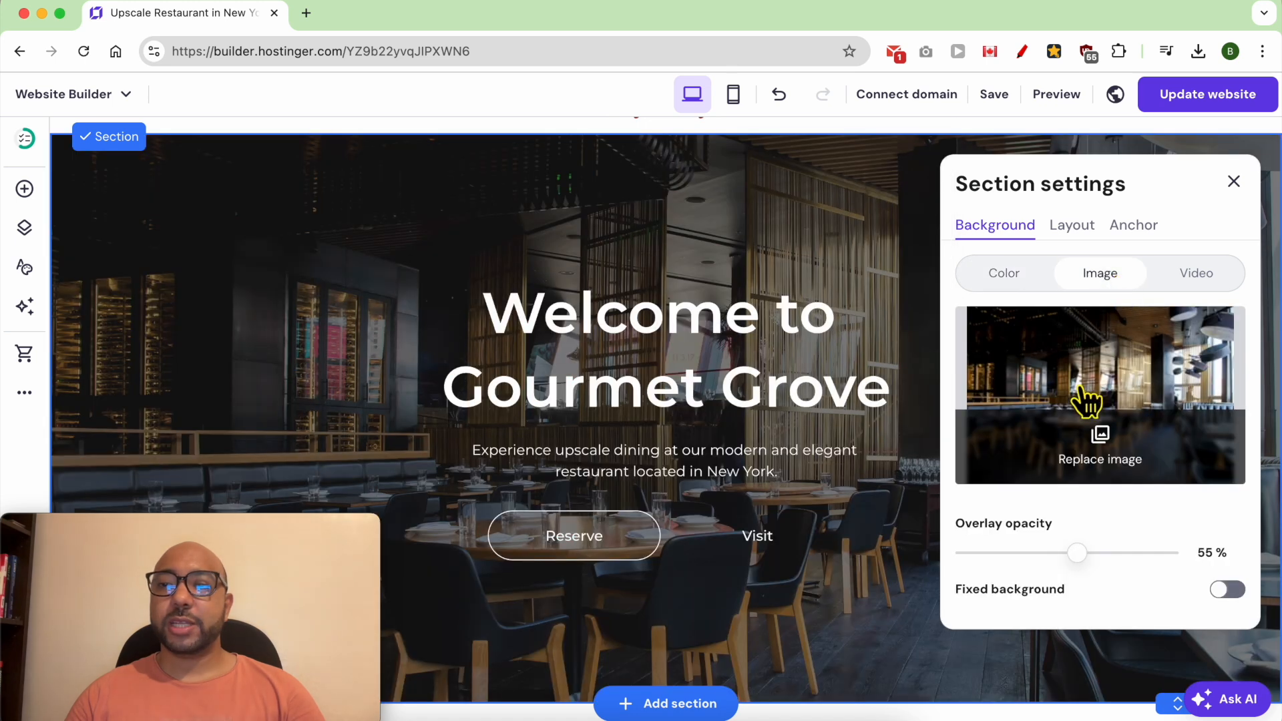
- View the media library's free images and file upload option for replacing the section's background image, leaving the image in place
left_click(1109, 454)
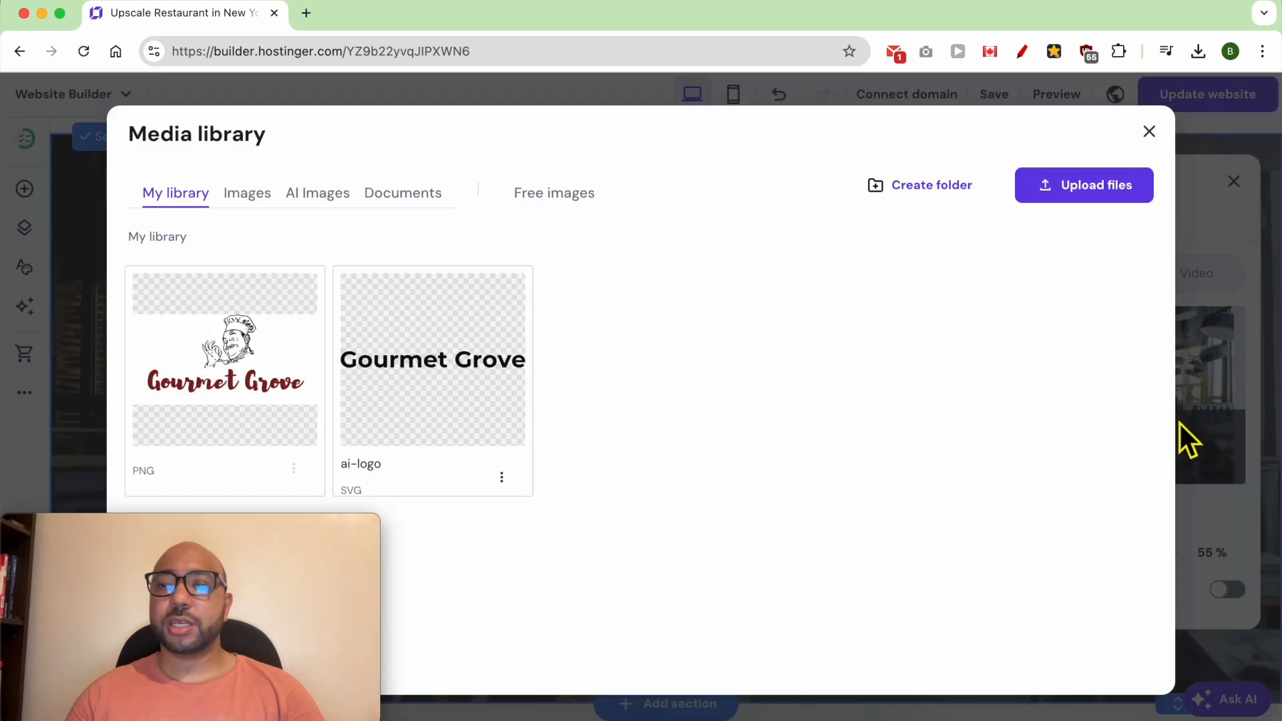
left_click(572, 195)
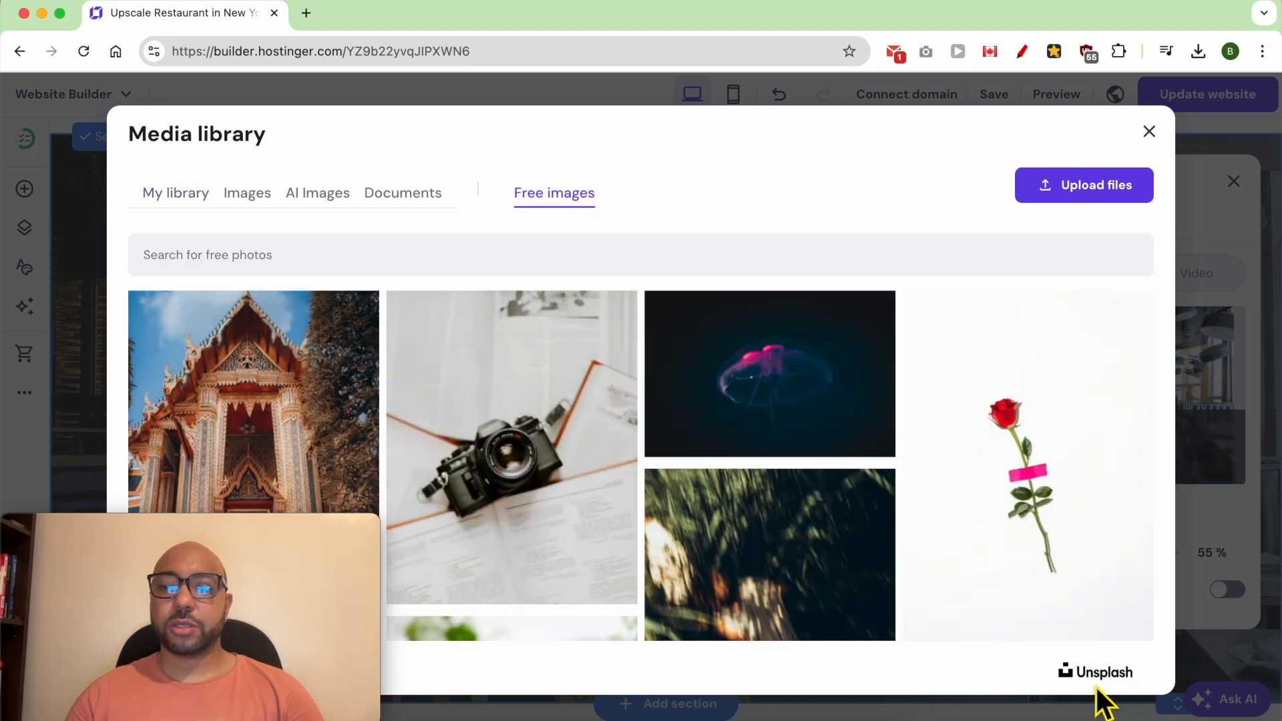
left_click(1076, 193)
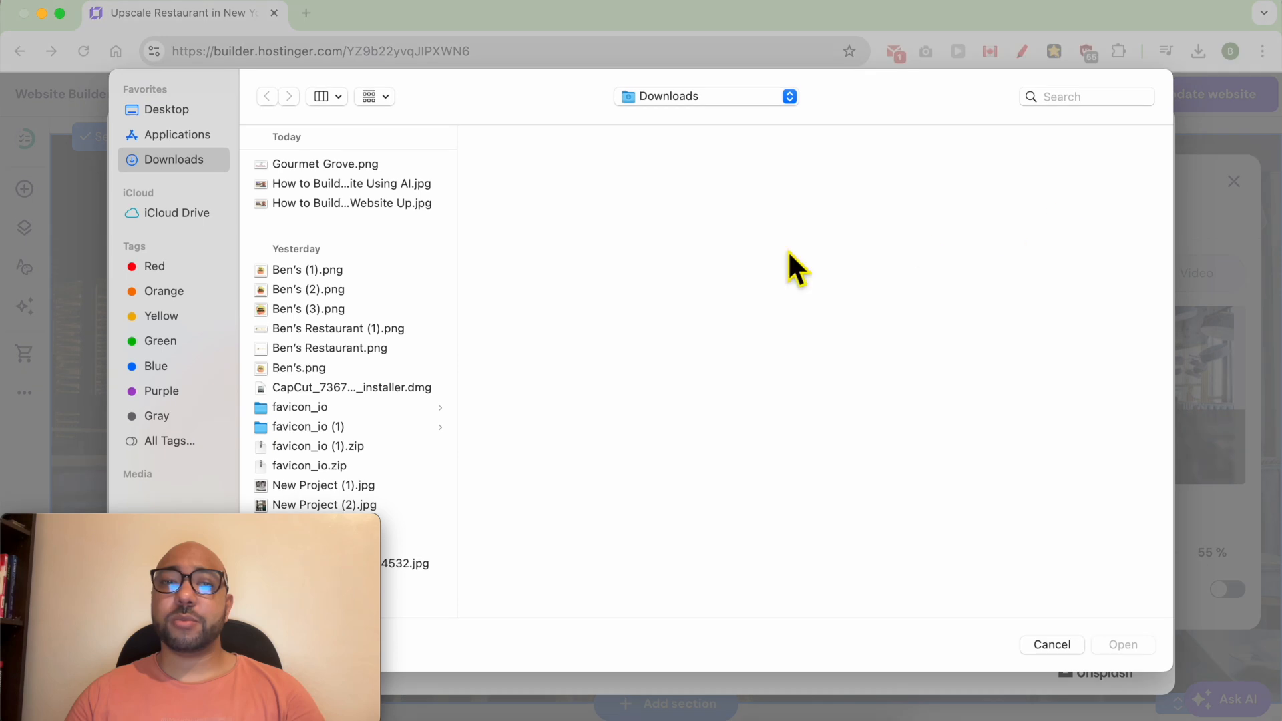
left_click(1051, 644)
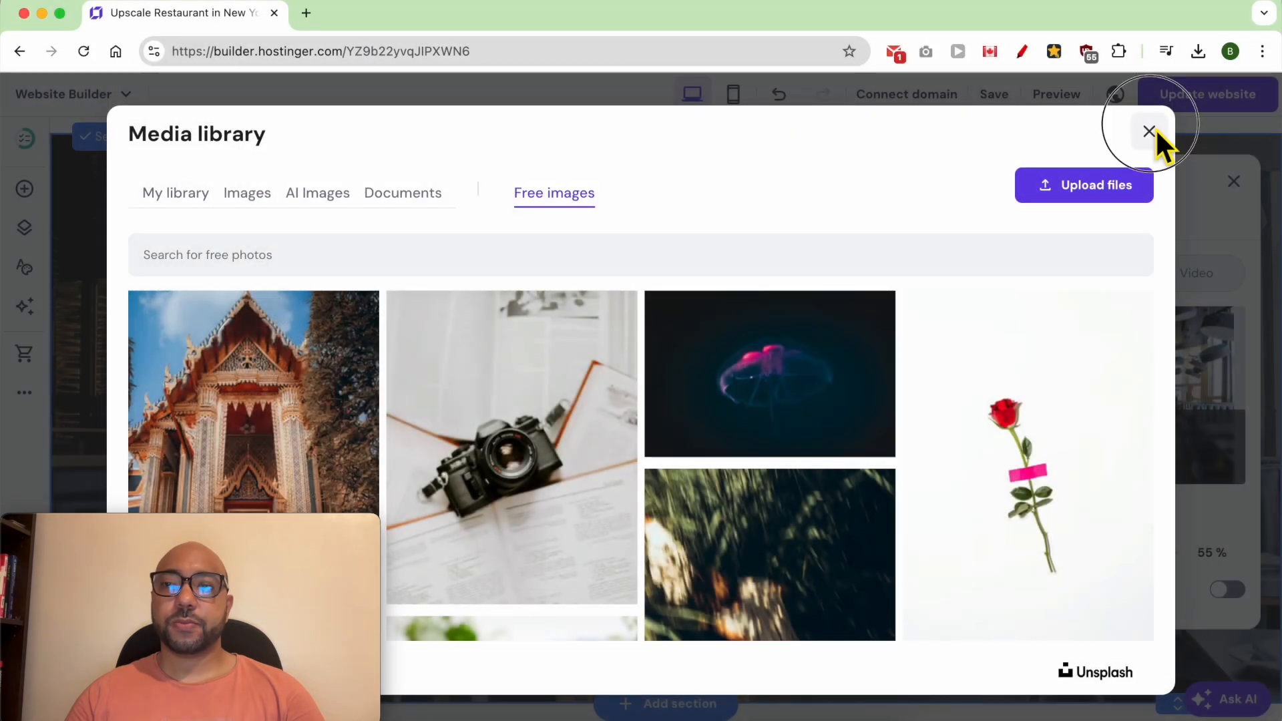
left_click(1149, 134)
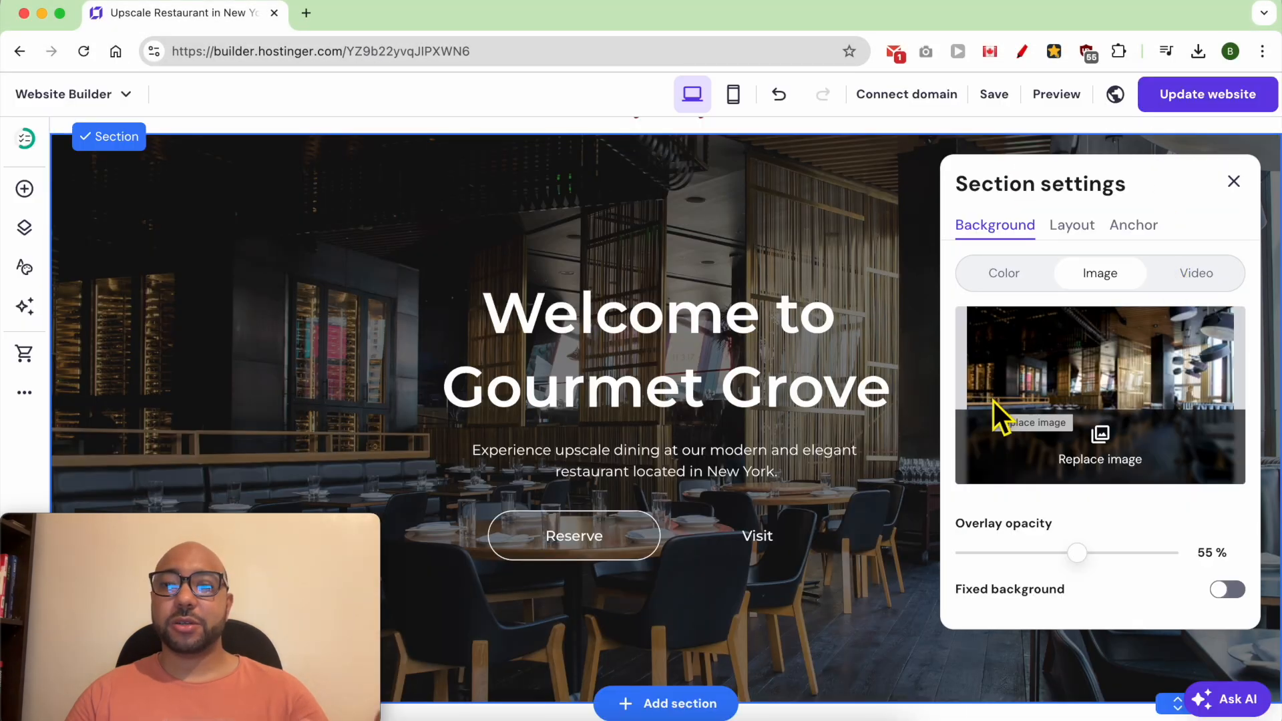
- Switch the welcome section's background to the default video and set its overlay opacity to about 44%
left_click(1199, 279)
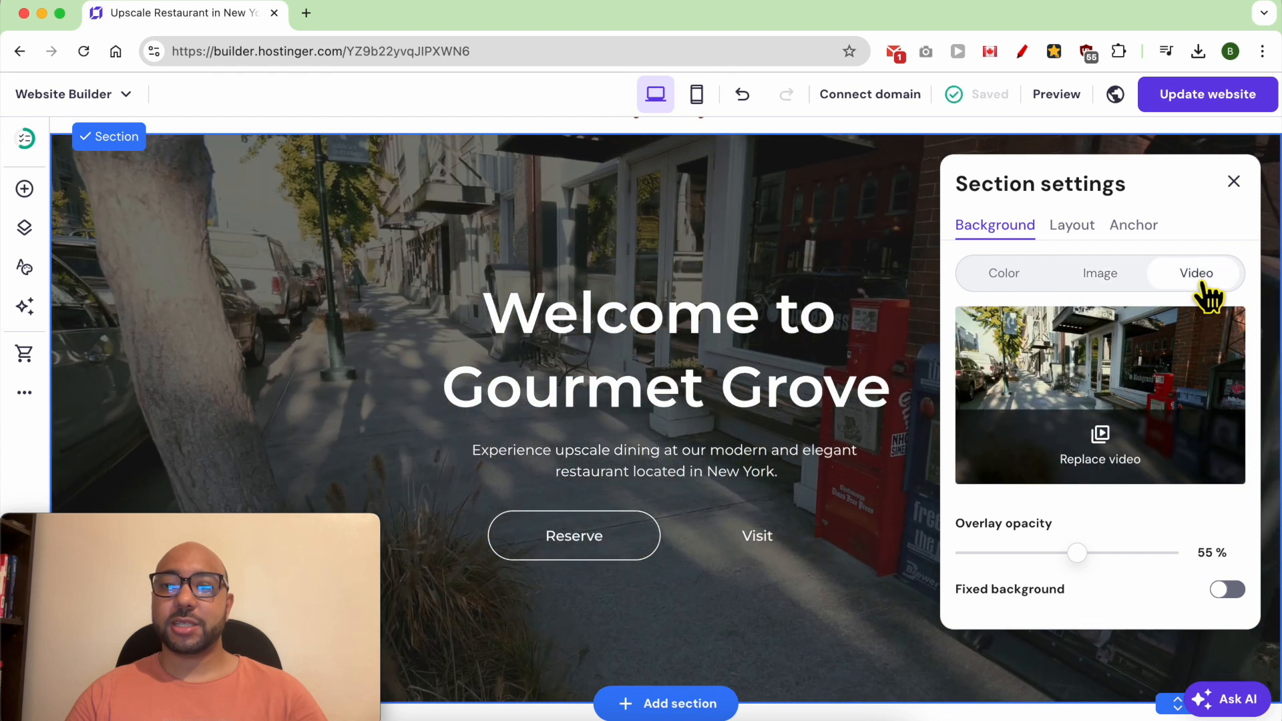
left_click(1113, 475)
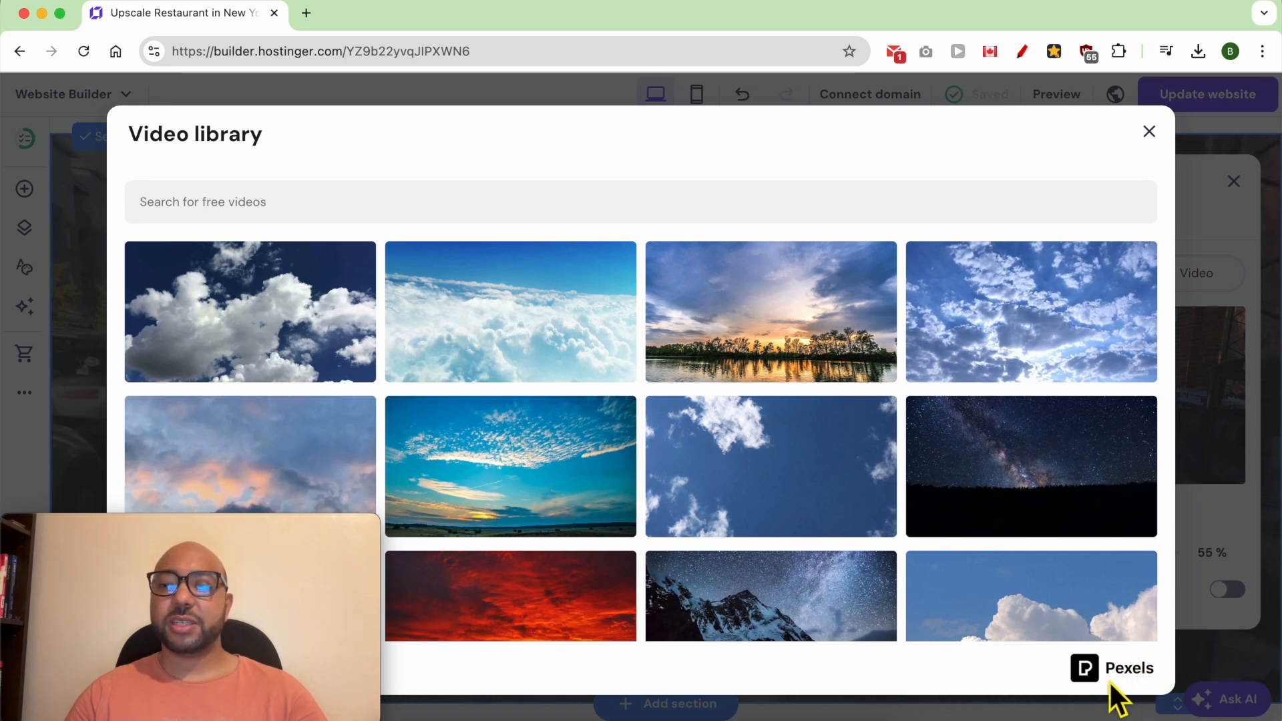
left_click(1148, 132)
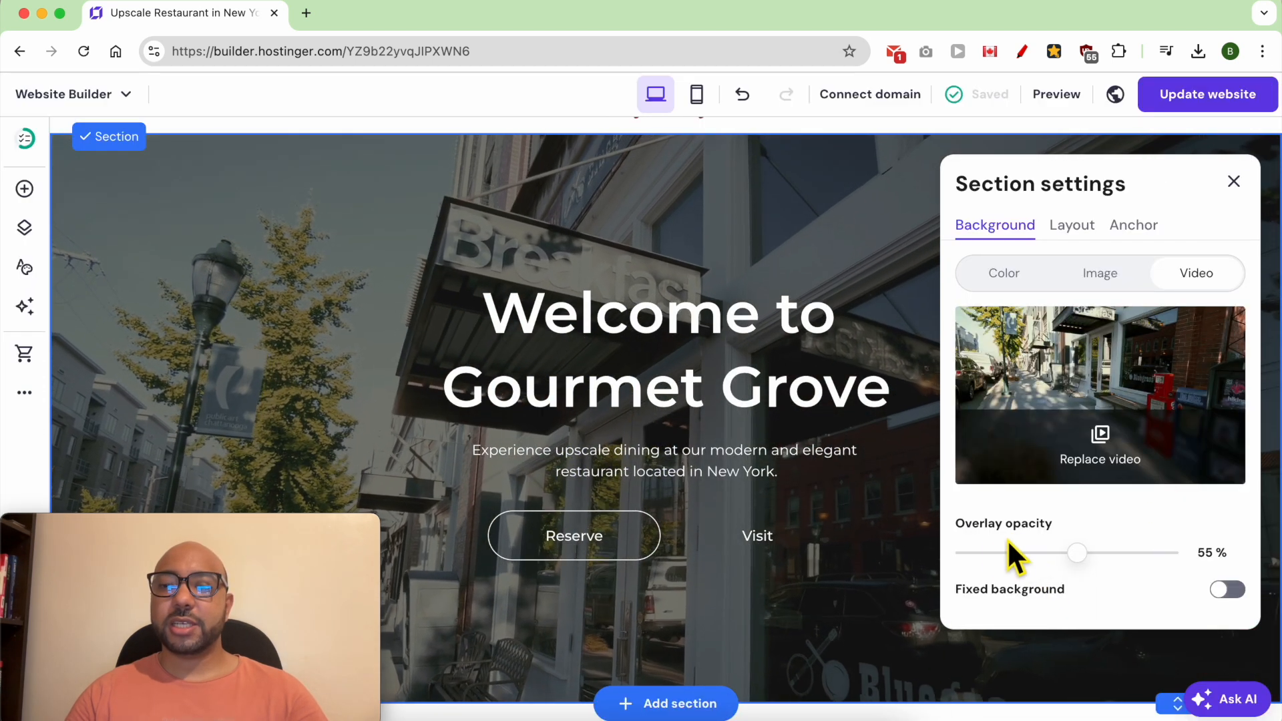
left_click_drag(1090, 563, 1135, 578)
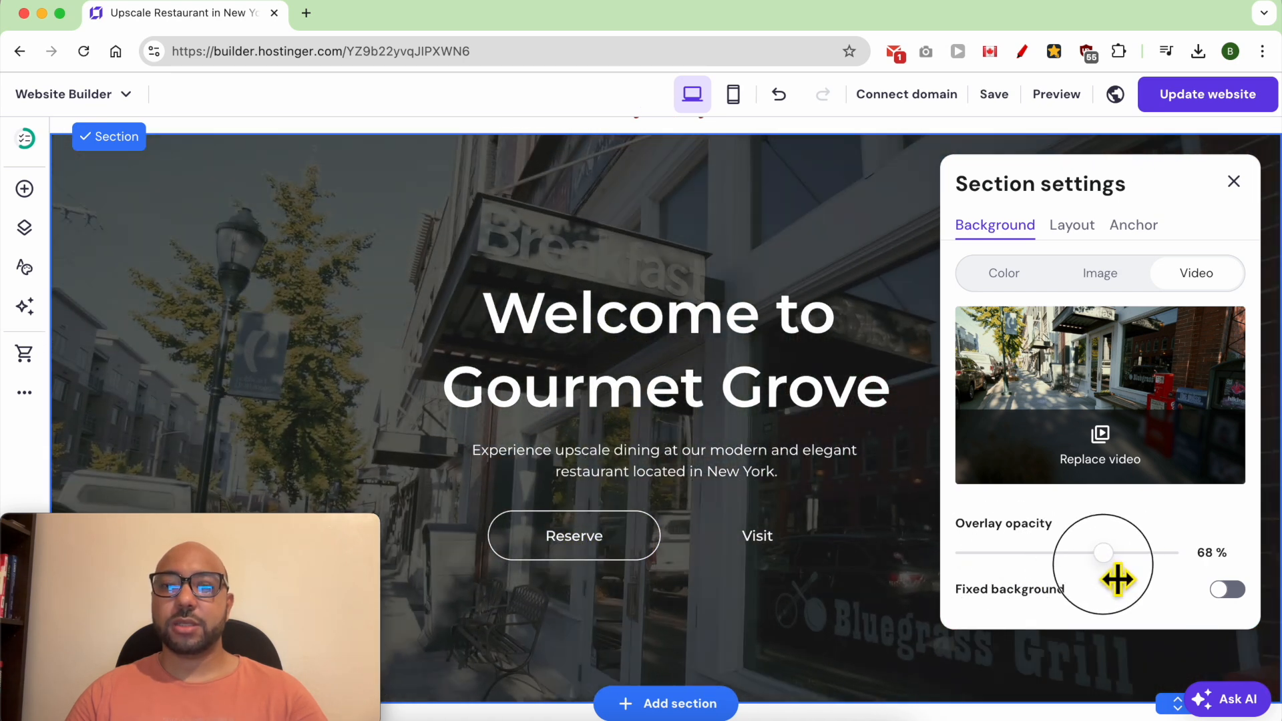
left_click_drag(1087, 578, 1067, 566)
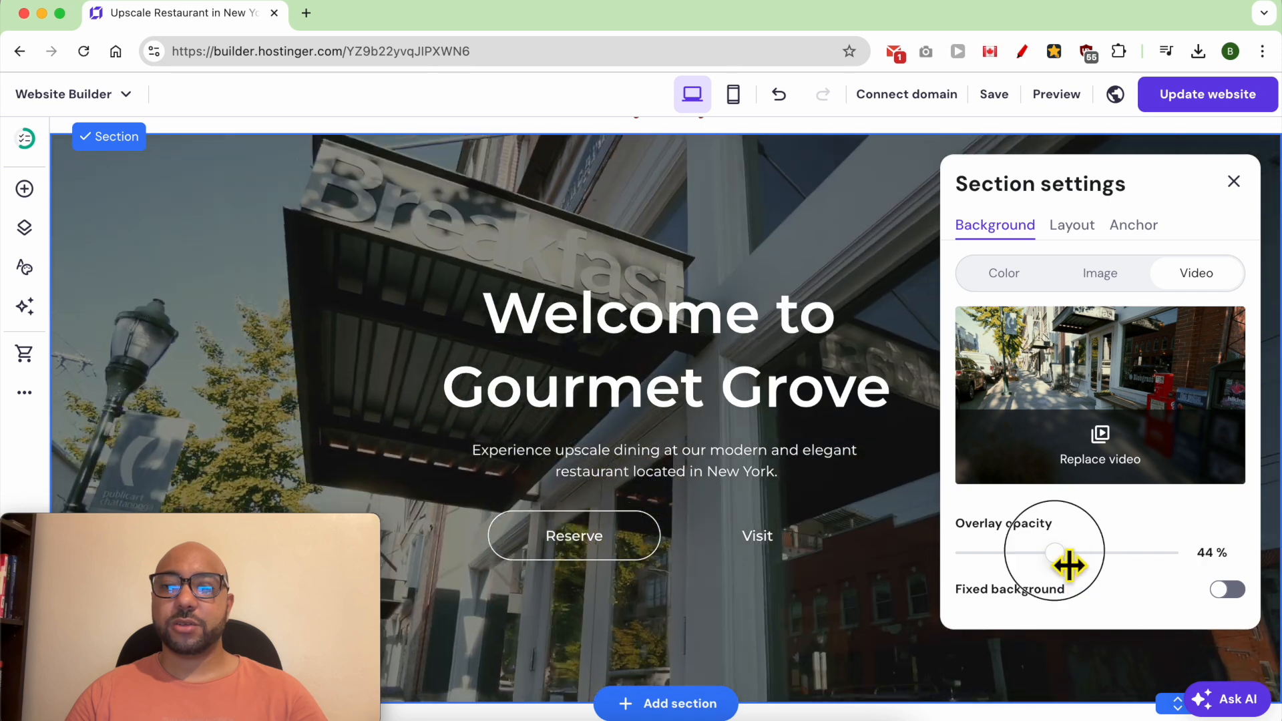
left_click(868, 580)
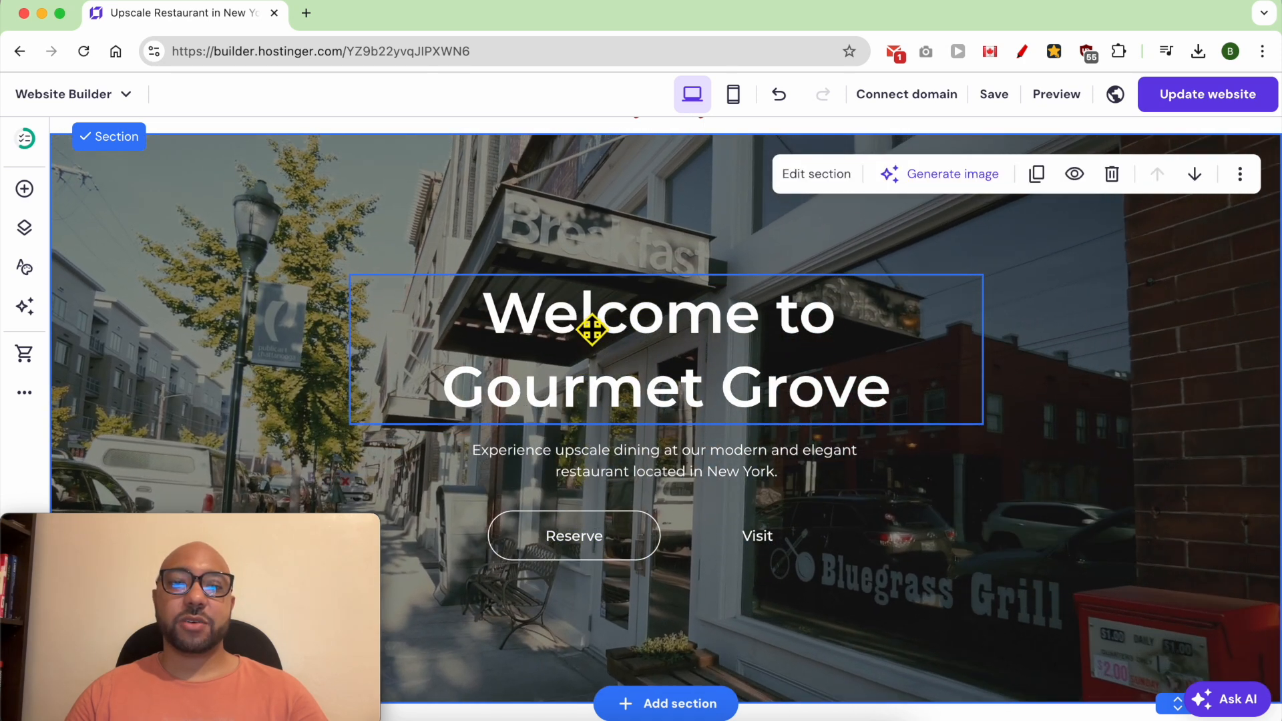
- Open the "Welcome to Gourmet Grove" heading for text editing, keep its wording, and move it slightly up and to the left
left_click(588, 328)
left_click(586, 327)
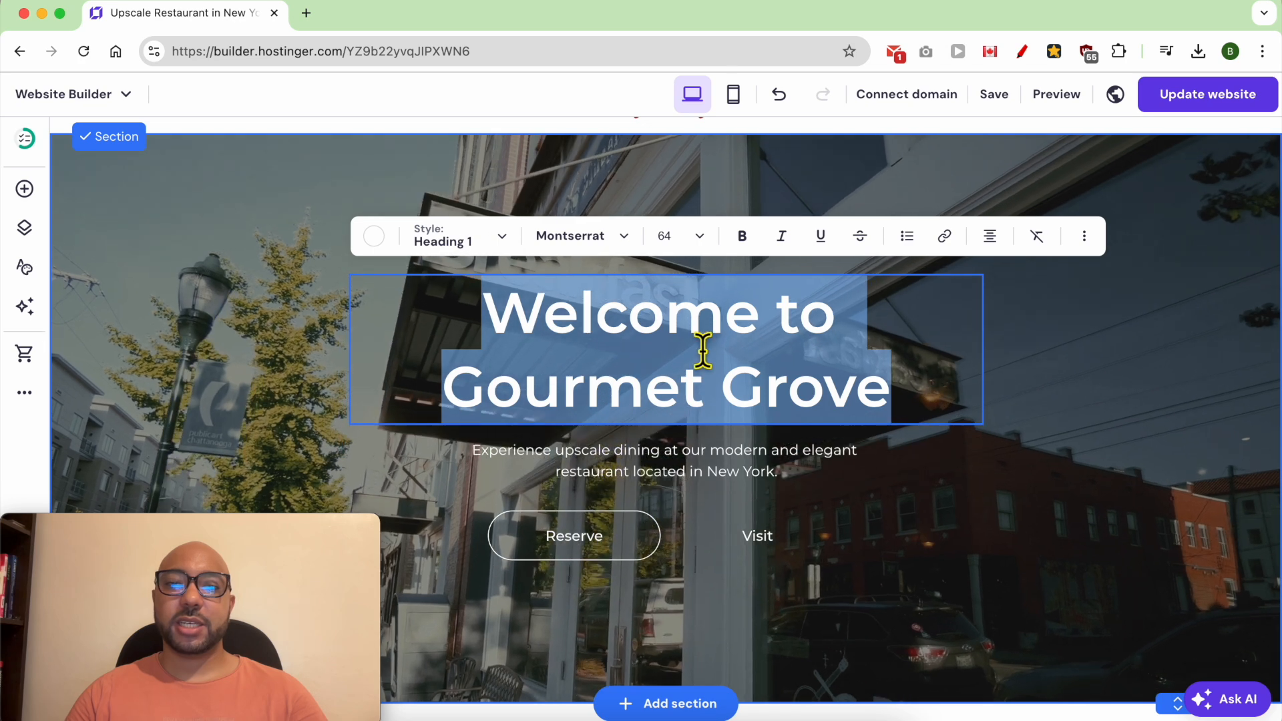
double_click(651, 326)
type("Welcome")
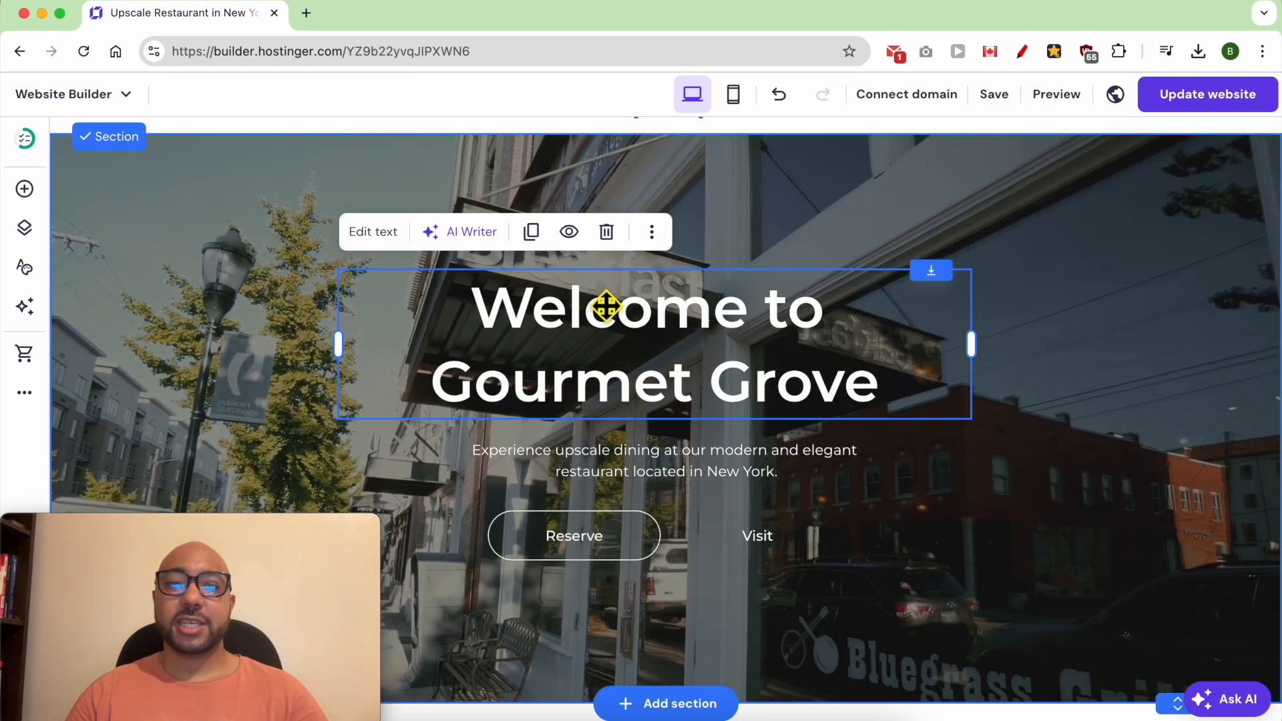
left_click_drag(605, 307, 581, 295)
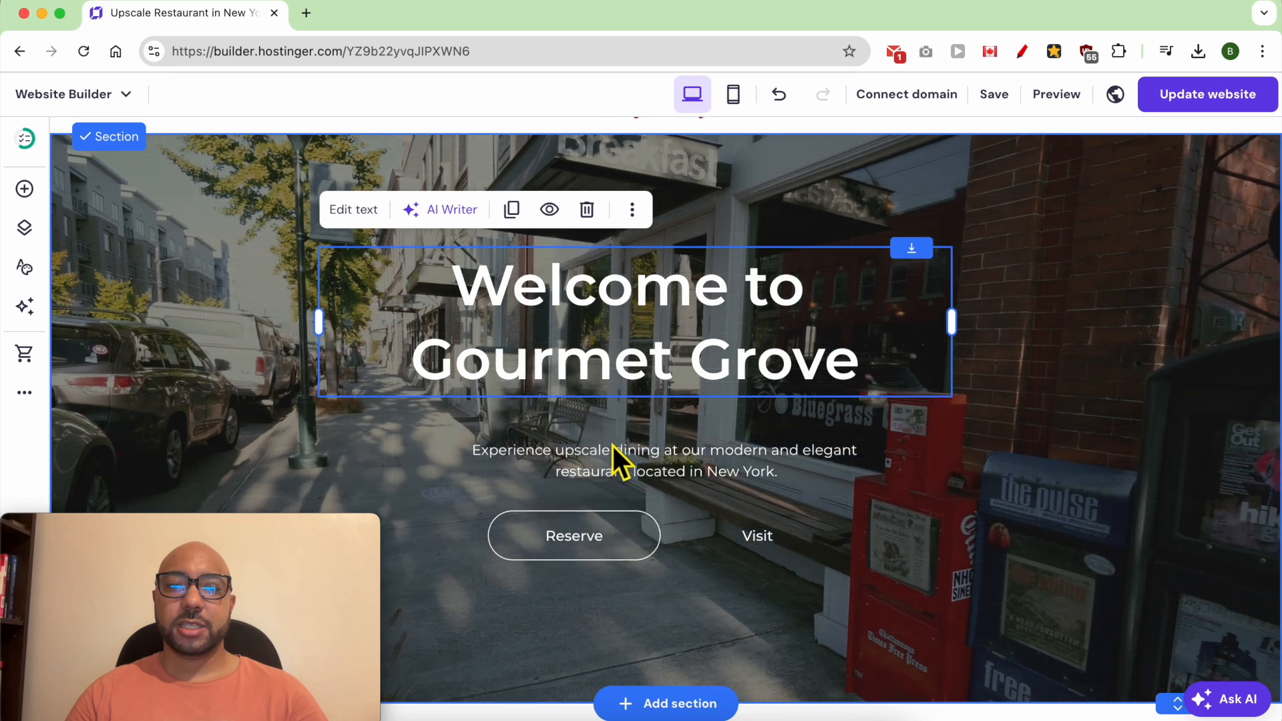
- Examine the text color, style, font and size options for the "Experience upscale dining" paragraph in the hero section
left_click(626, 471)
left_click(607, 472)
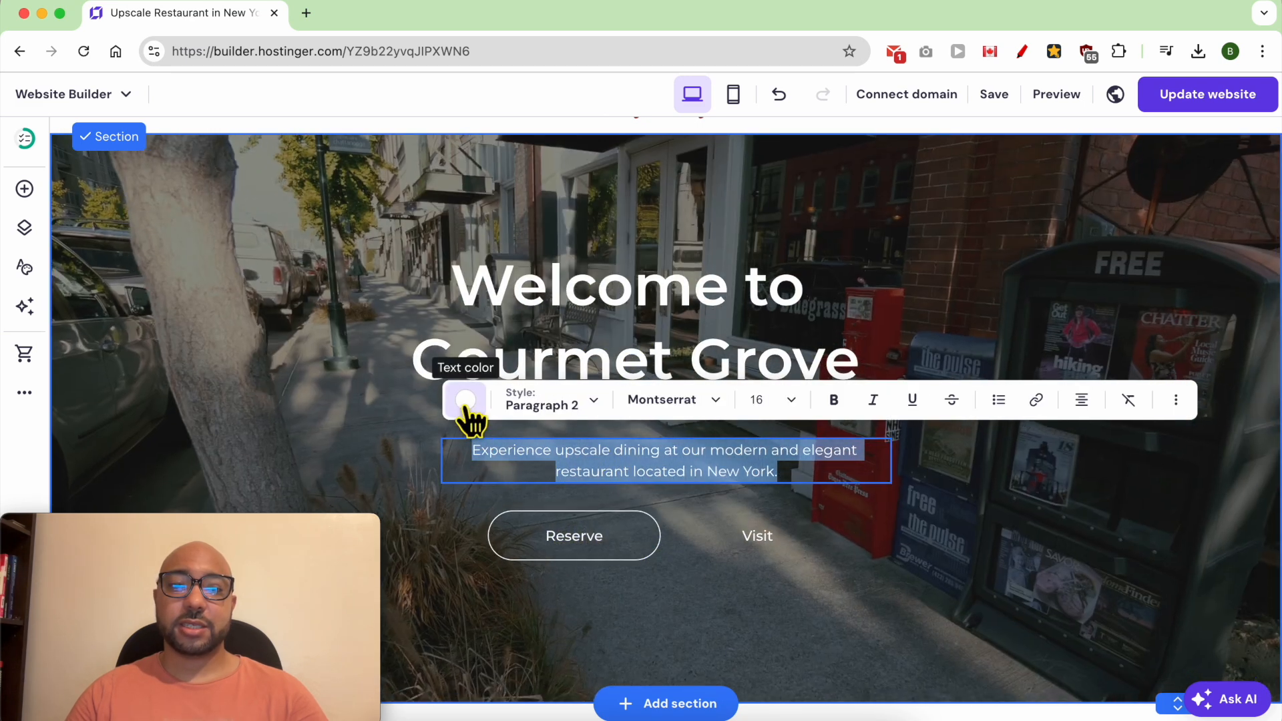
left_click(465, 400)
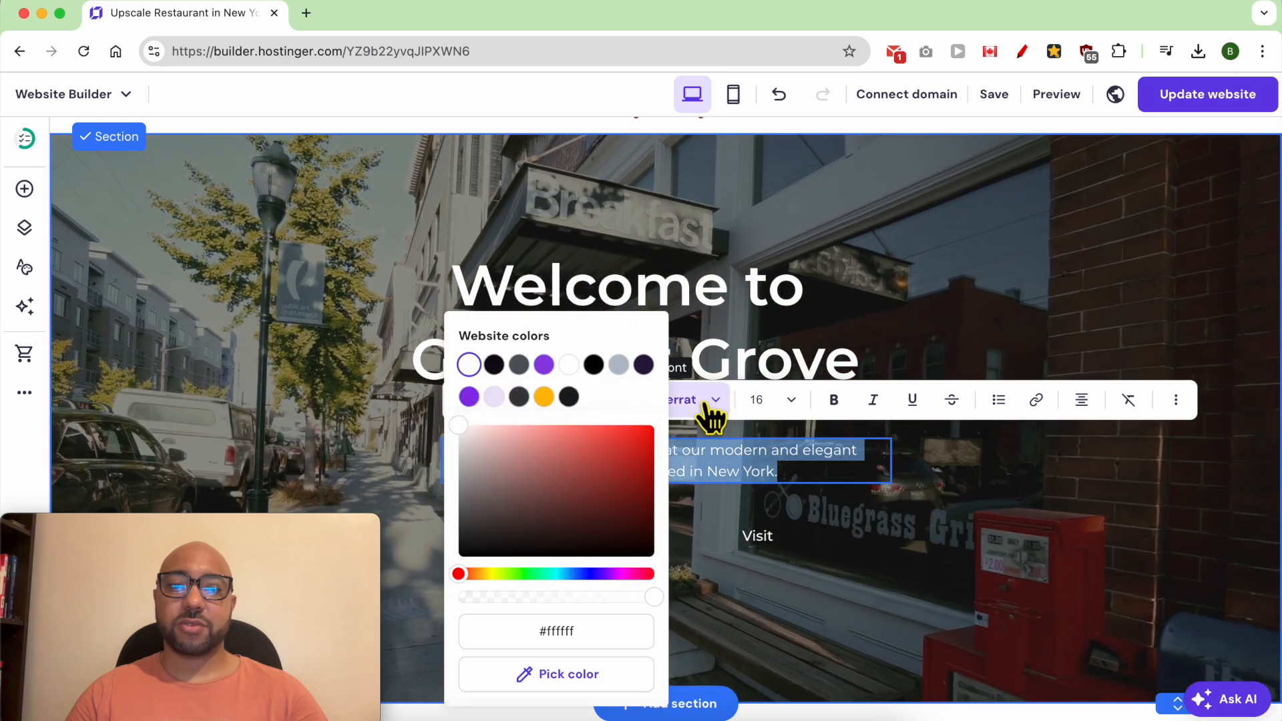
left_click(470, 364)
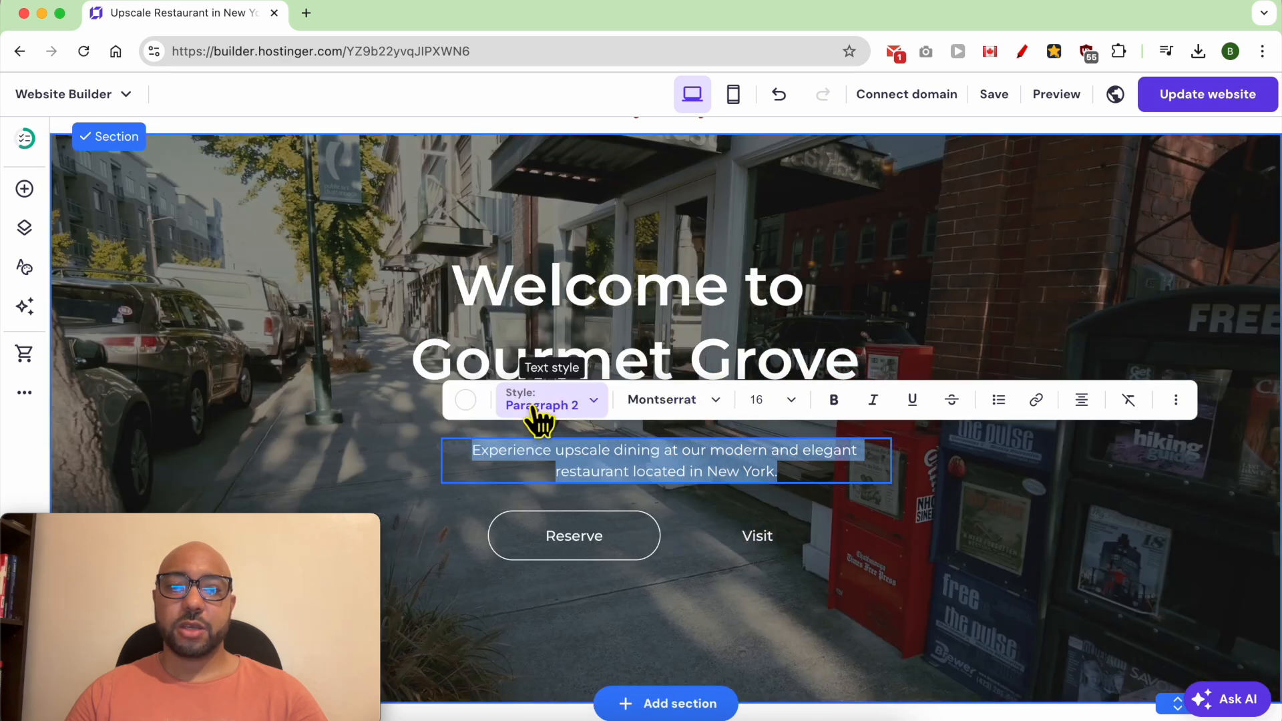
left_click(537, 410)
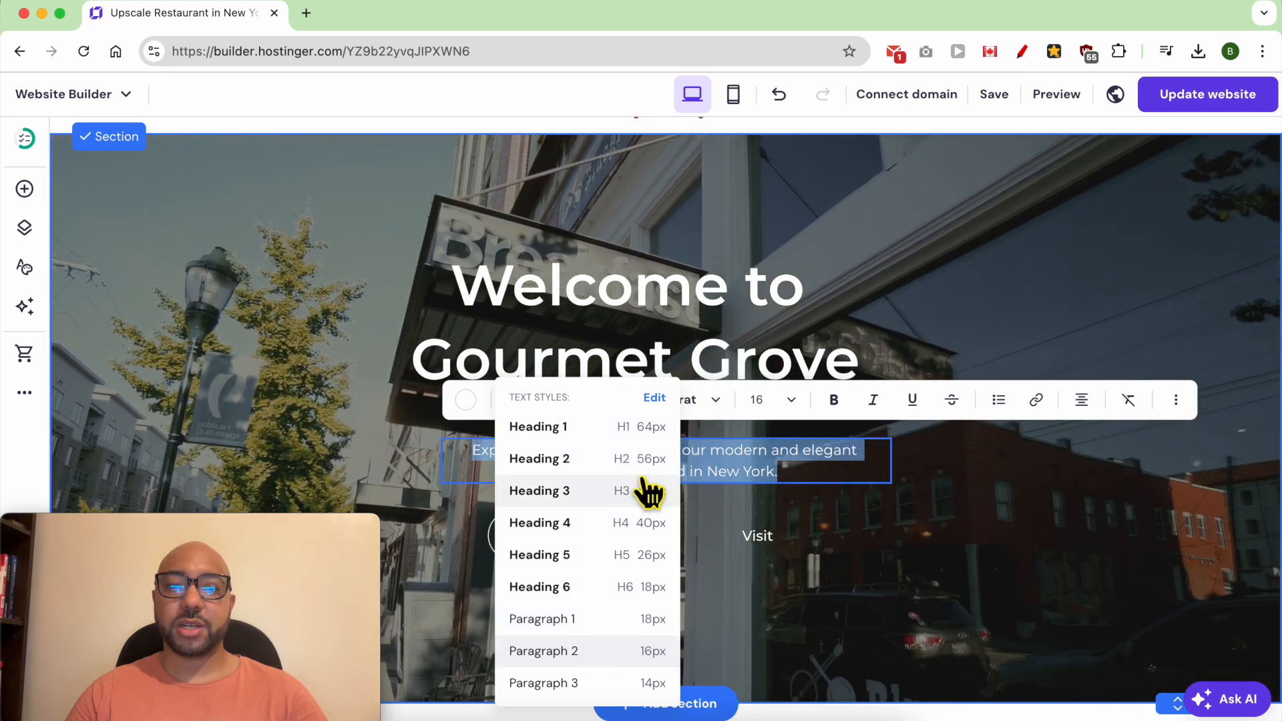
left_click(725, 413)
left_click(669, 406)
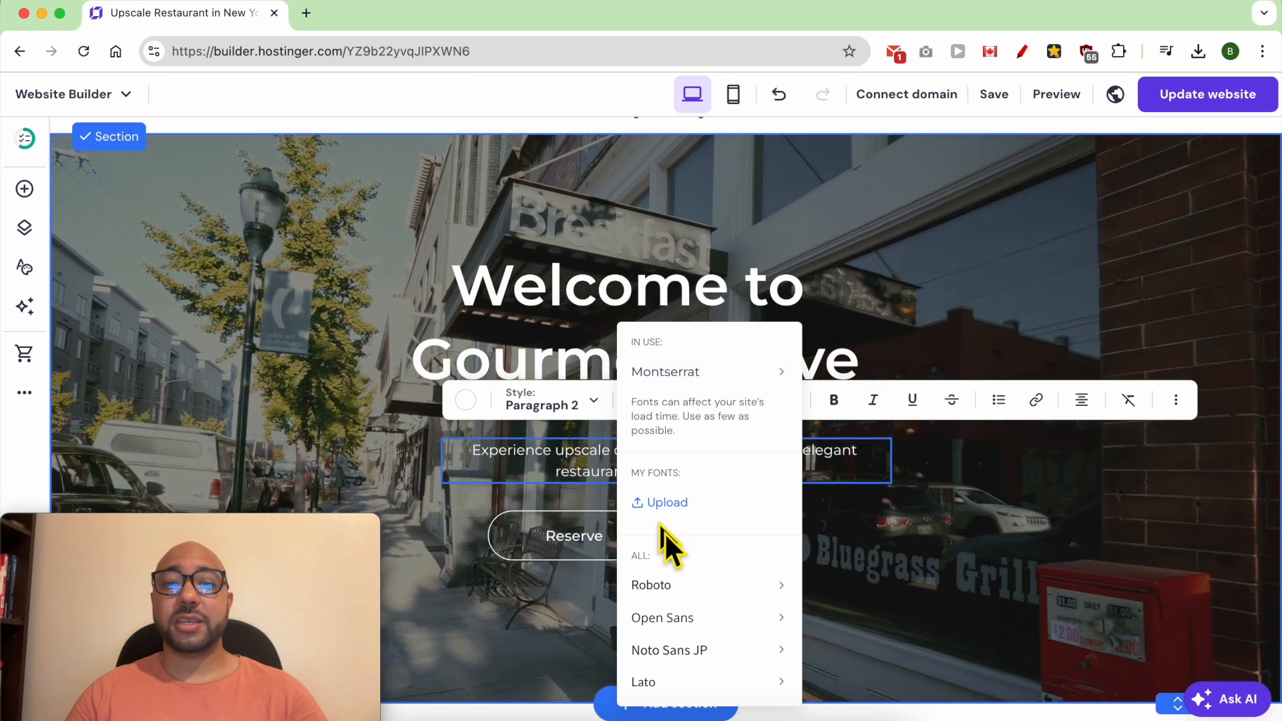
left_click(600, 410)
left_click(794, 399)
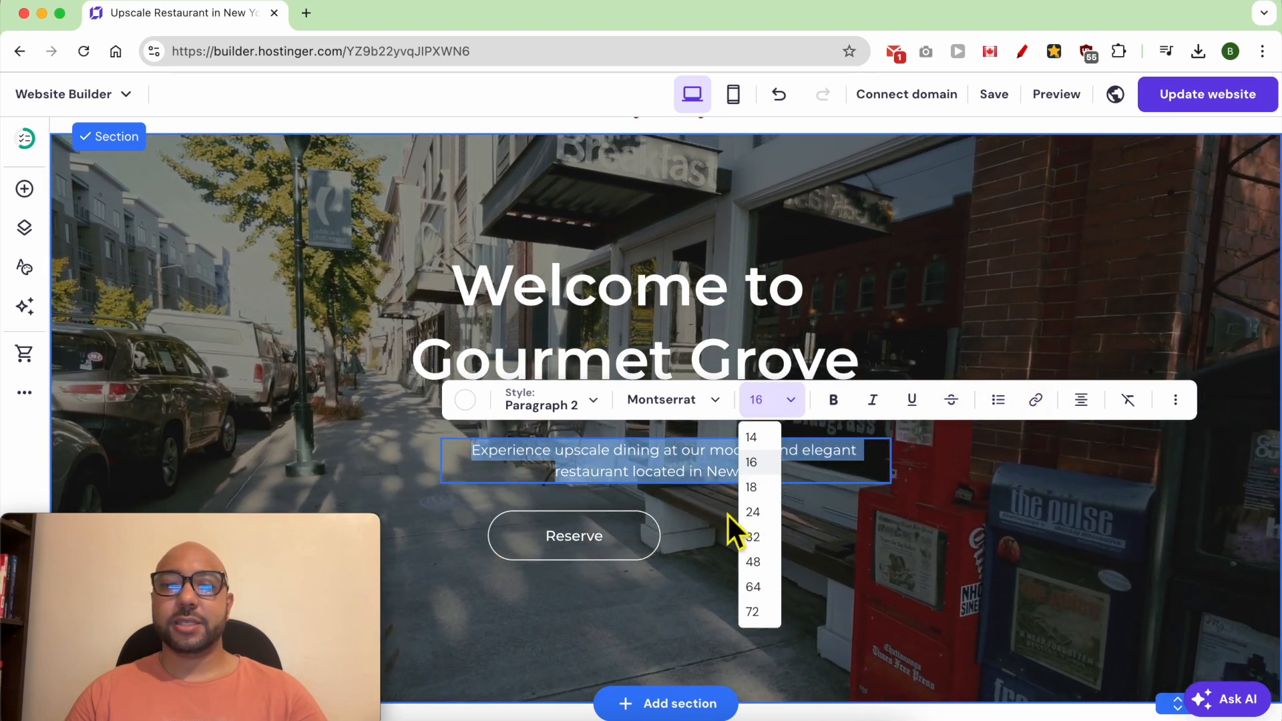
left_click(691, 476)
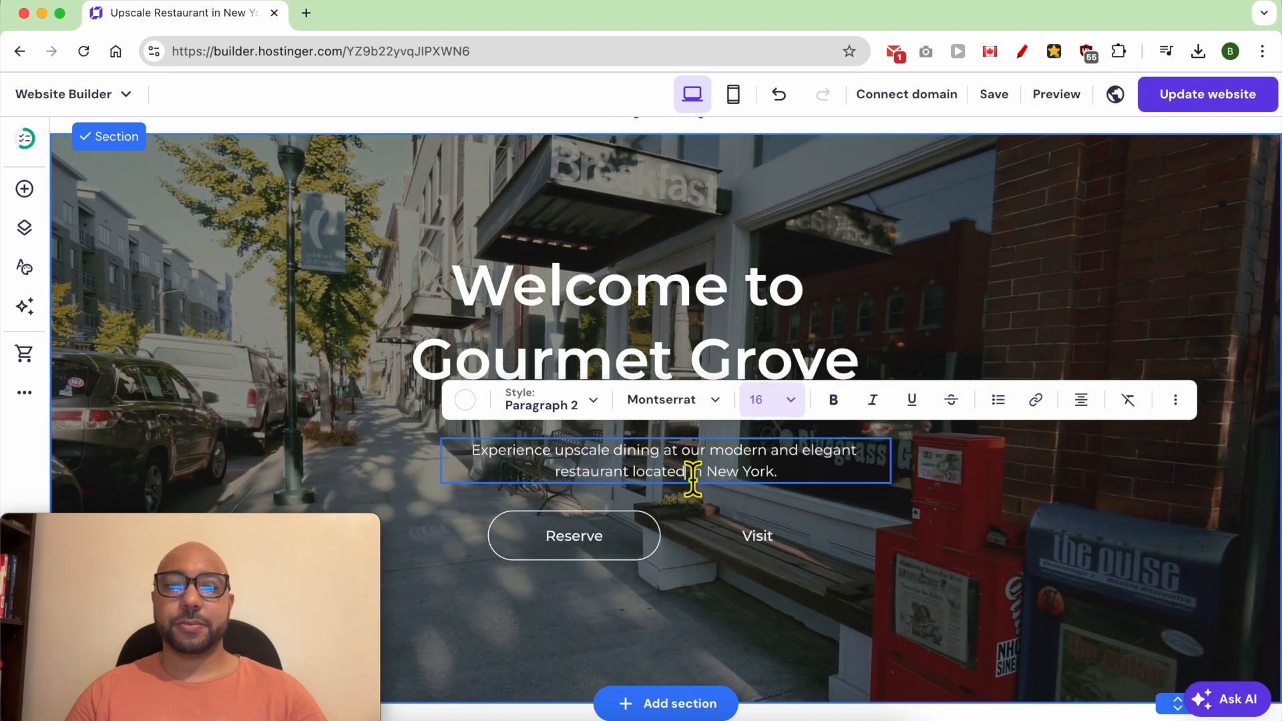
- Try resizing the hero section's Reserve button and change its text to "Book a Table"
left_click(631, 540)
left_click_drag(661, 560, 701, 595)
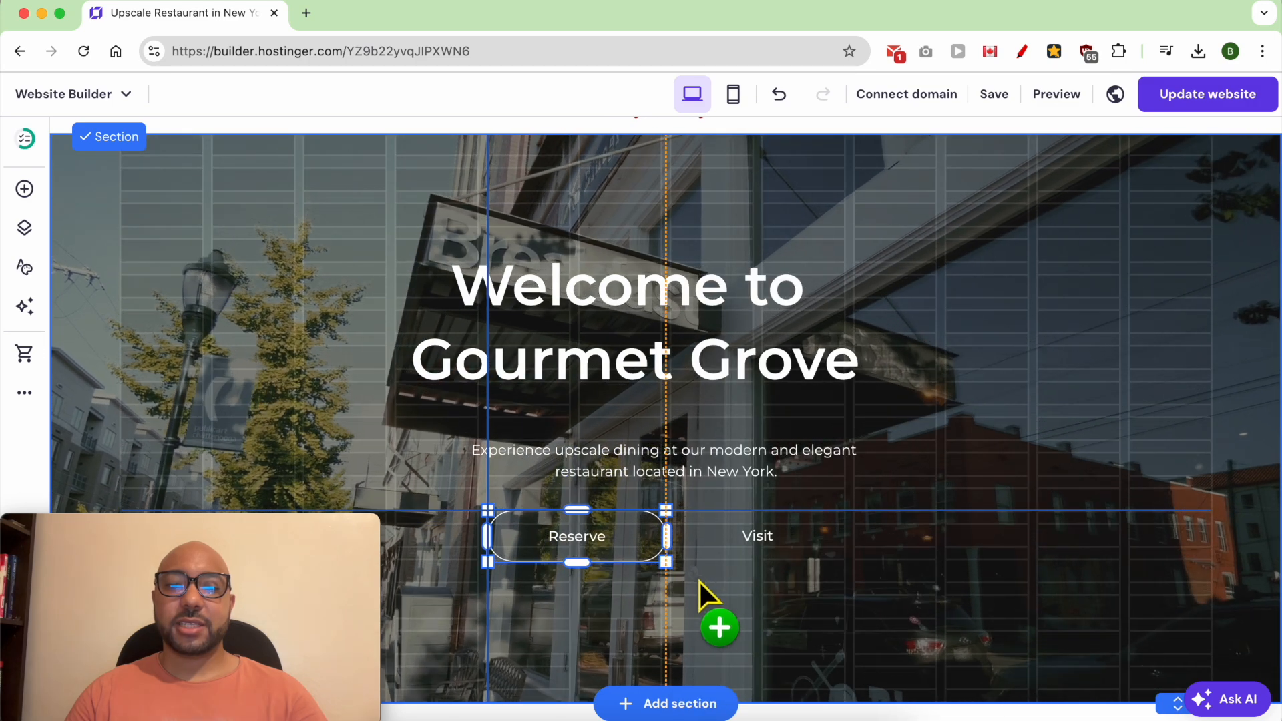
left_click_drag(667, 536, 681, 572)
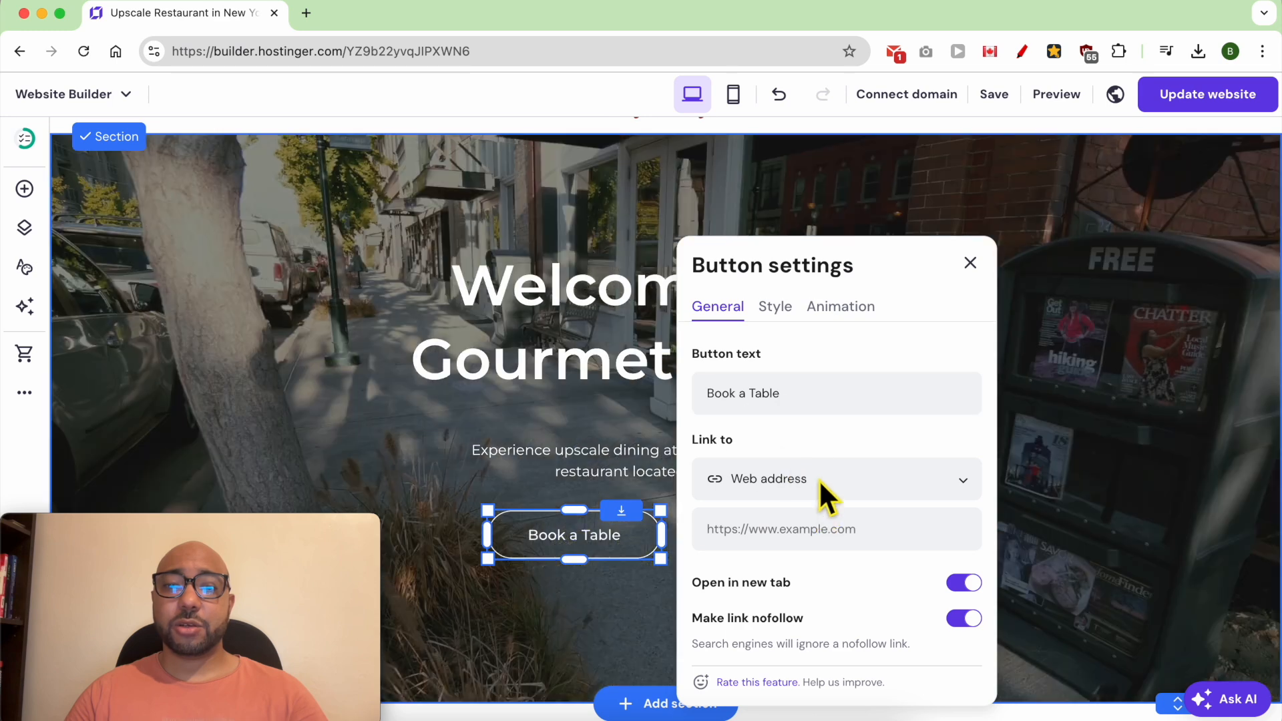
- Set the "Book a Table" button's link type to Section and check its list of available sections
left_click(820, 489)
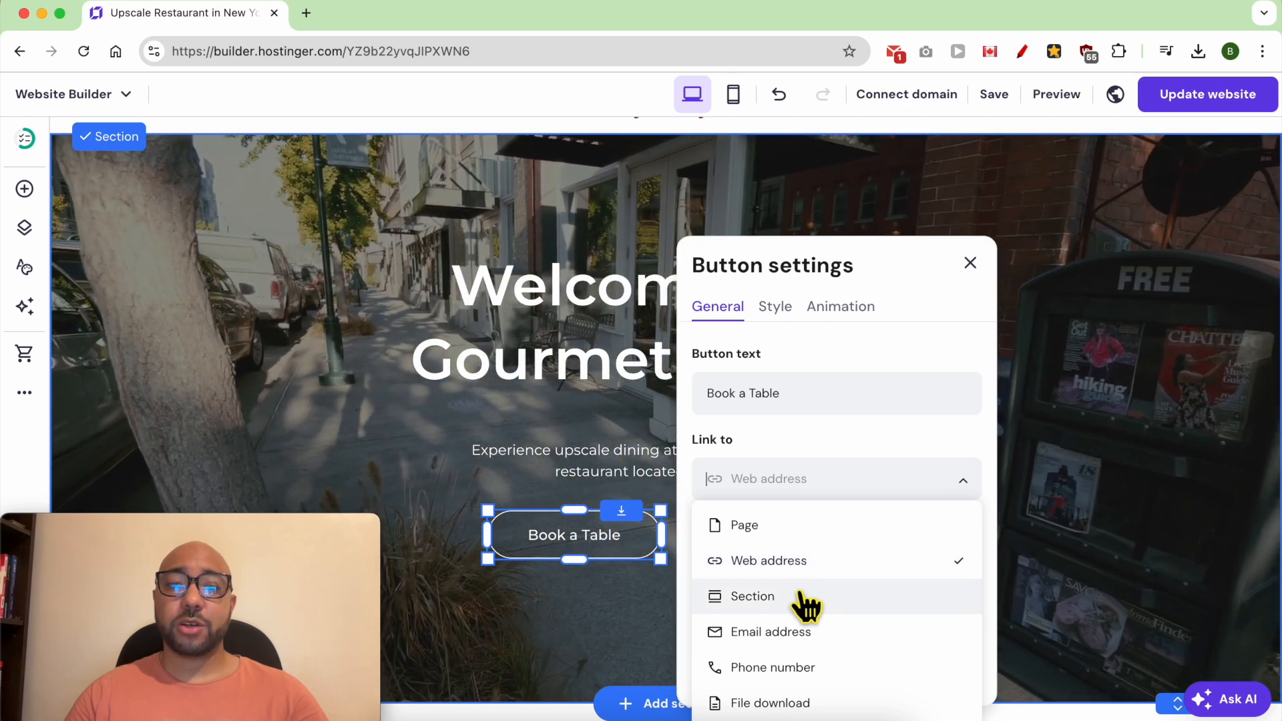
left_click(806, 604)
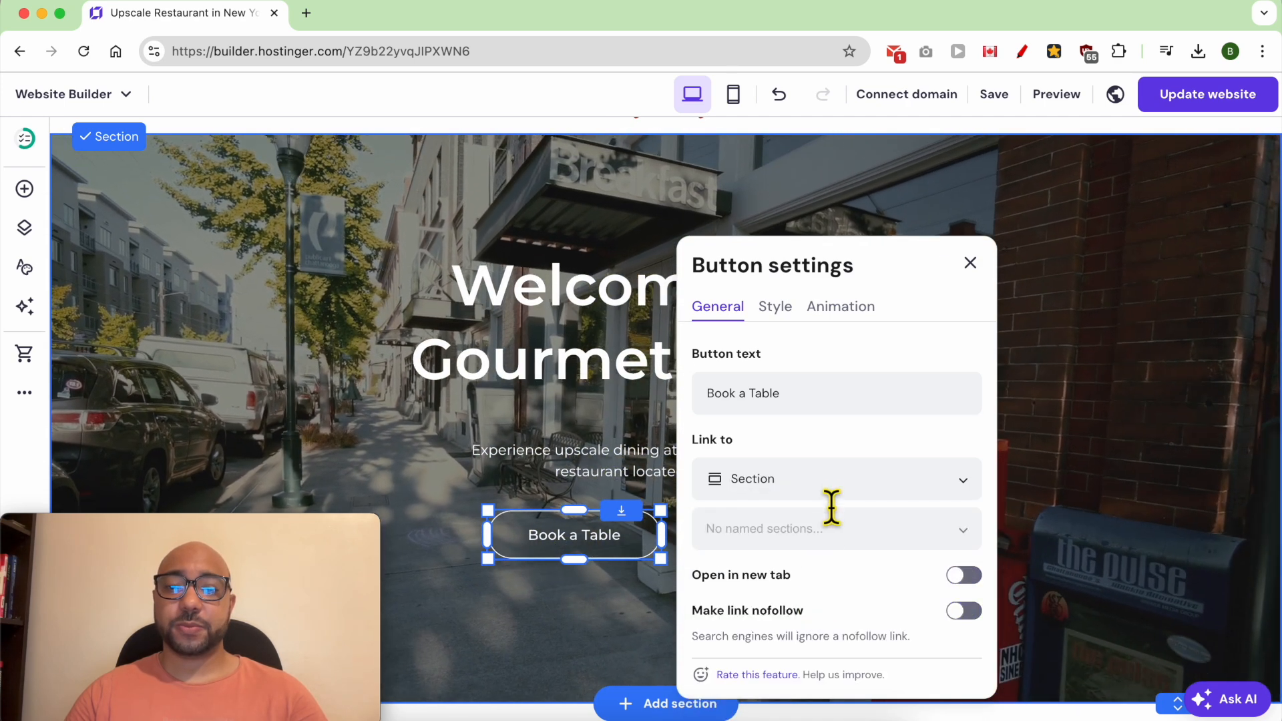
left_click(830, 497)
left_click(806, 450)
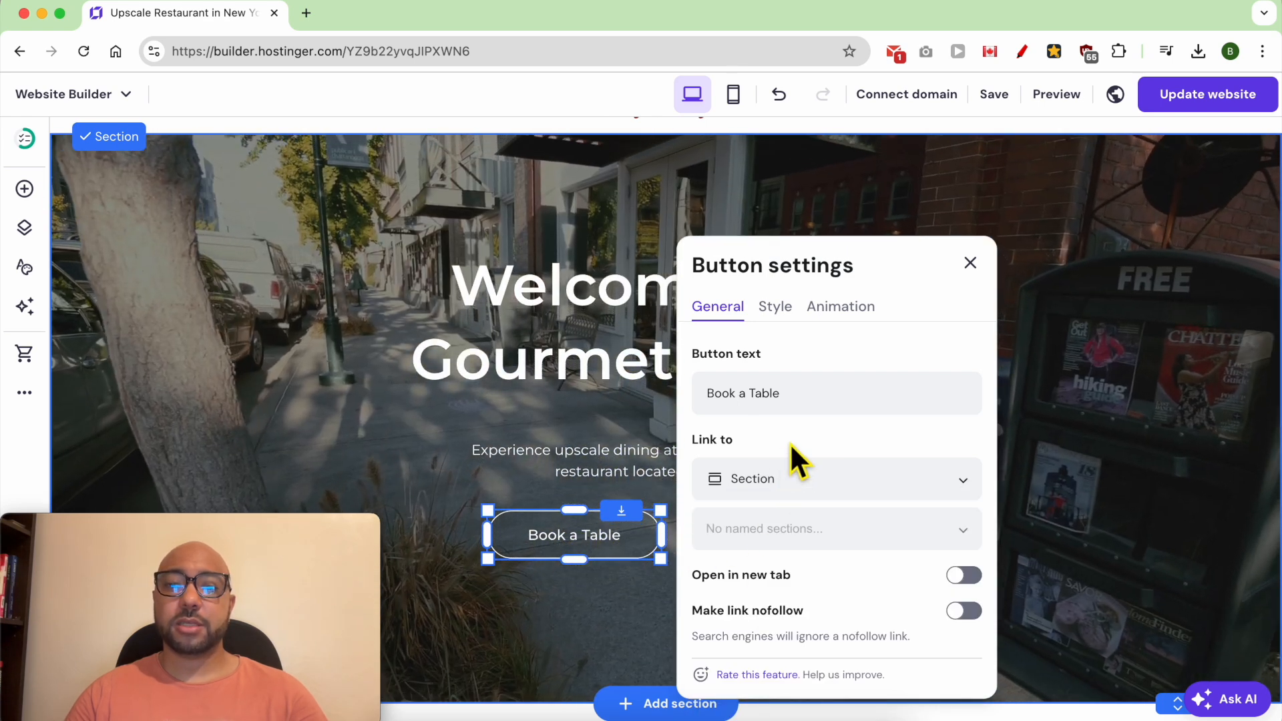
- Check the "Book a Table" button's fill color choices and set its text size to 19
scroll(787, 447, "up", 2)
left_click(777, 415)
scroll(810, 441, "down", 2)
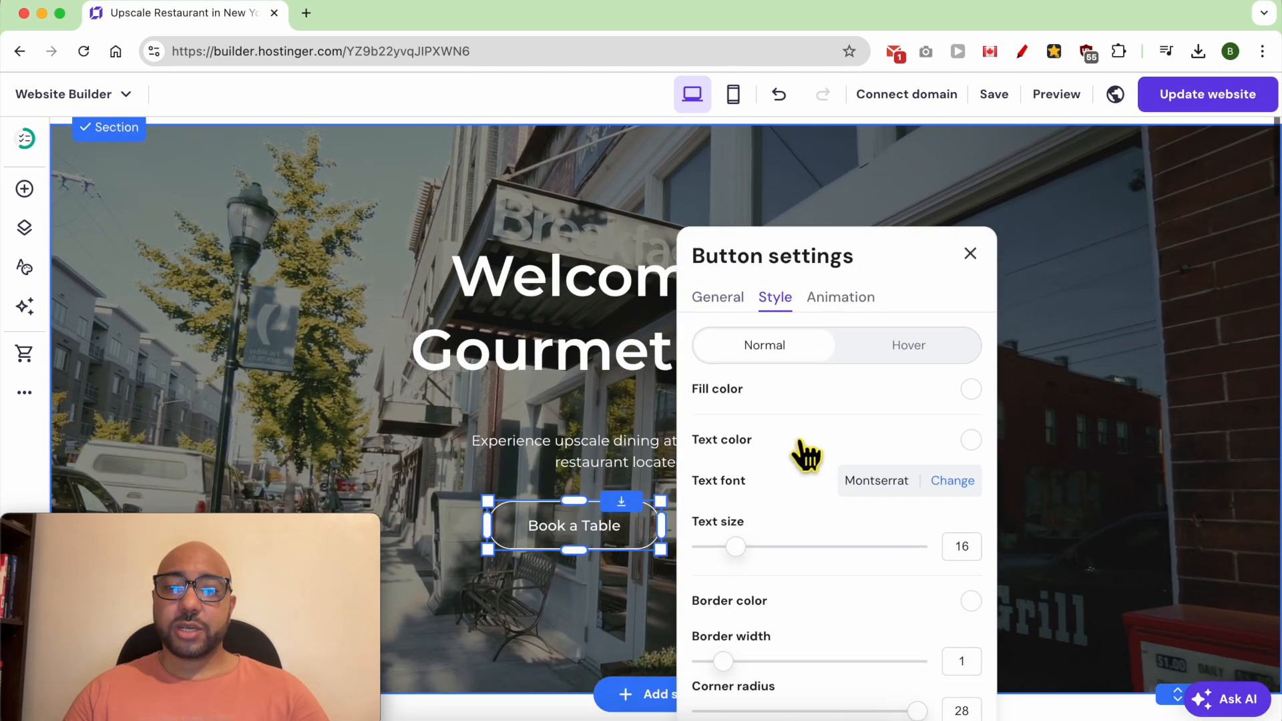
left_click(970, 390)
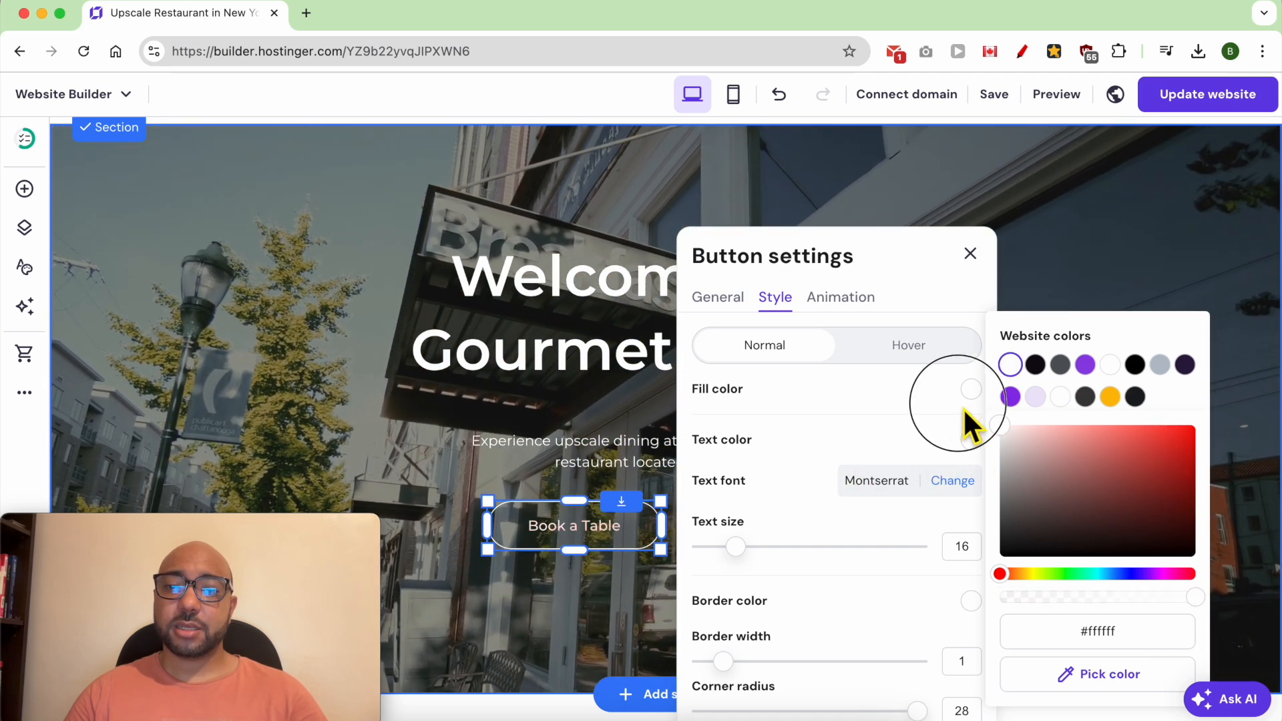
left_click(799, 429)
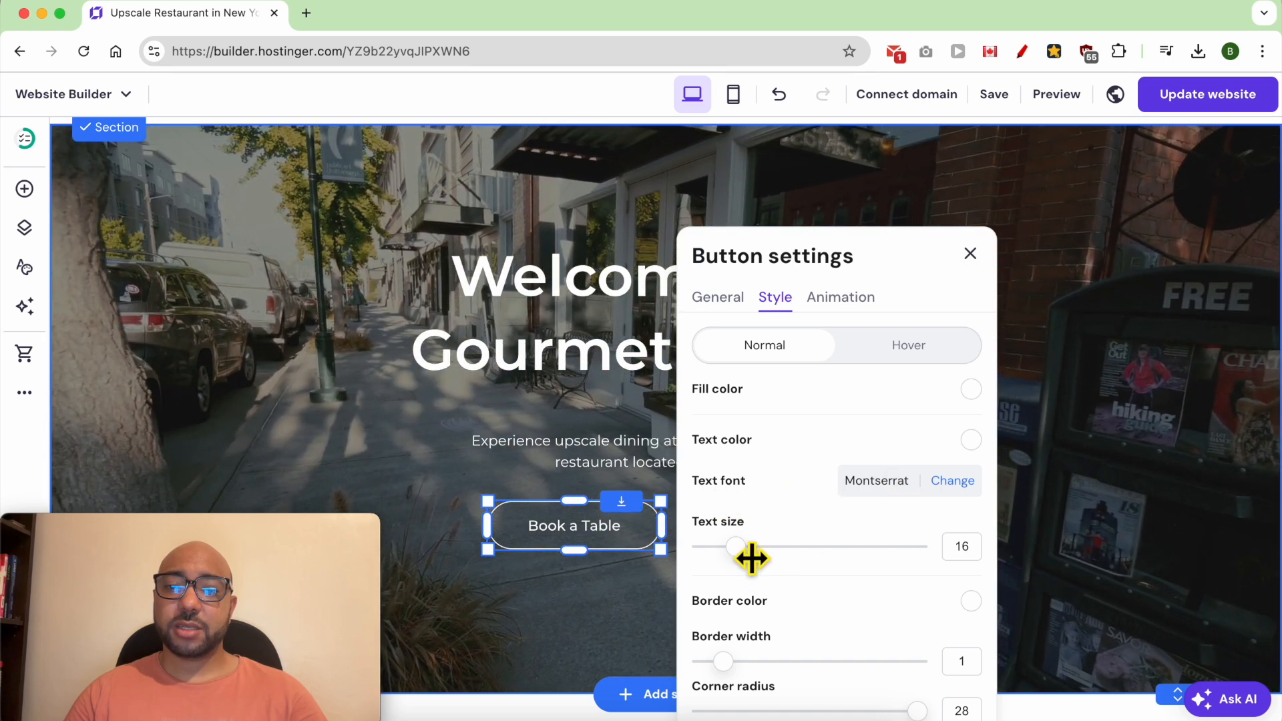
mouse_move(750, 558)
left_mouse_down()
mouse_move(809, 557)
mouse_move(767, 563)
left_mouse_up()
- Give the "Book a Table" button a border width of 3 and a corner radius of about 12
scroll(825, 507, "down", 3)
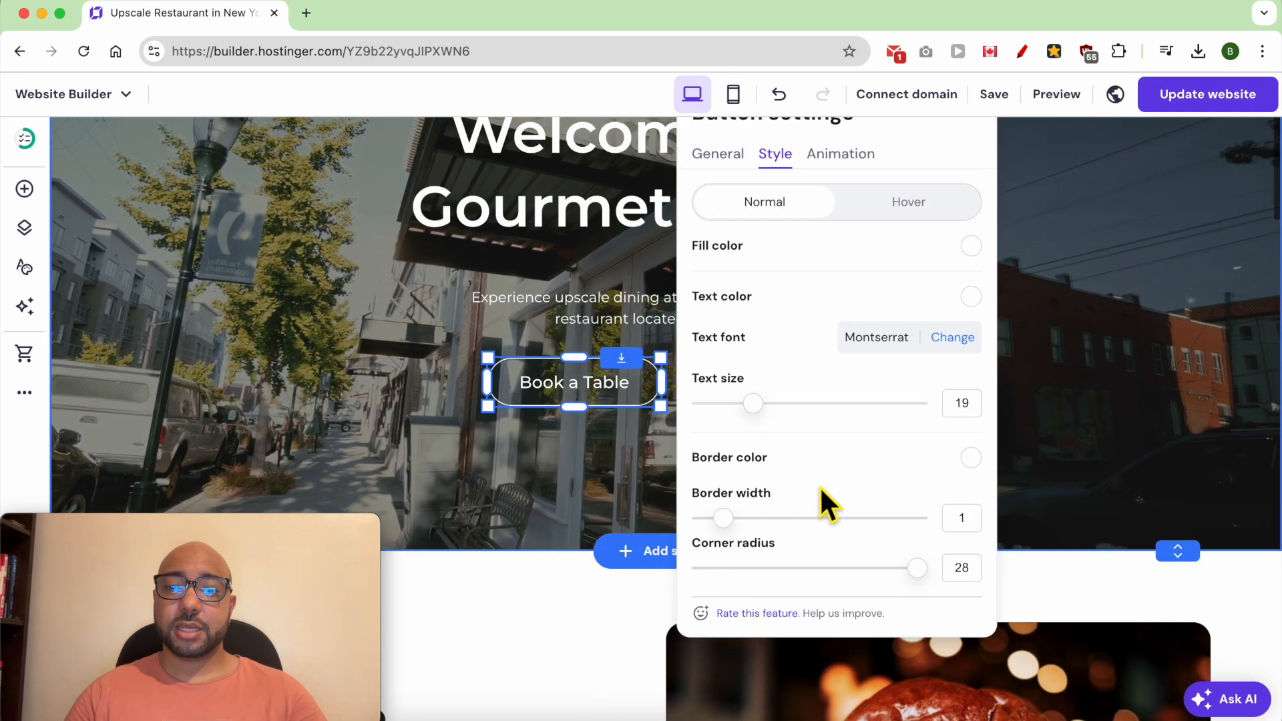
left_click(972, 458)
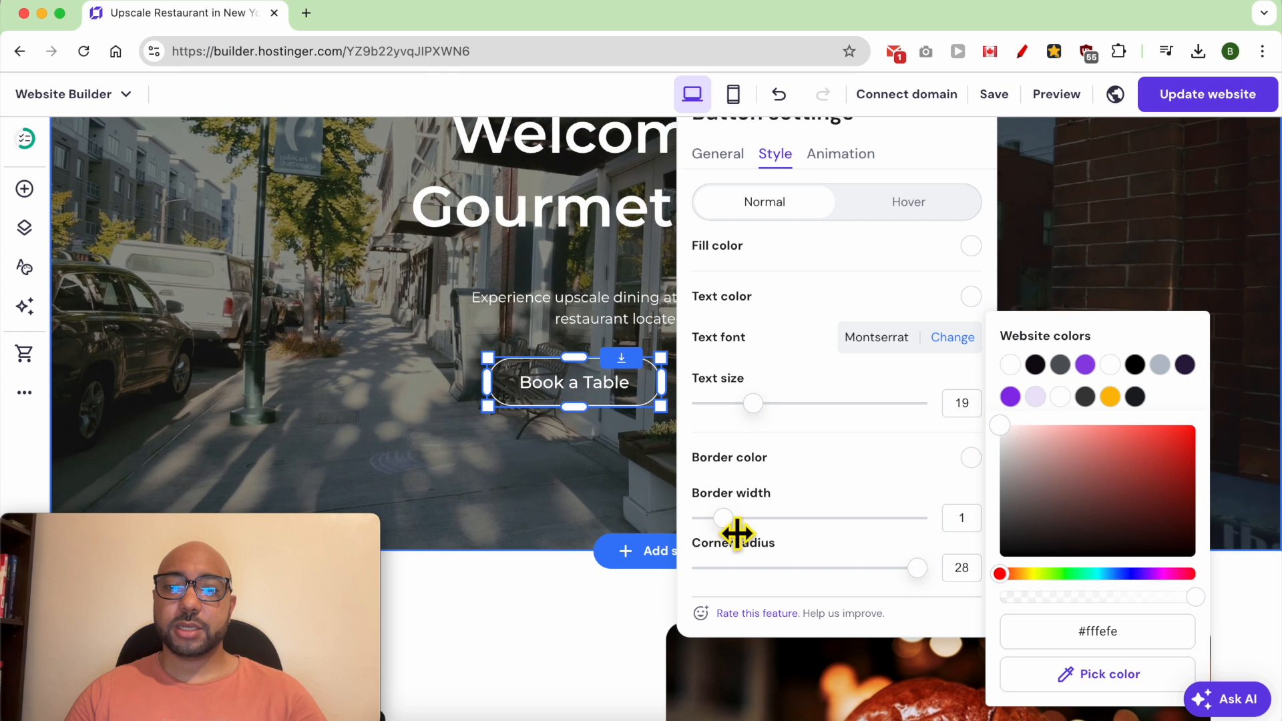
left_click(772, 529)
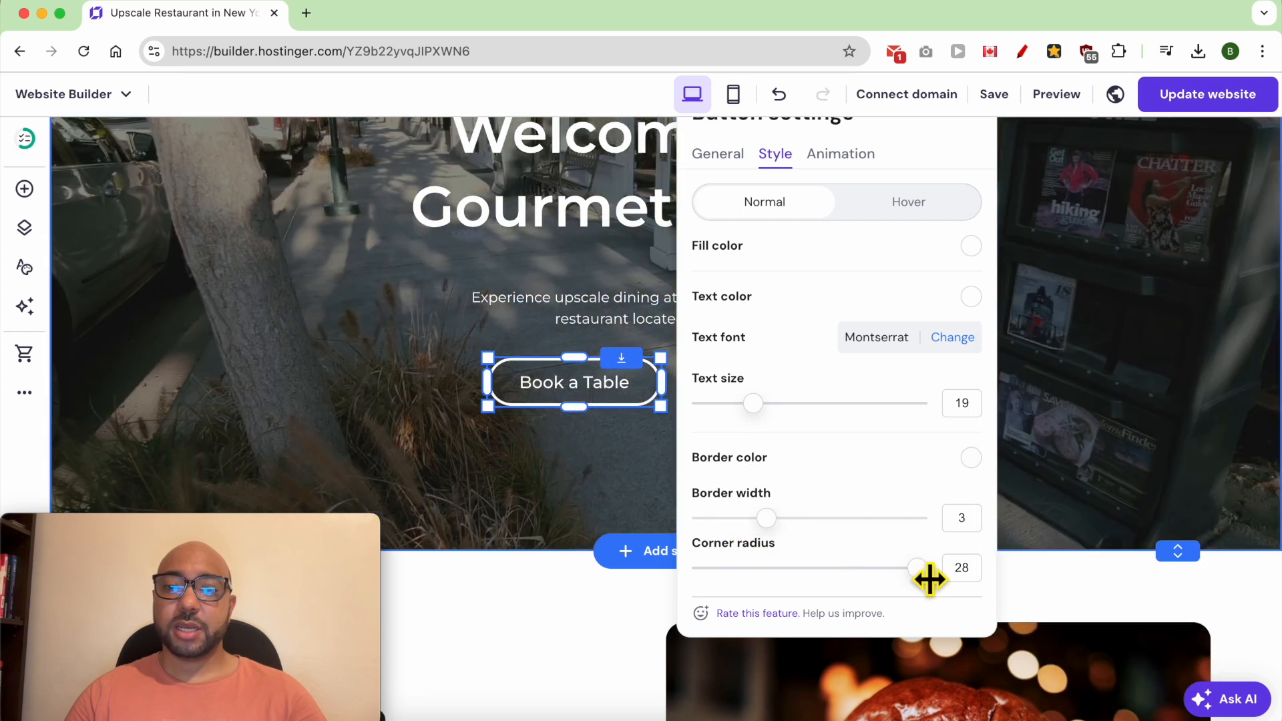
left_click_drag(930, 579, 815, 578)
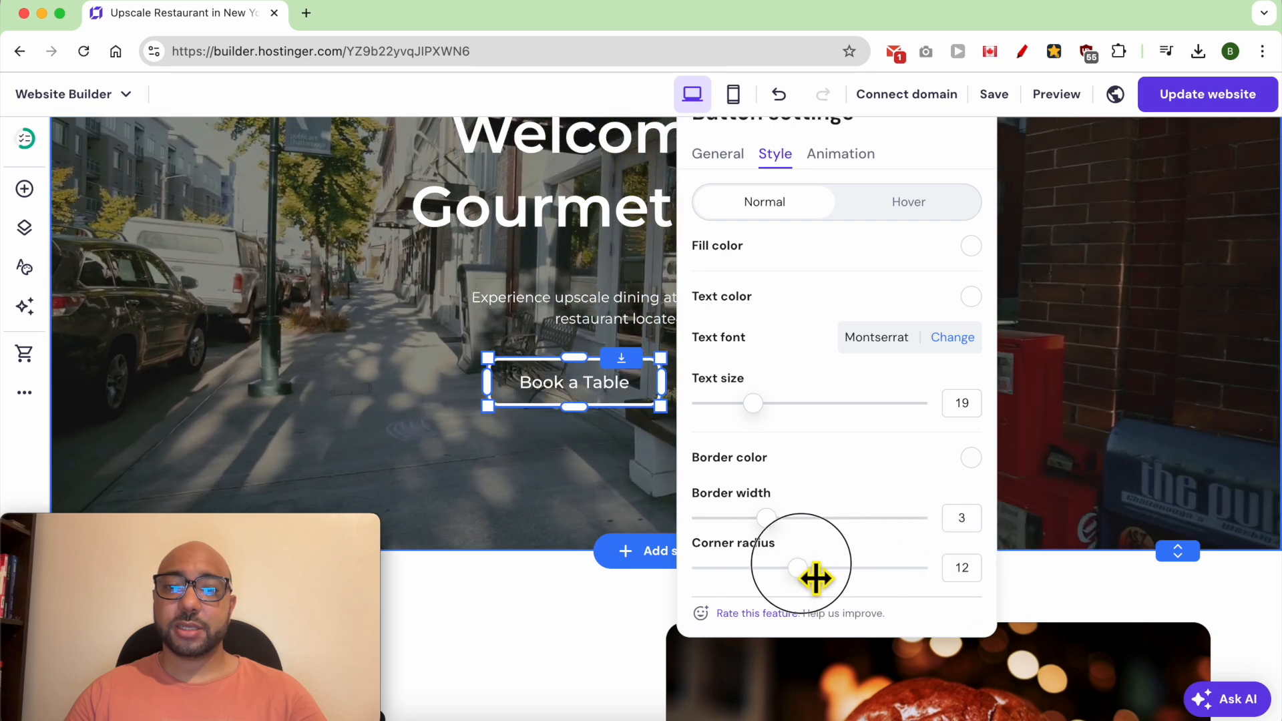
- Try the Fade and Slide animations on the "Book a Table" button, settle on Scale, and close its settings
scroll(909, 513, "up", 3)
left_click(863, 290)
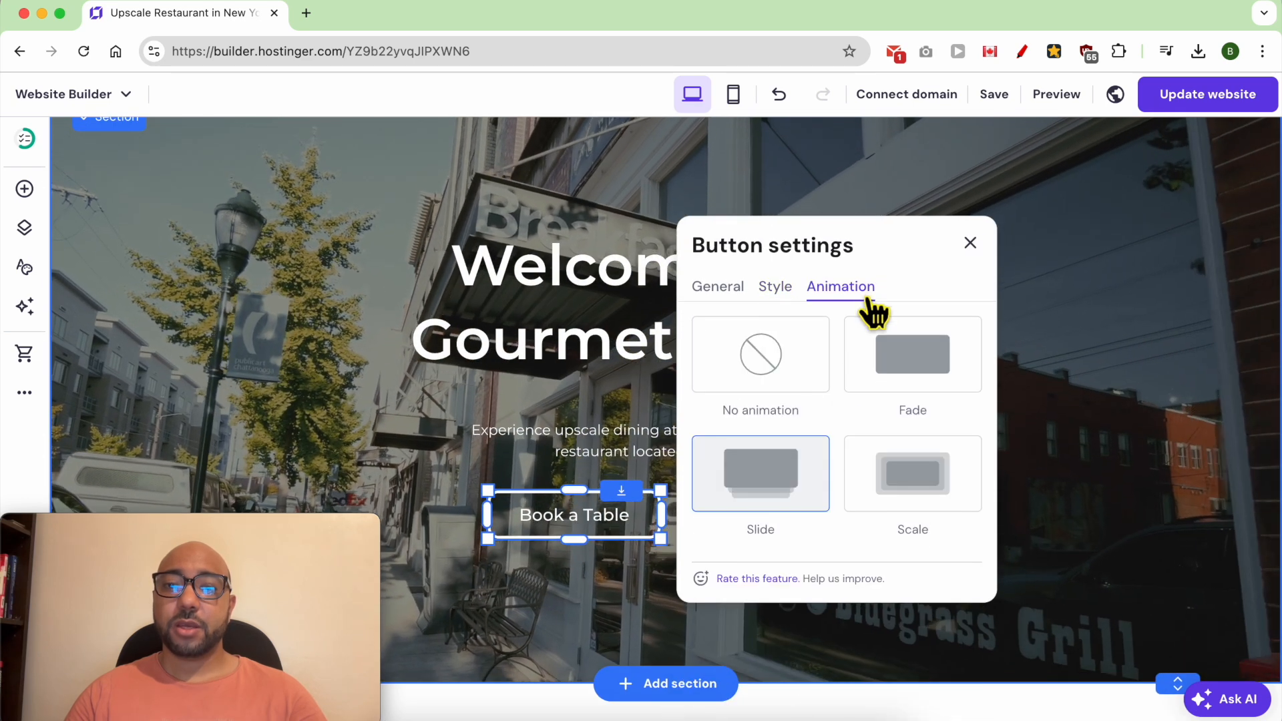
left_click(915, 366)
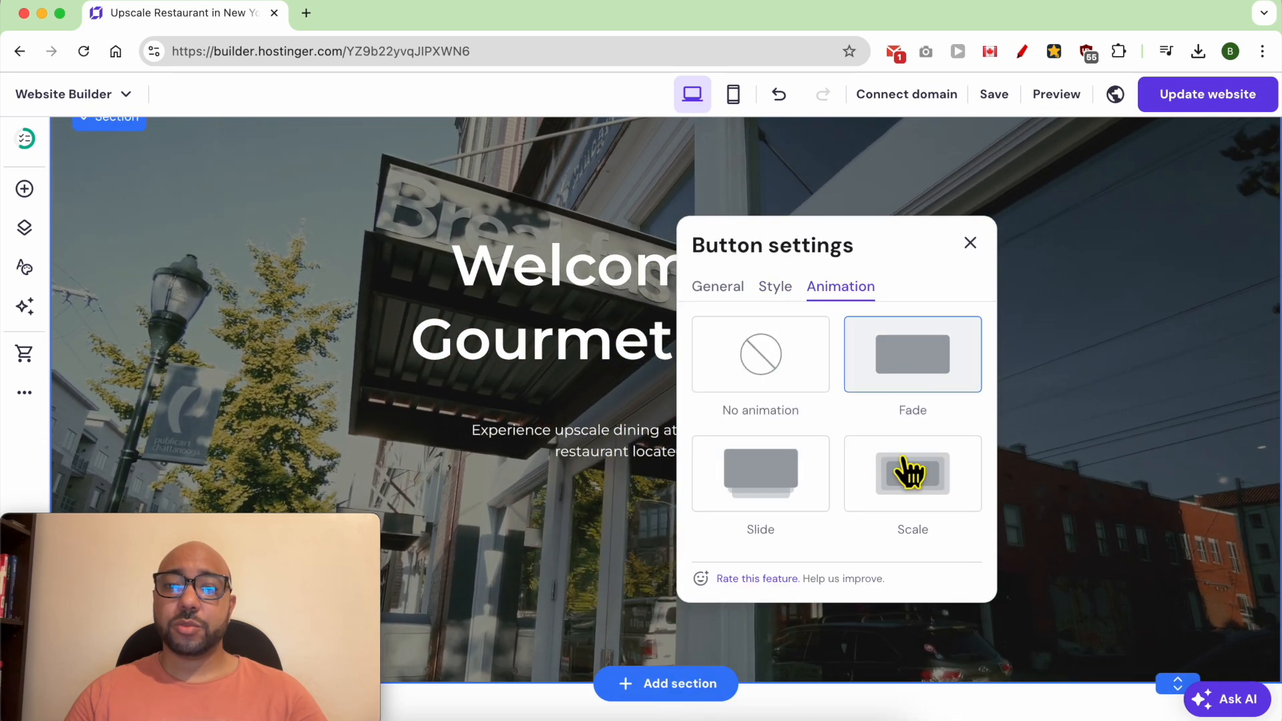
left_click(904, 466)
left_click(788, 492)
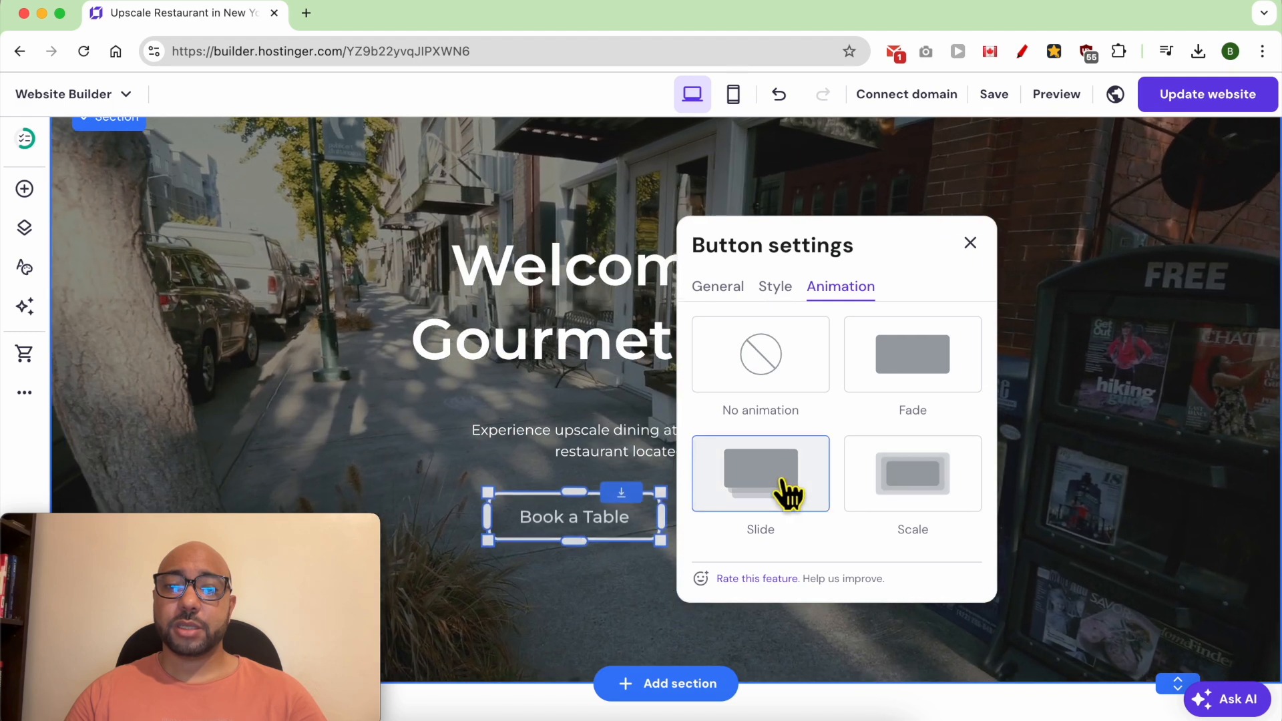
left_click(948, 492)
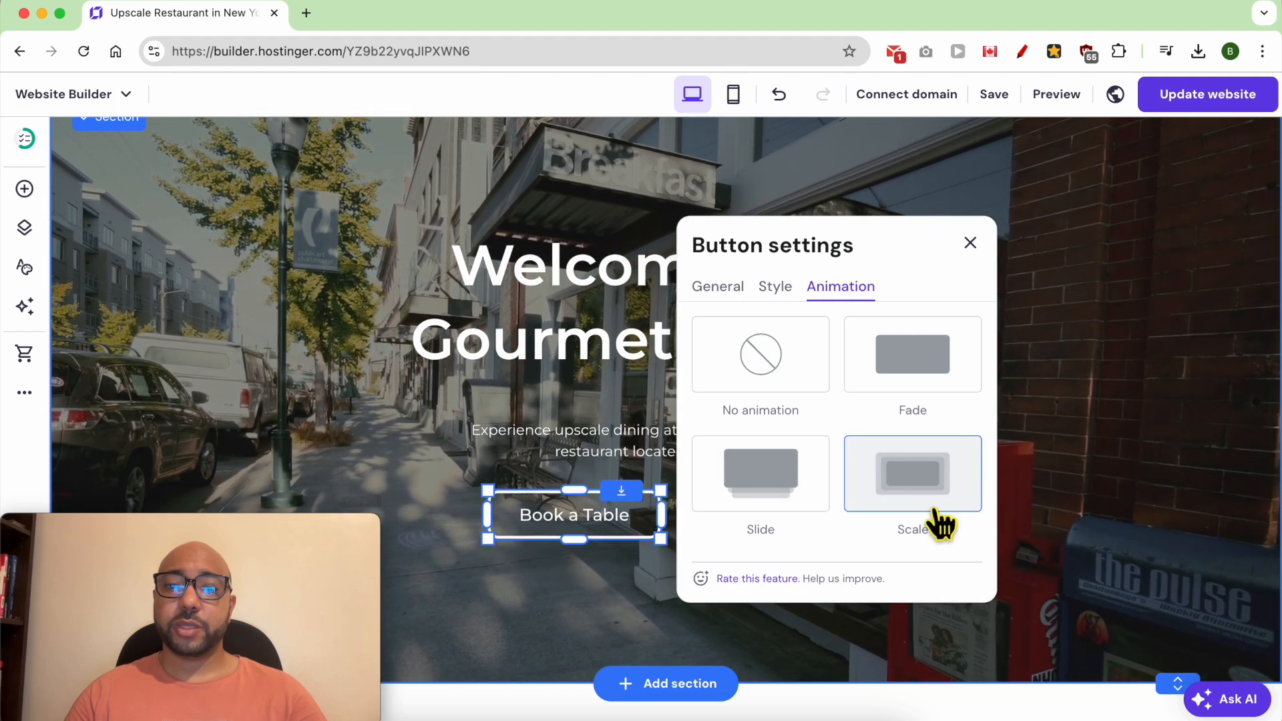
left_click(972, 243)
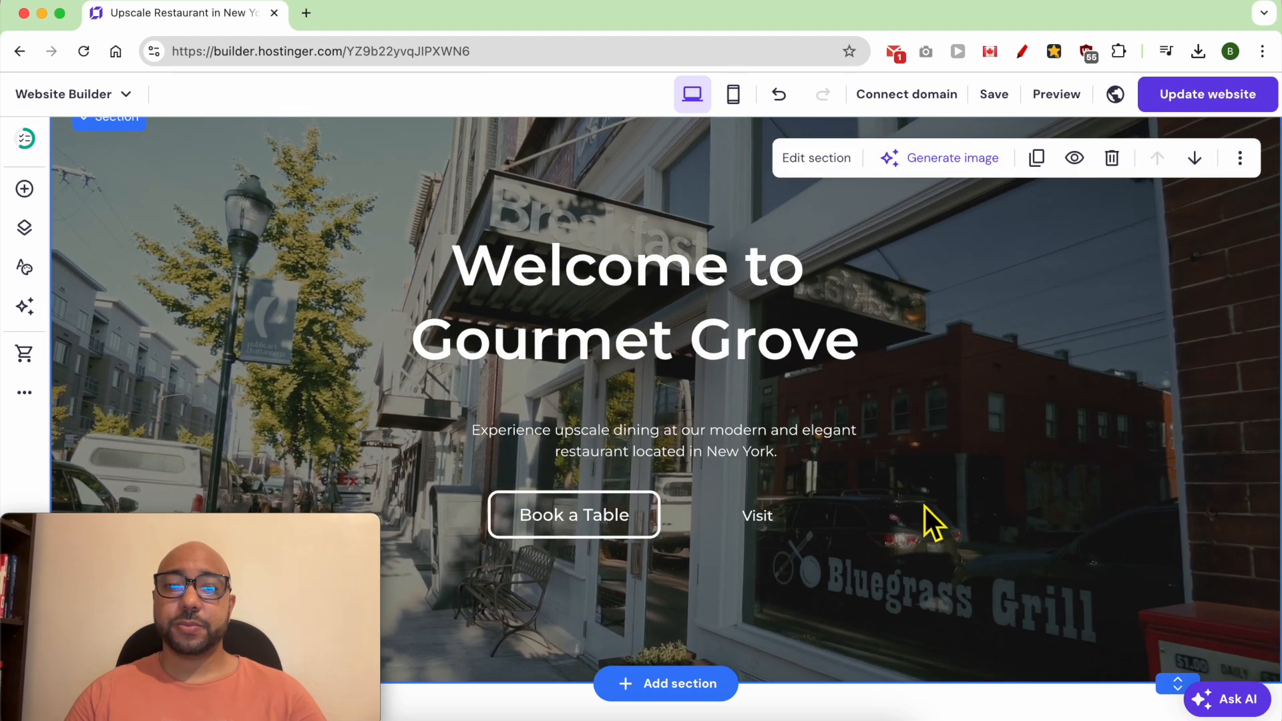
- Review the page's remaining sections from the burger welcome block through About Our Restaurant, the testimonial and Upscale Restaurant Services
scroll(587, 582, "down", 6)
scroll(558, 568, "down", 3)
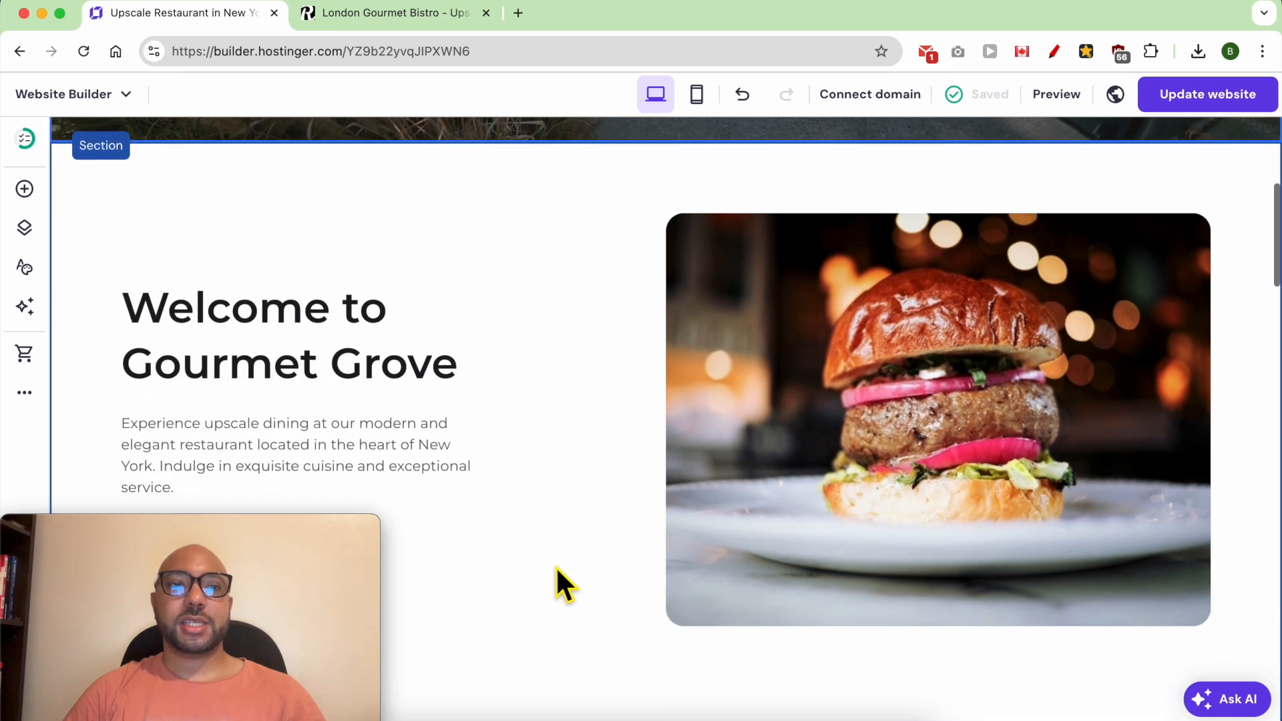
scroll(555, 566, "down", 10)
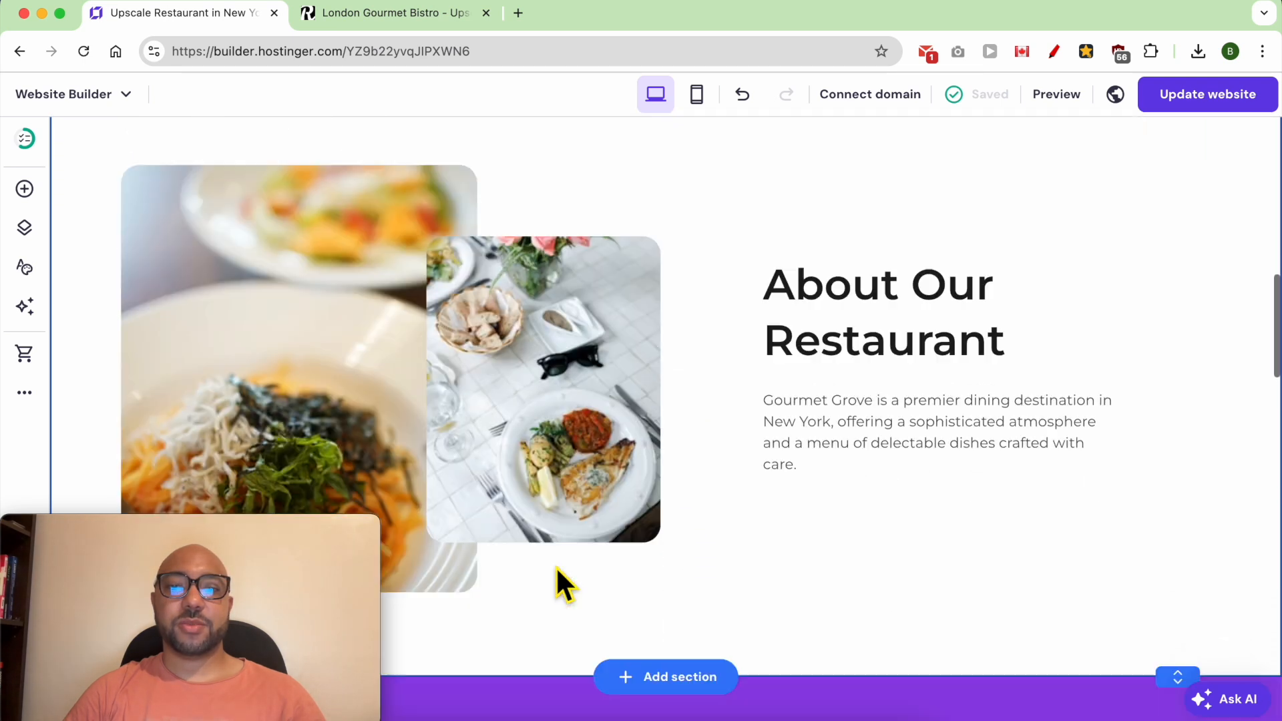
scroll(555, 566, "up", 10)
scroll(521, 400, "down", 4)
scroll(504, 294, "up", 3)
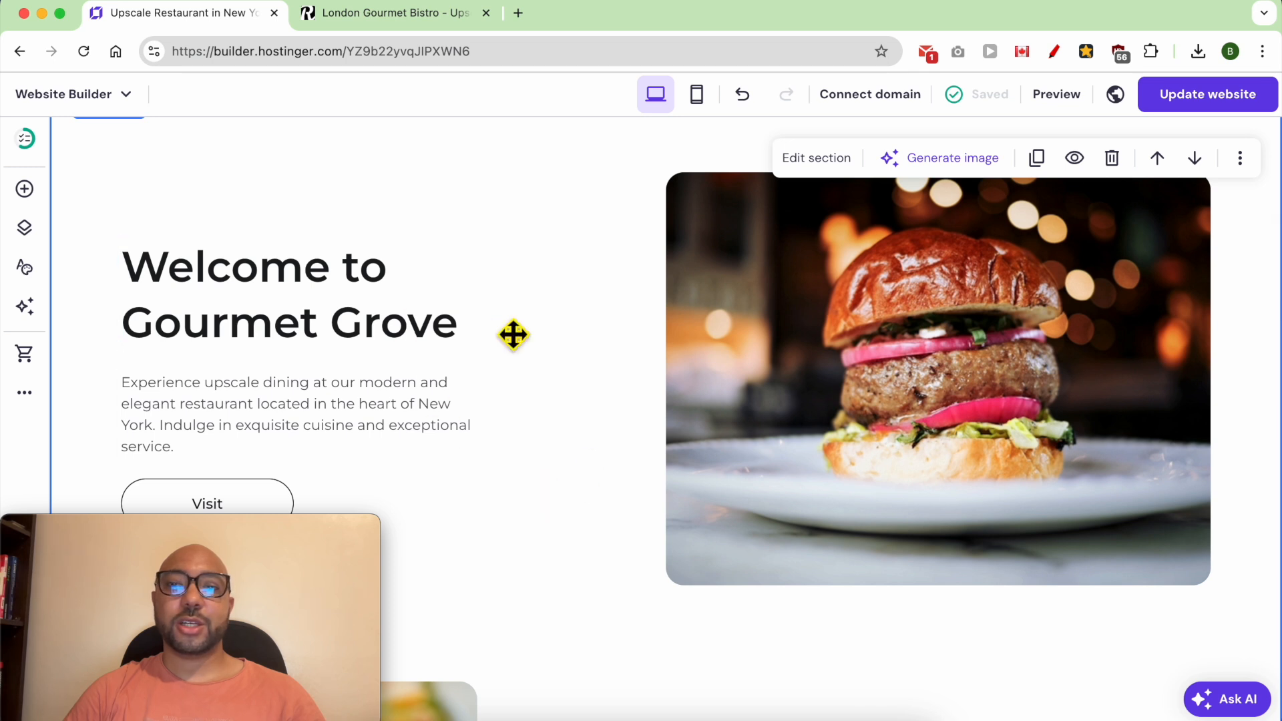
scroll(559, 394, "down", 5)
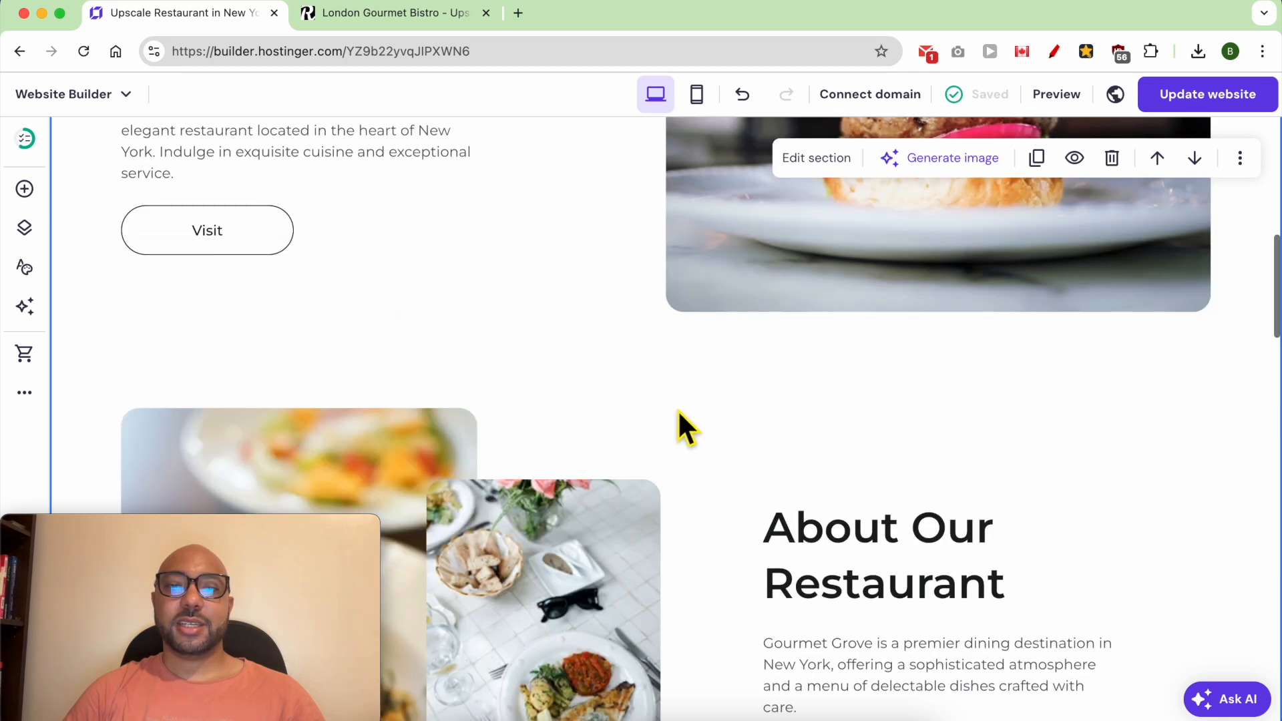
scroll(585, 411, "down", 10)
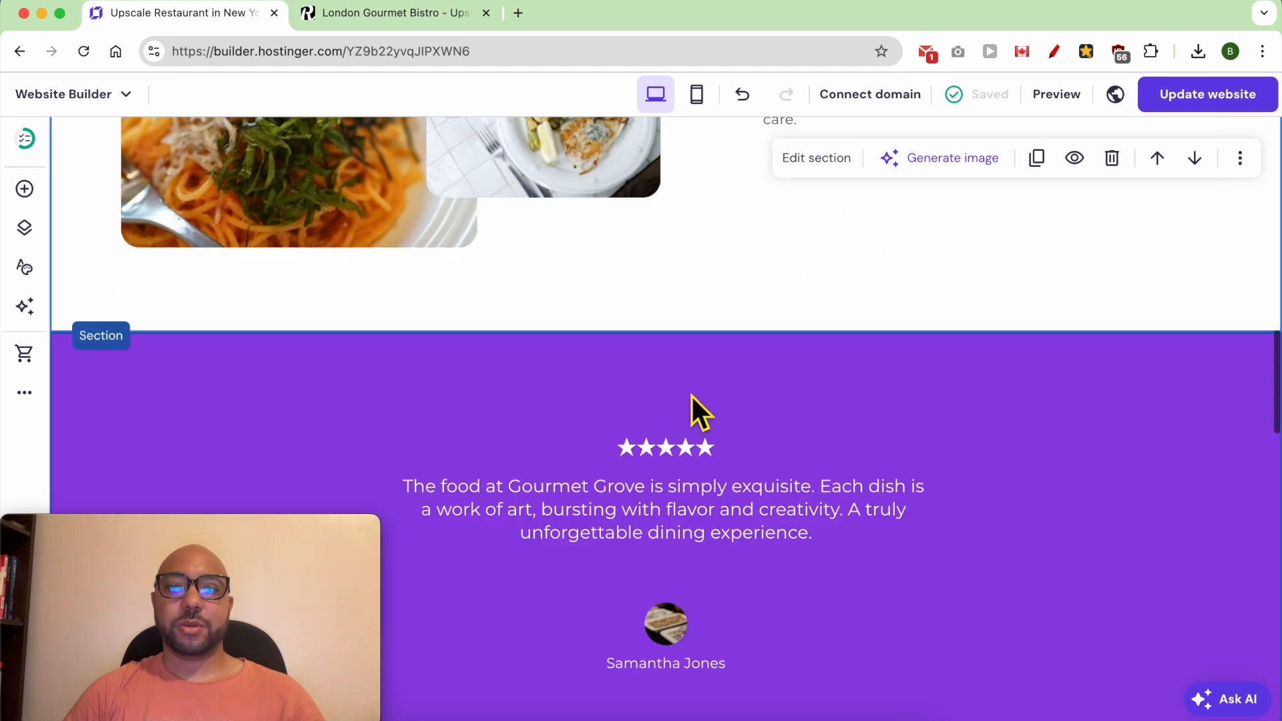
scroll(528, 437, "down", 2)
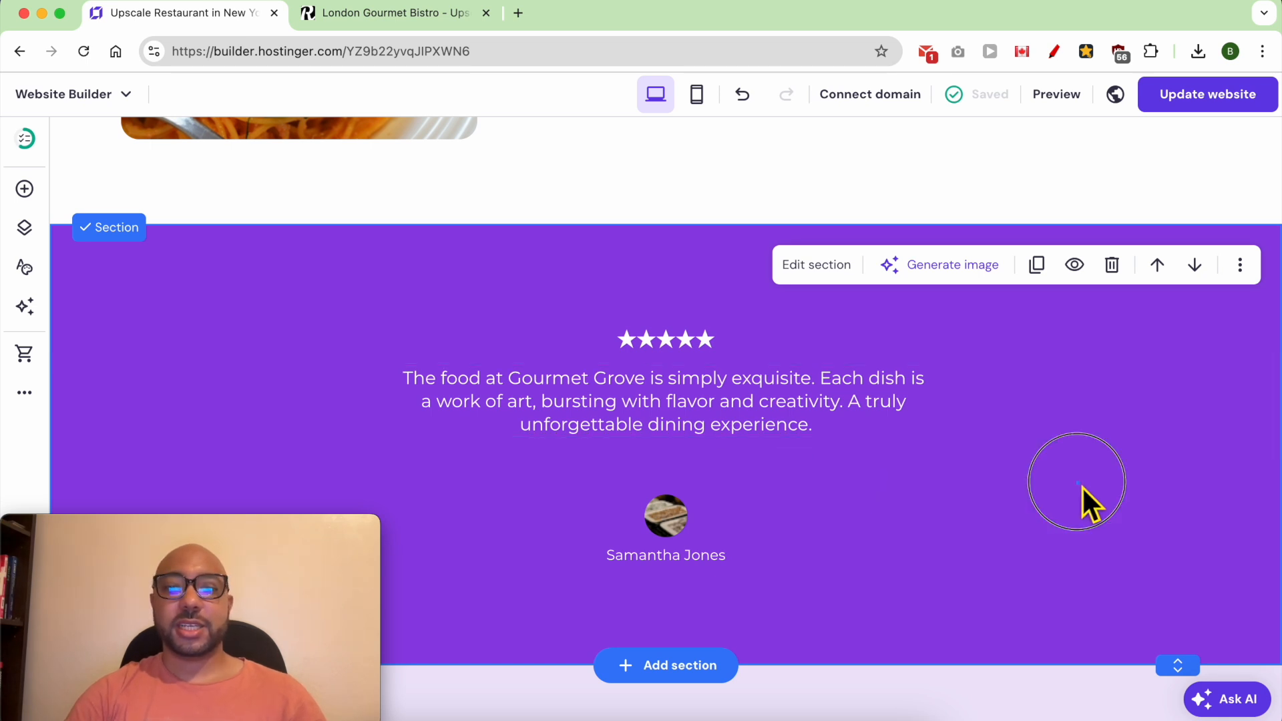
scroll(1082, 487, "down", 3)
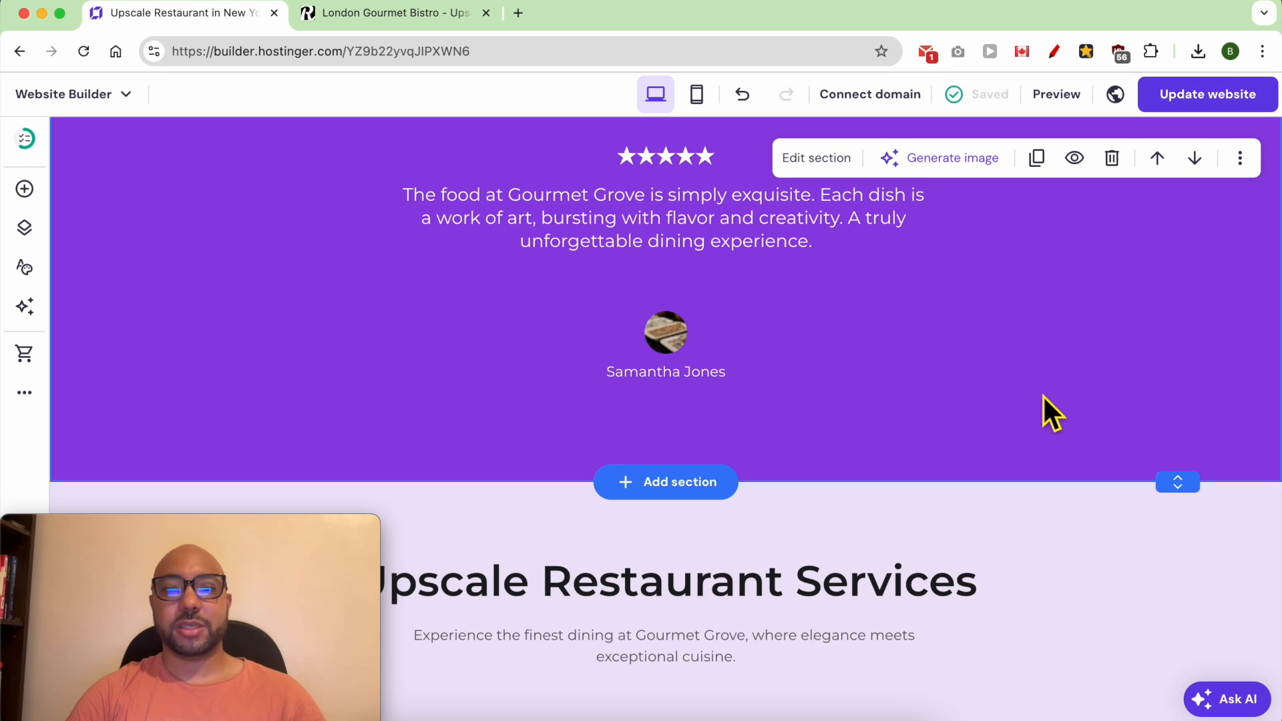
scroll(1043, 395, "down", 5)
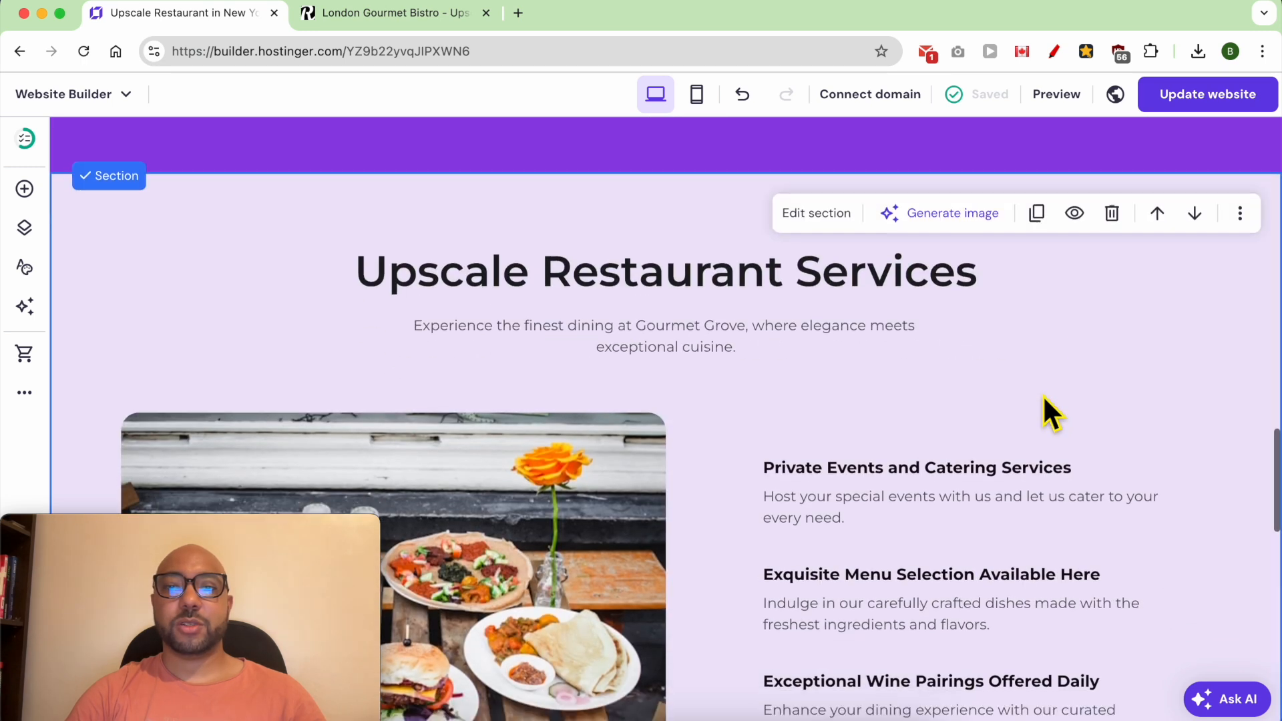
scroll(1048, 401, "down", 4)
scroll(1049, 401, "up", 2)
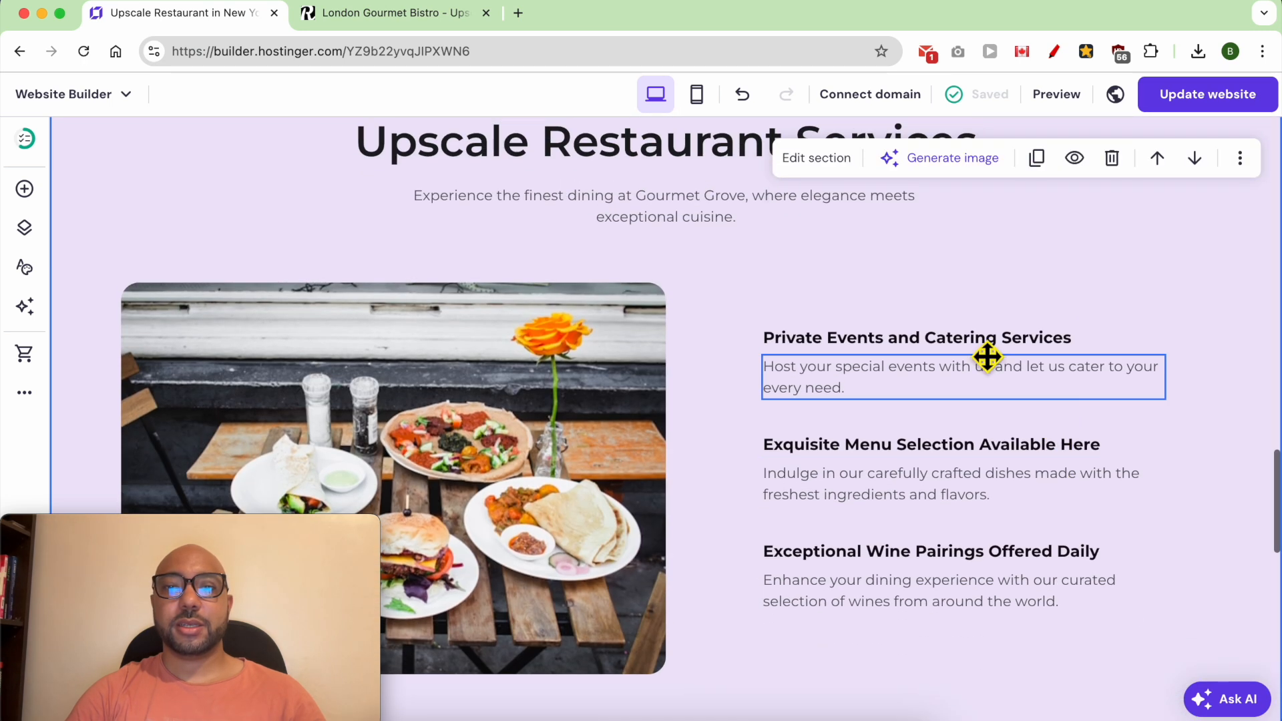
- Undo the last edit and view the Contact Us section with its message form
key("super+z")
scroll(687, 335, "down", 7)
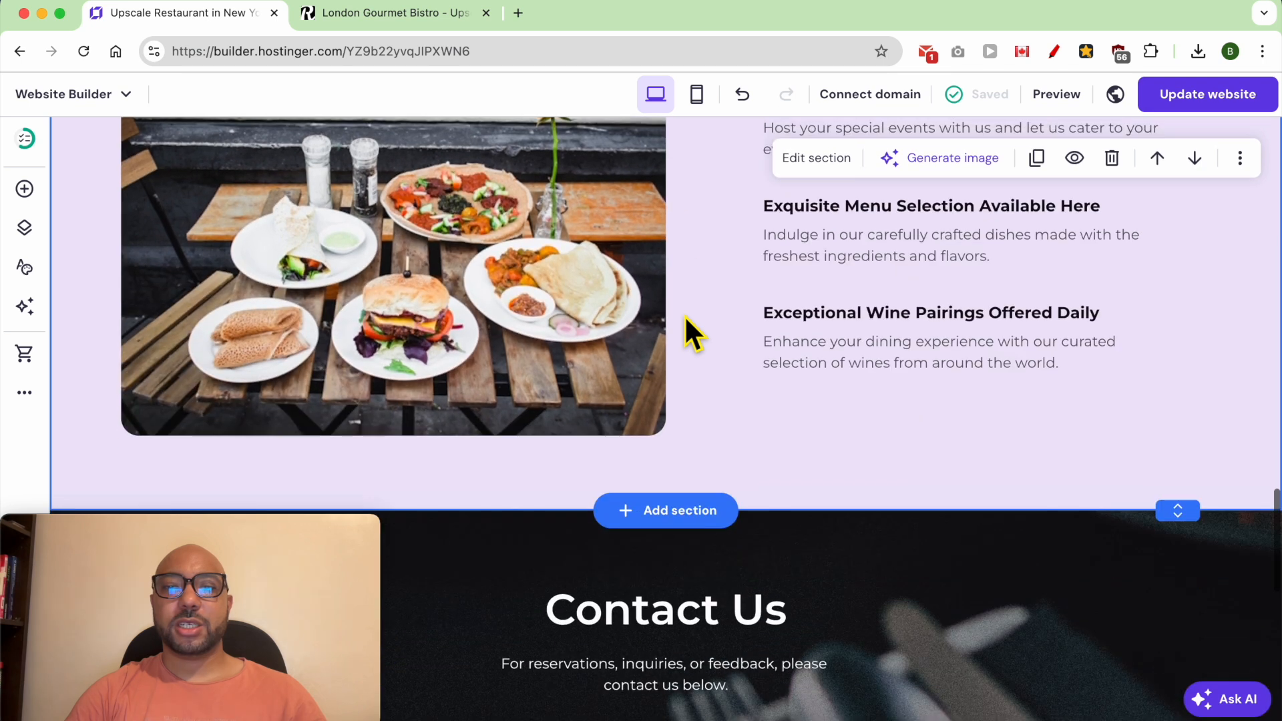
scroll(1061, 430, "down", 2)
scroll(1062, 430, "down", 3)
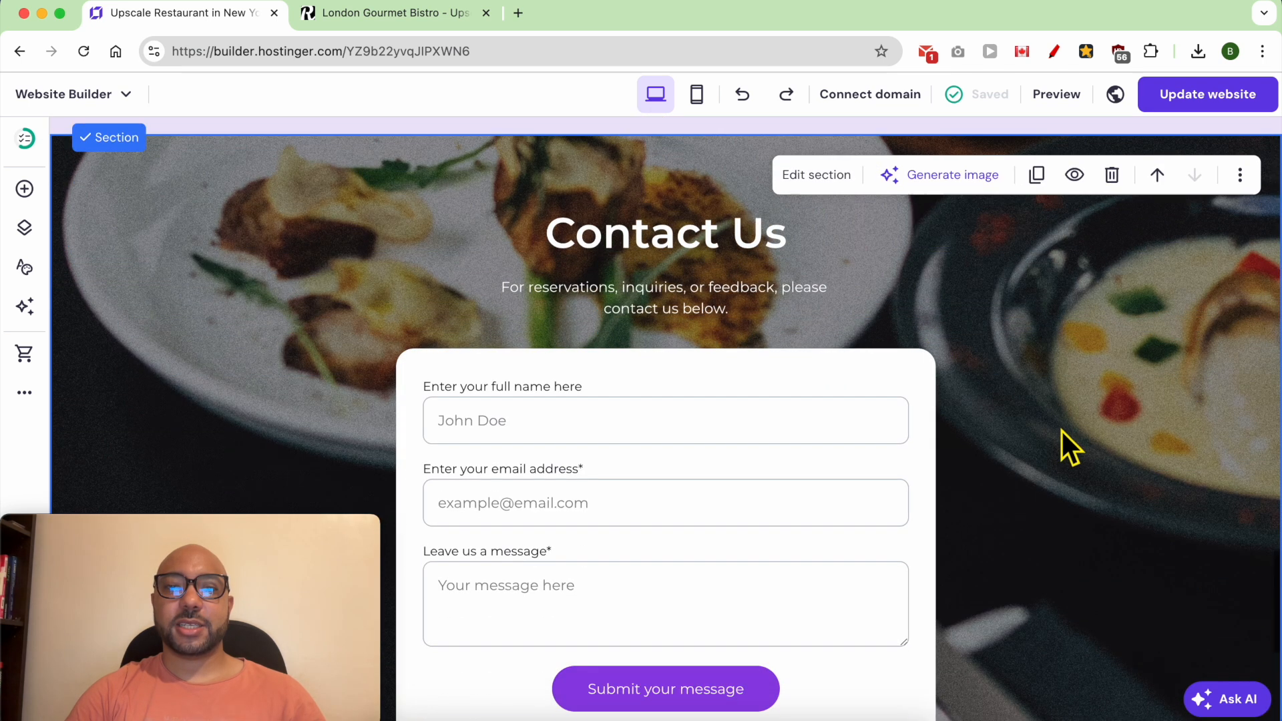
- Switch to the TextEdit note listing the planned sections and copy the word "Menu"
scroll(1062, 430, "down", 6)
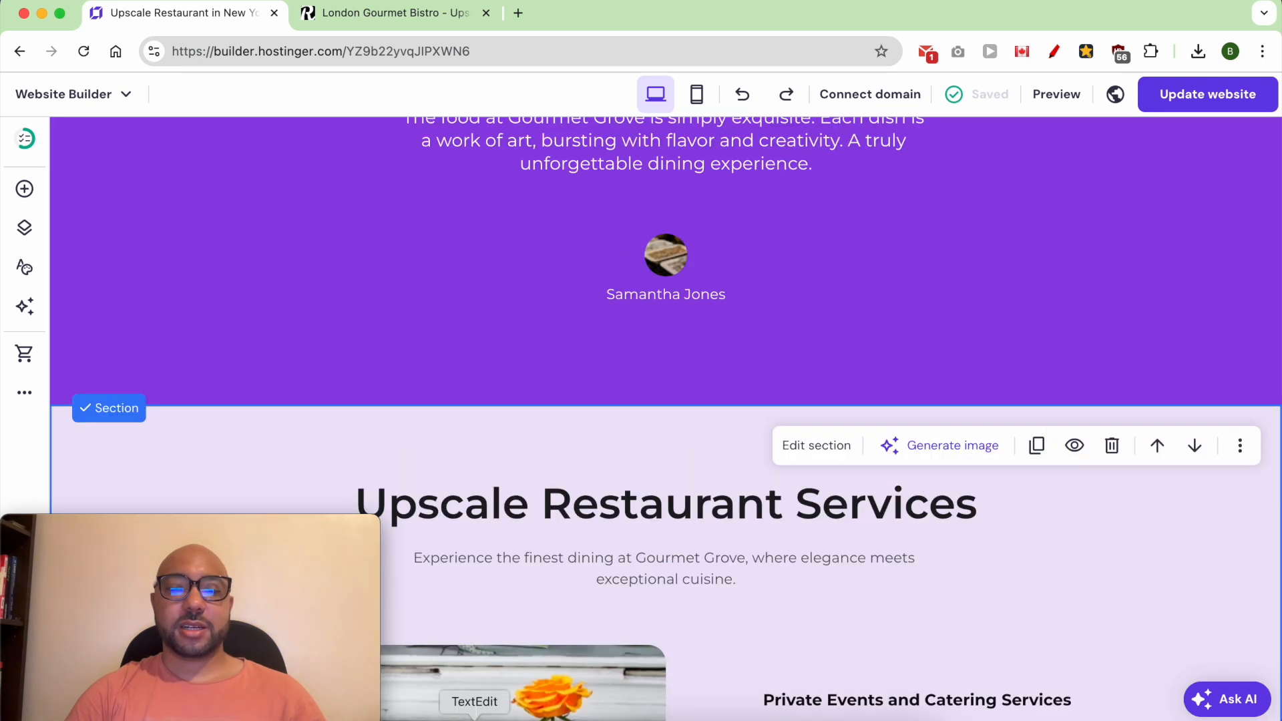
left_click(477, 715)
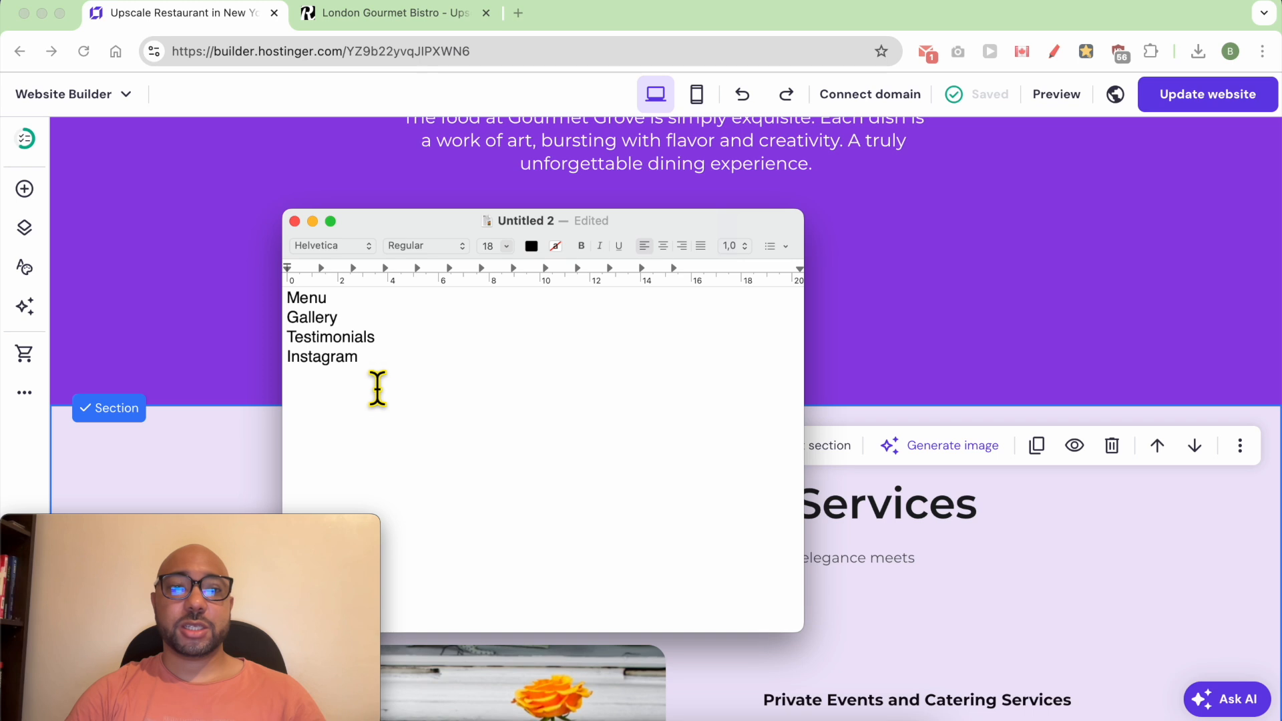
left_click_drag(324, 347, 283, 291)
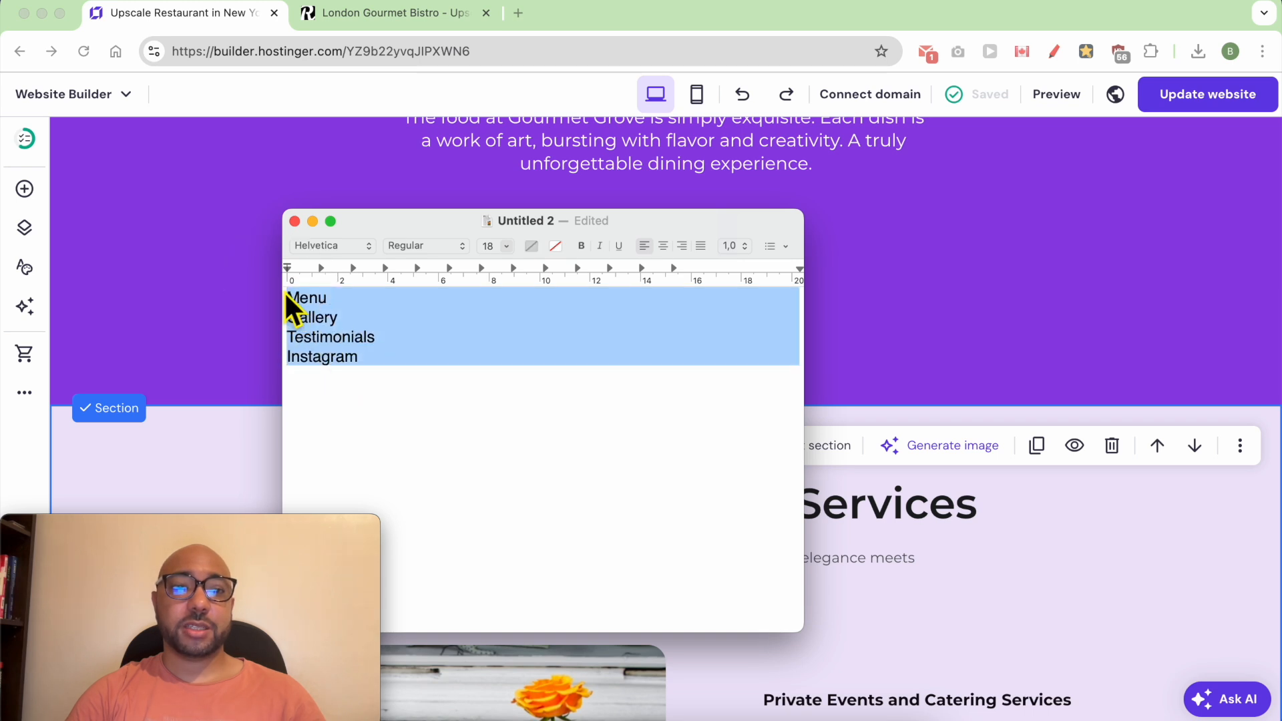
double_click(324, 299)
right_click(322, 301)
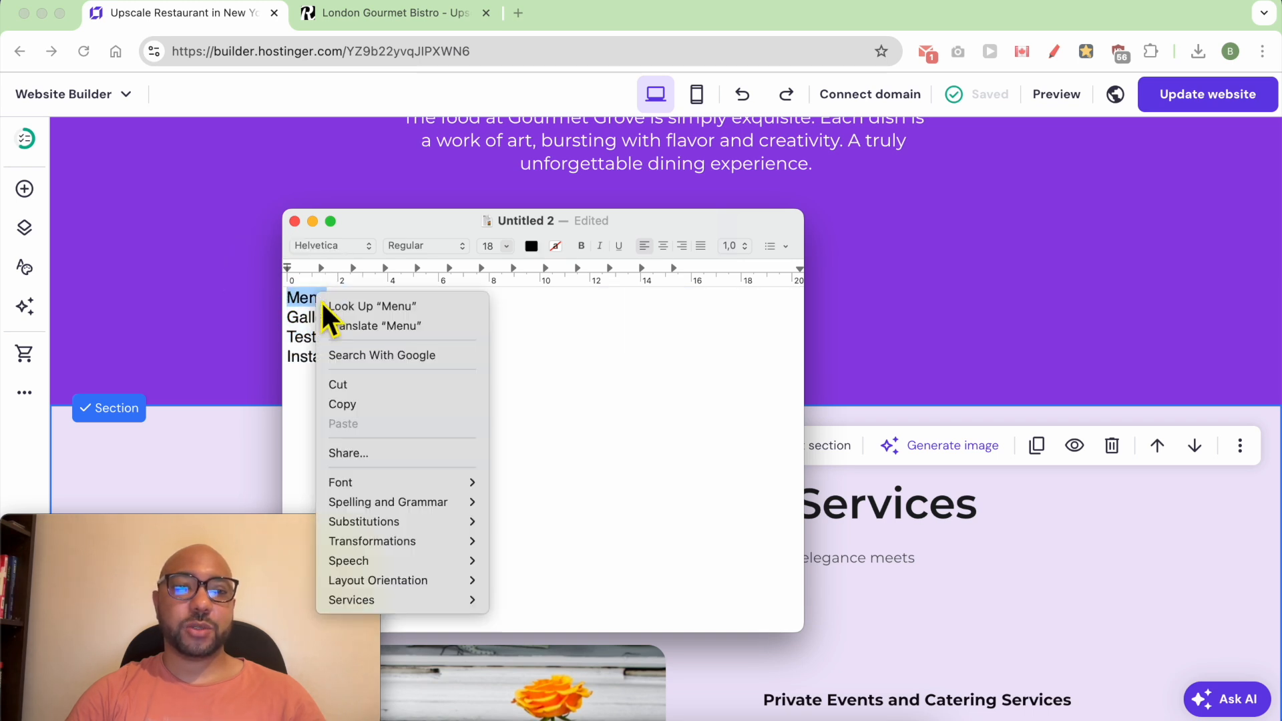
left_click(367, 403)
- Return to the website builder and view the start of the "Welcome to Gourmet Grove" section below the hero
left_click(959, 381)
scroll(959, 381, "up", 15)
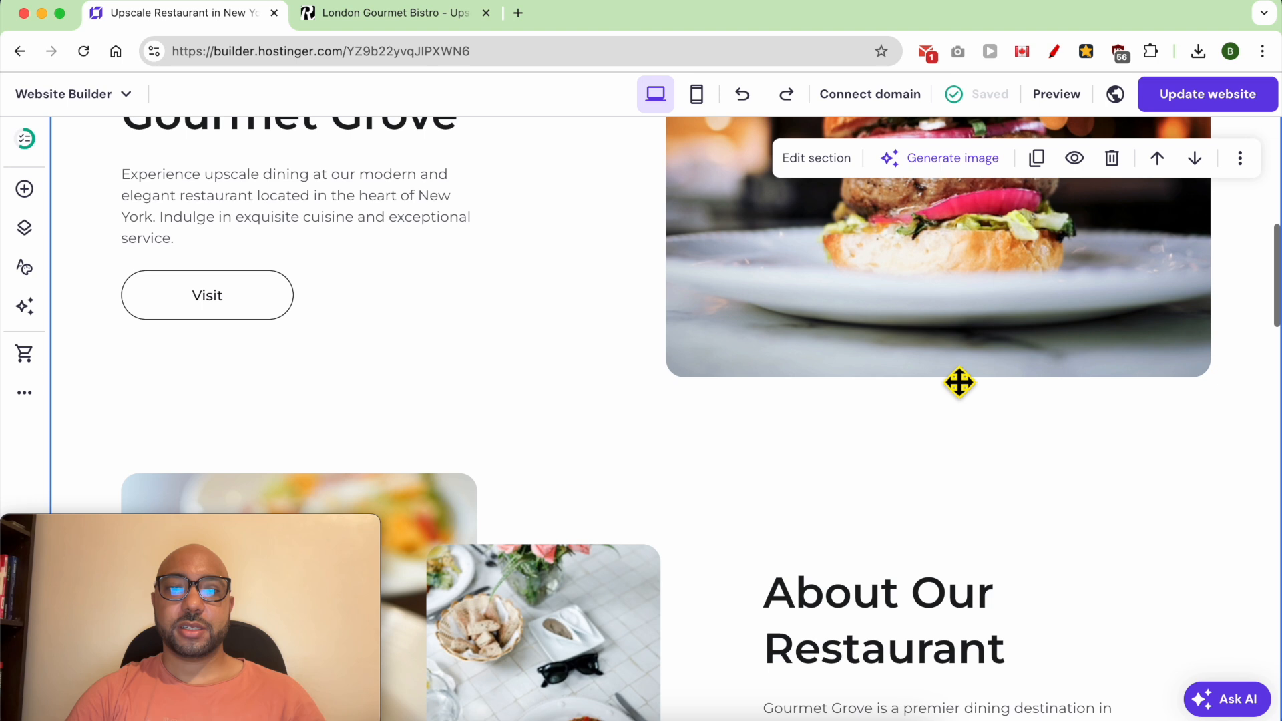
scroll(801, 333, "down", 2)
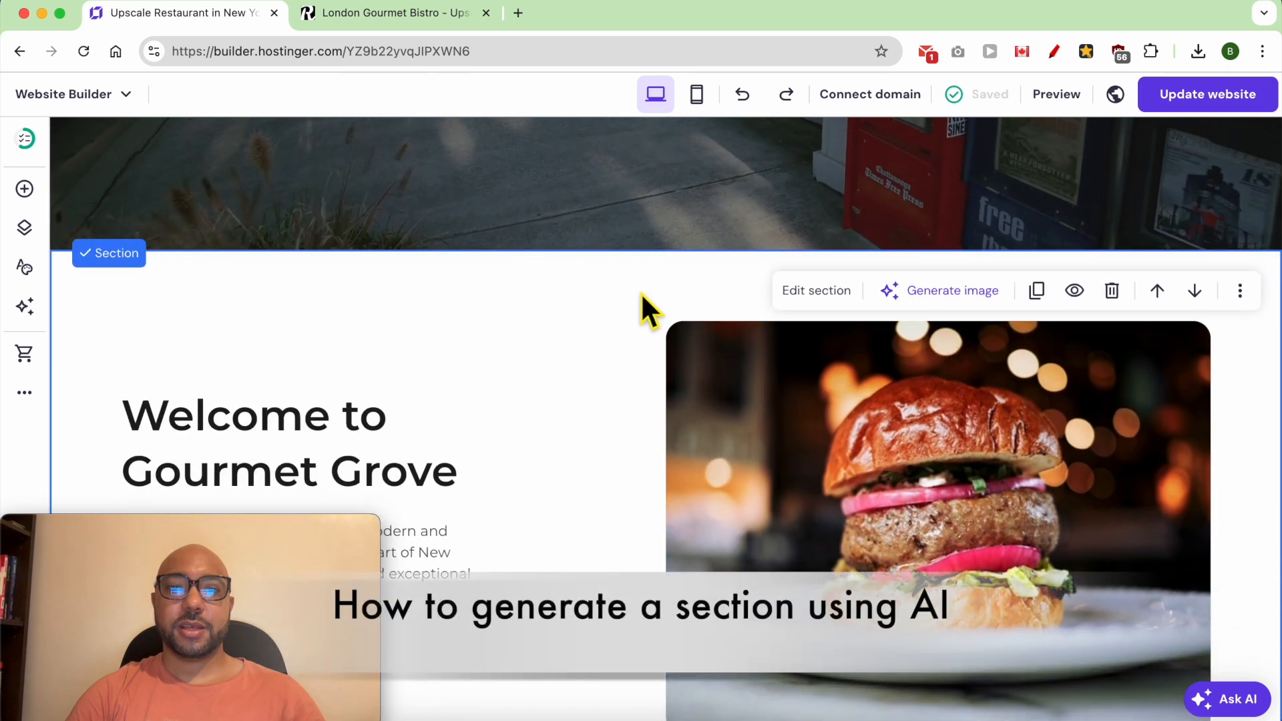
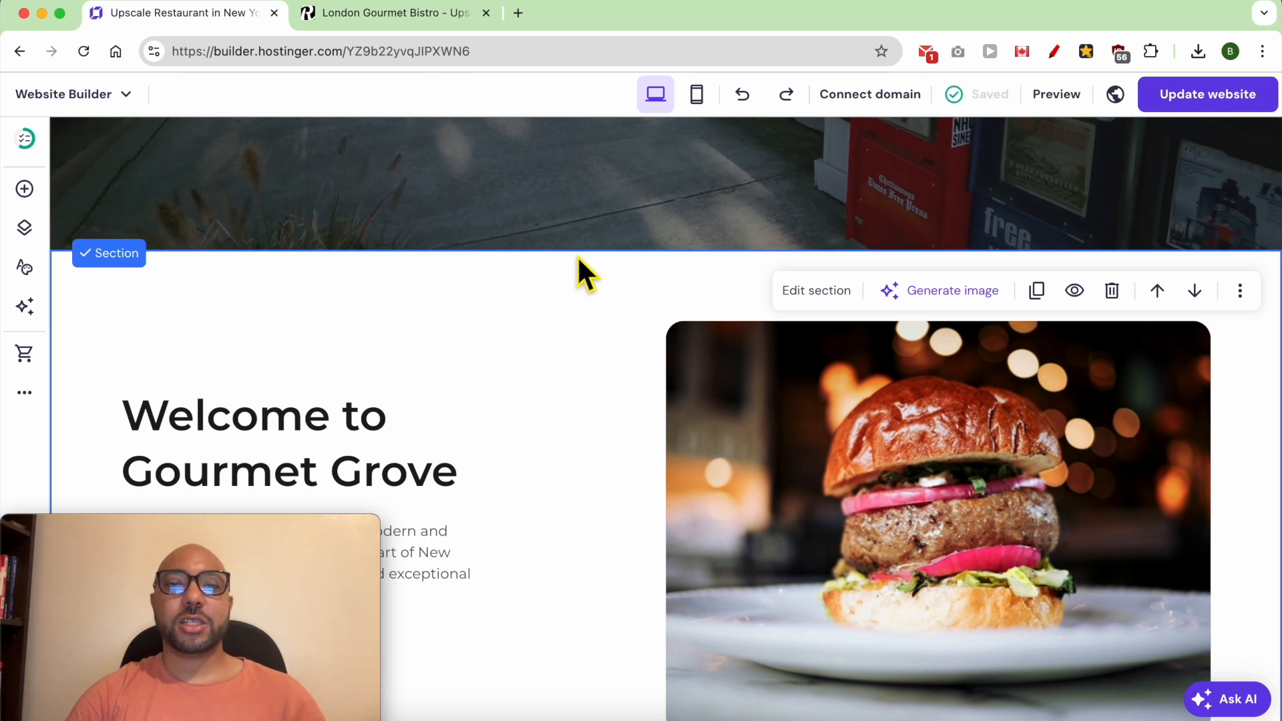
- Start an AI-generated section below the hero and paste the Gourmet Grove "Menu" prompt with Starters, Main Courses, Desserts and a "Reserve a Table" button
mouse_move(571, 250)
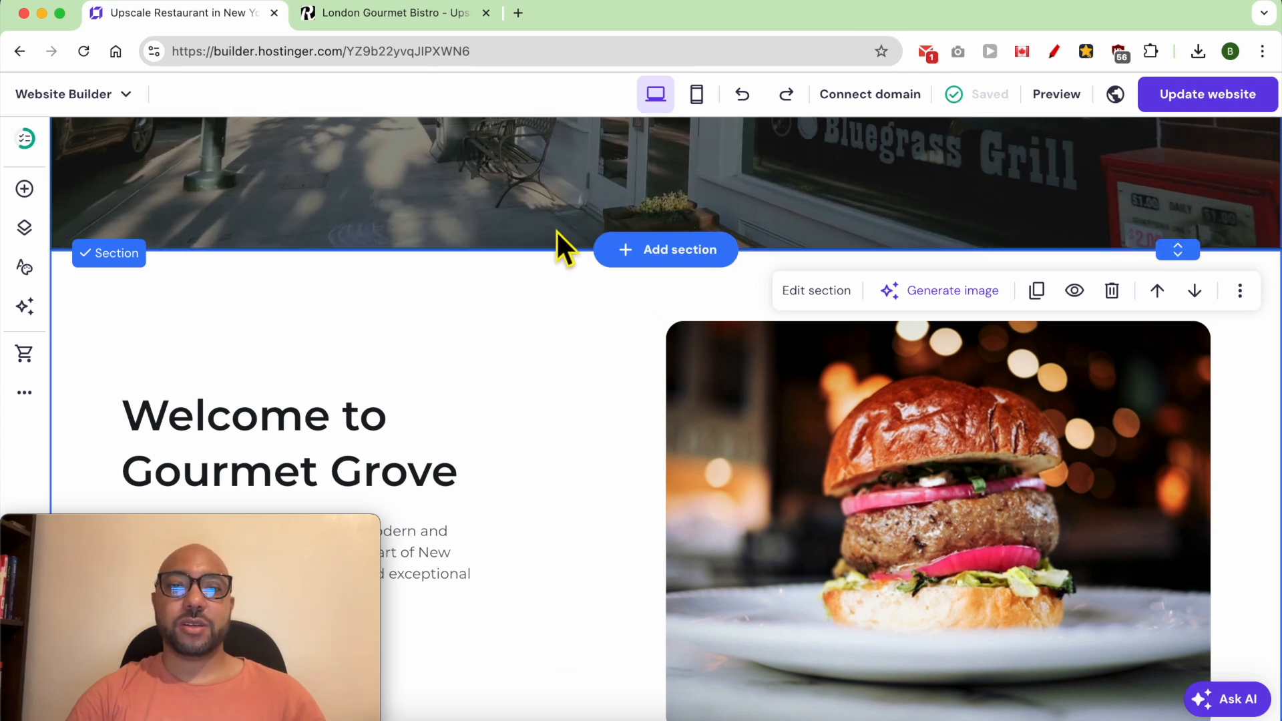
left_click(677, 252)
left_click_drag(243, 515, 1132, 534)
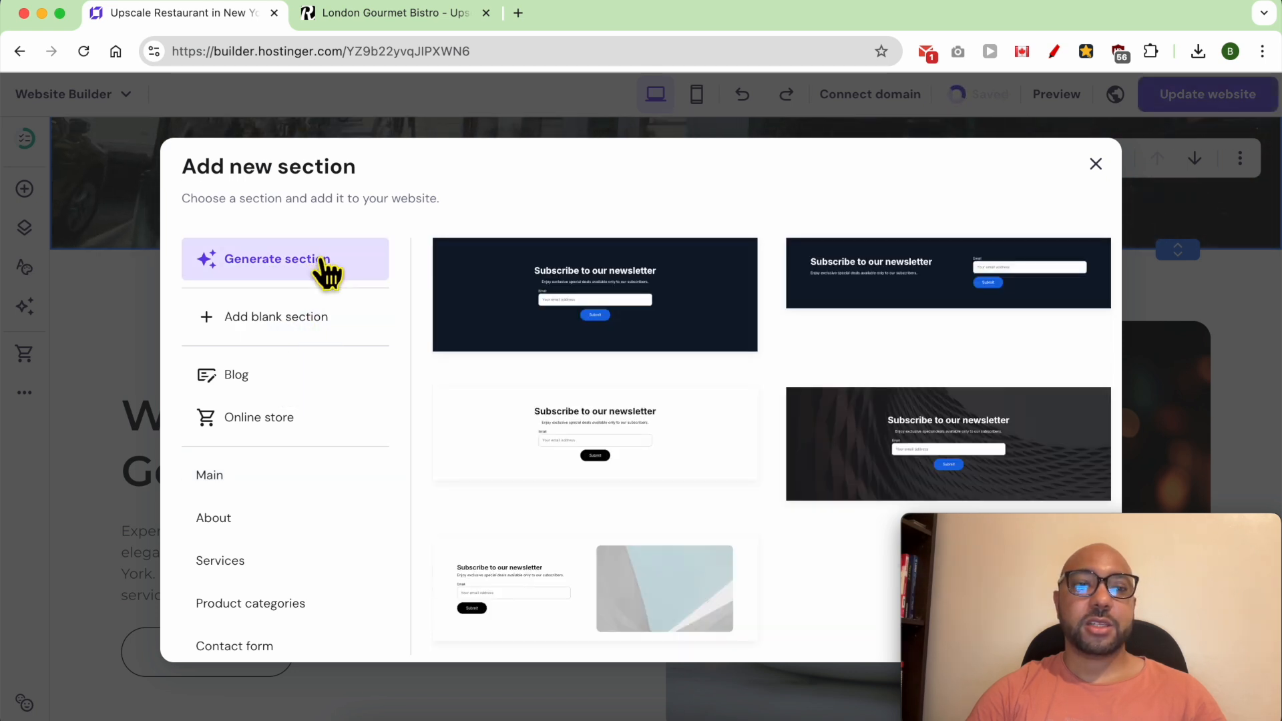
left_click(325, 272)
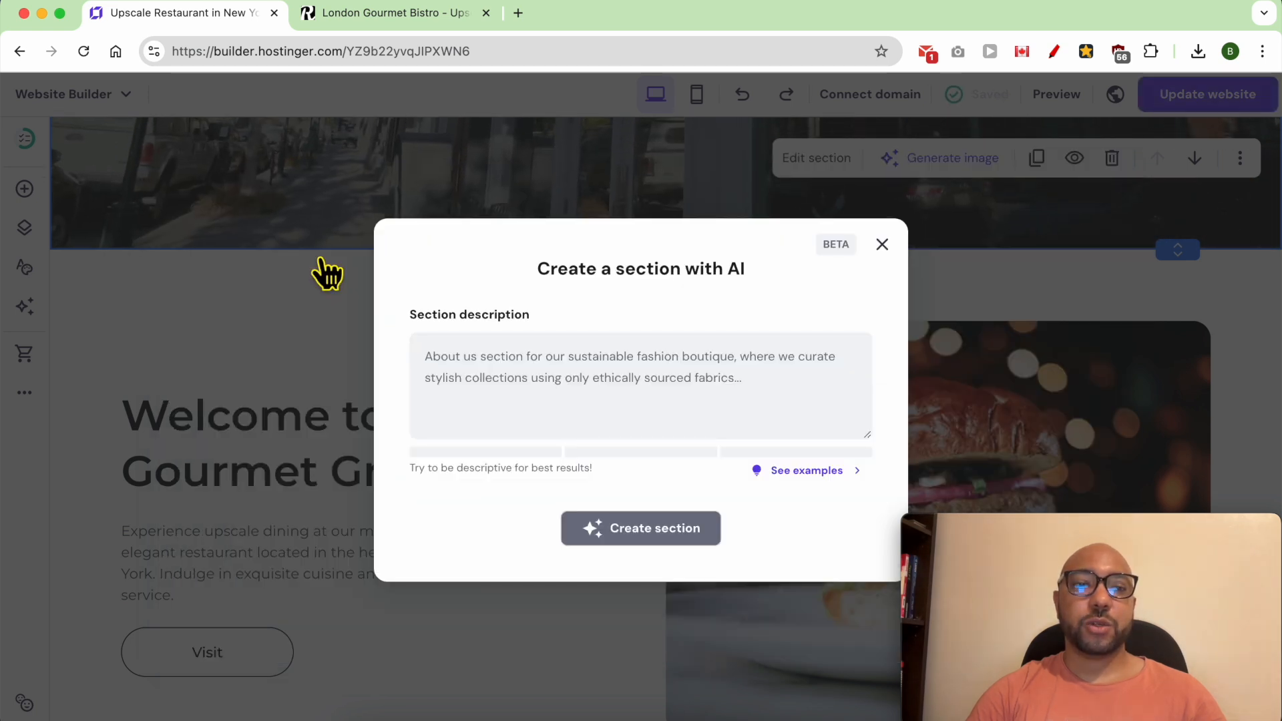
left_click(586, 395)
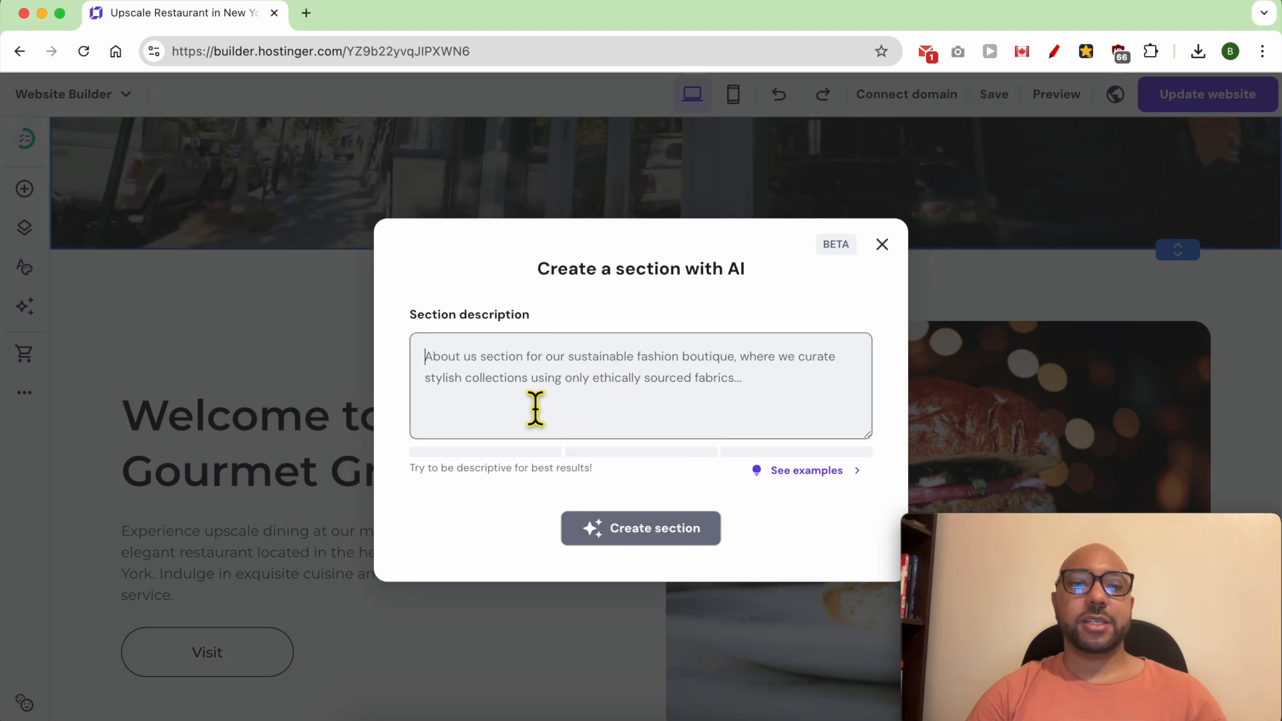
type("Create a \"Menu\" page section for my restaurant website called \"Gourmet Grove.\" This section should be visually appealing, showcasing our diverse and delicious offerings. For each category (Starters, Main Courses, Desserts), list at least five items with their names, short descriptions, and prices. At the bottom add a \"Reserve a Table\" button.")
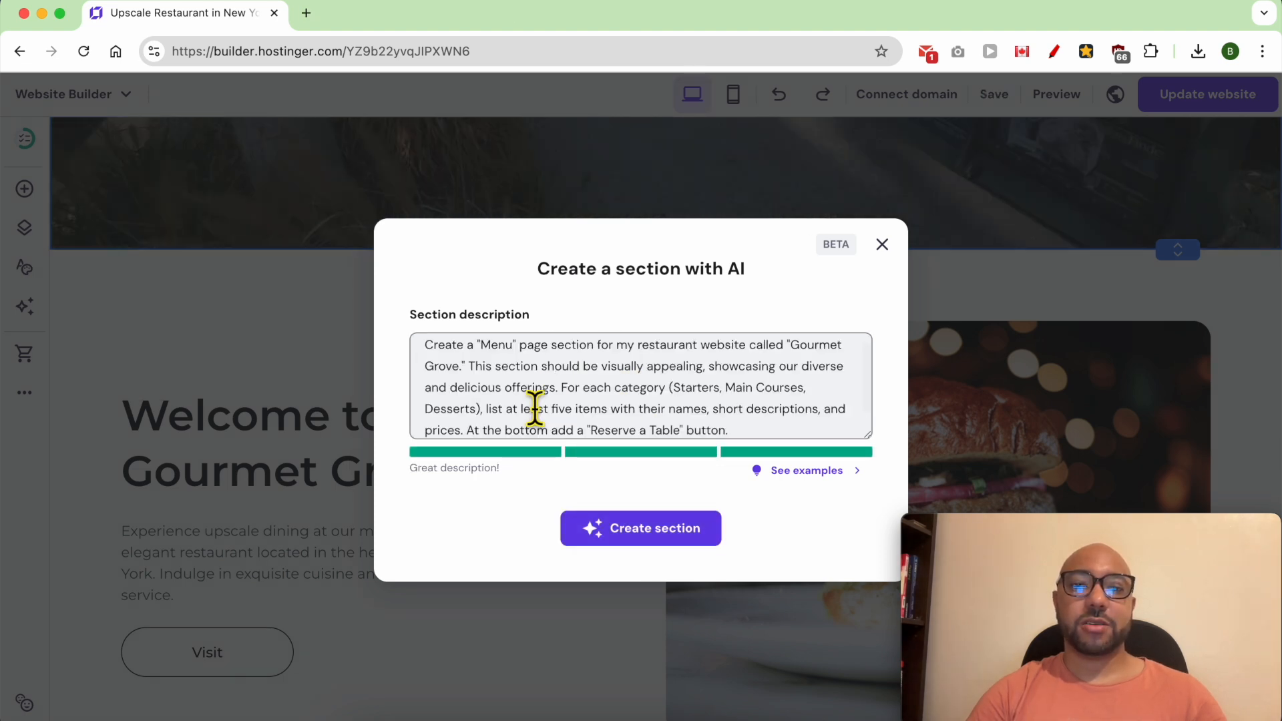
scroll(532, 406, "up", 2)
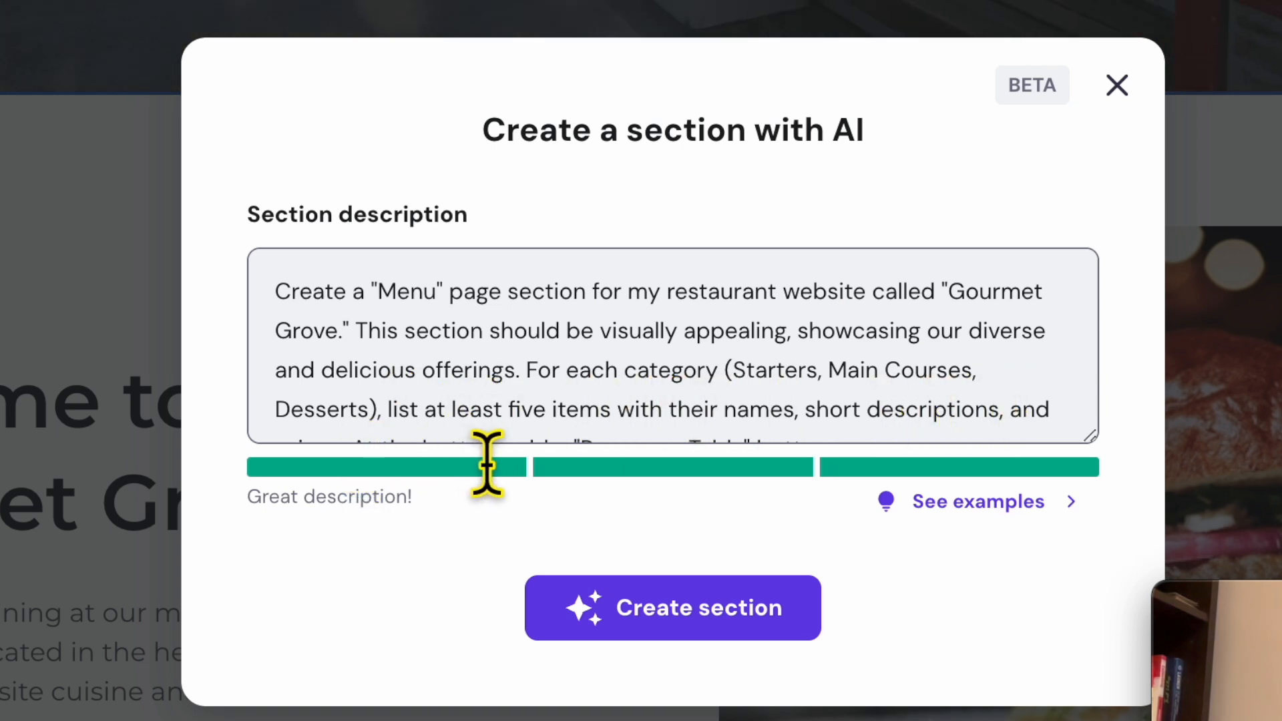
scroll(579, 458, "down", 1)
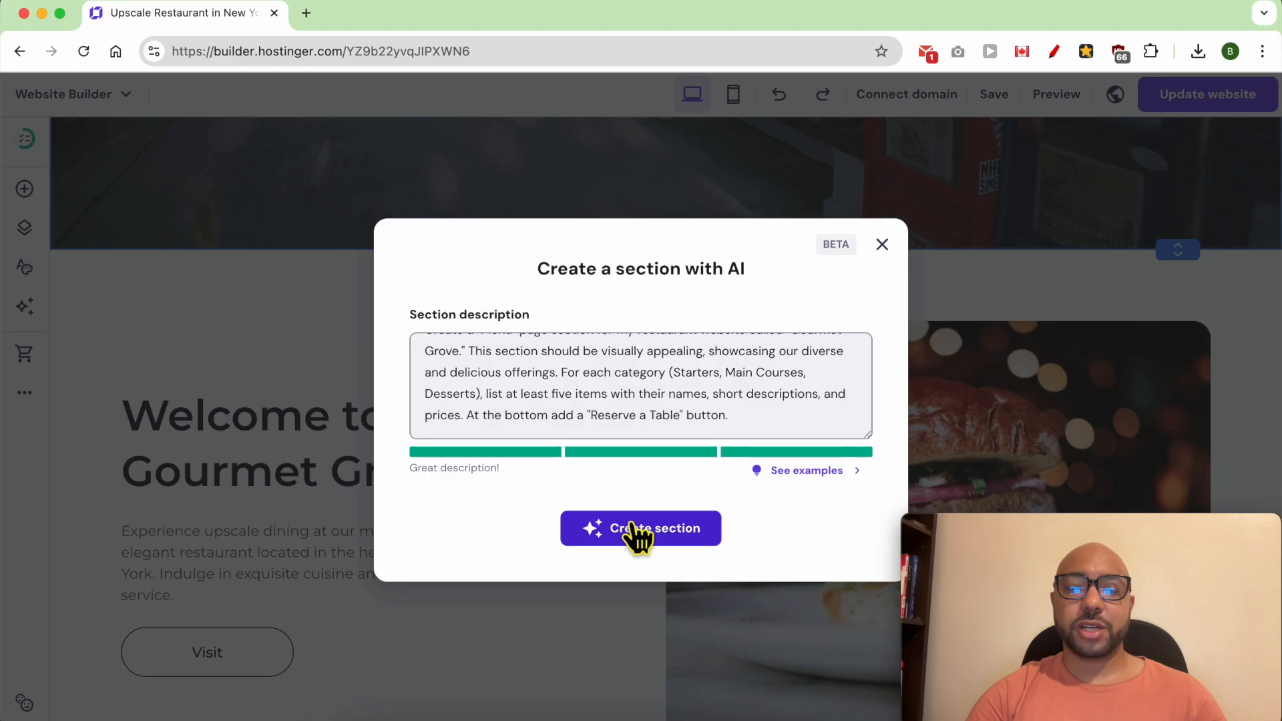
- Show the example section descriptions and create the Menu section from the pasted prompt
triple_click(378, 502)
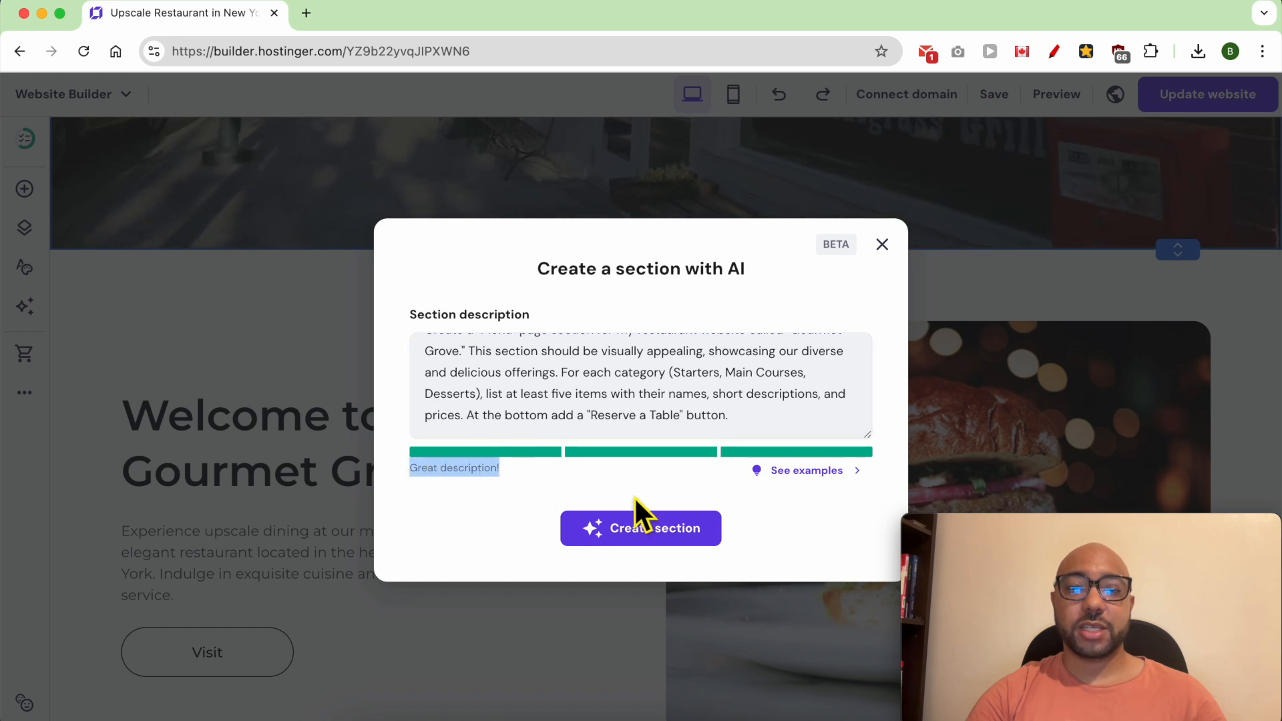
left_click(818, 472)
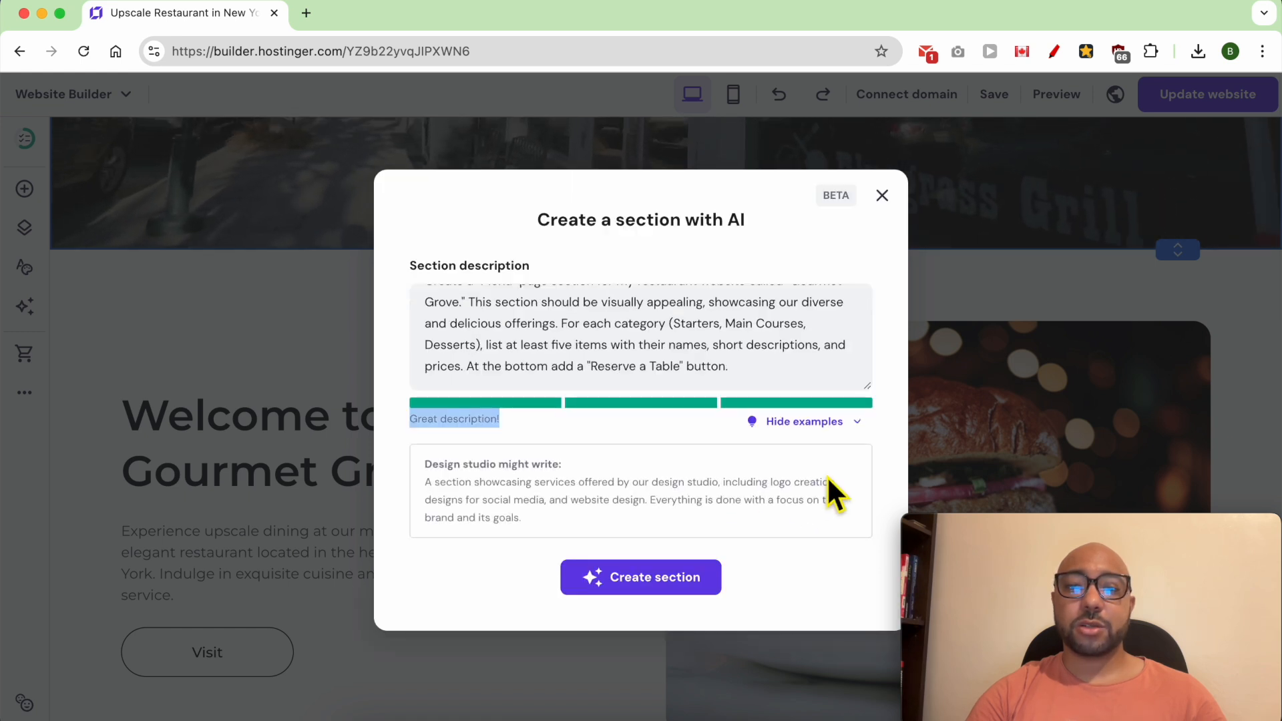
triple_click(595, 490)
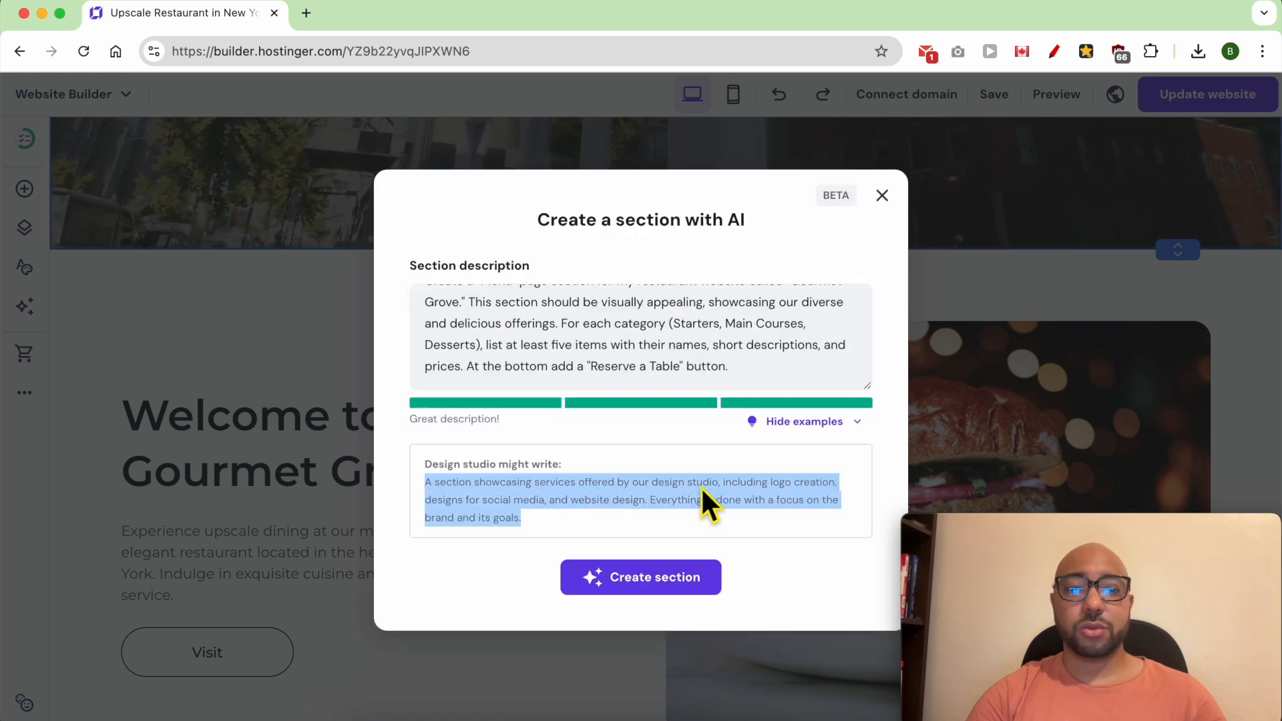
left_click(617, 517)
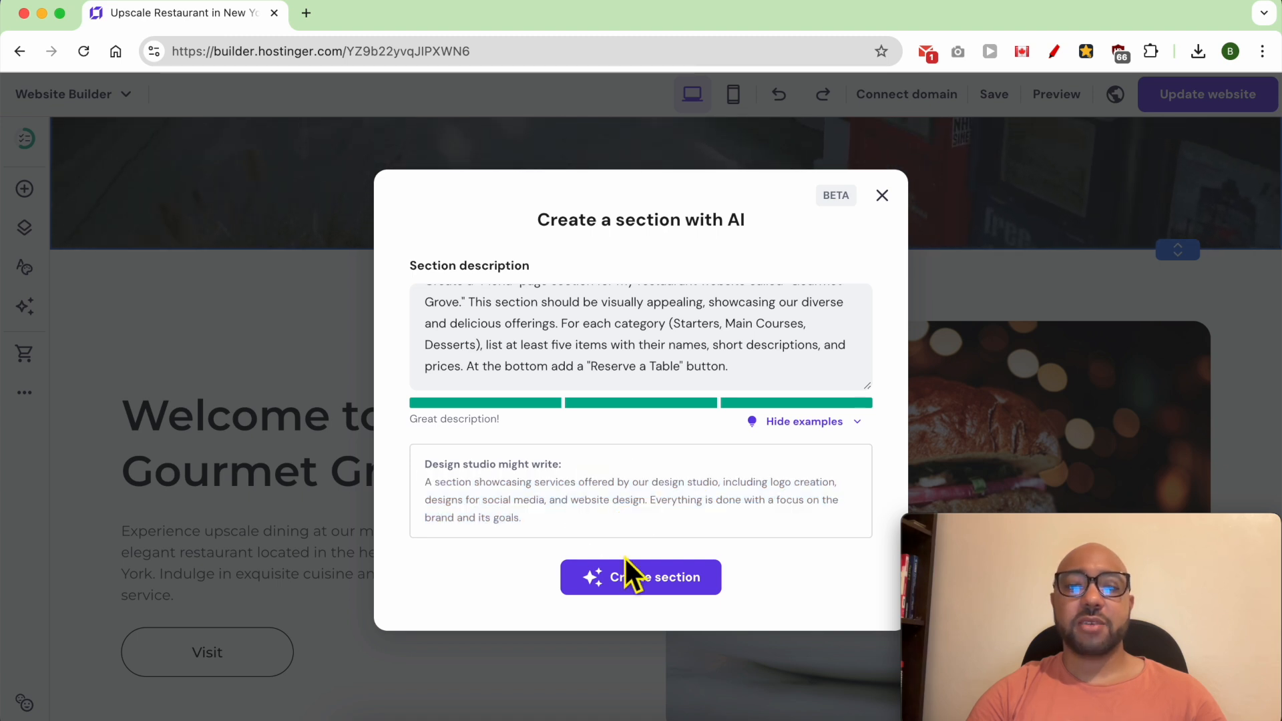
left_click(636, 578)
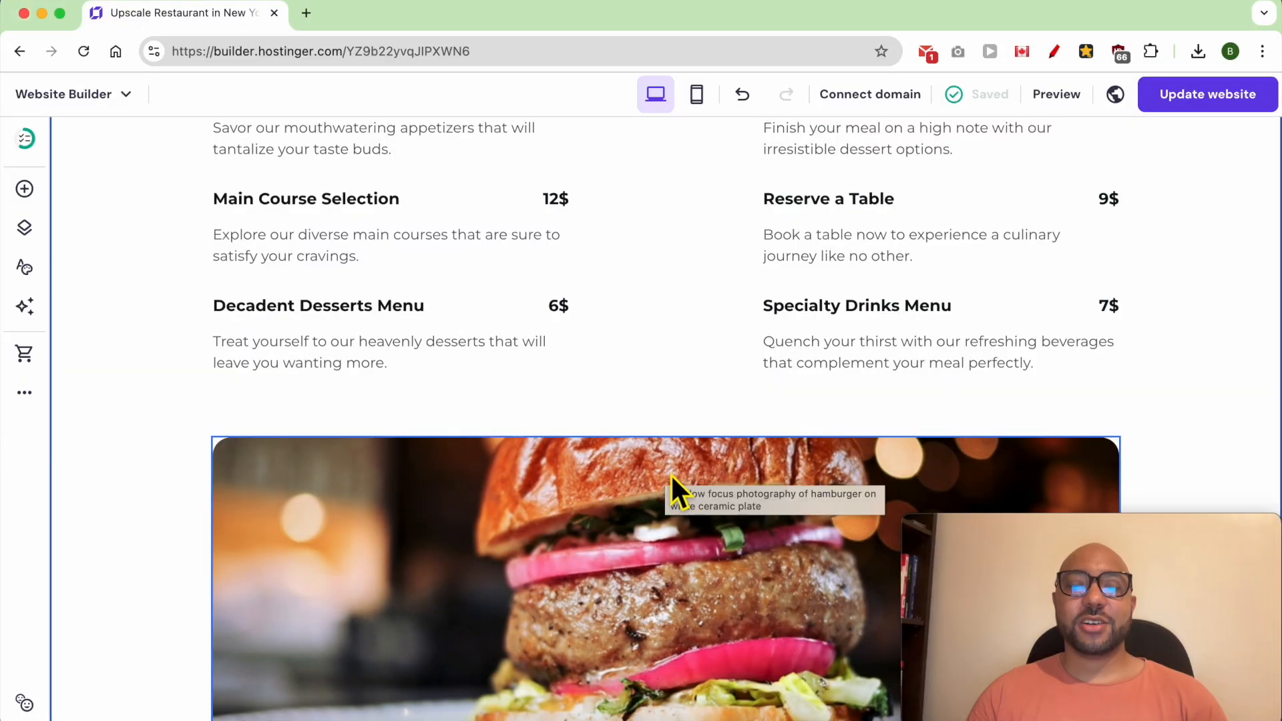
- Review the new section's "Gourmet Menu" heading, its intro text and the priced menu items
scroll(671, 474, "up", 5)
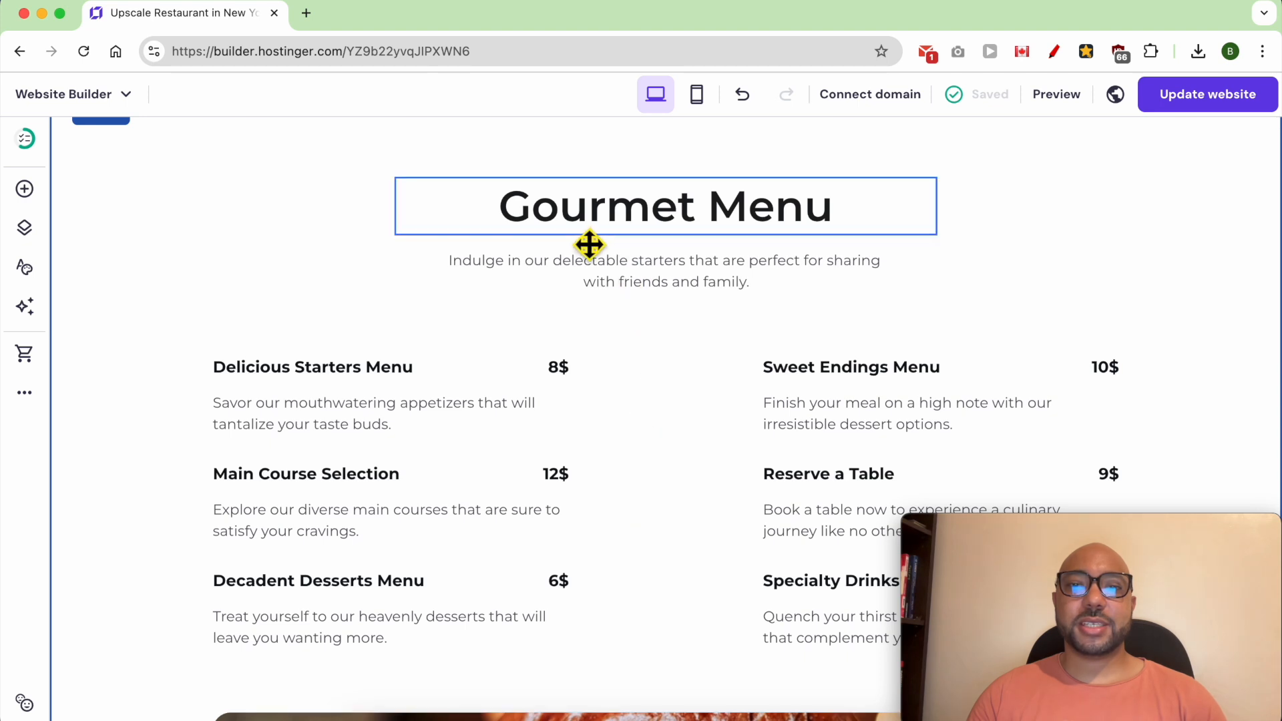
left_click(829, 215)
triple_click(832, 220)
left_click(688, 284)
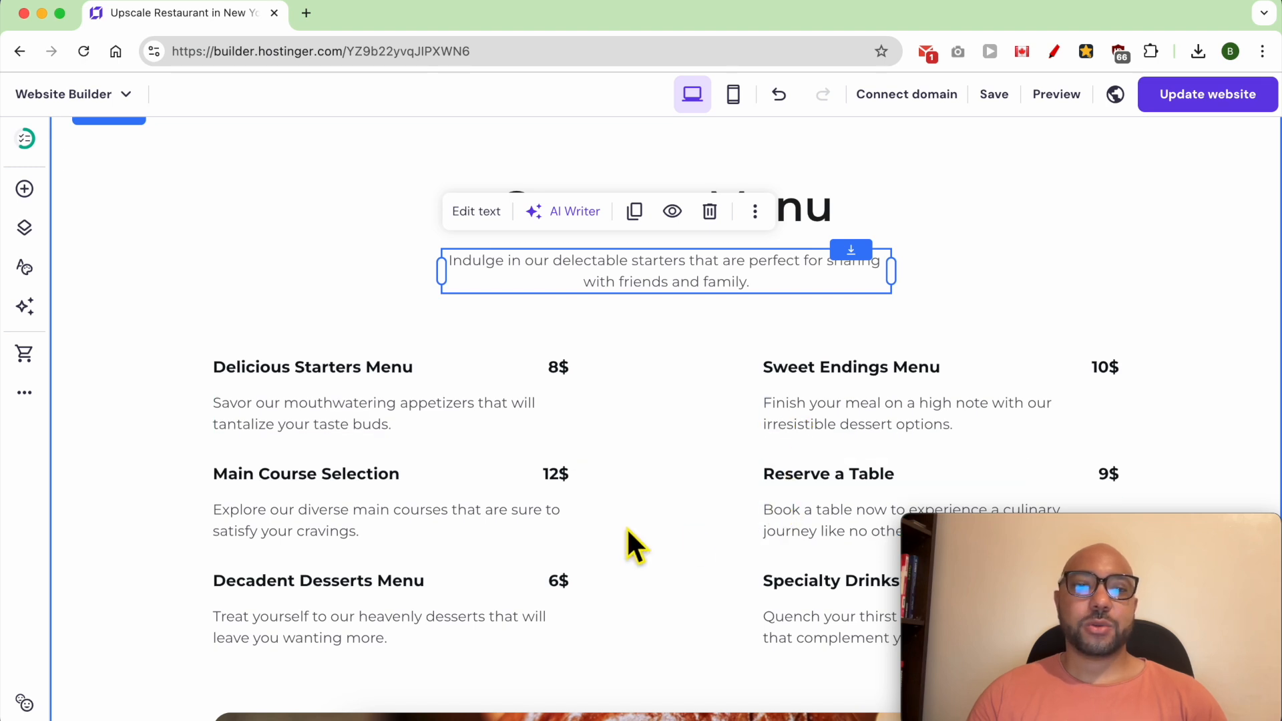
- Delete the large burger image below the menu items
scroll(626, 527, "down", 4)
left_click(618, 552)
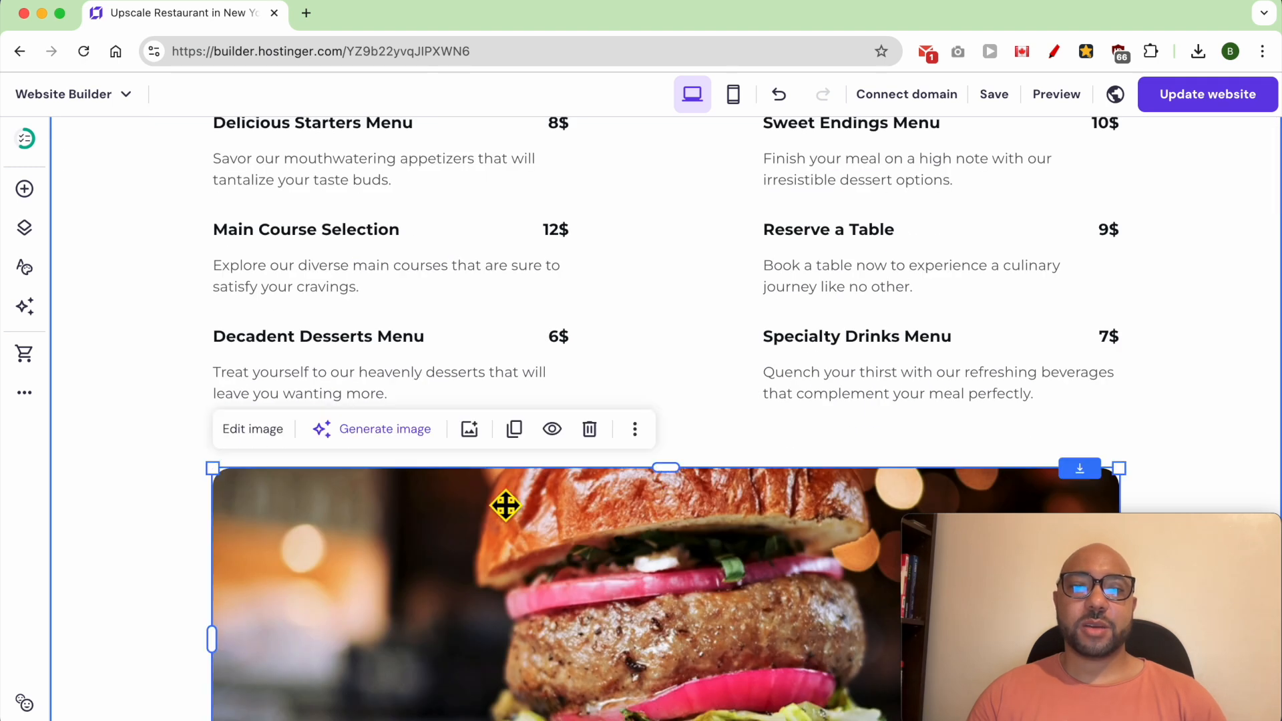
scroll(587, 500, "down", 4)
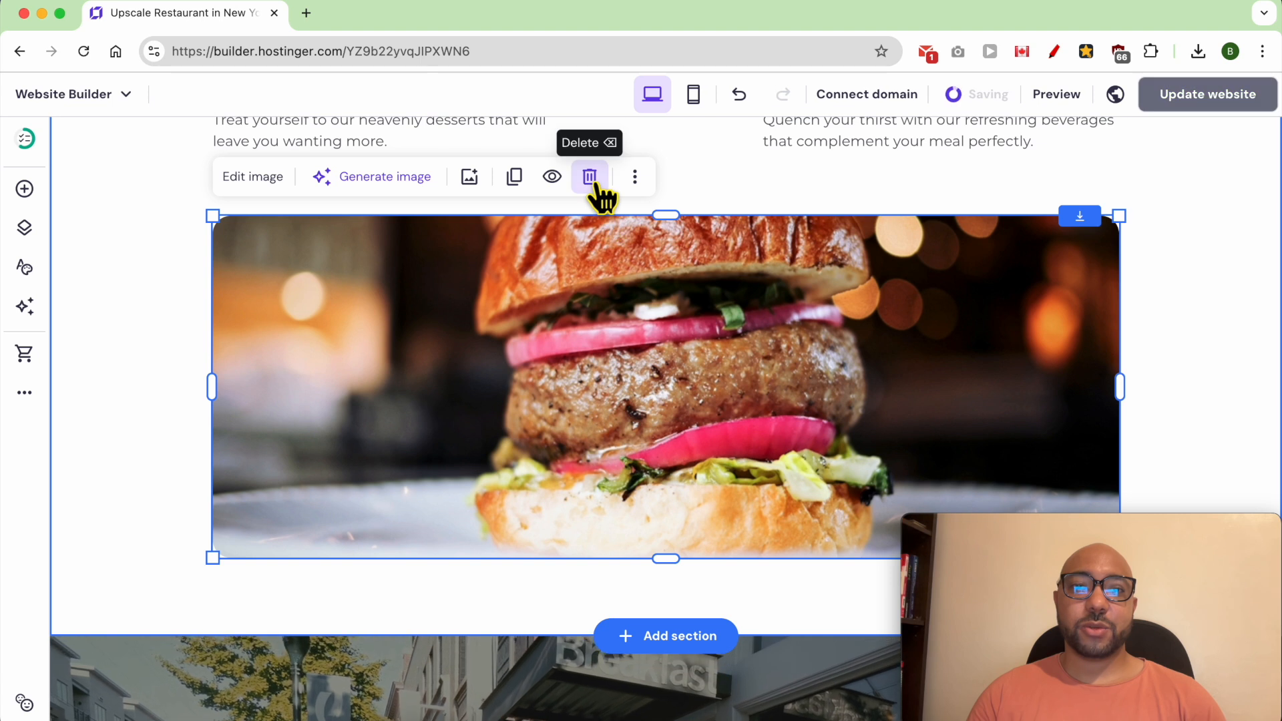
left_click(592, 189)
scroll(630, 374, "up", 4)
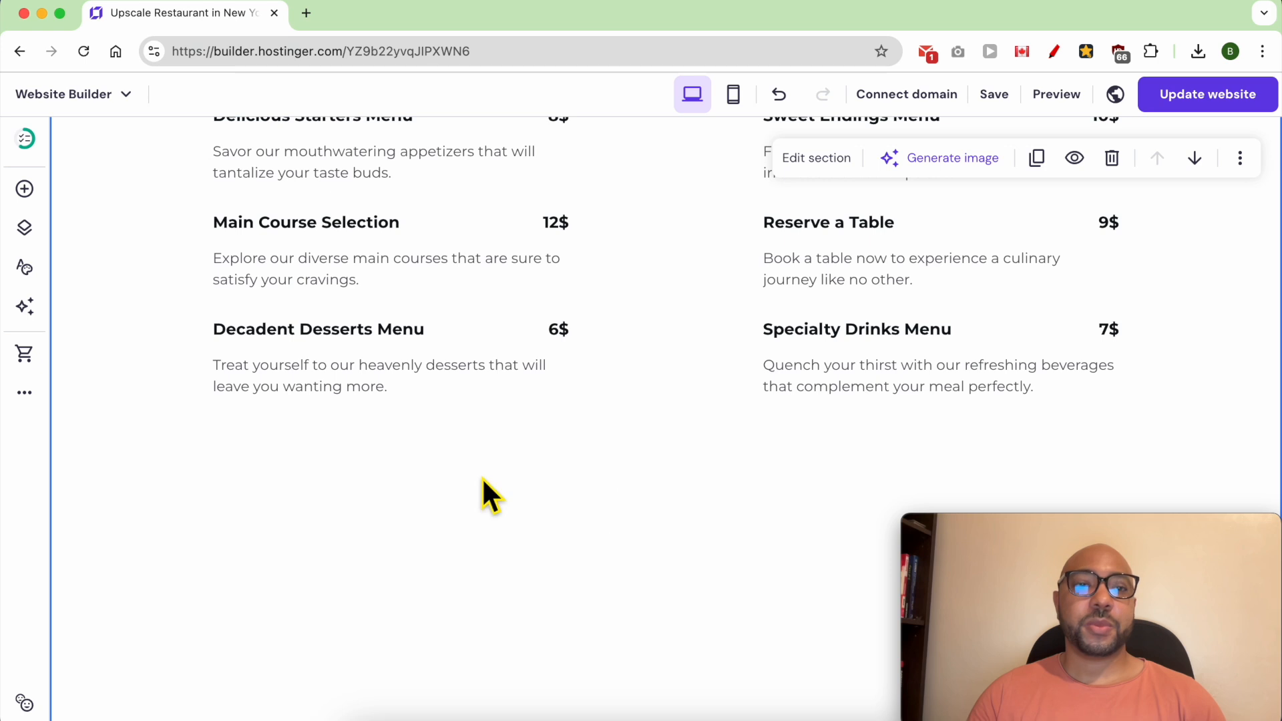
- Add a button centred in the empty space below the menu items and set its text to "Book your Table"
left_click(22, 190)
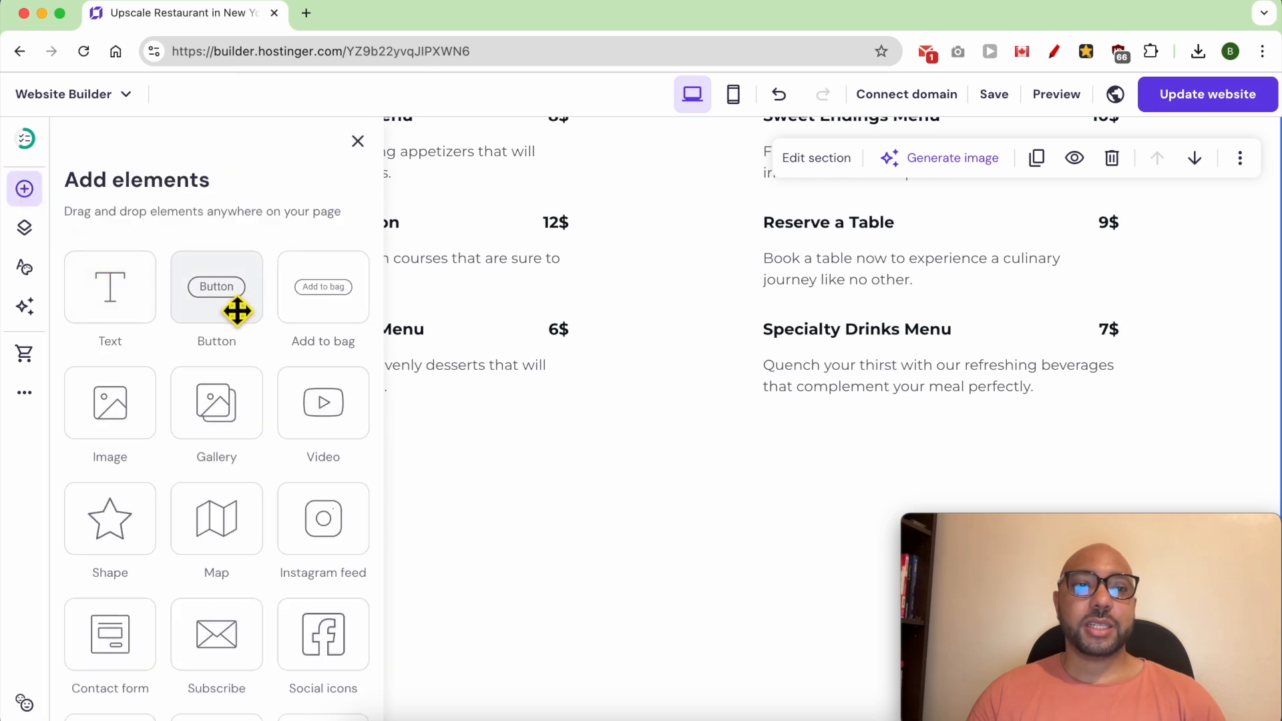
left_click_drag(241, 321, 647, 475)
left_click_drag(689, 542, 688, 603)
left_click_drag(683, 432, 504, 461)
left_click_drag(673, 500, 661, 472)
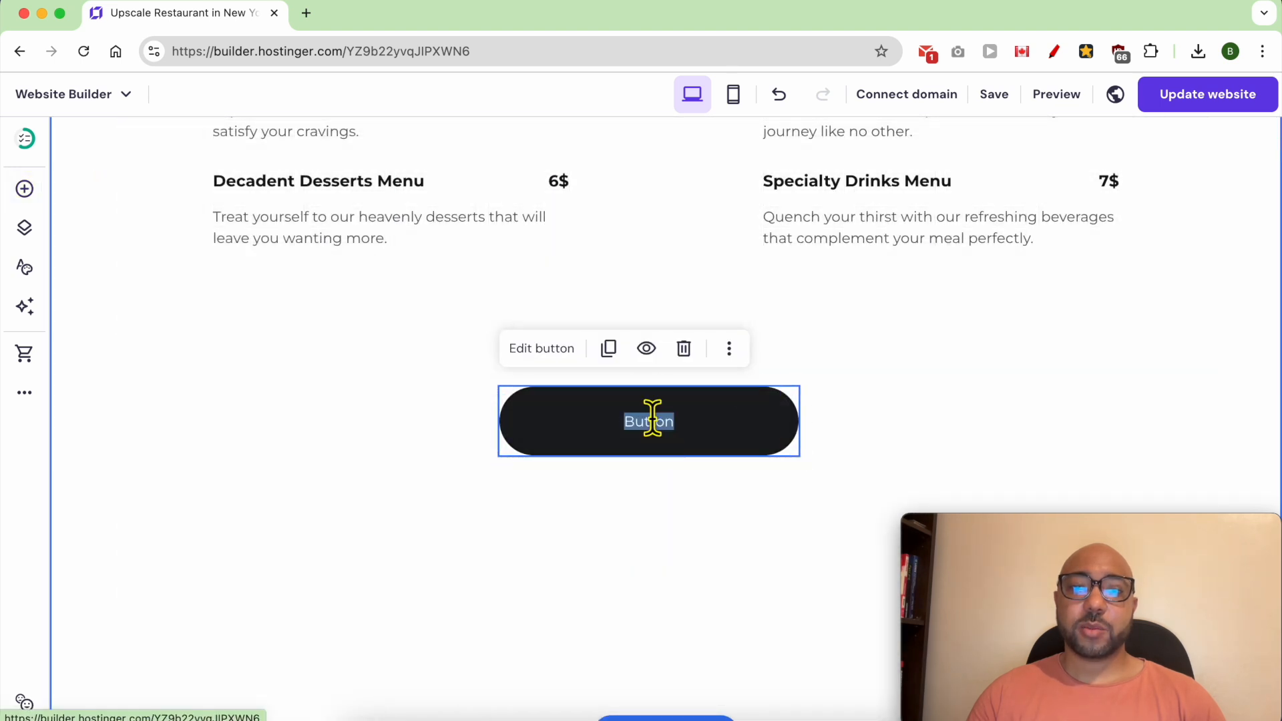
left_click(949, 473)
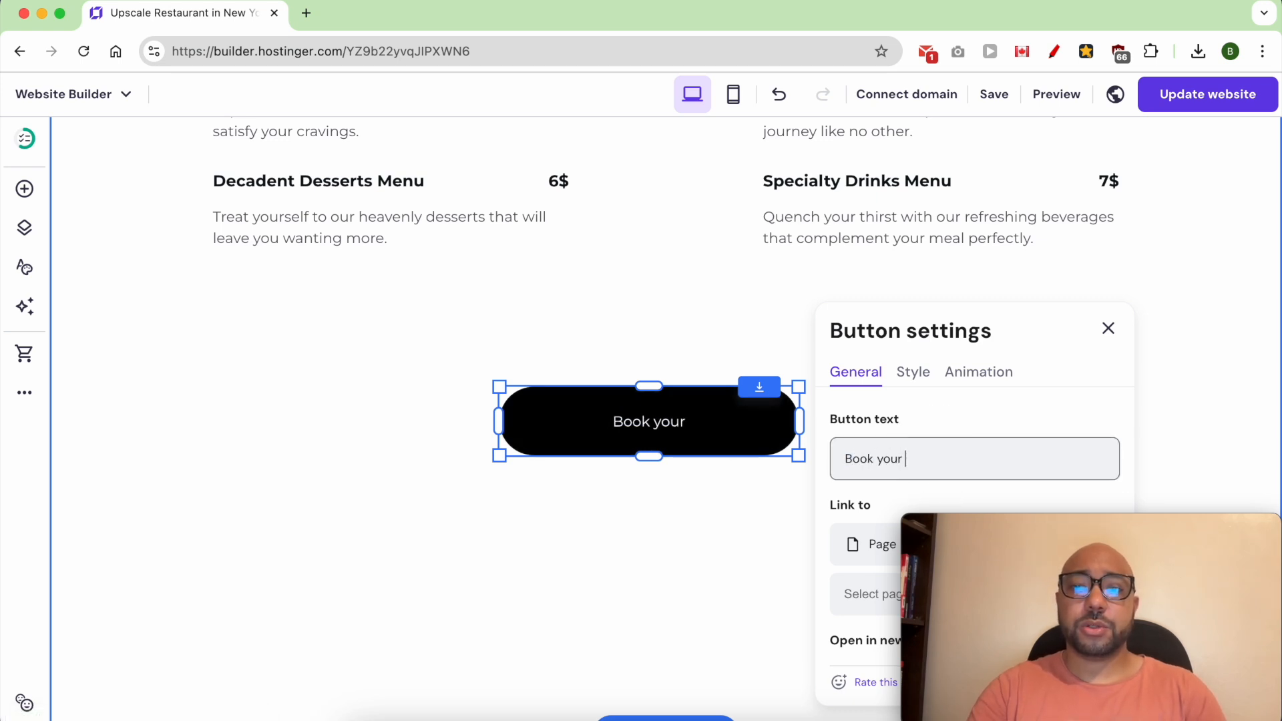
scroll(968, 434, "down", 1)
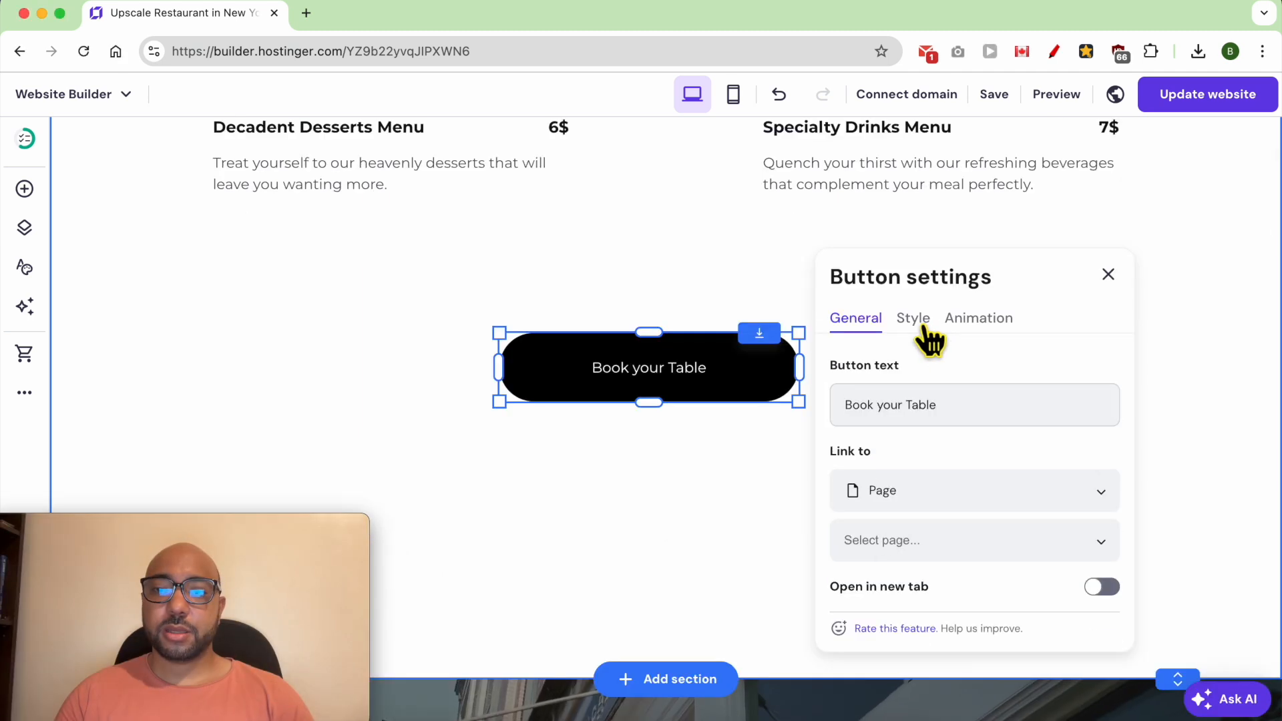
- Change the "Book your Table" button's fill color to a bright orange
left_click(912, 319)
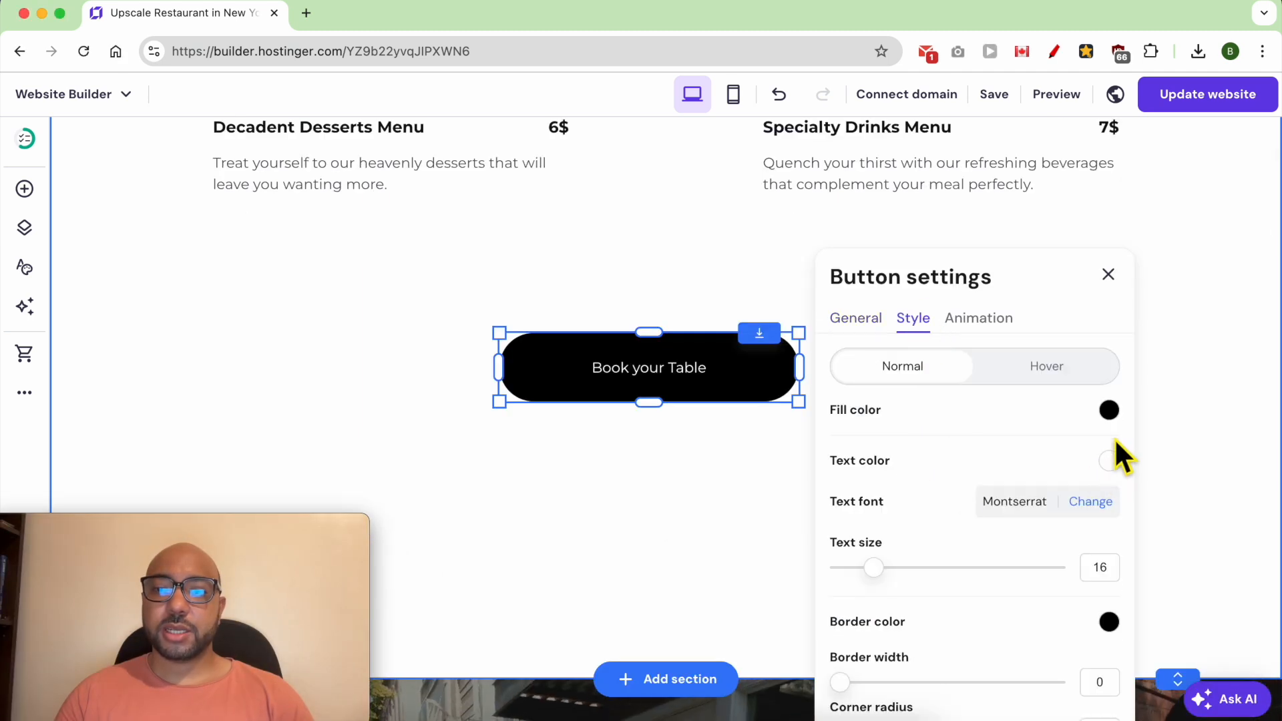
left_click(1109, 411)
left_click(1153, 446)
left_click(1184, 436)
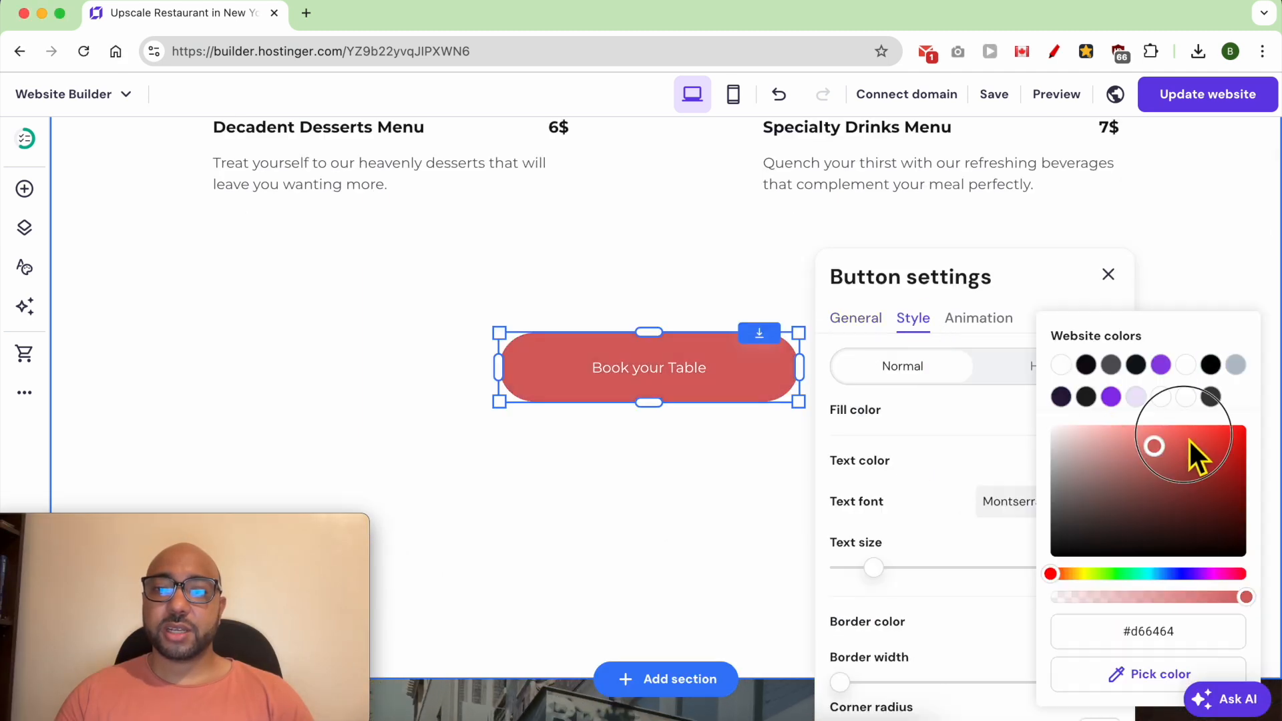
left_click(1144, 447)
left_click(1110, 493)
left_click(1073, 574)
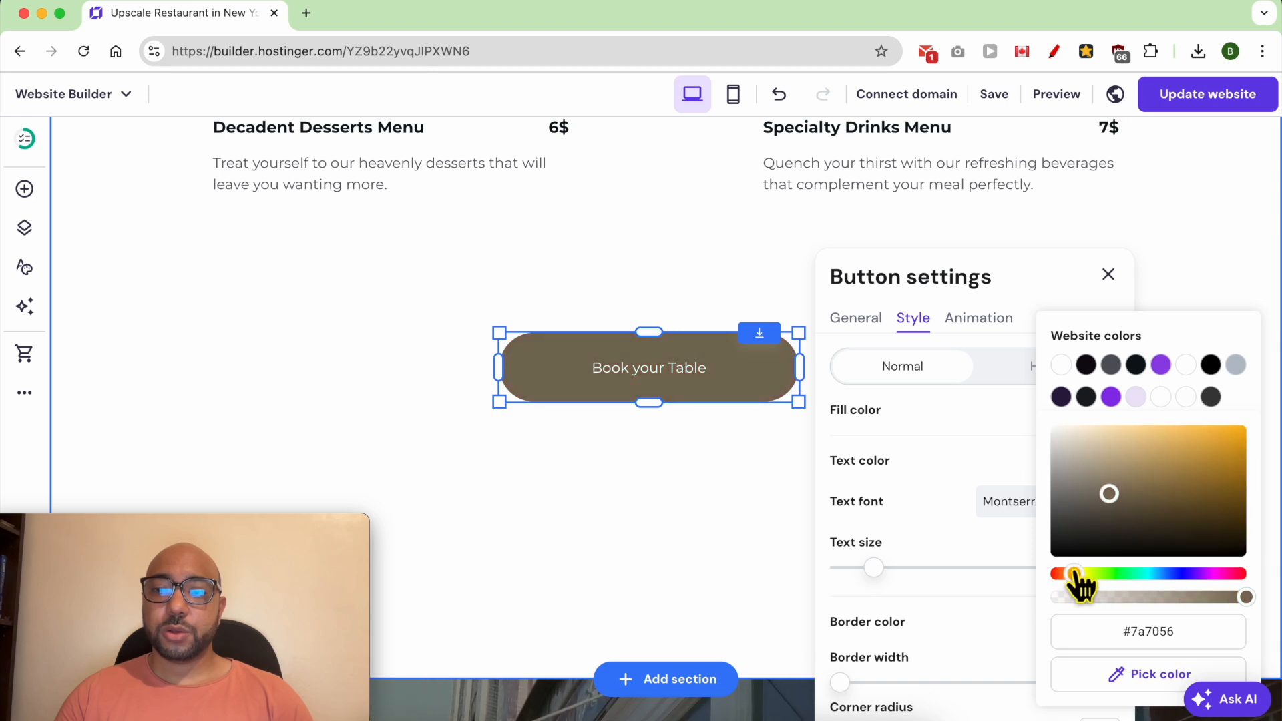
left_click_drag(1165, 484, 1261, 402)
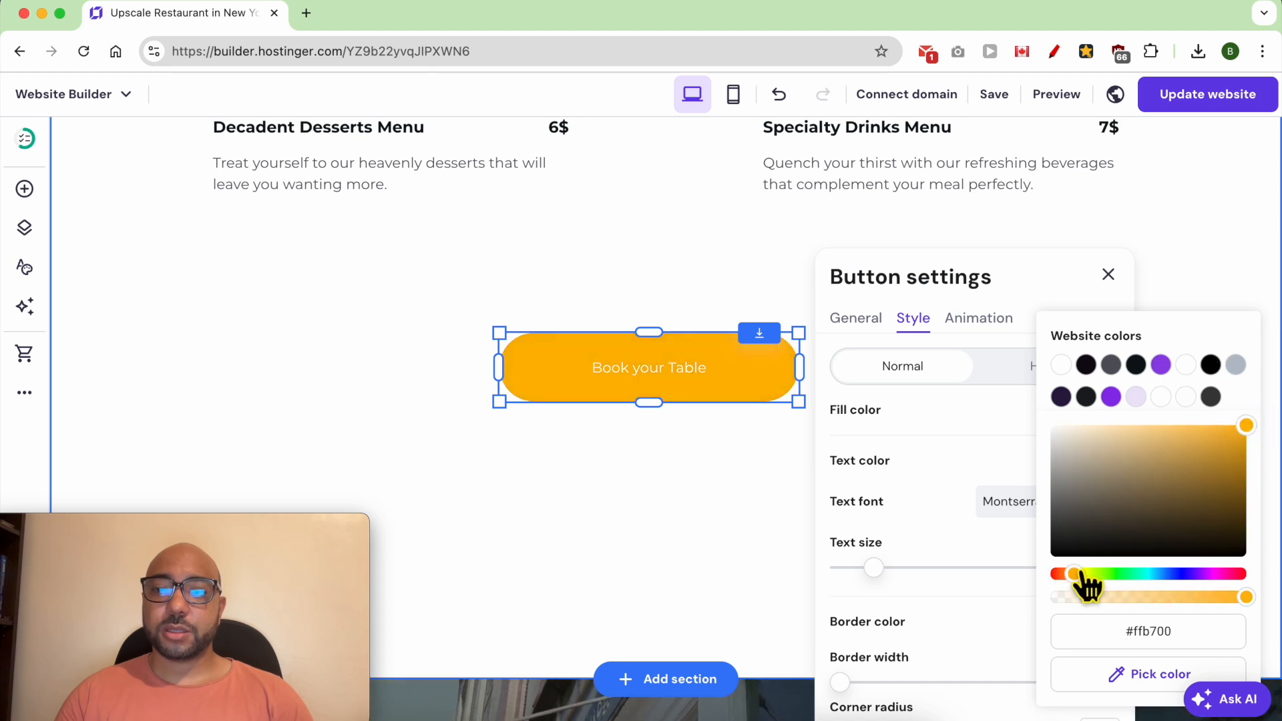
left_click_drag(1081, 573, 1073, 574)
left_click(1010, 415)
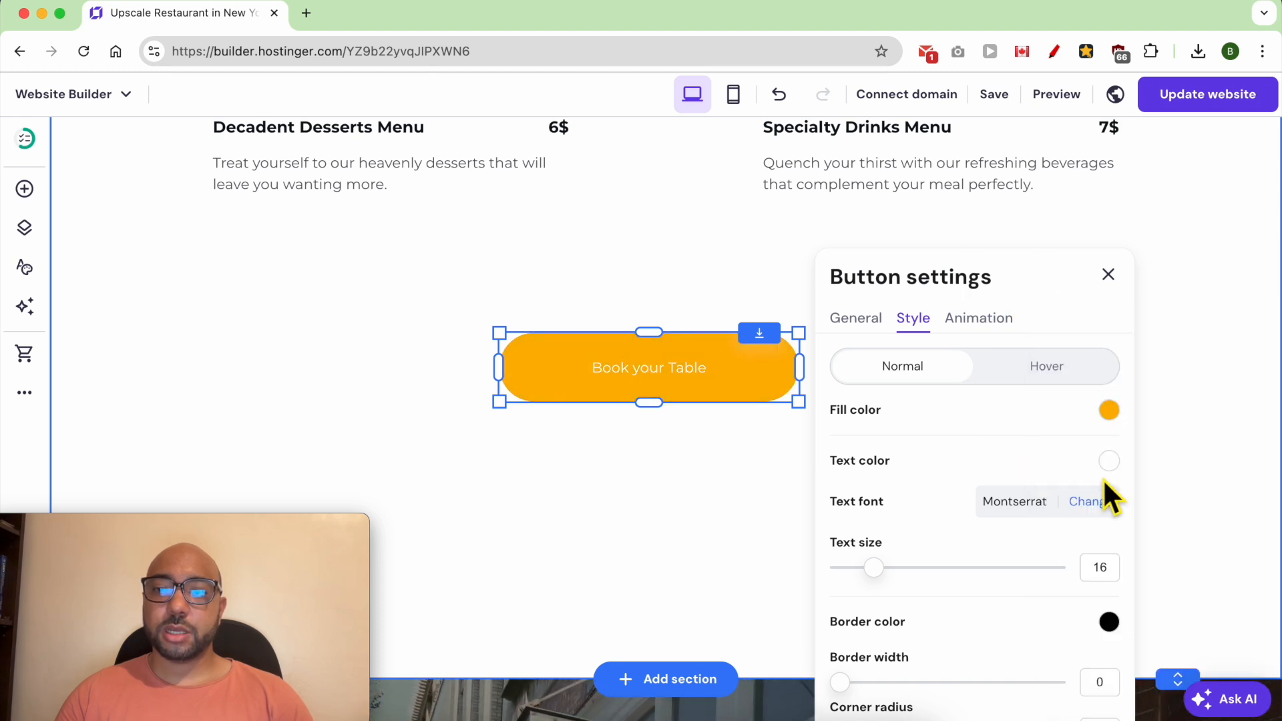
- Set the button's text color to black (#000000) and its text size to 25
left_click(1108, 462)
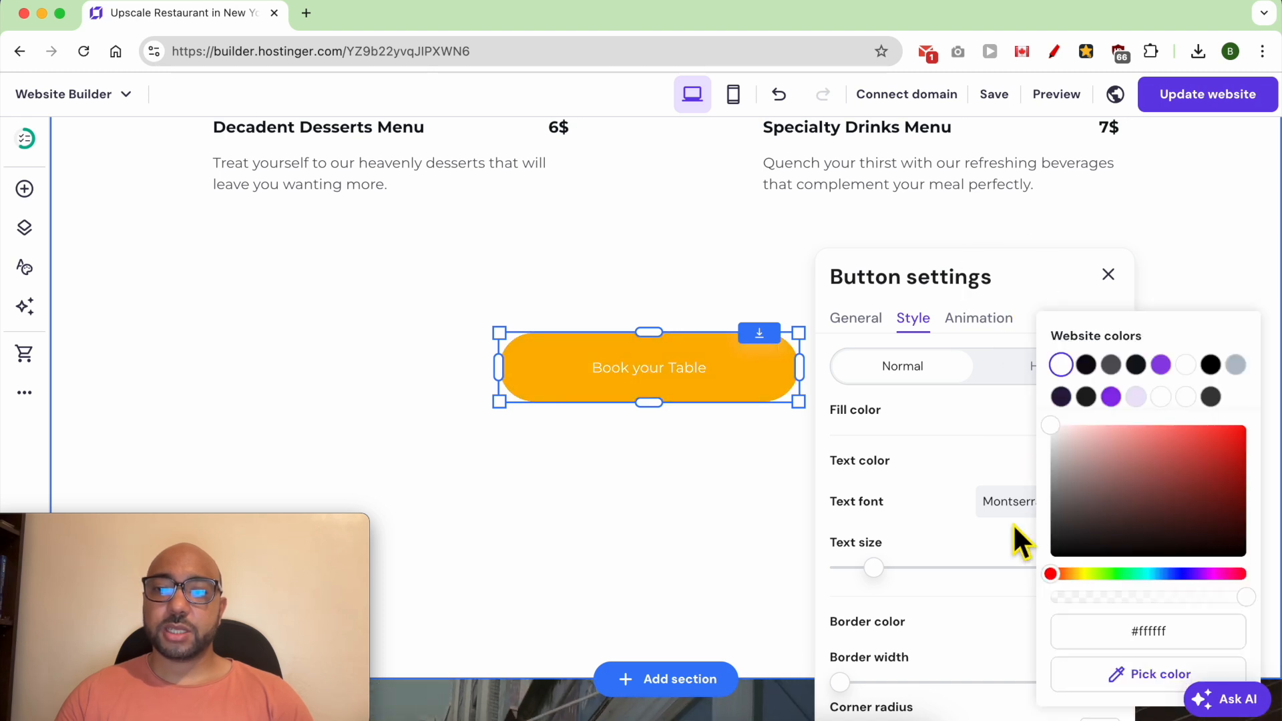
left_click(978, 461)
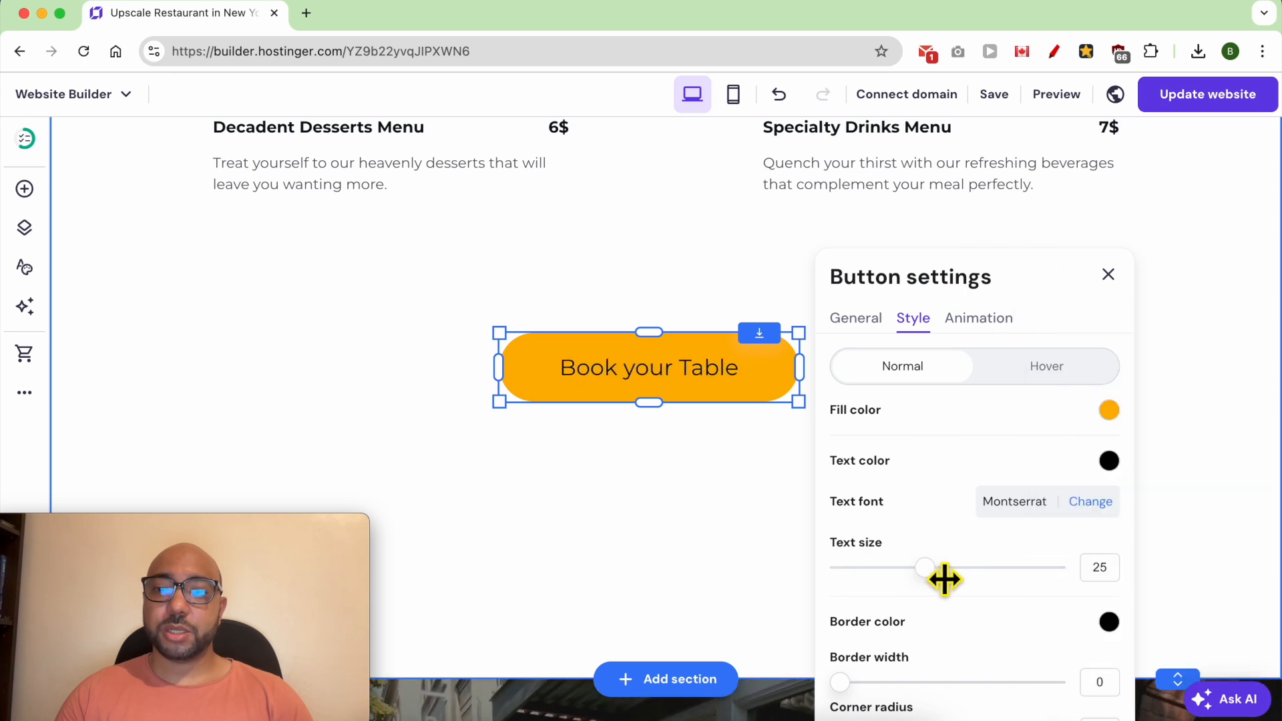
scroll(982, 572, "down", 2)
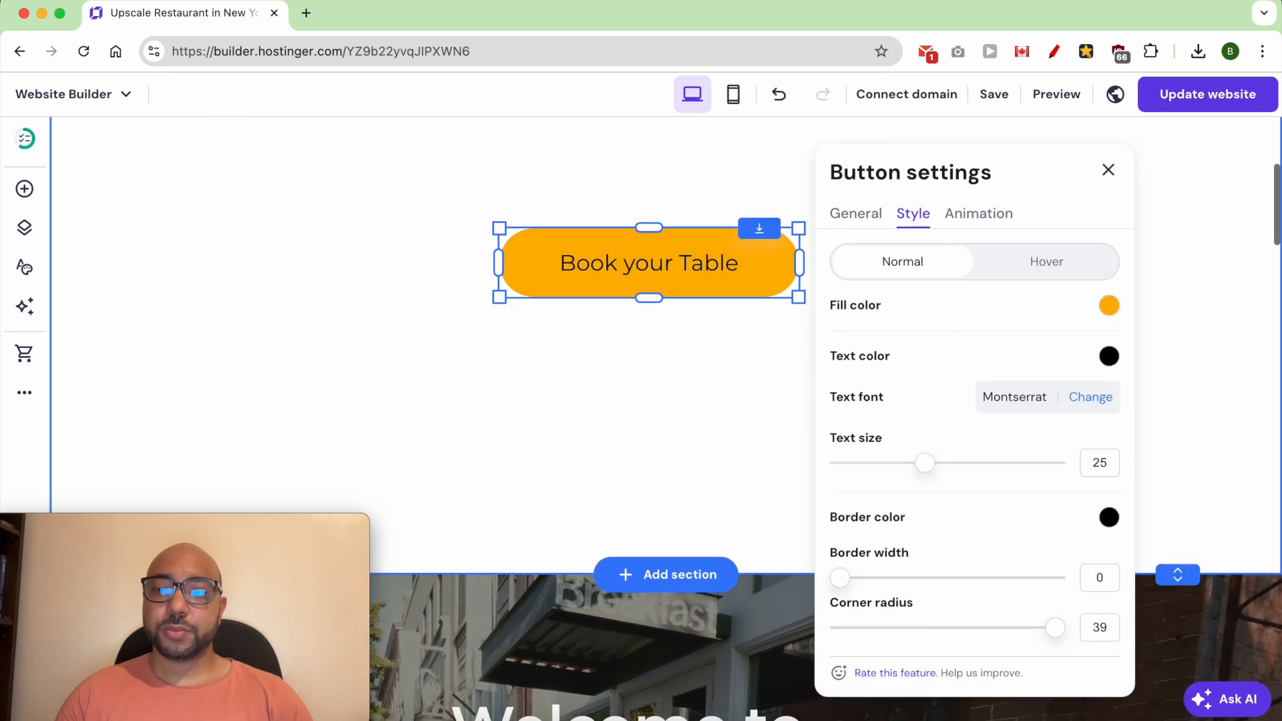
- Give the button a thin black border and close its settings
left_click(1108, 517)
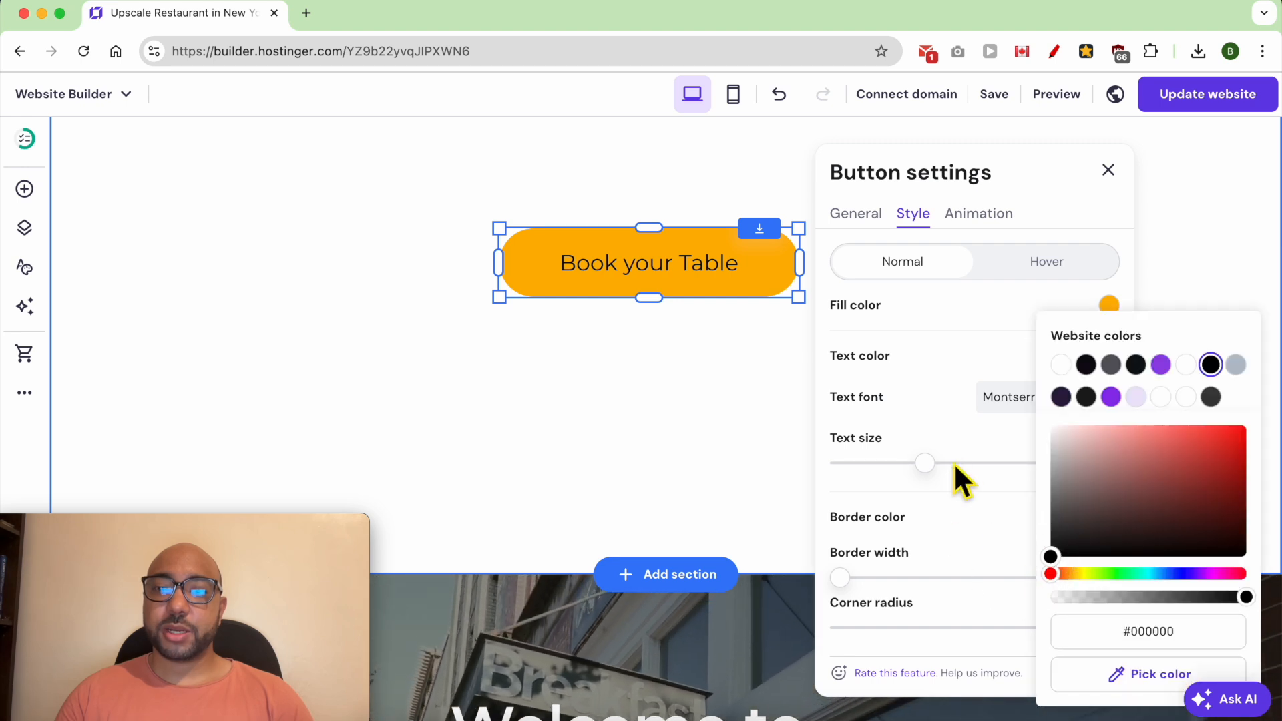
left_click(865, 581)
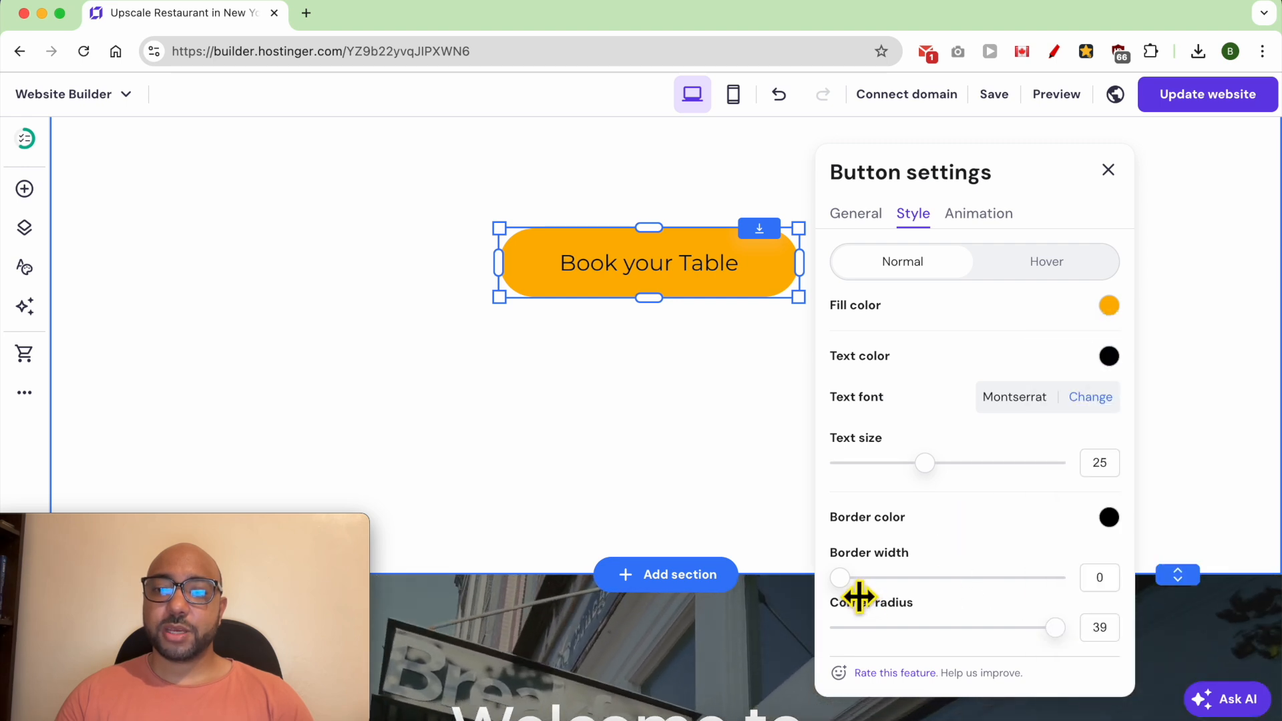
left_click_drag(871, 583, 896, 581)
left_click(1108, 169)
- Move the "Book your Table" button up, closer to the menu items
scroll(894, 446, "up", 5)
left_click_drag(753, 582, 758, 534)
scroll(795, 605, "down", 3)
left_click(1107, 526)
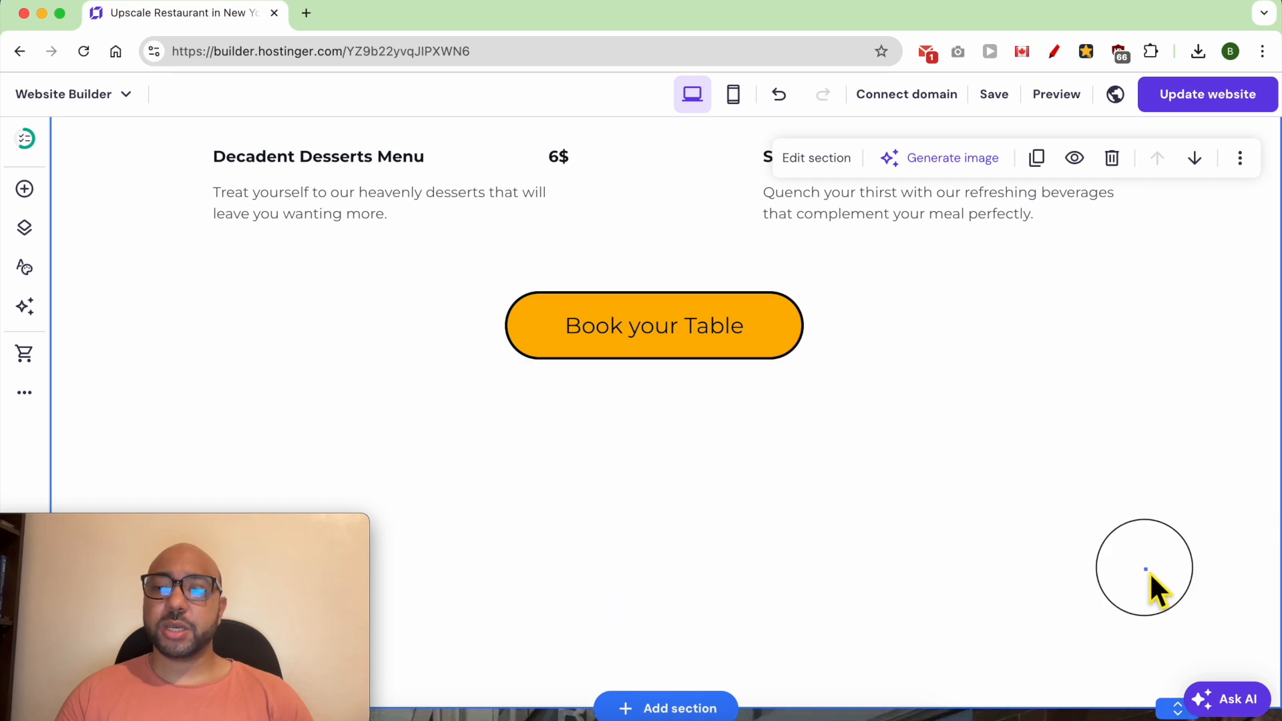
- Reduce the menu section's height so that it ends shortly below the "Book your Table" button
scroll(1177, 711, "down", 2)
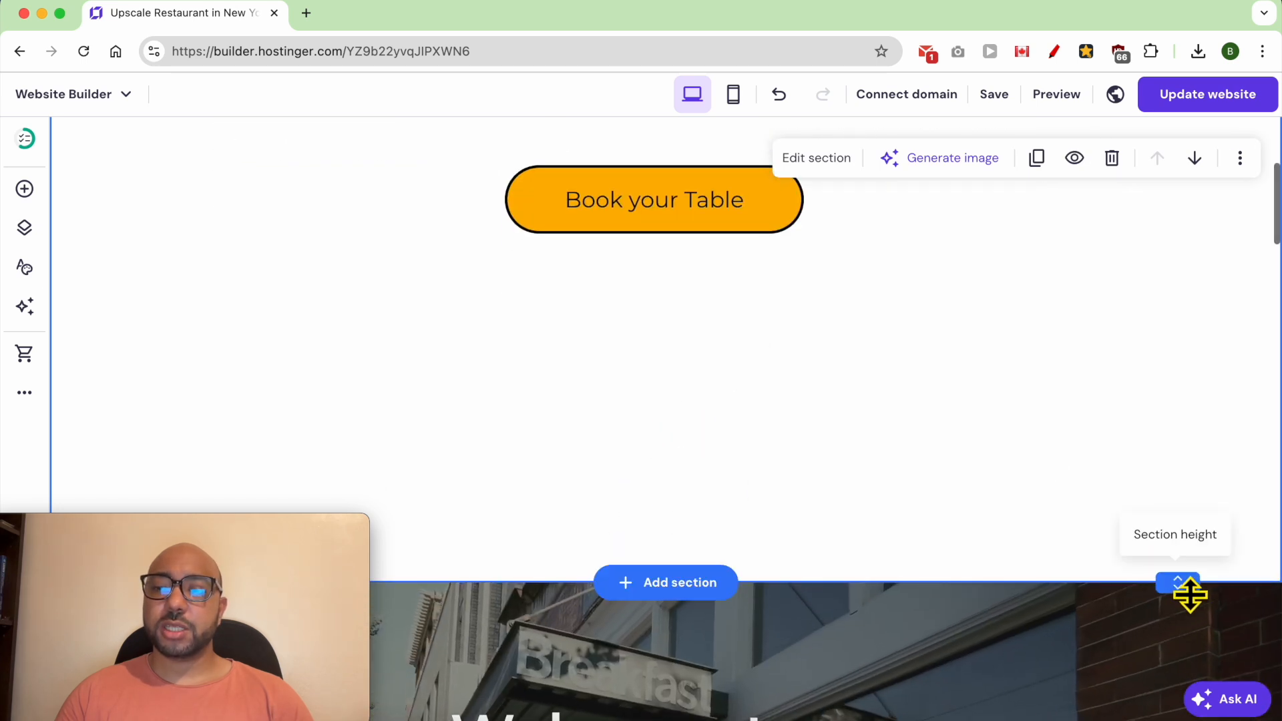
left_click_drag(1197, 587, 1163, 300)
scroll(1033, 429, "up", 7)
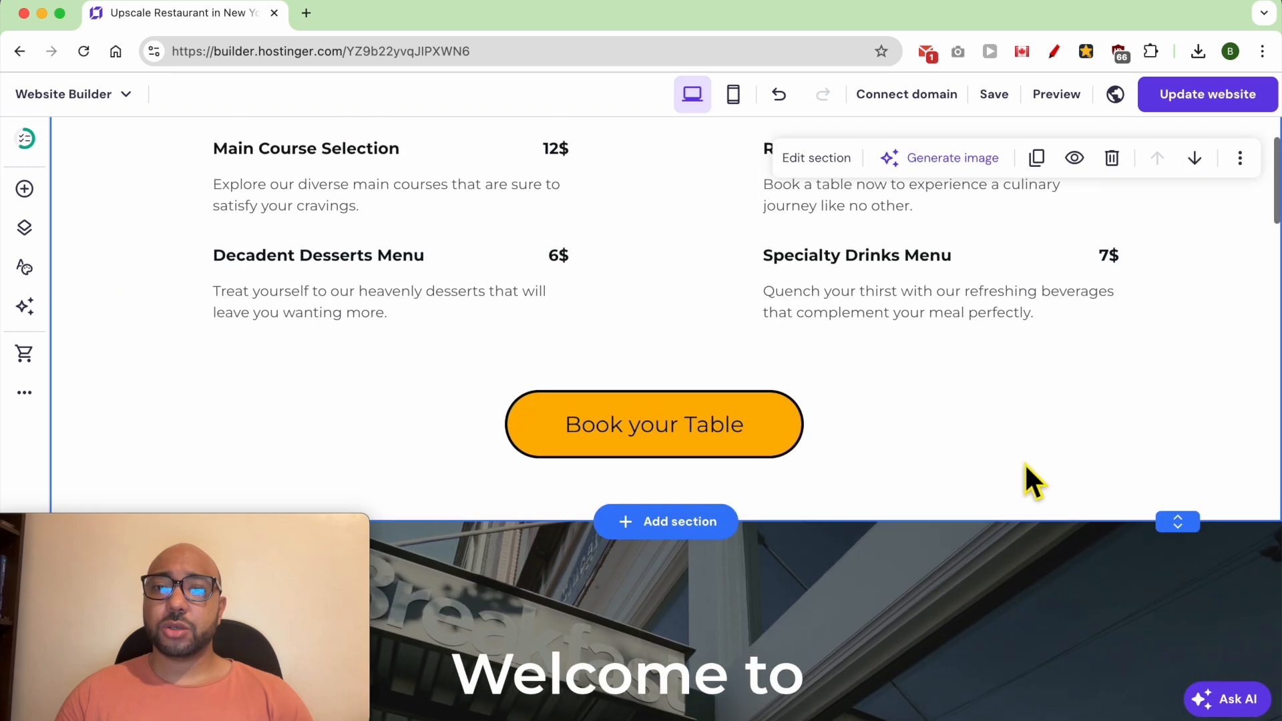
scroll(916, 437, "down", 5)
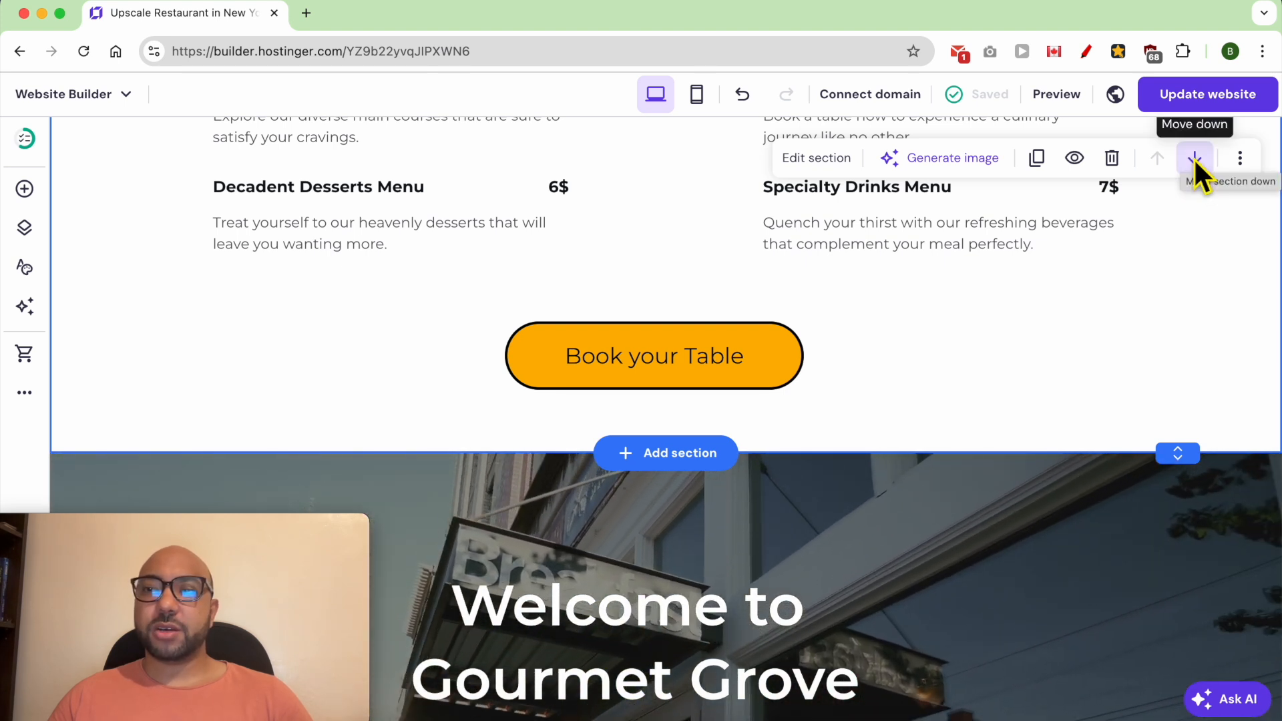
- Move the Gourmet Menu section down one place so it follows the "Welcome to Gourmet Grove" hero section
left_click(1195, 158)
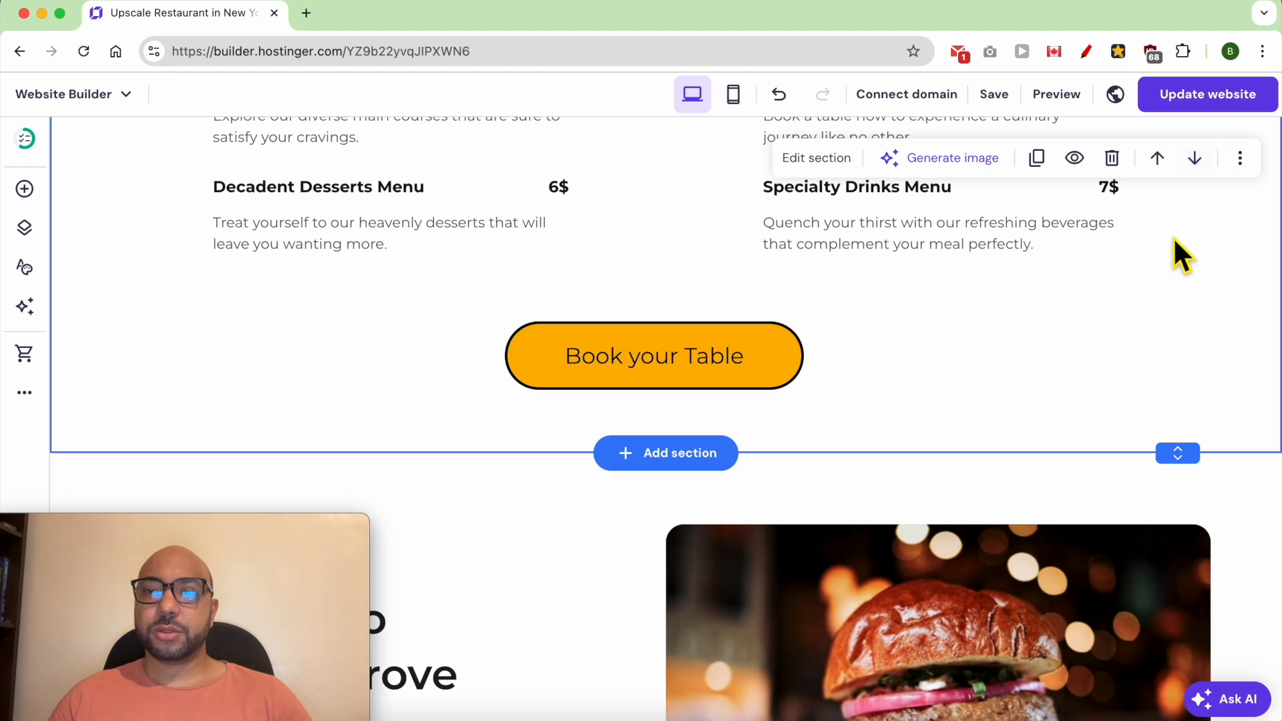
scroll(906, 453, "up", 10)
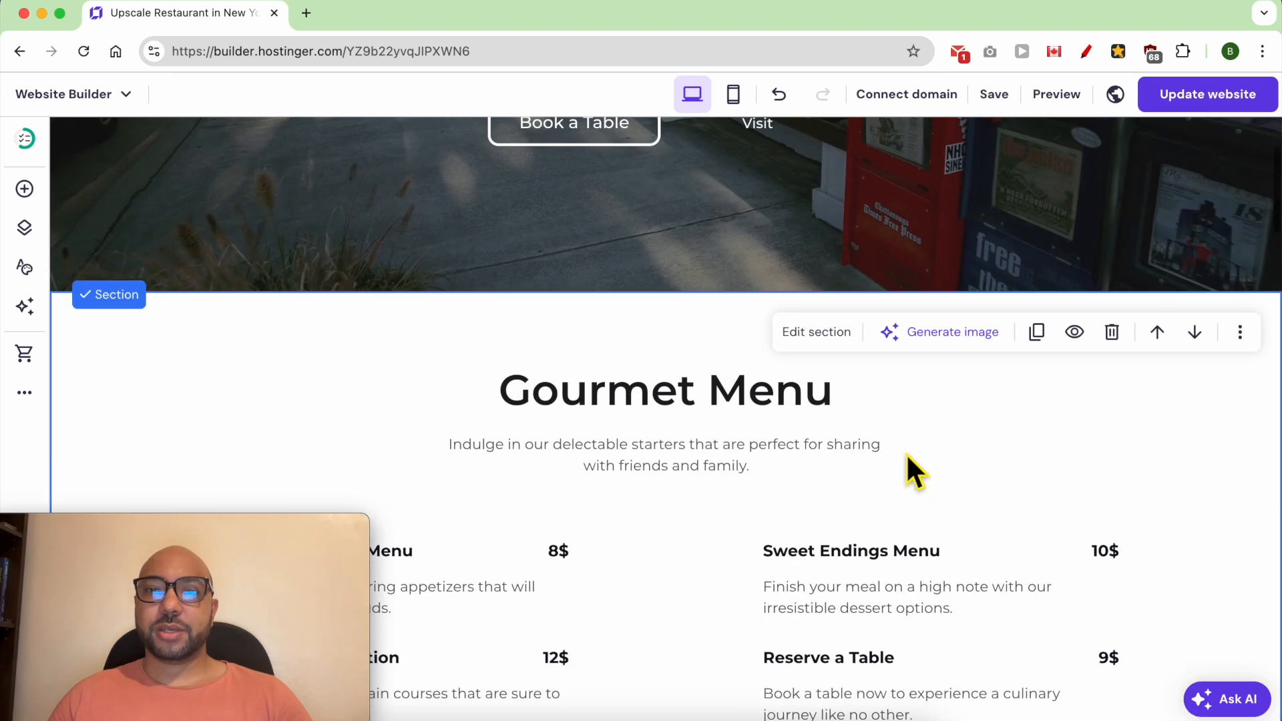
scroll(795, 481, "up", 3)
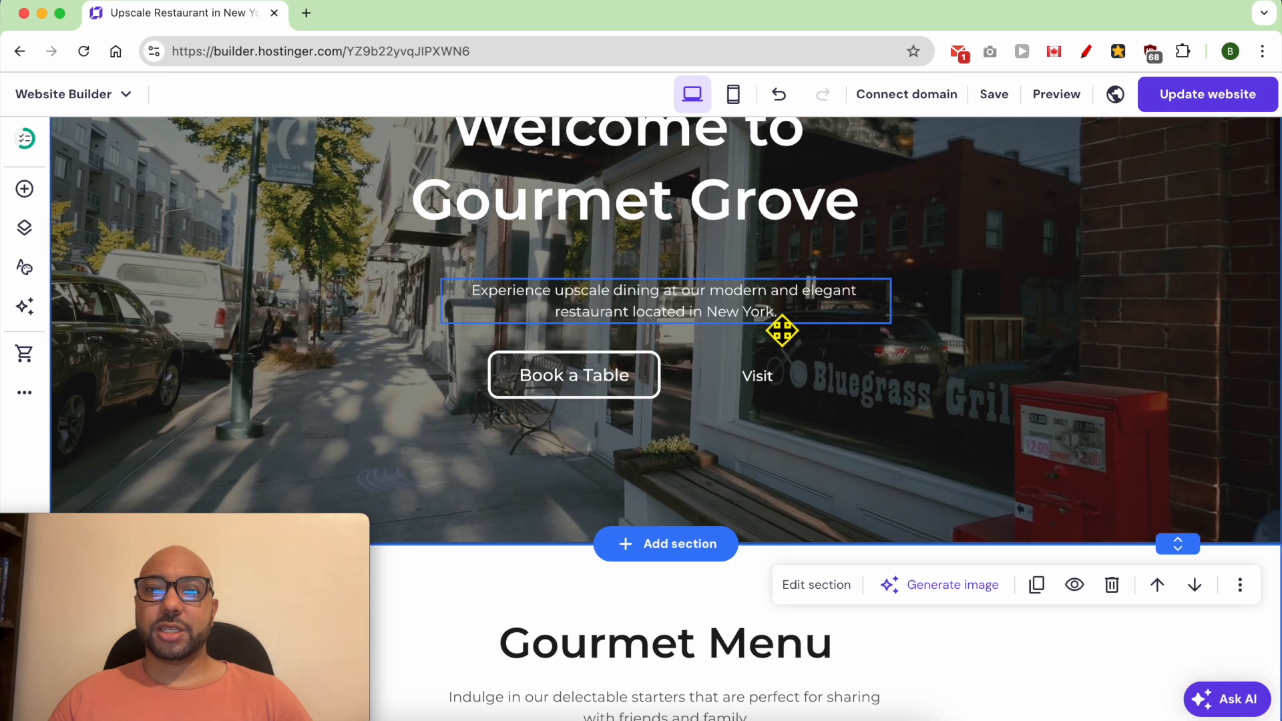
scroll(868, 461, "down", 6)
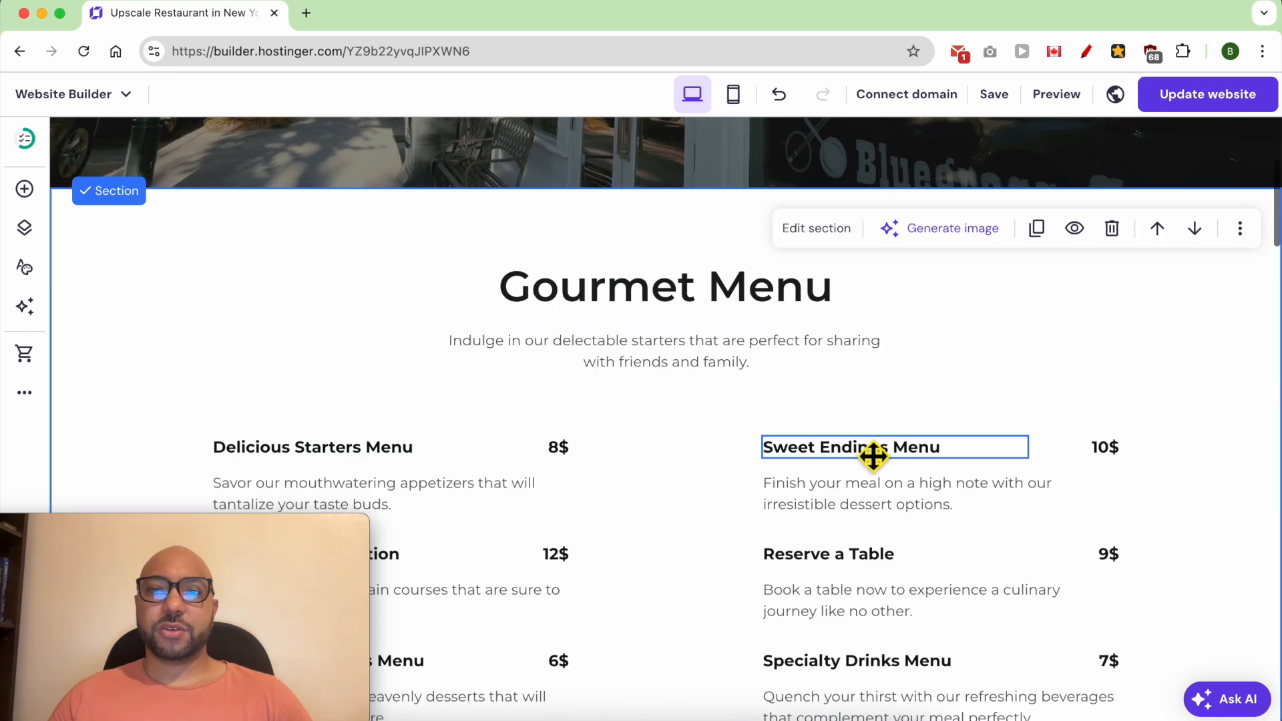
scroll(874, 454, "down", 1)
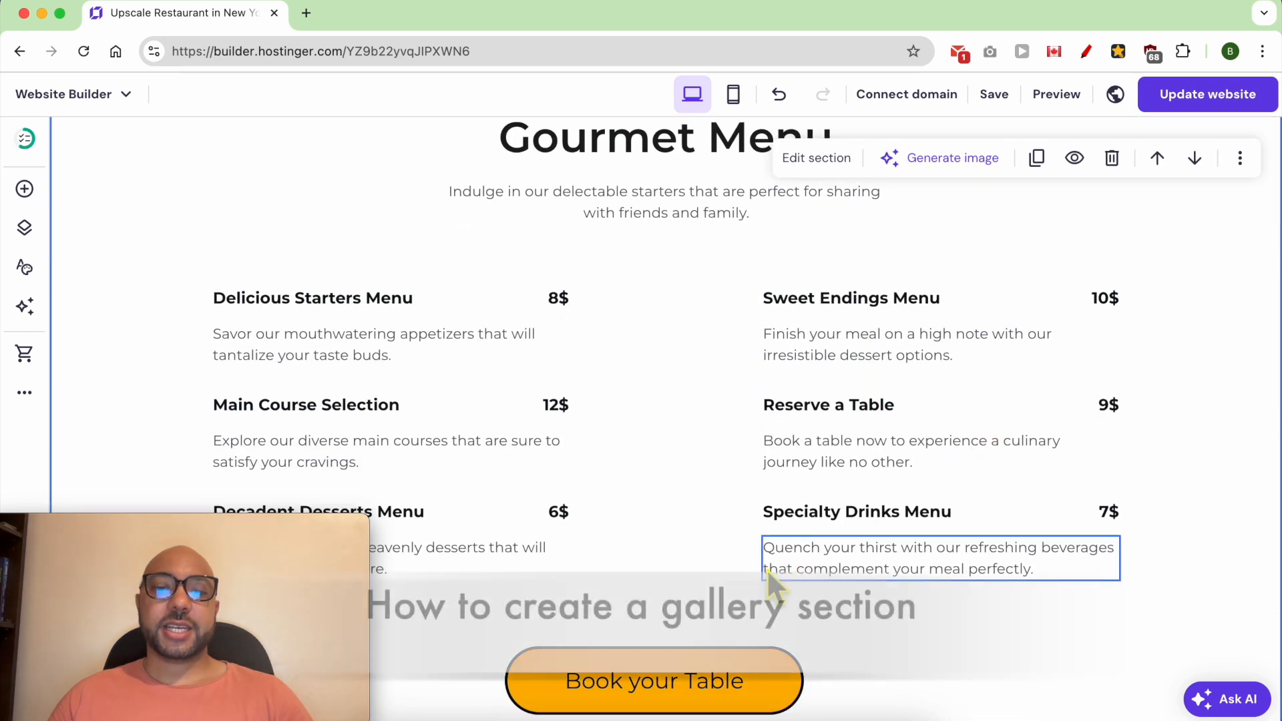
- Switch to the notes document and check the list of planned sections
left_click(480, 711)
left_click(372, 326)
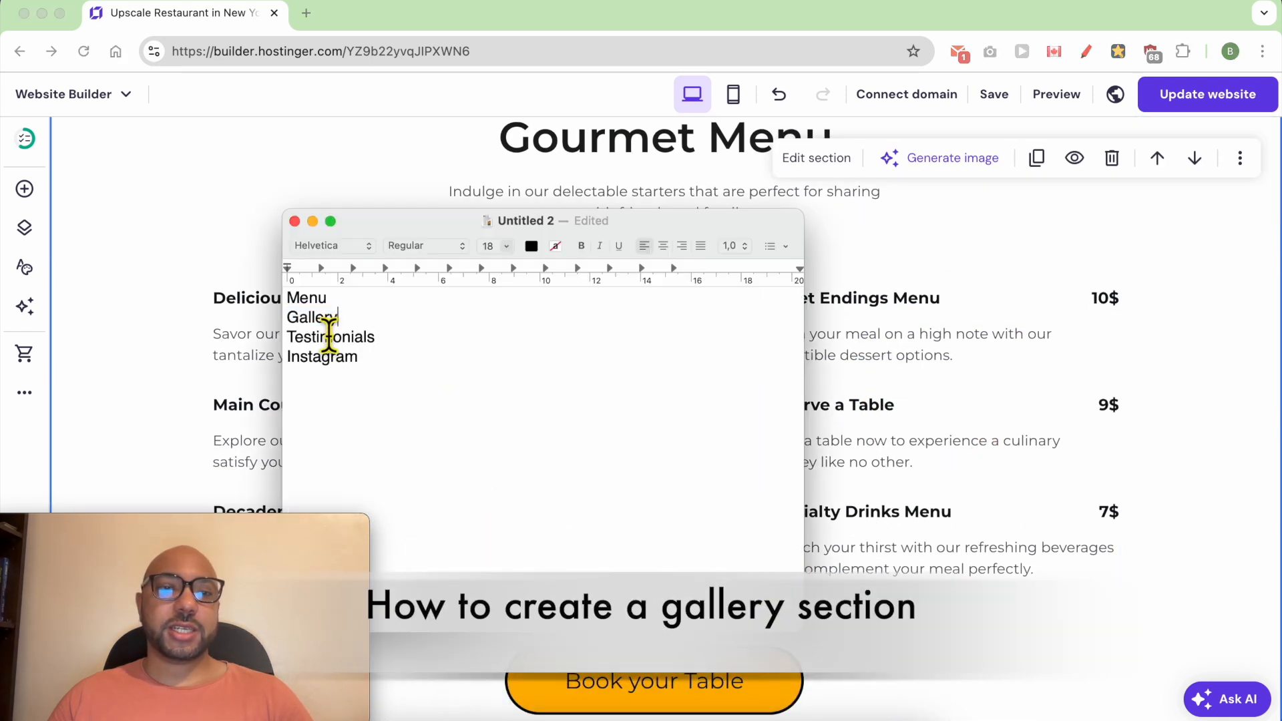
right_click(328, 337)
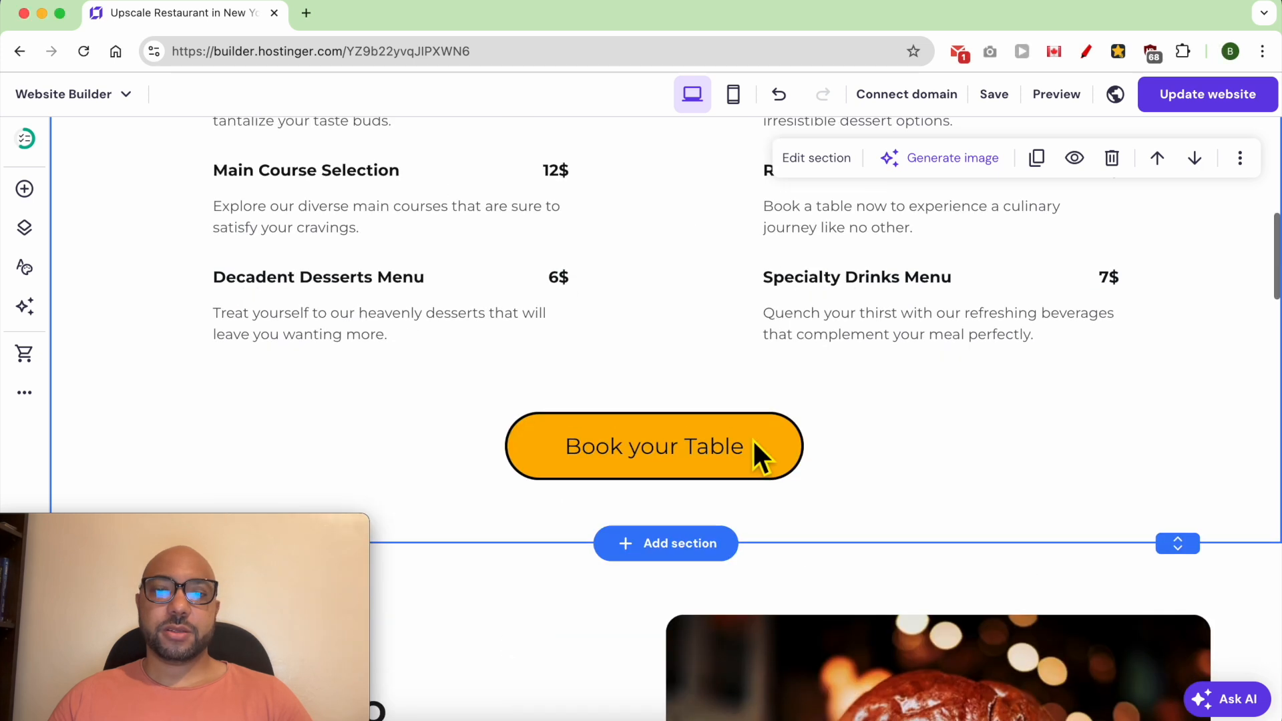
- In the section below the menu, delete the burger image and the "Welcome to Gourmet Grove" heading
scroll(752, 439, "down", 6)
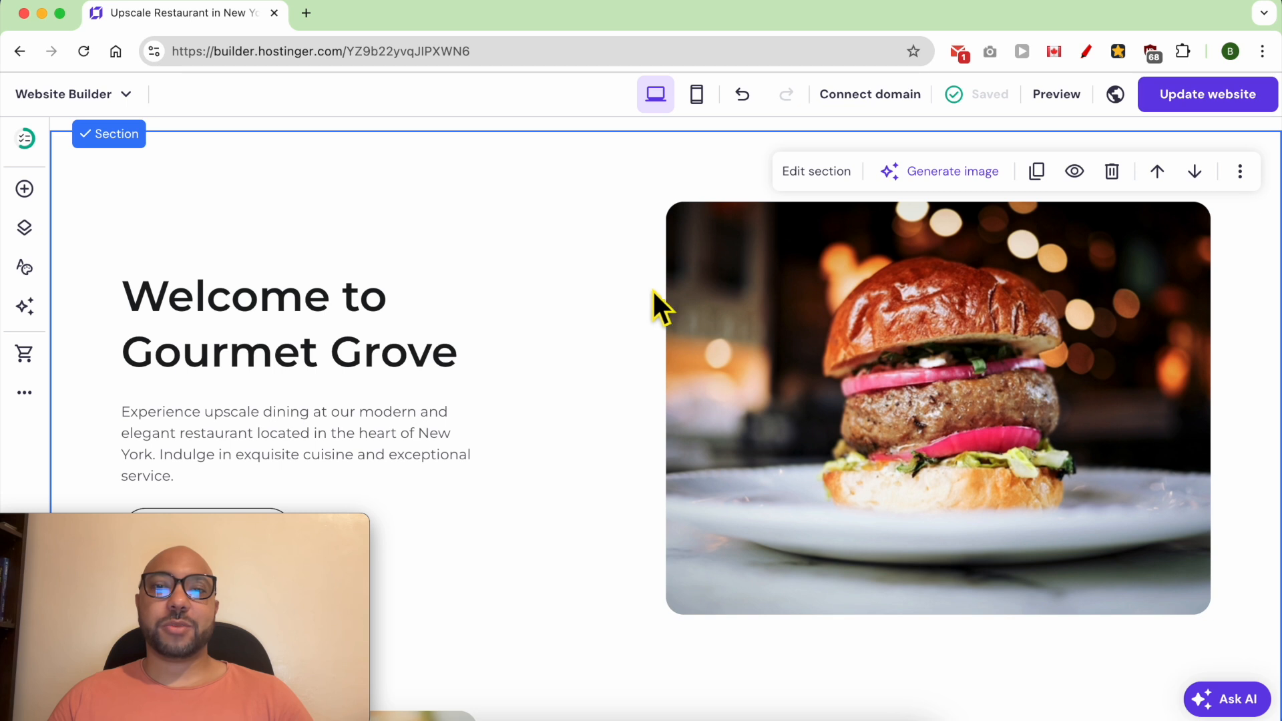
left_click(722, 304)
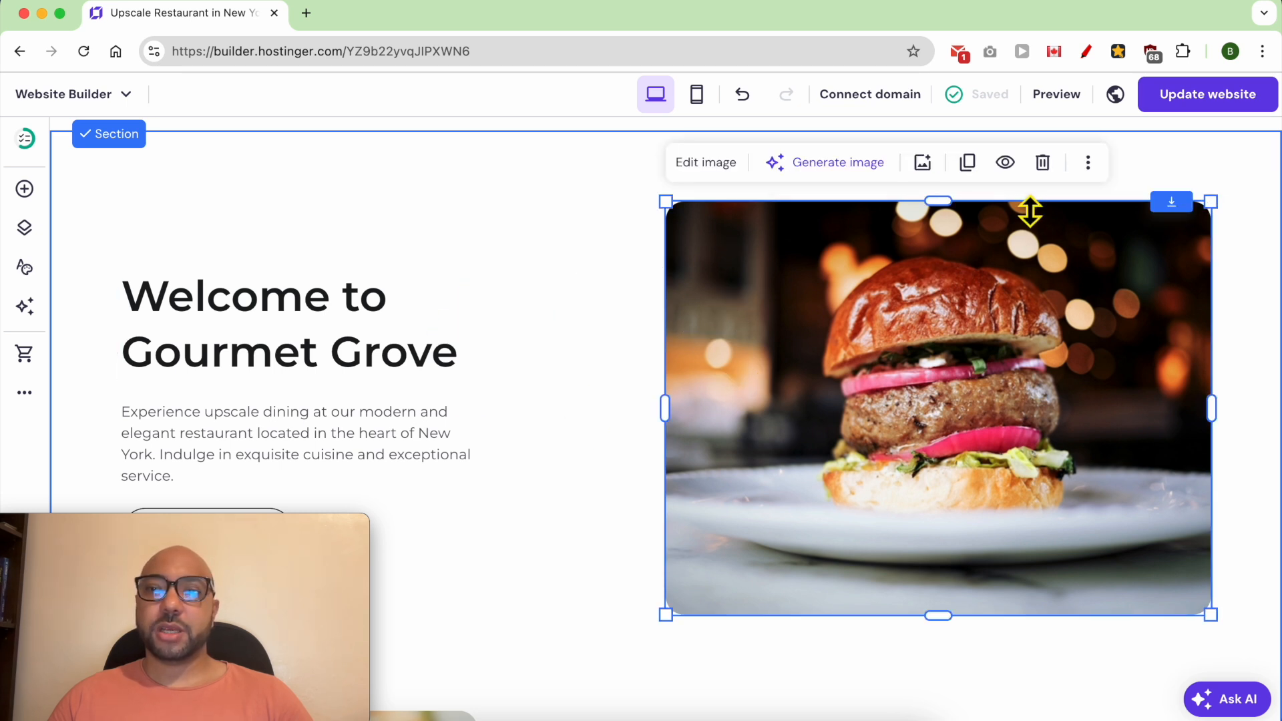
left_click(1043, 163)
left_click(323, 337)
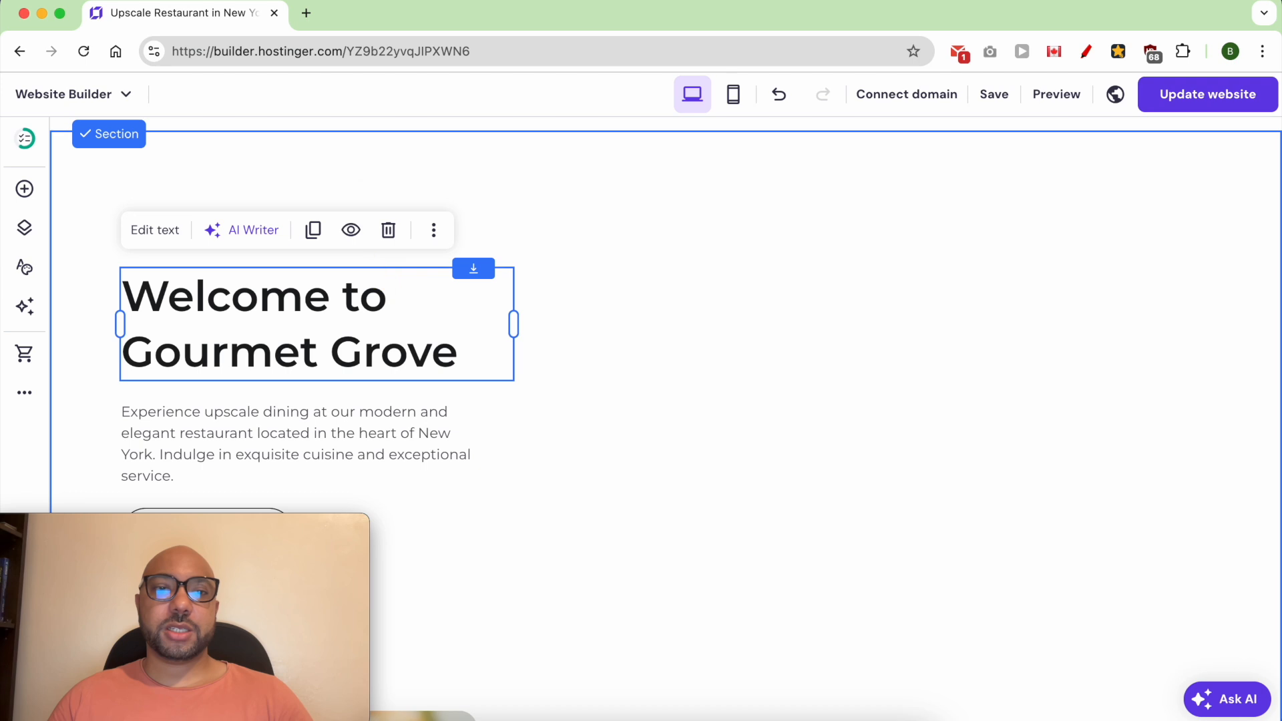
left_click(388, 230)
- Delete the welcome paragraph about upscale dining and the Visit button from the same section
left_click_drag(267, 526, 1195, 524)
left_click(338, 428)
left_click(386, 363)
left_click(260, 514)
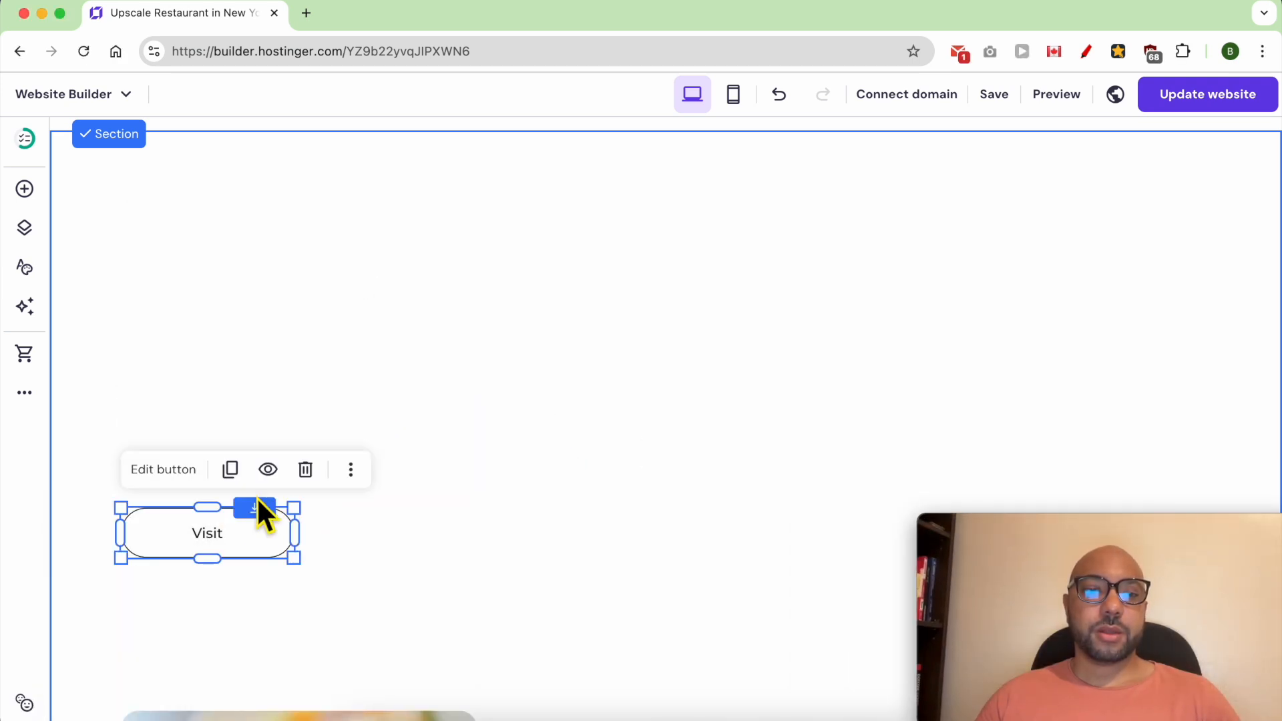
left_click(305, 471)
- Delete the two overlapping food photos beside the "About Our Restaurant" text
scroll(660, 444, "down", 3)
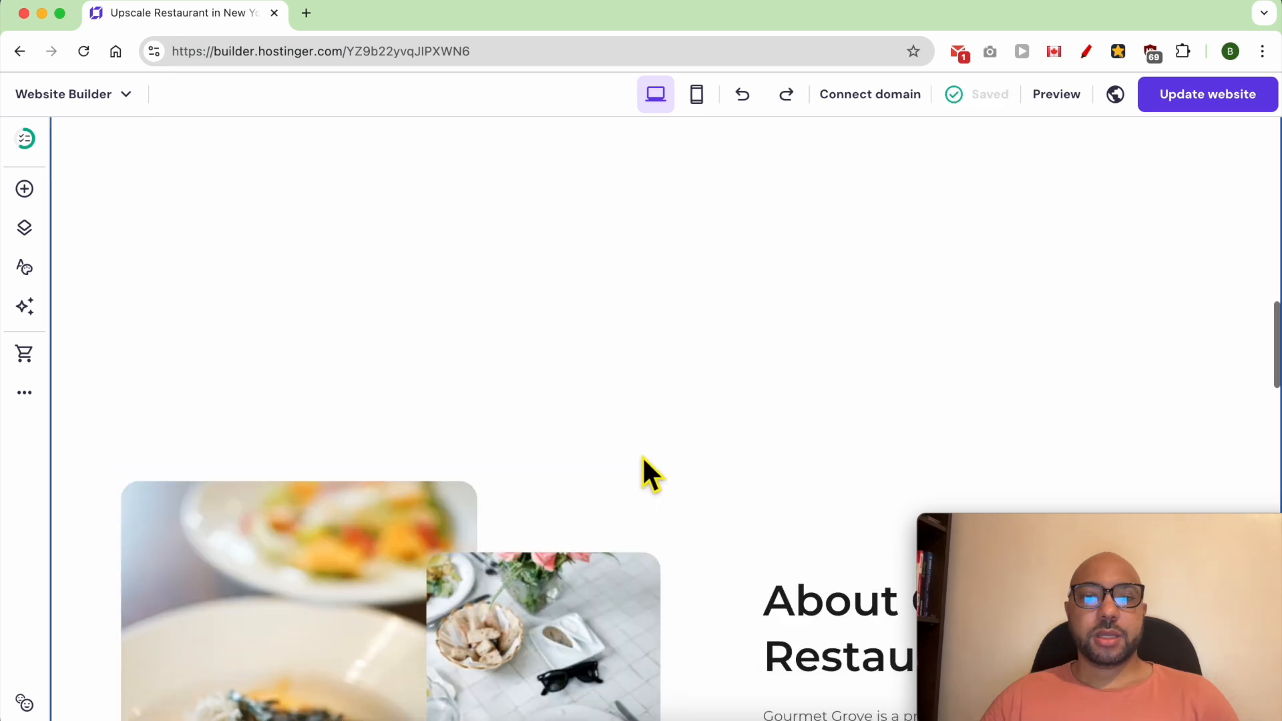
scroll(651, 476, "down", 5)
left_click(360, 360)
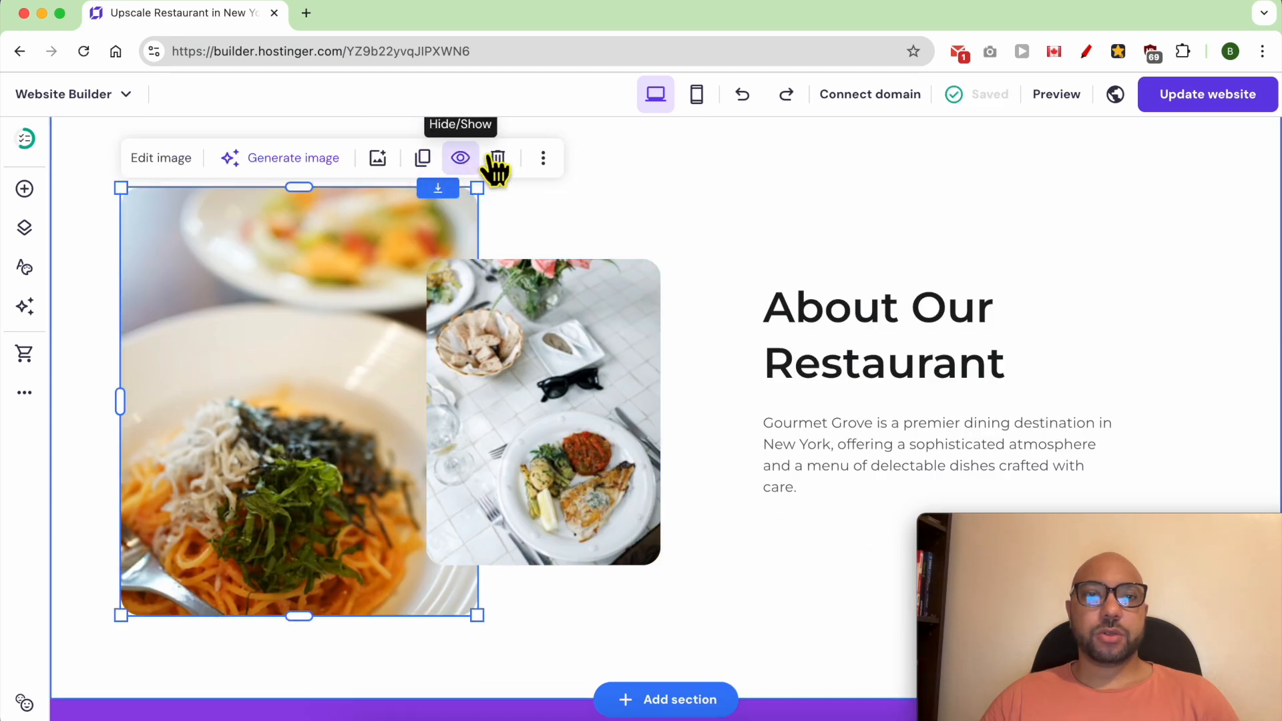
left_click(498, 160)
left_click(527, 346)
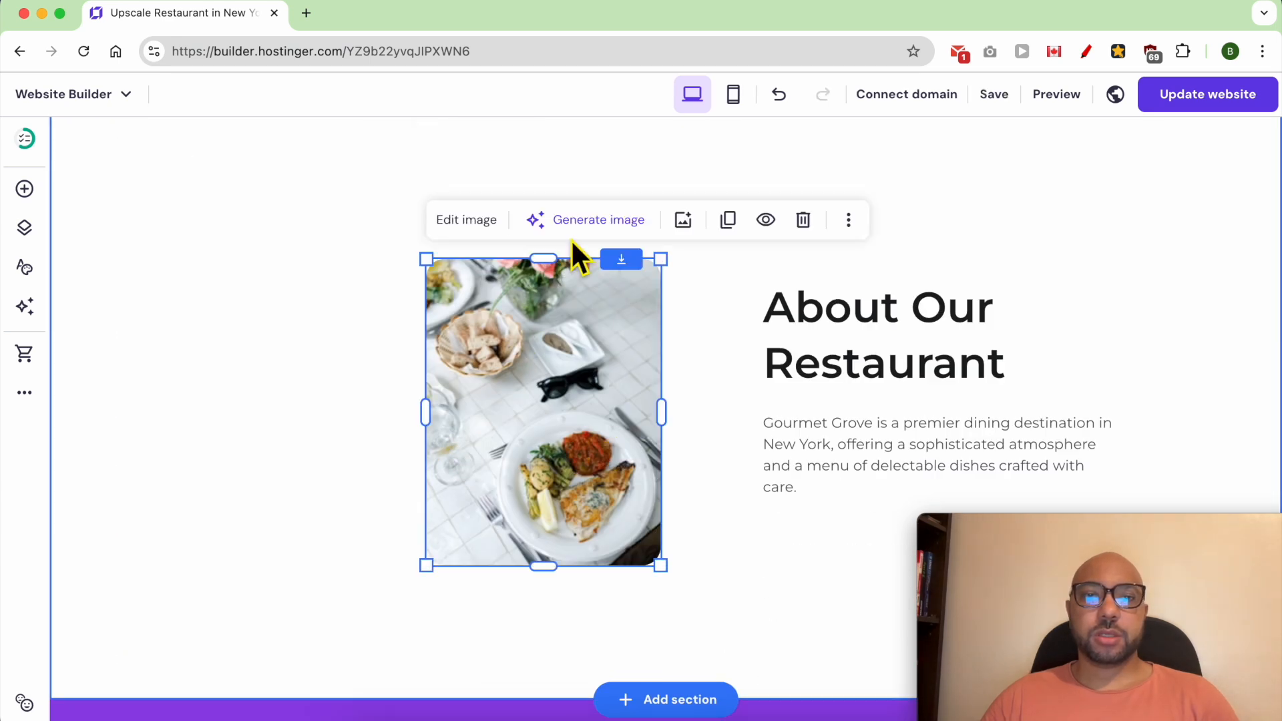
left_click(800, 221)
- Delete the "About Our Restaurant" heading and its description paragraph, leaving the section empty
left_click(831, 297)
left_click(993, 242)
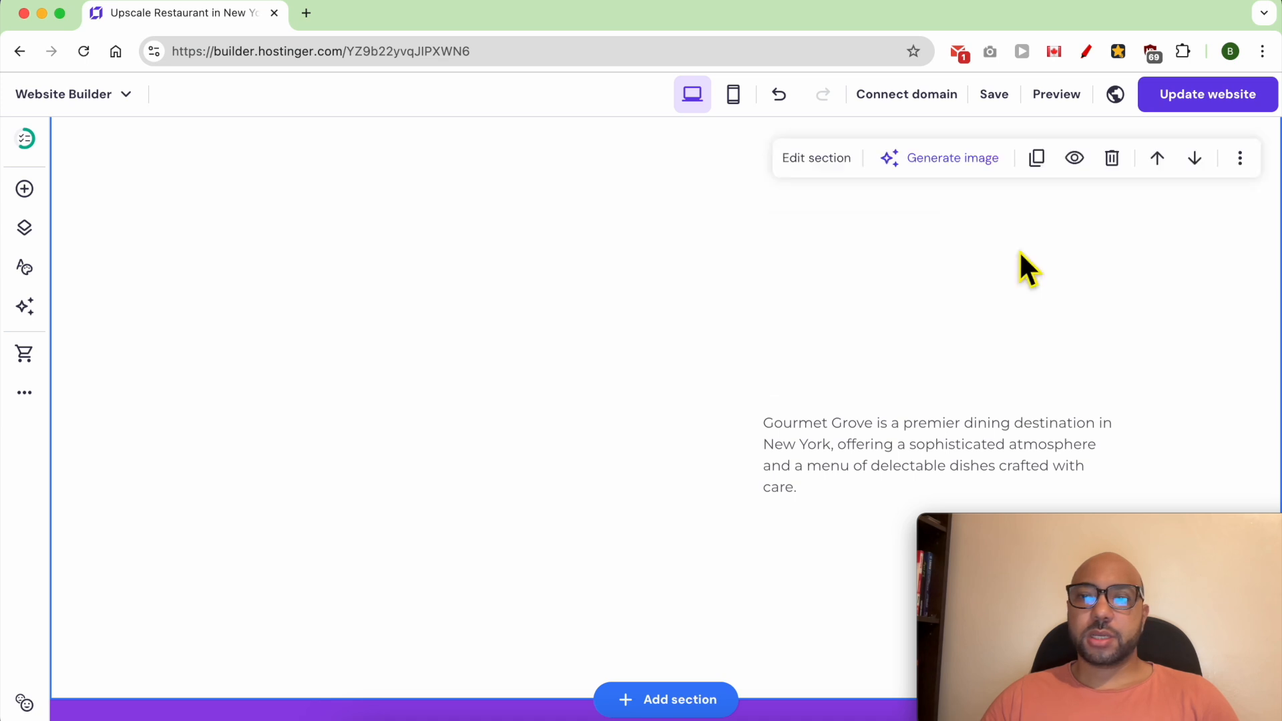
left_click(933, 441)
left_click(993, 376)
left_click_drag(1053, 552, 143, 573)
left_click(1015, 593)
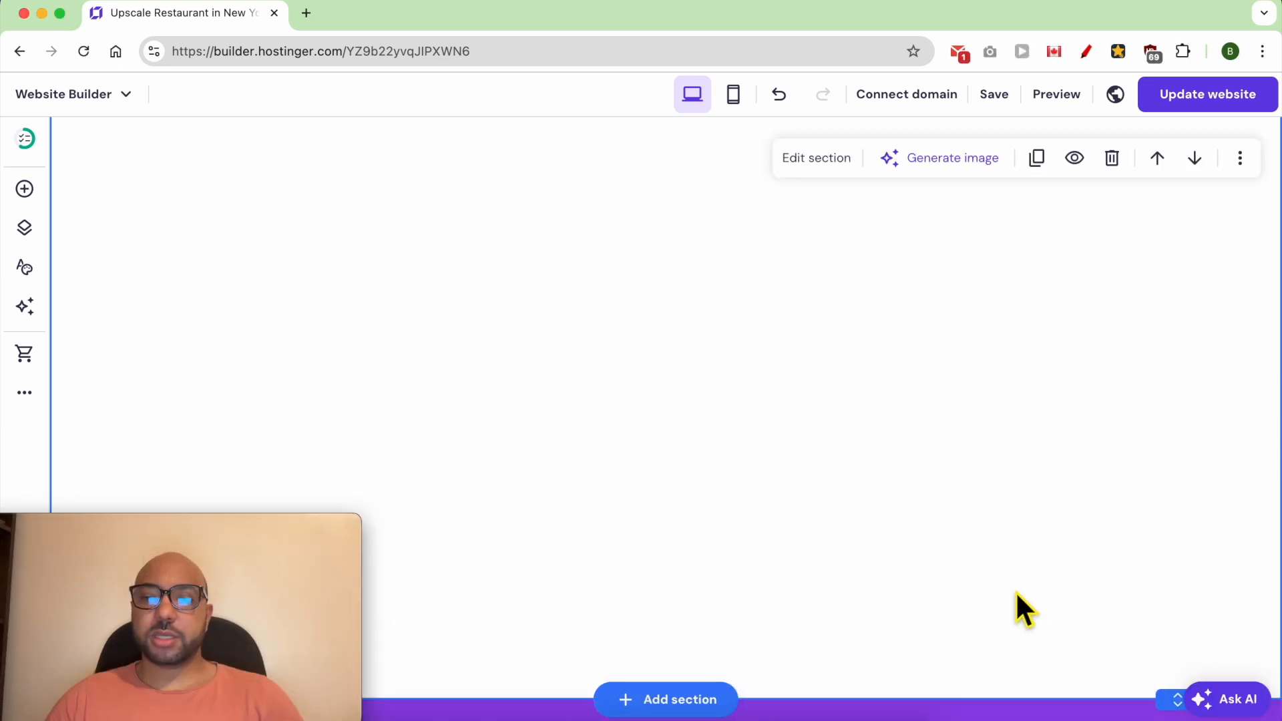
- Reduce the height of the emptied section by moving its lower edge up
left_click_drag(1181, 706, 1181, 430)
scroll(982, 425, "up", 4)
scroll(734, 454, "down", 1)
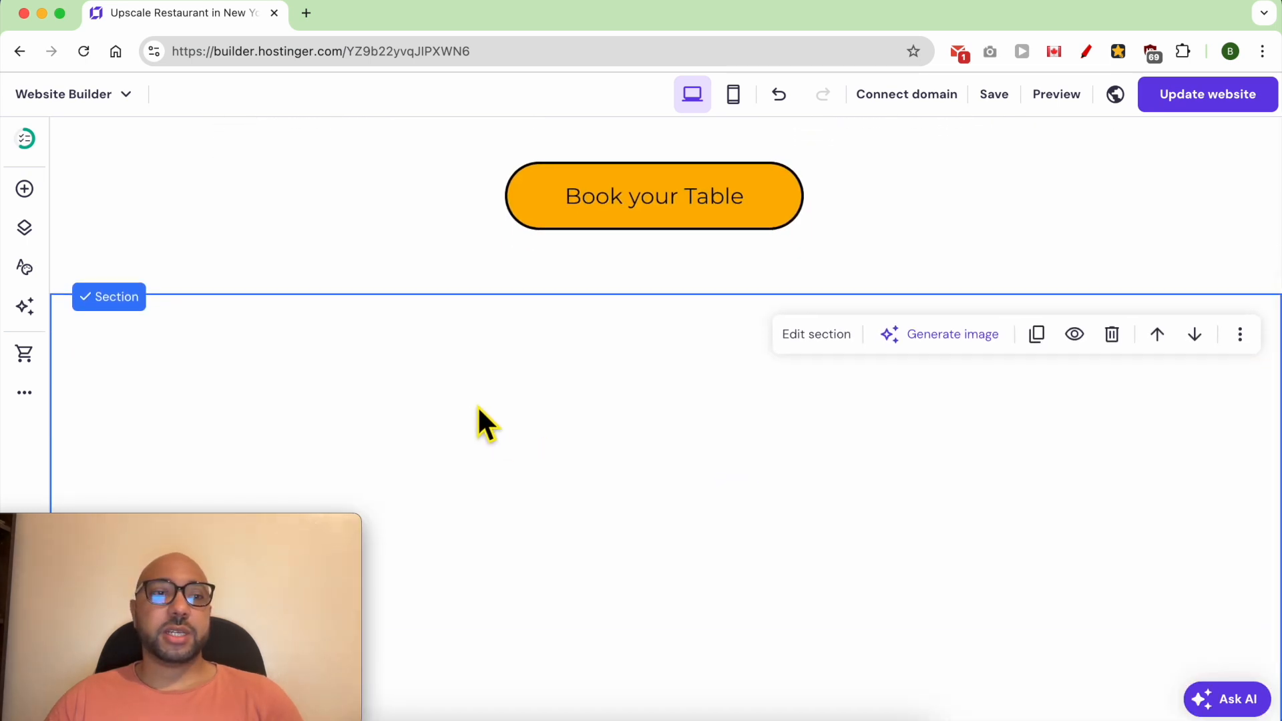
- Add a text element reading "GALLERY" at the top of the empty section and centre it horizontally
left_click(24, 191)
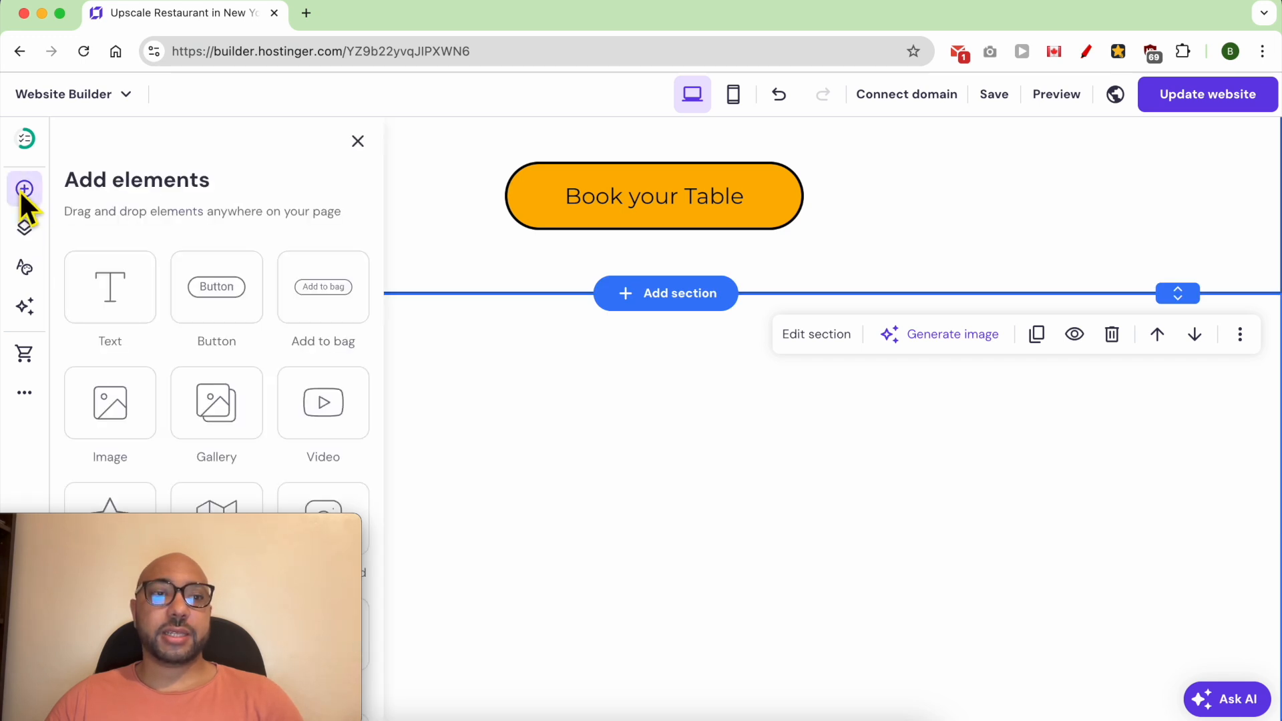
left_click_drag(126, 292, 541, 338)
scroll(703, 618, "up", 3)
scroll(647, 587, "down", 4)
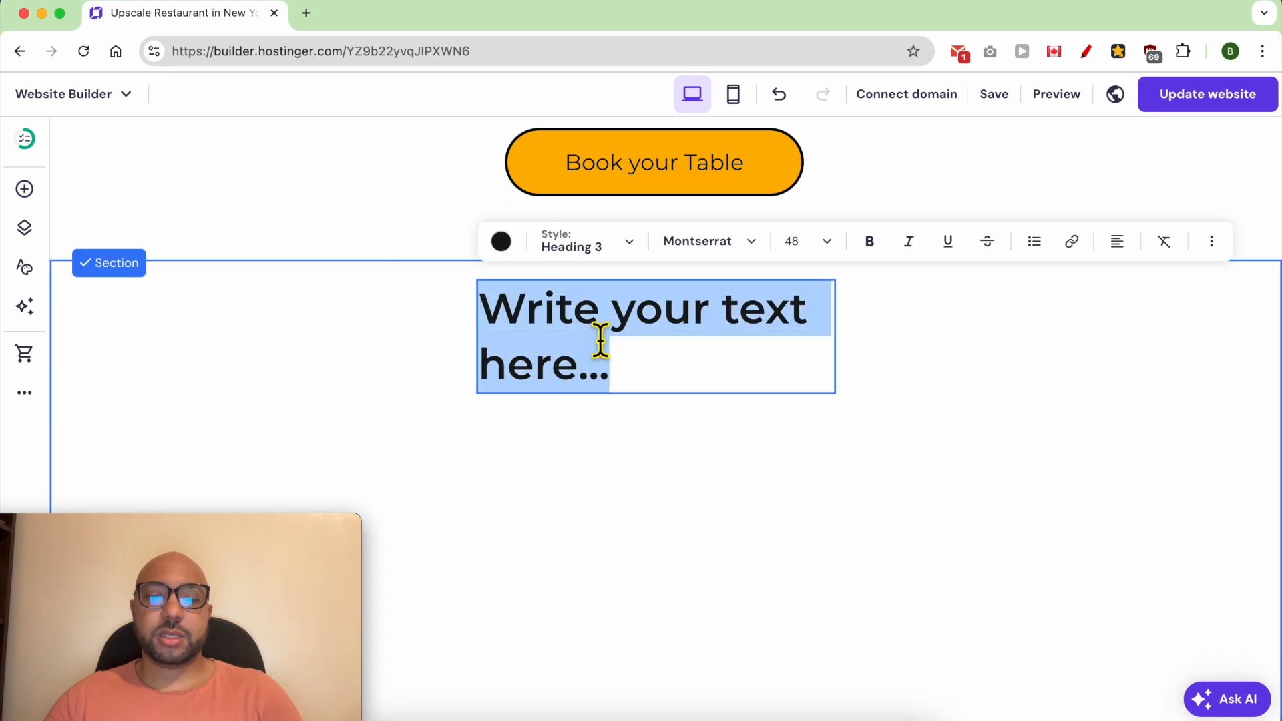
type("GA")
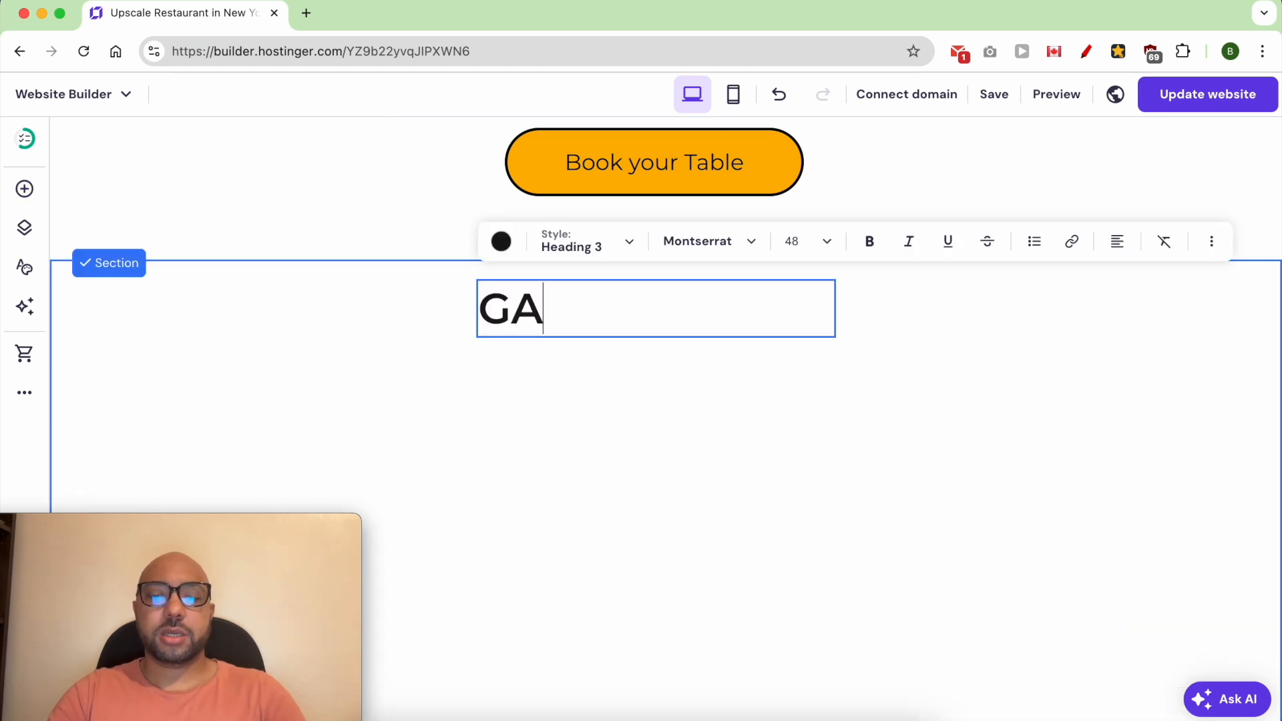
left_click(607, 412)
left_click_drag(604, 320, 665, 321)
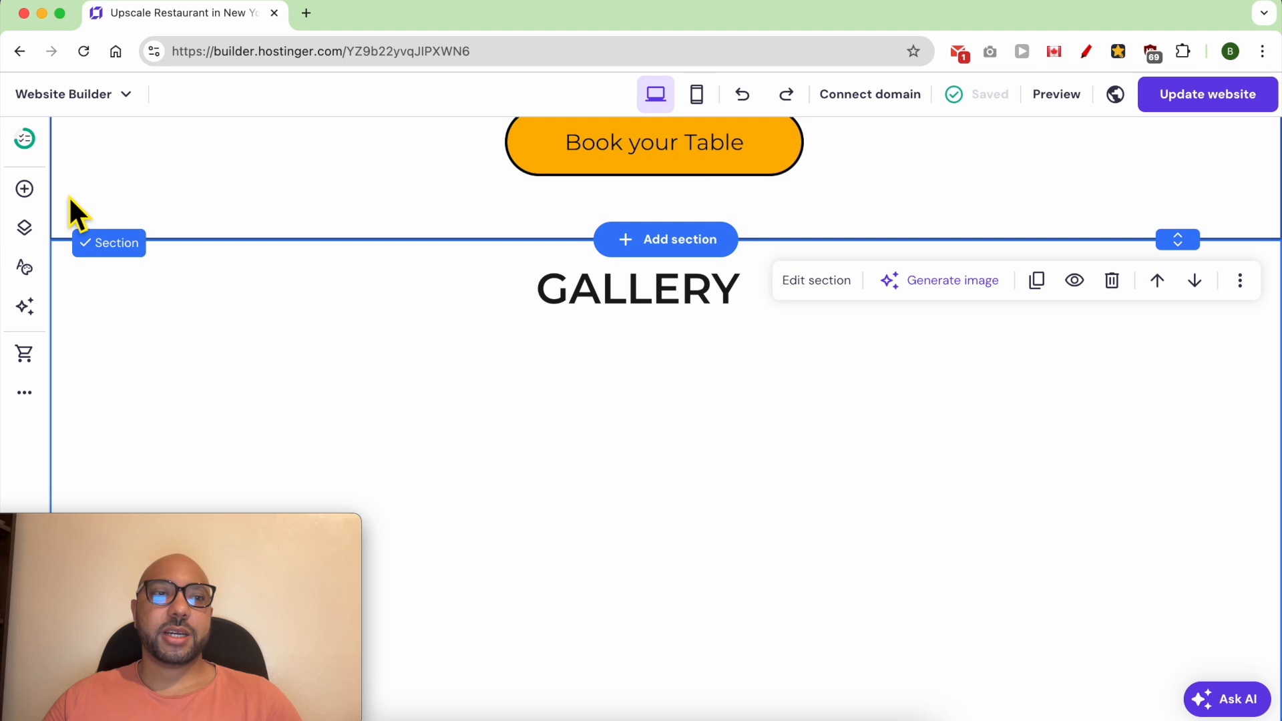
- Add a gallery element, place it just below the GALLERY heading and widen it on both sides
left_click(24, 189)
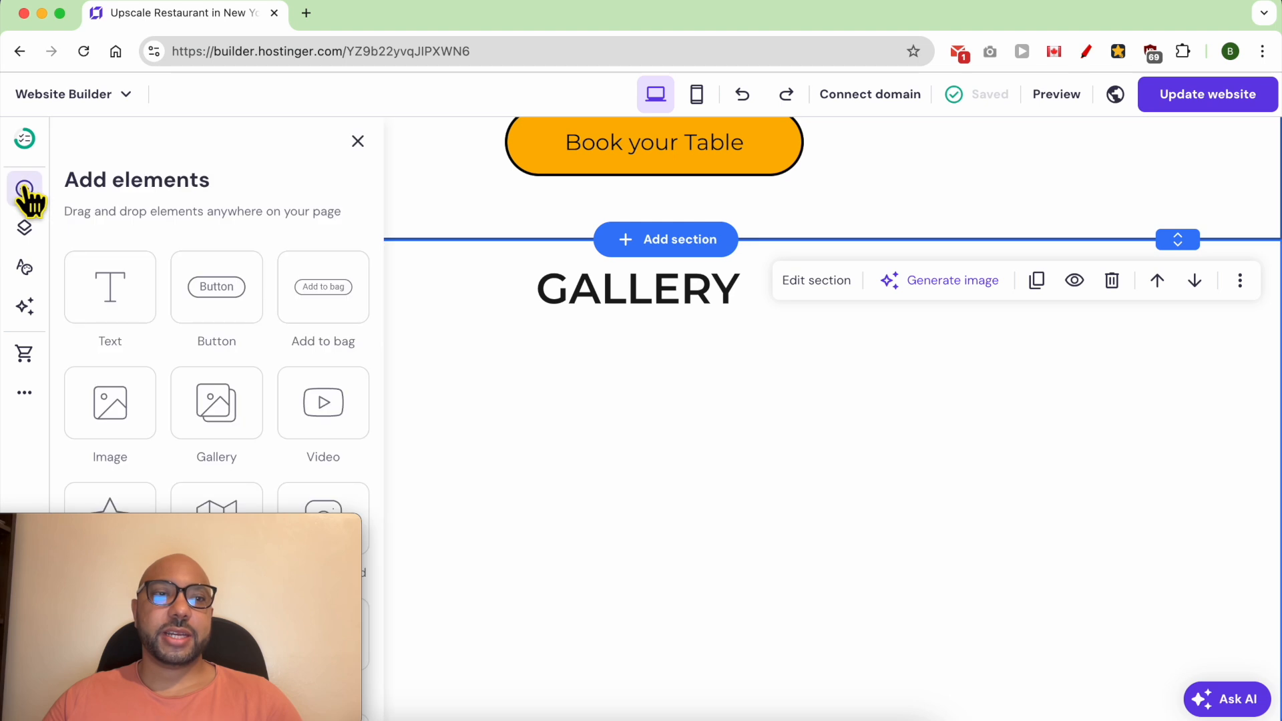
left_click_drag(247, 423, 908, 467)
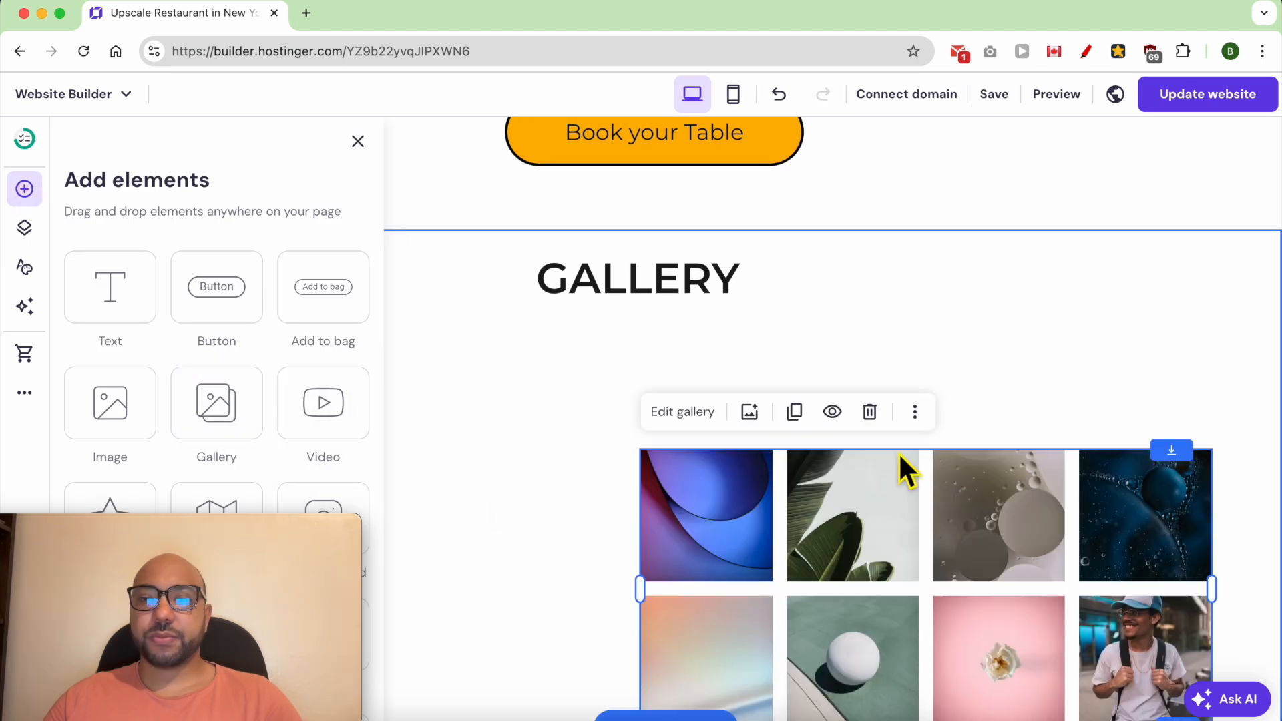
left_click_drag(945, 545, 714, 434)
left_click_drag(572, 410, 341, 401)
left_click_drag(754, 468, 1025, 468)
scroll(1124, 455, "down", 1)
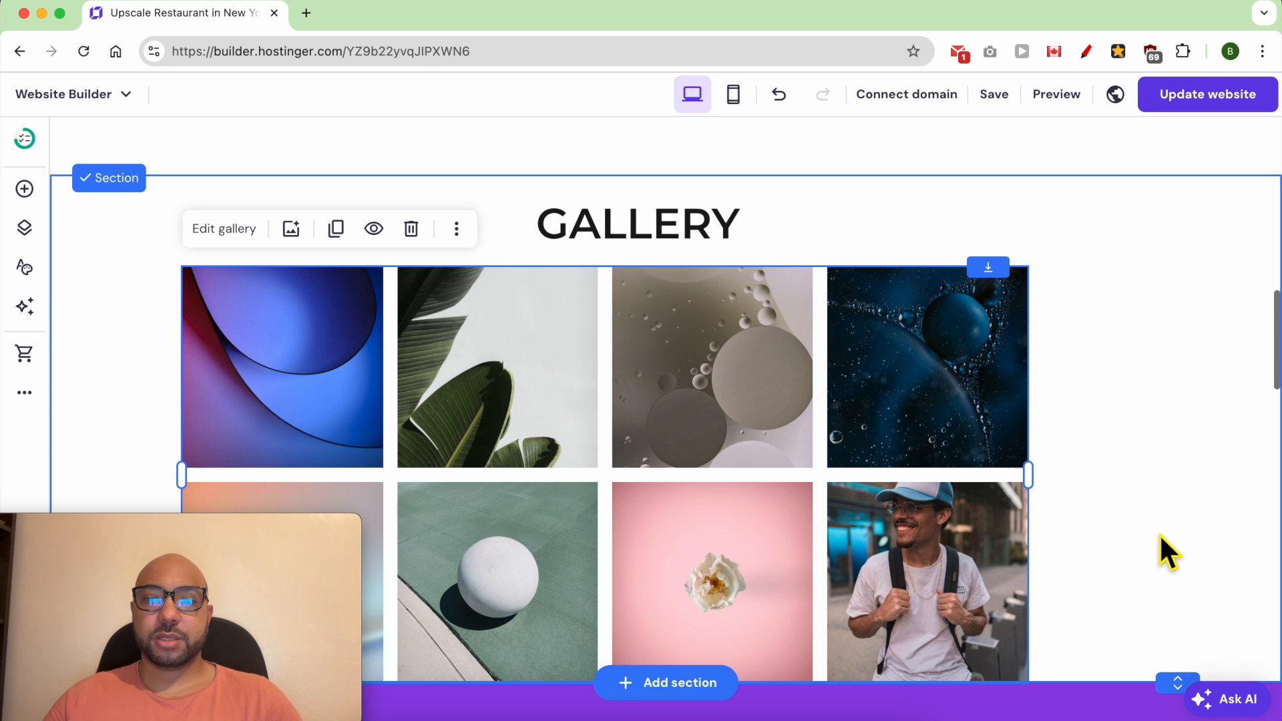
- Extend the gallery section's height to leave some empty space below the images
left_click(1161, 541)
scroll(1168, 574, "down", 5)
left_click_drag(1181, 443, 1186, 527)
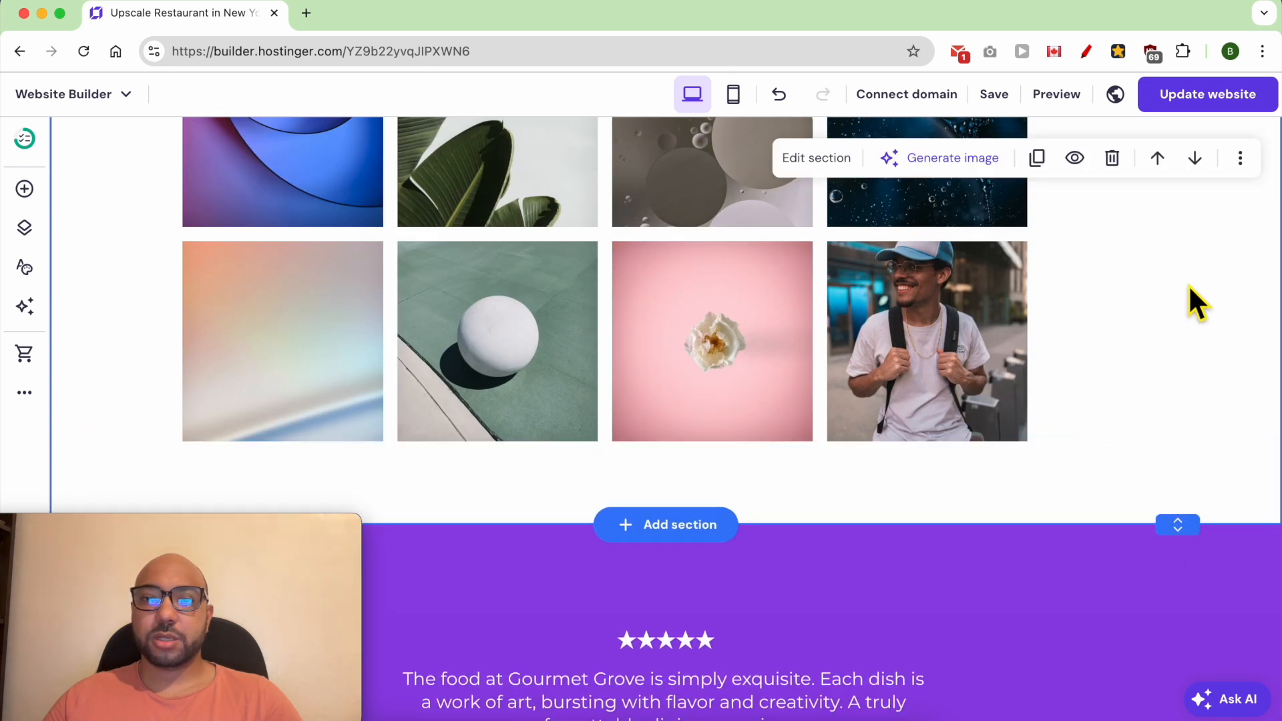
- Move the gallery element sideways so it sits centred under the GALLERY heading
left_click_drag(752, 338, 772, 337)
scroll(771, 337, "up", 5)
left_click_drag(770, 409, 799, 467)
scroll(469, 391, "down", 1)
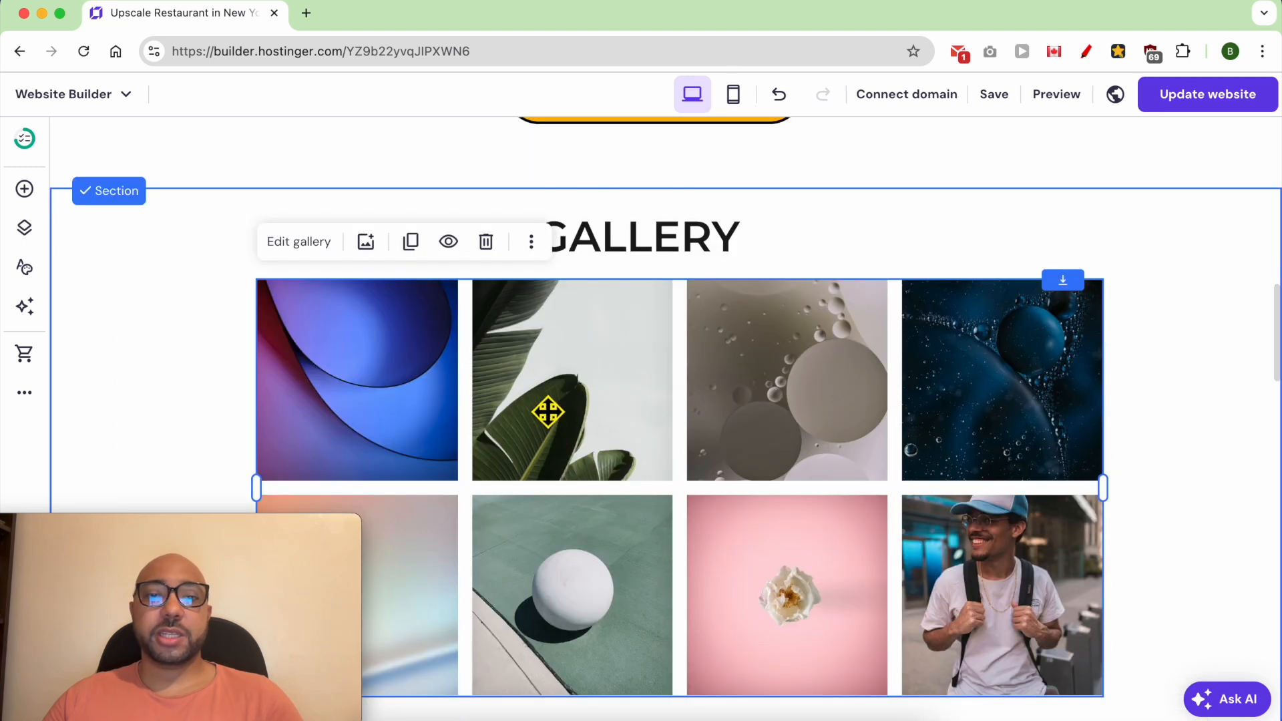
- Search the free stock images for restaurant photos and add the dark restaurant interior photo to the gallery
left_click(366, 241)
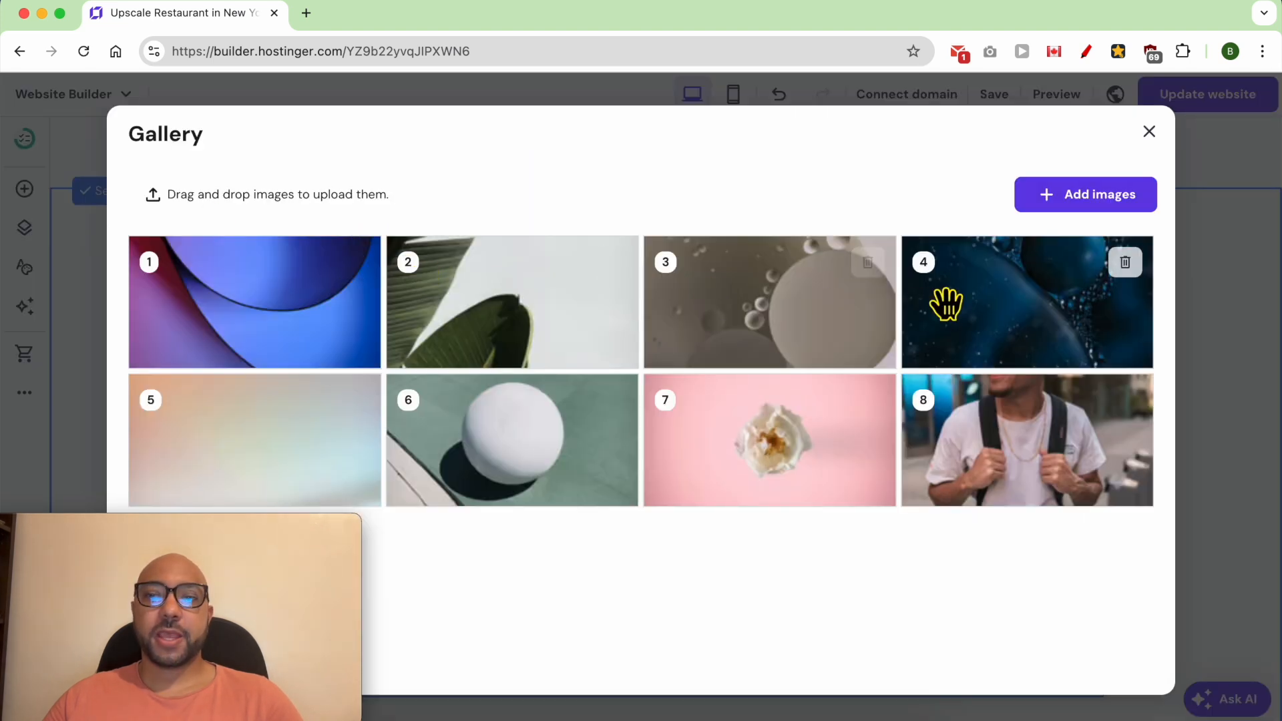
left_click(1111, 200)
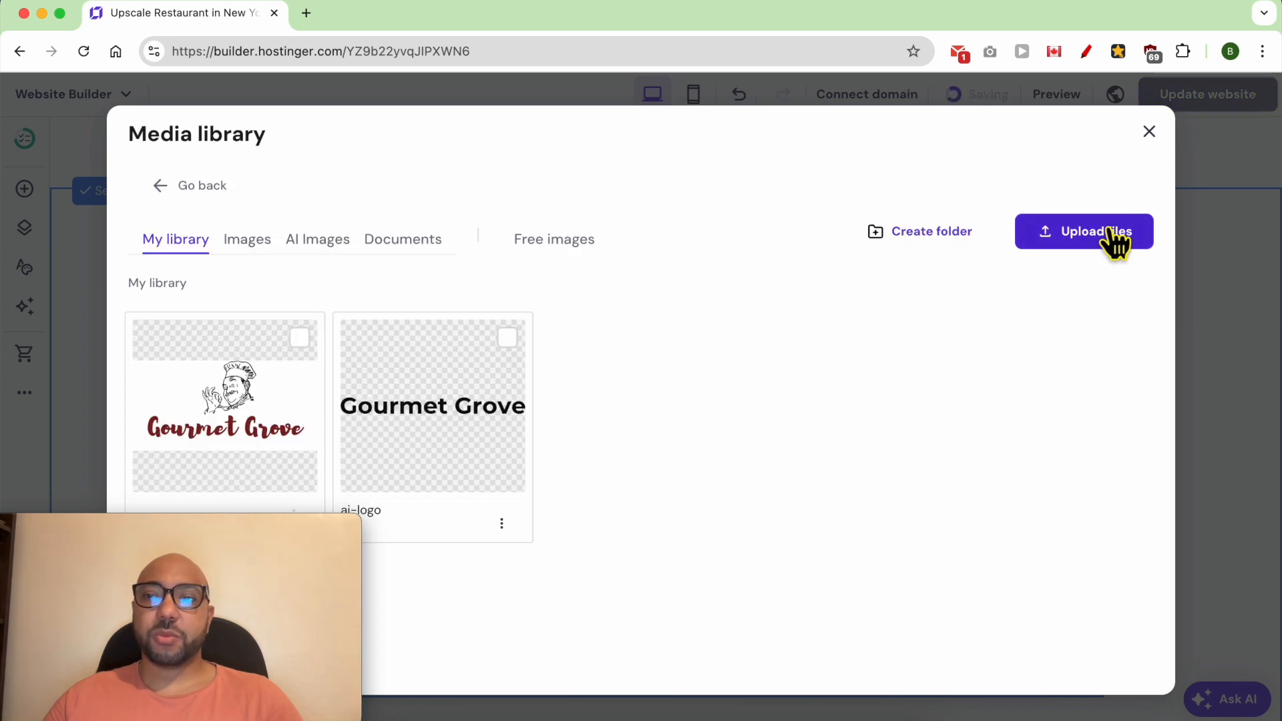
left_click(584, 246)
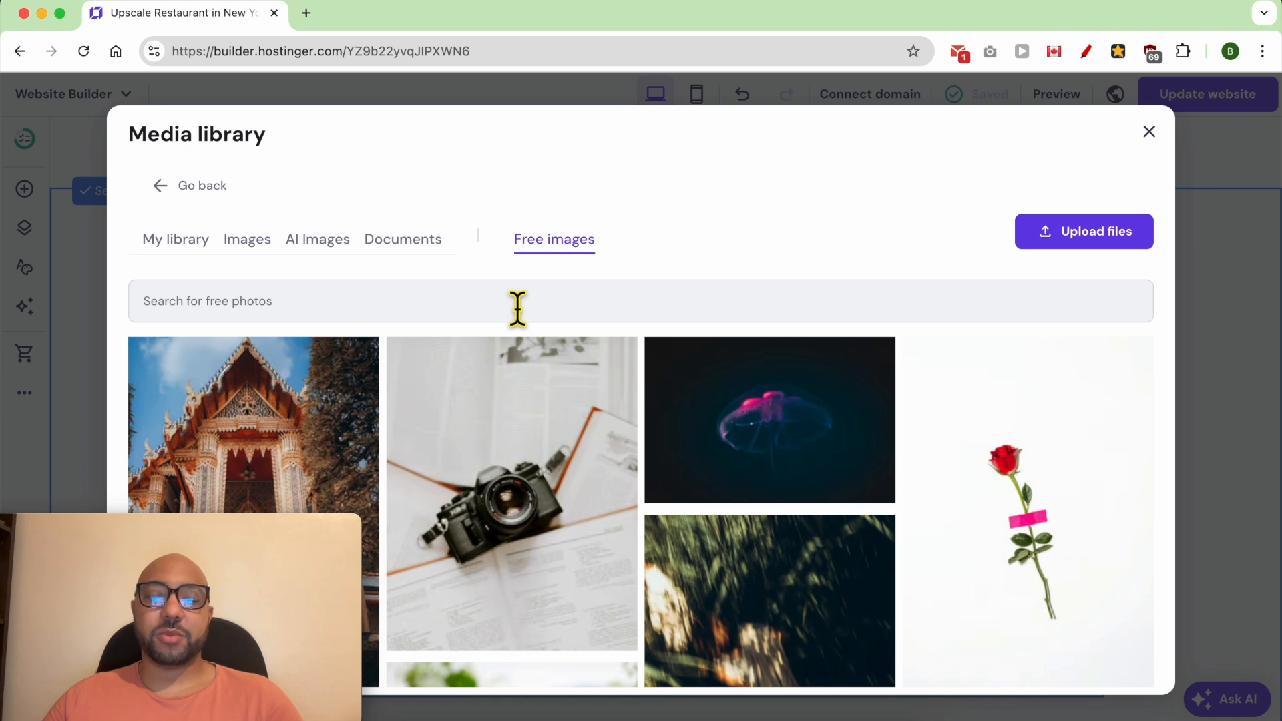
left_click(518, 308)
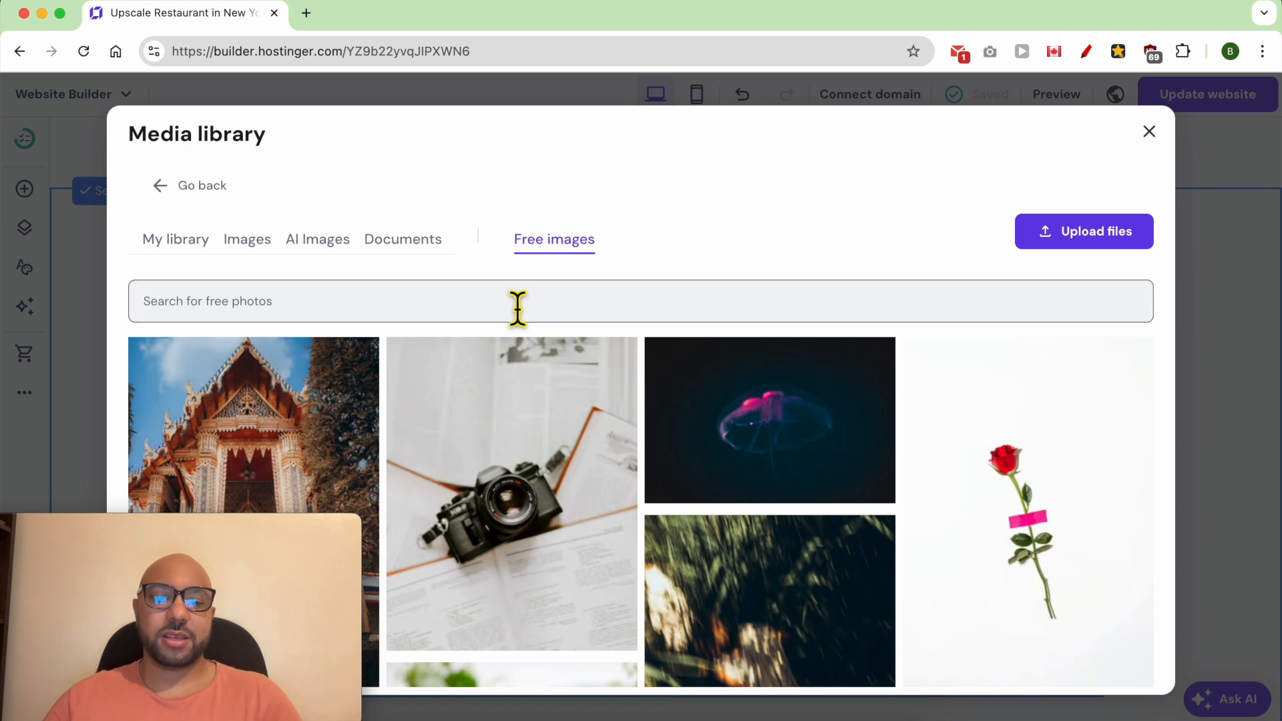
type("Re")
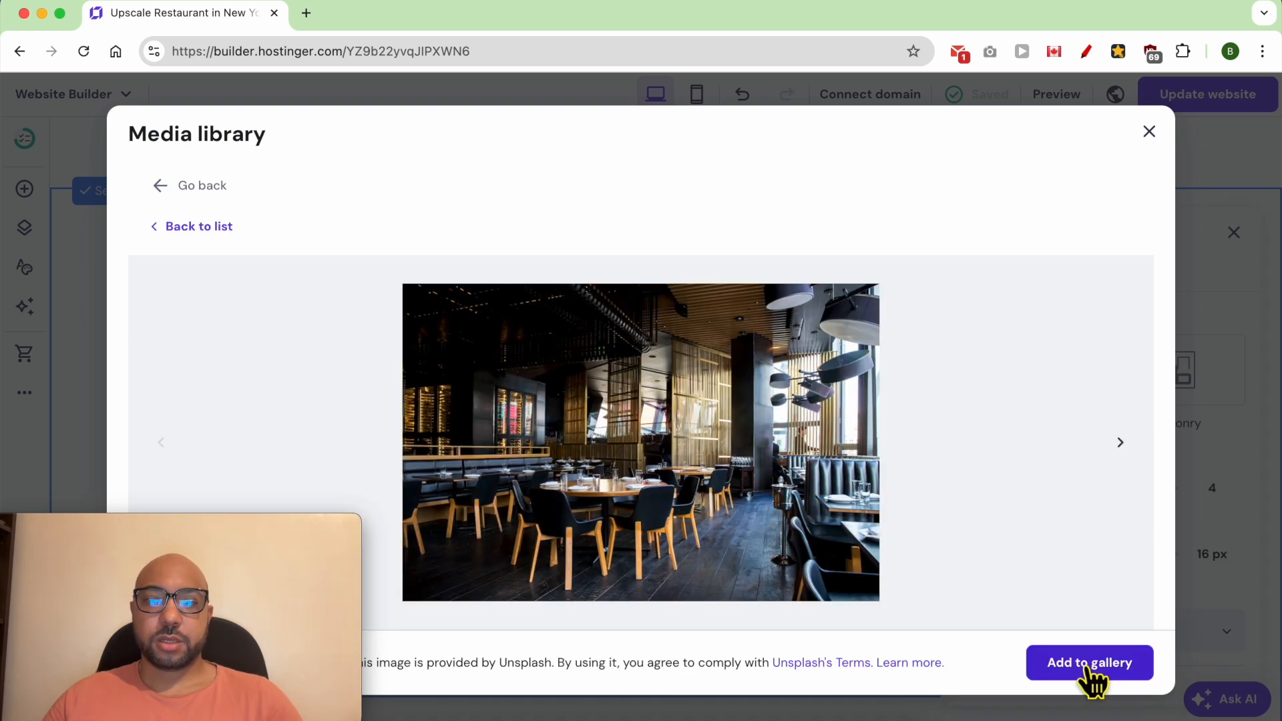
left_click(1088, 668)
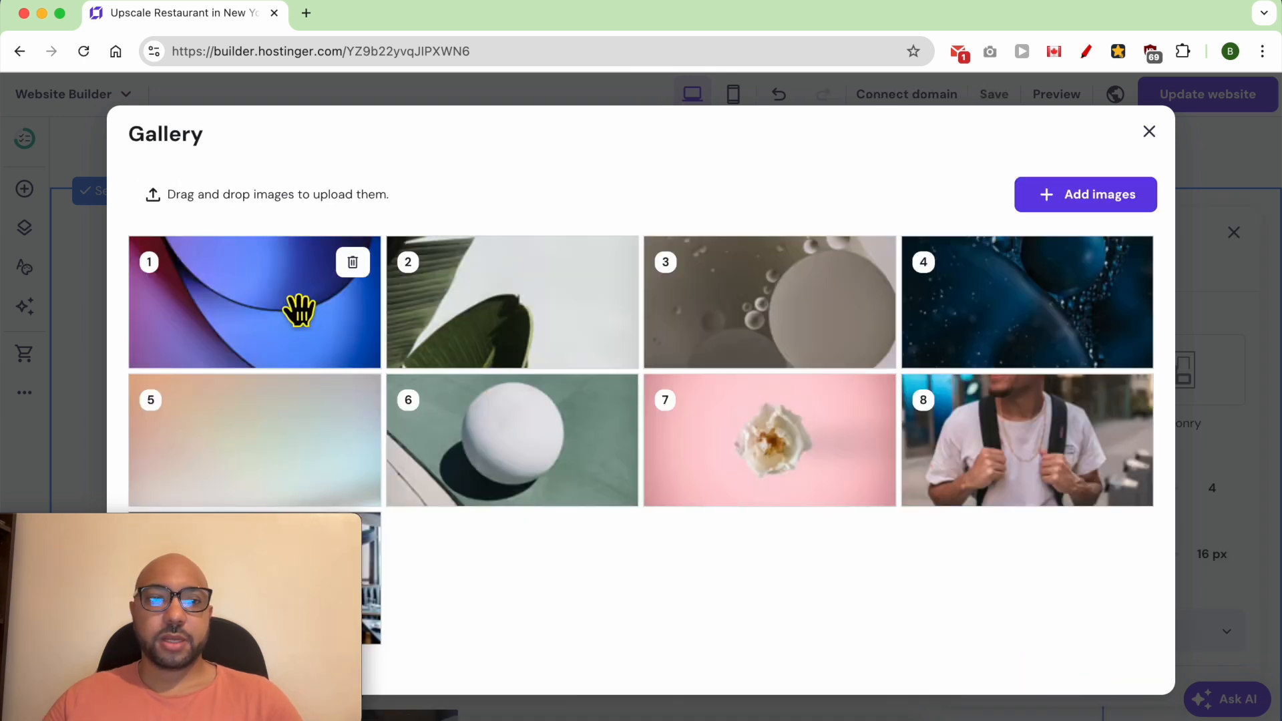
- Delete all eight placeholder images from the gallery, keeping only the restaurant interior photo
left_click(353, 262)
left_click(354, 262)
left_click(353, 262)
left_click(353, 263)
left_click(353, 262)
left_click(353, 263)
left_click(353, 263)
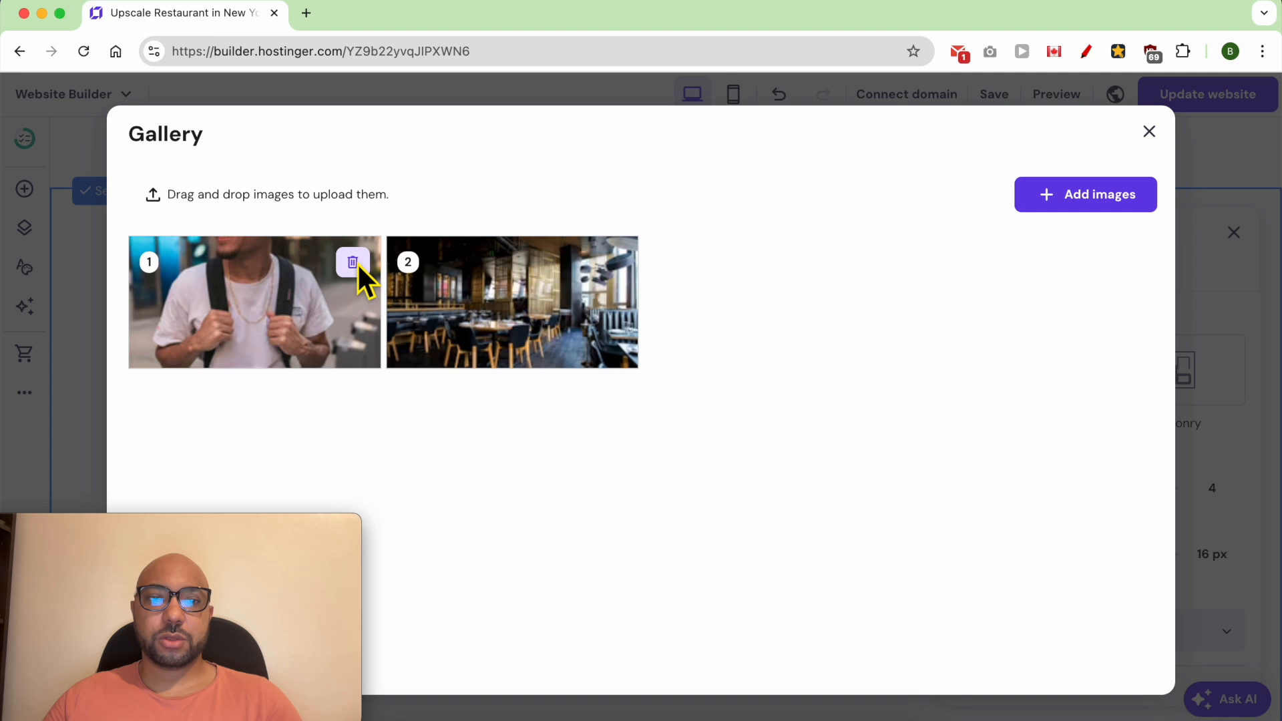
left_click(353, 263)
- Add seven more restaurant and dish photos, move the fifth photo to sixth and the interior photo to seventh, and close the gallery manager
left_click(1066, 196)
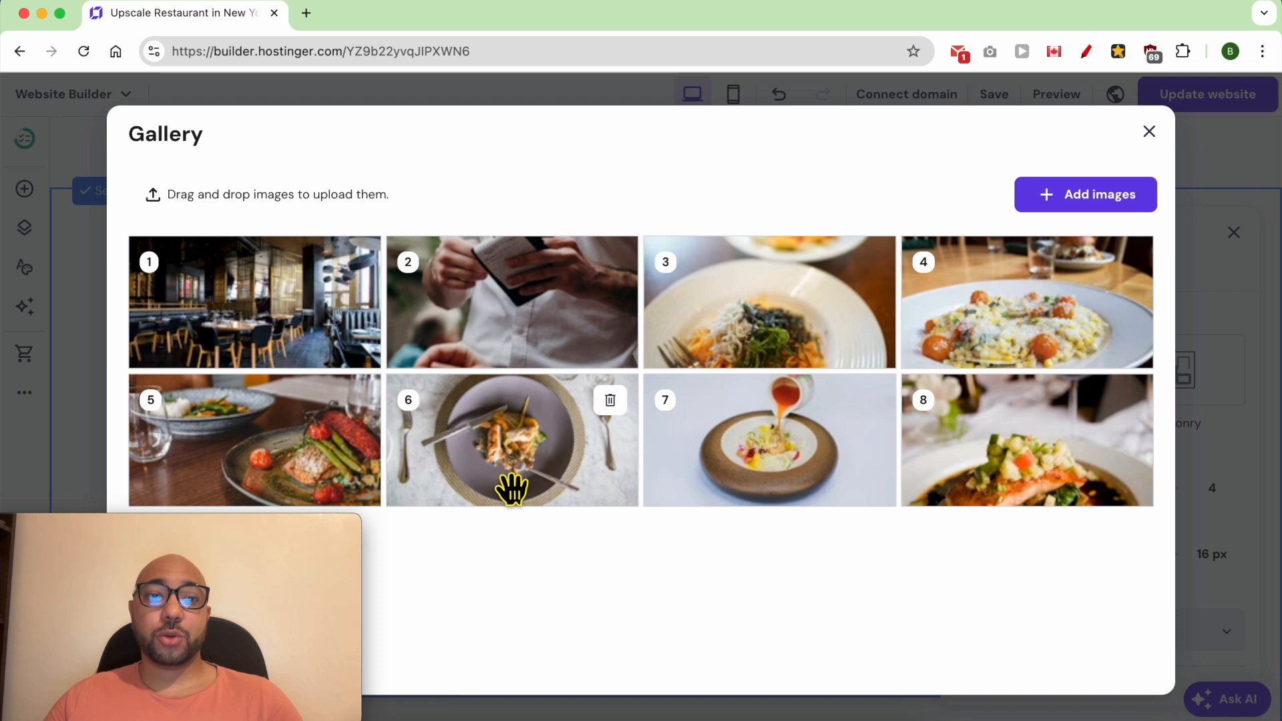
left_click_drag(286, 452, 654, 464)
left_click_drag(294, 321, 880, 433)
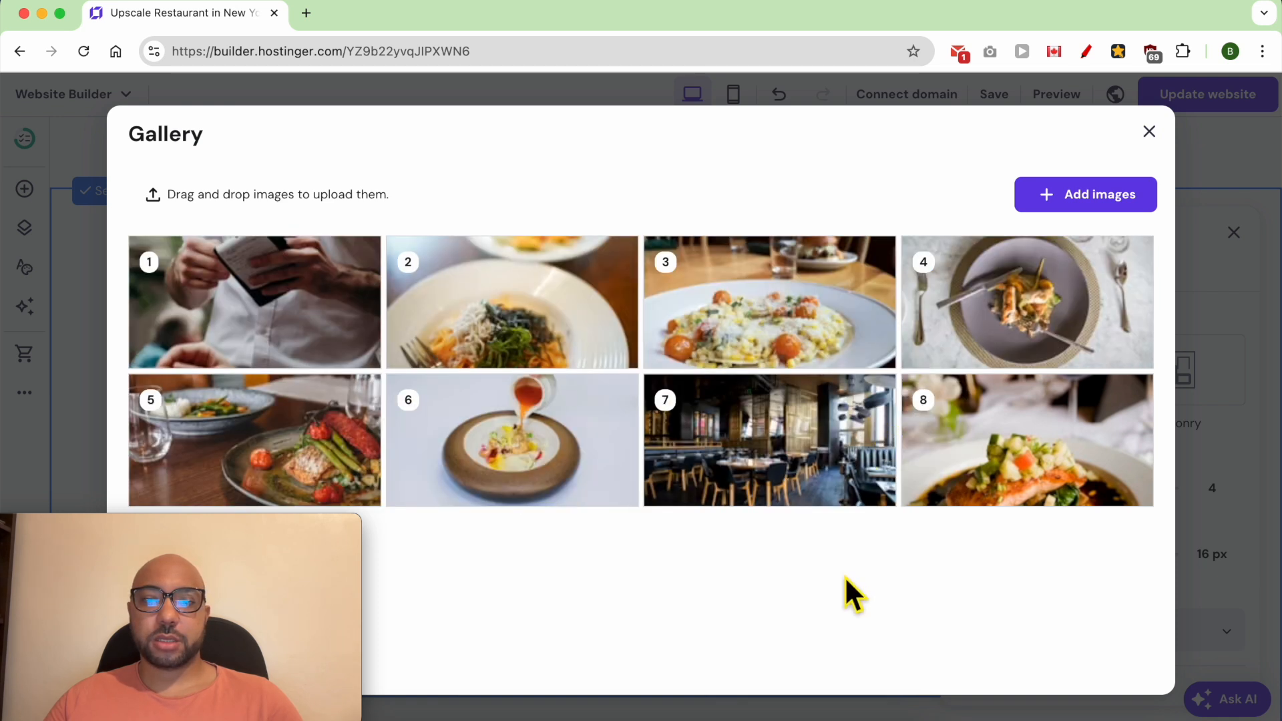
left_click(1149, 133)
- Widen the gallery on both sides so its images fill more of the section
left_click(848, 256)
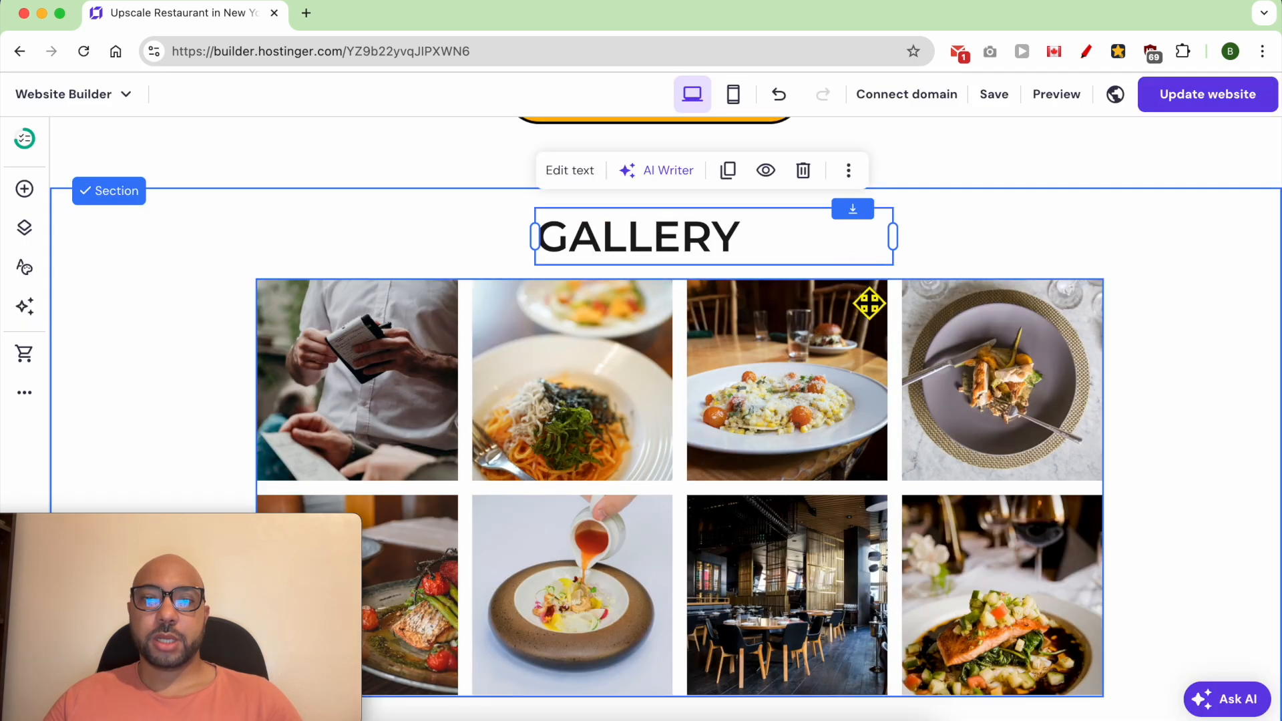
left_click_drag(801, 542, 668, 542)
left_click_drag(1007, 521, 1168, 529)
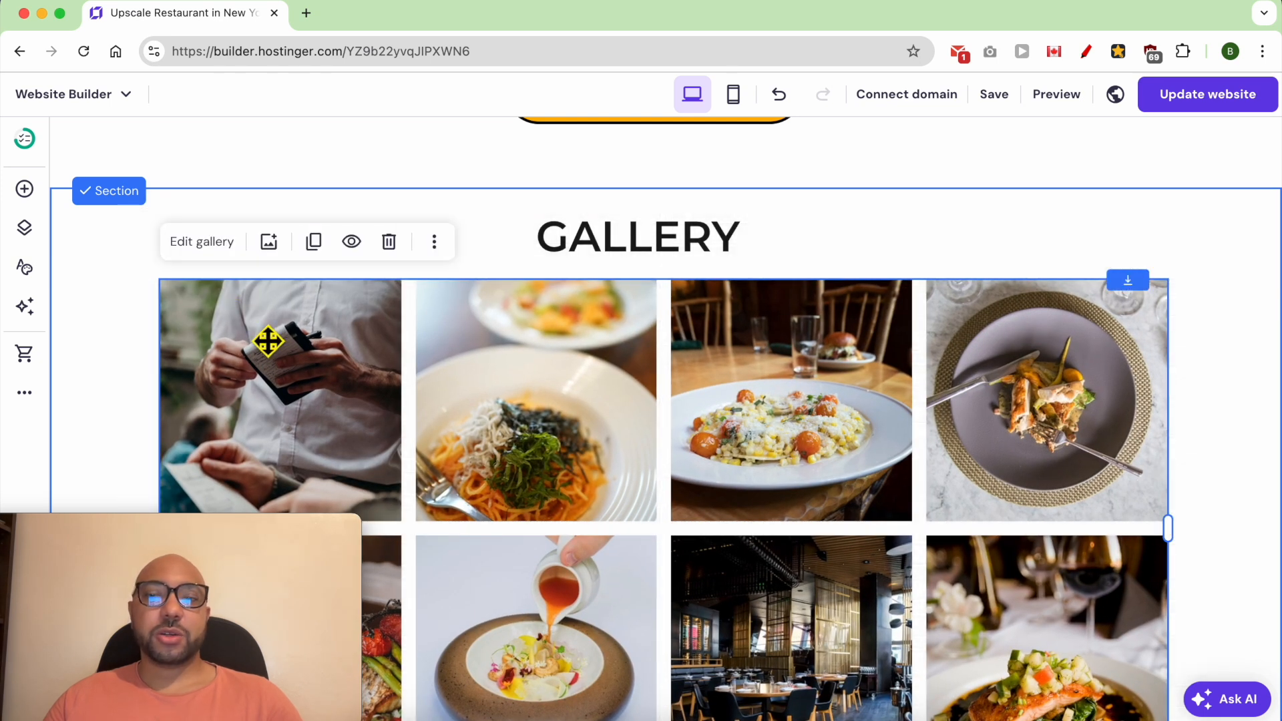
- Open the gallery settings and change the gallery layout to Masonry
left_click(215, 256)
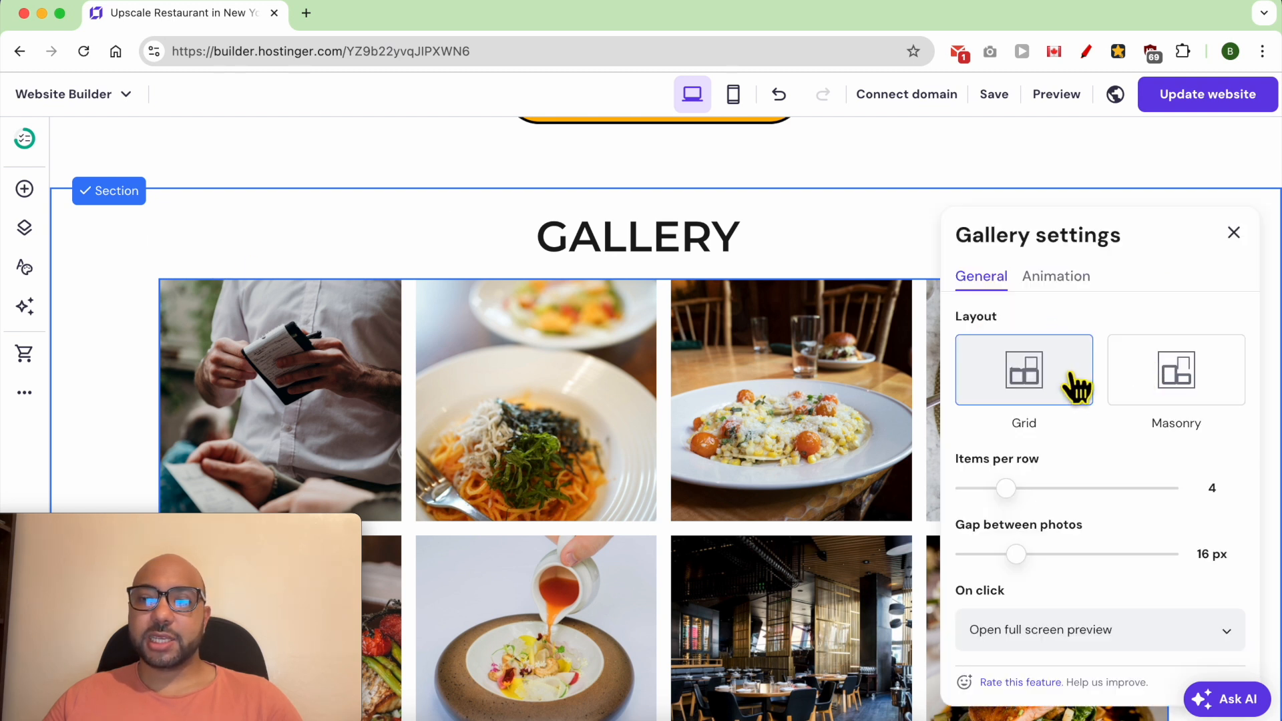
left_click(1168, 374)
left_click(1041, 392)
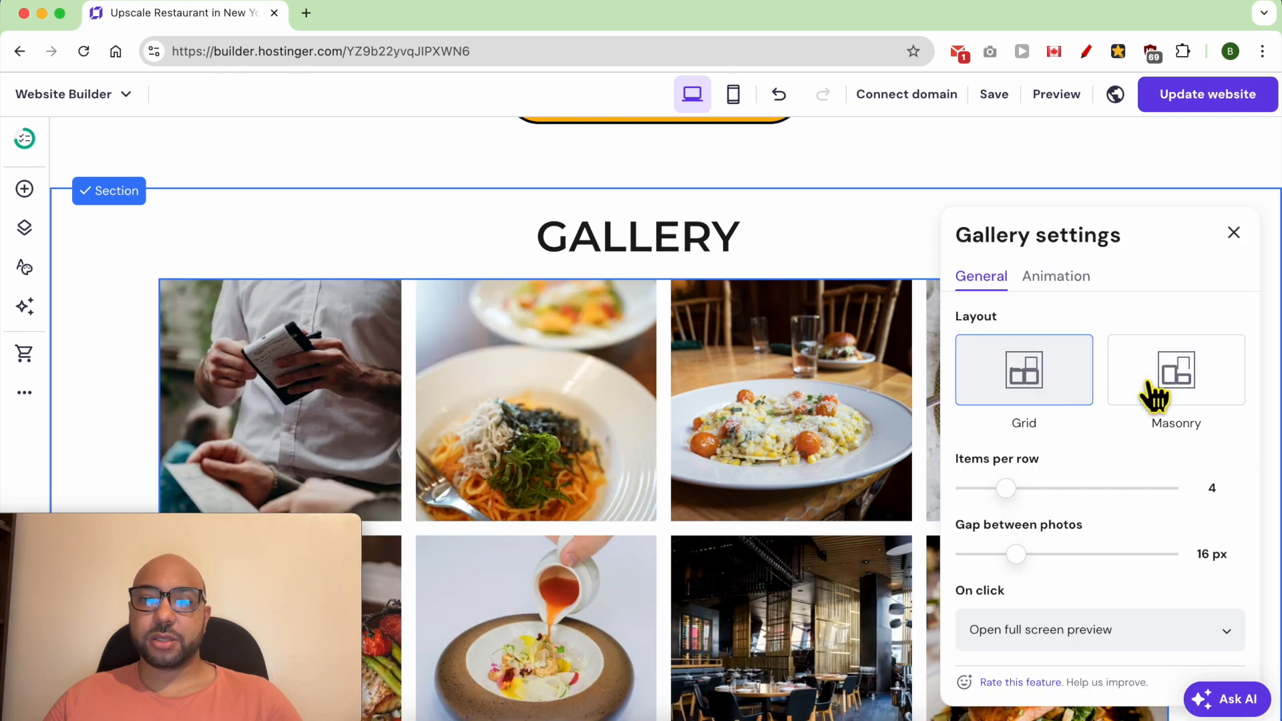
left_click(1167, 386)
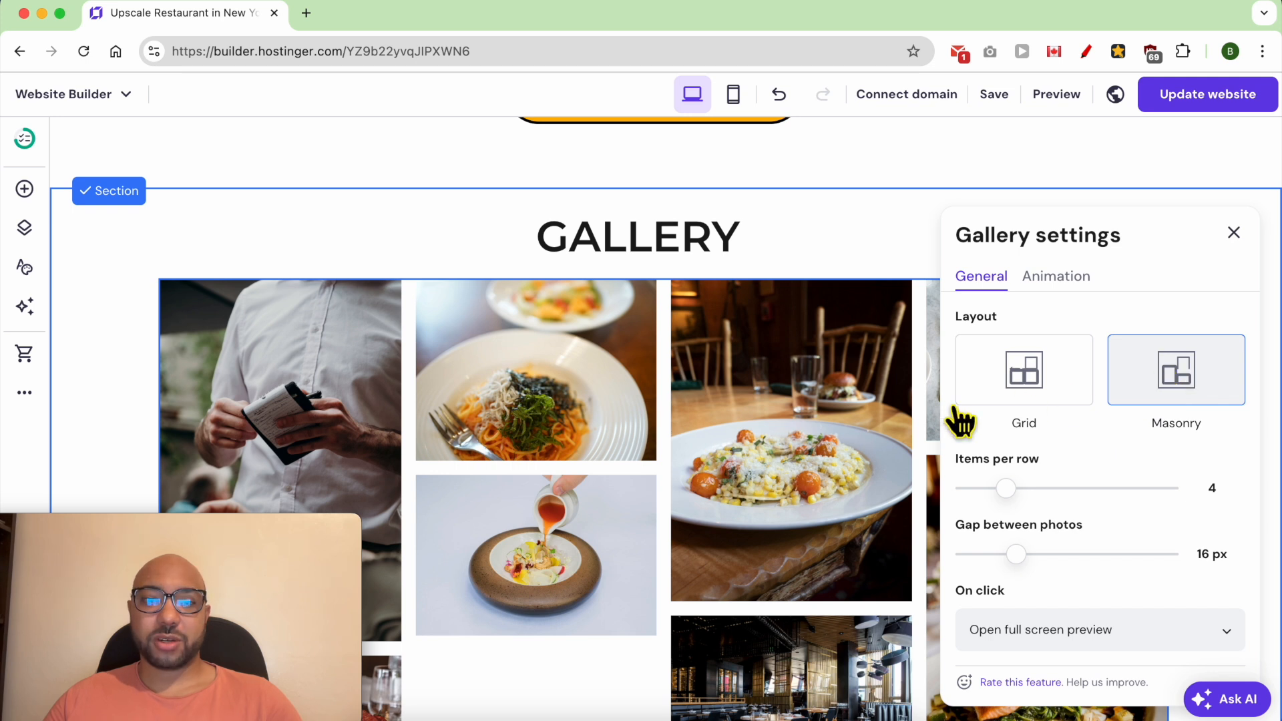
scroll(707, 450, "down", 3)
scroll(709, 450, "up", 3)
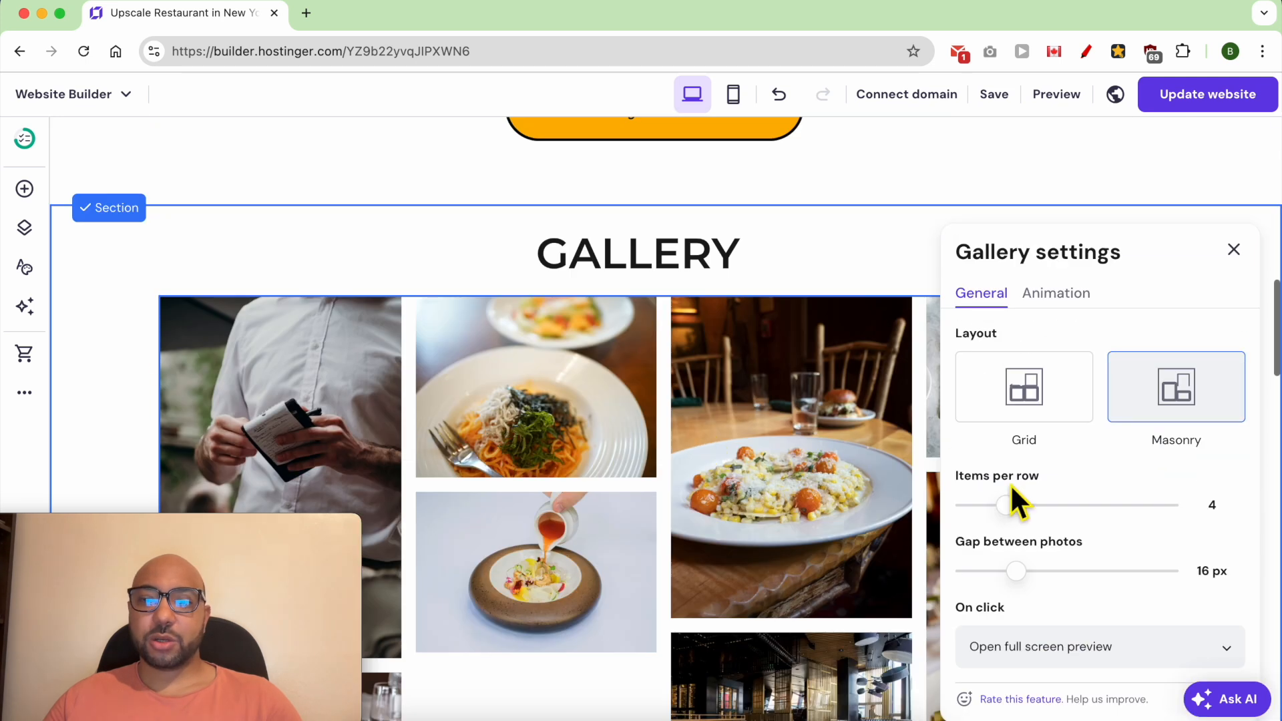
- Set the gap between the gallery photos to 6 px
mouse_move(1021, 515)
left_mouse_down()
mouse_move(1041, 518)
mouse_move(1025, 521)
left_mouse_up()
scroll(1058, 526, "down", 1)
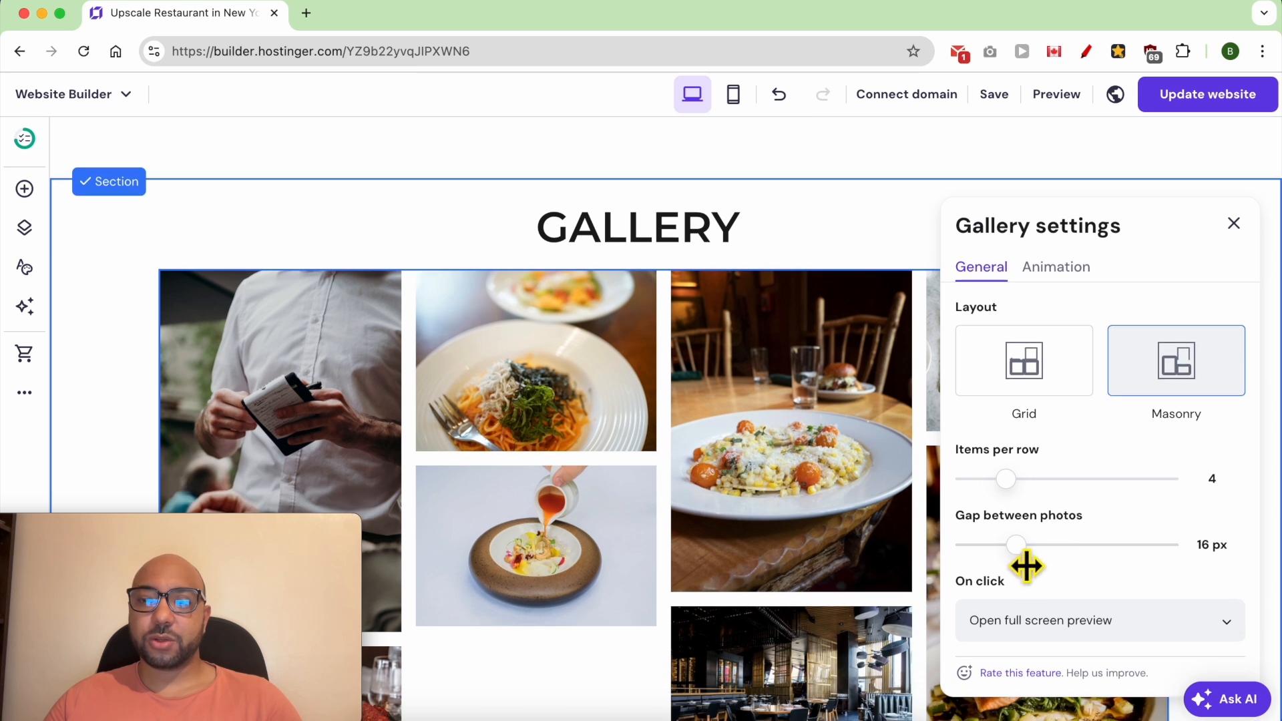
left_click_drag(1031, 564, 997, 564)
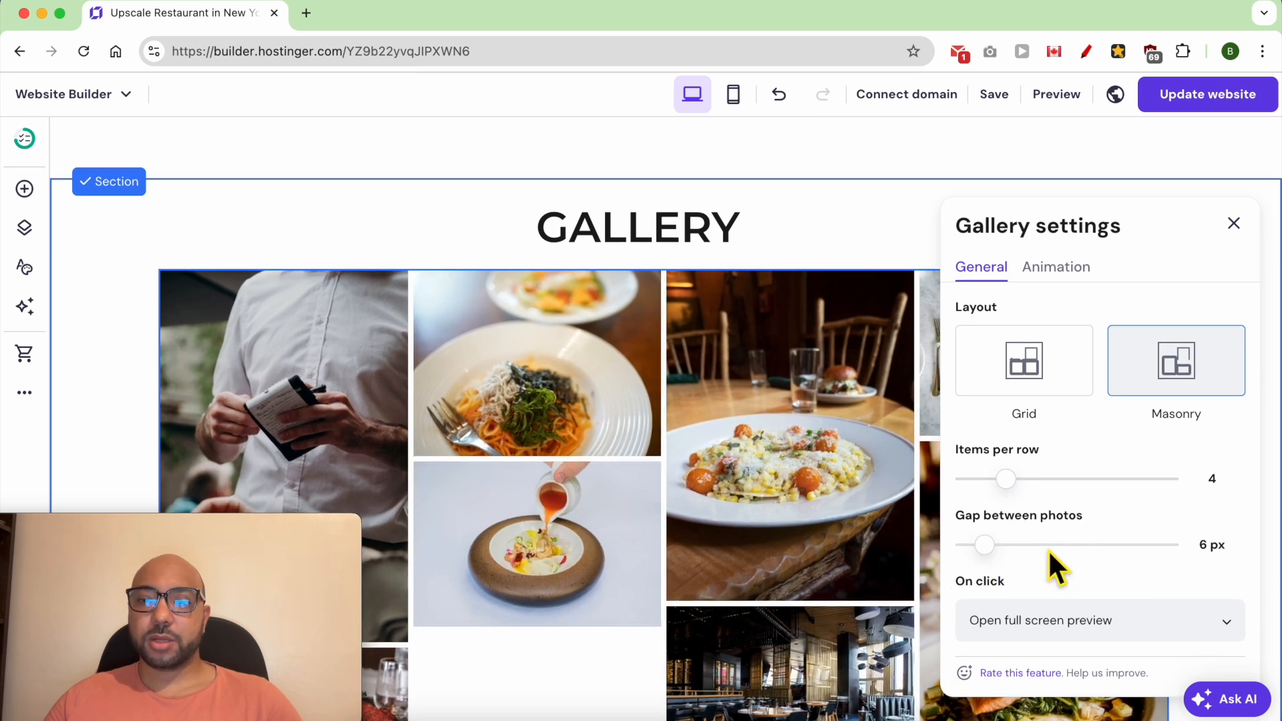
scroll(993, 609, "down", 1)
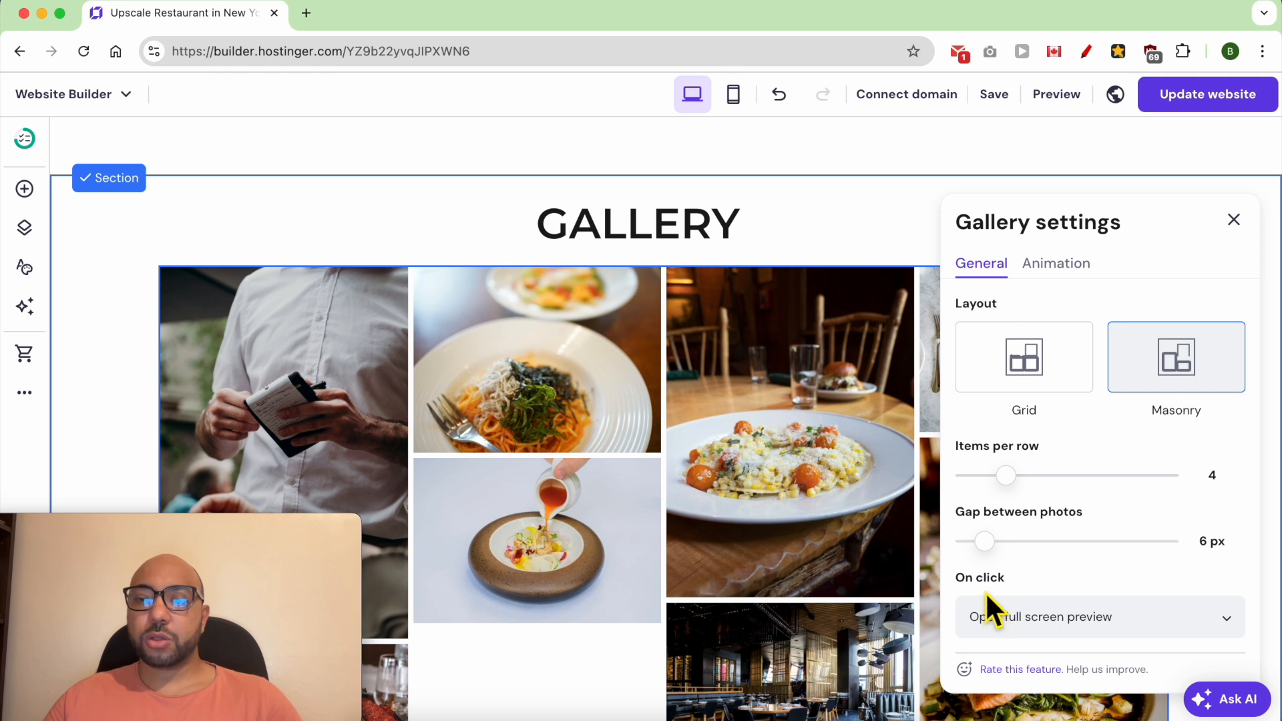
- Choose Open full screen preview as the gallery's on-click action, review the animation options, and close the gallery settings
left_click(1057, 615)
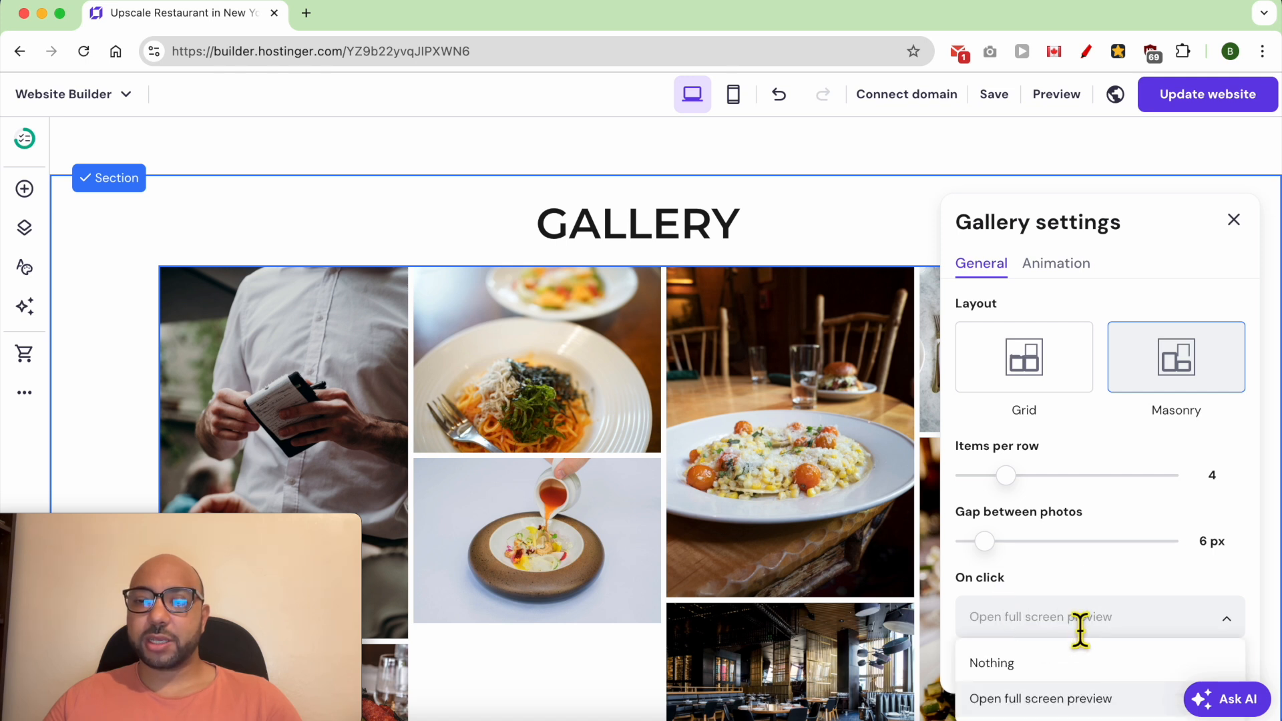
left_click(1066, 701)
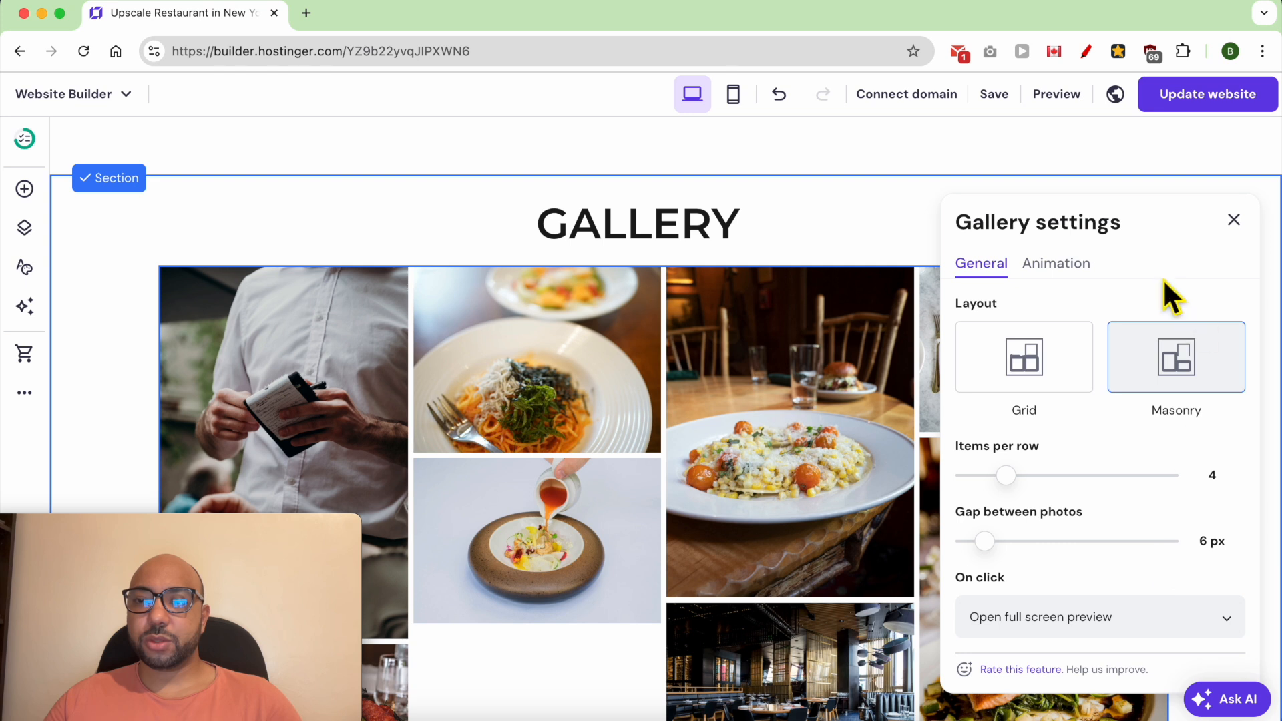
left_click(1072, 267)
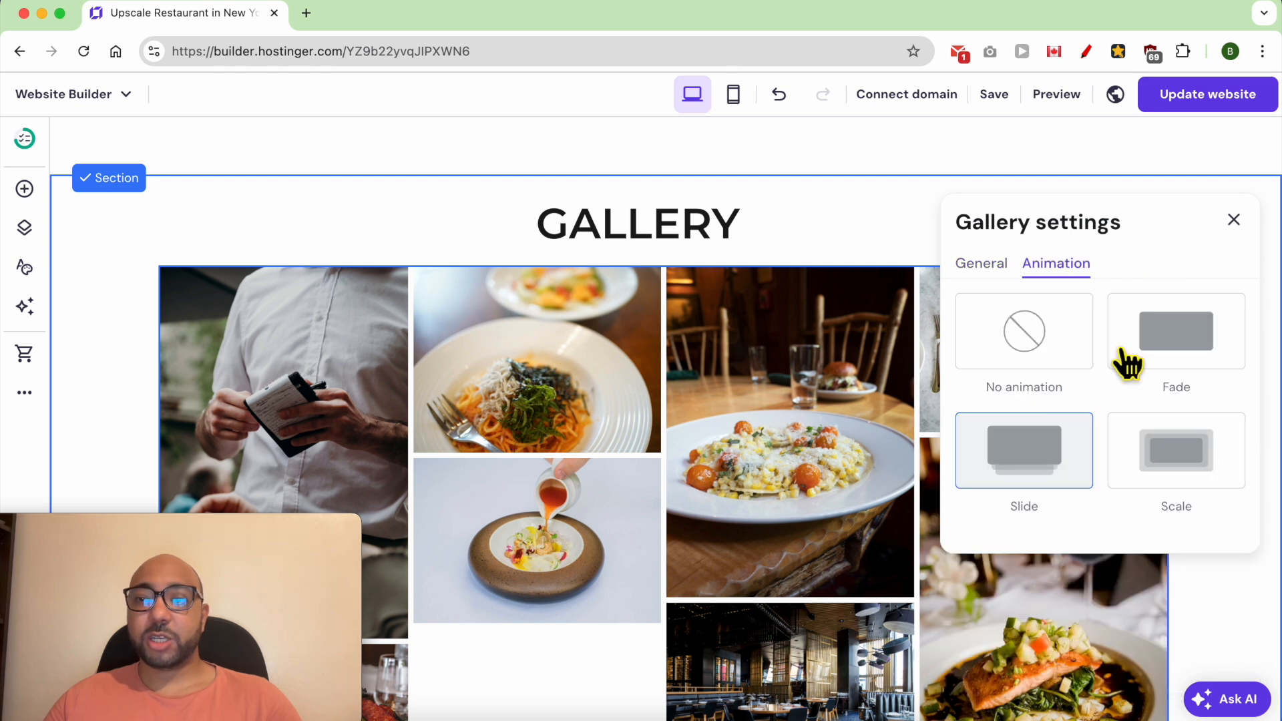
left_click(1234, 220)
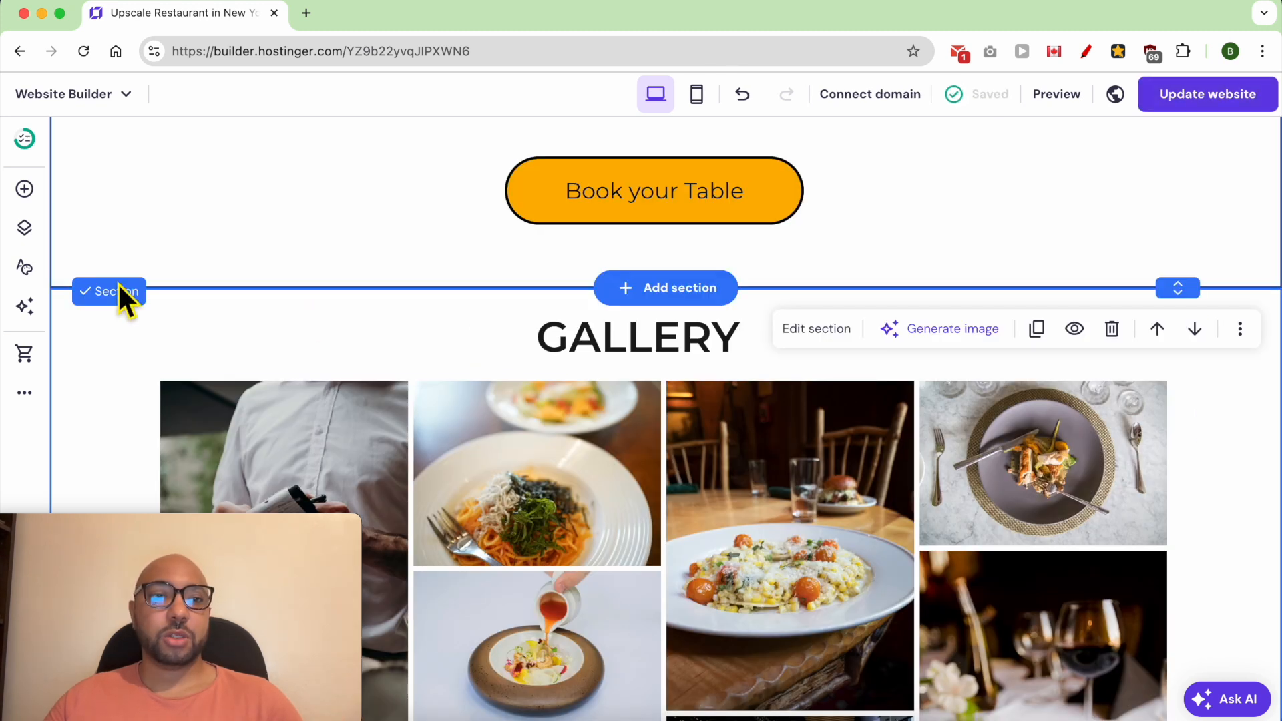
- Set the Gallery section's background to the solid pale lilac color #f9f0fc
left_click(810, 327)
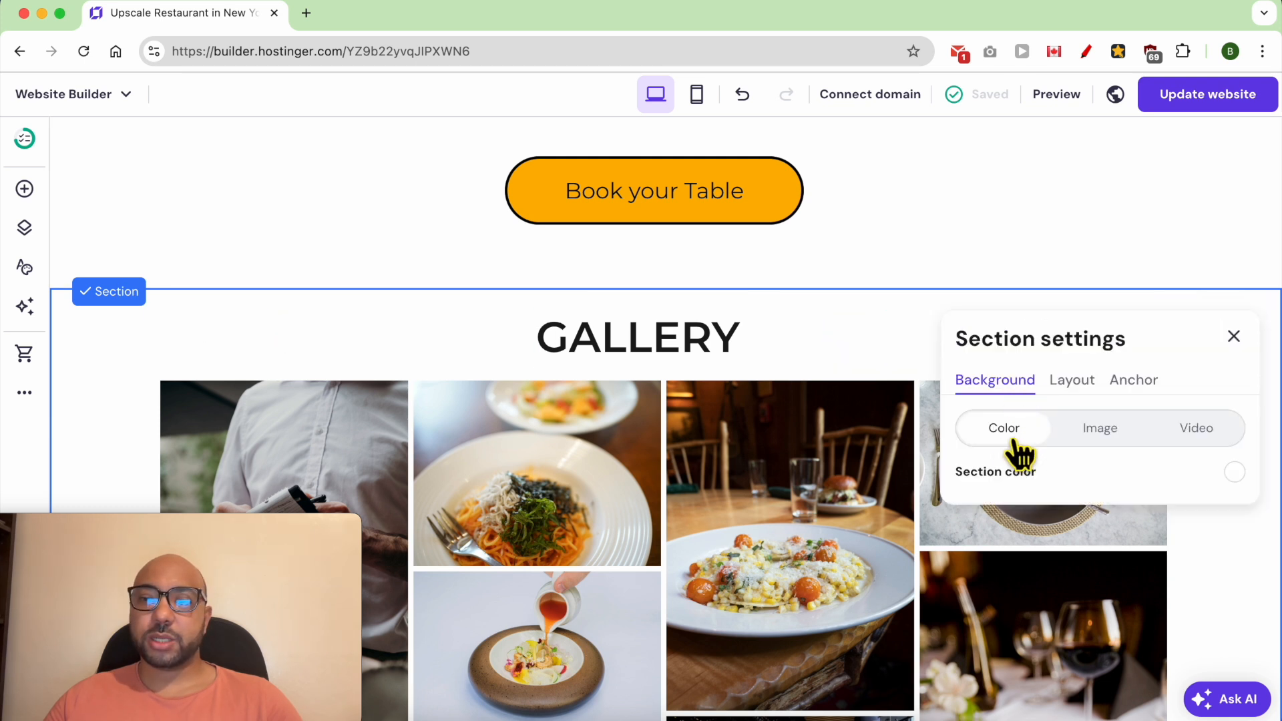
left_click(1234, 472)
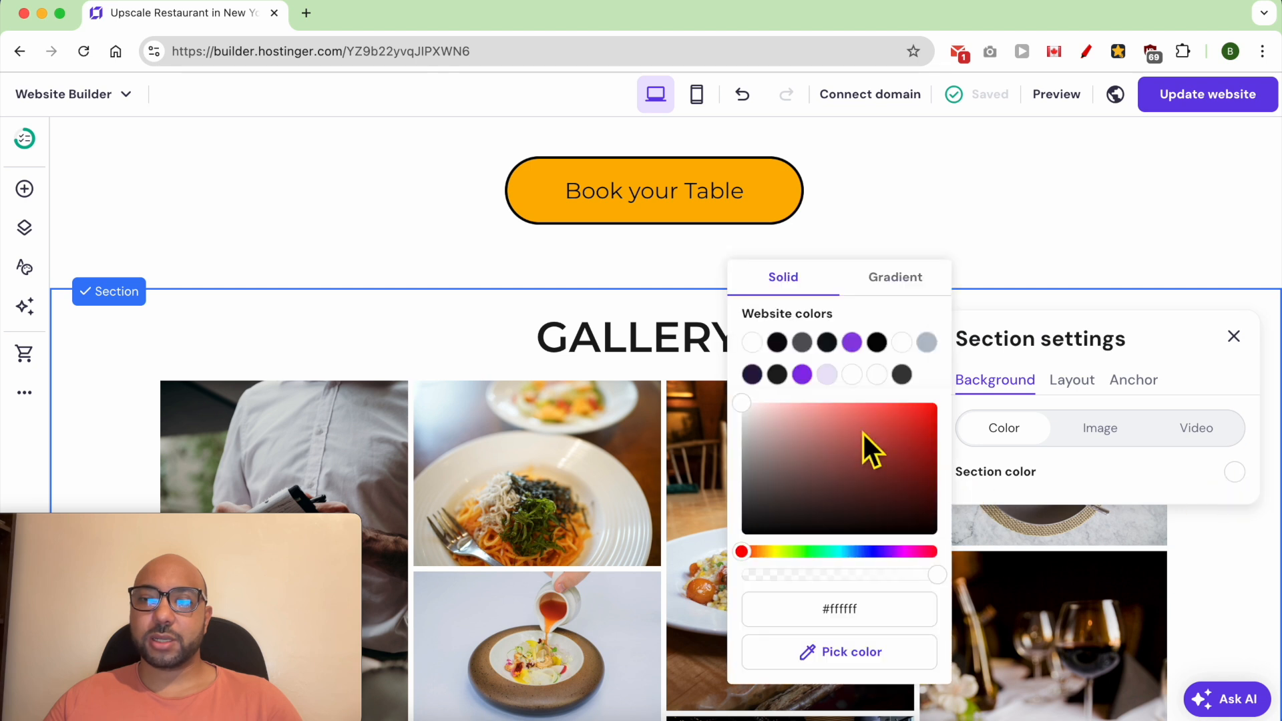
left_click(927, 342)
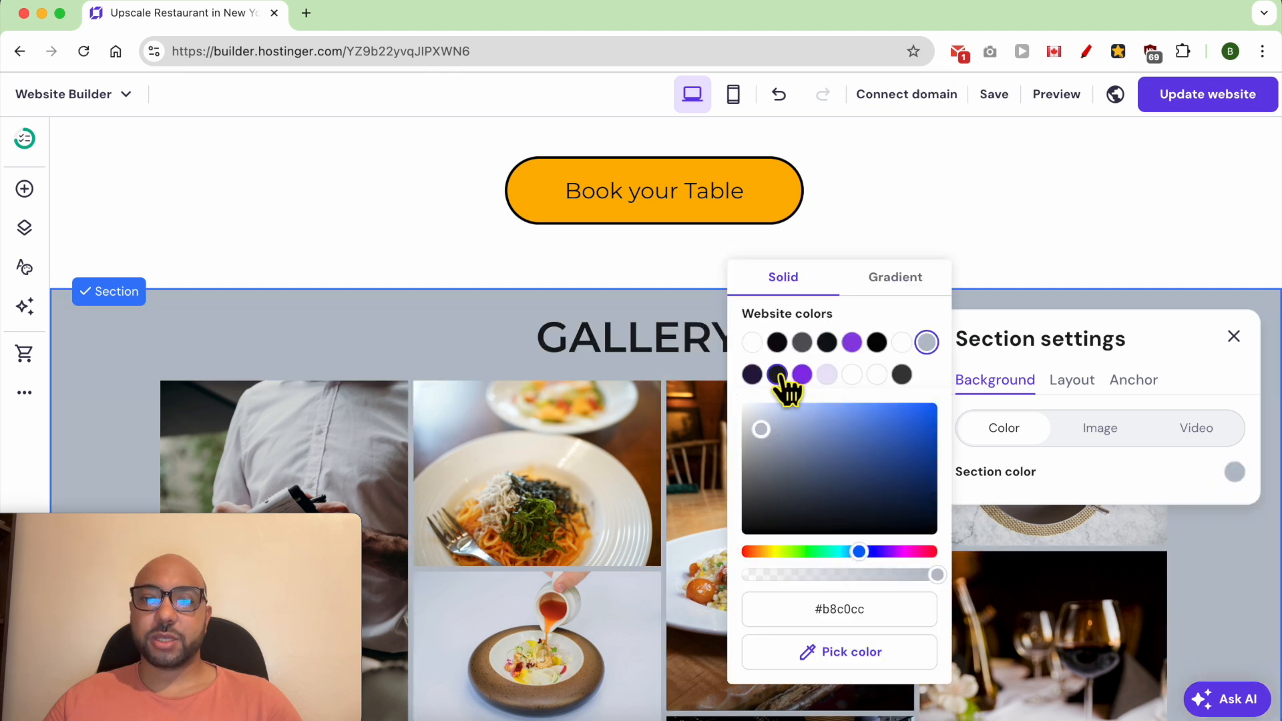
left_click(778, 374)
left_click(827, 374)
left_click_drag(774, 427, 763, 406)
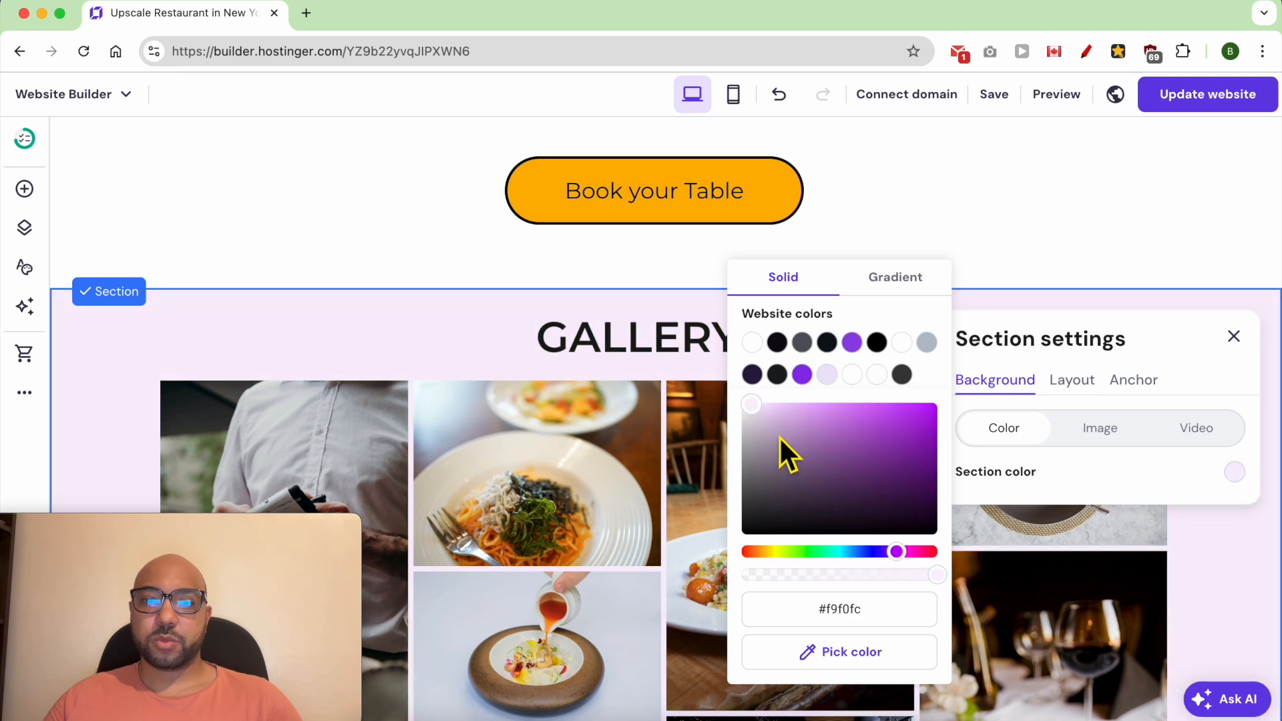
left_click(976, 233)
- Increase the Gallery section's height to leave about 85 px of space below the photos
scroll(921, 495, "down", 5)
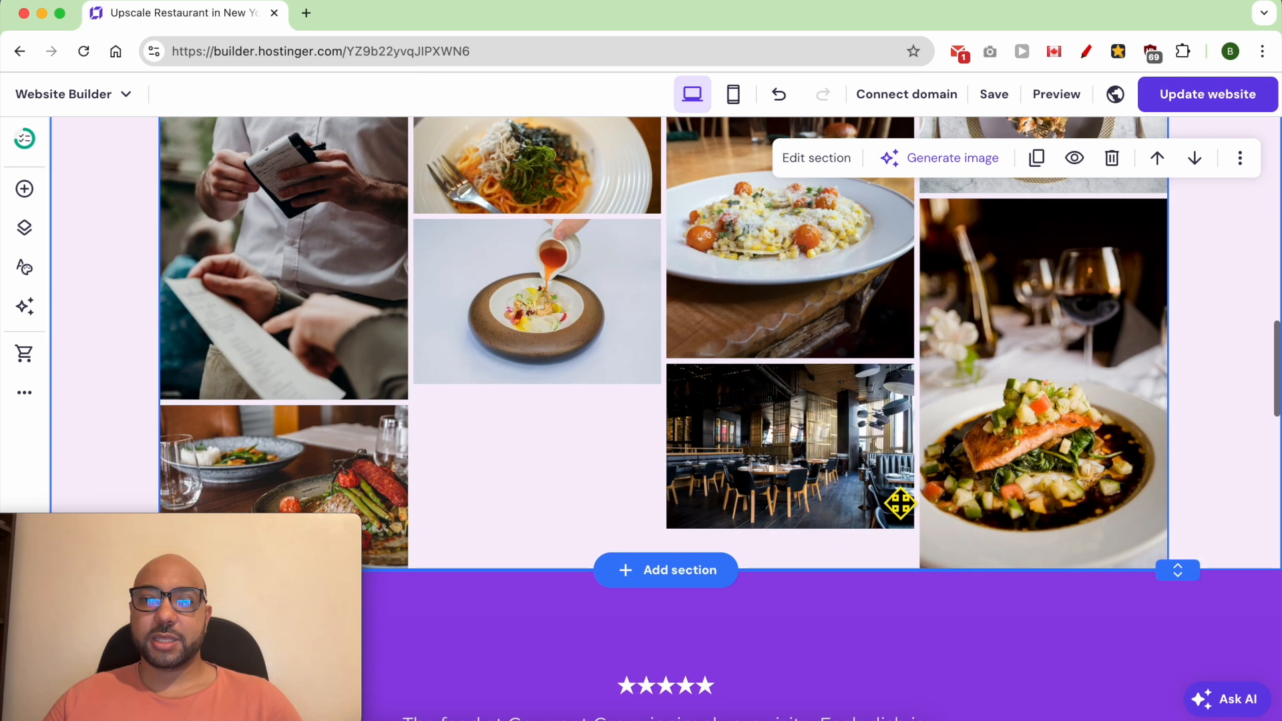
left_click(1200, 577)
left_click_drag(1200, 576, 1182, 674)
scroll(618, 503, "up", 5)
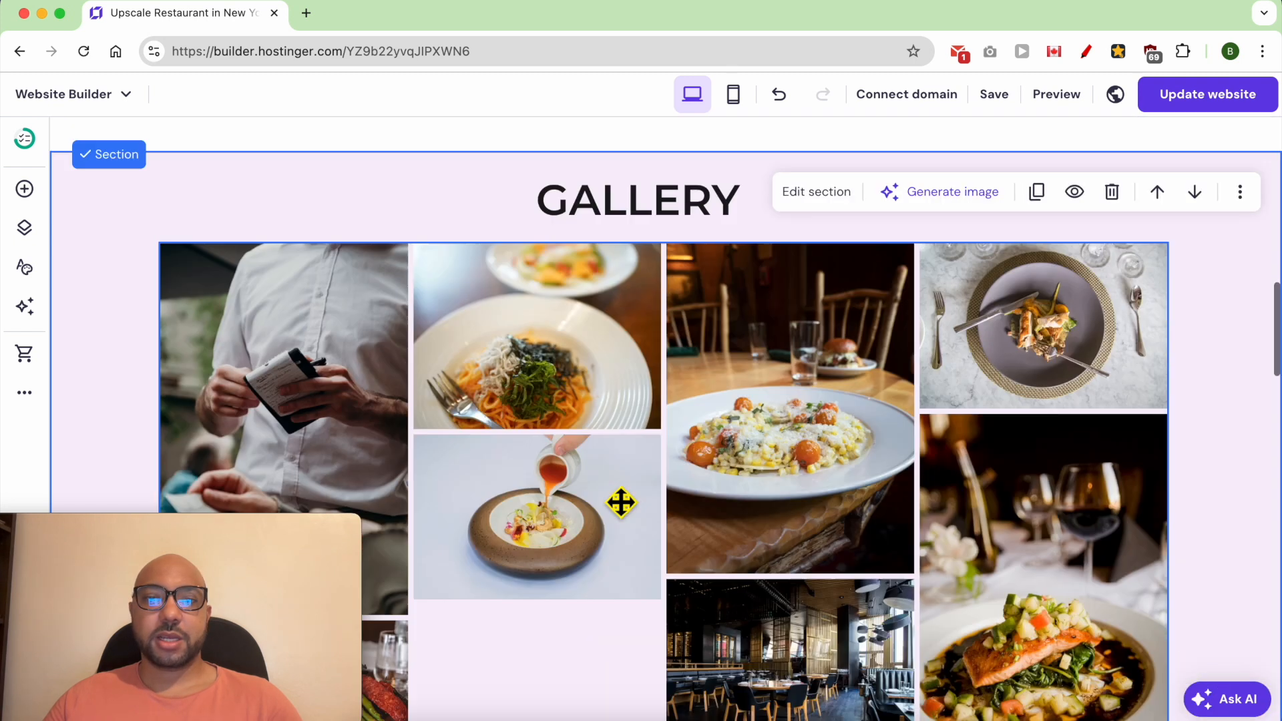
scroll(621, 502, "down", 4)
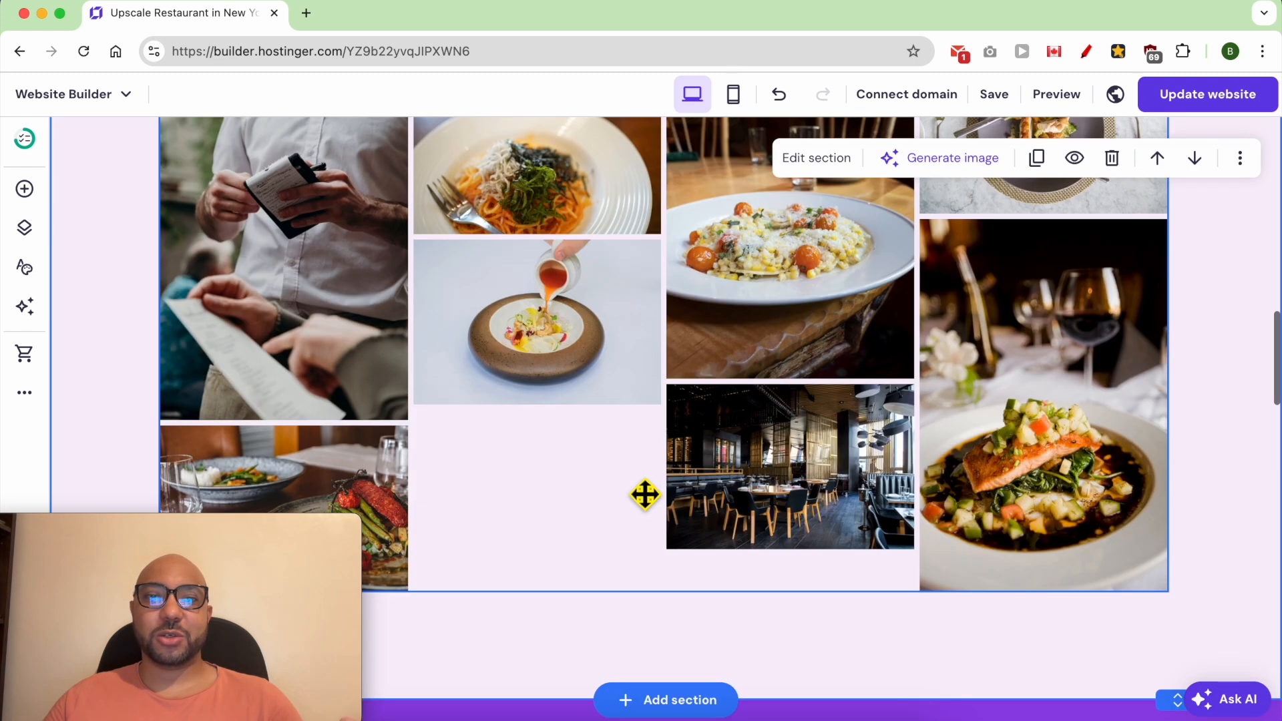
scroll(645, 494, "up", 5)
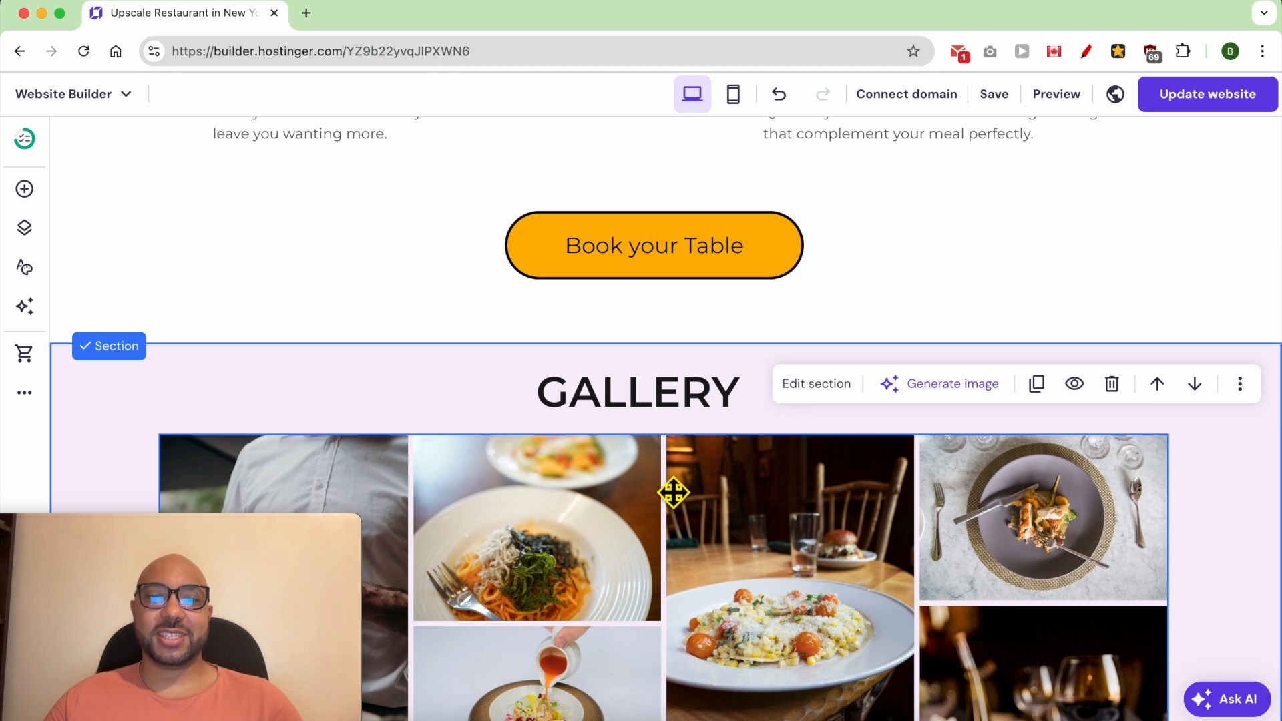
- Switch to the text note listing the sections, copy the word Testimonials, and return to the website builder
left_click(473, 715)
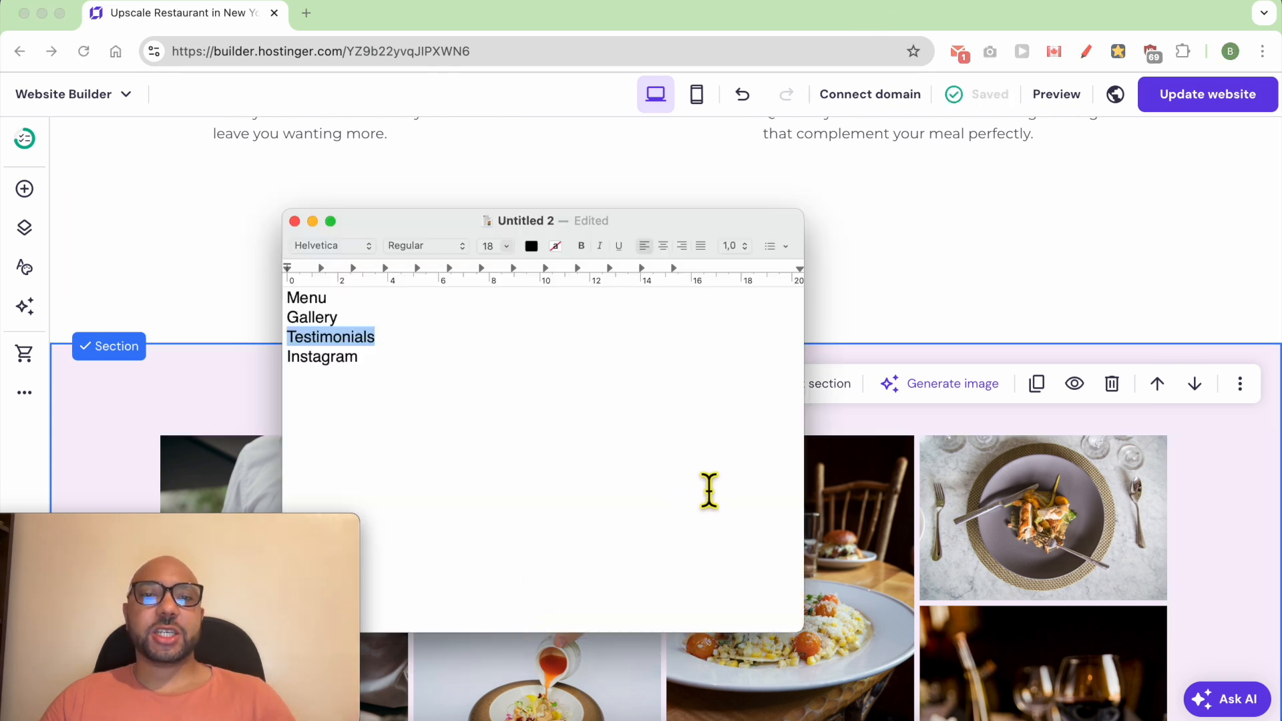
right_click(328, 350)
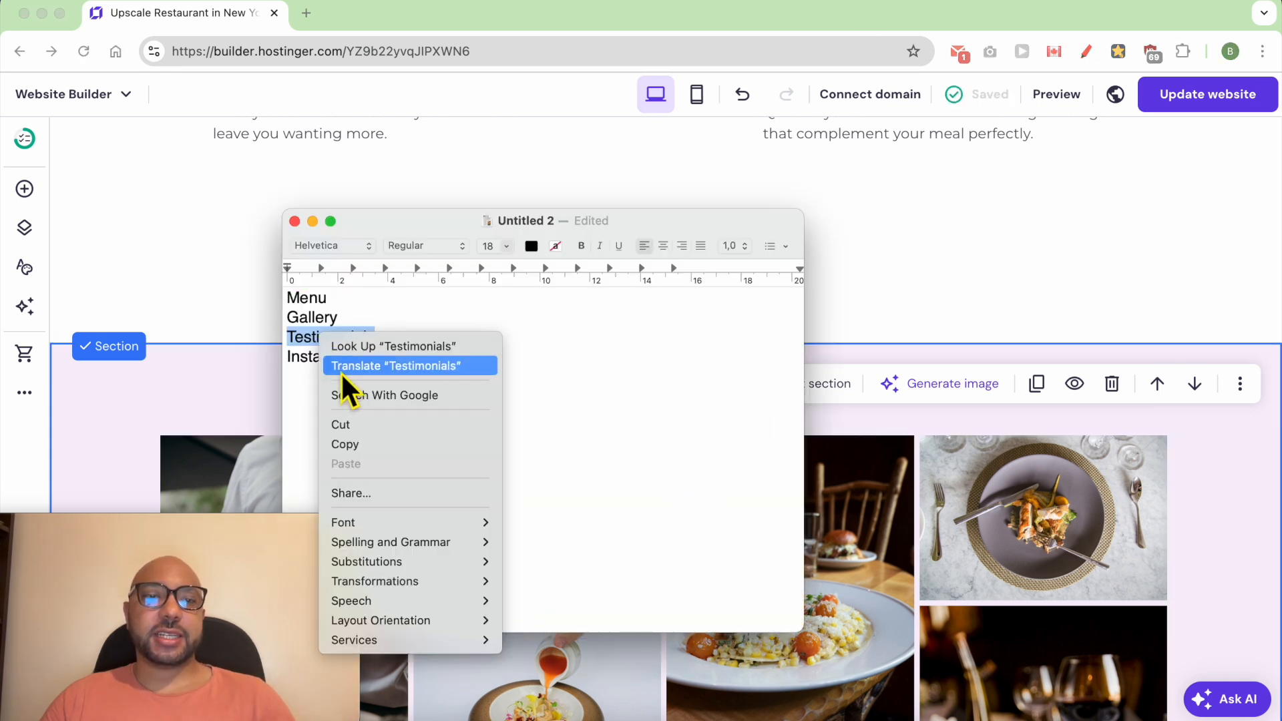
left_click(360, 443)
left_click(839, 308)
- Delete the purple single-testimonial section below the gallery
scroll(835, 387, "down", 10)
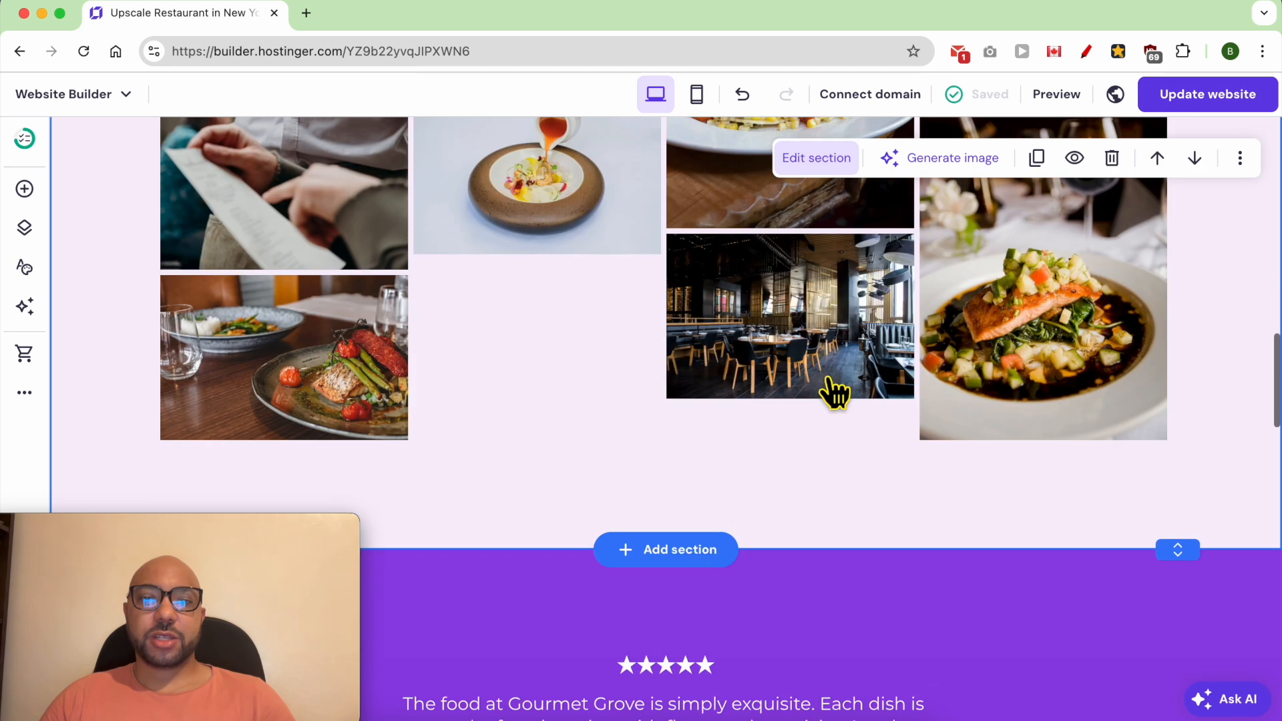
scroll(801, 534, "down", 5)
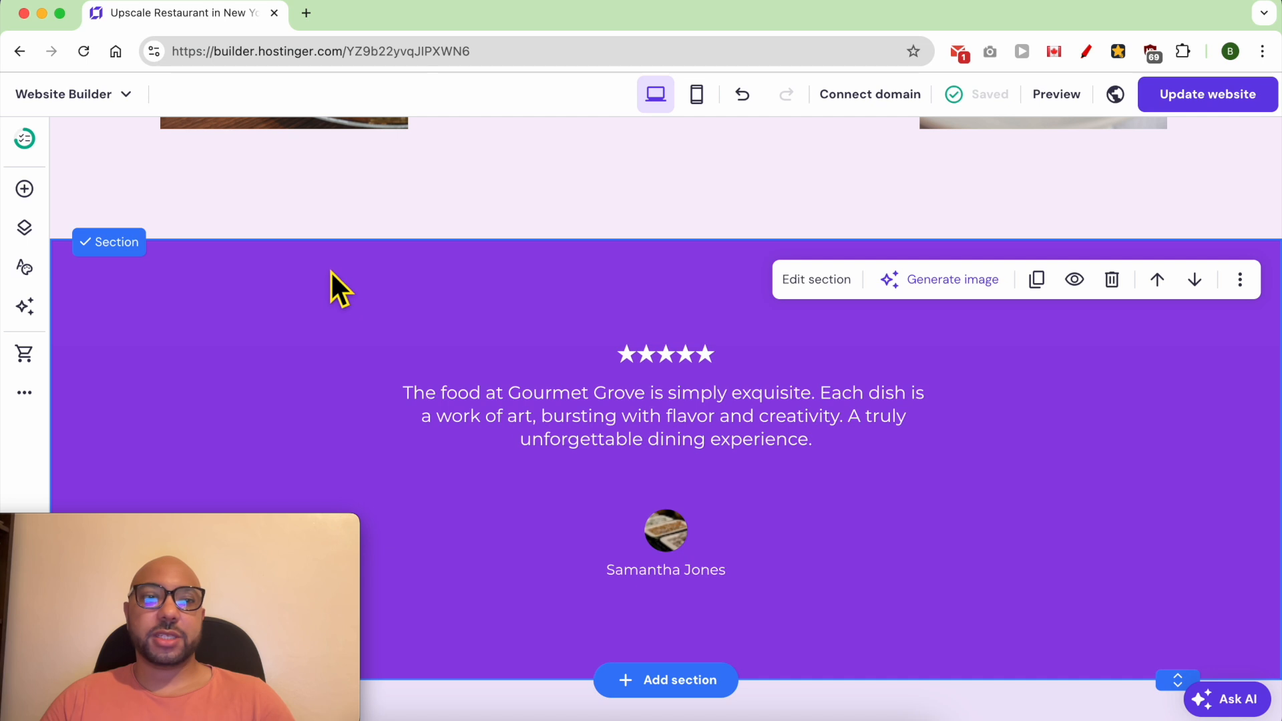
left_click(1111, 280)
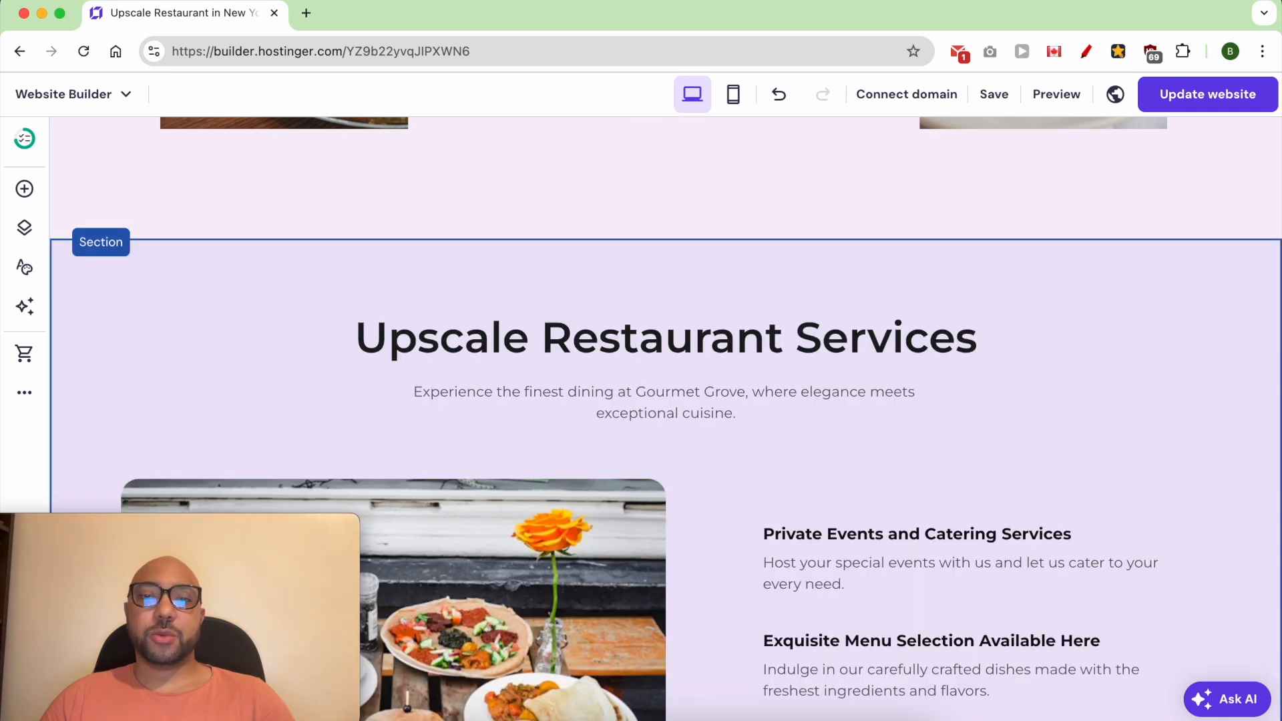
- Add the ready-made Customer reviews section with two testimonial cards below the Gallery section
left_click(654, 244)
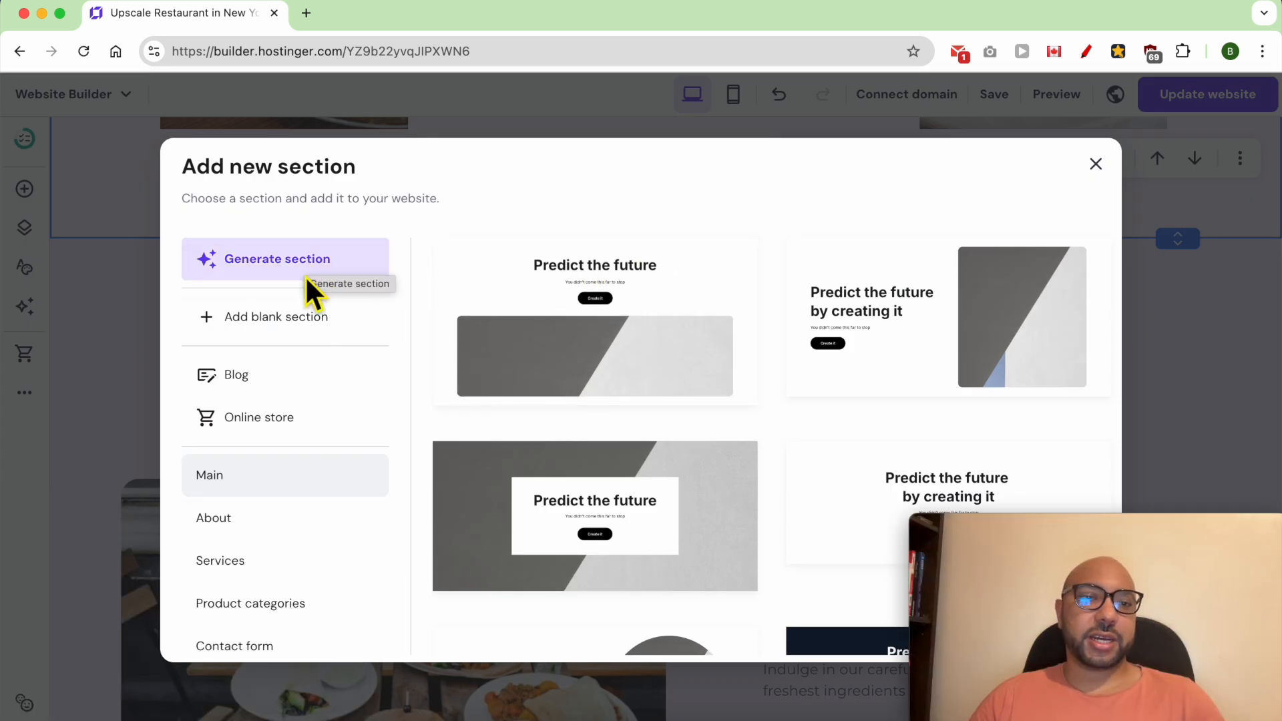
scroll(302, 538, "down", 1)
scroll(302, 538, "down", 5)
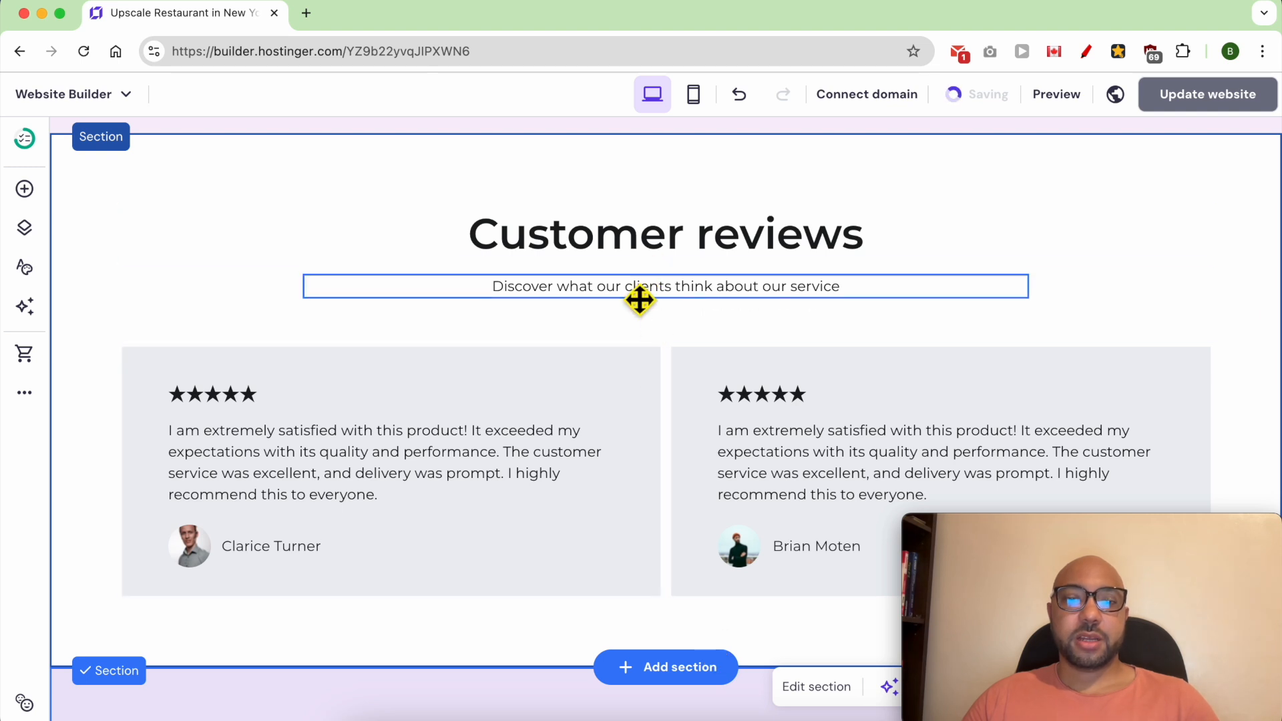
- Replace the heading of the new Customer reviews section with TESTIMONIALS
left_click(652, 252)
left_click(652, 252)
key("super+a")
type("TESTIMONIALS")
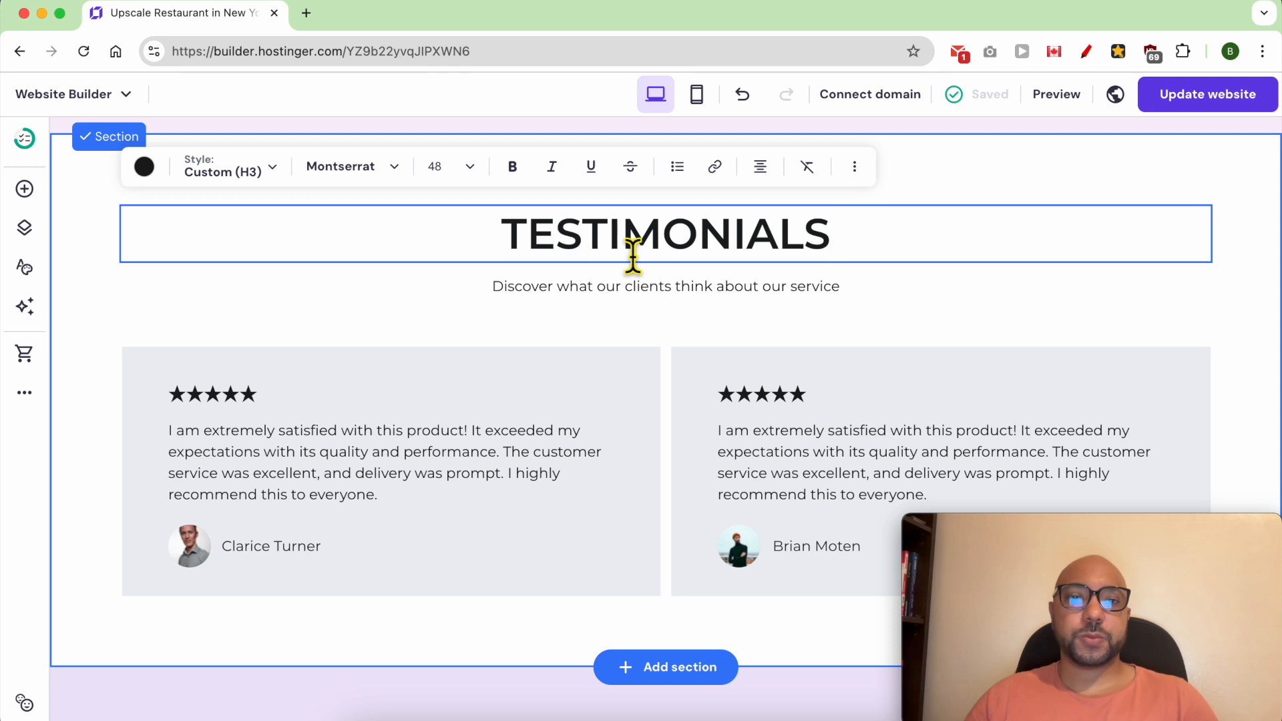
- Examine the editable review text and customer name in the first testimonial card
left_click(266, 458)
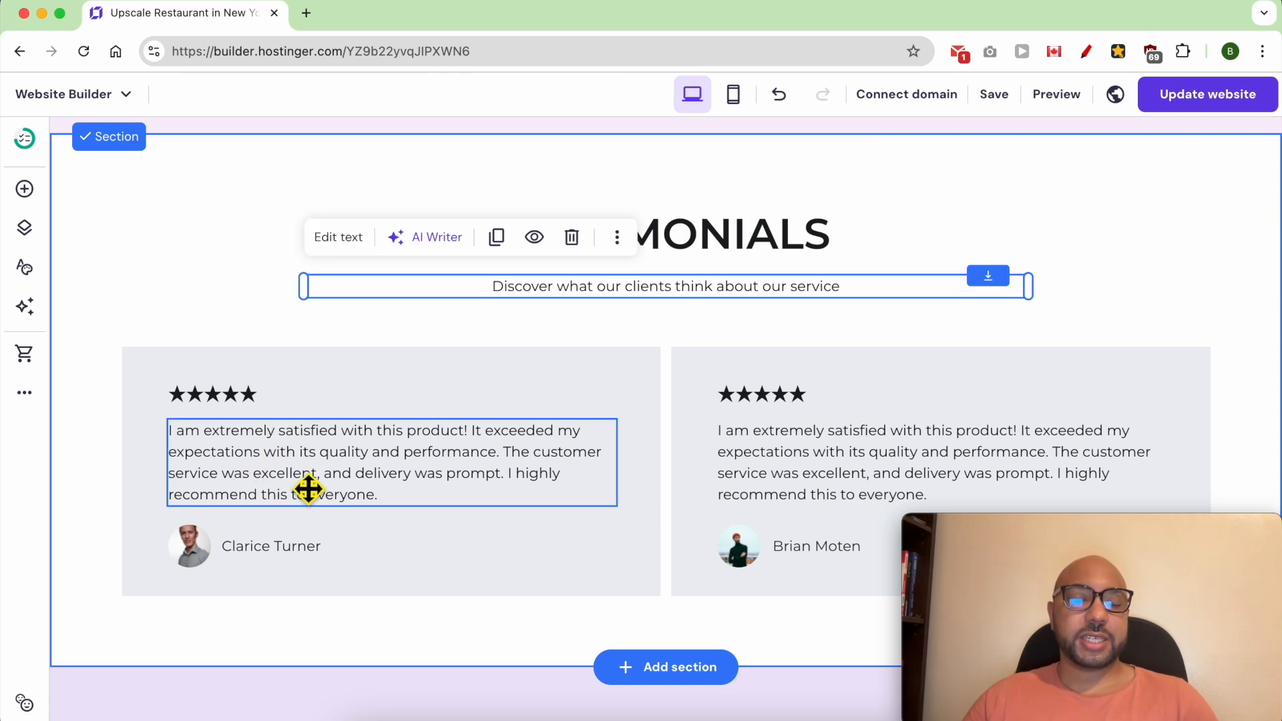
left_click(283, 465)
key("super+a")
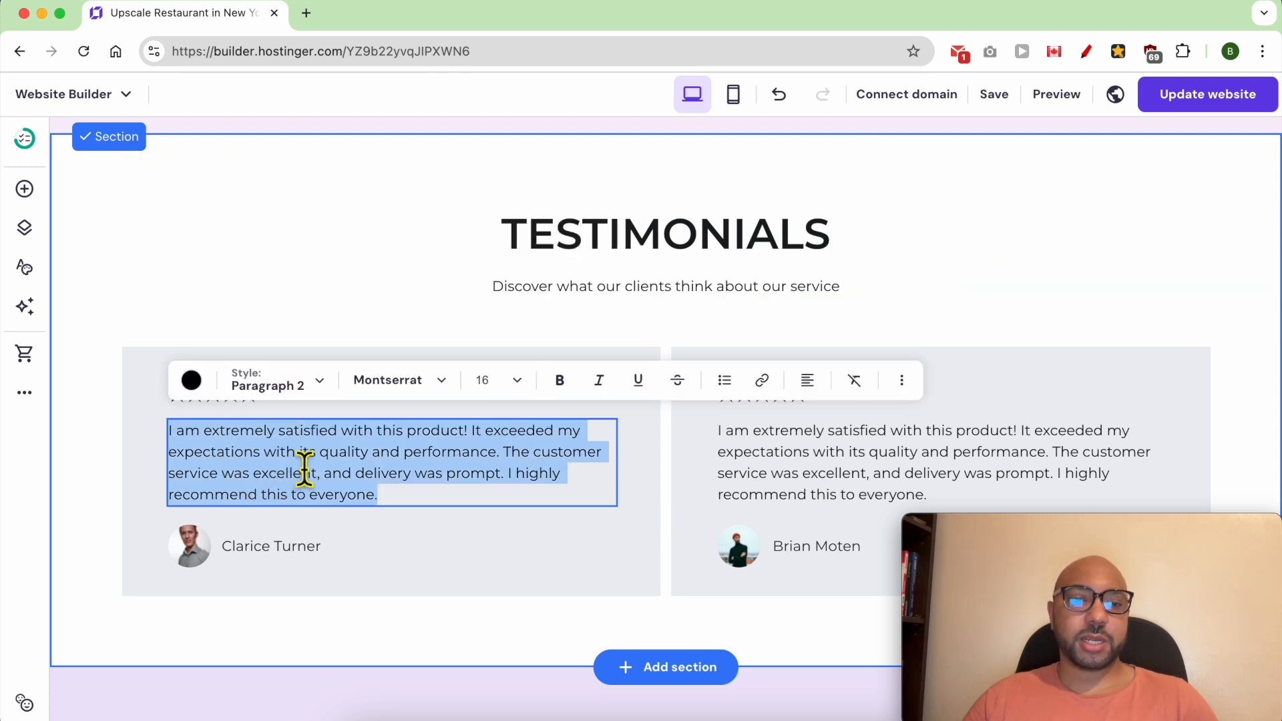
left_click(304, 430)
left_click(296, 565)
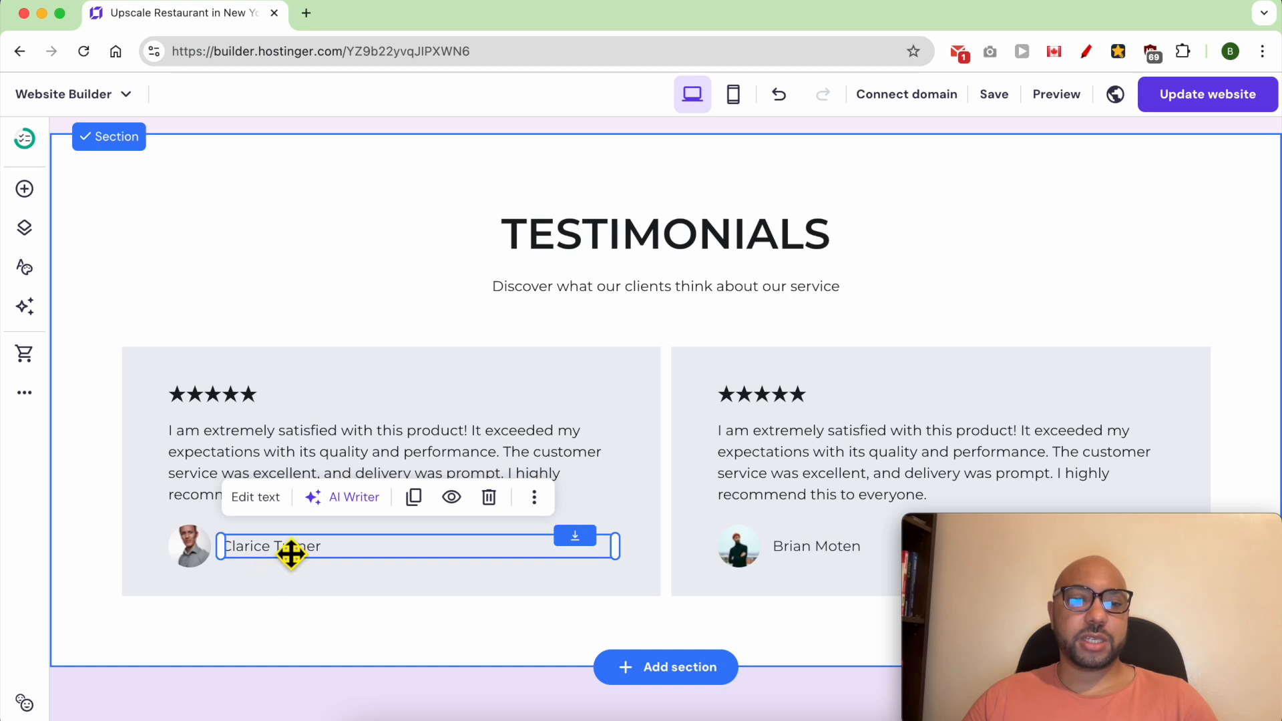
- Examine the image replacement options for the first testimonial's photo, close the media library, and inspect the star rating text
left_click(207, 564)
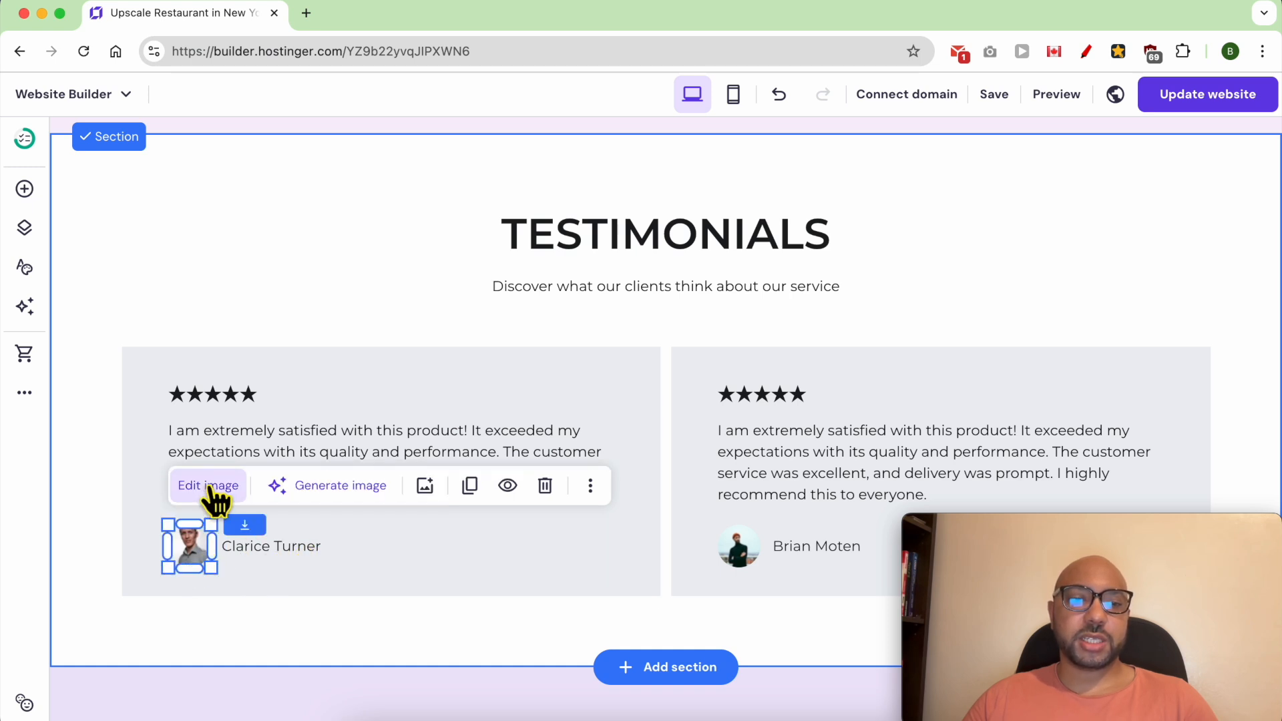
left_click(210, 486)
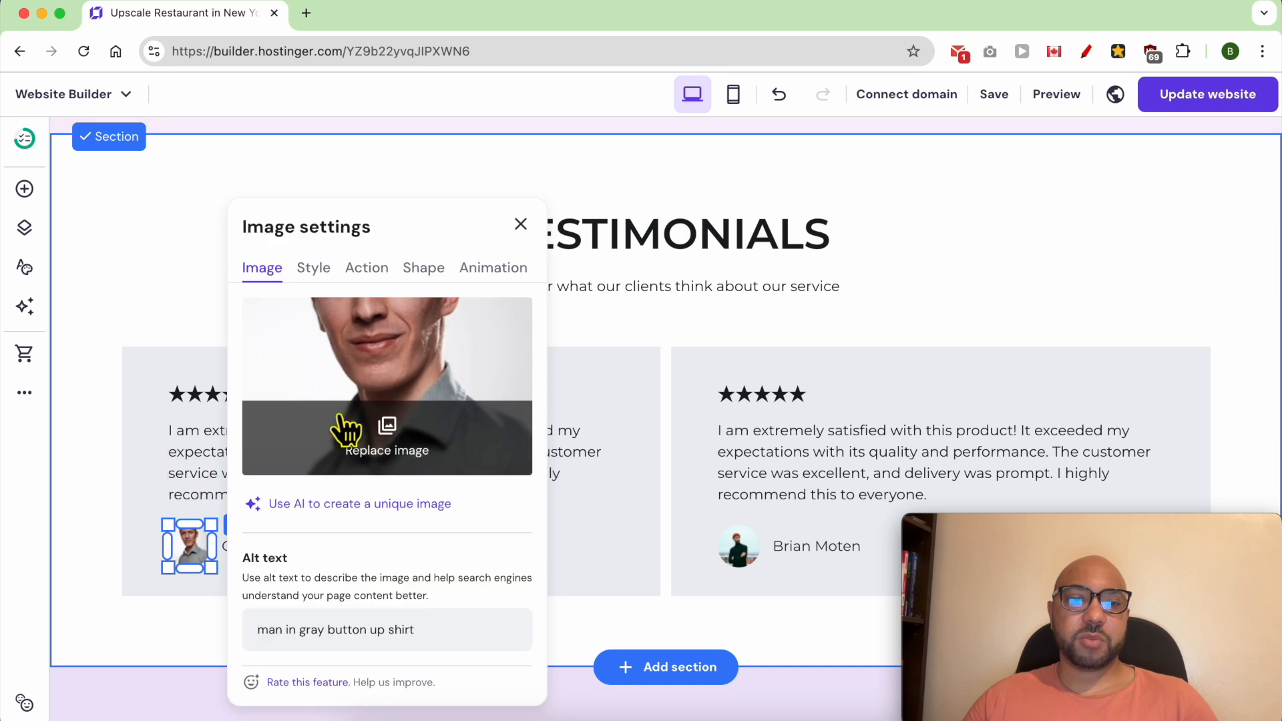
left_click(394, 454)
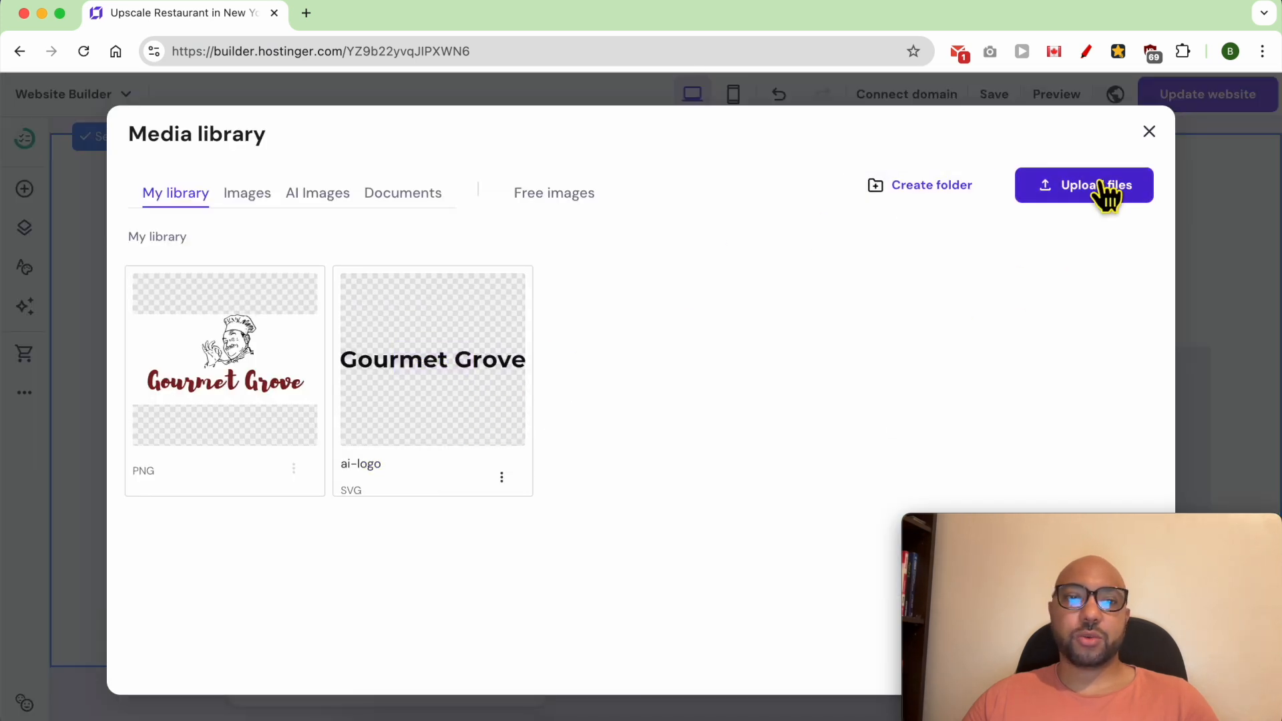
key("Escape")
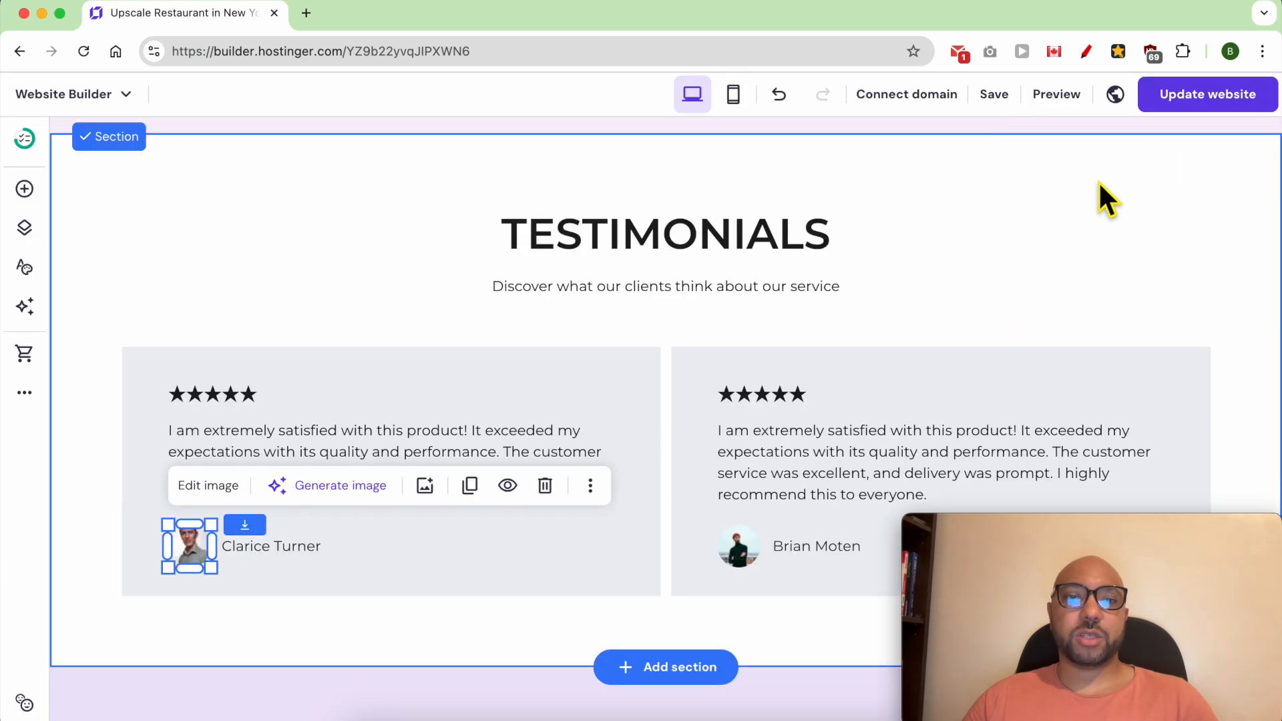
double_click(236, 403)
left_click_drag(280, 401, 235, 411)
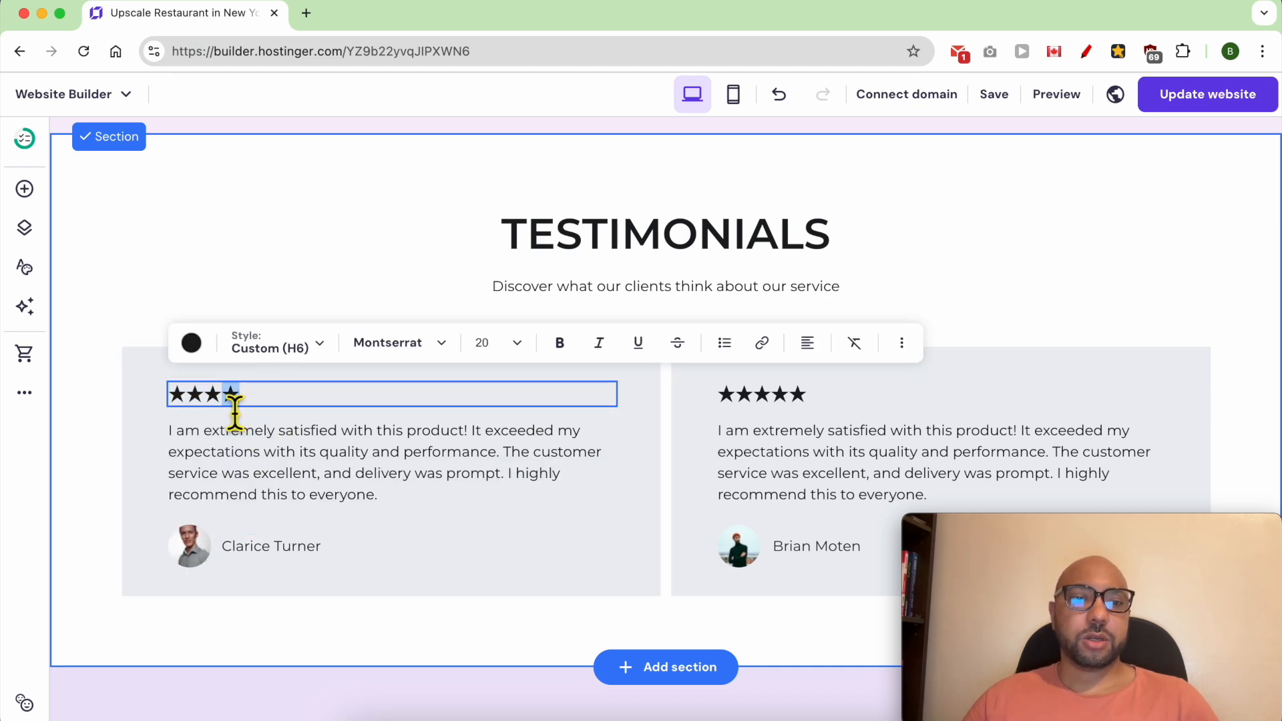
- Consult the section list in the text note, selecting the Instagram entry, and return to the website editor
left_click(352, 442)
left_click(383, 325)
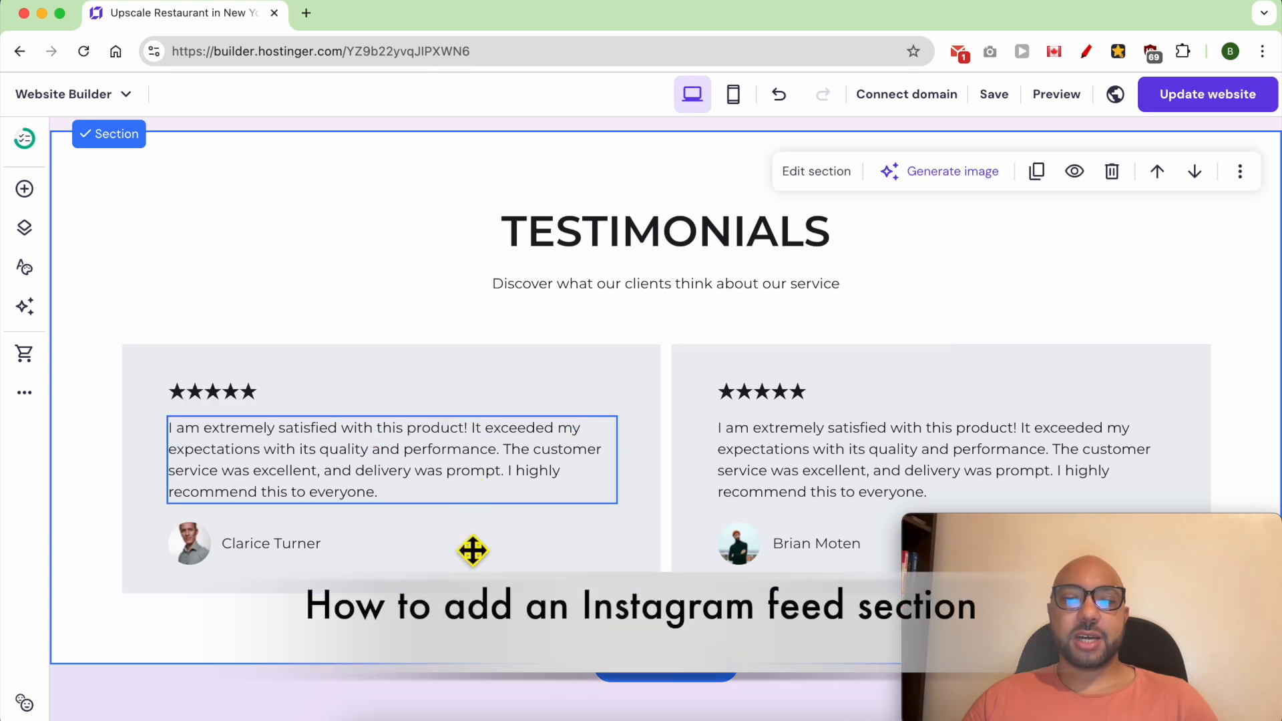
left_click(472, 713)
left_click(384, 372)
left_click_drag(384, 372, 270, 366)
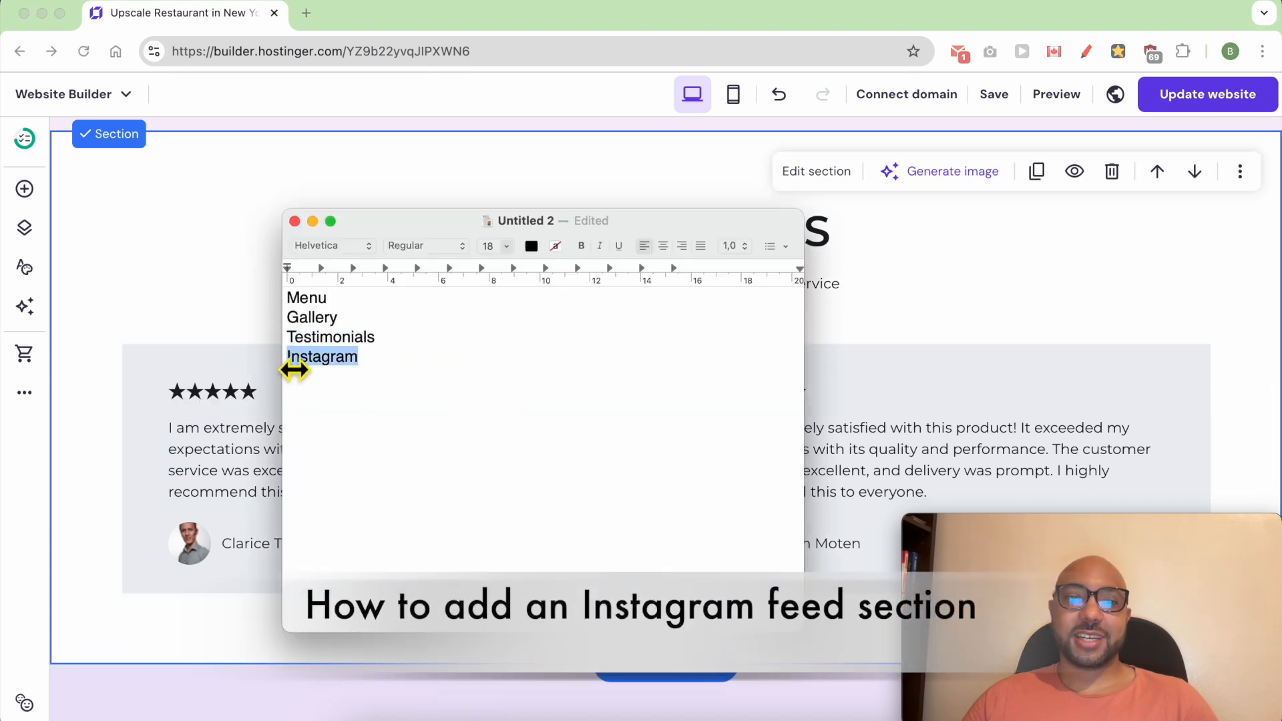
right_click(304, 357)
left_click(347, 459)
left_click(224, 284)
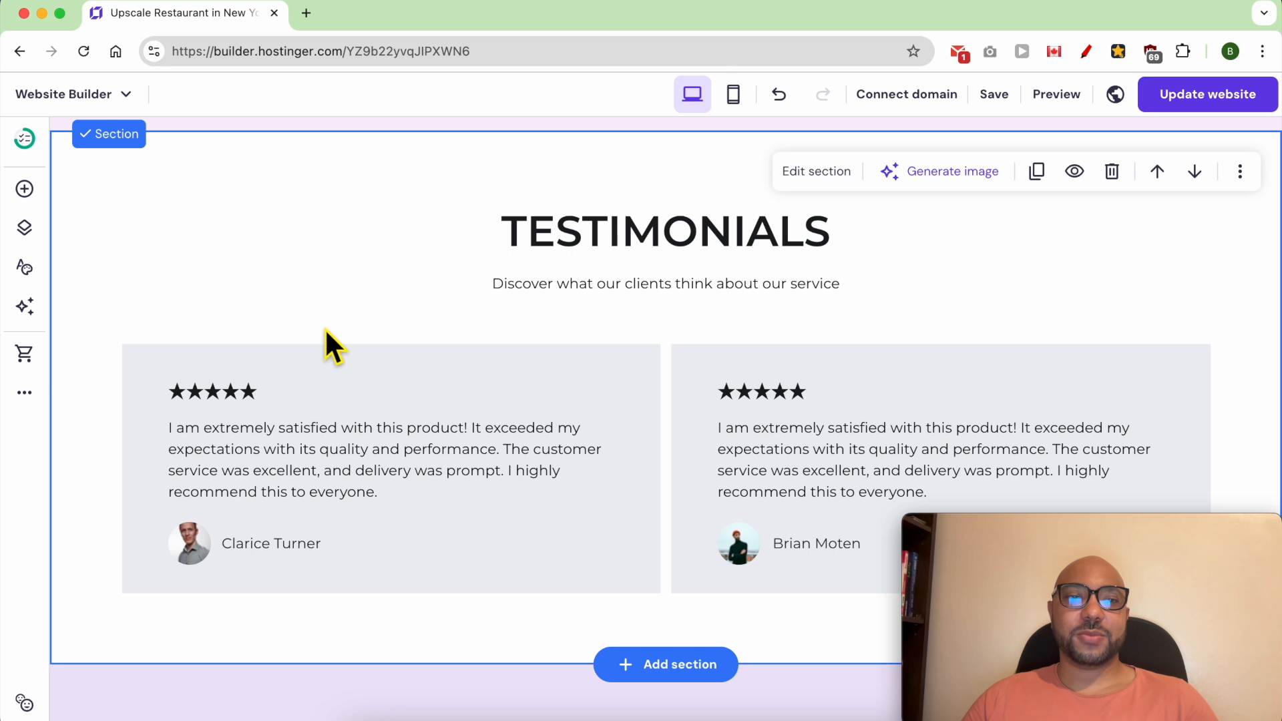
- Delete the Upscale Restaurant Services heading and the introductory paragraph beneath it
scroll(618, 428, "down", 2)
scroll(653, 414, "down", 4)
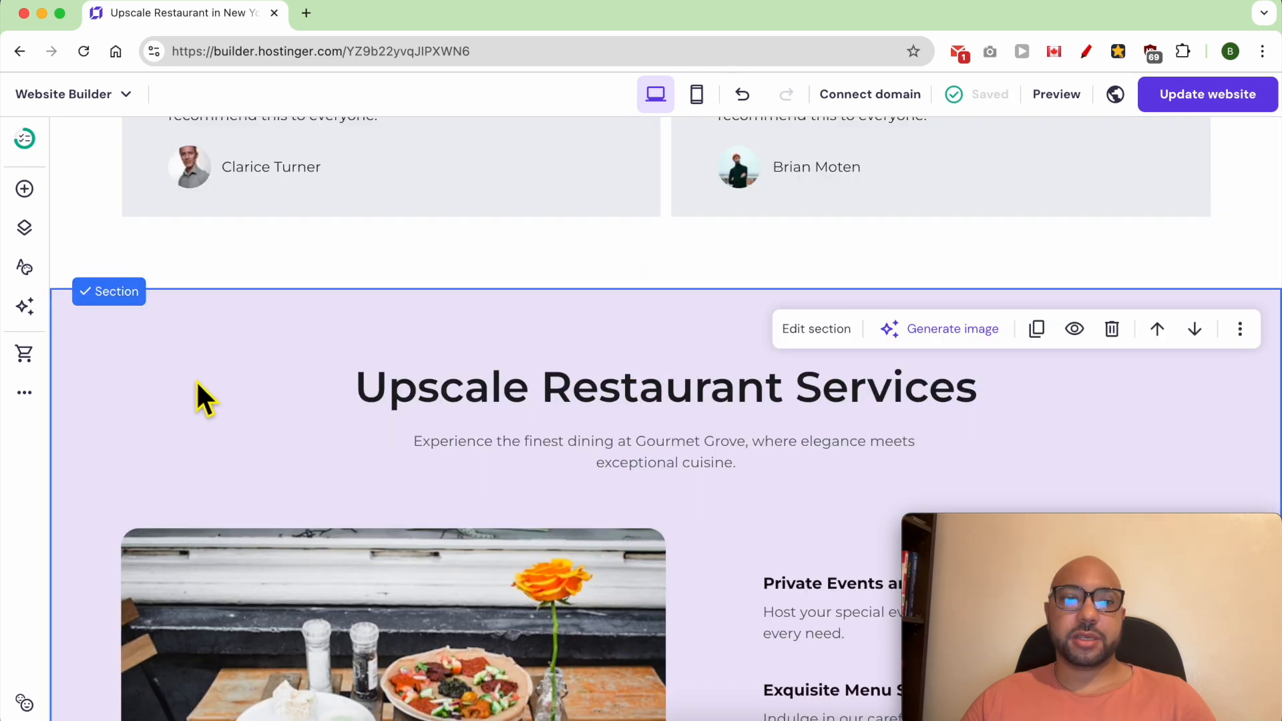
left_click(547, 411)
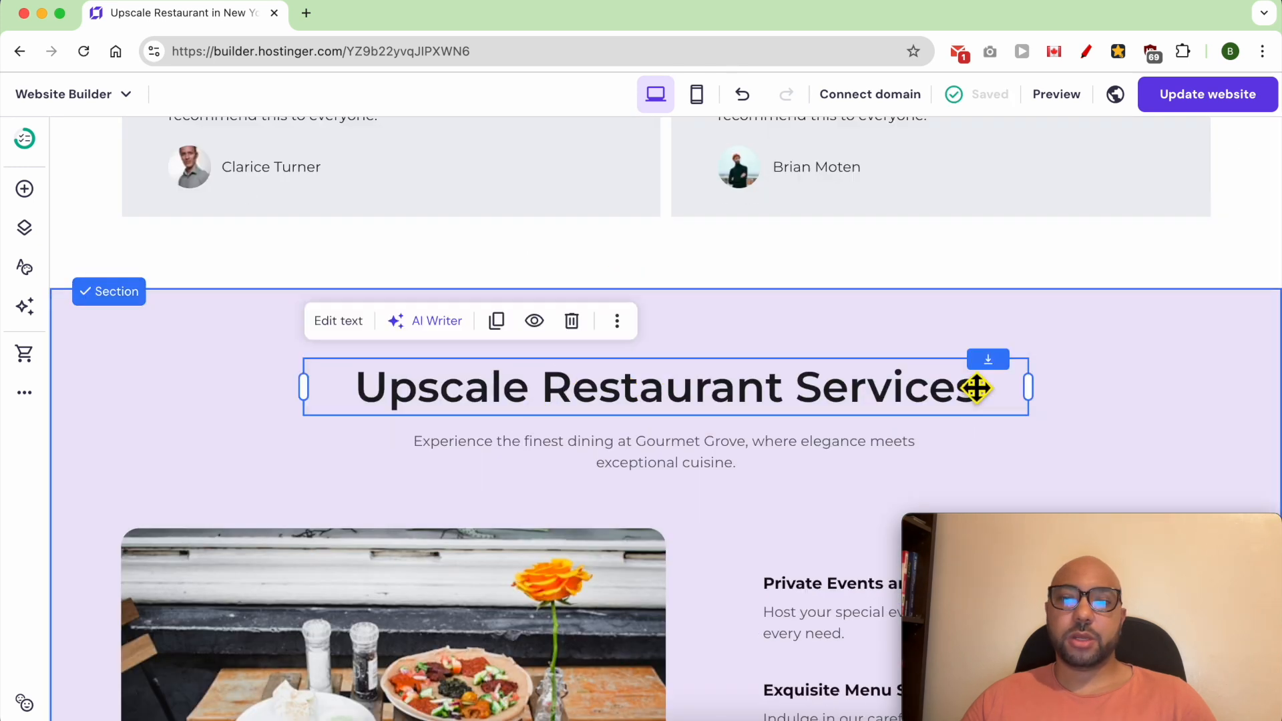
left_click(592, 335)
left_click(798, 453)
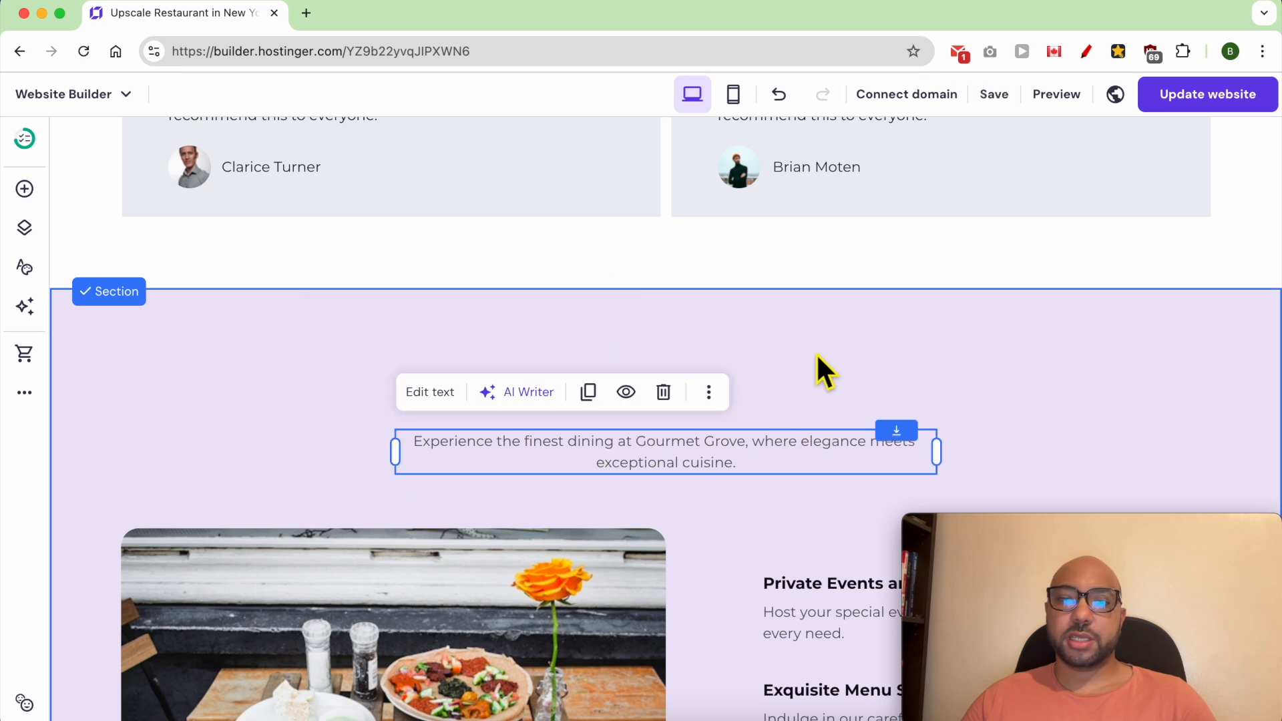
left_click(663, 392)
- Clear the rest of the services section by deleting the food photo and all three service titles with their descriptions
scroll(707, 486, "down", 4)
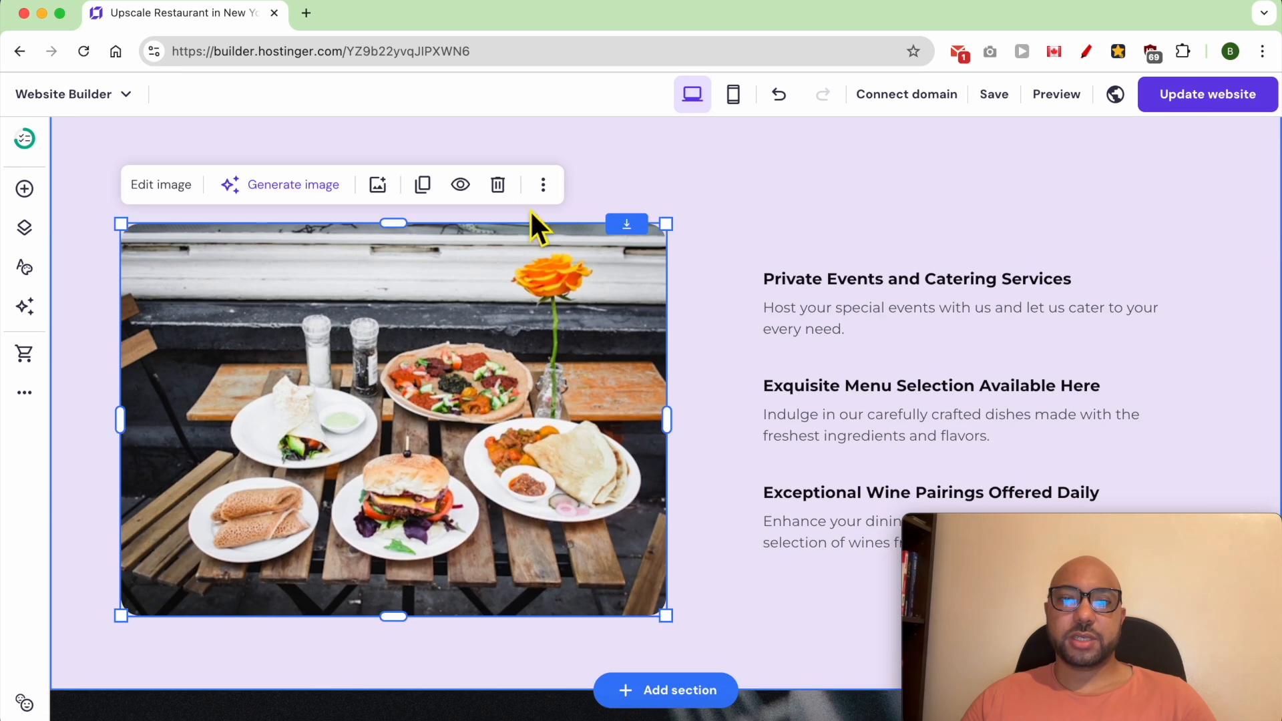
left_click(498, 184)
left_click(846, 301)
left_click(1030, 258)
left_click(1036, 282)
left_click(1030, 230)
left_click(947, 389)
left_click(1030, 336)
left_click(989, 424)
left_click(1030, 365)
left_click(1022, 493)
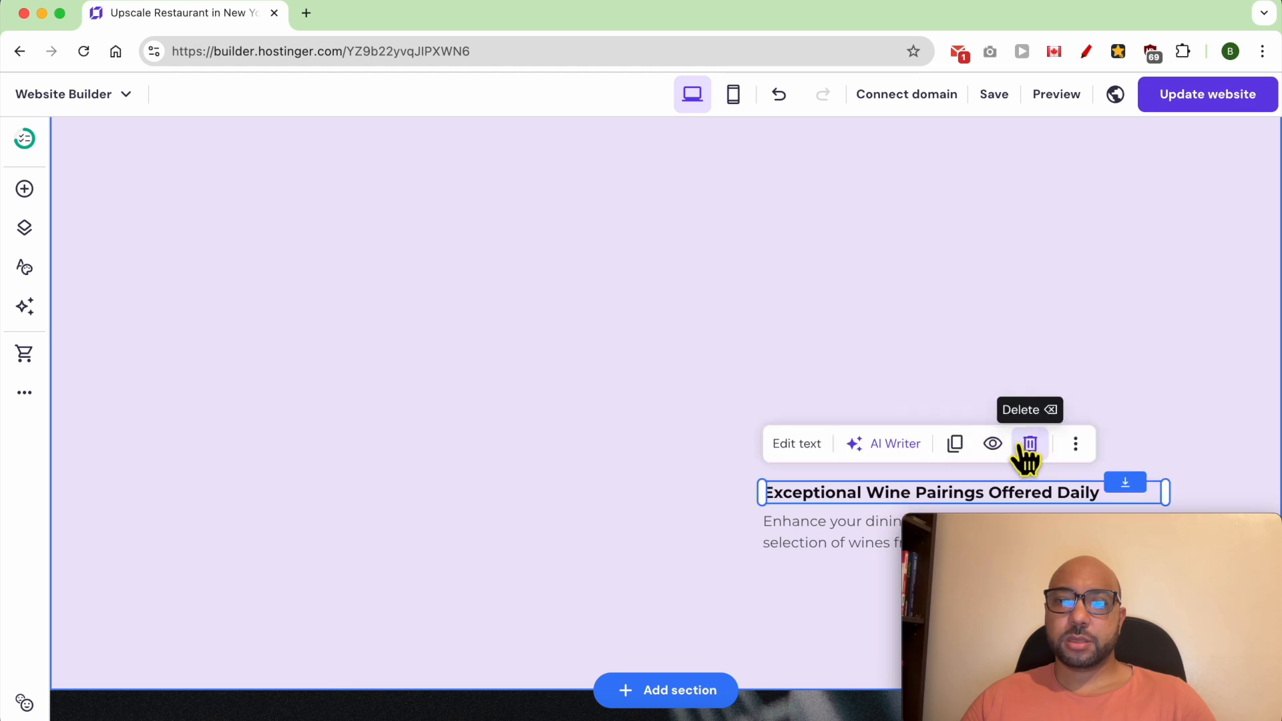
left_click(1027, 444)
- Add a text element at the head of the emptied section and replace its placeholder with CHECK OUR IG
left_click(24, 189)
left_click_drag(147, 314, 611, 431)
scroll(642, 589, "up", 4)
left_click(619, 623)
left_click_drag(621, 628, 530, 614)
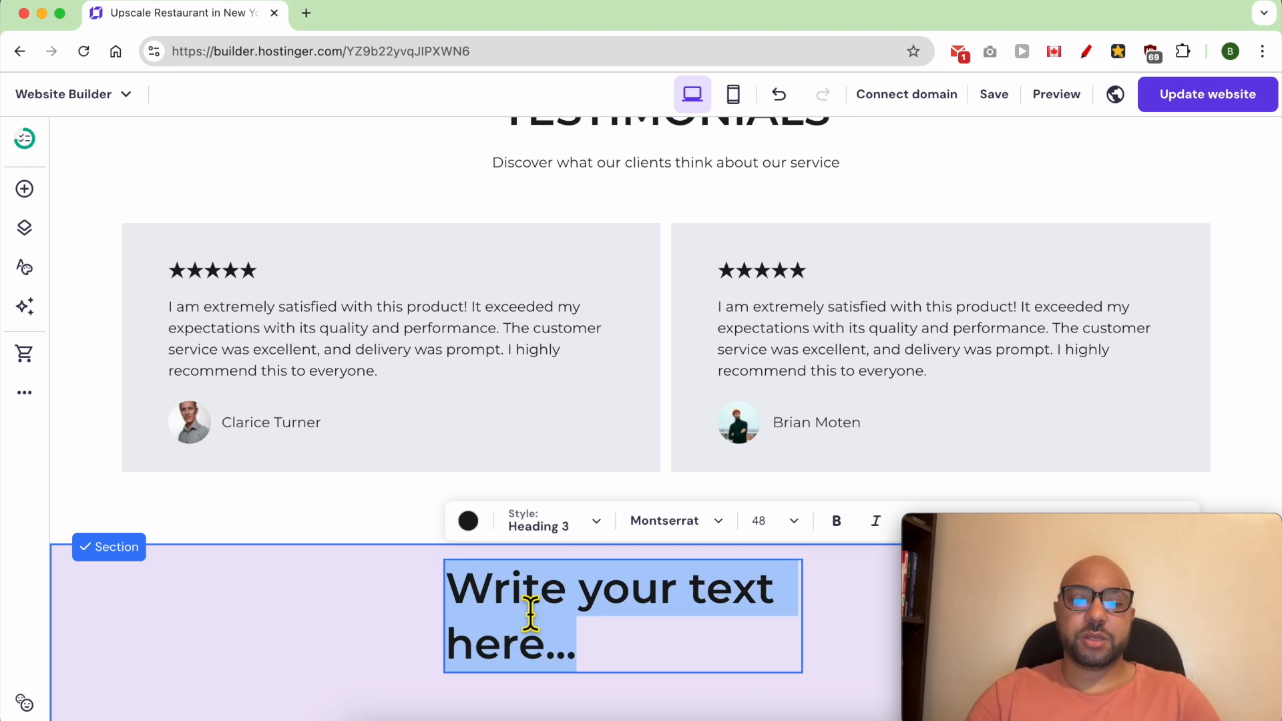
type("CHECK OUR IG")
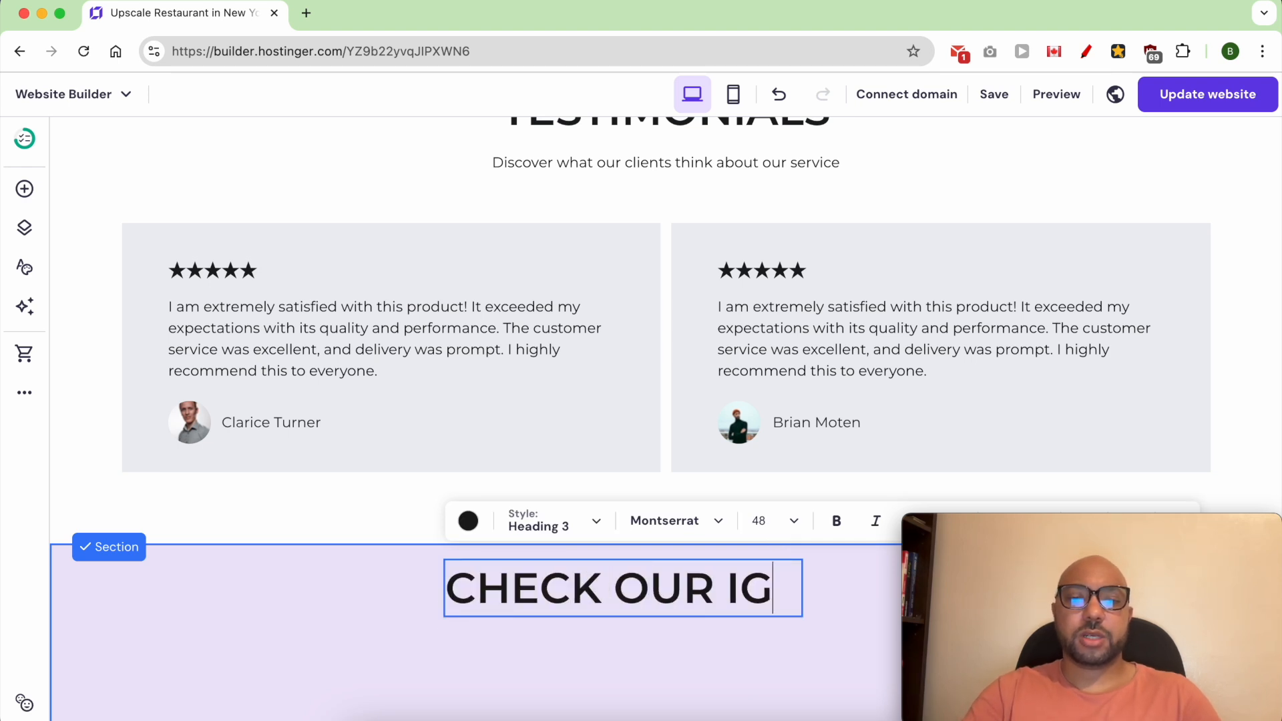
key("Escape")
- Add an Instagram feed element below the CHECK OUR IG heading and widen it across the section
scroll(378, 604, "down", 7)
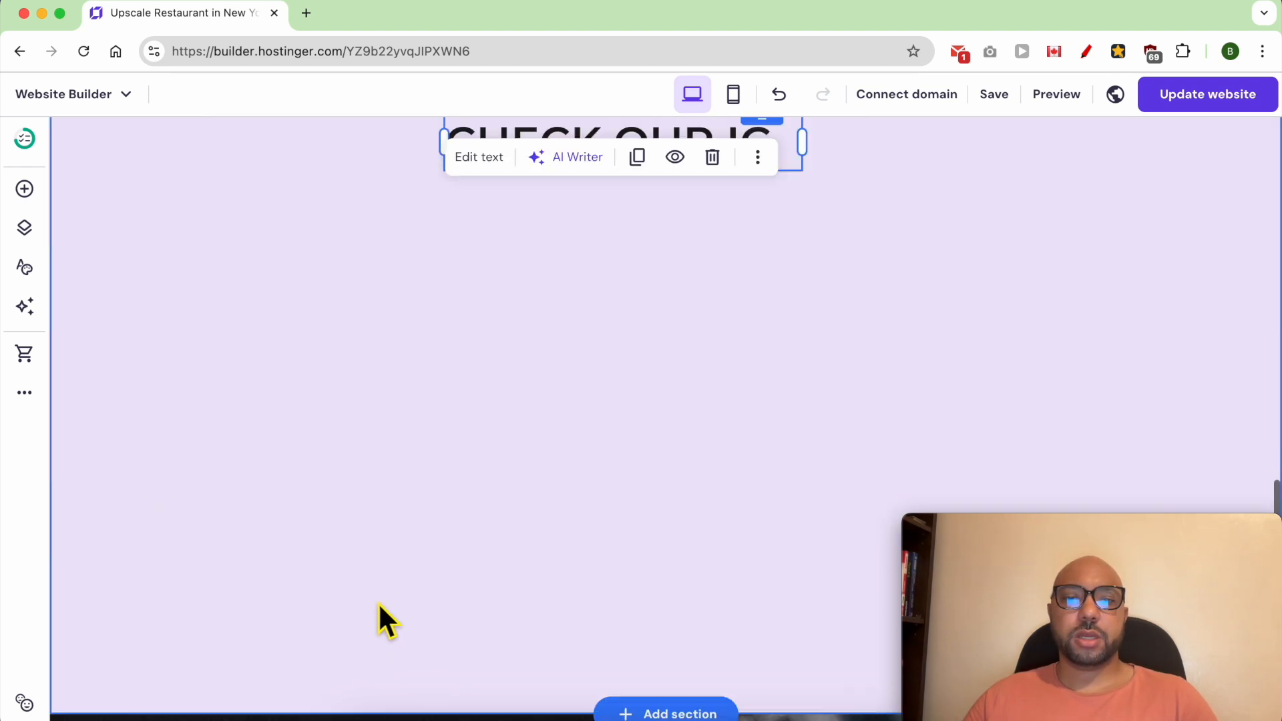
scroll(306, 410, "up", 3)
left_click(25, 190)
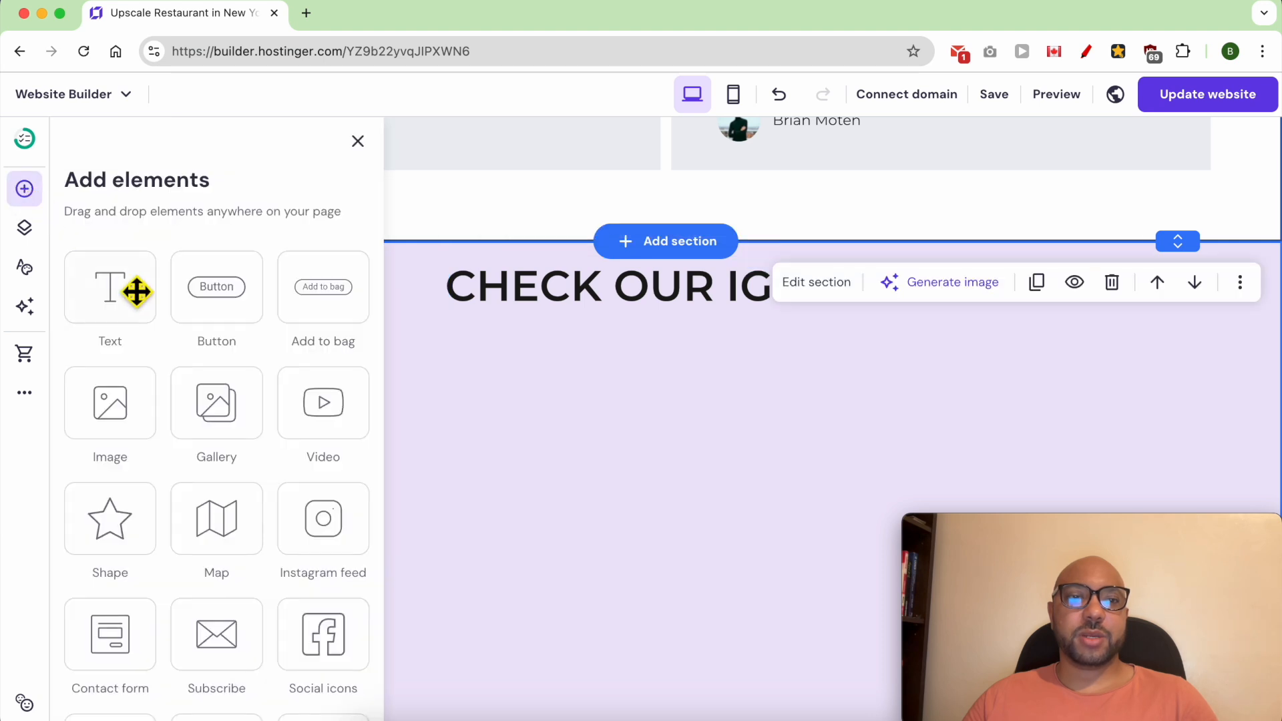
left_click_drag(338, 530, 197, 340)
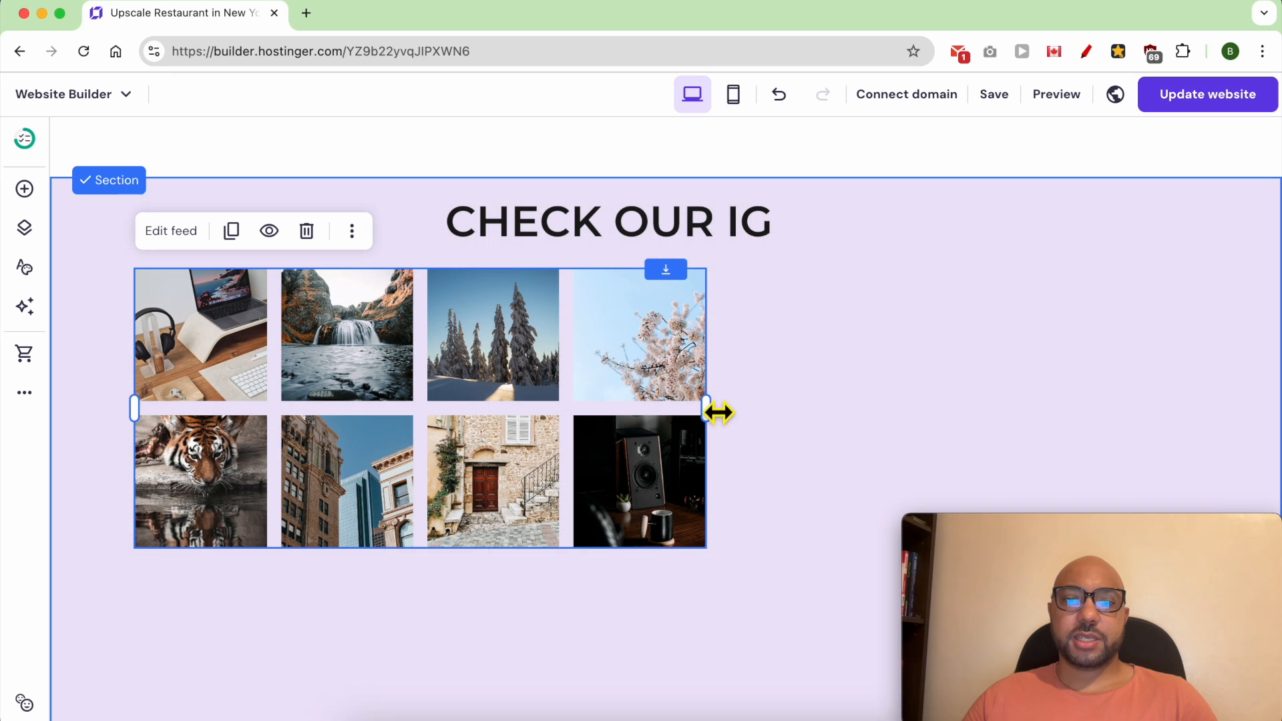
left_click_drag(718, 413, 1149, 434)
scroll(749, 481, "down", 4)
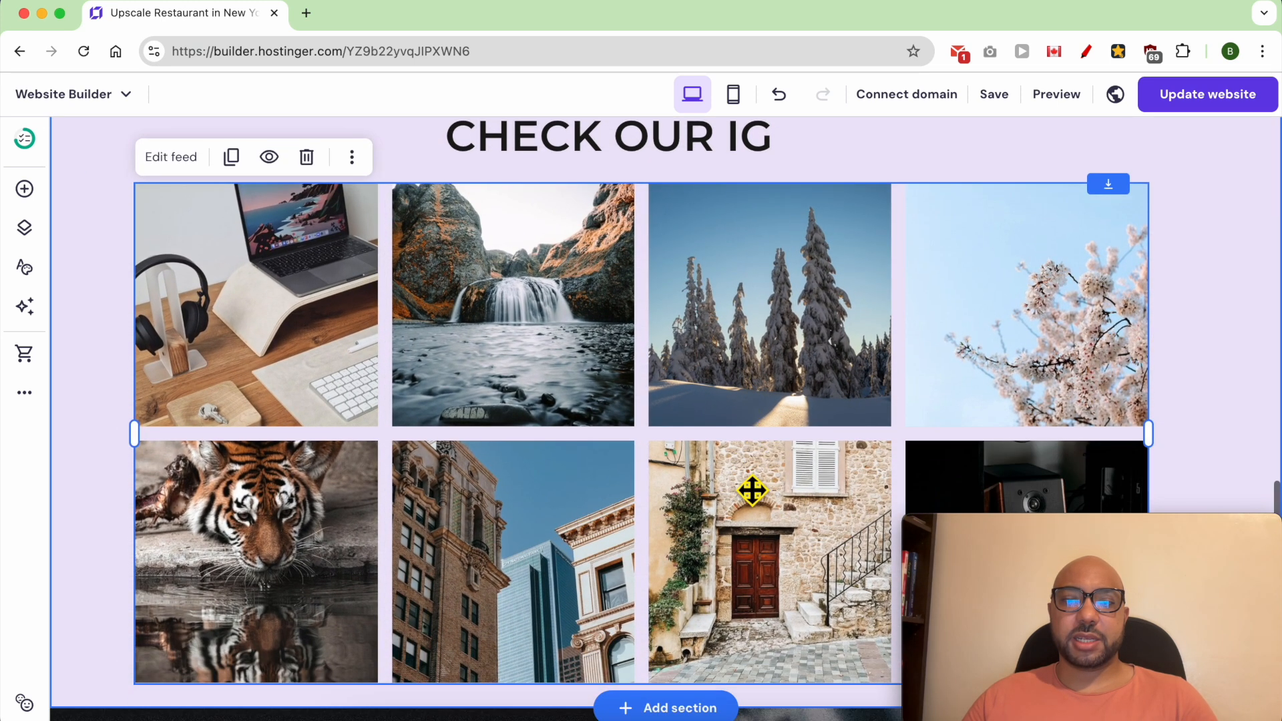
- Open the Instagram feed's settings, view the account connection window, and close it without connecting an account
scroll(749, 487, "up", 3)
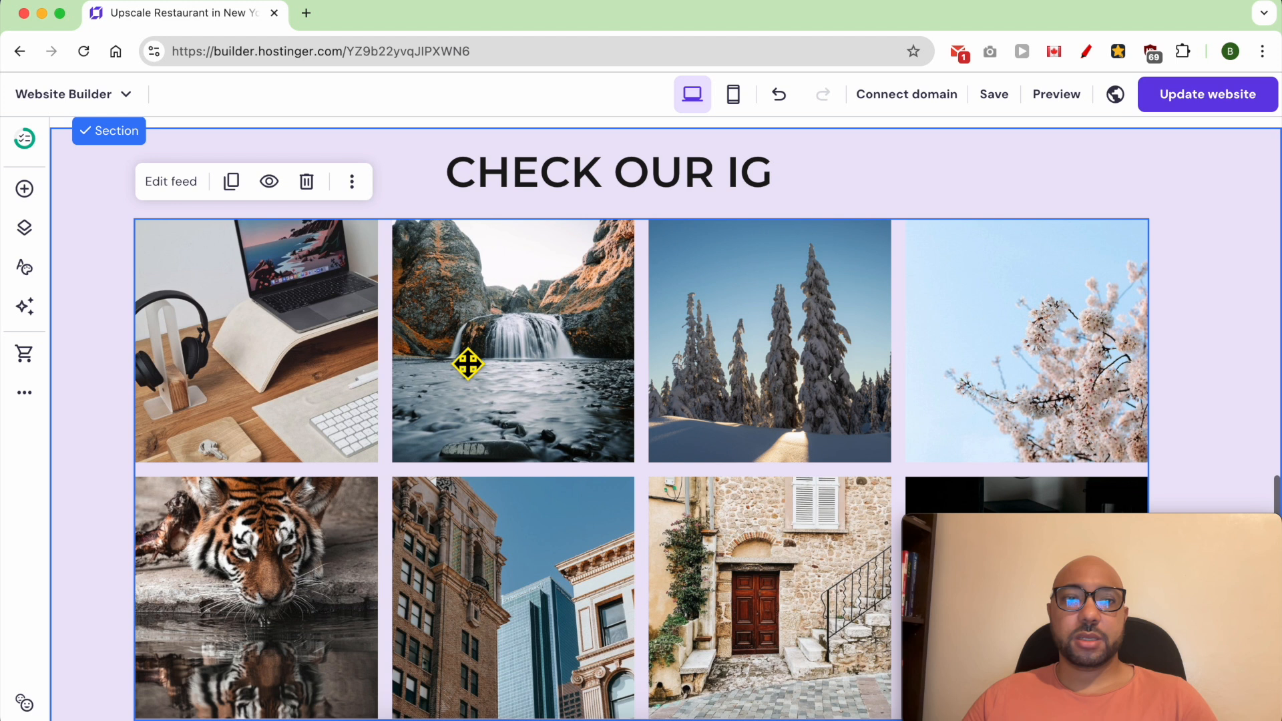
left_click(171, 183)
left_click_drag(1082, 528, 181, 527)
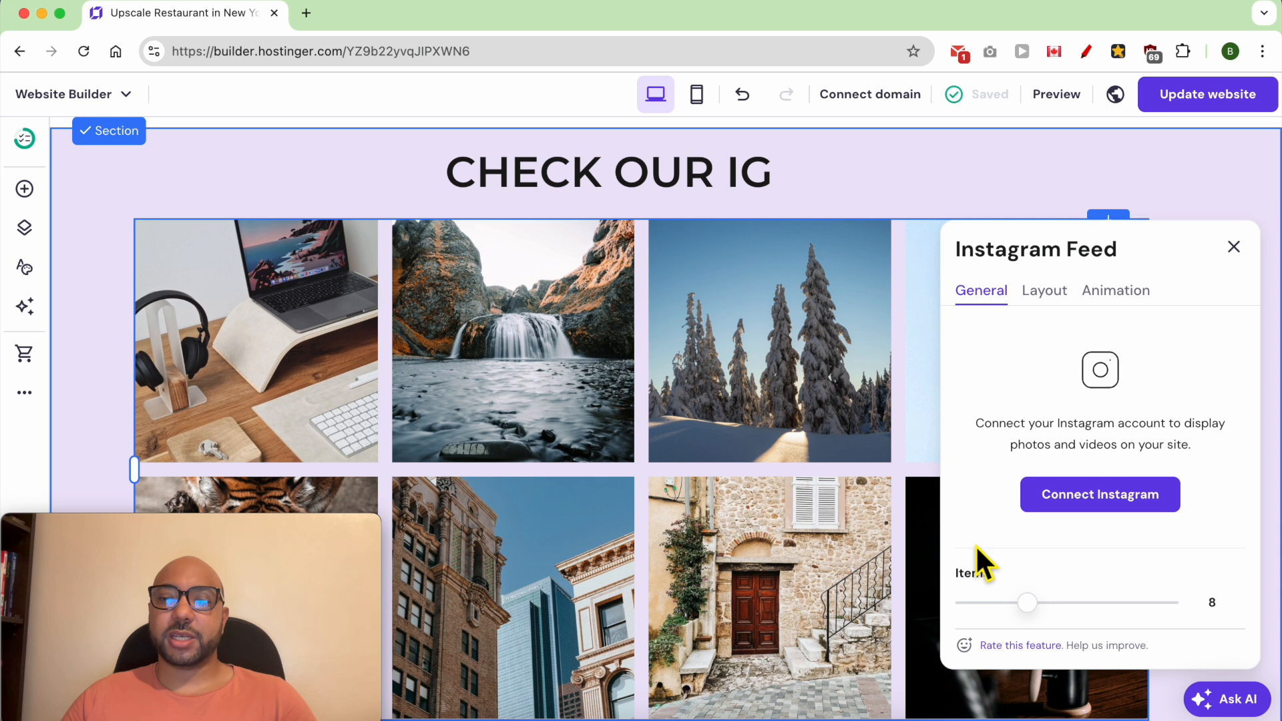
left_click(1117, 520)
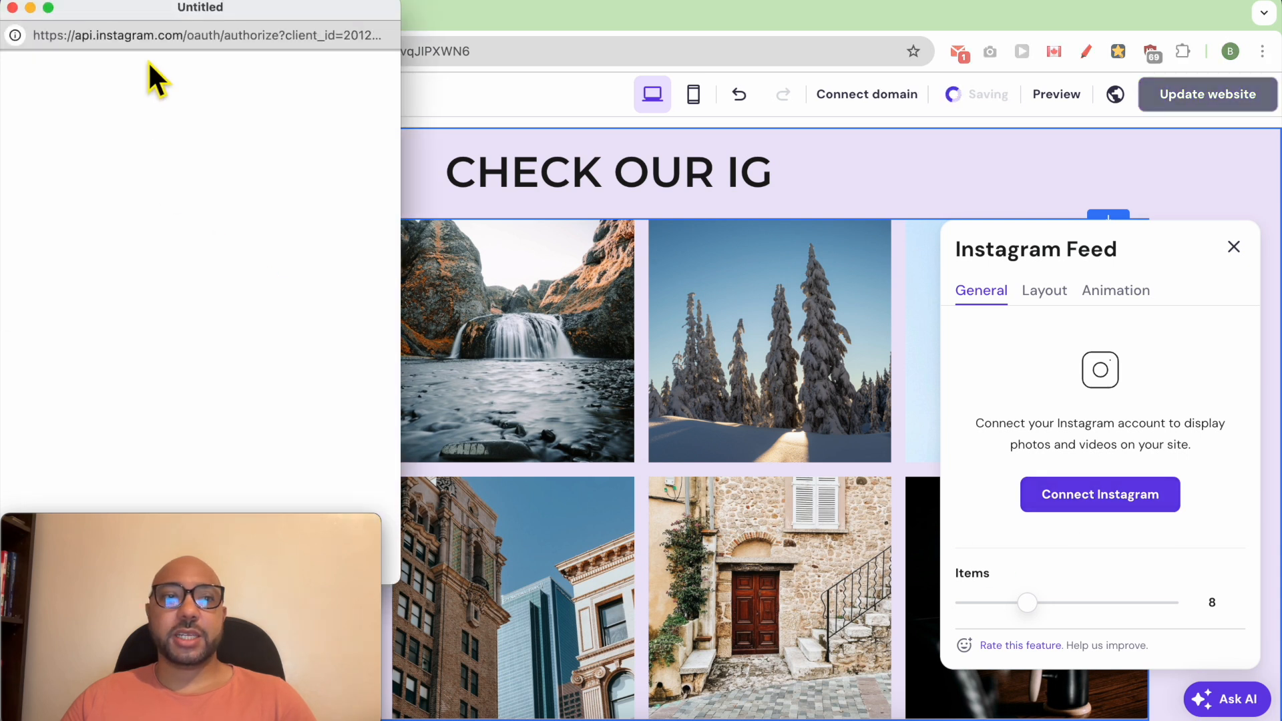
left_click(13, 8)
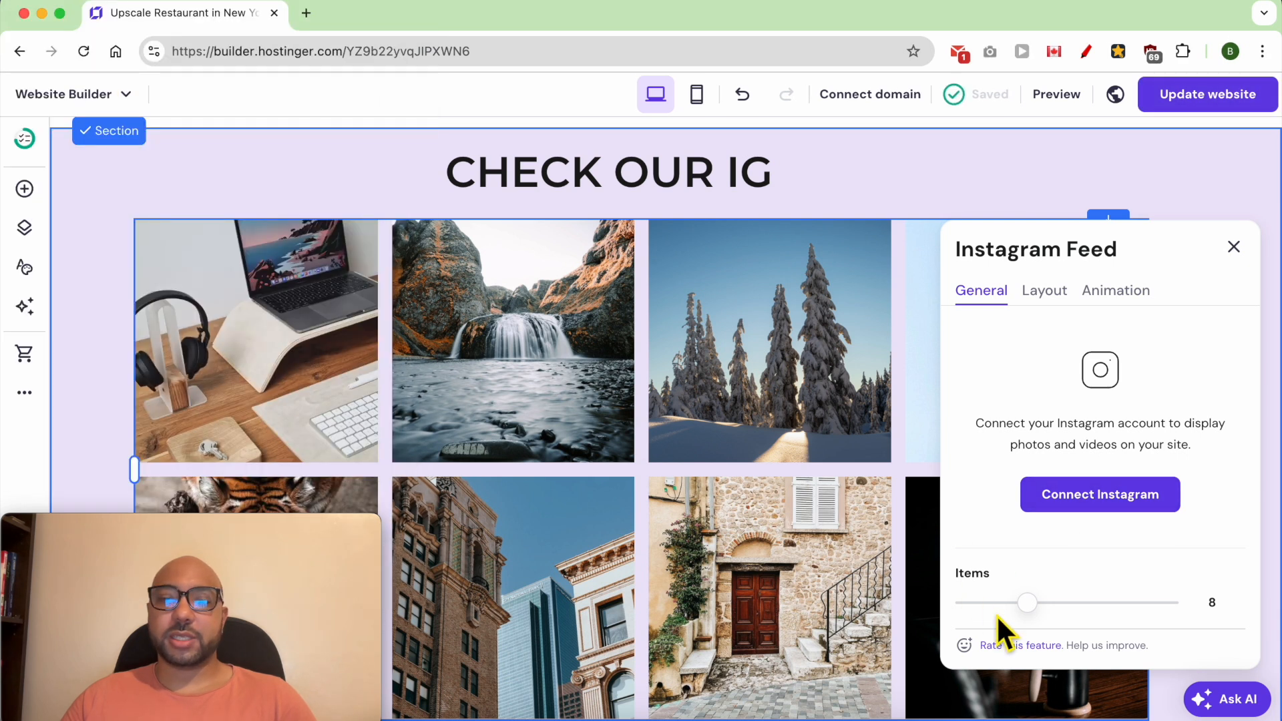
- Try out the Instagram feed's item count, items-per-row and photo gap settings
mouse_move(1044, 619)
left_mouse_down()
mouse_move(1115, 615)
mouse_move(1023, 618)
left_mouse_up()
left_click_drag(869, 588, 1195, 602)
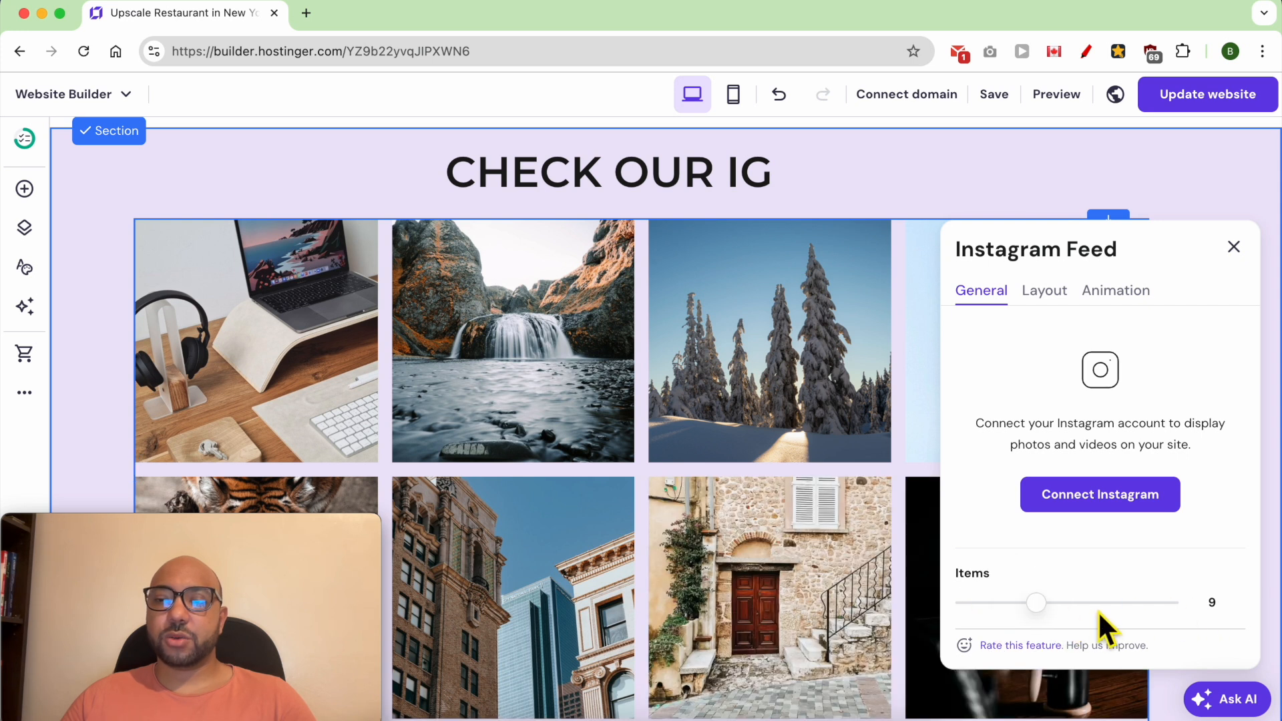
left_click(1044, 291)
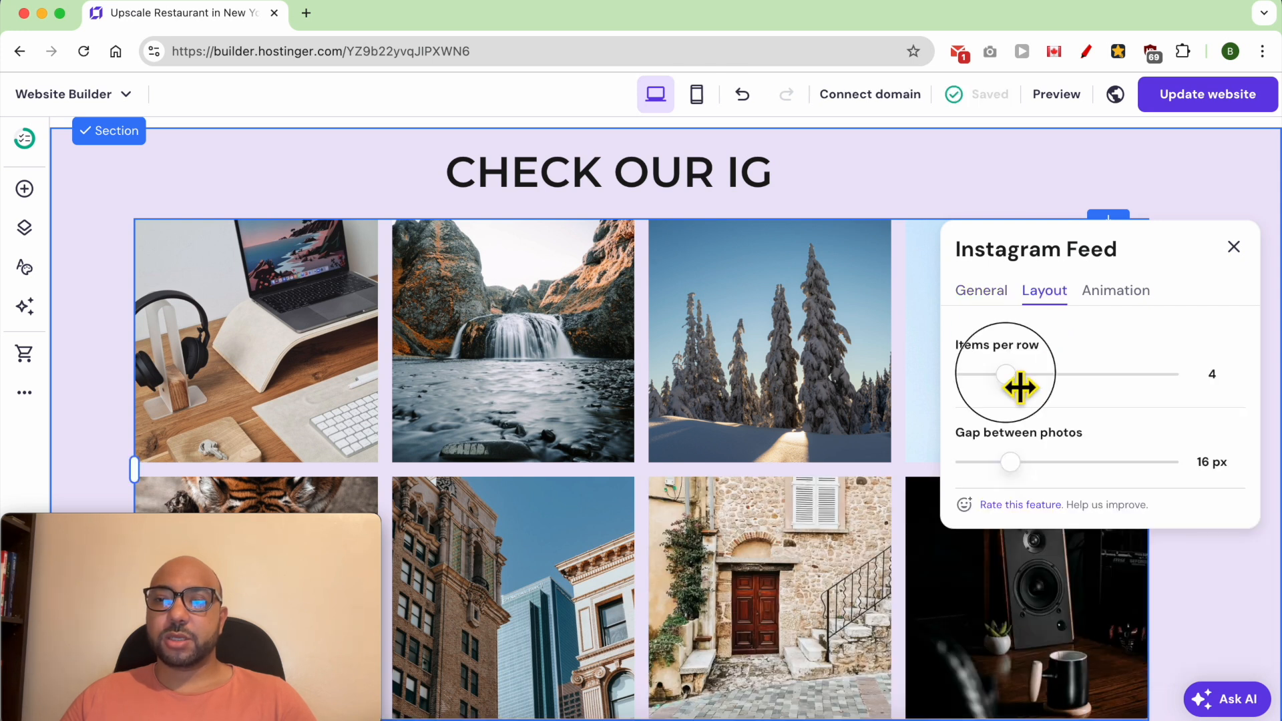
mouse_move(1011, 392)
left_mouse_down()
mouse_move(1032, 392)
mouse_move(1019, 390)
left_mouse_up()
mouse_move(1010, 462)
left_mouse_down()
mouse_move(1036, 466)
mouse_move(1024, 469)
left_mouse_up()
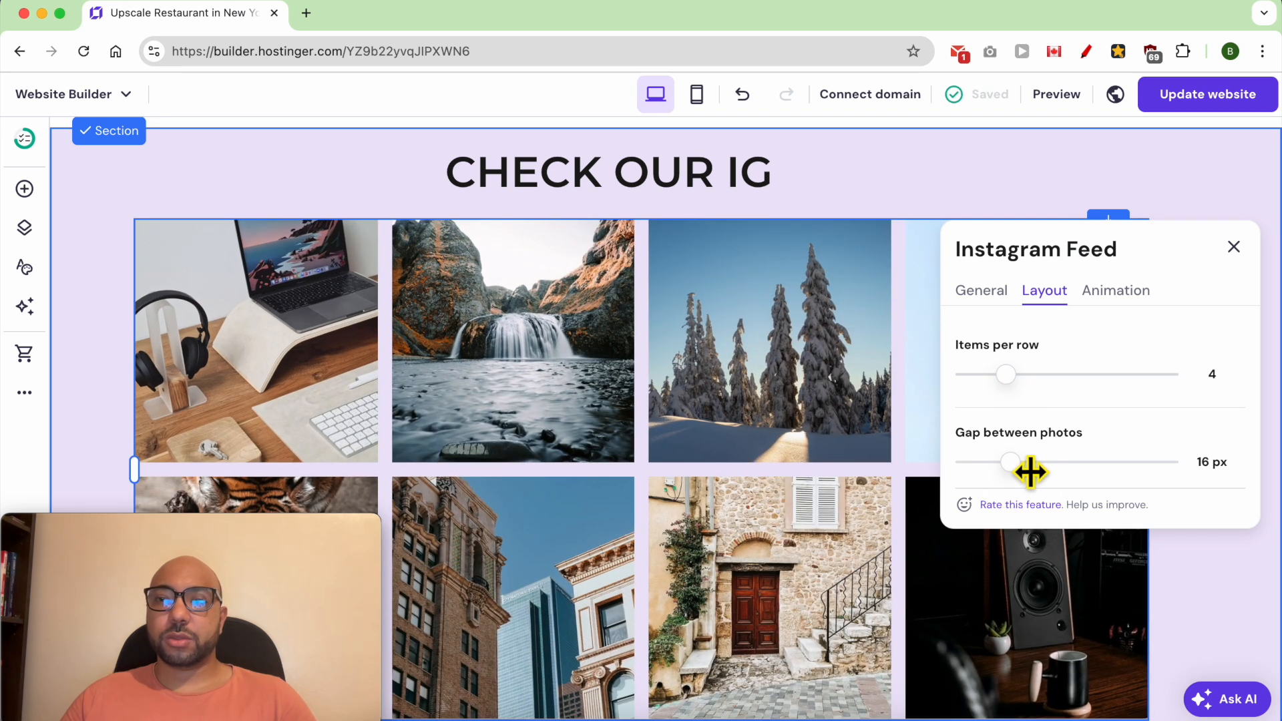
- Extend the Instagram section downward and place an enlarged button beneath the feed
scroll(1193, 615, "down", 2)
left_click_drag(1193, 613, 1165, 720)
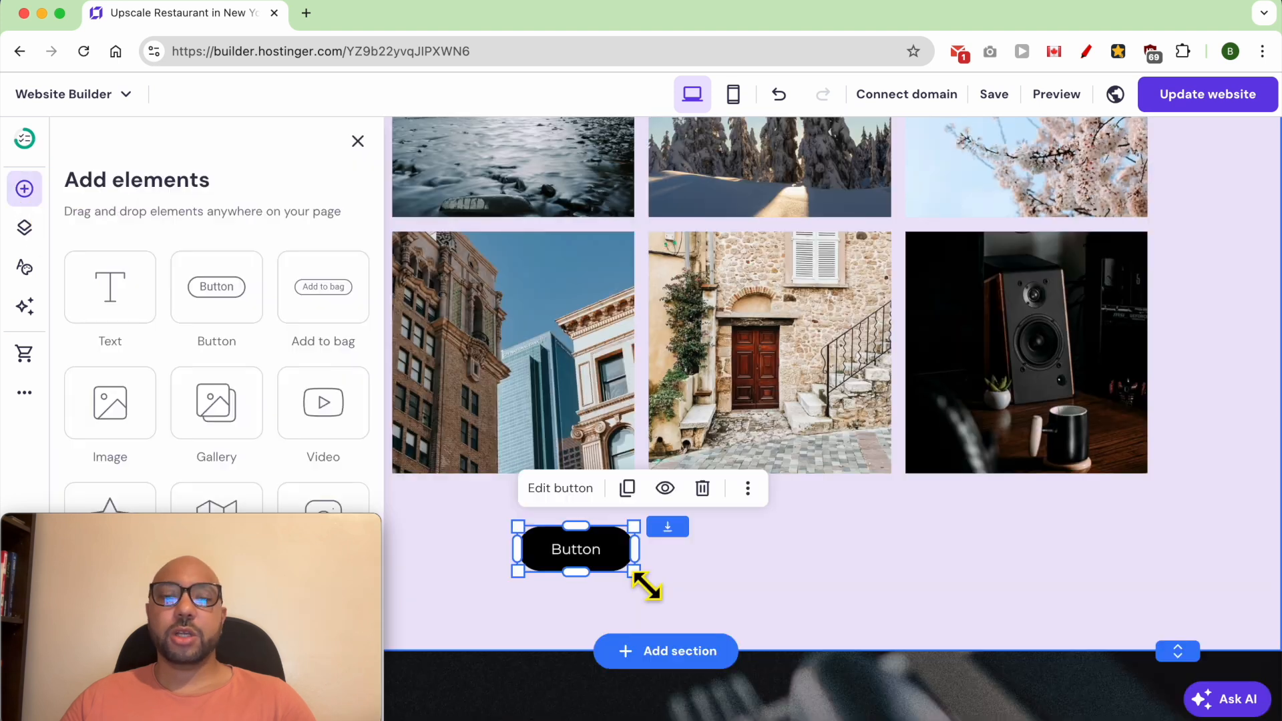
left_click_drag(646, 583, 775, 606)
left_click(660, 570)
left_click_drag(643, 526, 575, 534)
left_click_drag(693, 569, 778, 590)
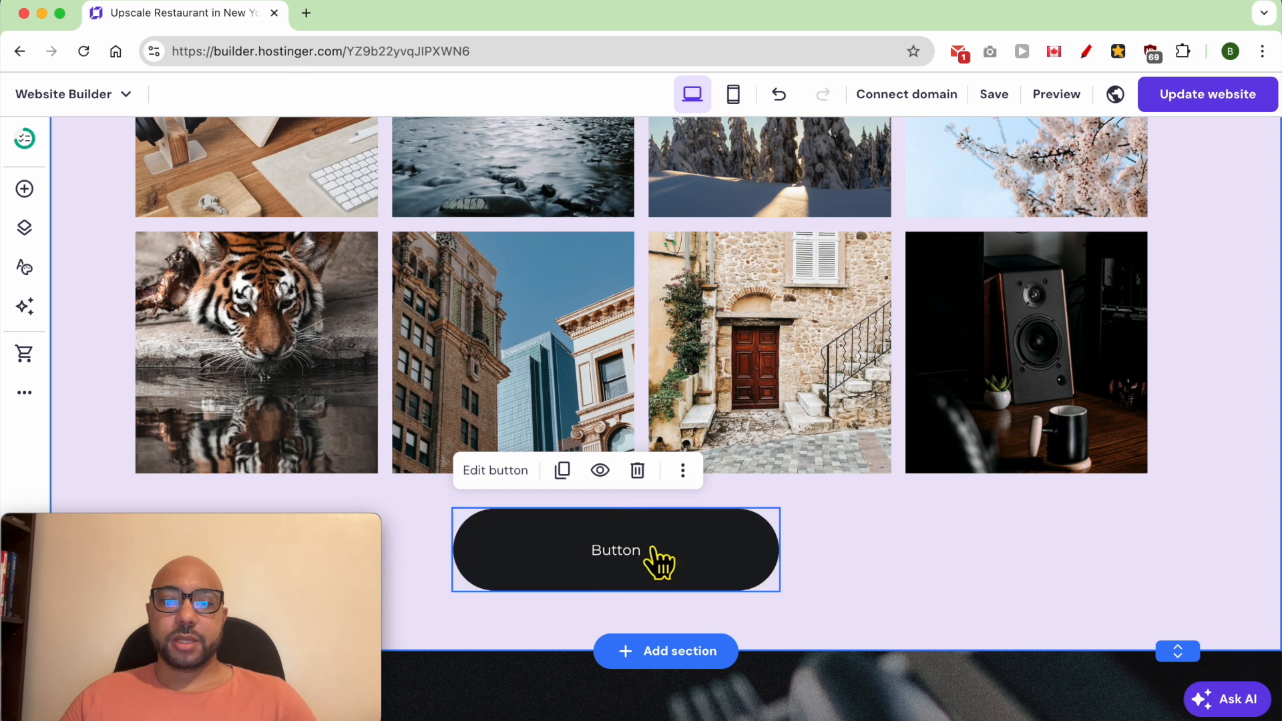
- Set the new button's text to FOLLOW US ON IG and its link type to Web address
double_click(651, 551)
double_click(623, 547)
double_click(936, 463)
type("FOLLOW US ON IG")
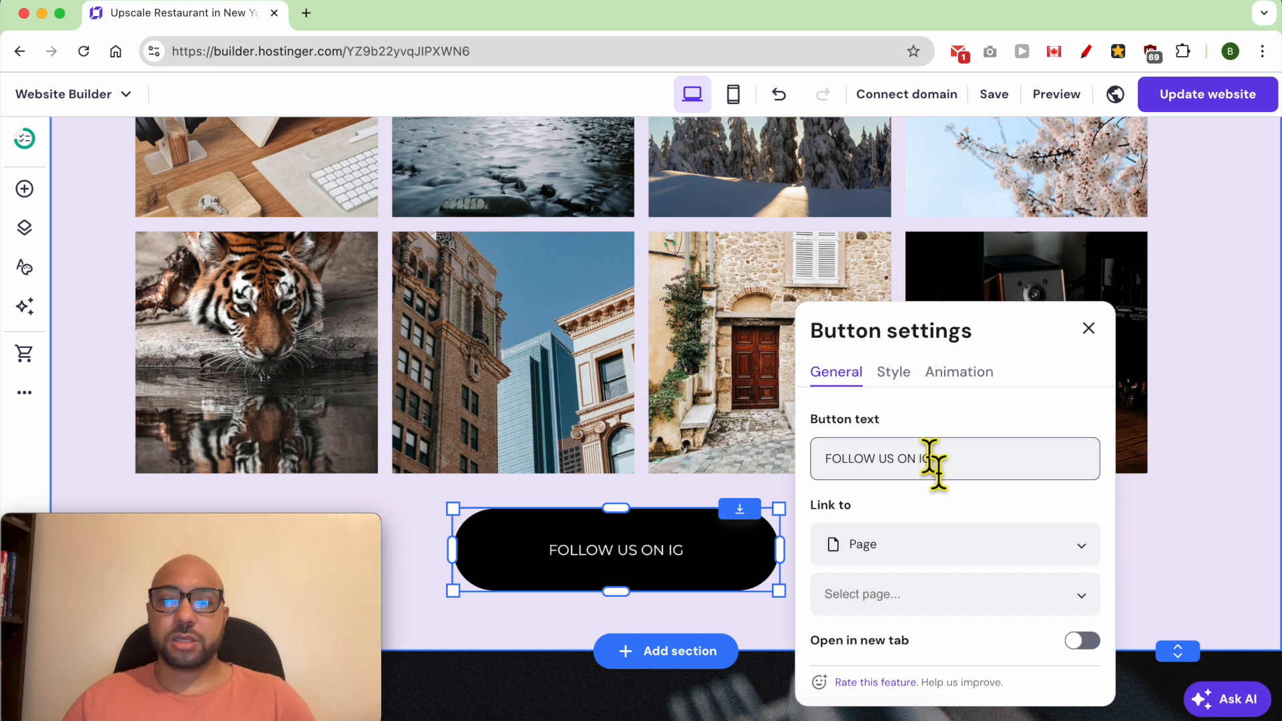
left_click(895, 544)
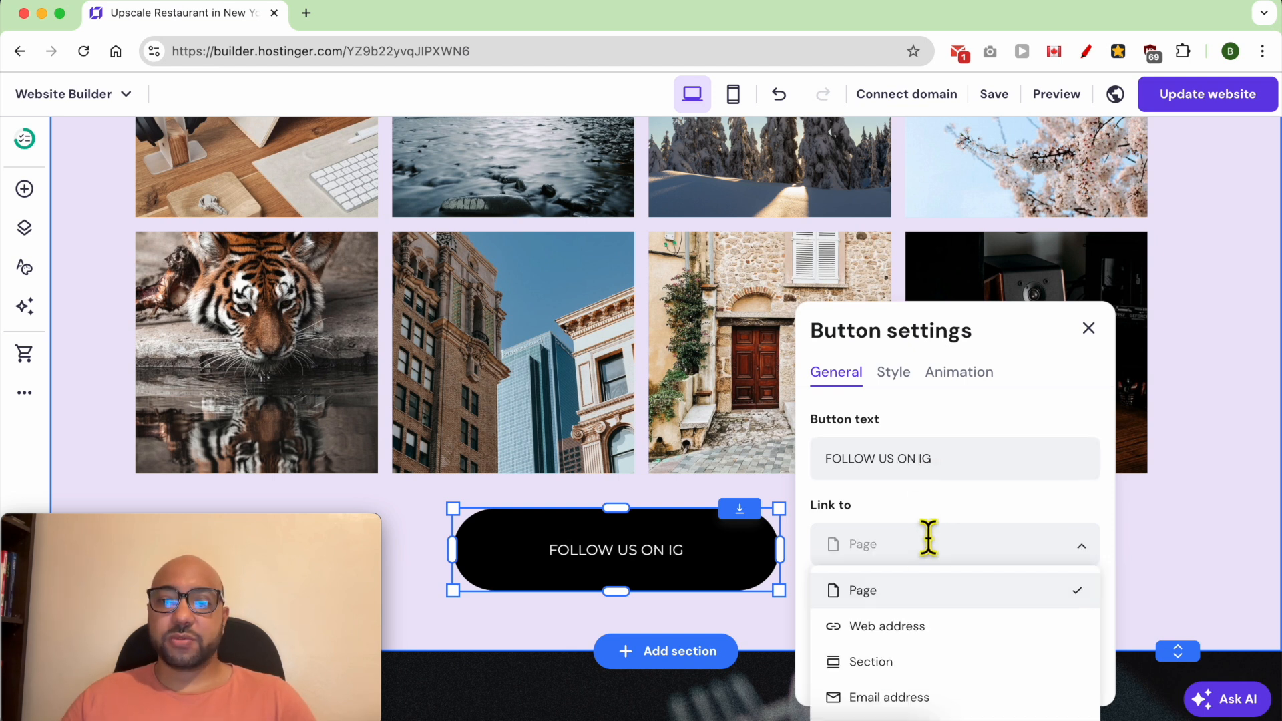
left_click(908, 631)
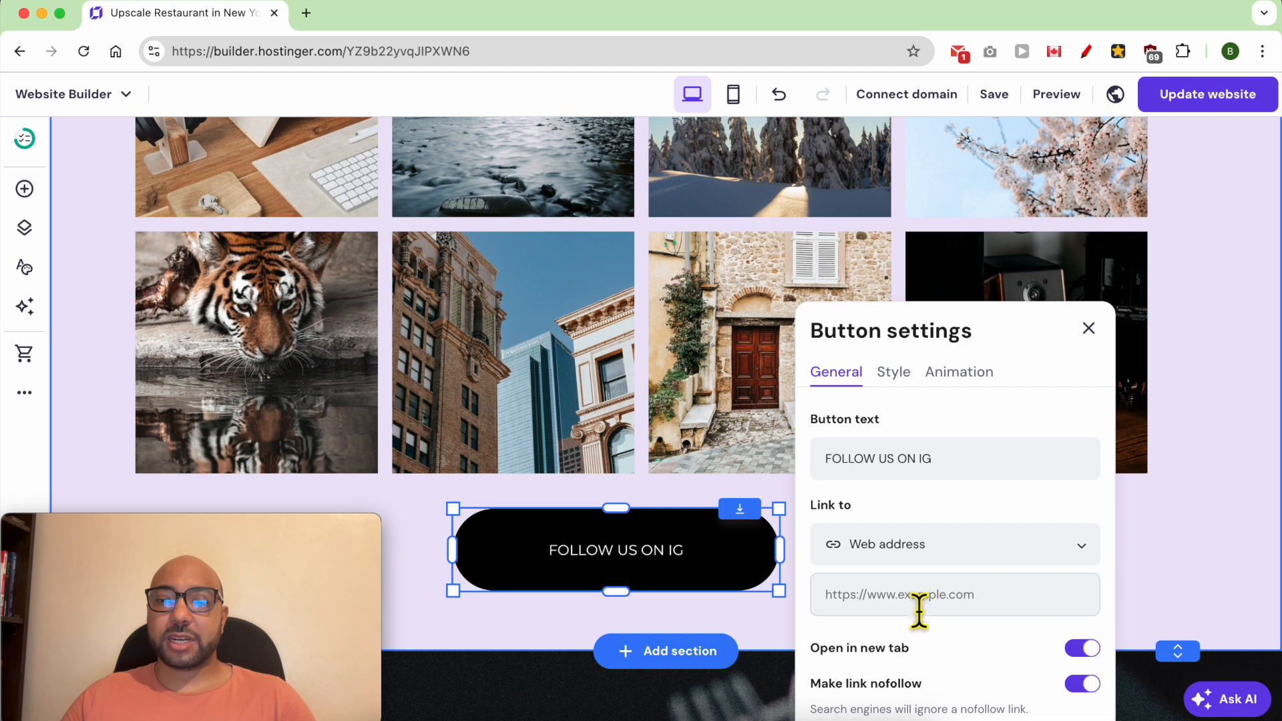
scroll(948, 661, "down", 1)
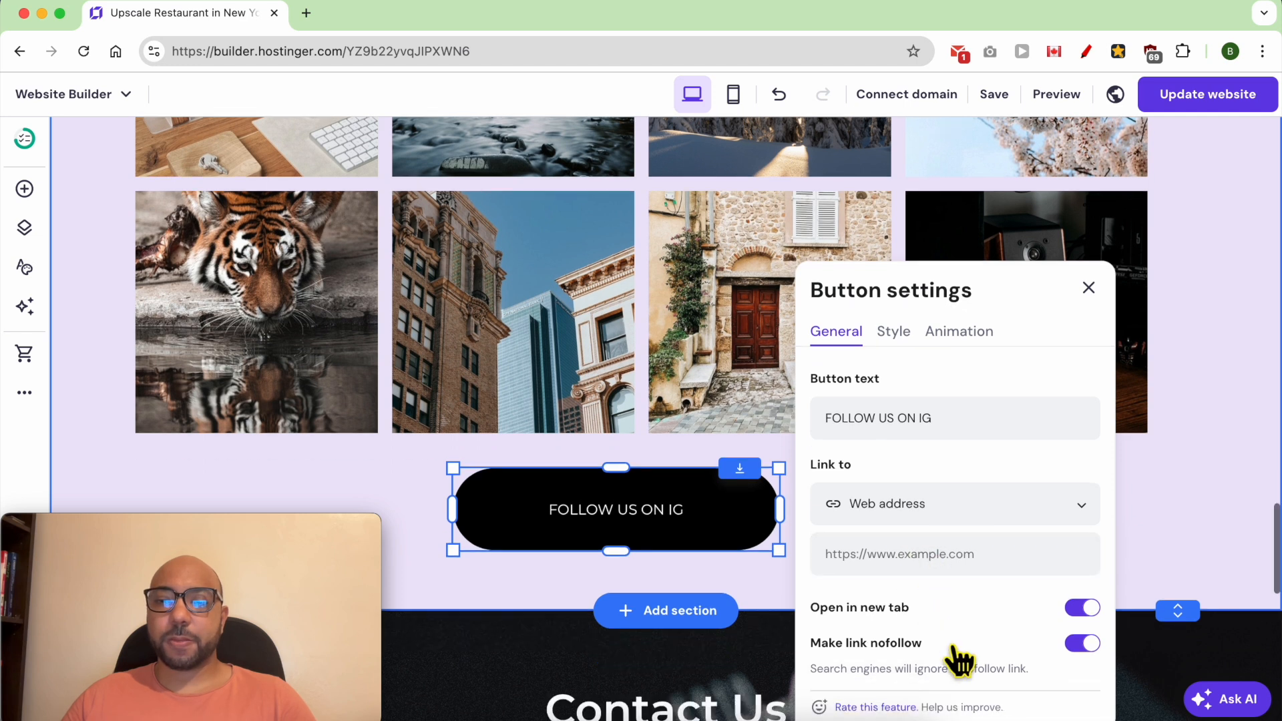
scroll(909, 454, "down", 2)
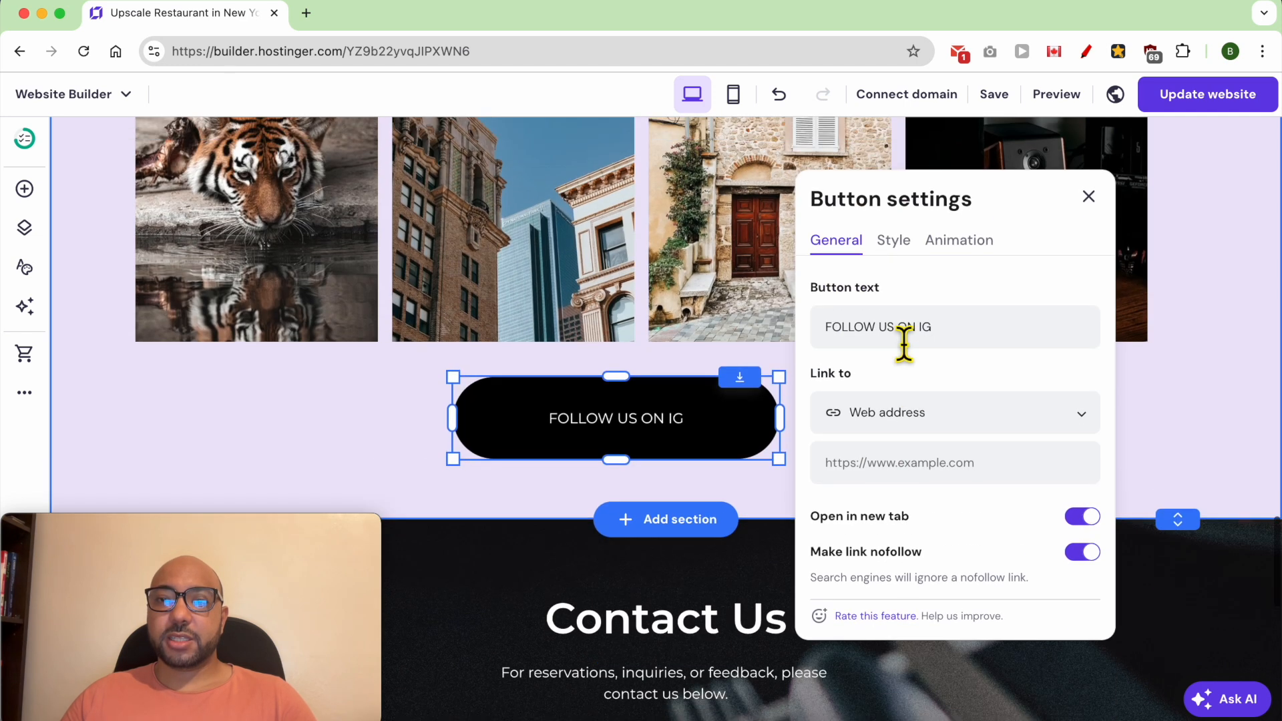
- Give the FOLLOW US ON IG button a purple fill and text size 25, and centre it below the feed
left_click(895, 242)
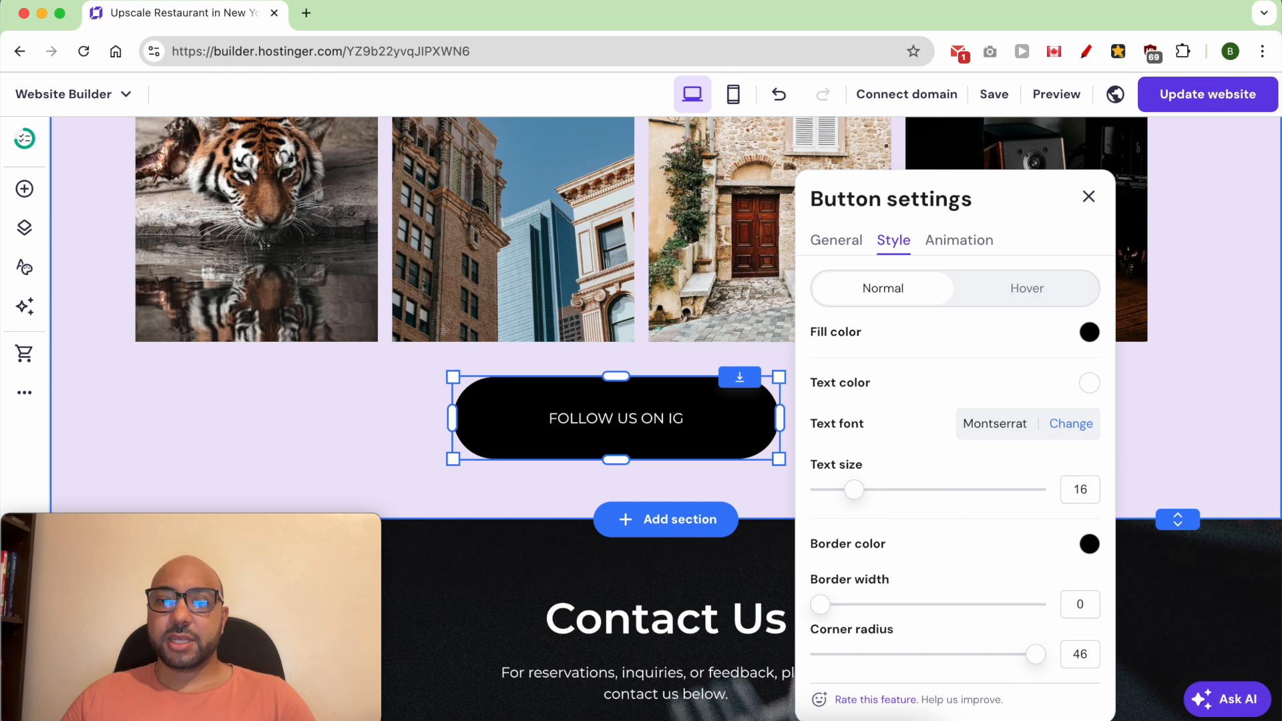
left_click(1090, 334)
left_click(1185, 365)
left_click(980, 359)
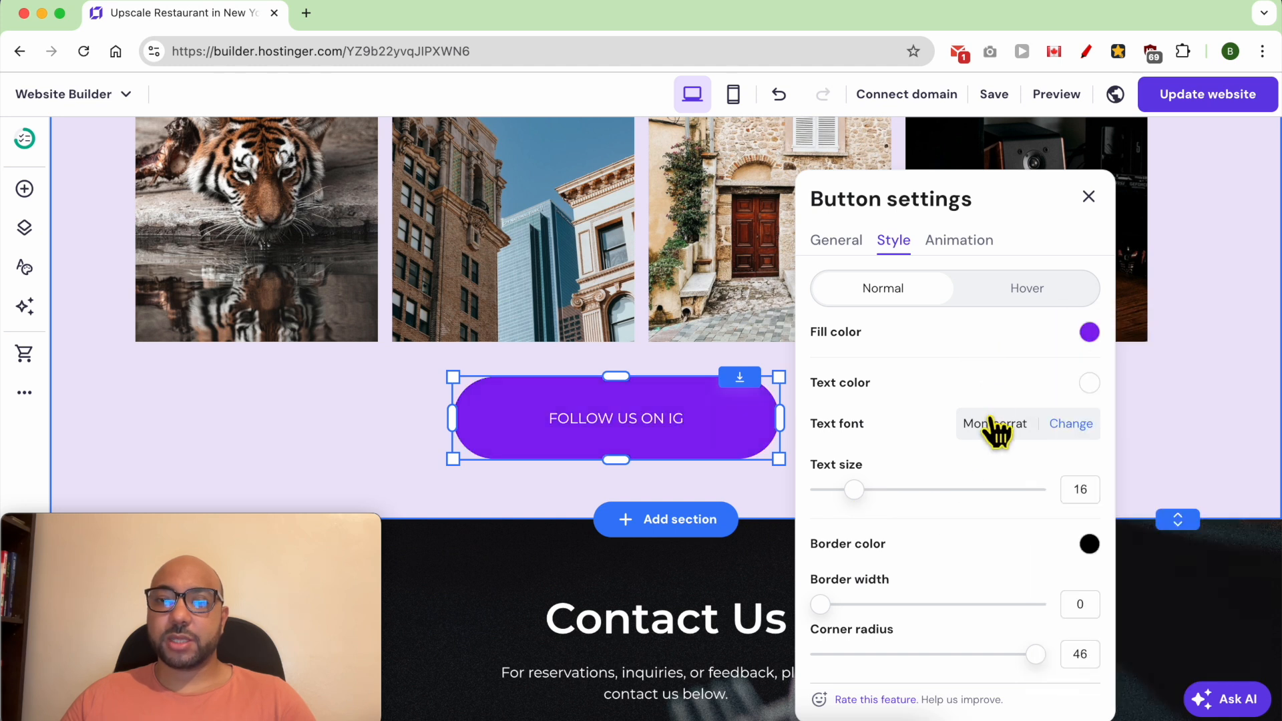
left_click_drag(864, 501, 921, 502)
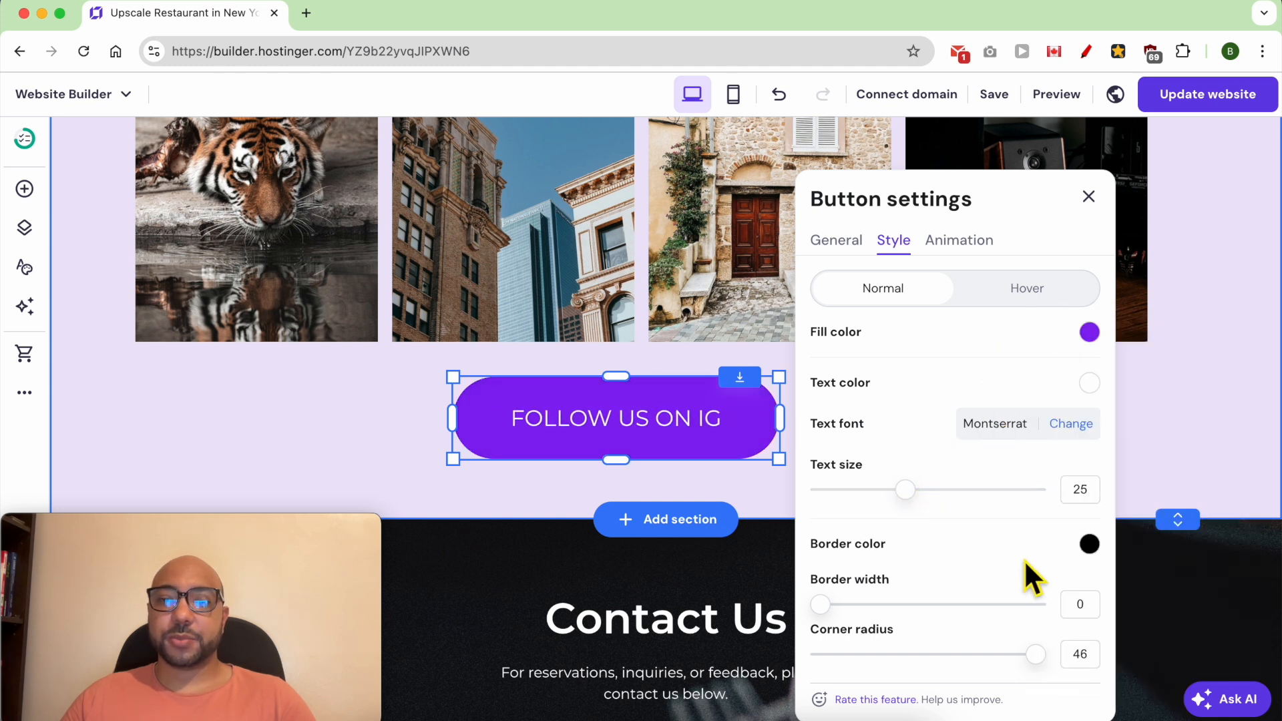
scroll(953, 467, "up", 7)
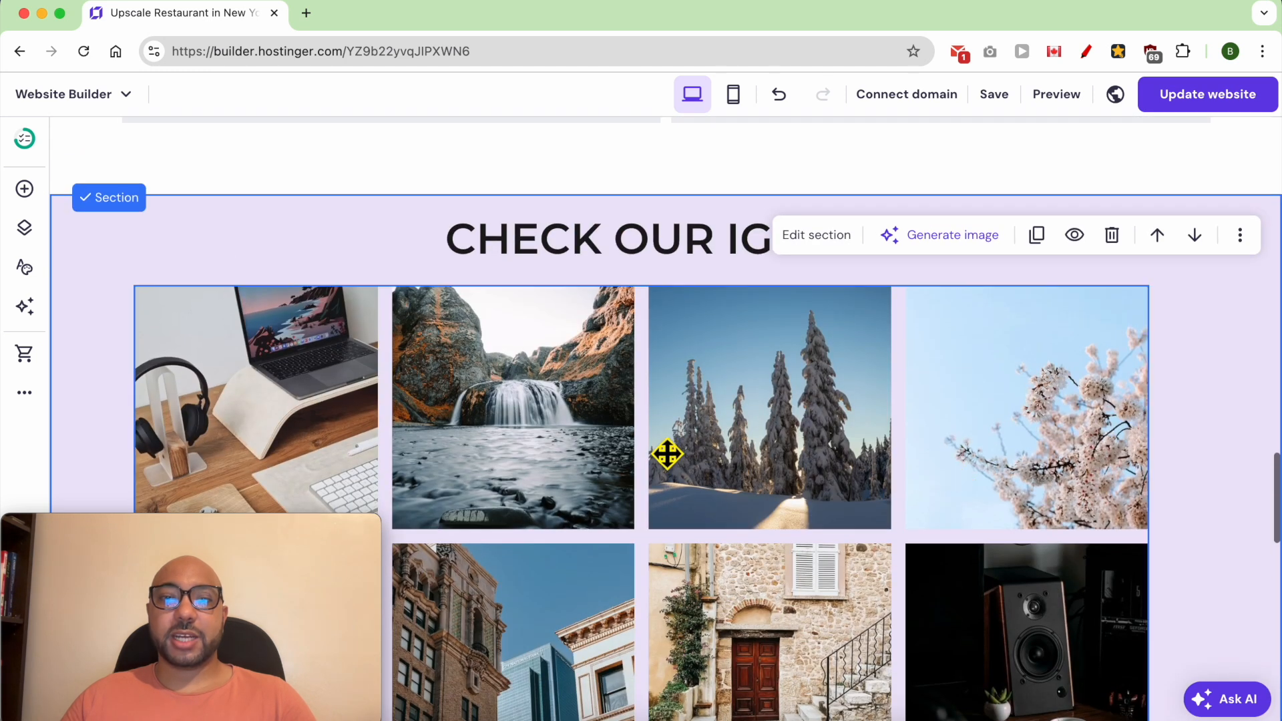
scroll(727, 492, "down", 3)
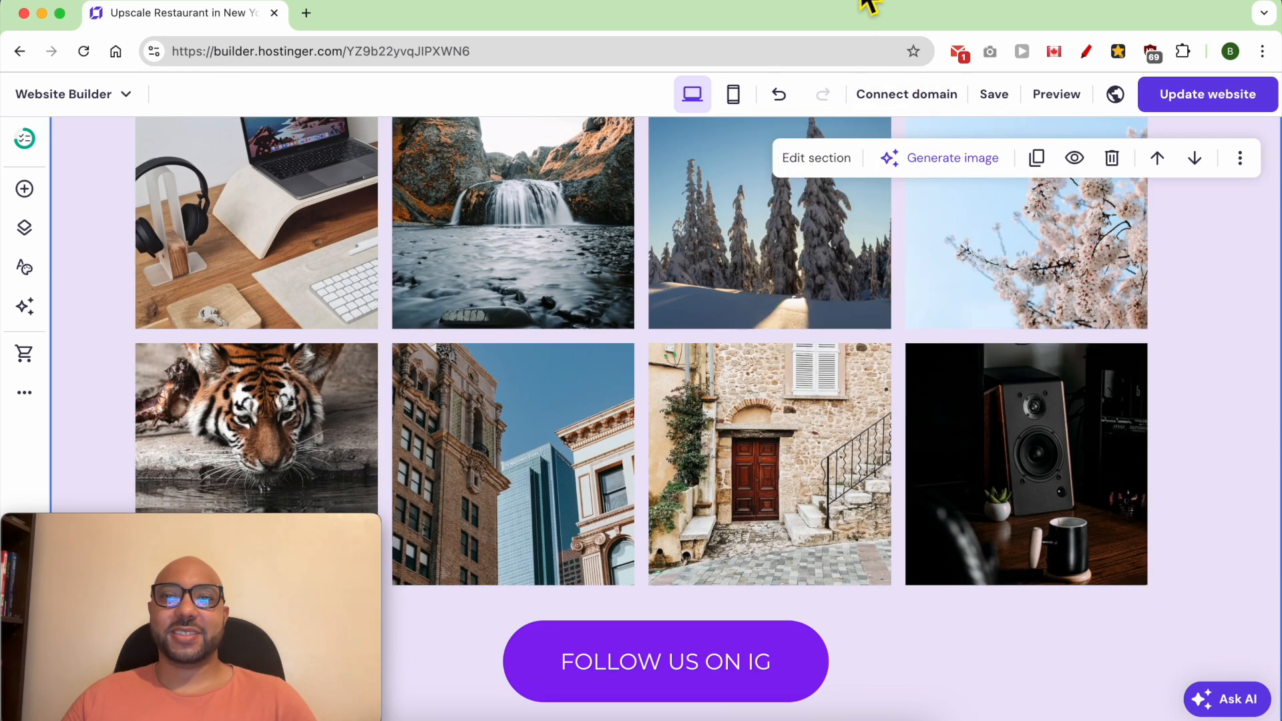
- Open the settings of the contact form in the Contact Us section
scroll(421, 363, "down", 5)
scroll(421, 363, "down", 7)
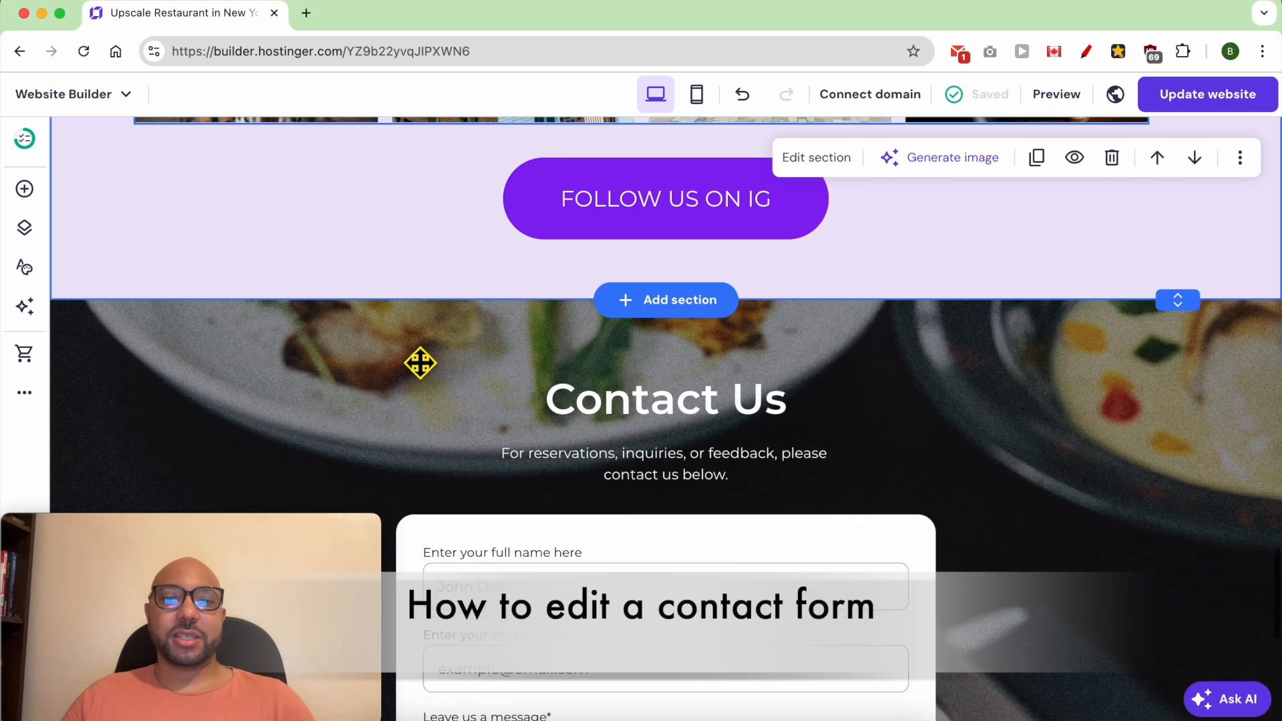
scroll(420, 363, "up", 4)
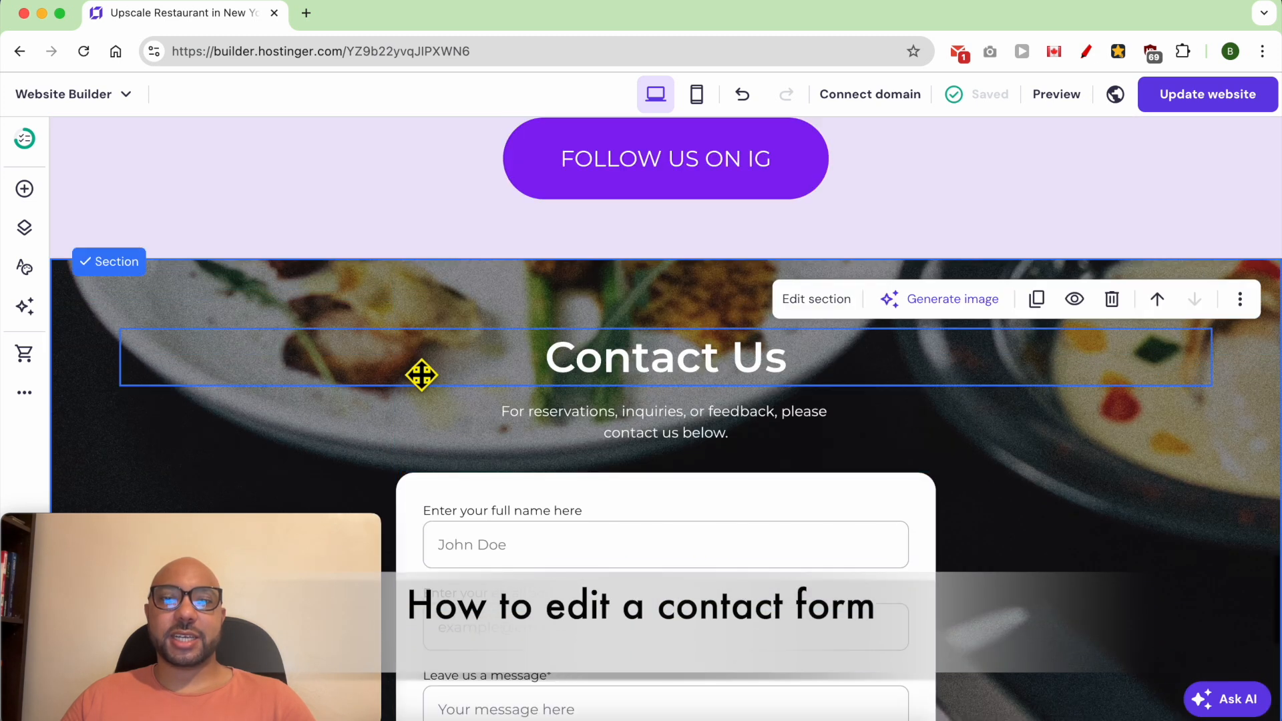
scroll(415, 377, "down", 1)
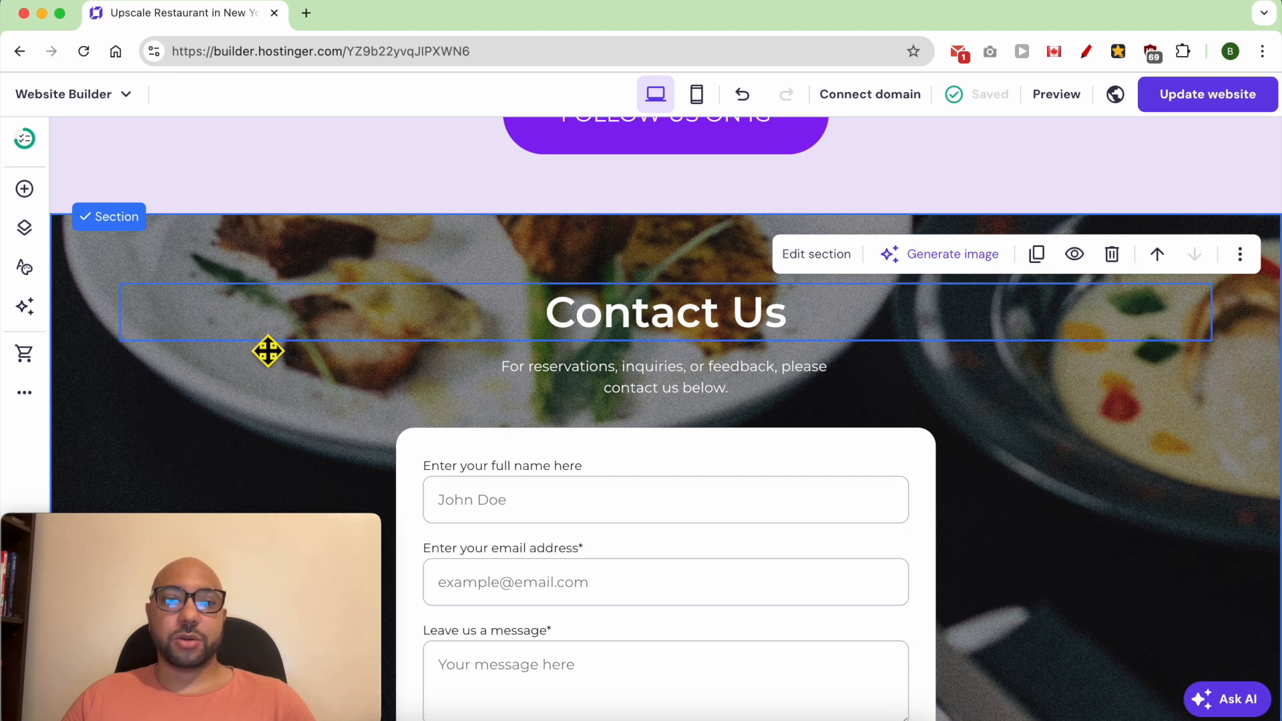
scroll(630, 438, "down", 2)
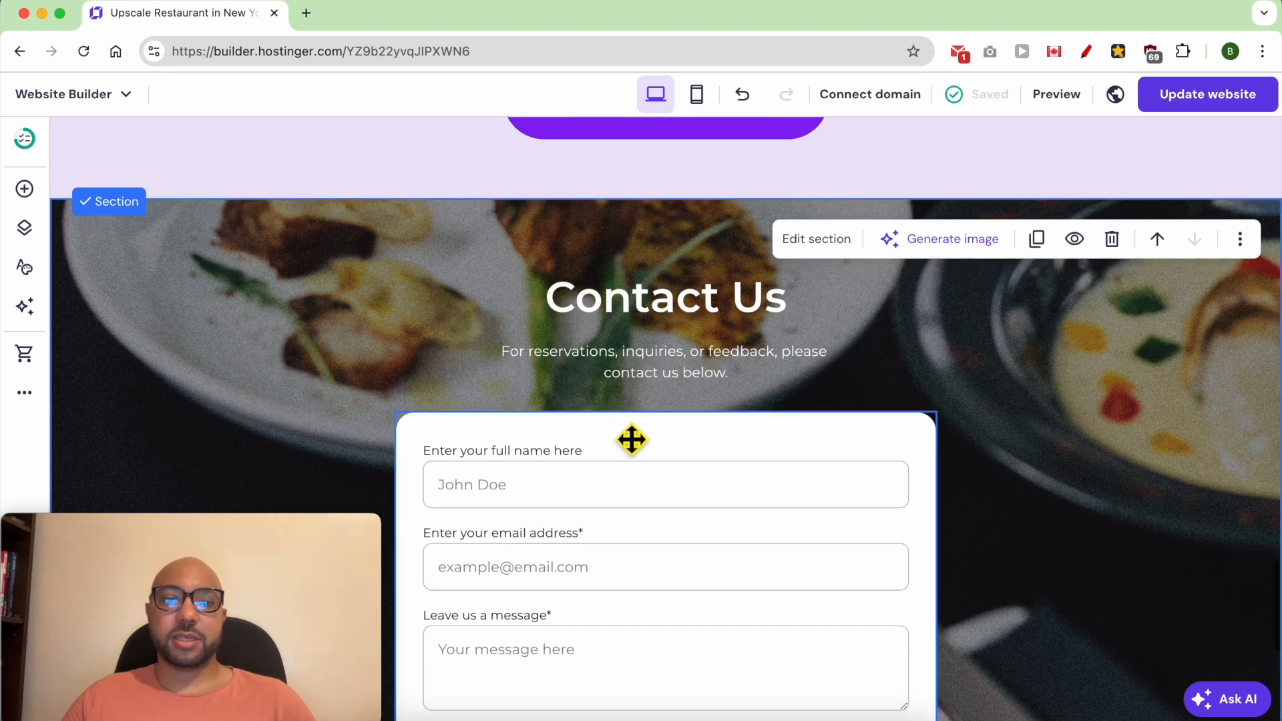
scroll(558, 480, "down", 2)
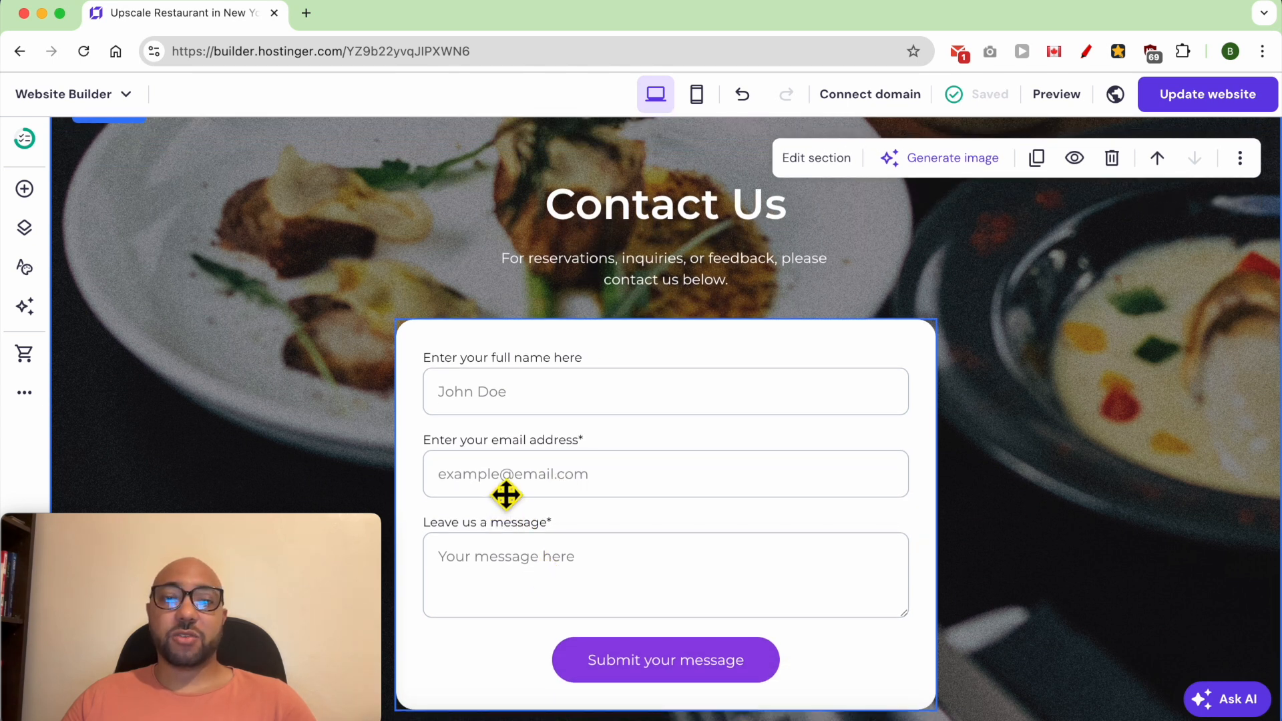
left_click(532, 412)
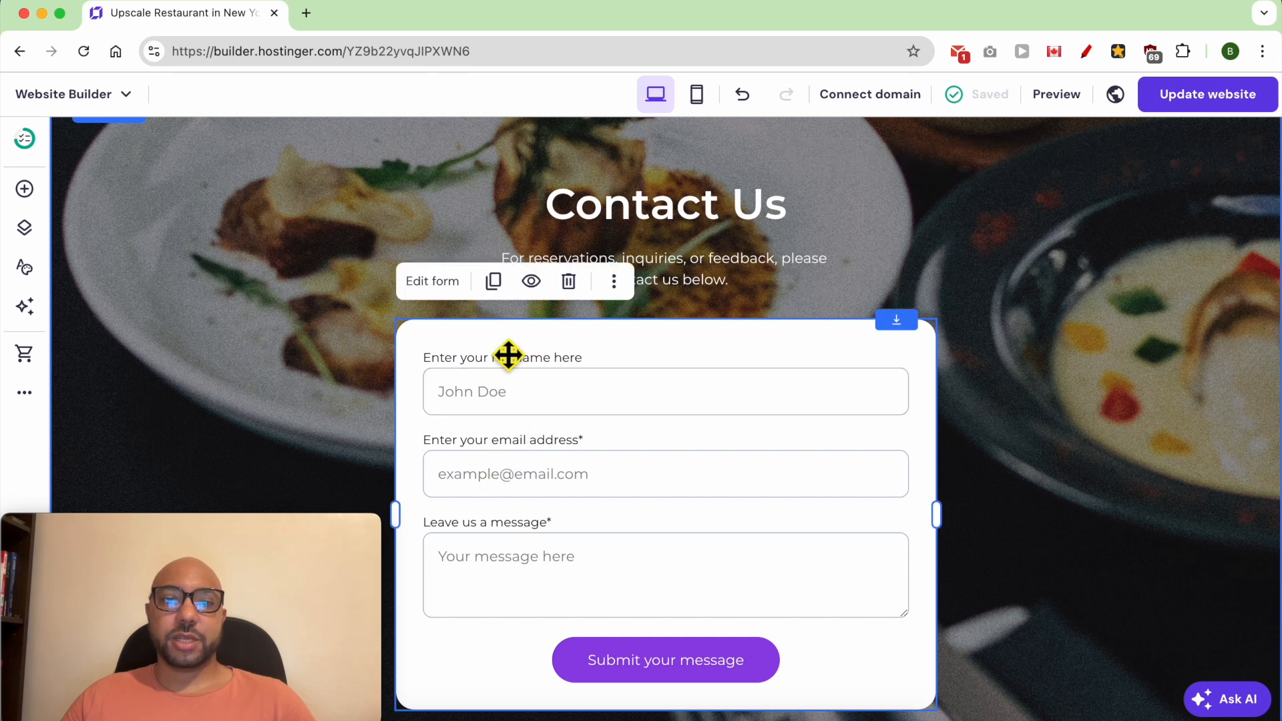
left_click(433, 282)
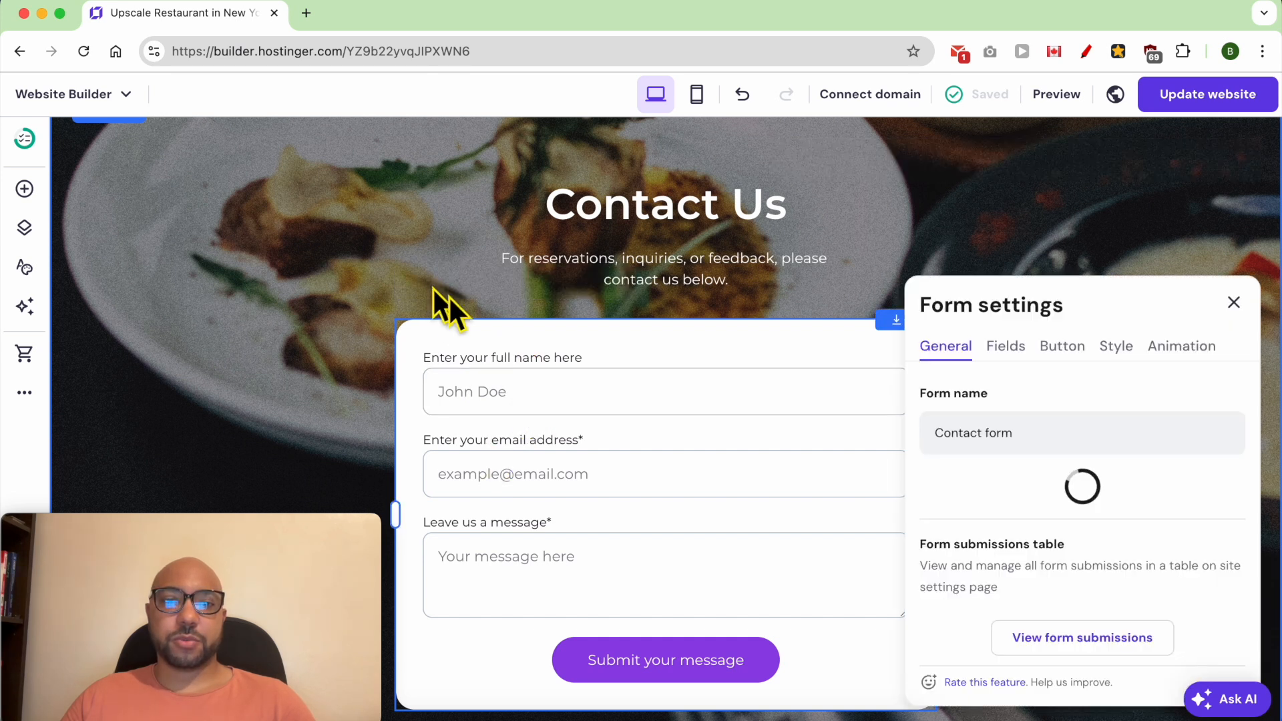
- Review the contact form's general settings, including its name, notification email and form submissions table
left_click(1039, 432)
key("super+a")
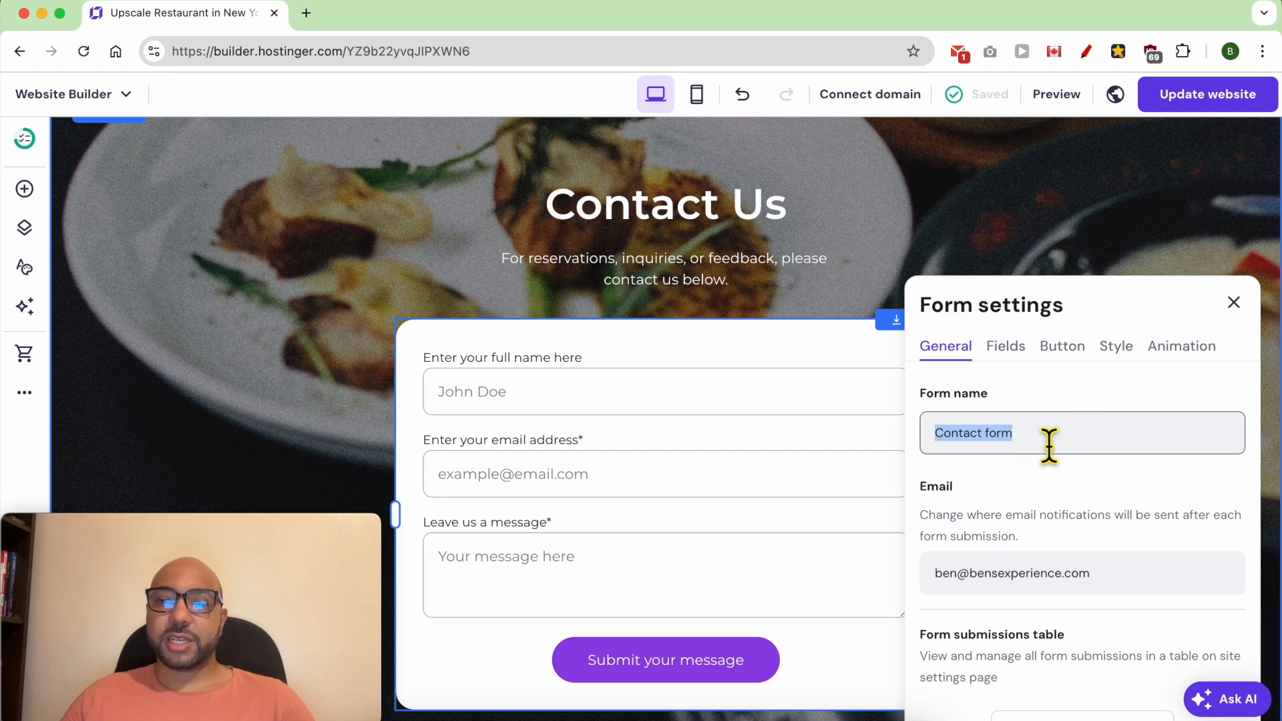
left_click(939, 486)
double_click(1004, 574)
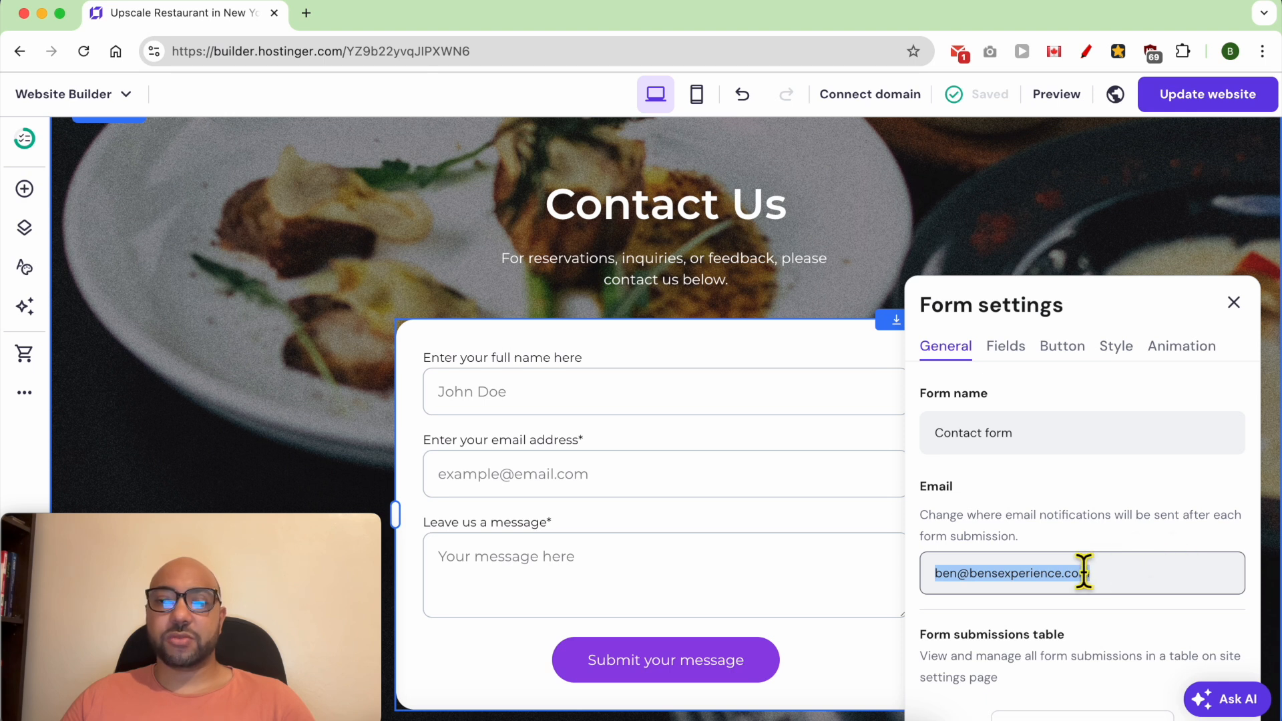
scroll(1082, 571, "down", 3)
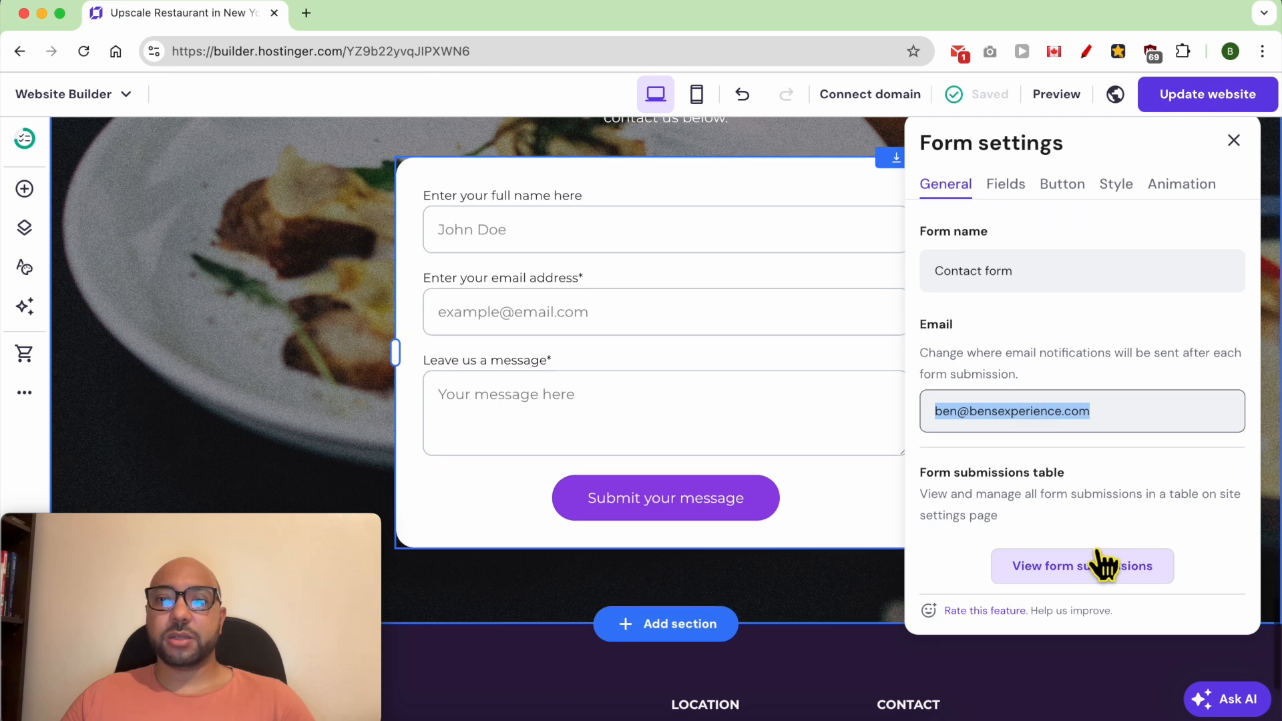
scroll(1068, 467, "up", 1)
- Check which types of new field can be added to the contact form
left_click(1005, 239)
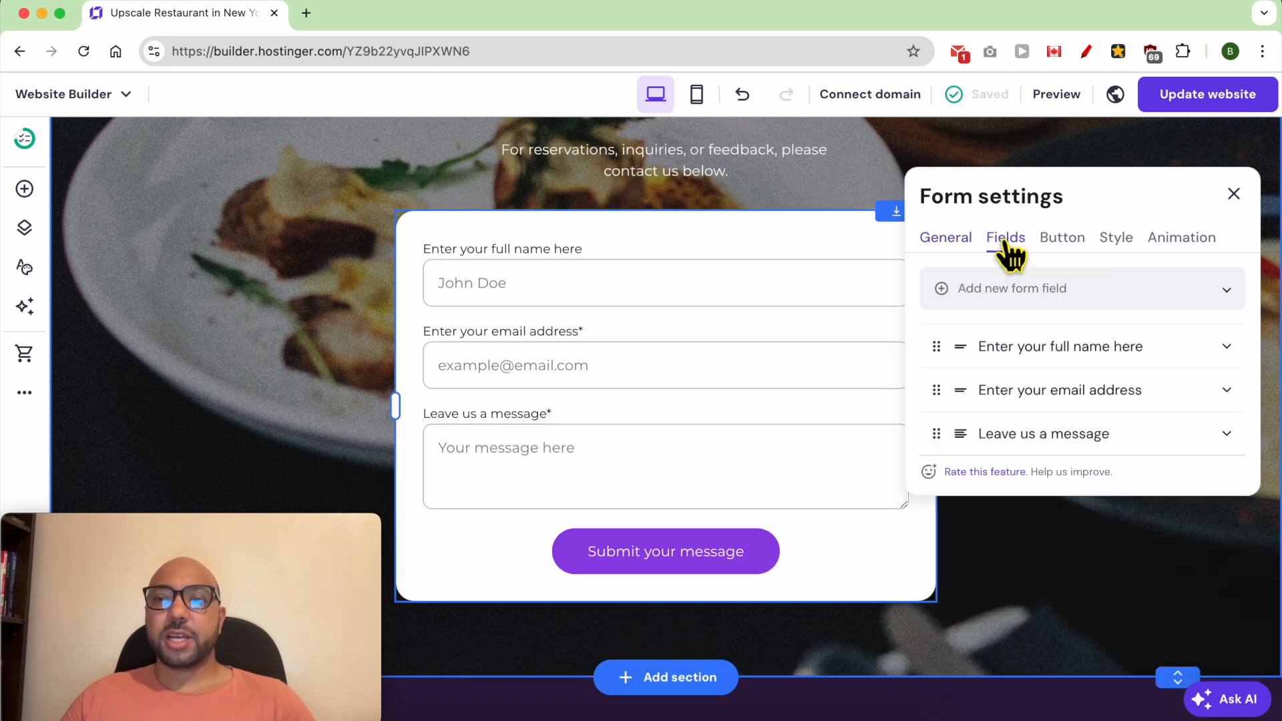
left_click(1056, 298)
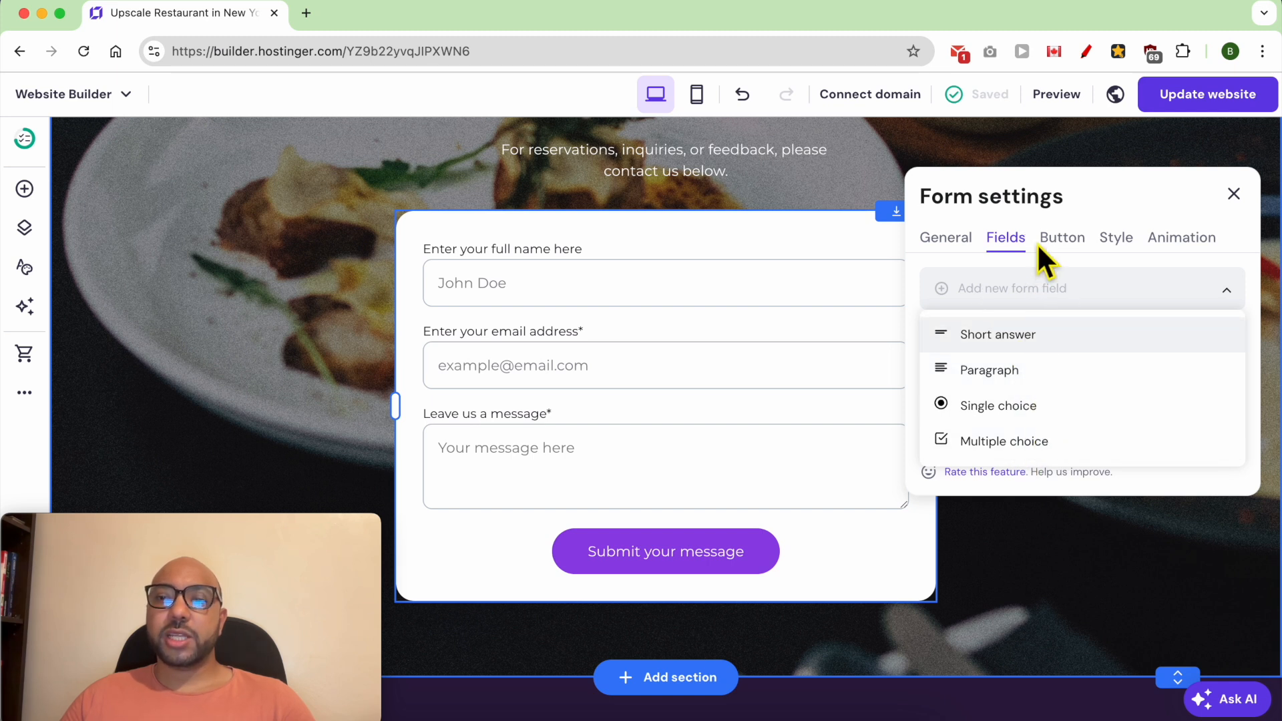
left_click(1052, 204)
- Examine the full name field's label, placeholder text, field type options and required setting
left_click(1028, 348)
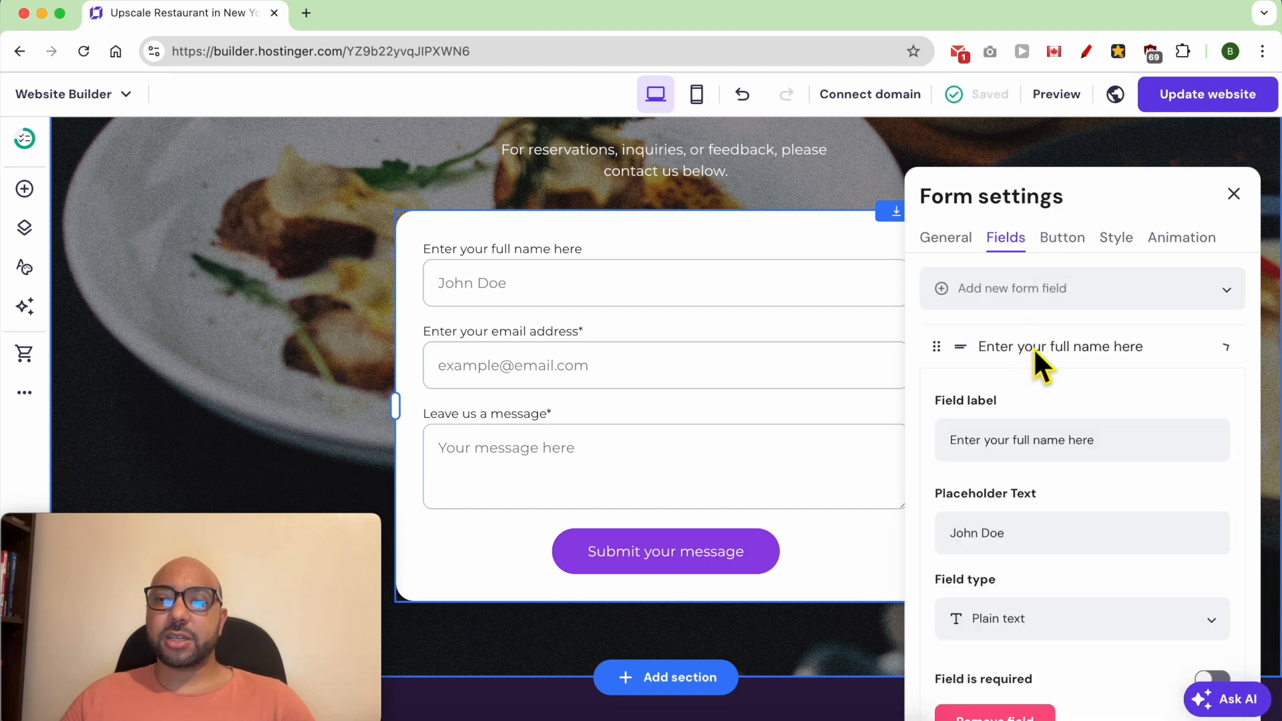
triple_click(987, 457)
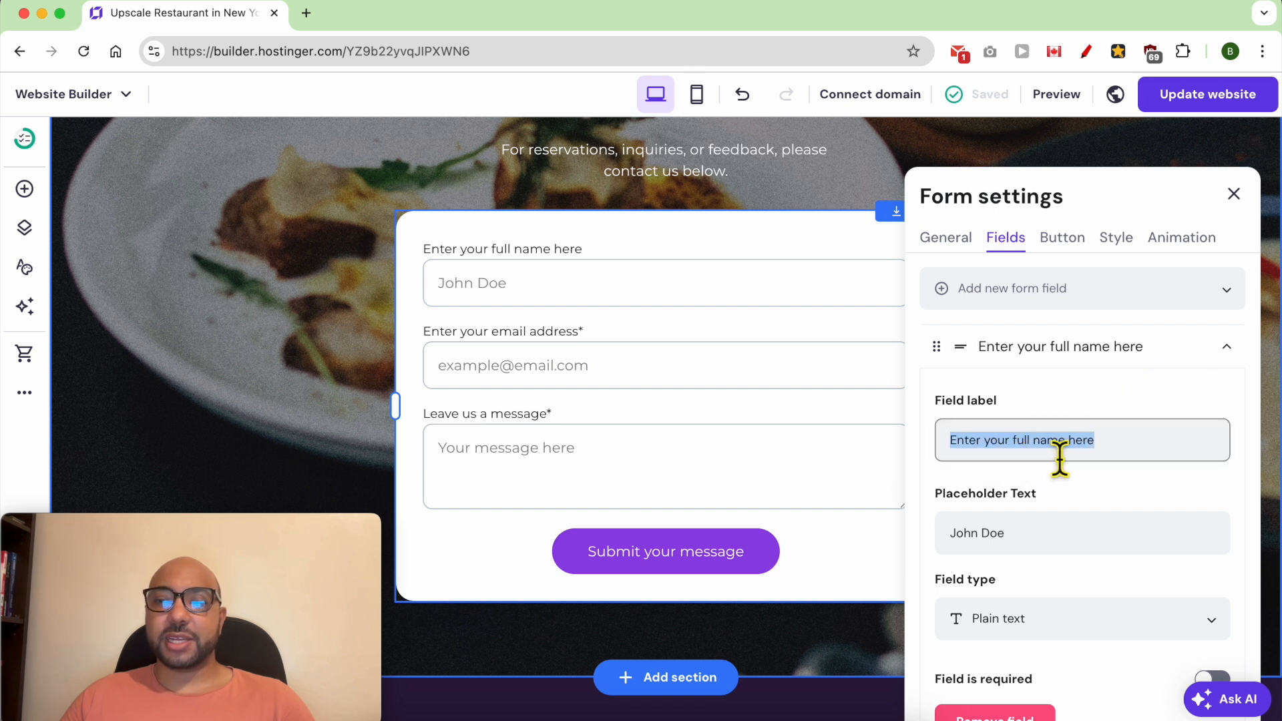
left_click(1042, 542)
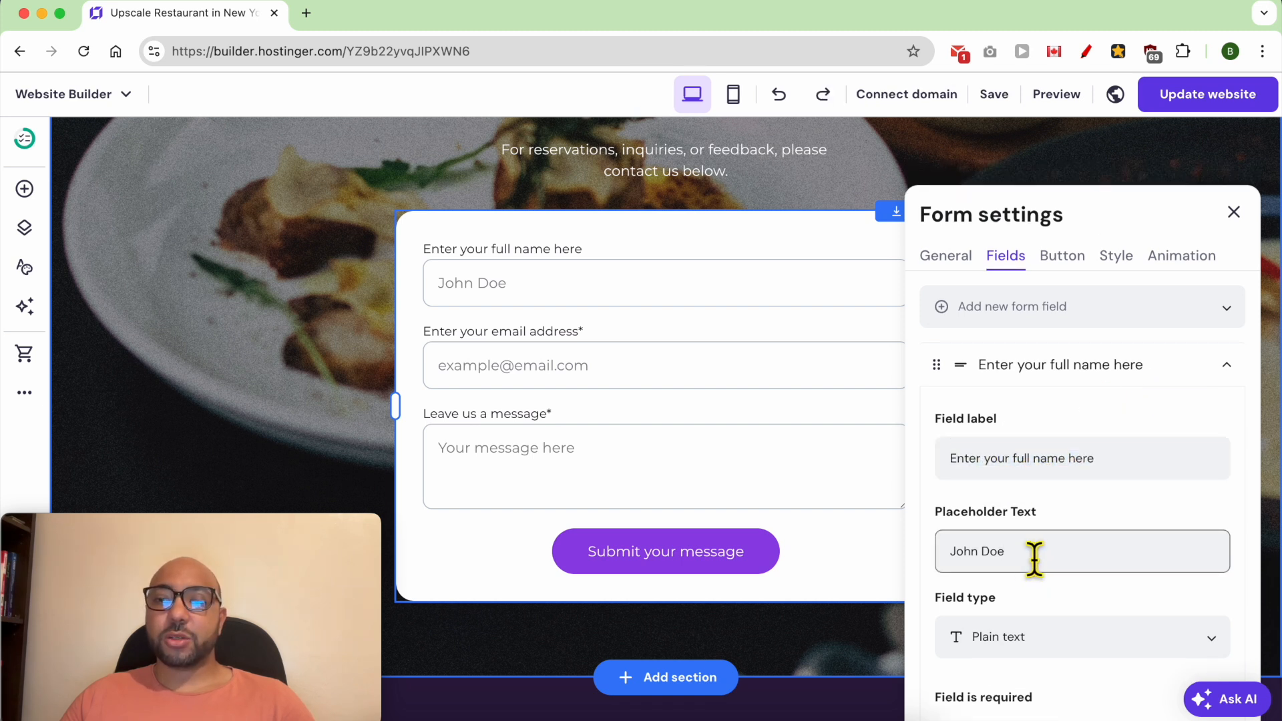
triple_click(1015, 554)
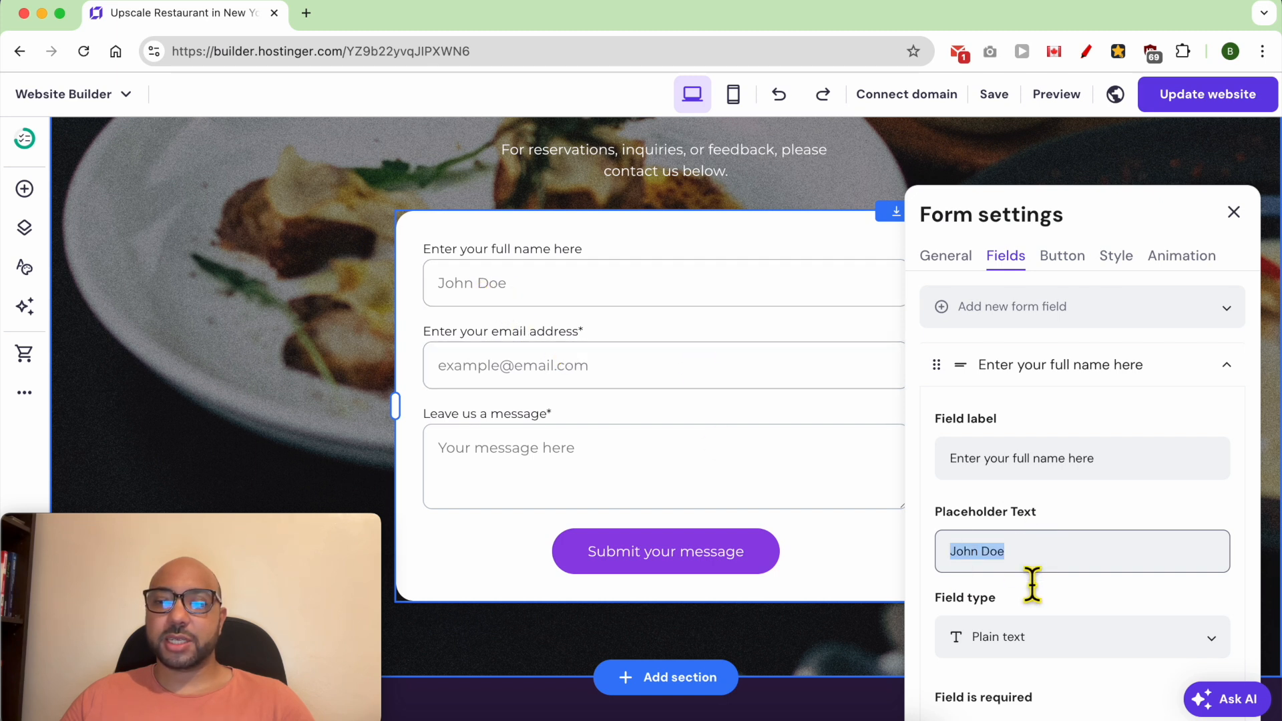
scroll(1035, 588, "down", 3)
left_click(1052, 549)
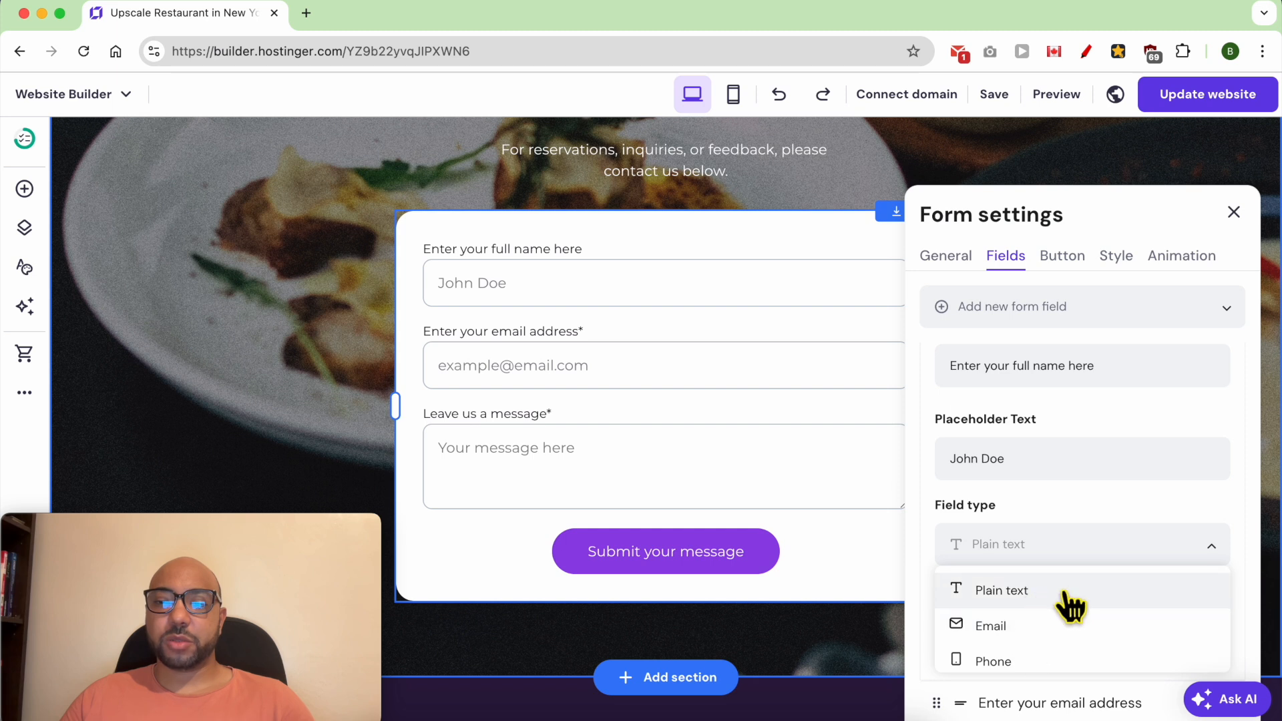
left_click(1061, 527)
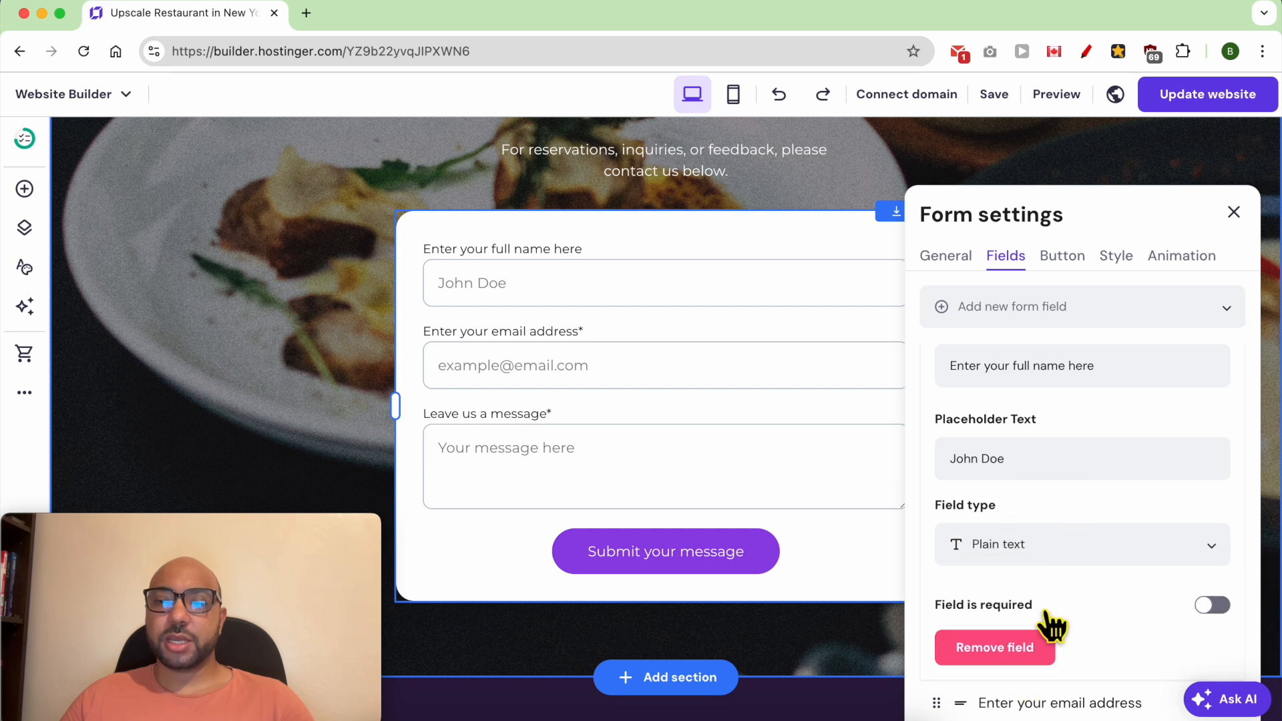
scroll(1199, 611, "down", 2)
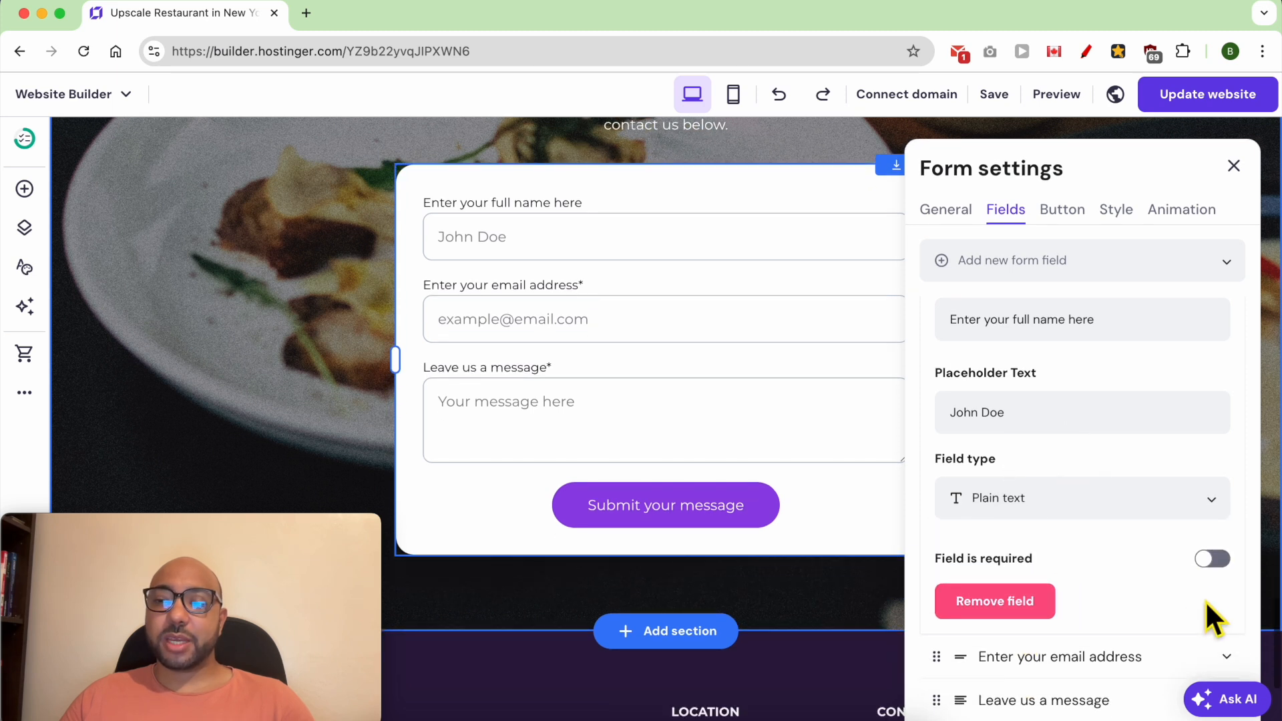
left_click(1215, 559)
left_click(1213, 560)
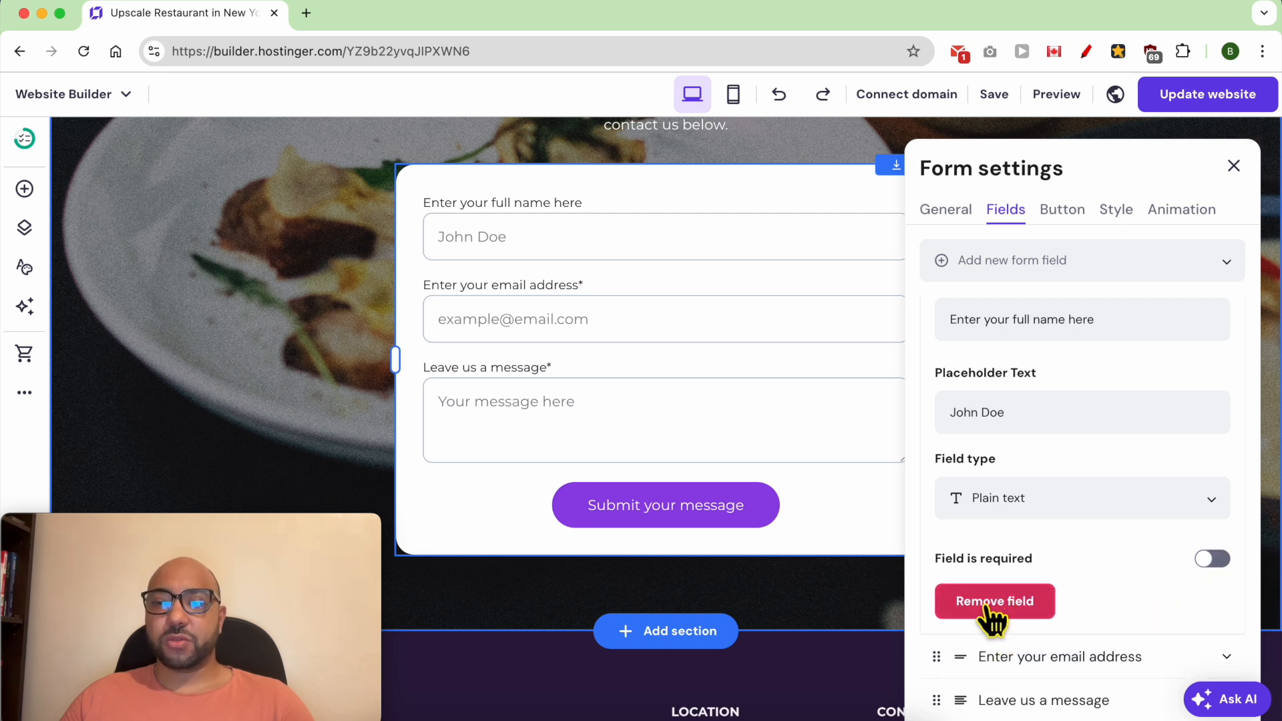
- Examine the settings of the email address field and the message field
scroll(1101, 613, "down", 1)
left_click(1085, 608)
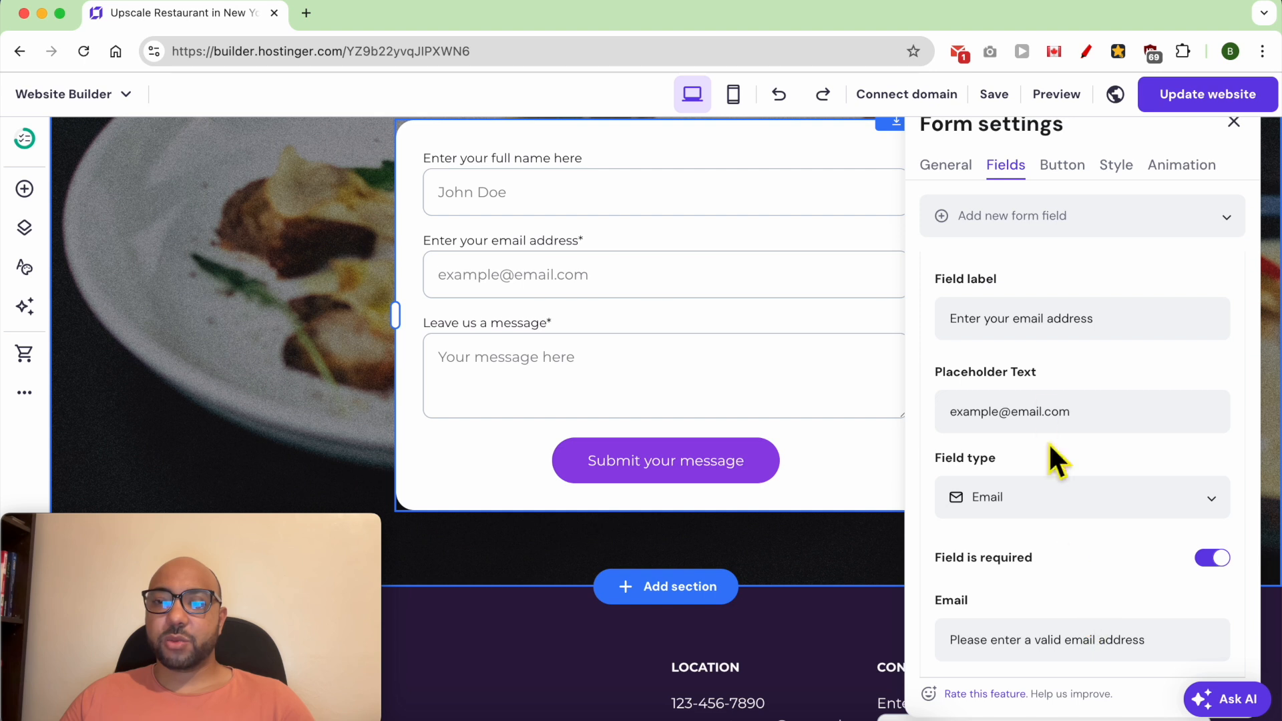
scroll(1042, 393, "down", 4)
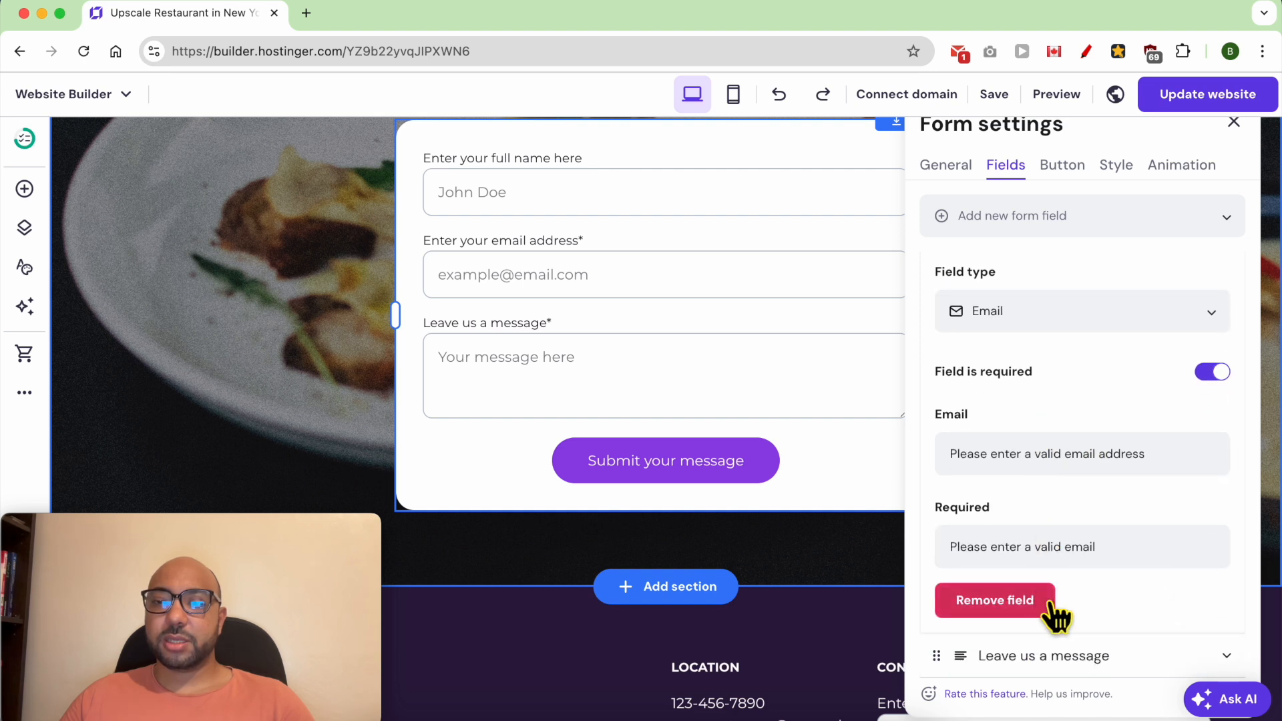
left_click(1066, 654)
- Set the contact form's submit button text to SEND
left_click(1055, 192)
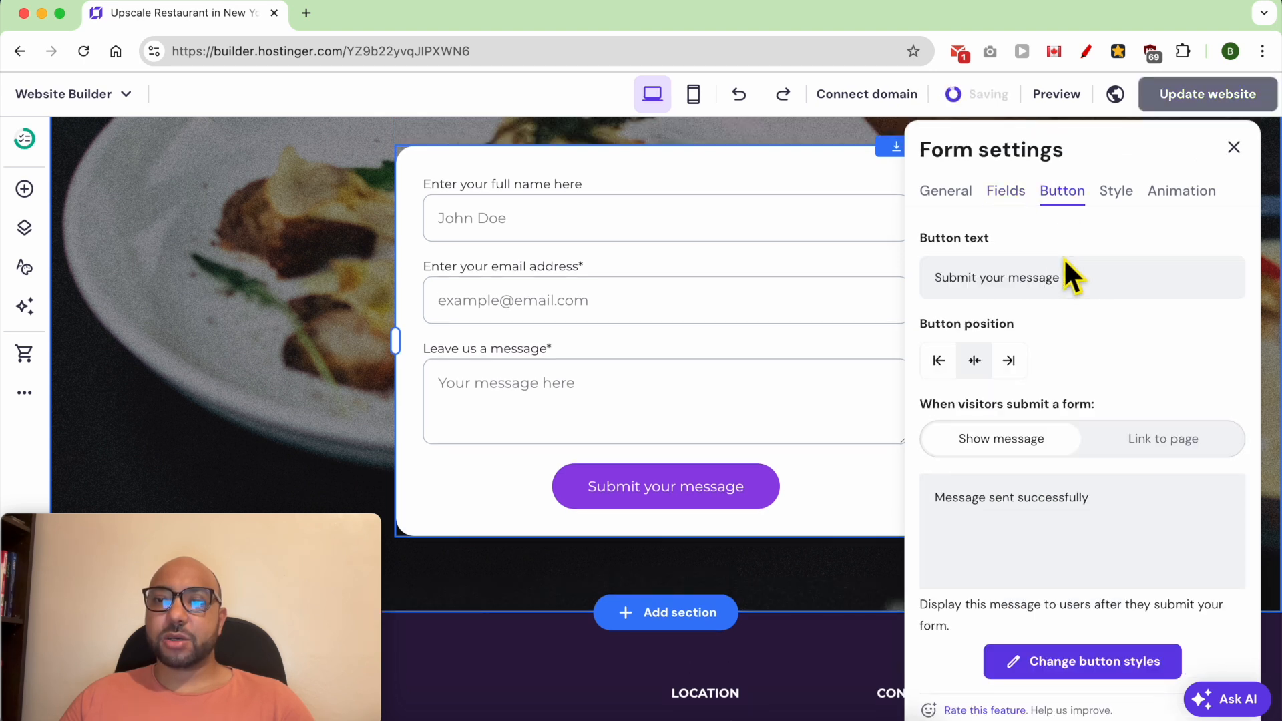
left_click(1090, 286)
key("super+a")
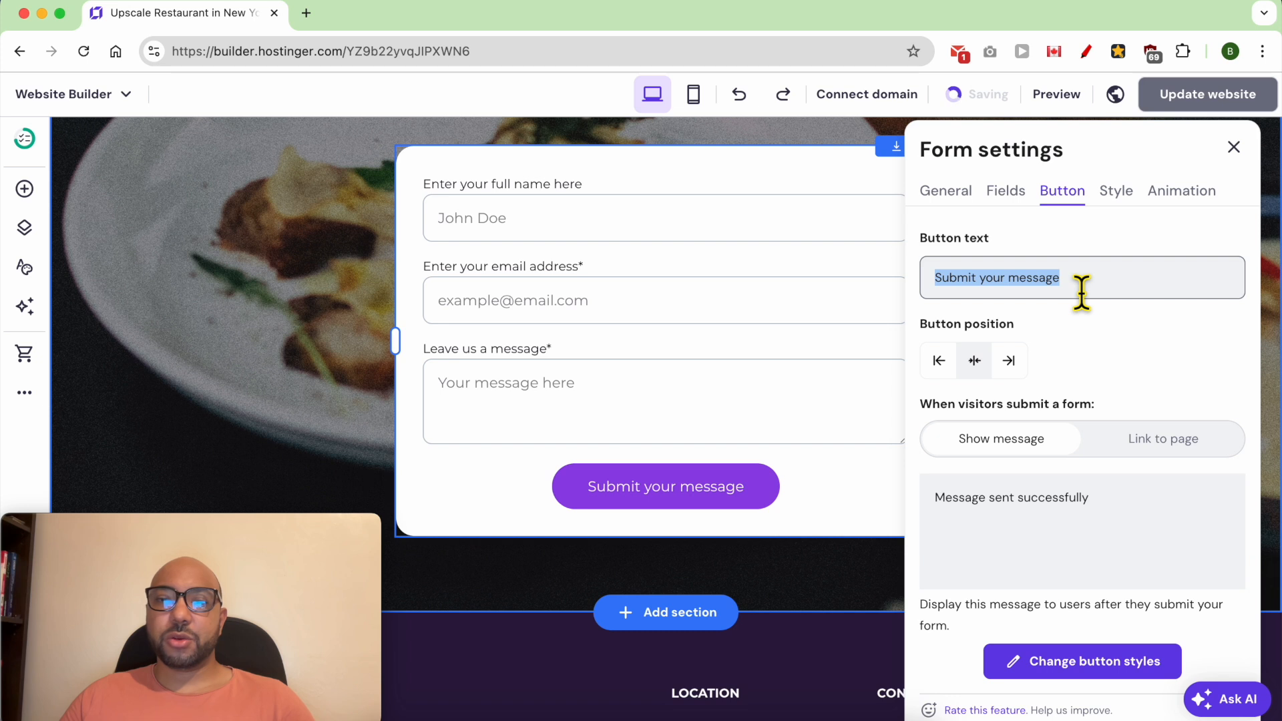
type("SEND")
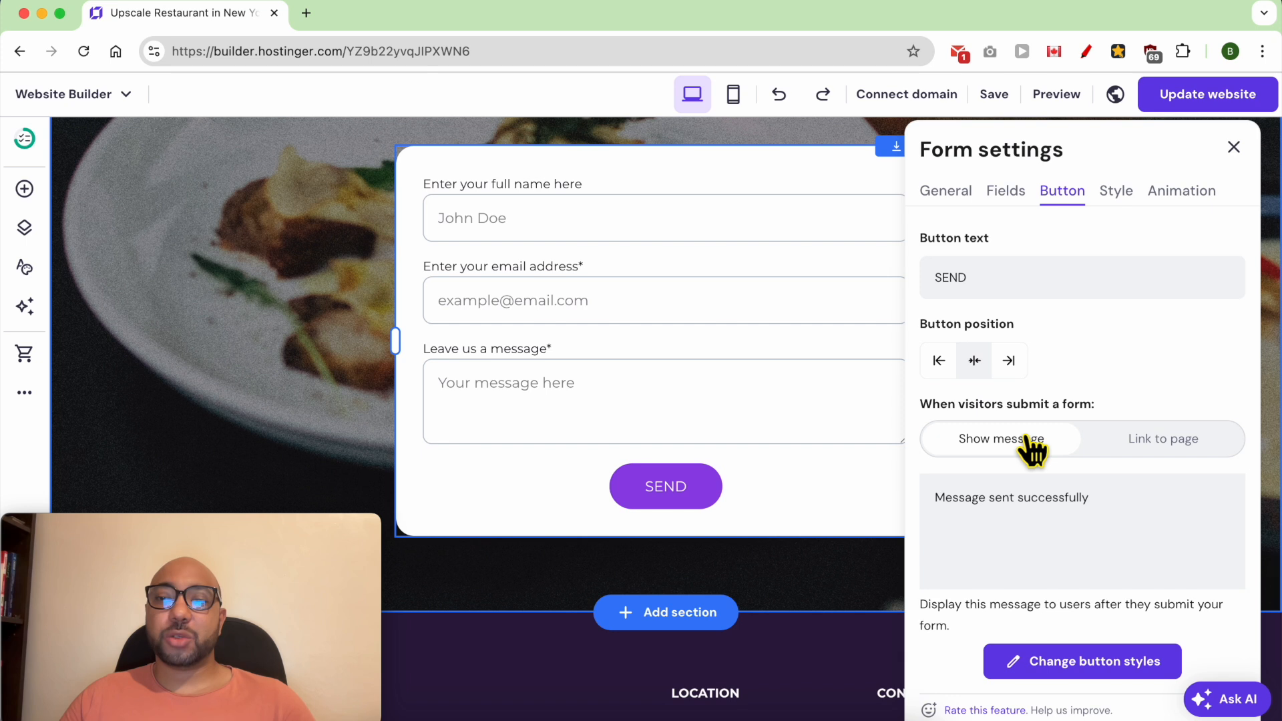
- Try the Link to page option for submitted forms and switch back to Show message
scroll(1025, 437, "down", 1)
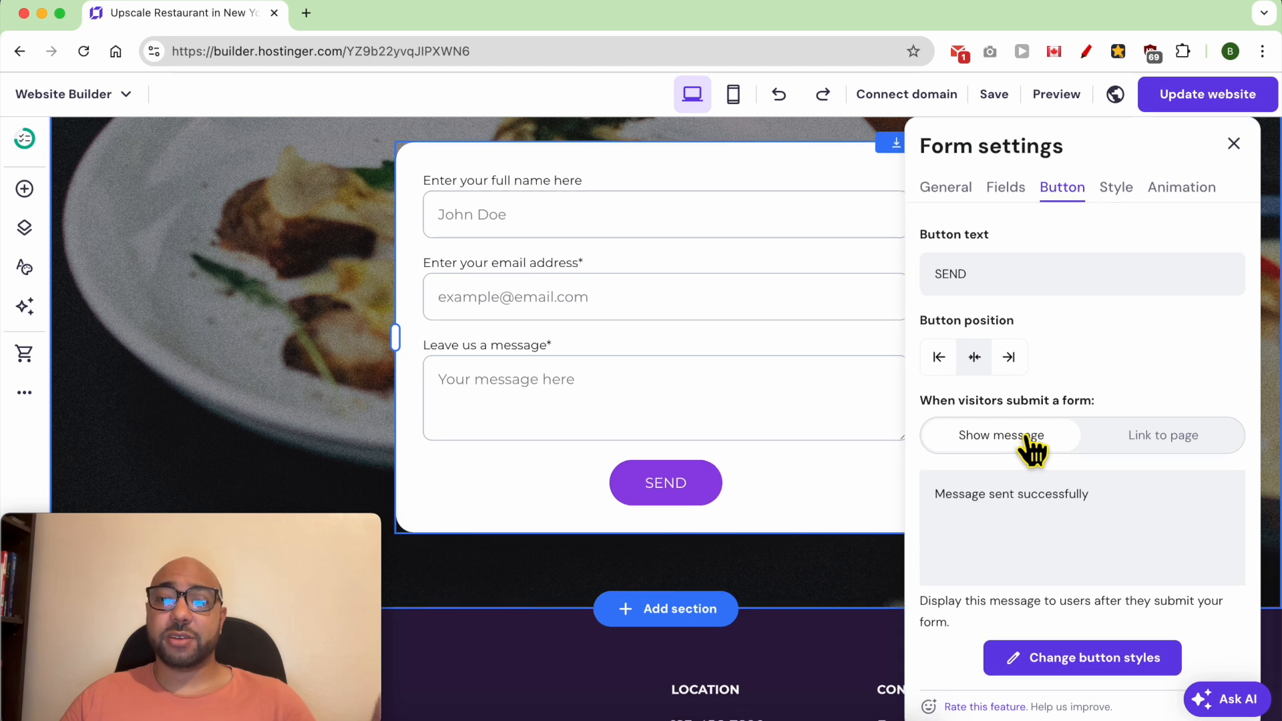
left_click(1015, 502)
triple_click(1015, 502)
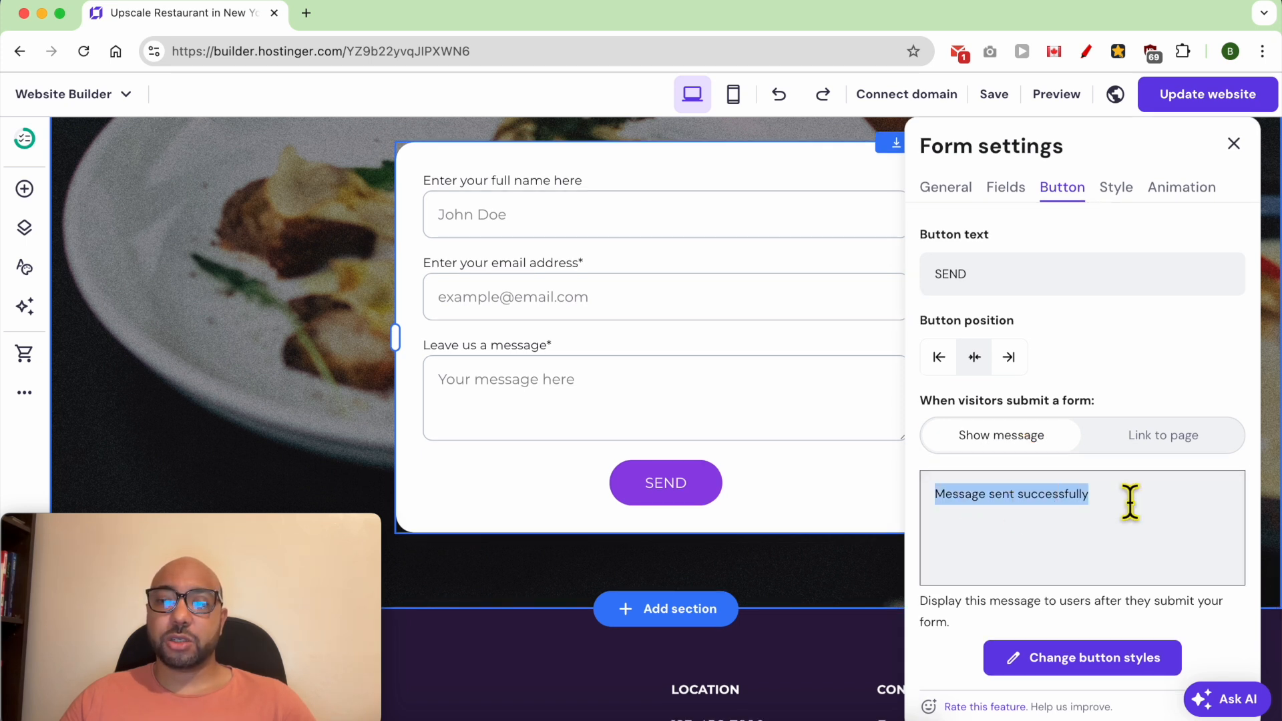
left_click(1143, 437)
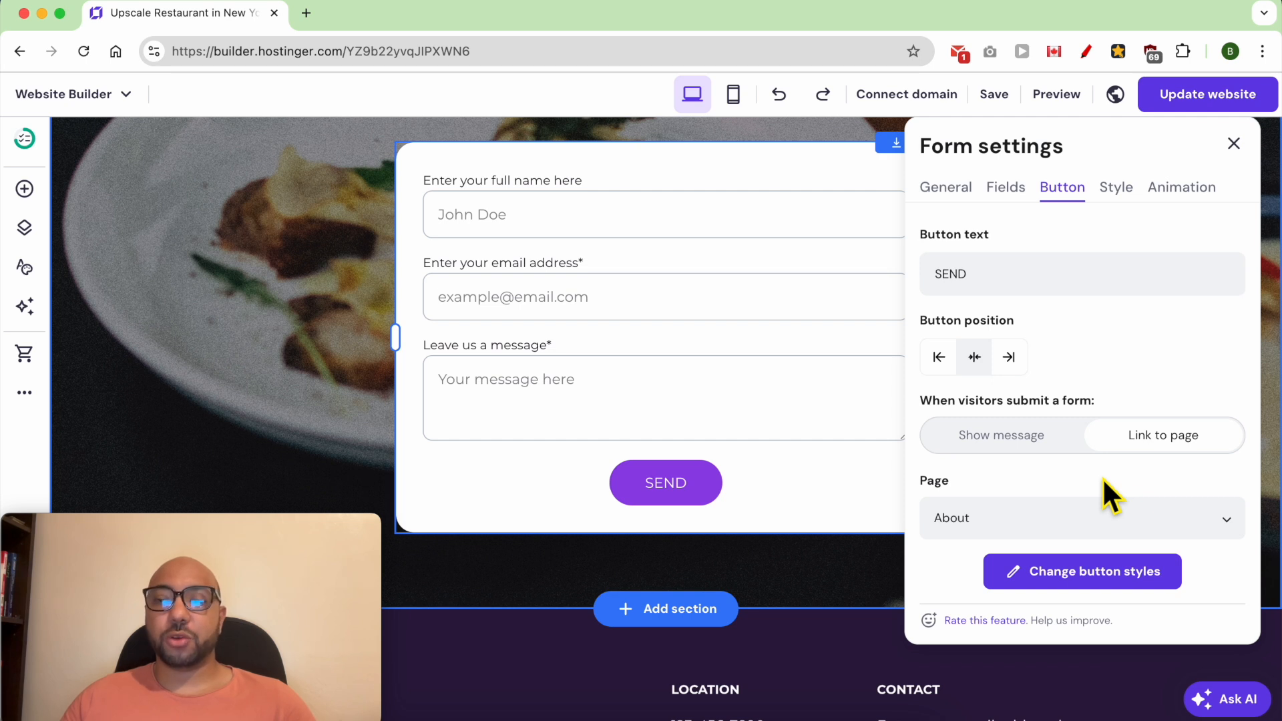
left_click(1015, 437)
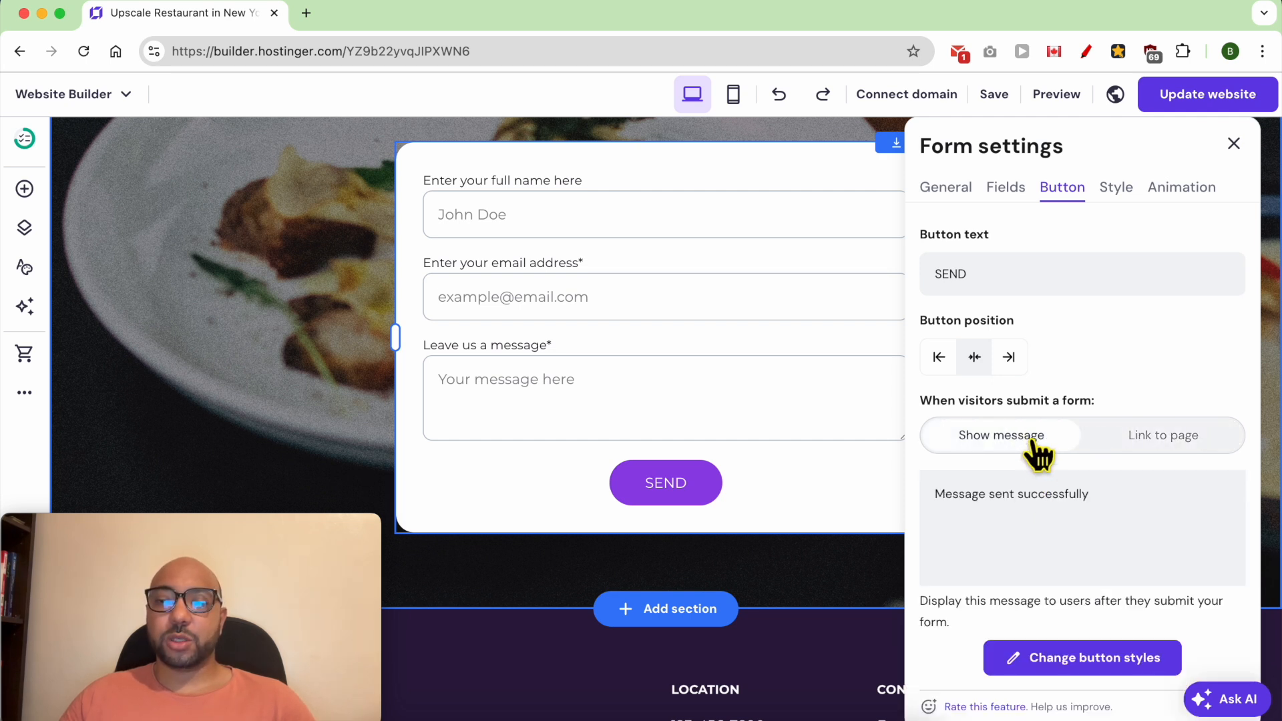
- Check which form elements can be styled, and set the contact form's animation to Scale
left_click(1115, 201)
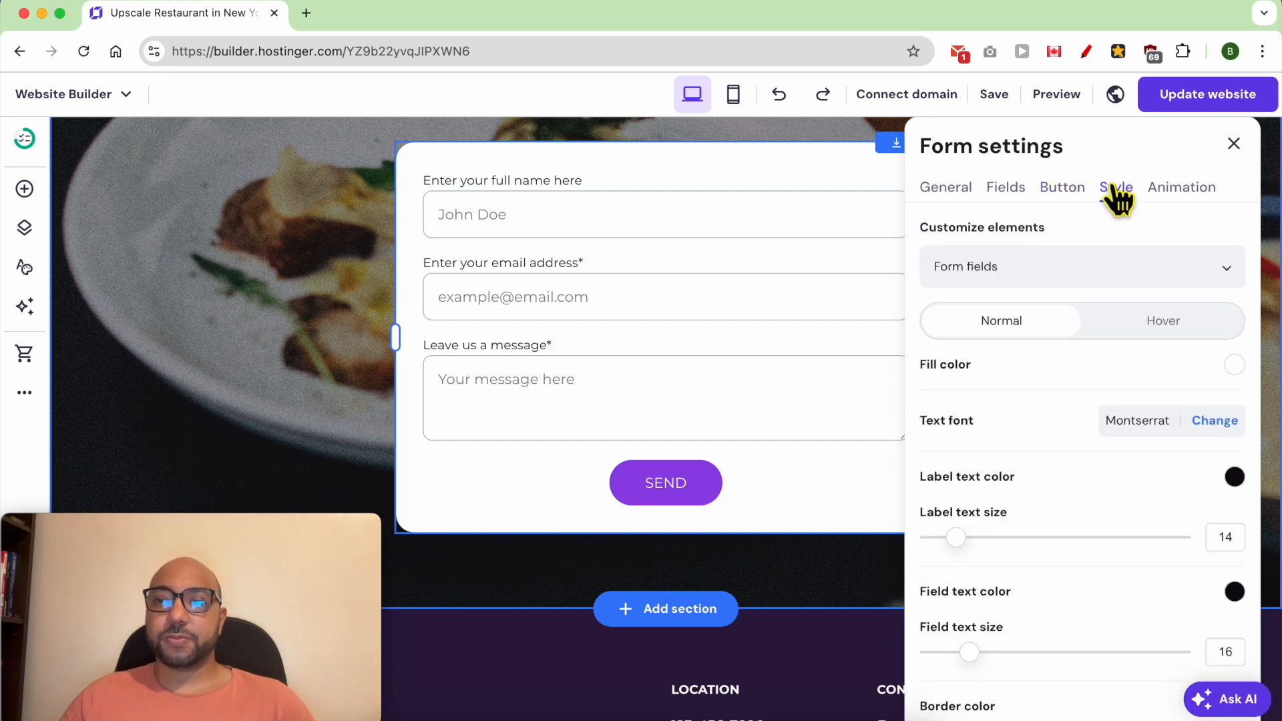
left_click(1046, 277)
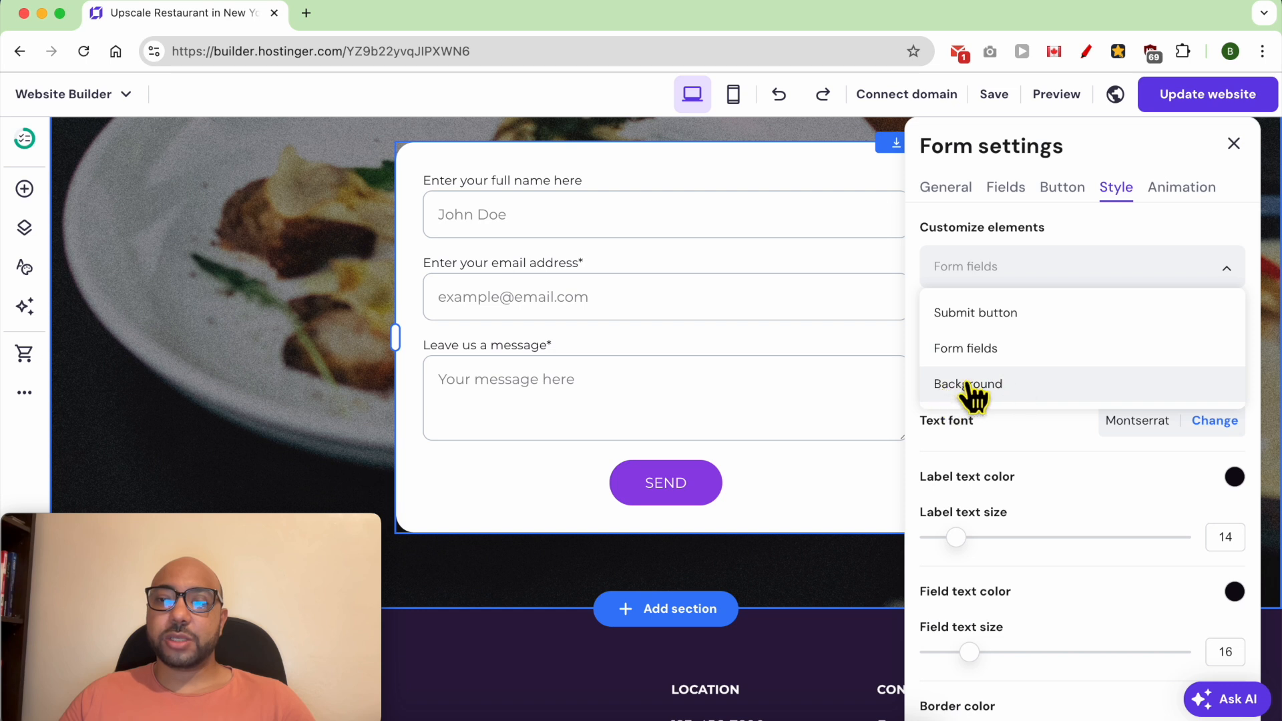
left_click(1181, 187)
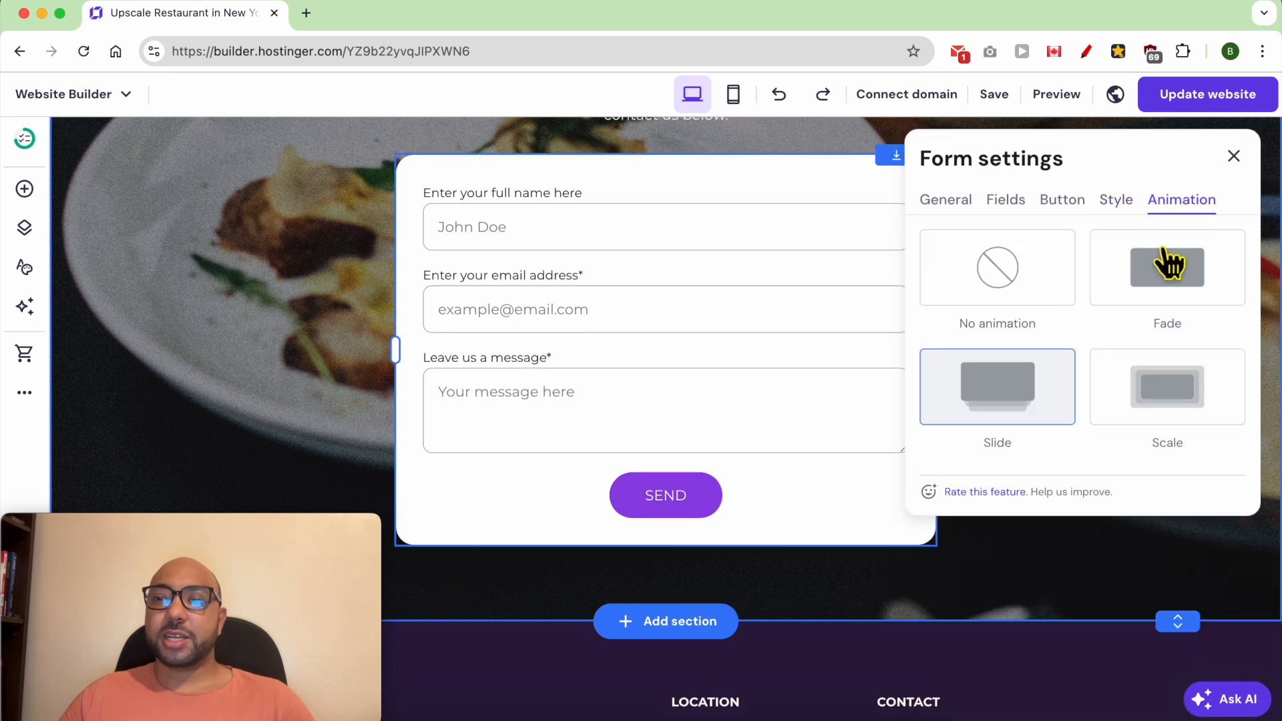
left_click(1162, 419)
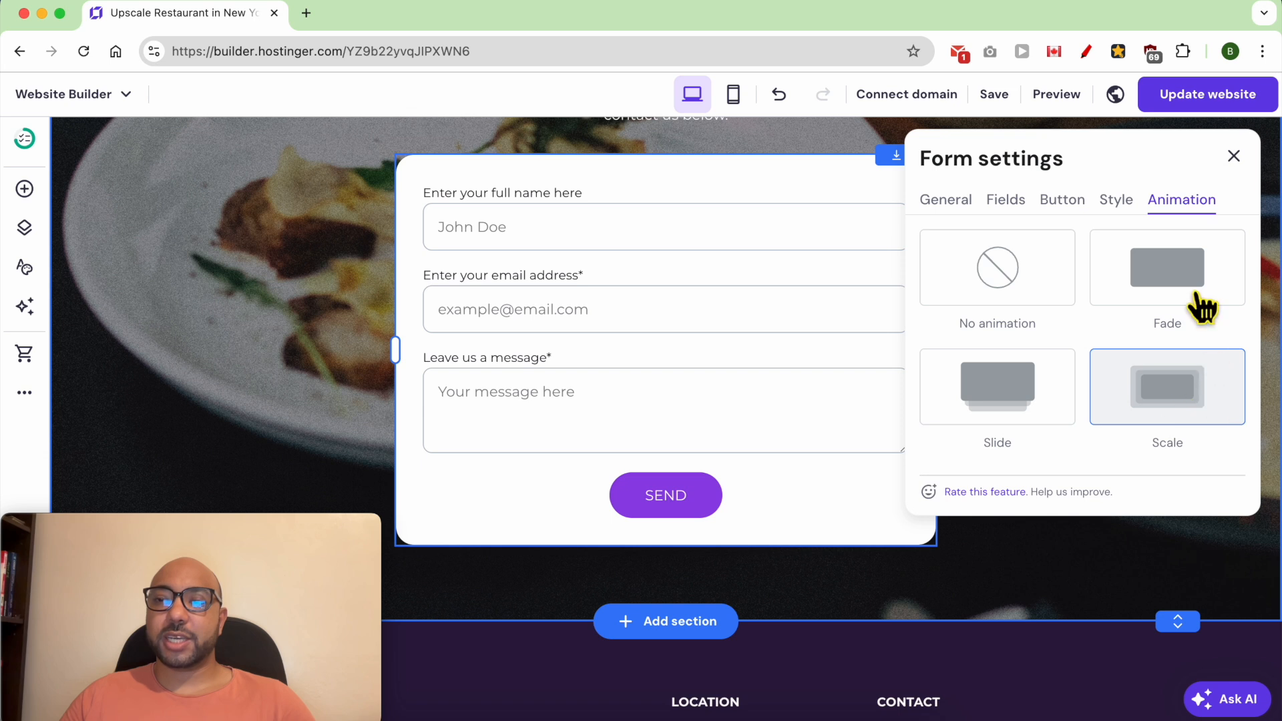
left_click(1233, 156)
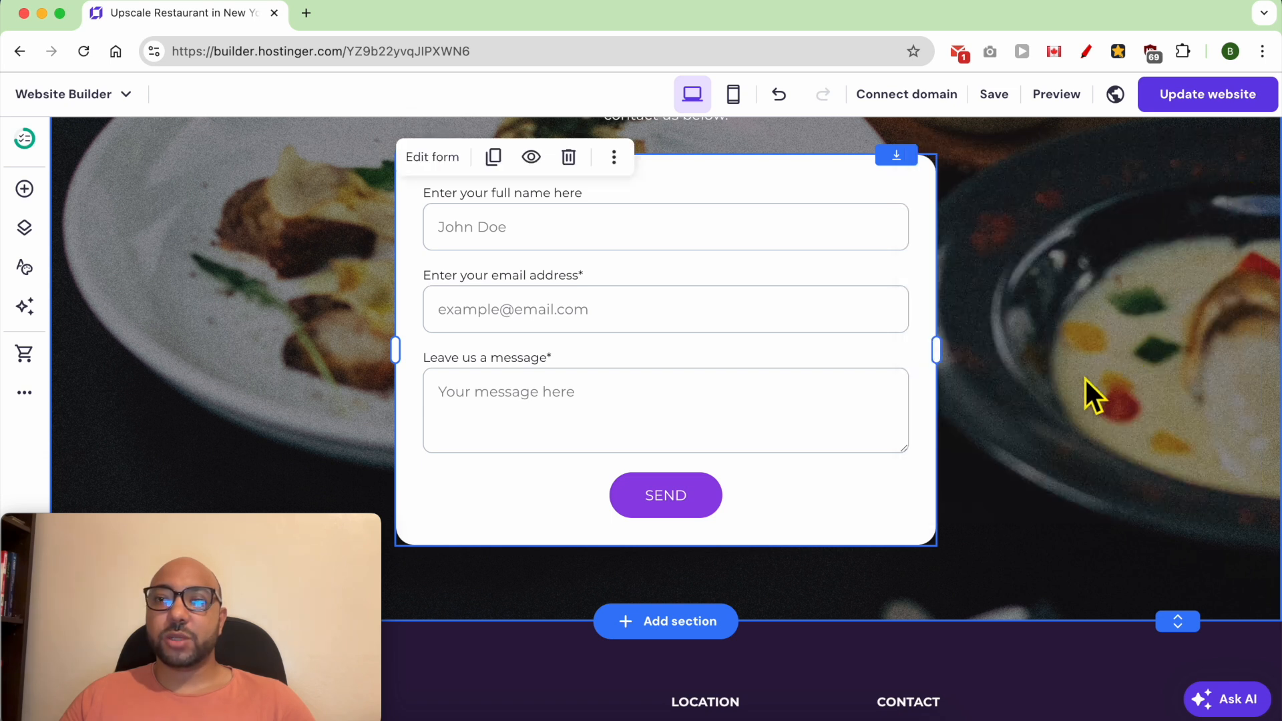
- Change the footer's Elegant heading to Gourmet Grove
scroll(724, 450, "down", 5)
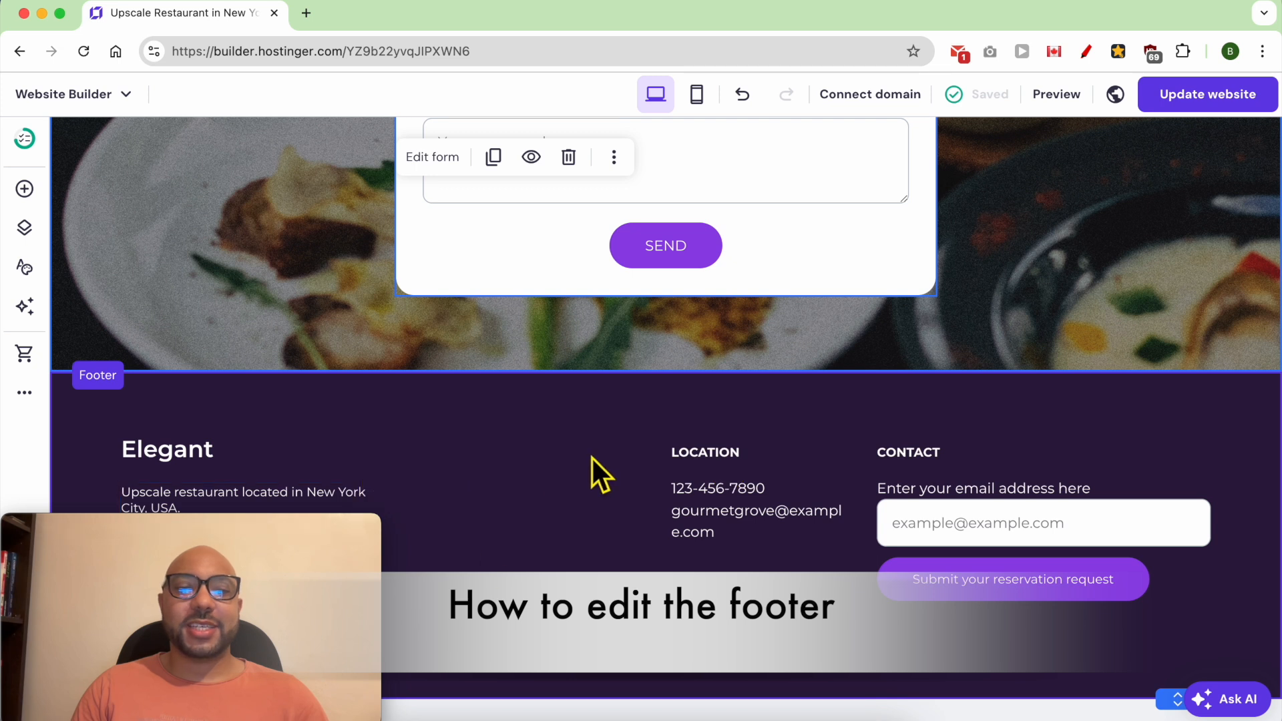
left_click_drag(234, 537, 255, 19)
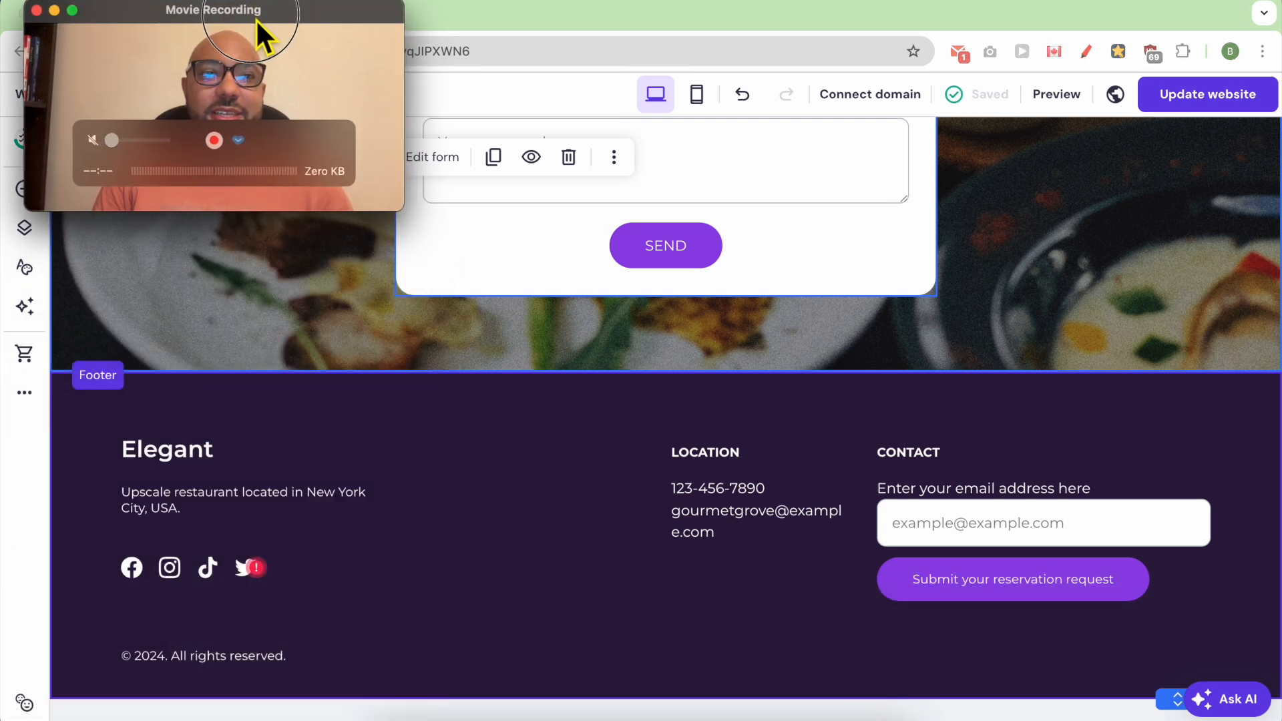
left_click(171, 448)
left_click(171, 451)
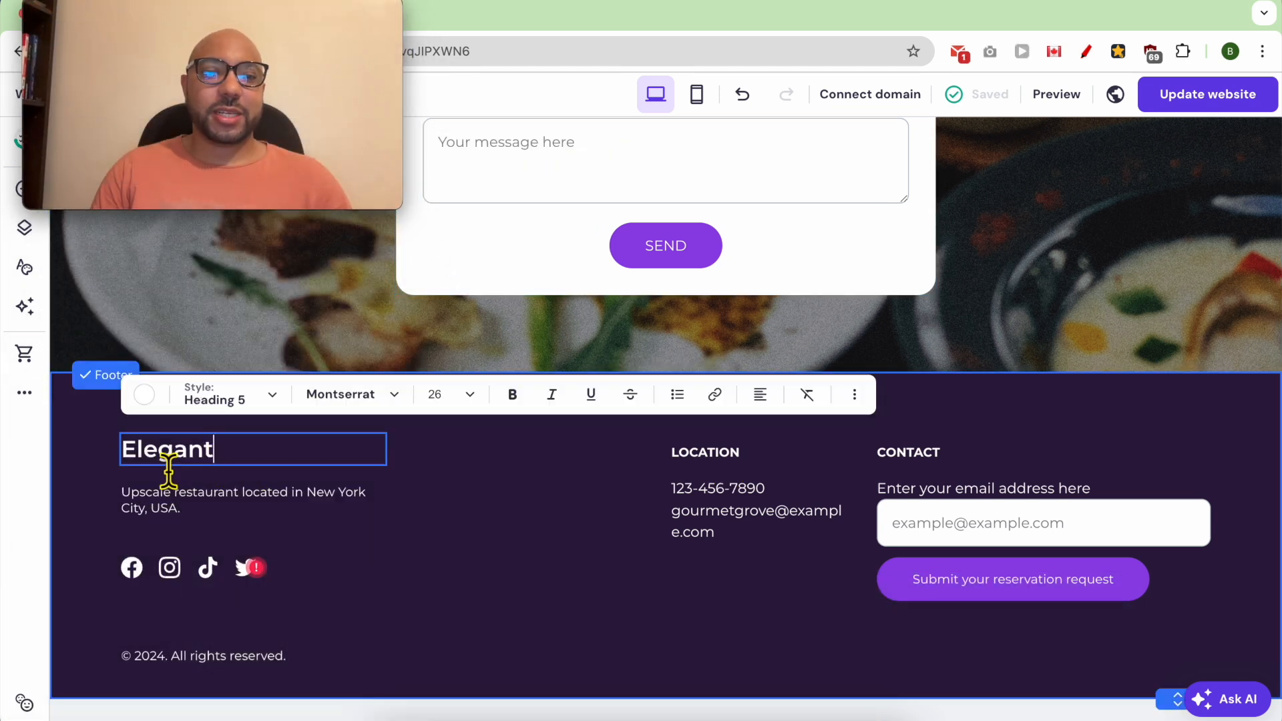
double_click(177, 457)
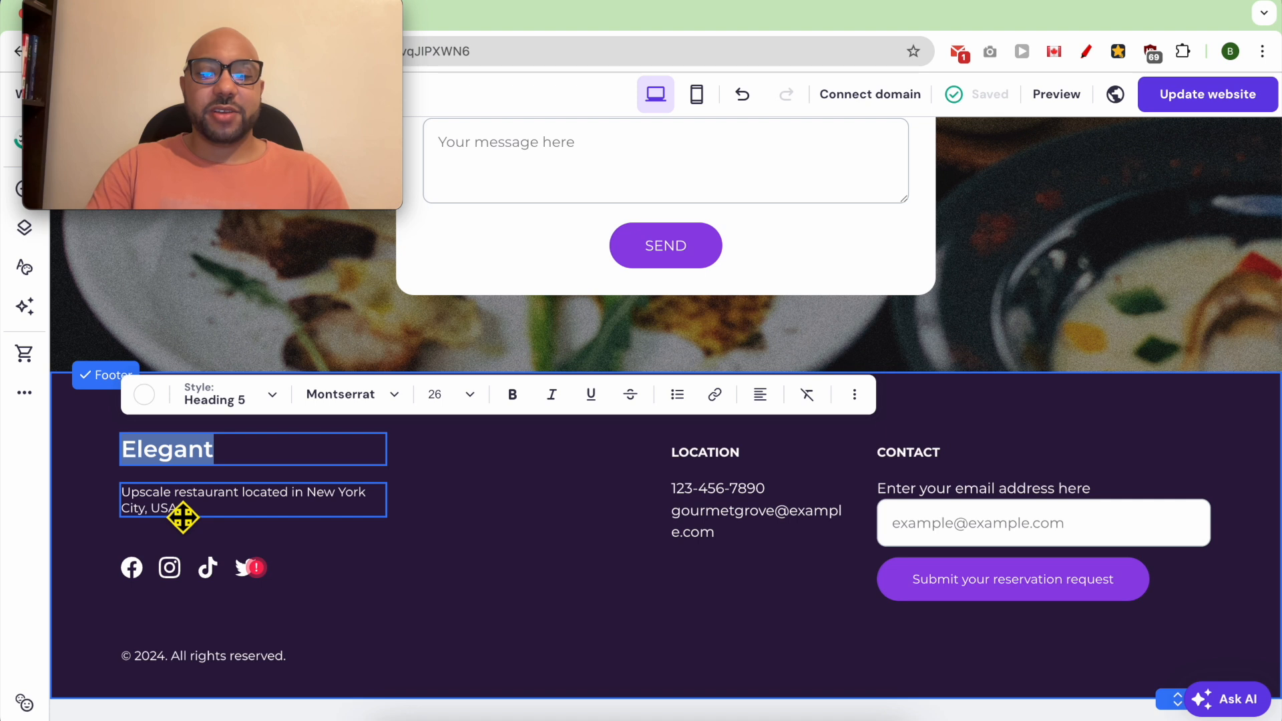
type("Gr")
key("BackSpace")
type("our")
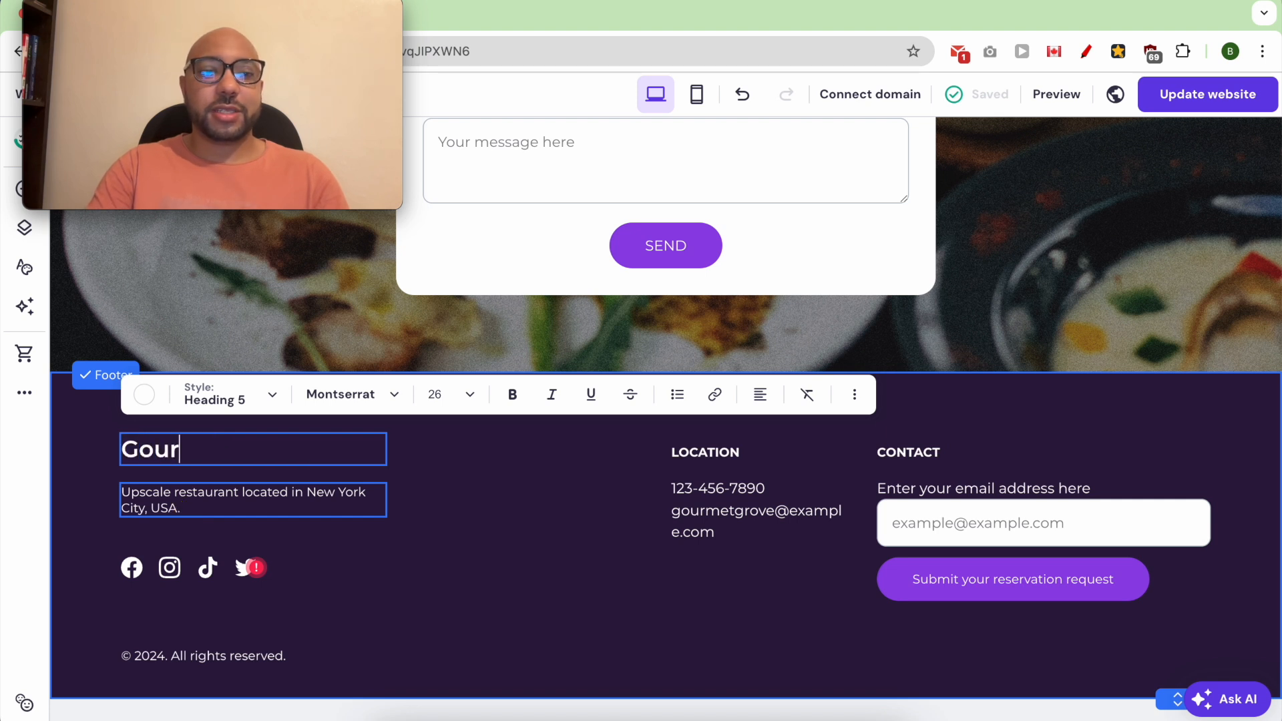
type("met Grove")
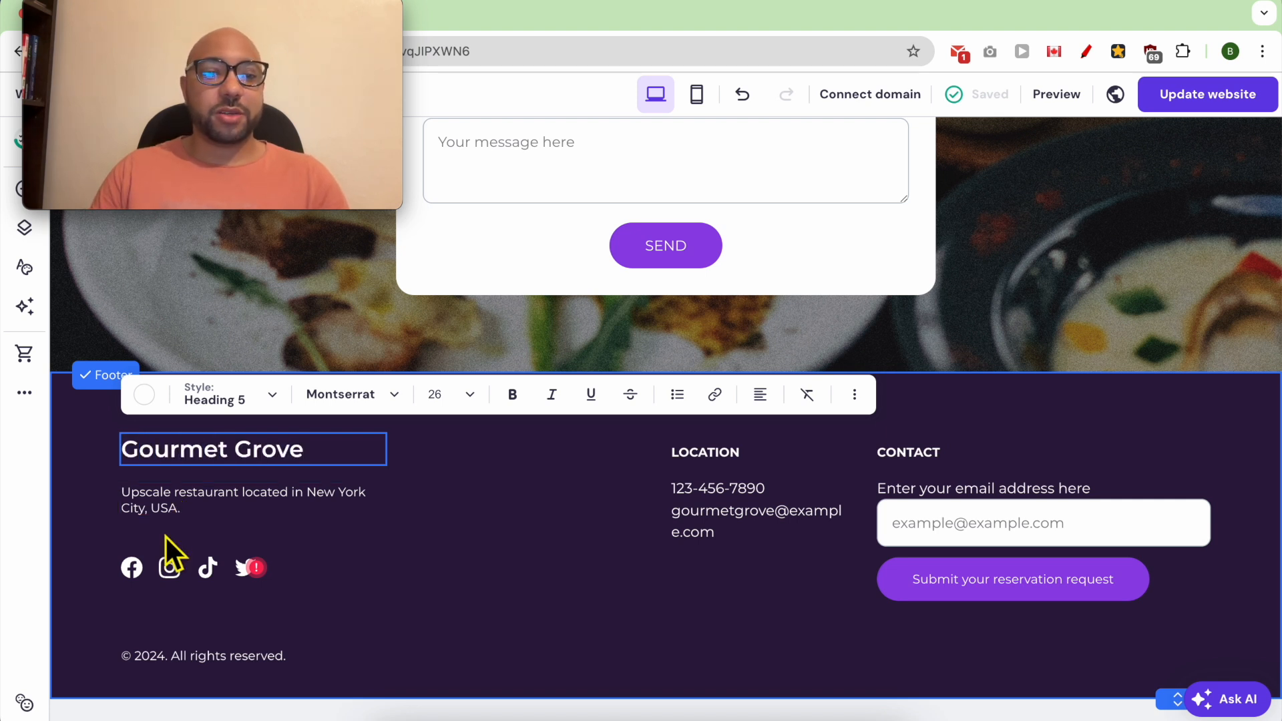
left_click(233, 510)
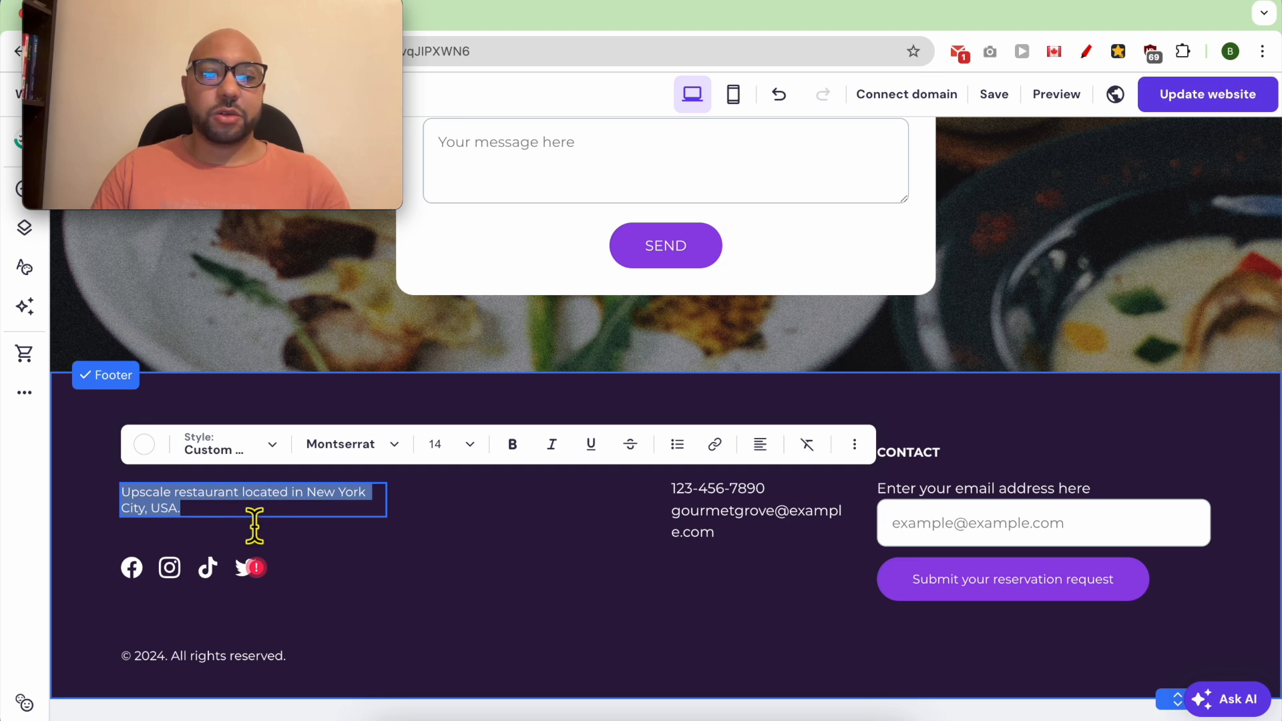
key("Escape")
- Check the links of the footer's social icons and make the icons slightly larger
left_click(171, 566)
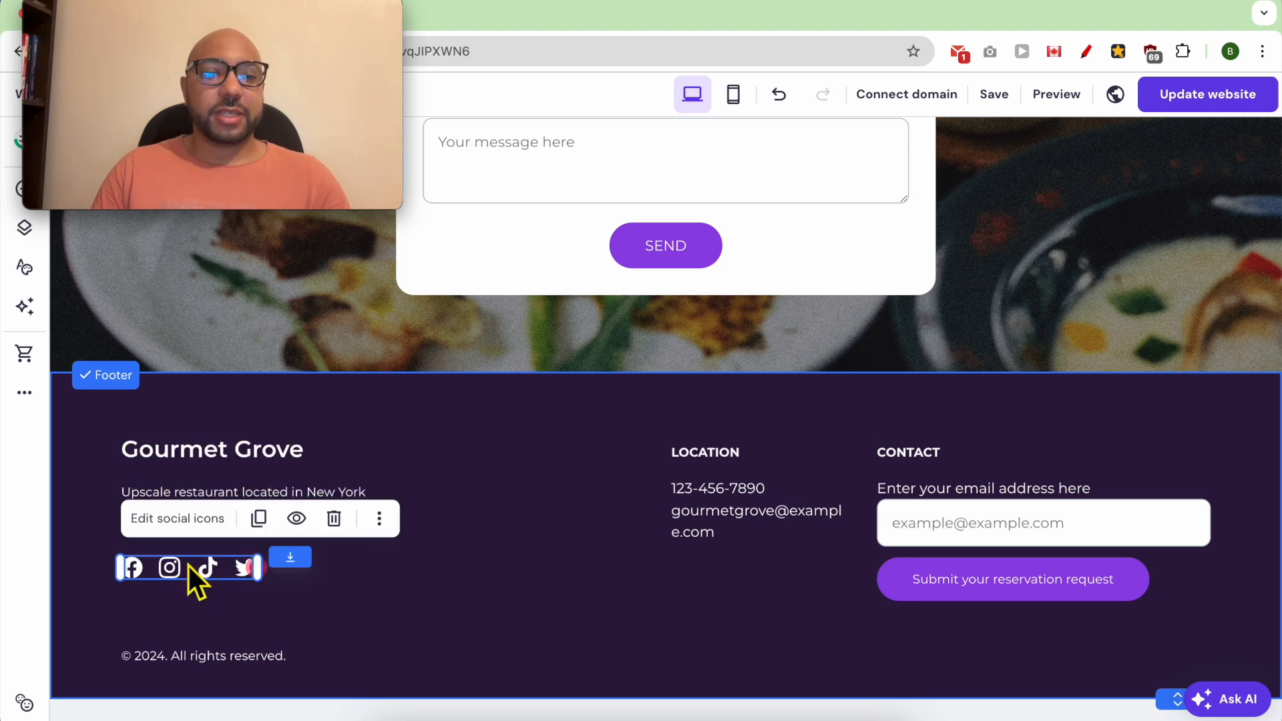
left_click(175, 519)
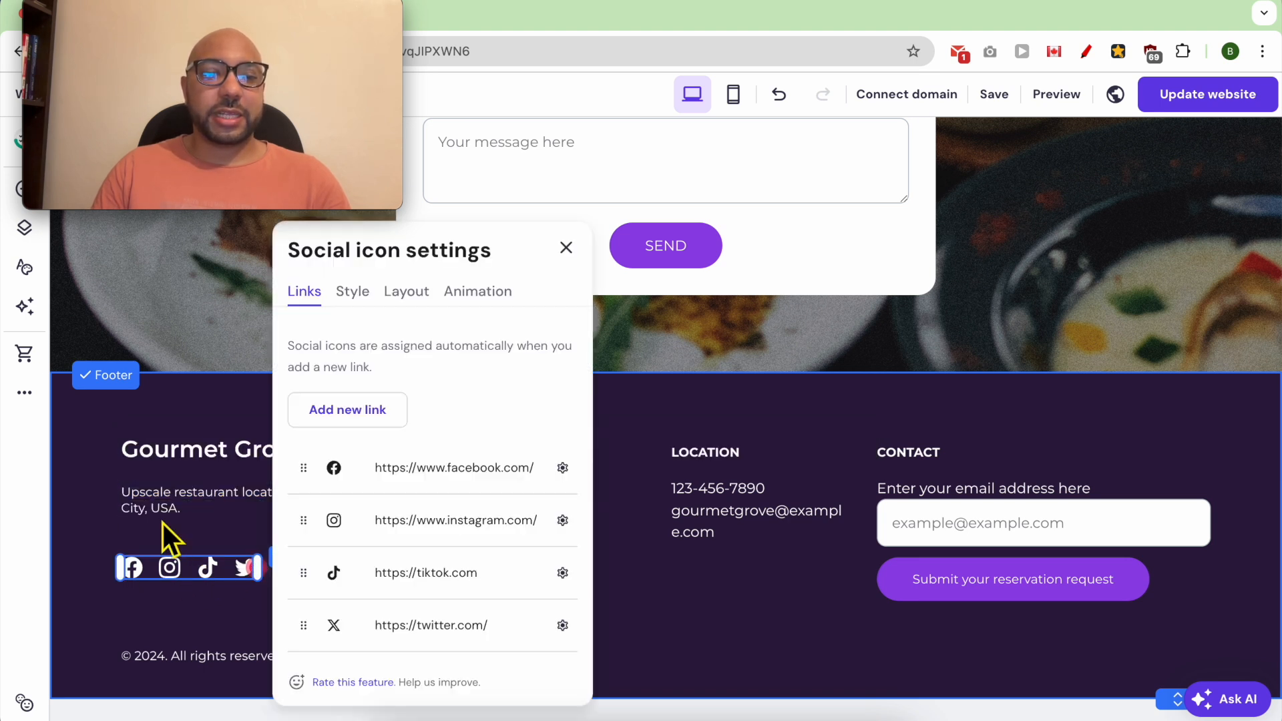
left_click(562, 468)
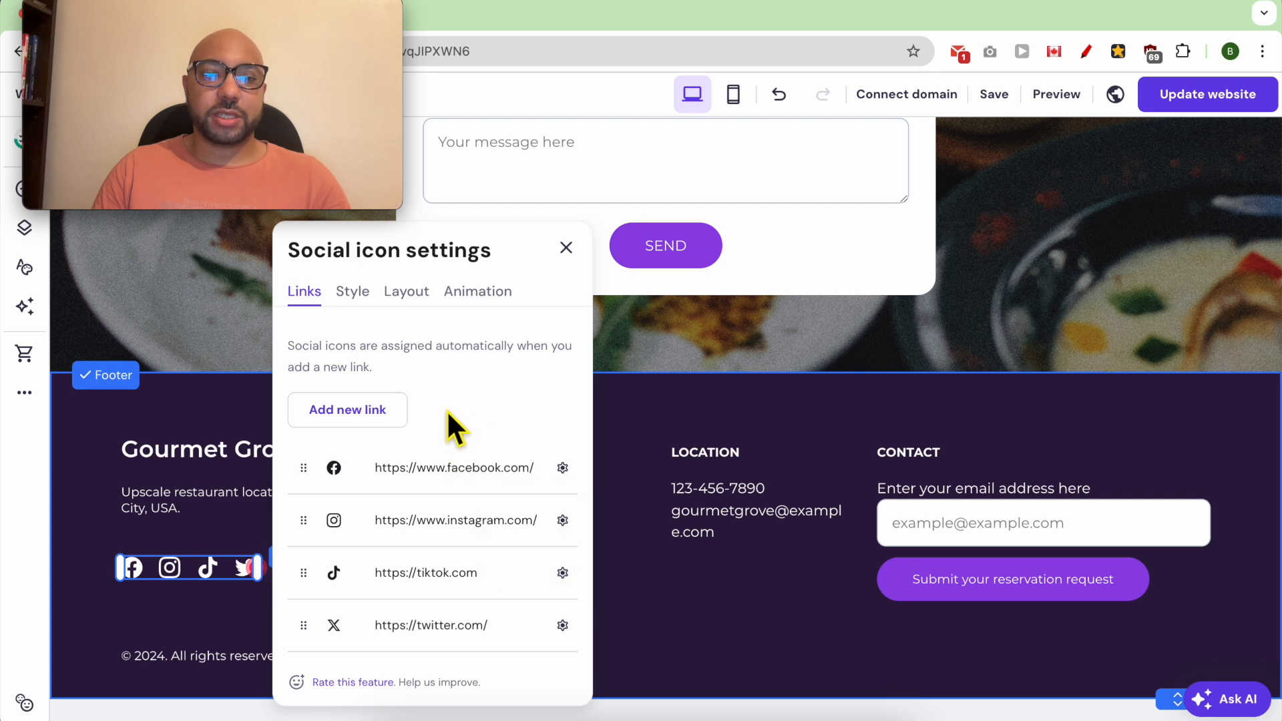
left_click(352, 291)
left_click_drag(347, 422, 364, 401)
- Try displaying the footer's social icons vertically and switch back to the horizontal layout
left_click(416, 301)
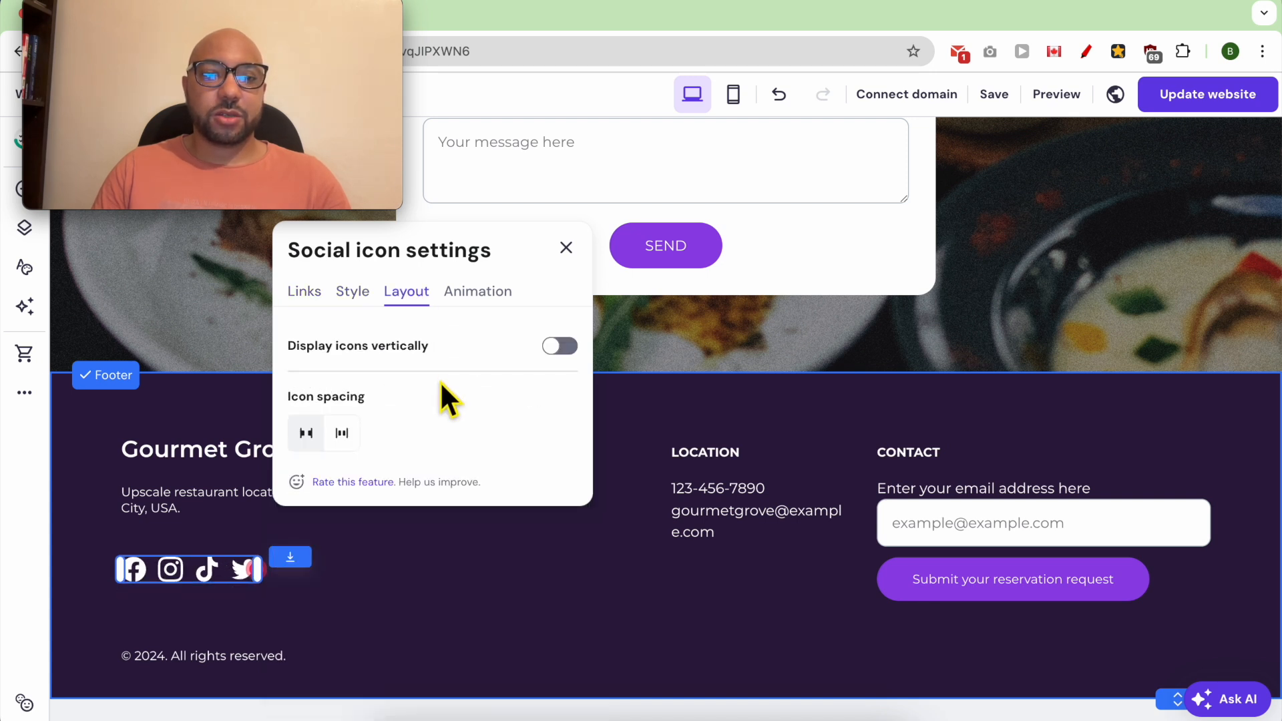
left_click(560, 346)
left_click(559, 346)
left_click(709, 479)
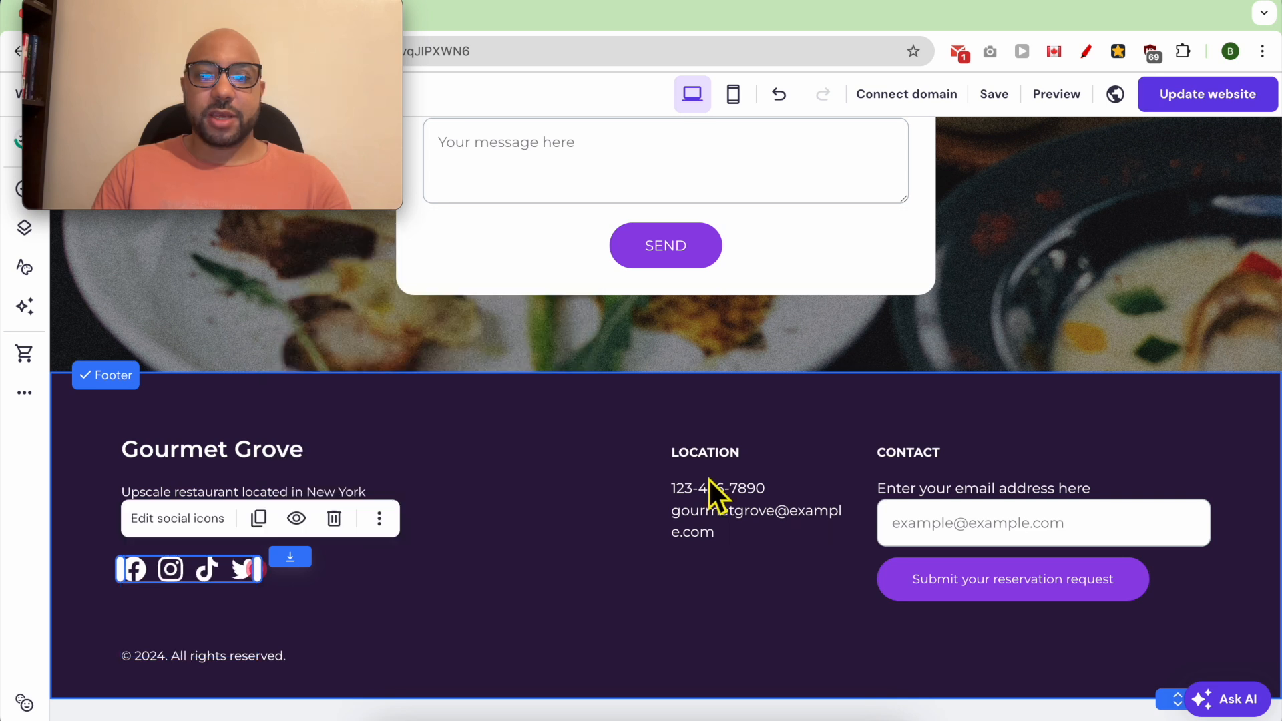
- Move the footer's LOCATION heading, phone number and email text closer to the middle of the footer
left_click(718, 491)
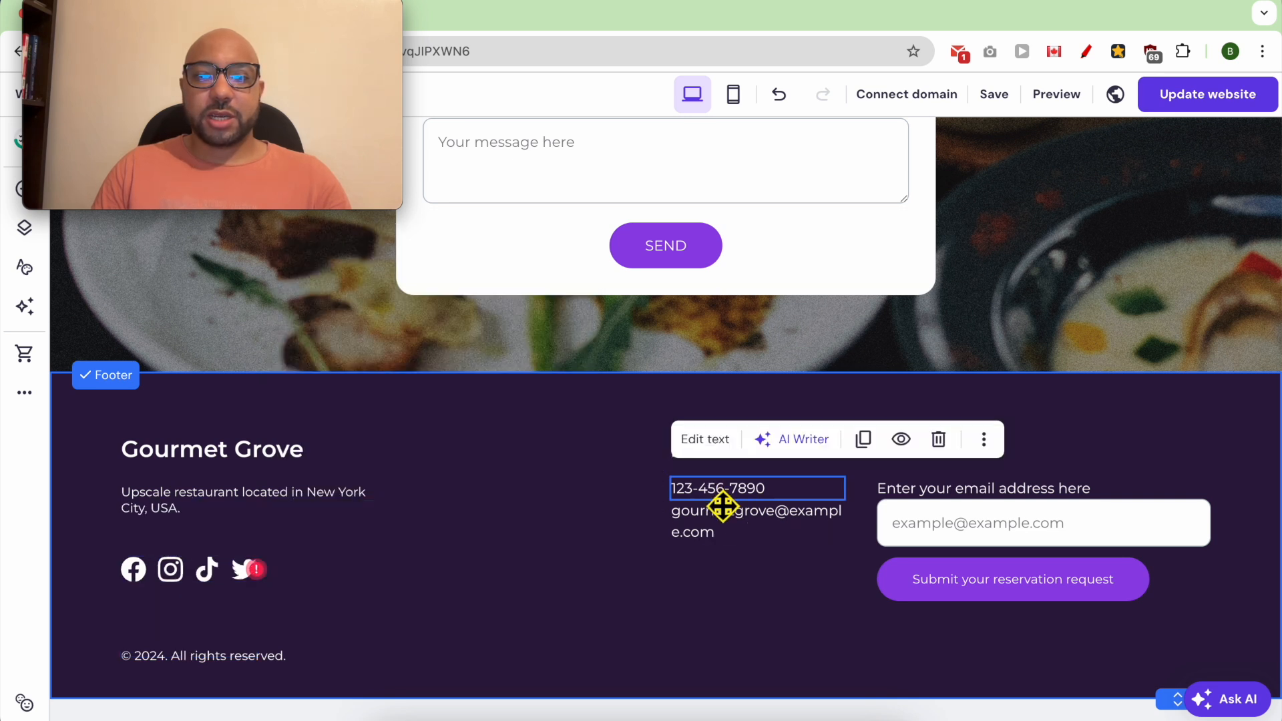
left_click(646, 534)
left_click_drag(731, 444, 628, 461)
left_click(587, 534)
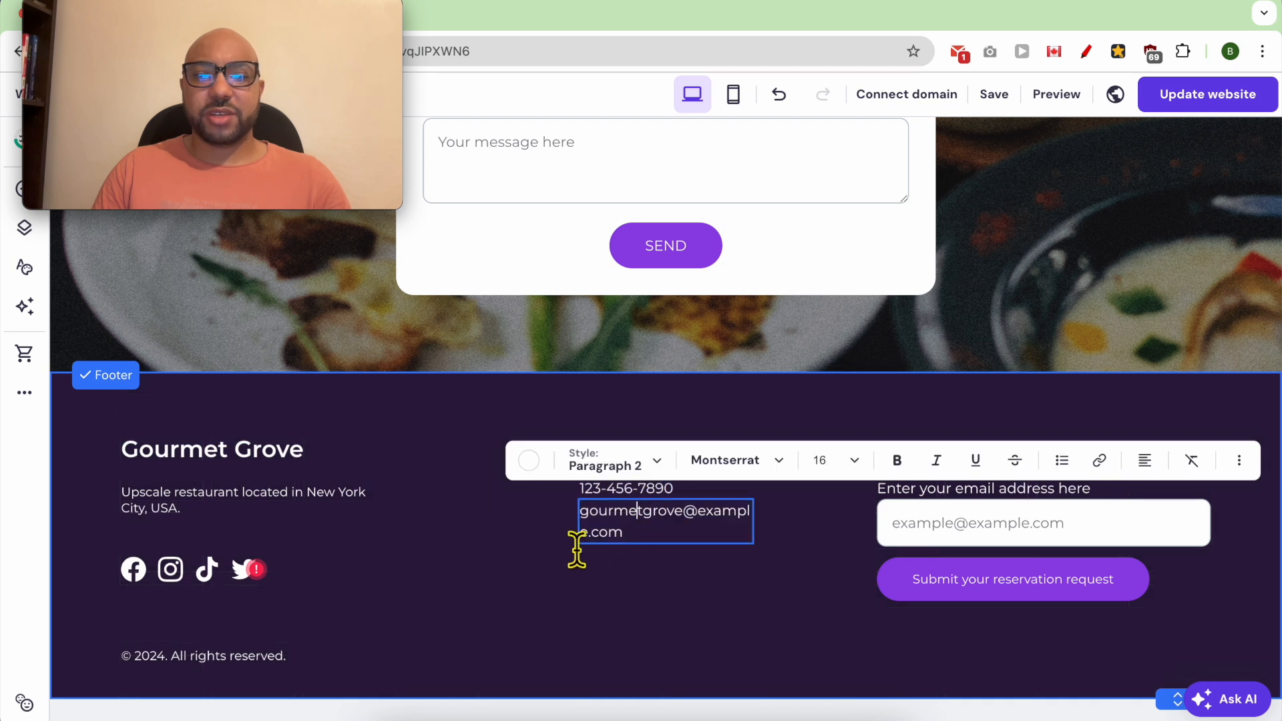
left_click(561, 529)
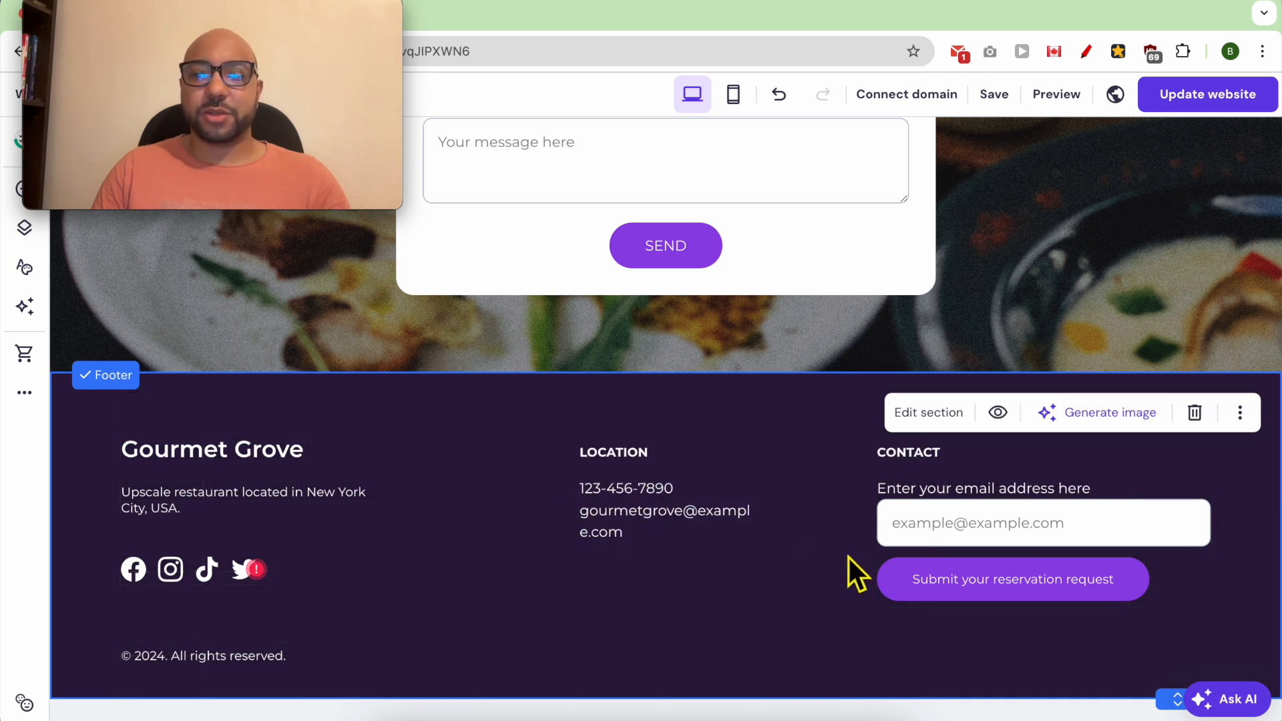
- Delete the email form from the footer and change the CONTACT heading to PRIVACY POLICY
left_click(951, 523)
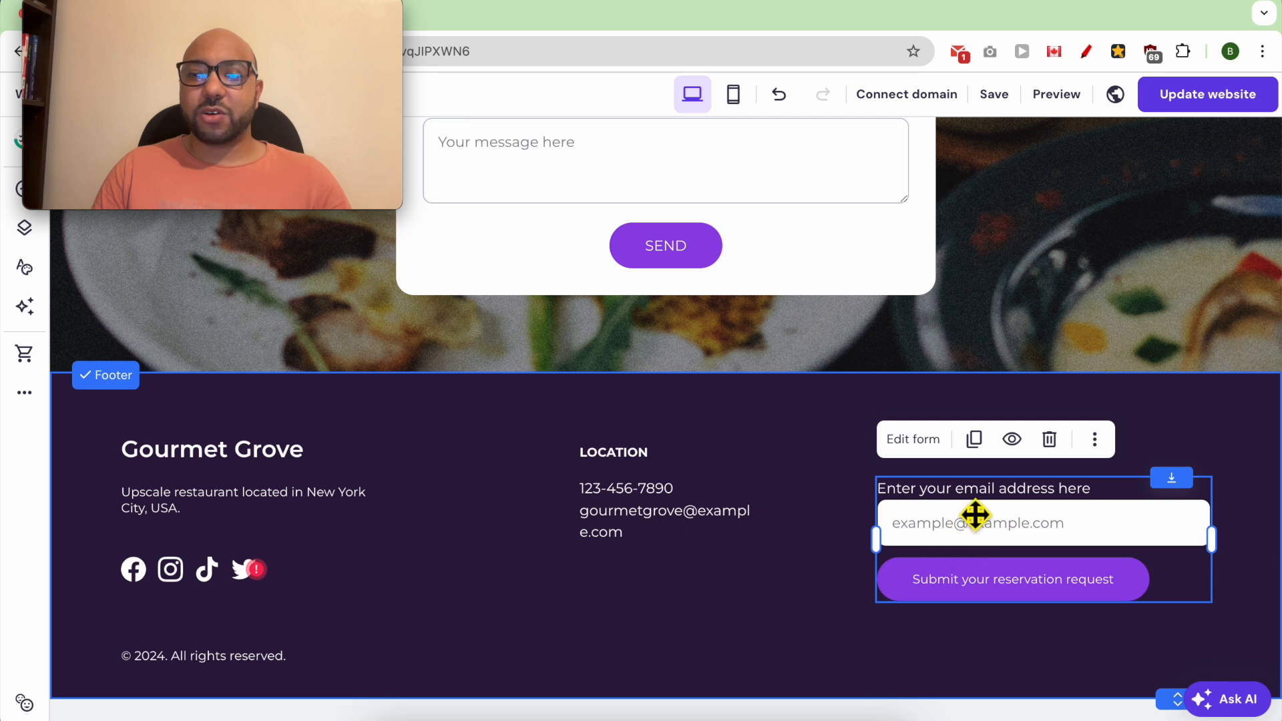
left_click(1049, 439)
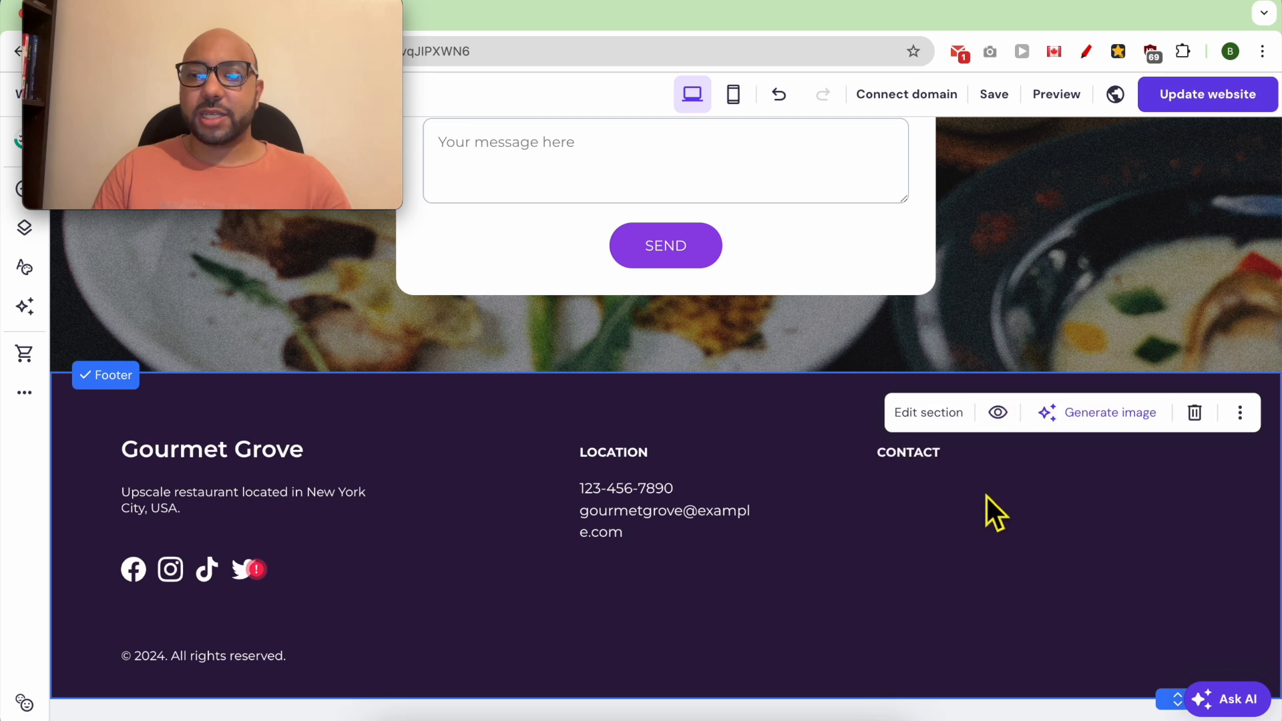
left_click(941, 472)
double_click(938, 471)
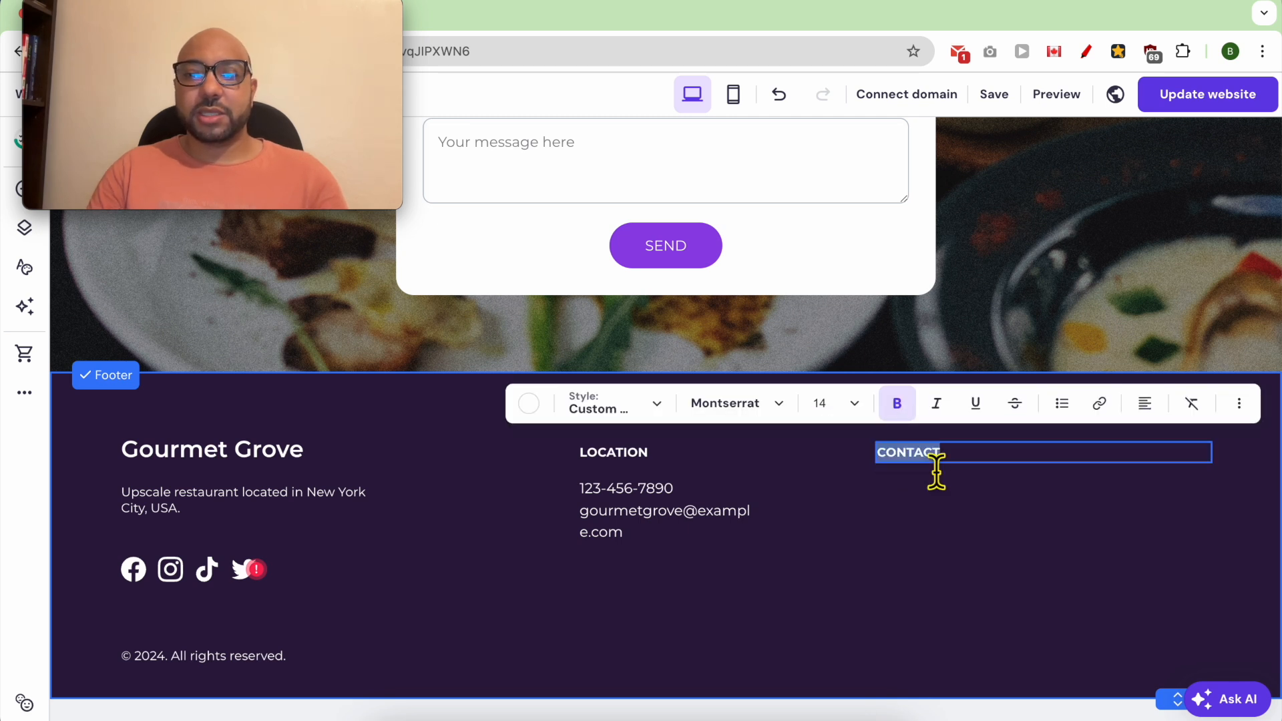
type("T")
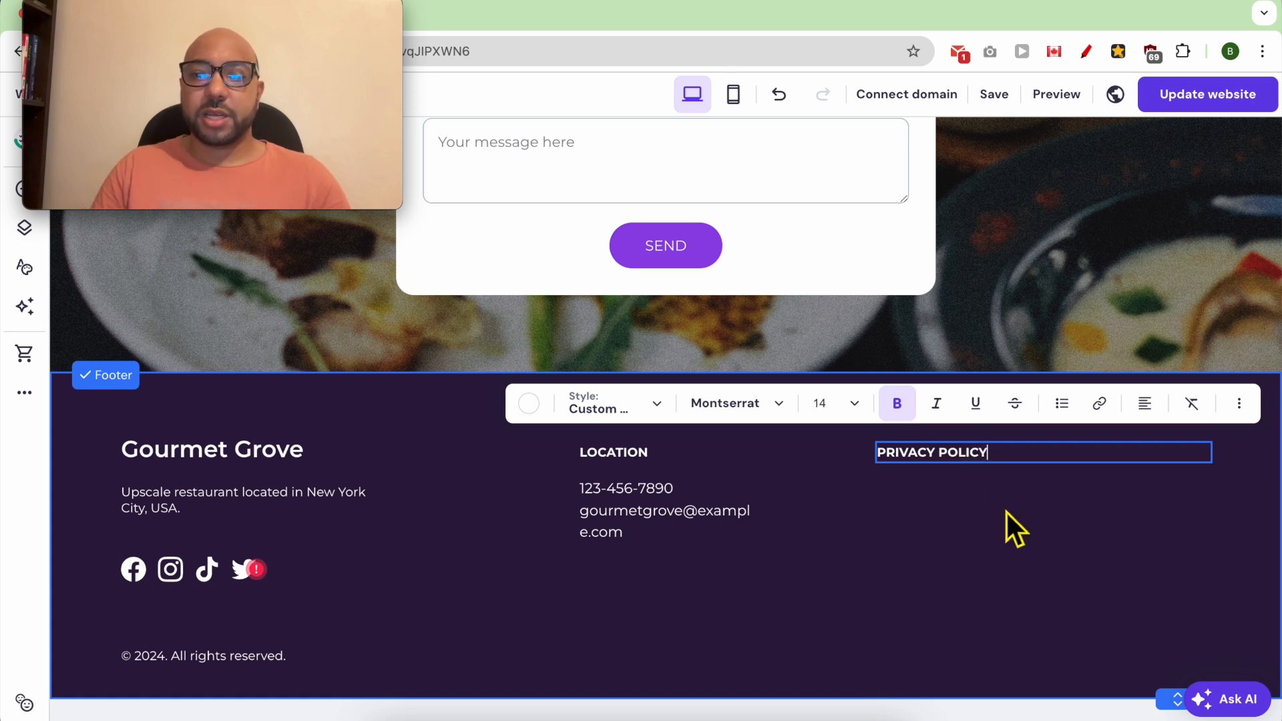
key("Escape")
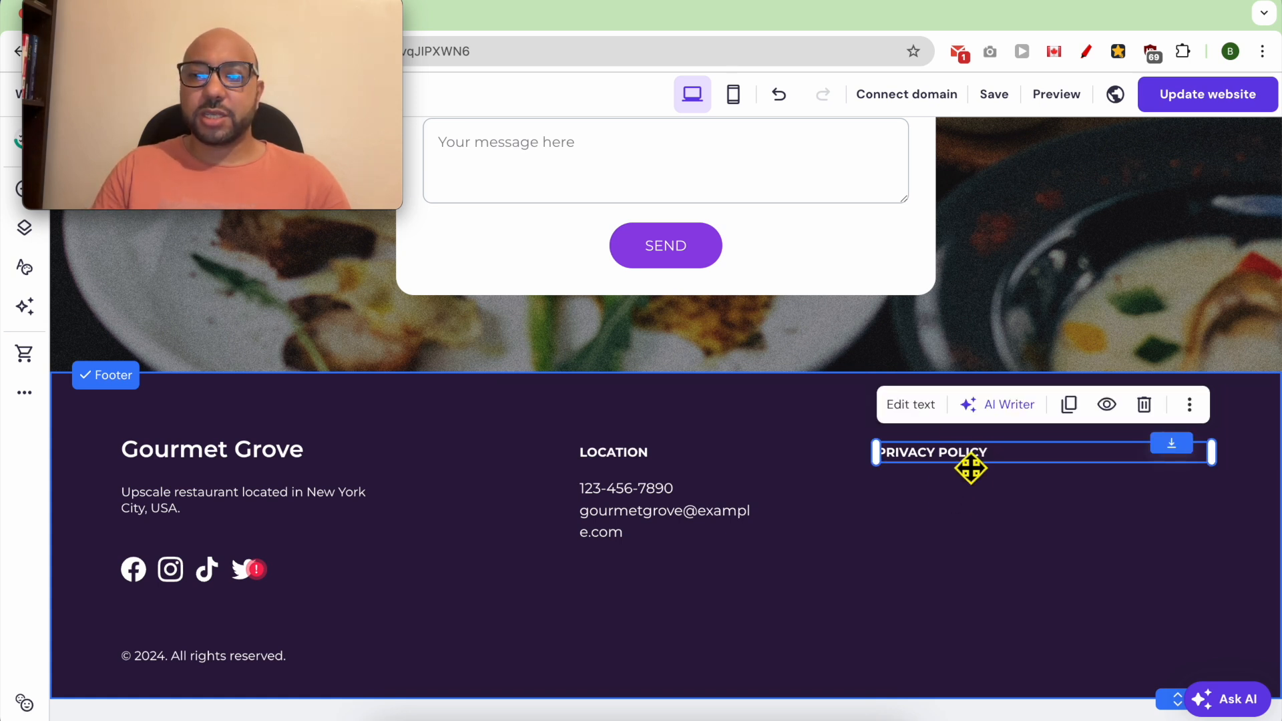
- Duplicate the PRIVACY POLICY text in the footer and change the copy to TERMS AND CONDITIONS
left_click(1069, 404)
left_click(976, 471)
left_click_drag(989, 486, 968, 494)
double_click(963, 492)
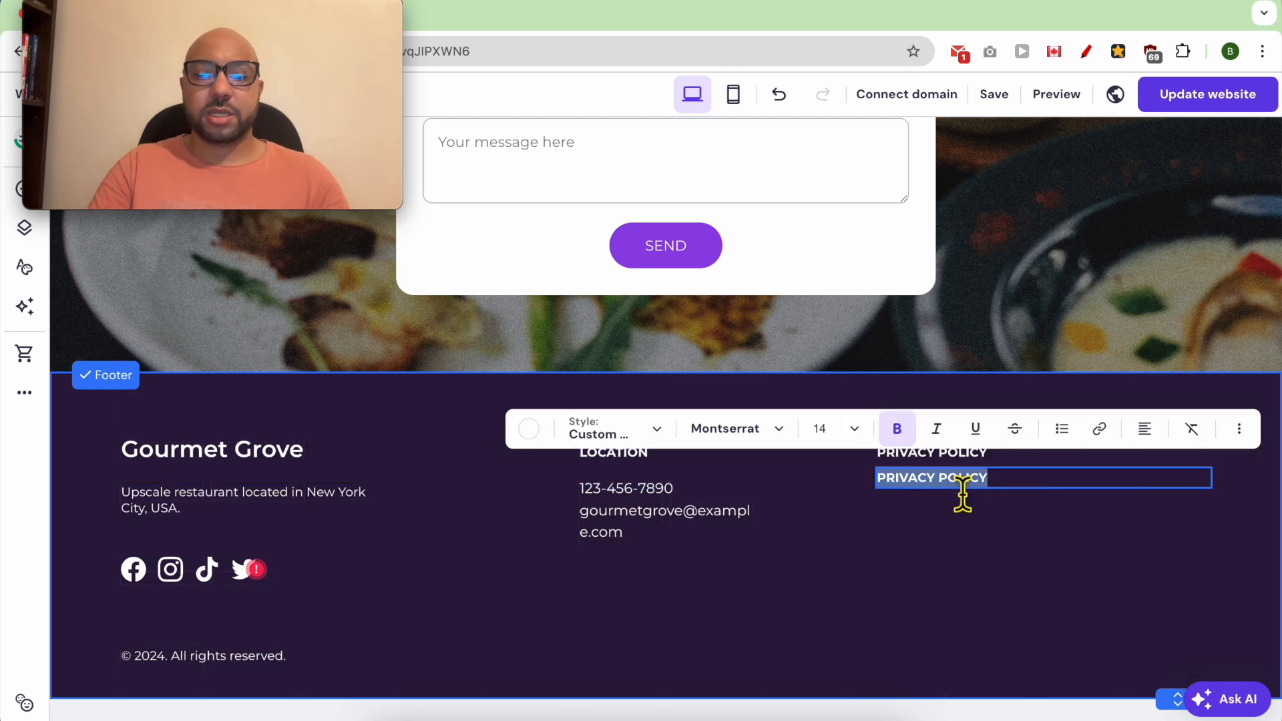
type("TERMS AND CONDITIONS")
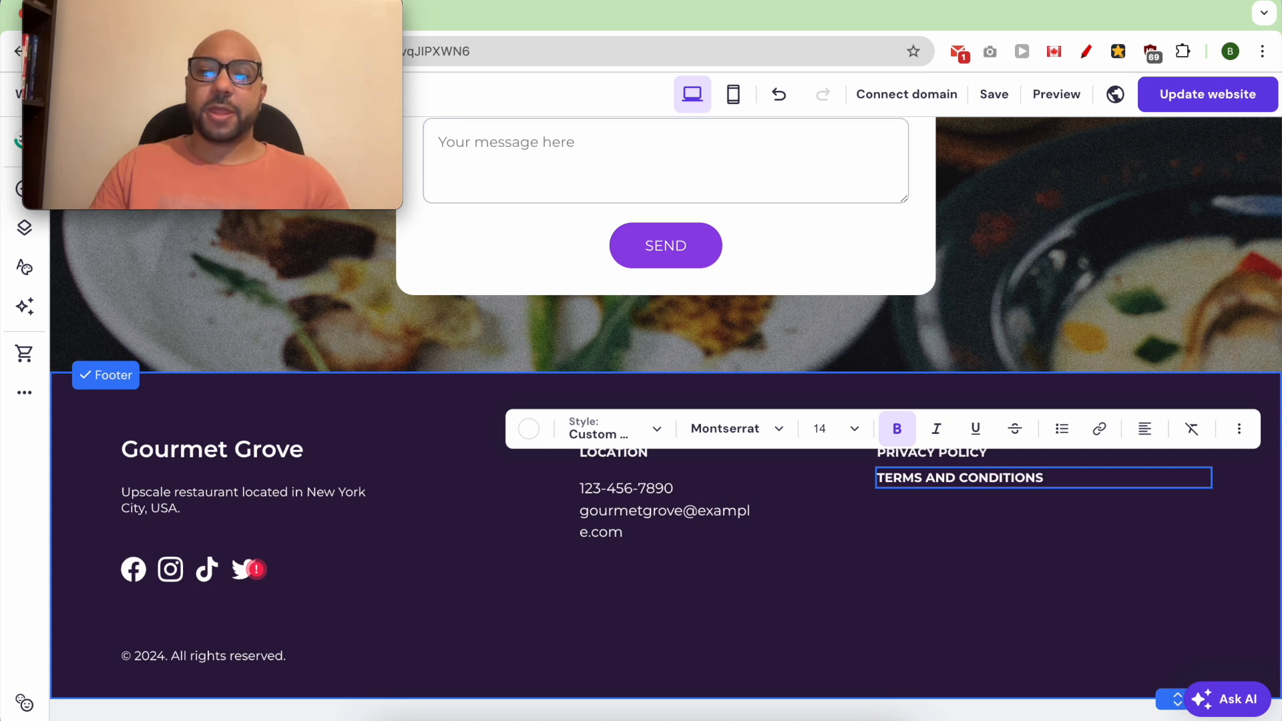
left_click(928, 507)
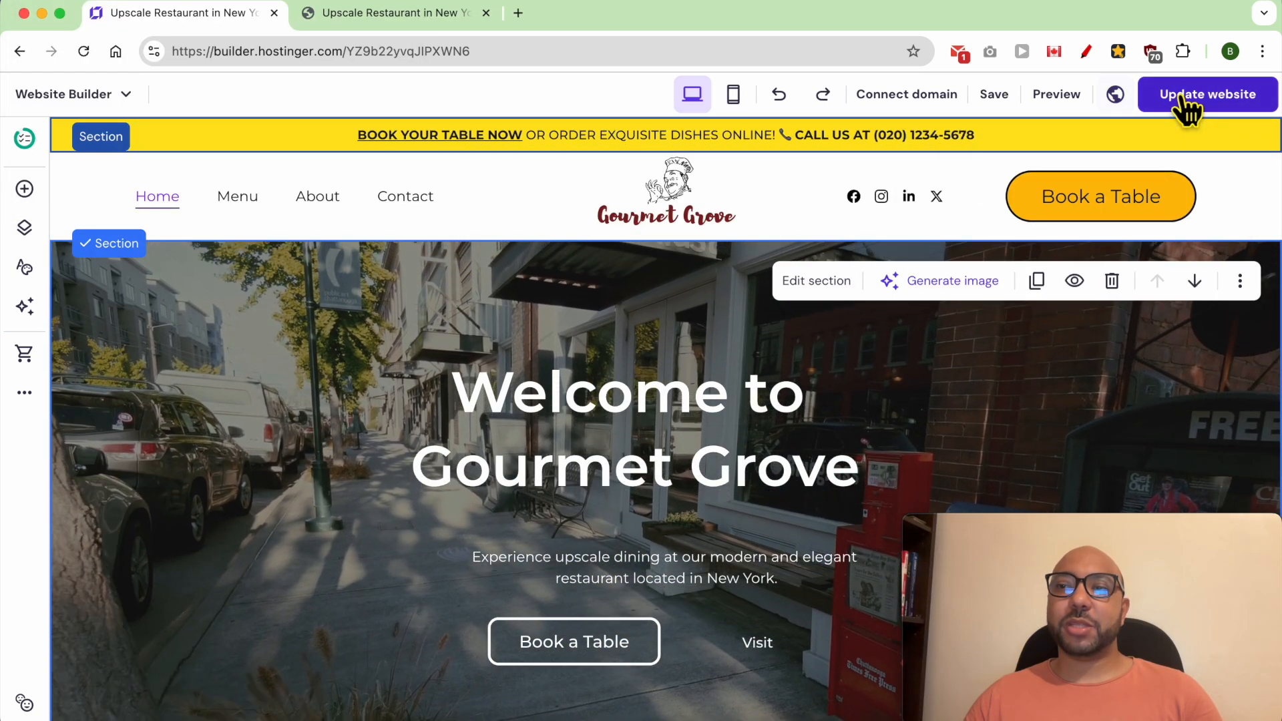
- Publish the website changes and open the live site
left_click(1182, 99)
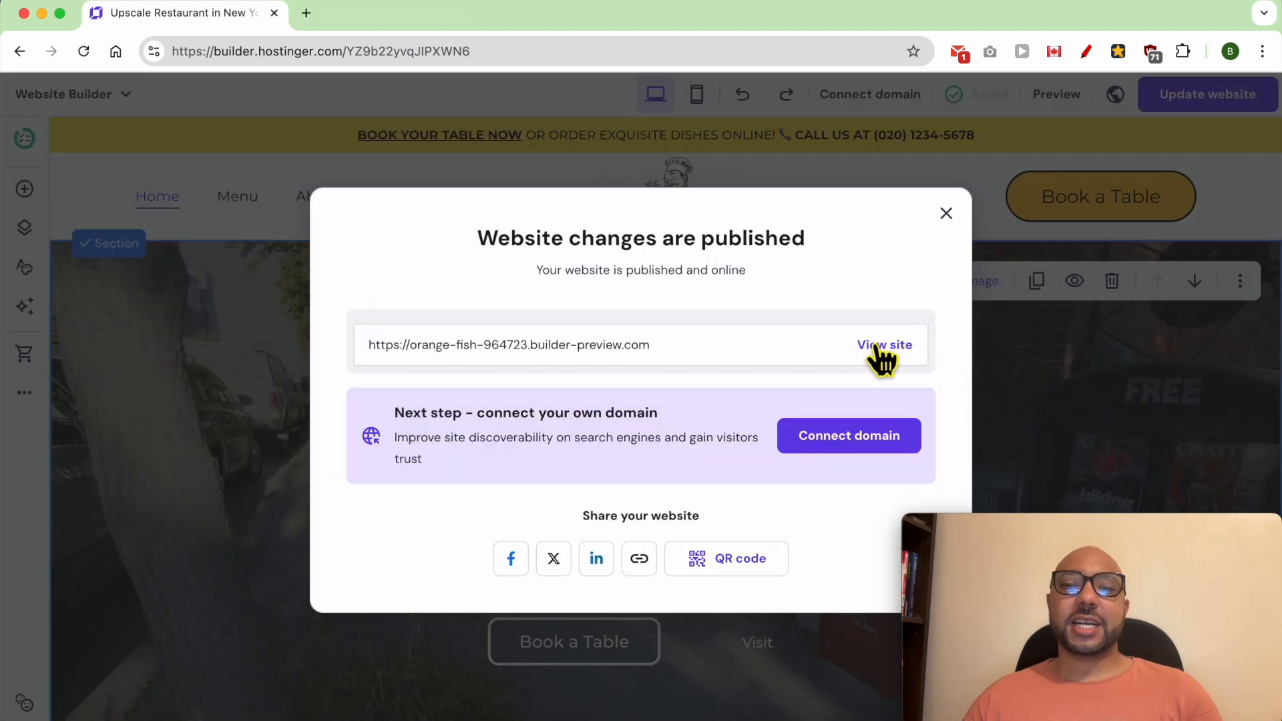
left_click(871, 346)
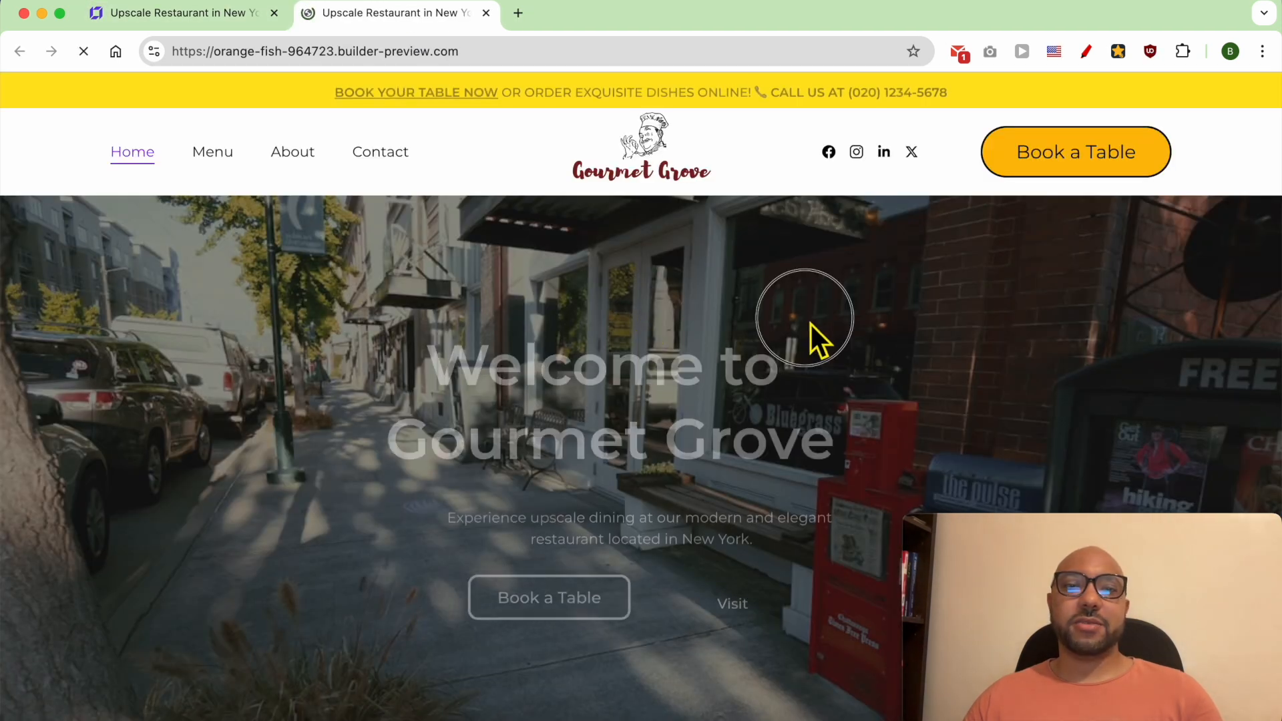
- Examine the published home page from the hero through the menu, gallery, testimonials, Instagram feed and contact form
scroll(883, 382, "down", 10)
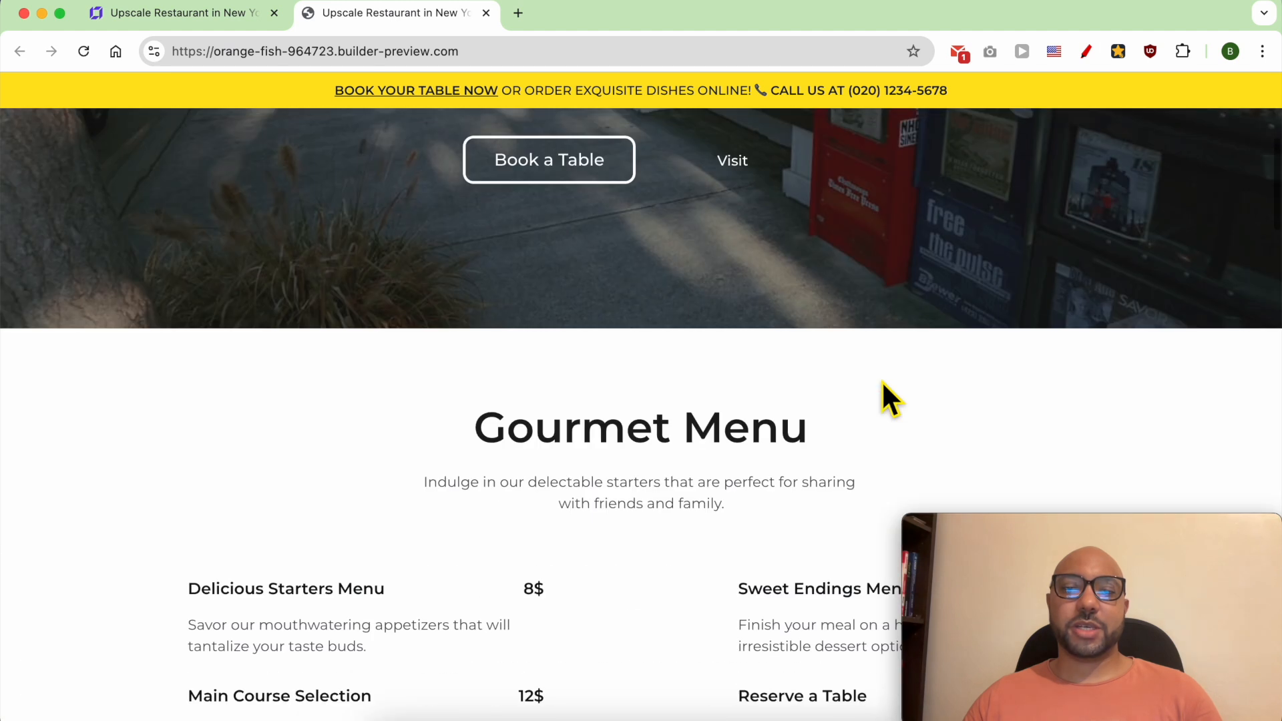
scroll(883, 382, "down", 5)
scroll(868, 377, "up", 1)
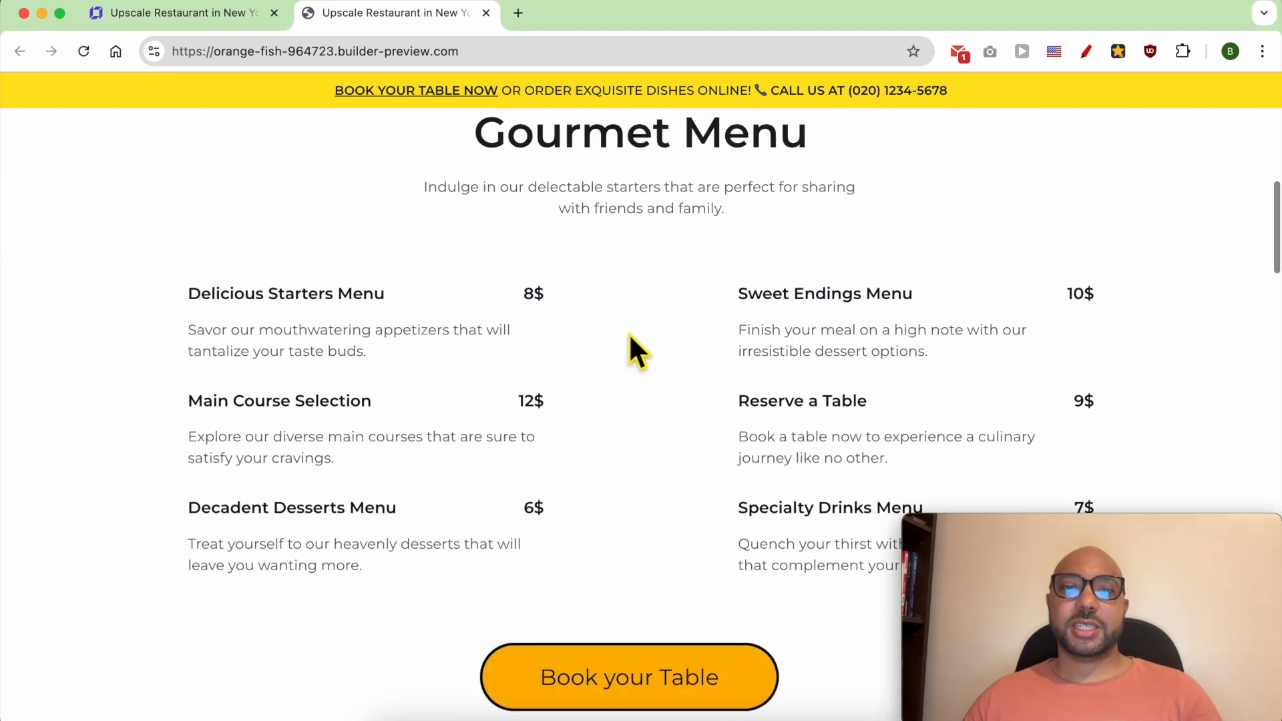
scroll(696, 386, "down", 10)
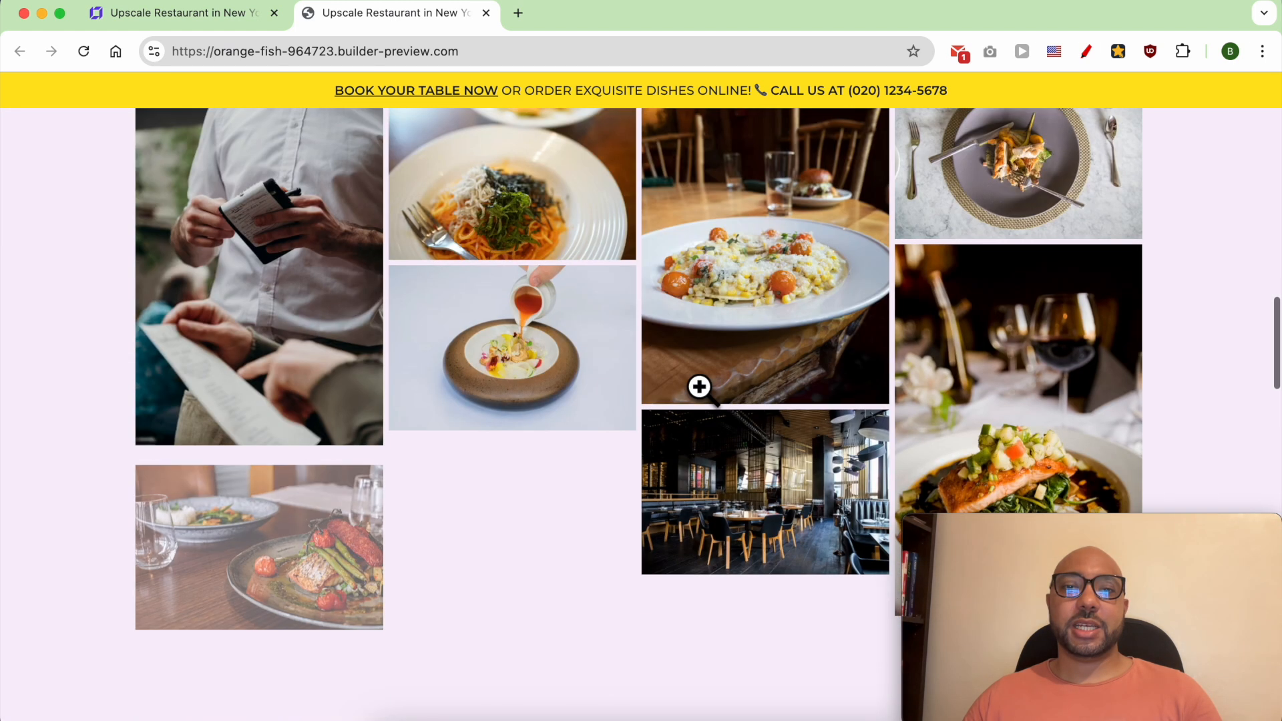
scroll(699, 387, "up", 2)
scroll(699, 387, "down", 9)
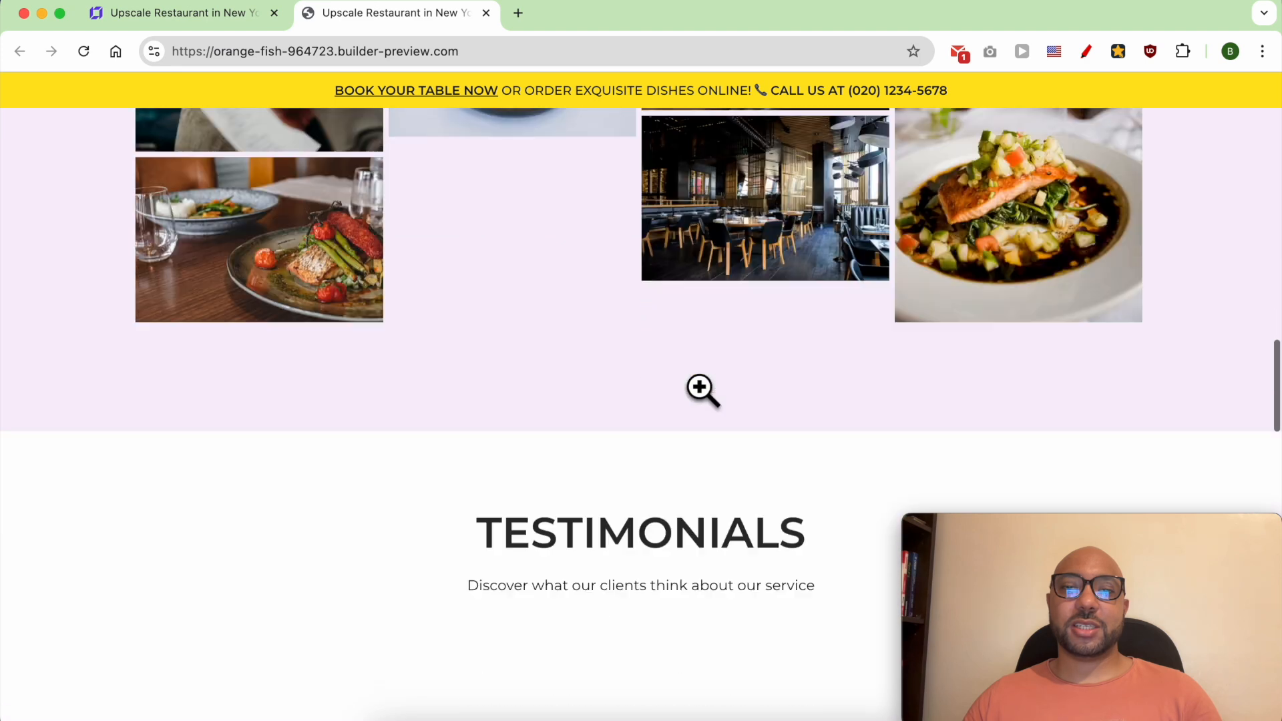
scroll(699, 387, "down", 5)
scroll(695, 386, "up", 3)
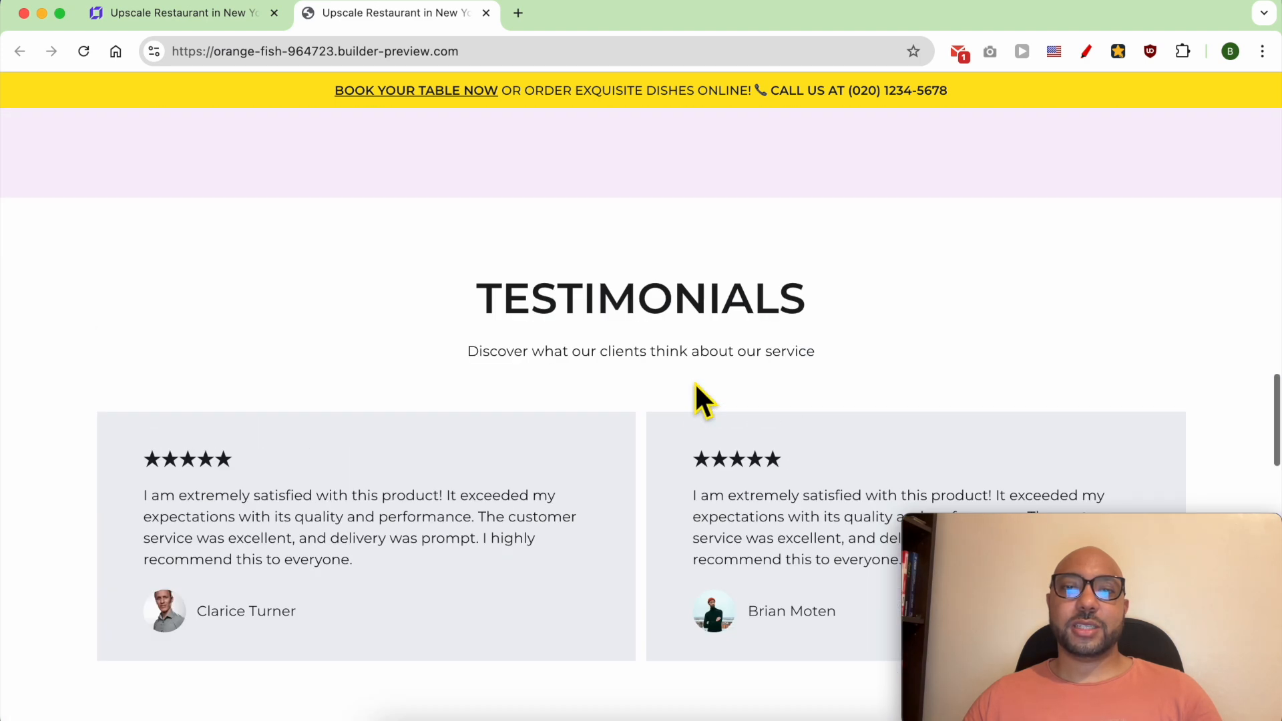
scroll(696, 386, "down", 8)
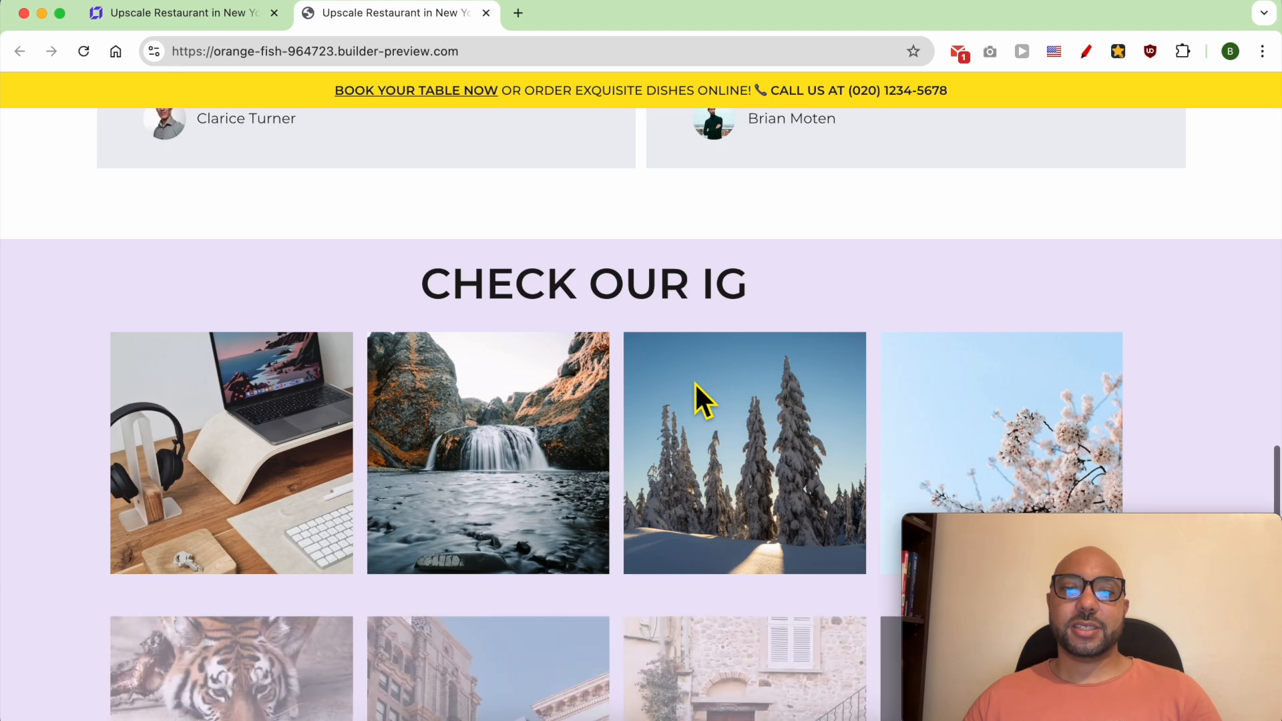
scroll(694, 382, "up", 1)
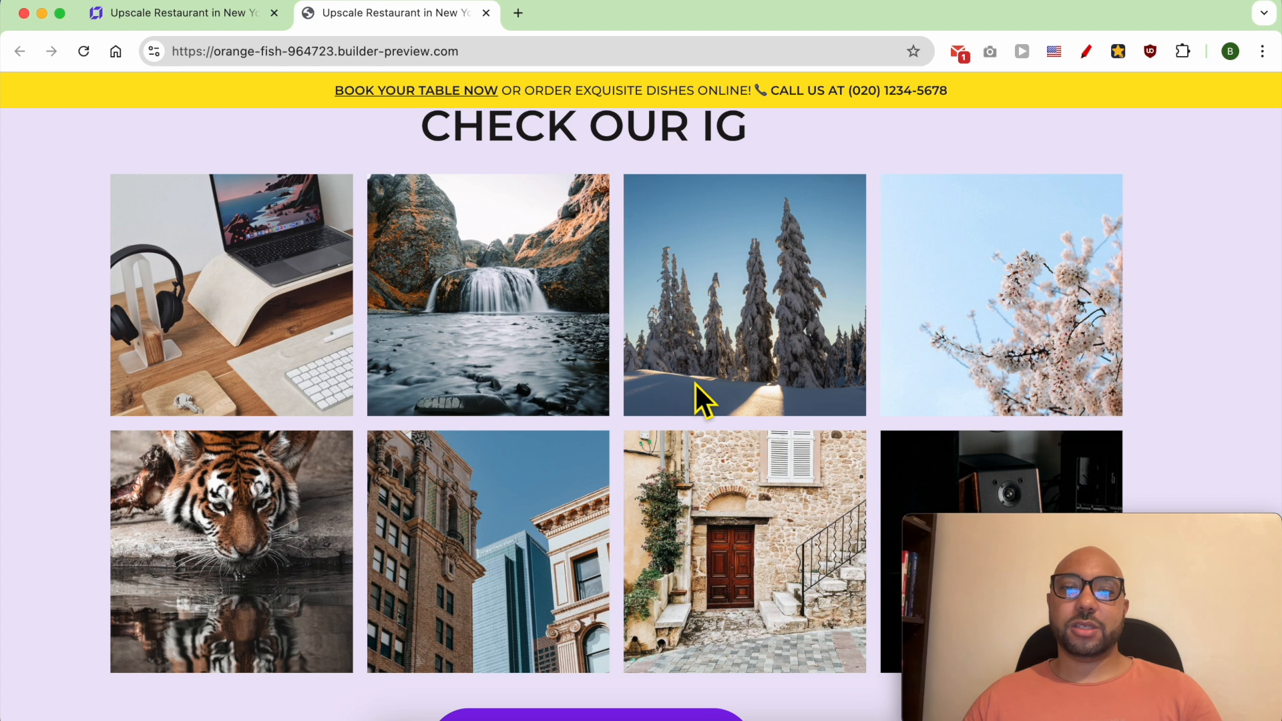
scroll(601, 467, "down", 7)
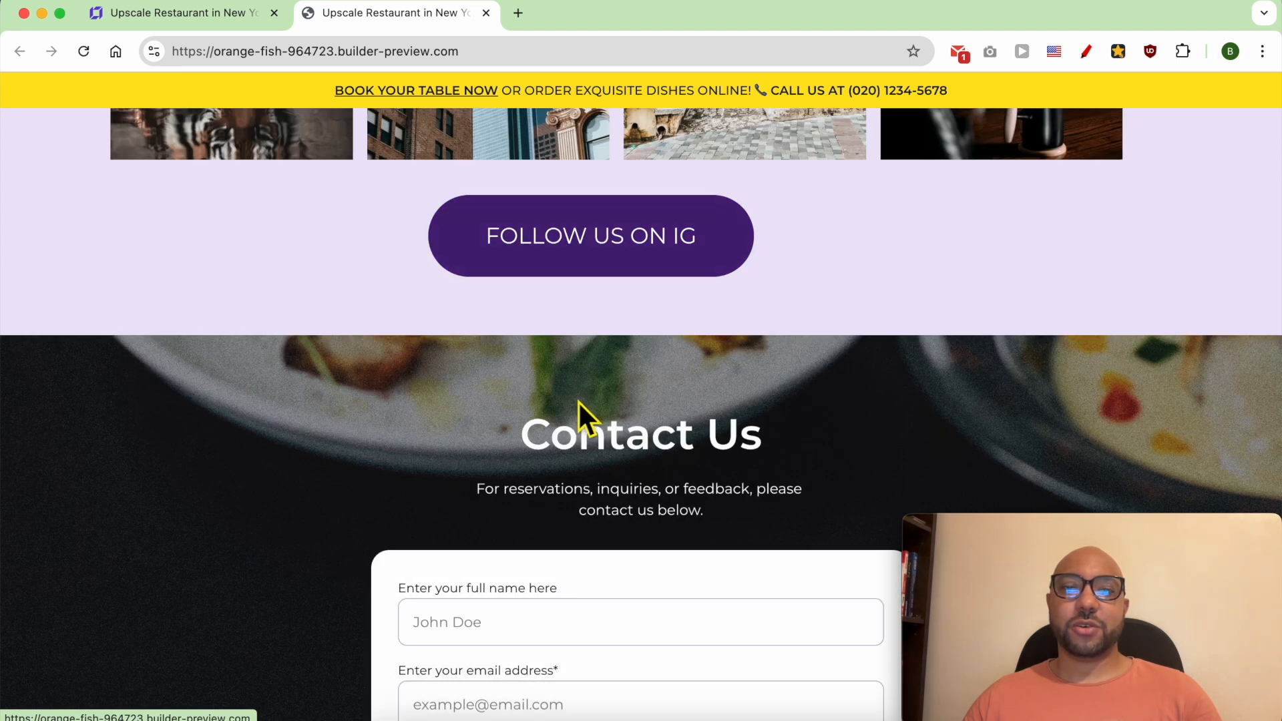
scroll(571, 382, "down", 4)
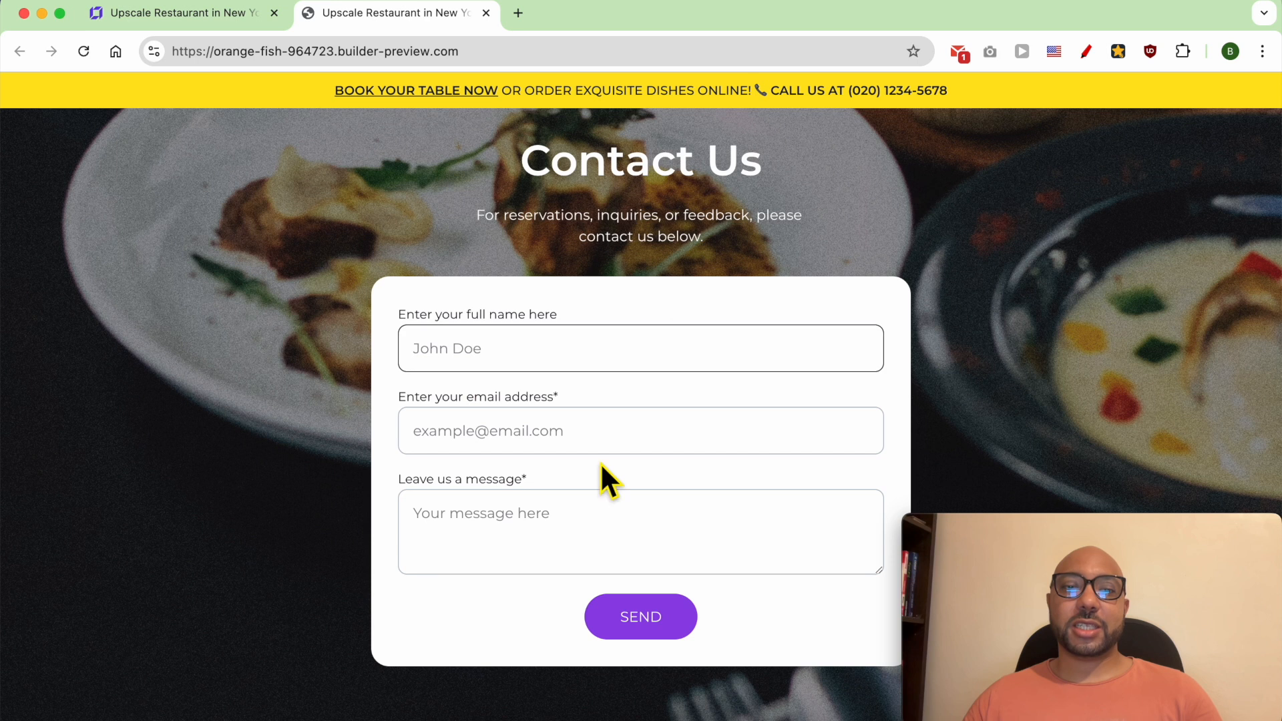
scroll(665, 461, "down", 5)
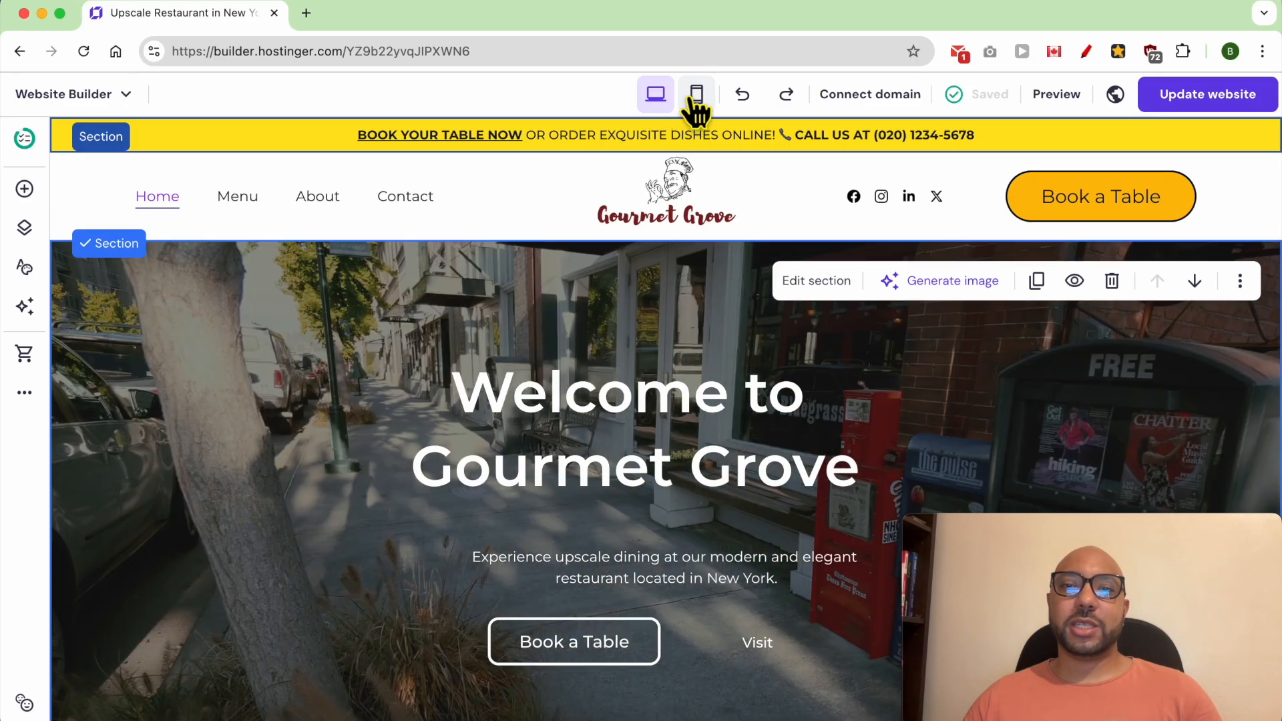
- Switch the editor to the mobile layout and shorten the hero section so it ends just below the Visit link
left_click(695, 97)
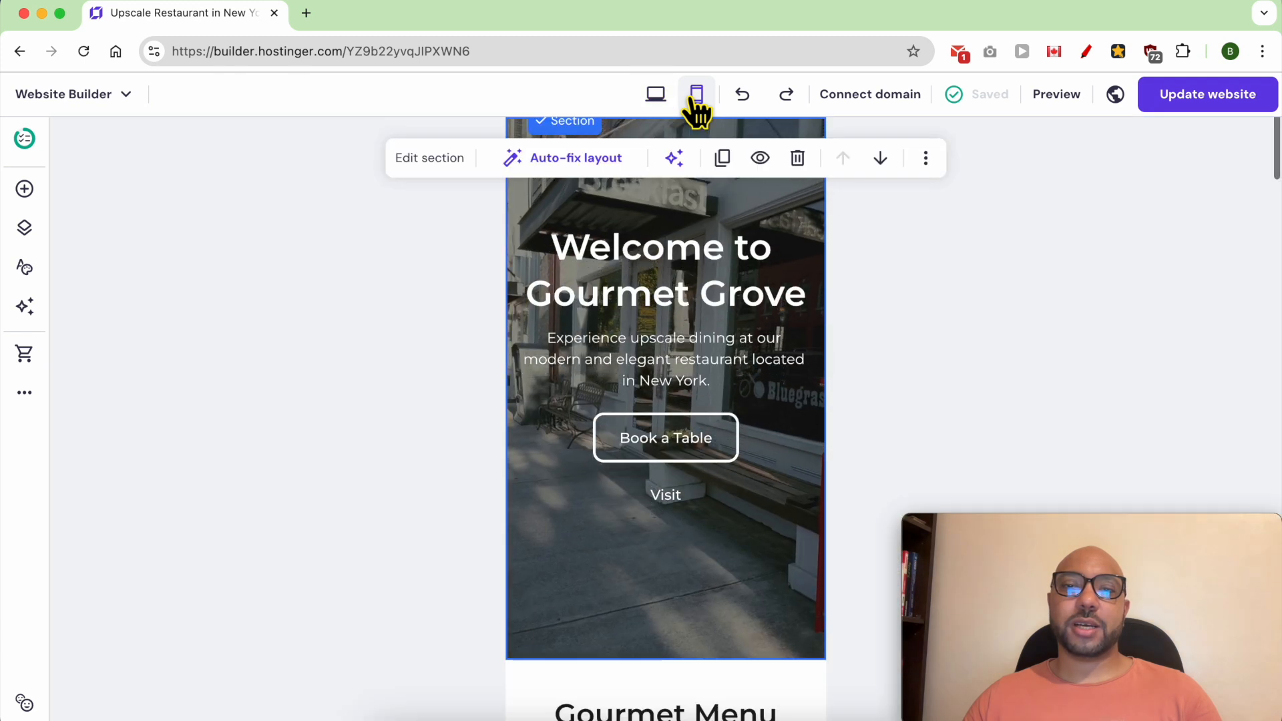
scroll(721, 357, "up", 3)
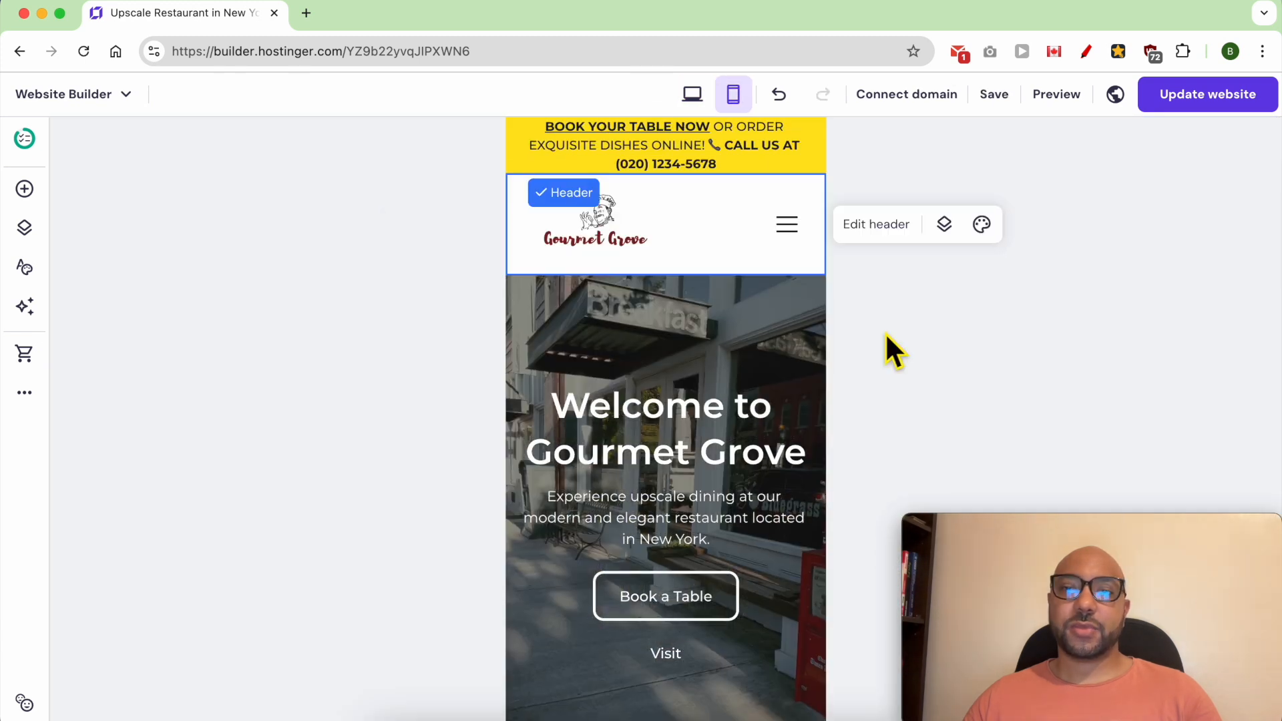
scroll(735, 367, "down", 1)
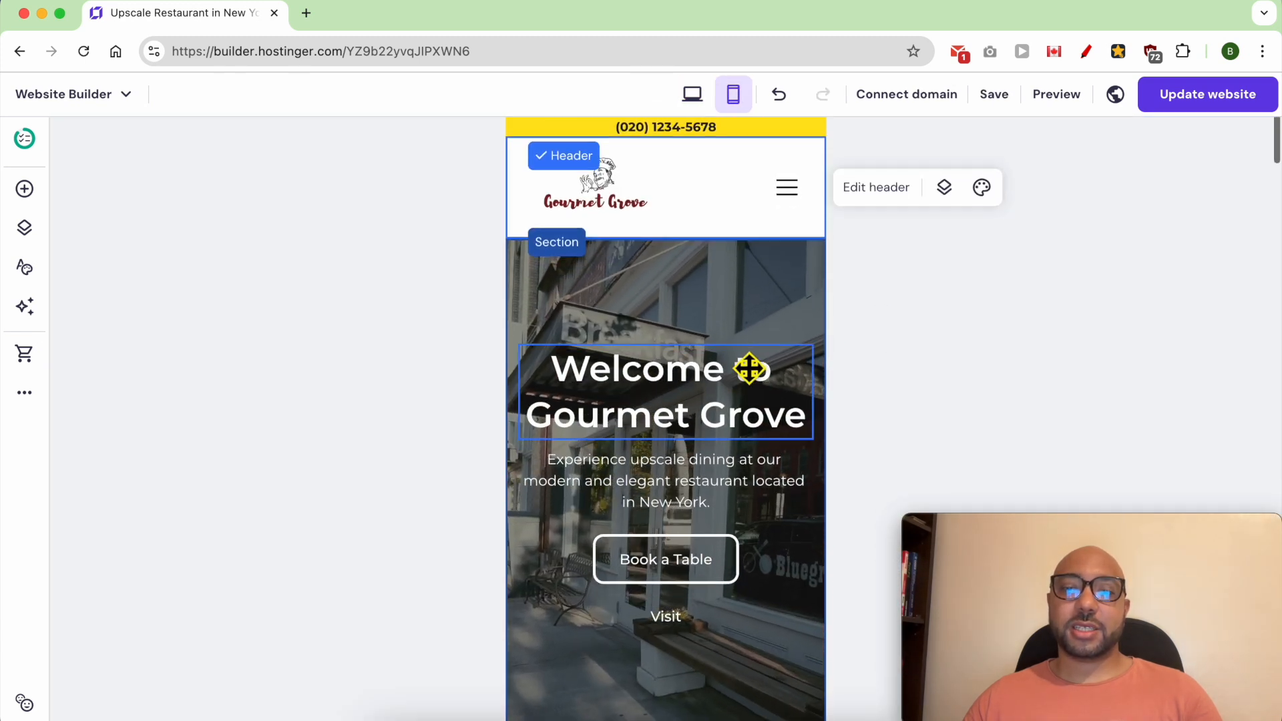
left_click(744, 367)
scroll(747, 373, "down", 4)
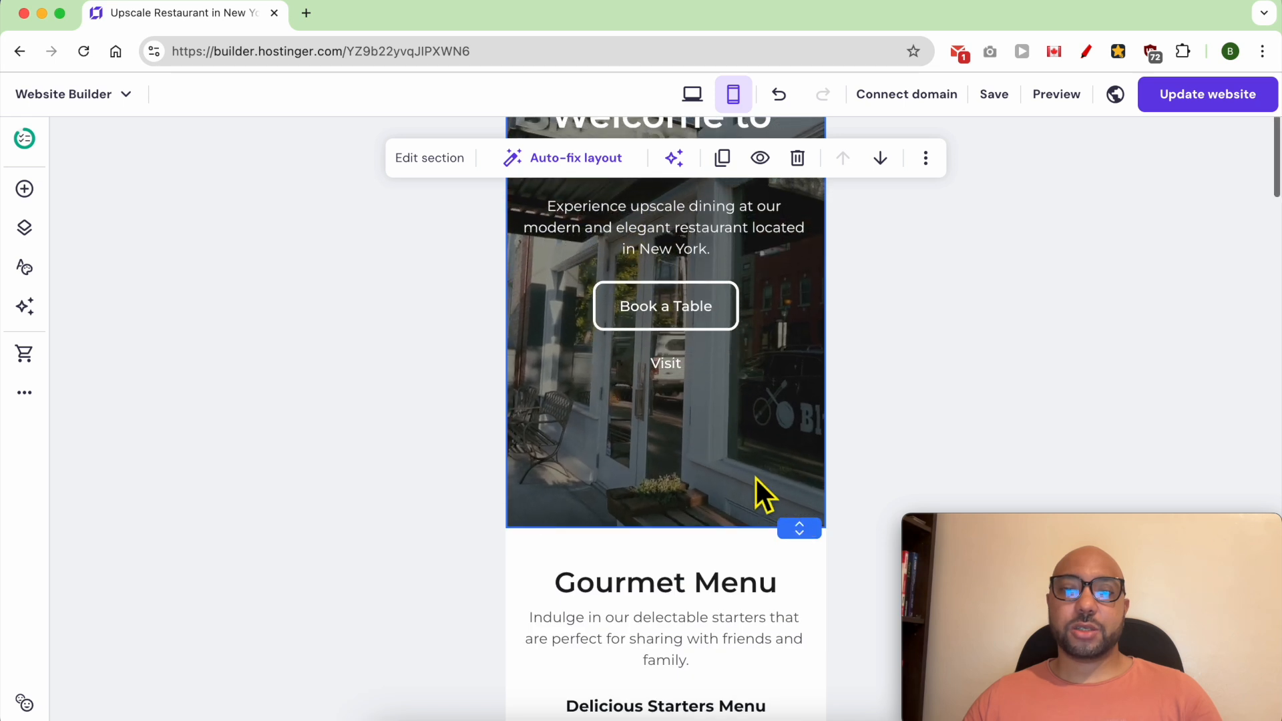
scroll(756, 479, "up", 1)
left_click_drag(792, 541, 801, 434)
scroll(752, 458, "up", 2)
scroll(752, 458, "up", 2)
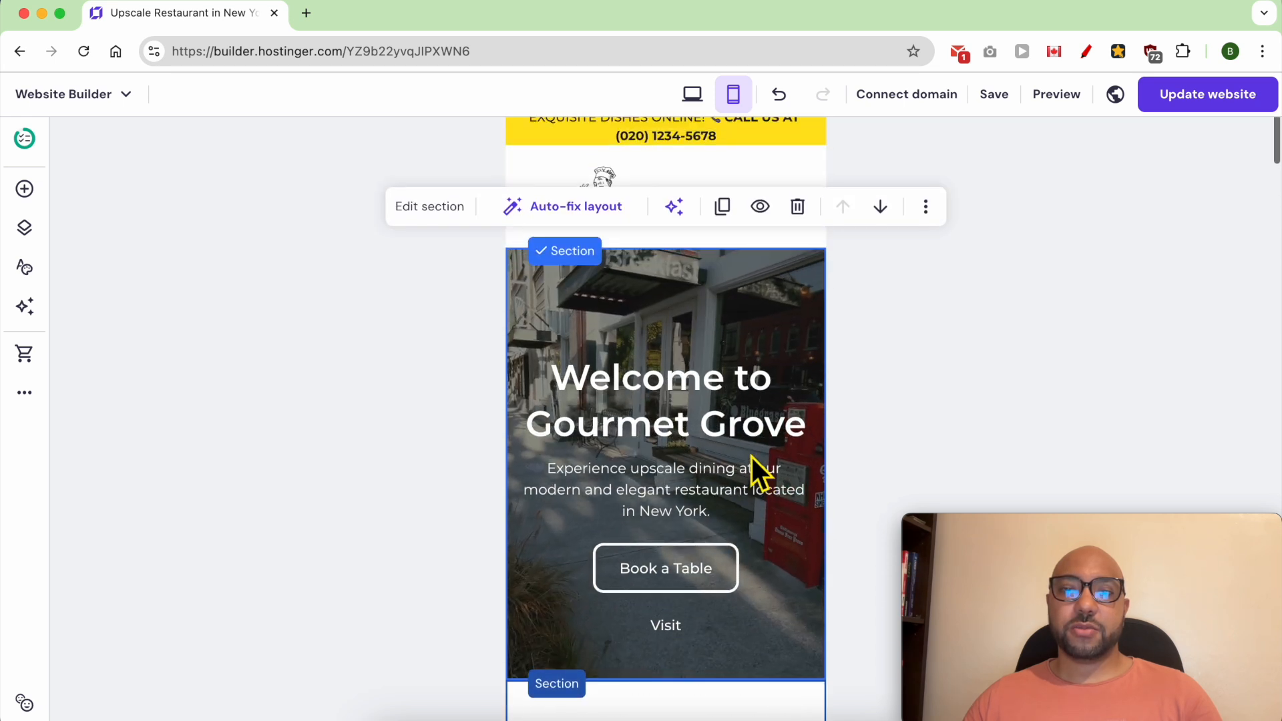
left_click_drag(799, 678, 795, 666)
scroll(795, 664, "down", 6)
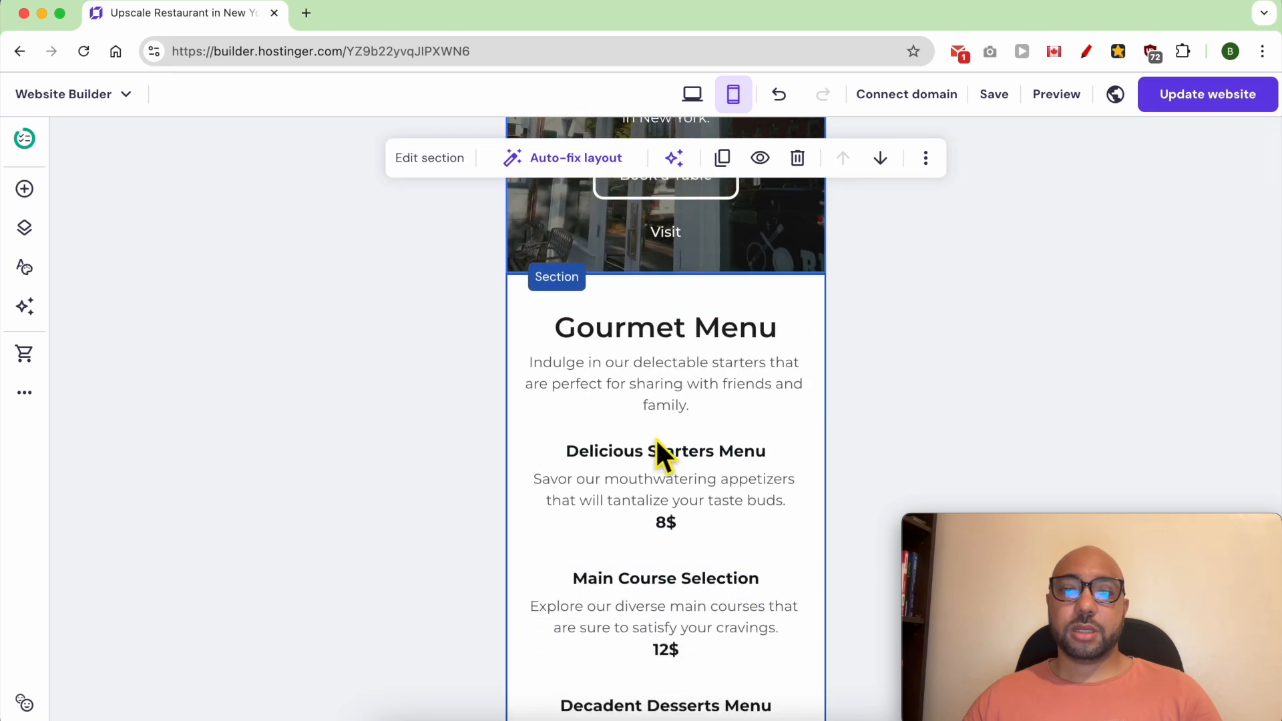
- Slightly increase the text size of the Book your Table button at the end of the menu section
left_click_drag(681, 339, 670, 312)
scroll(709, 523, "down", 9)
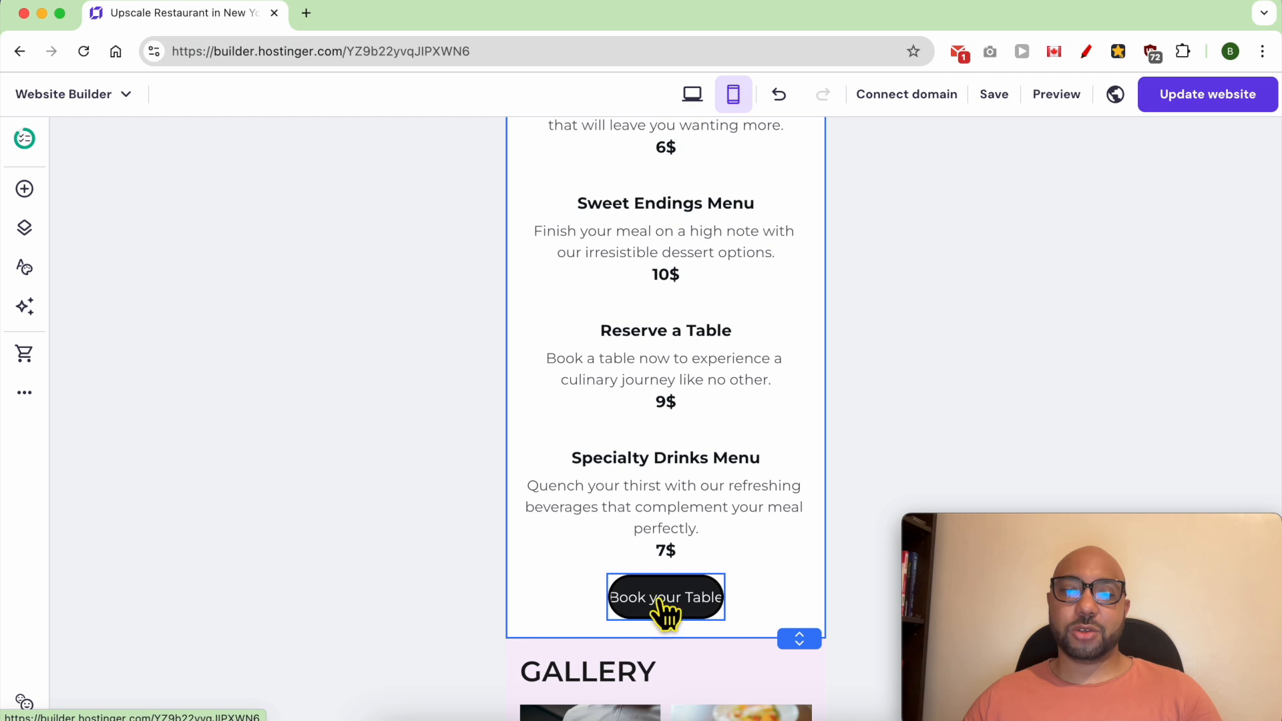
left_click(664, 604)
left_click(665, 604)
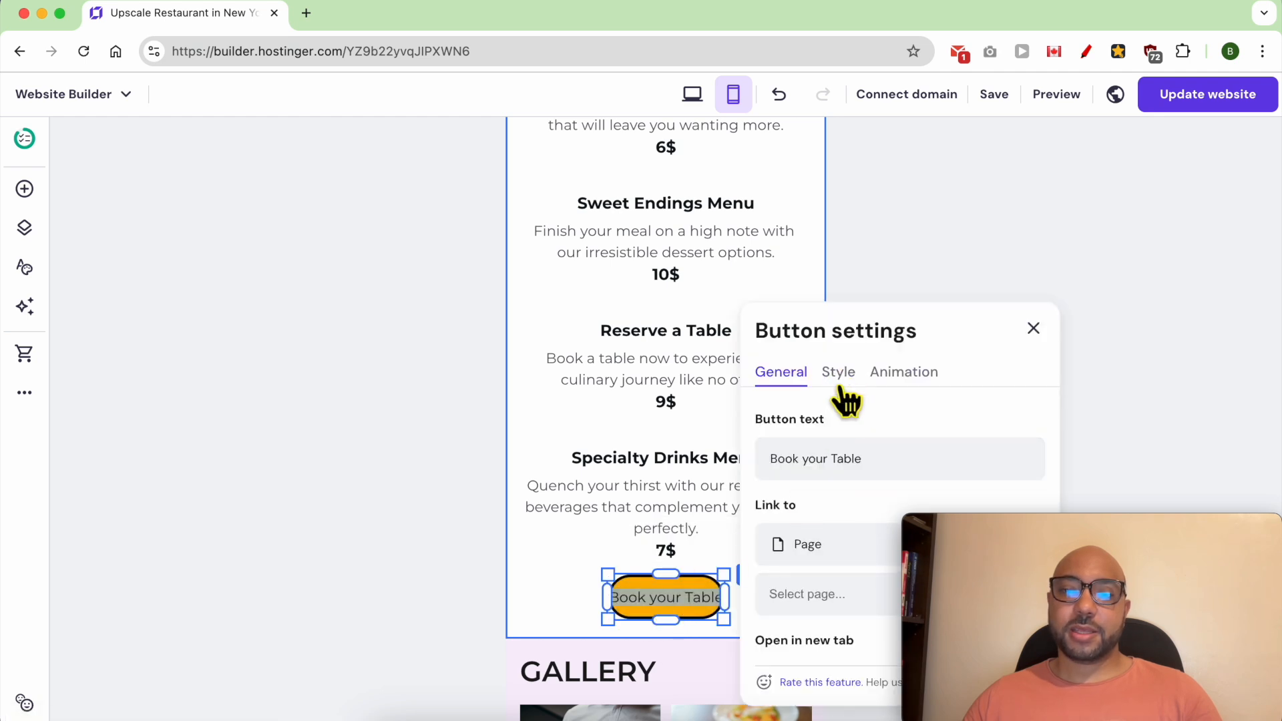
left_click(839, 373)
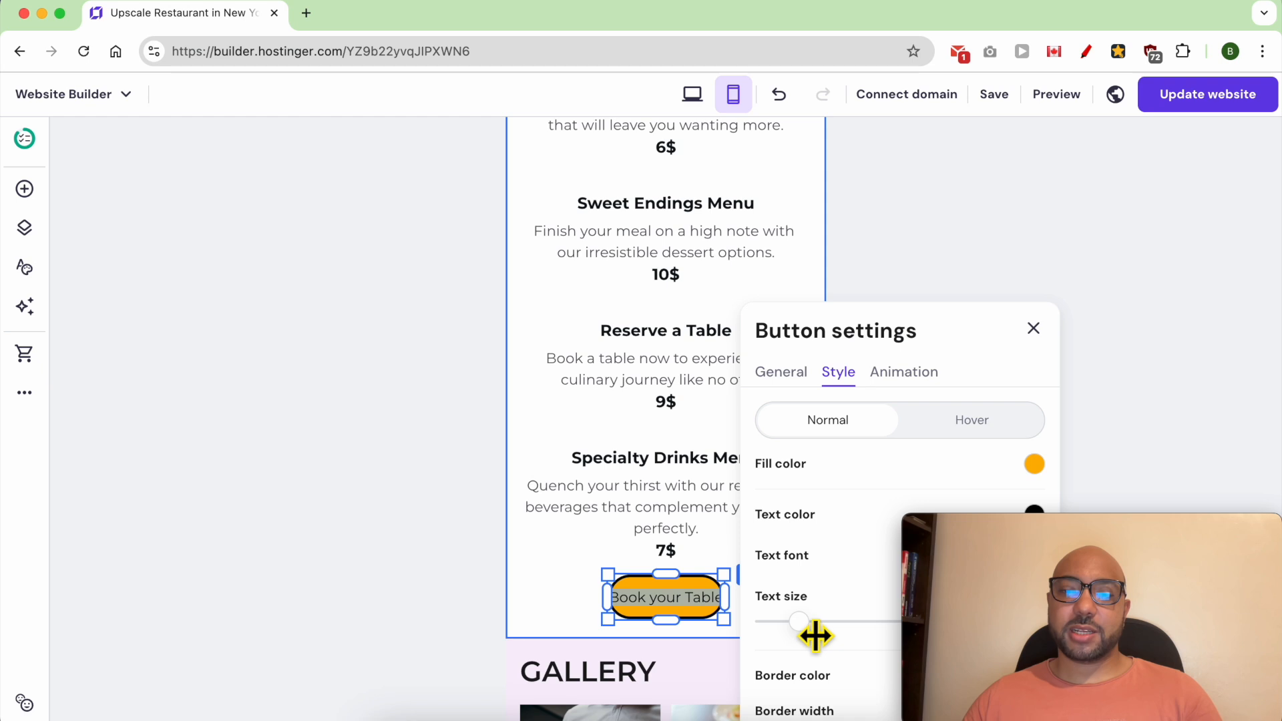
left_click_drag(799, 620, 794, 621)
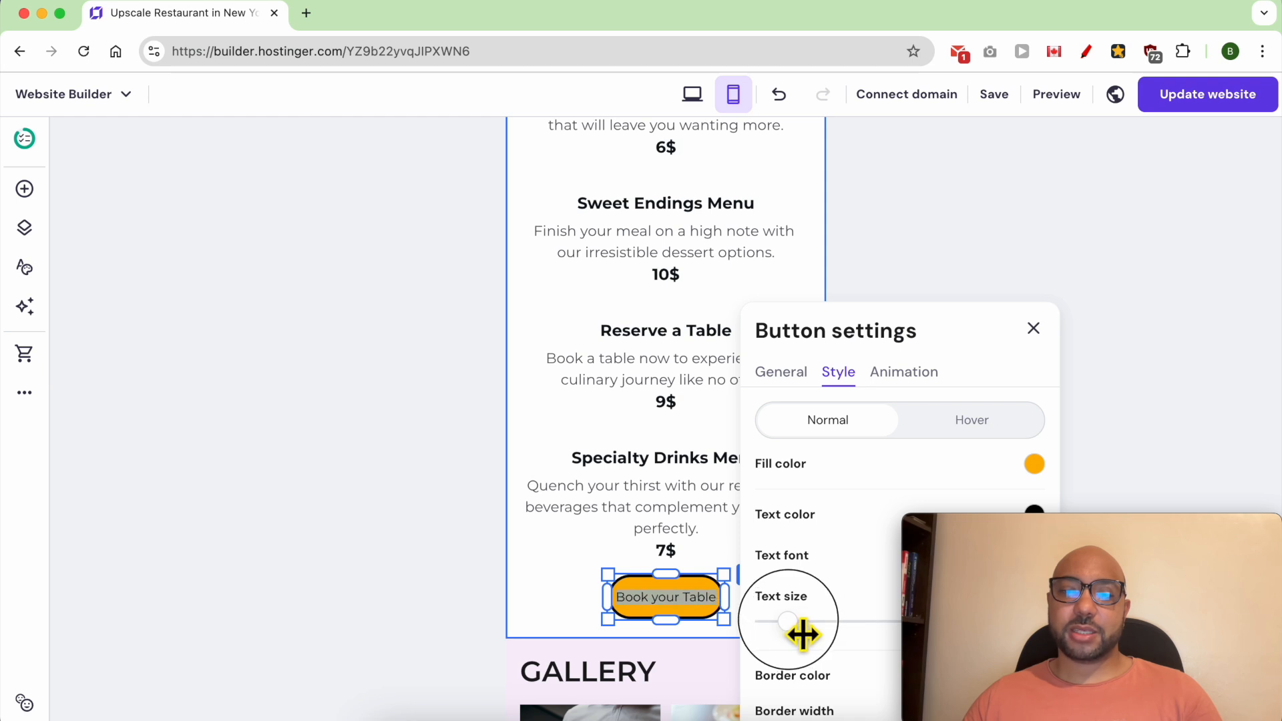
left_click_drag(803, 635, 825, 634)
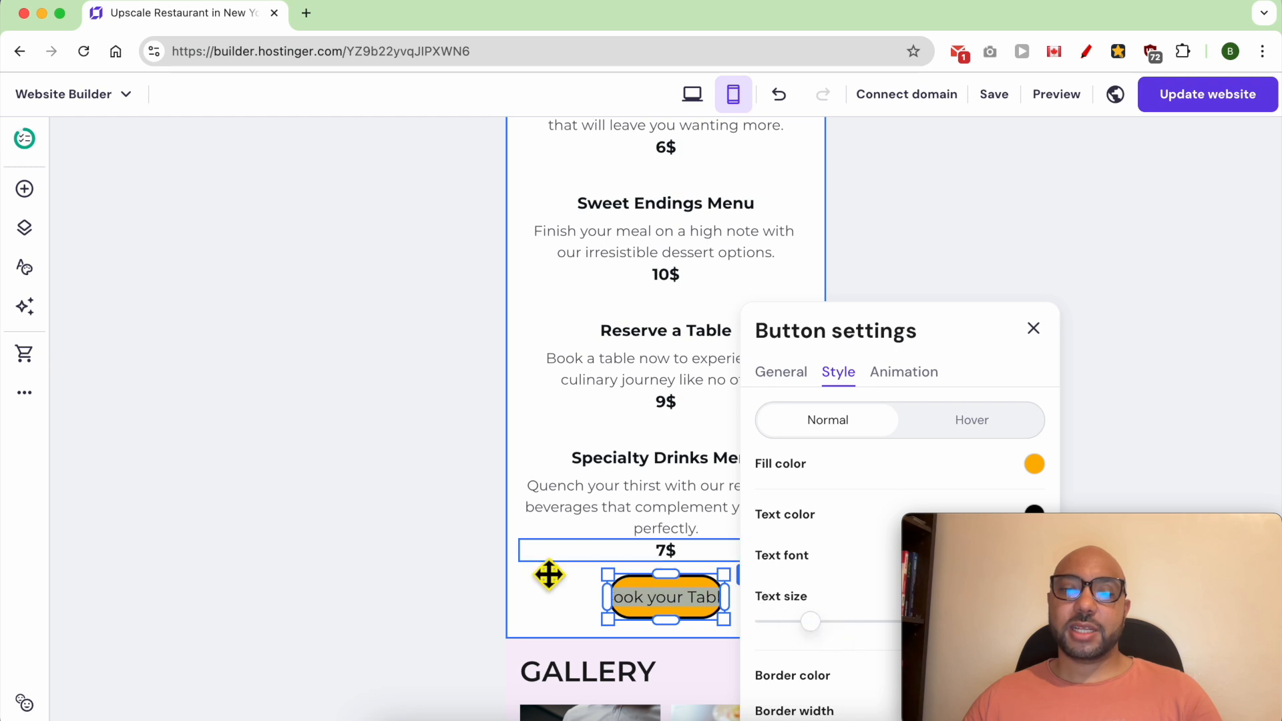
- Widen the Book your Table button to fit its full label and centre it beneath the last menu price
left_click(551, 566)
left_click(657, 598)
left_click_drag(629, 591, 679, 606)
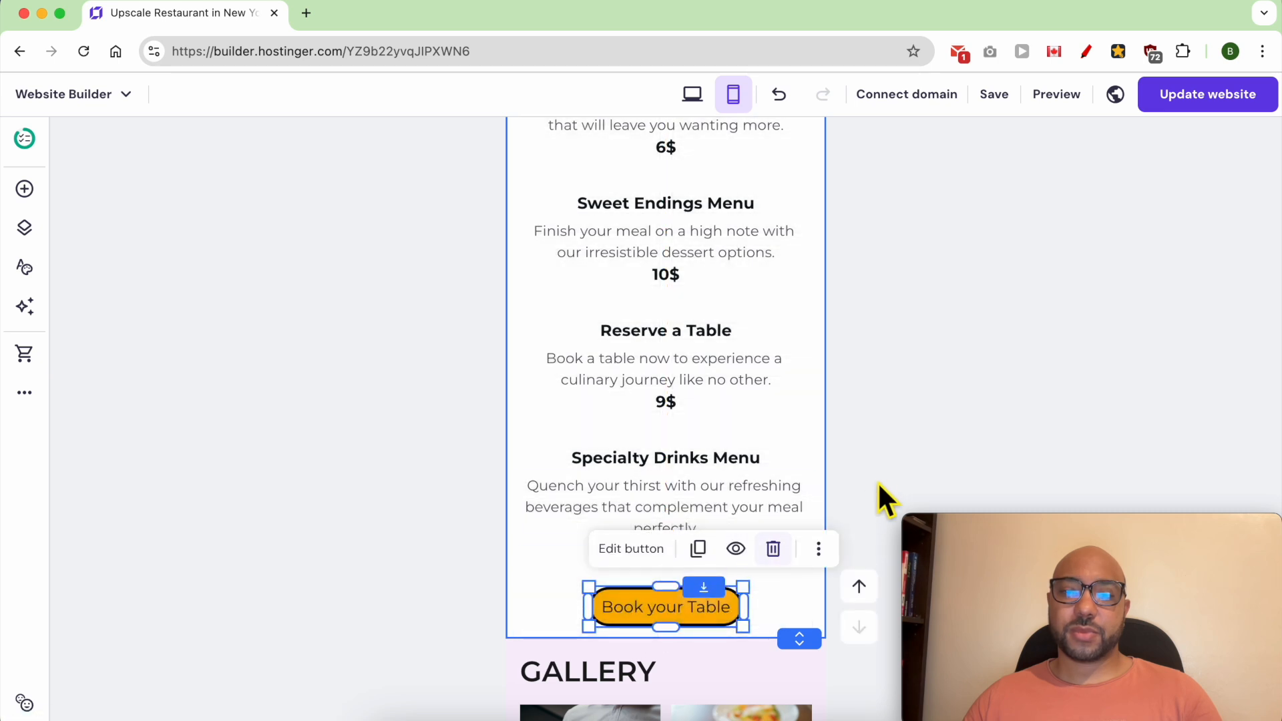
- Centre the GALLERY heading above the photos and extend the gallery section to leave space below the images
scroll(883, 481, "down", 5)
scroll(737, 495, "down", 2)
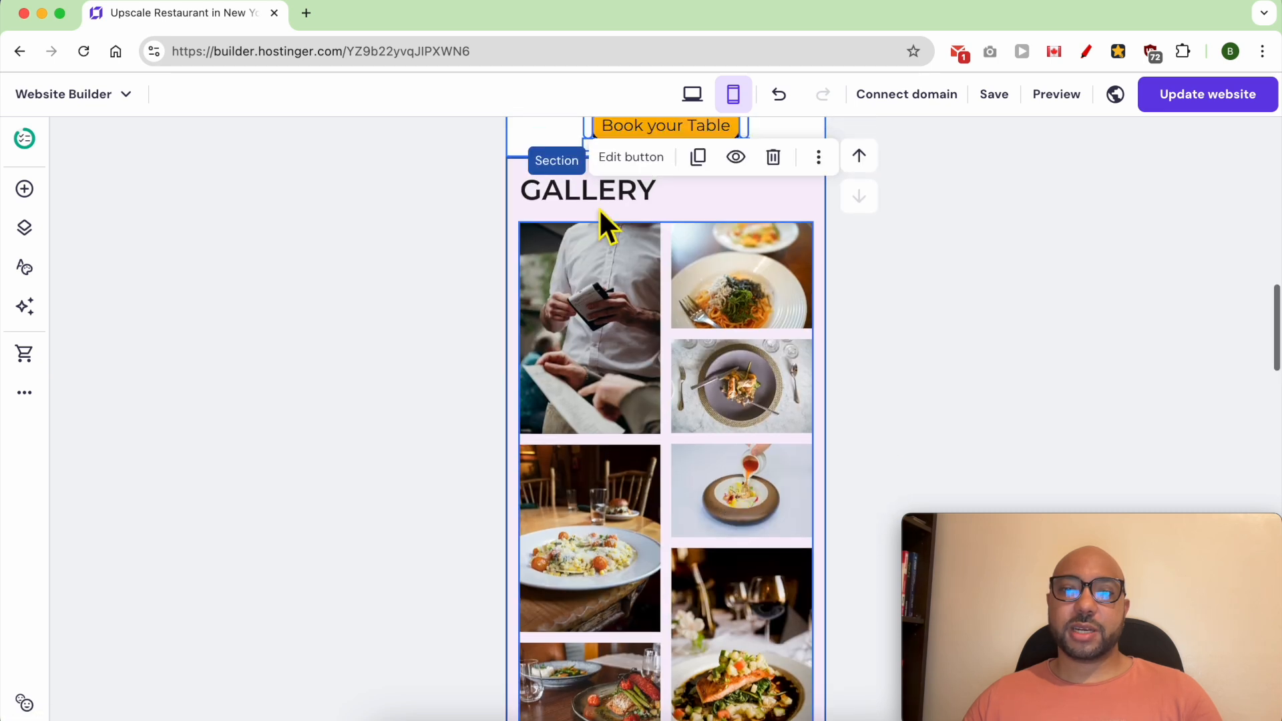
left_click(606, 202)
left_click_drag(605, 202, 717, 208)
left_click_drag(824, 204, 693, 198)
scroll(690, 467, "down", 5)
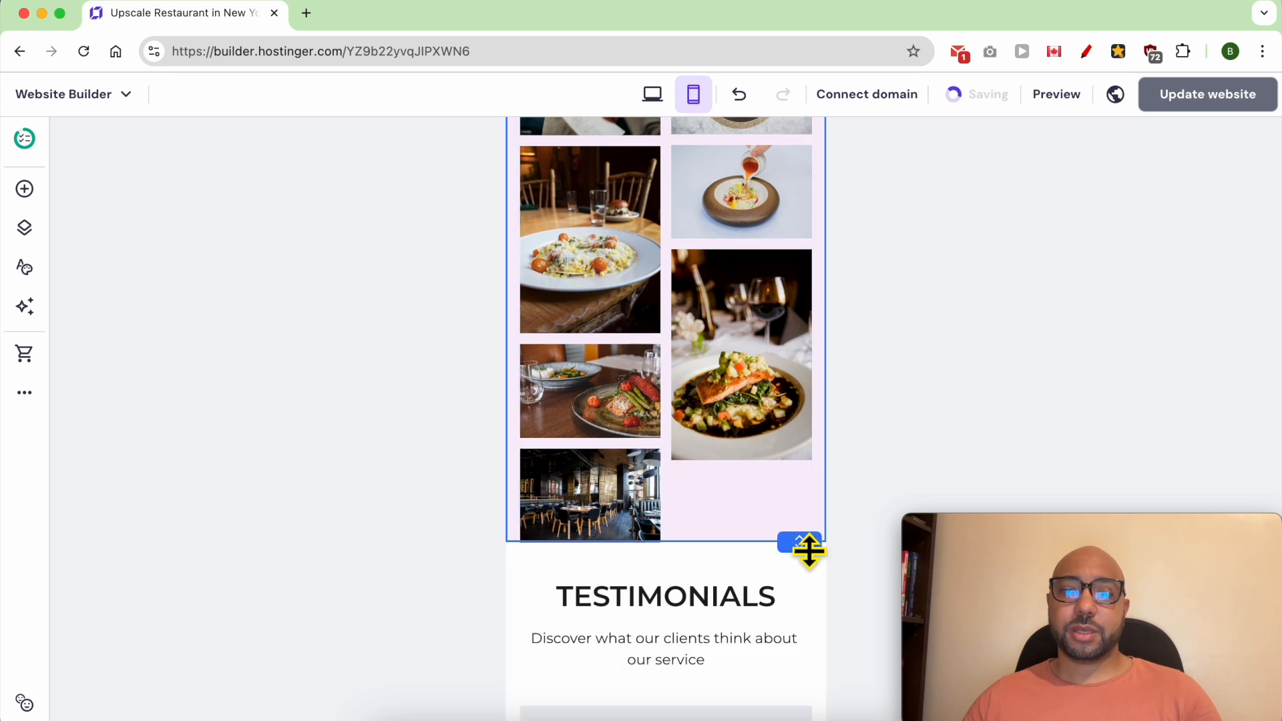
left_click_drag(810, 546, 816, 627)
- Narrow the CHECK OUR IG heading's text box and centre it above the Instagram feed
scroll(758, 574, "down", 7)
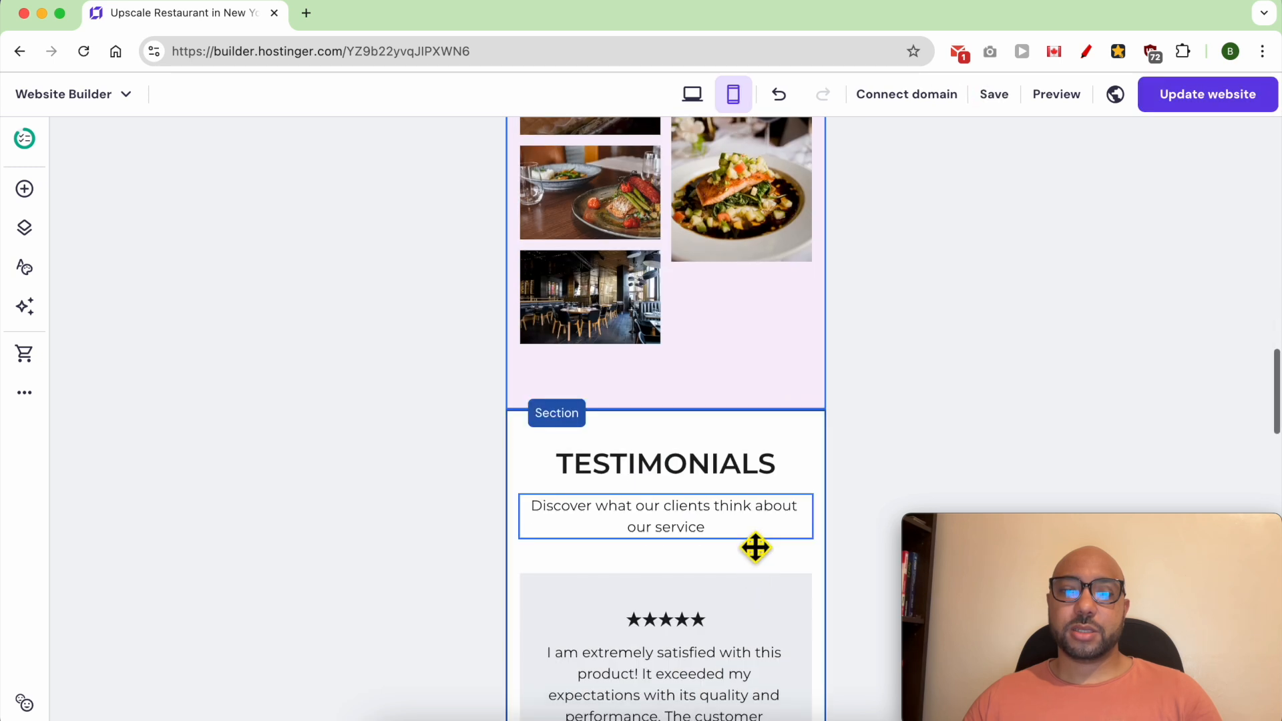
scroll(730, 478, "down", 8)
scroll(729, 477, "down", 6)
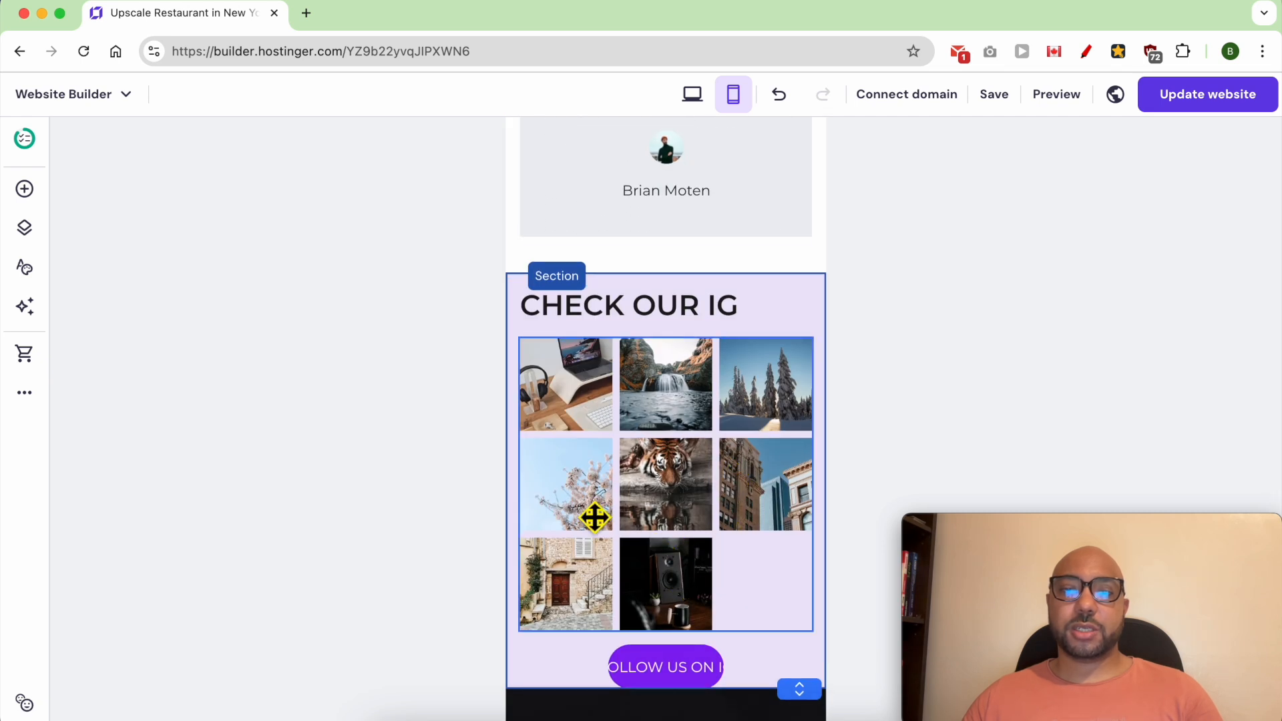
left_click(632, 323)
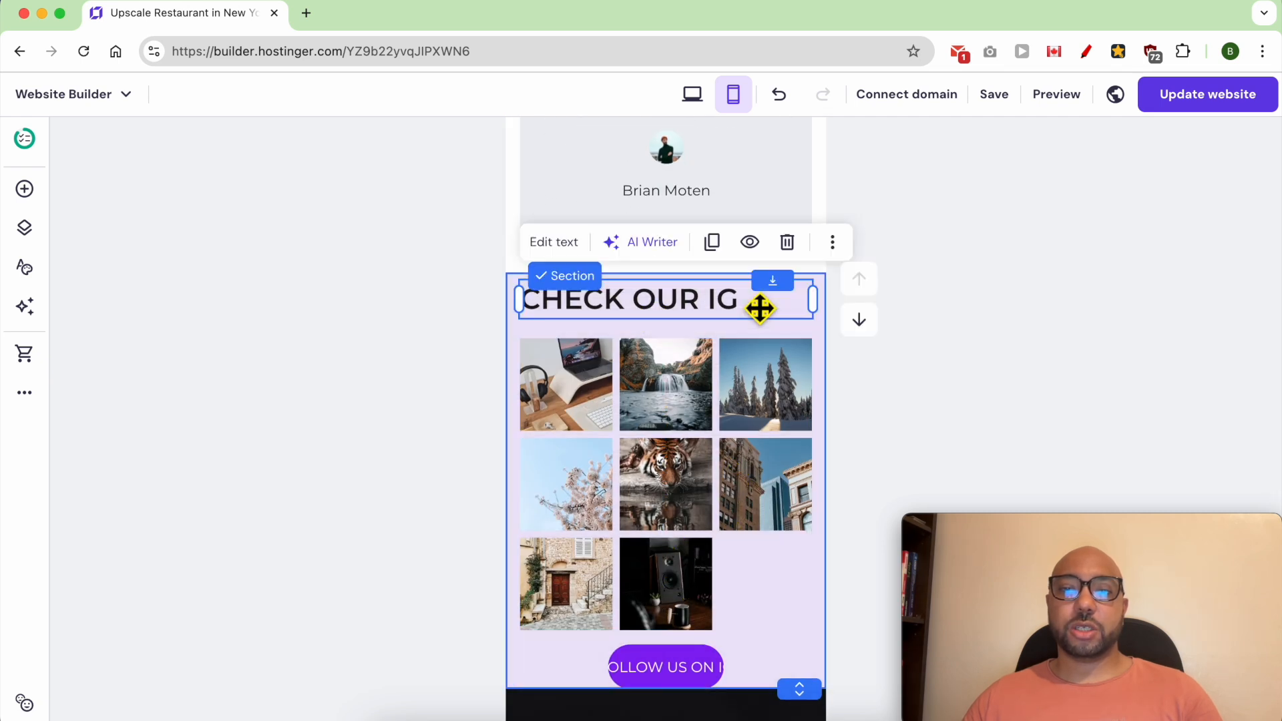
left_click_drag(829, 318, 727, 326)
- Widen the FOLLOW US ON IG button to fit its label, extend the Instagram section downward and reposition the button below the feed
scroll(751, 425, "down", 1)
scroll(750, 425, "down", 3)
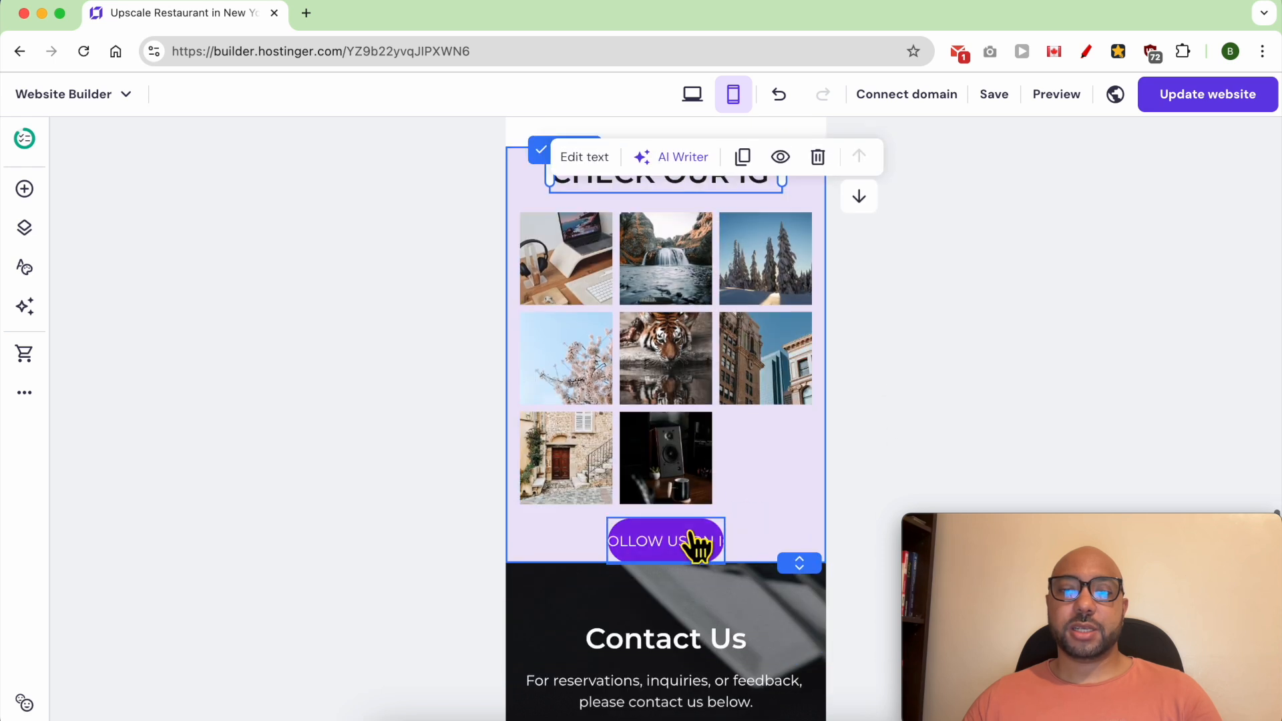
left_click(651, 537)
left_click_drag(605, 518, 569, 526)
left_click_drag(645, 511, 653, 536)
left_click_drag(655, 546, 684, 536)
left_click_drag(824, 578, 815, 601)
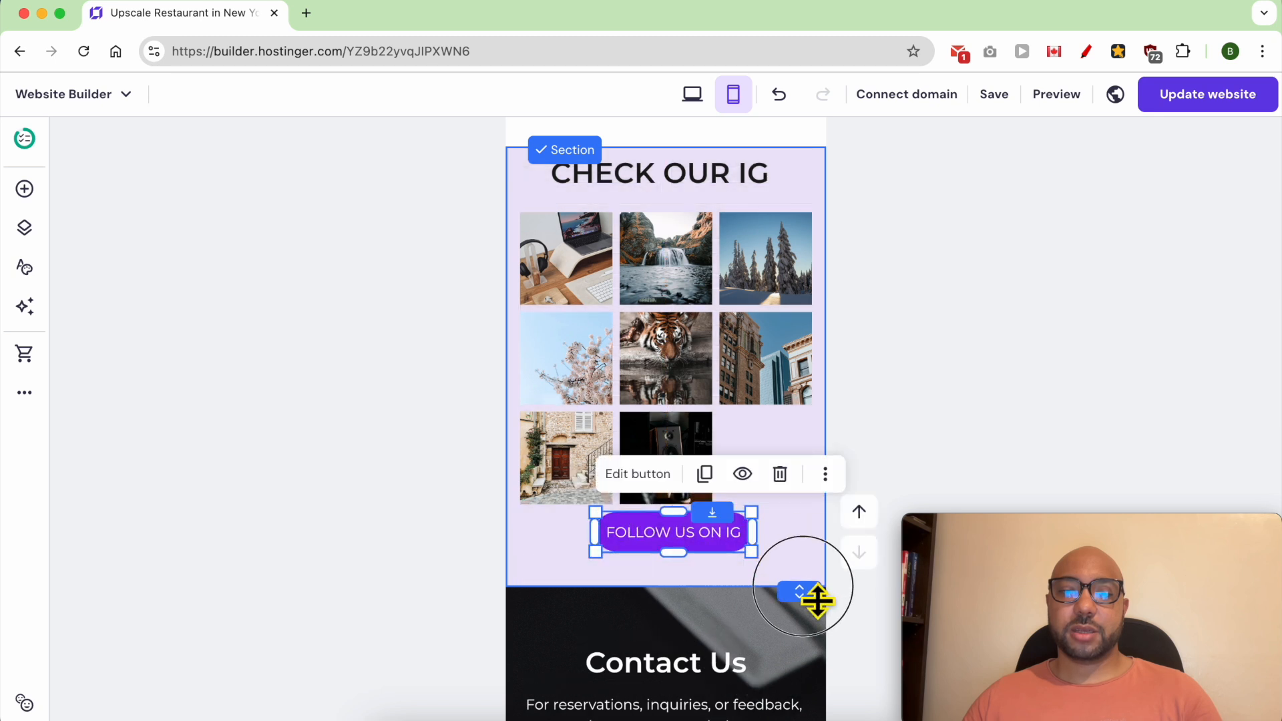
left_click_drag(695, 532, 721, 557)
- Examine the contact form and footer in the mobile layout
scroll(779, 538, "down", 6)
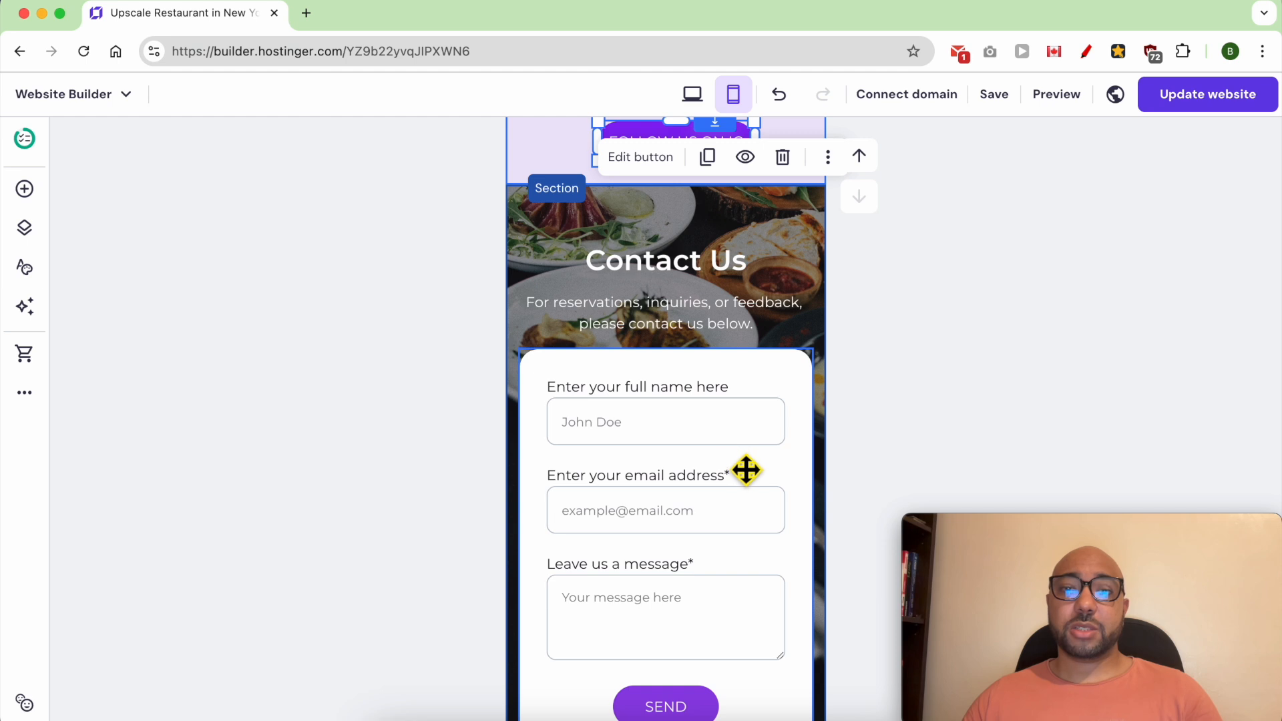
scroll(743, 470, "down", 7)
scroll(754, 411, "down", 1)
scroll(755, 401, "down", 1)
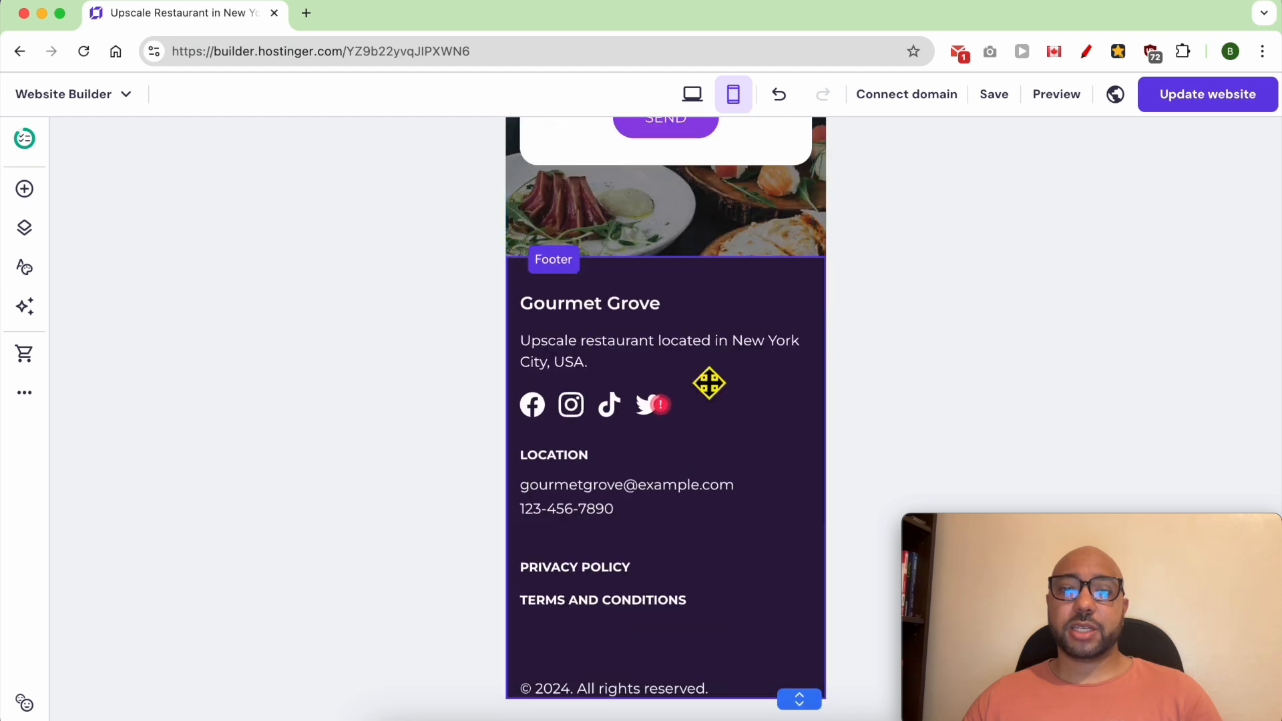
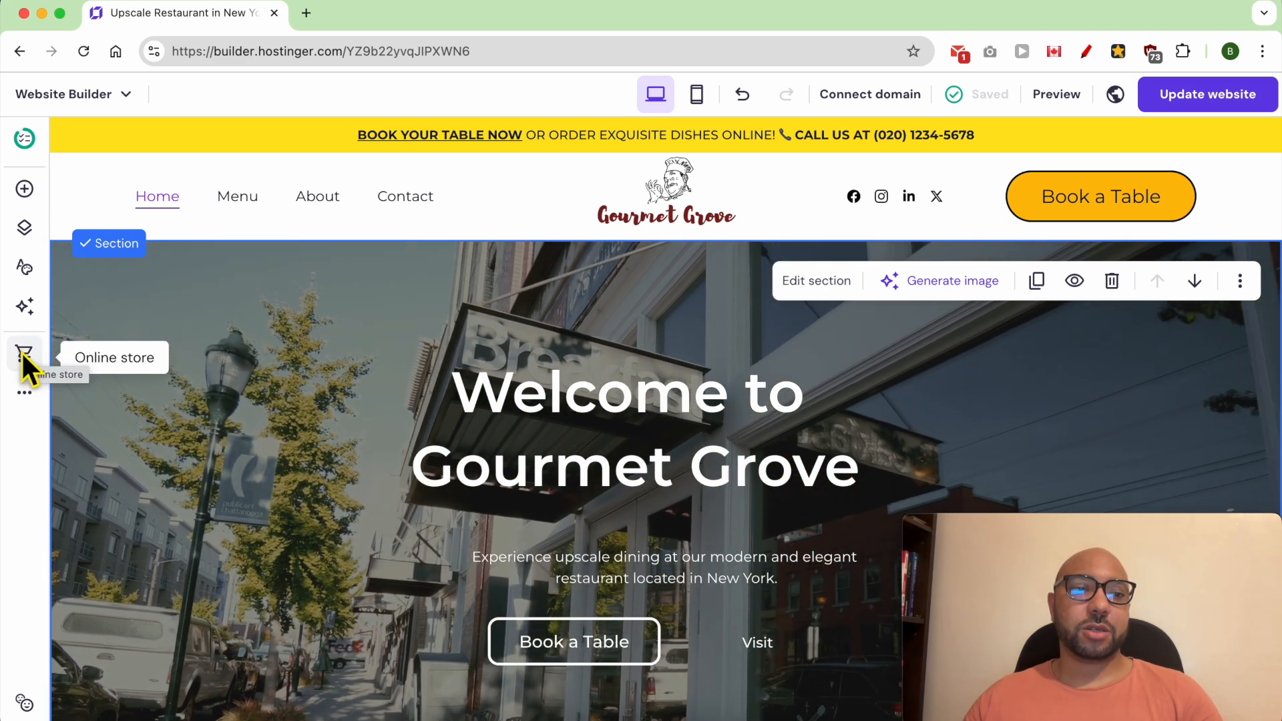
- Add an online store to the website and select the new store page's products section
left_click(24, 352)
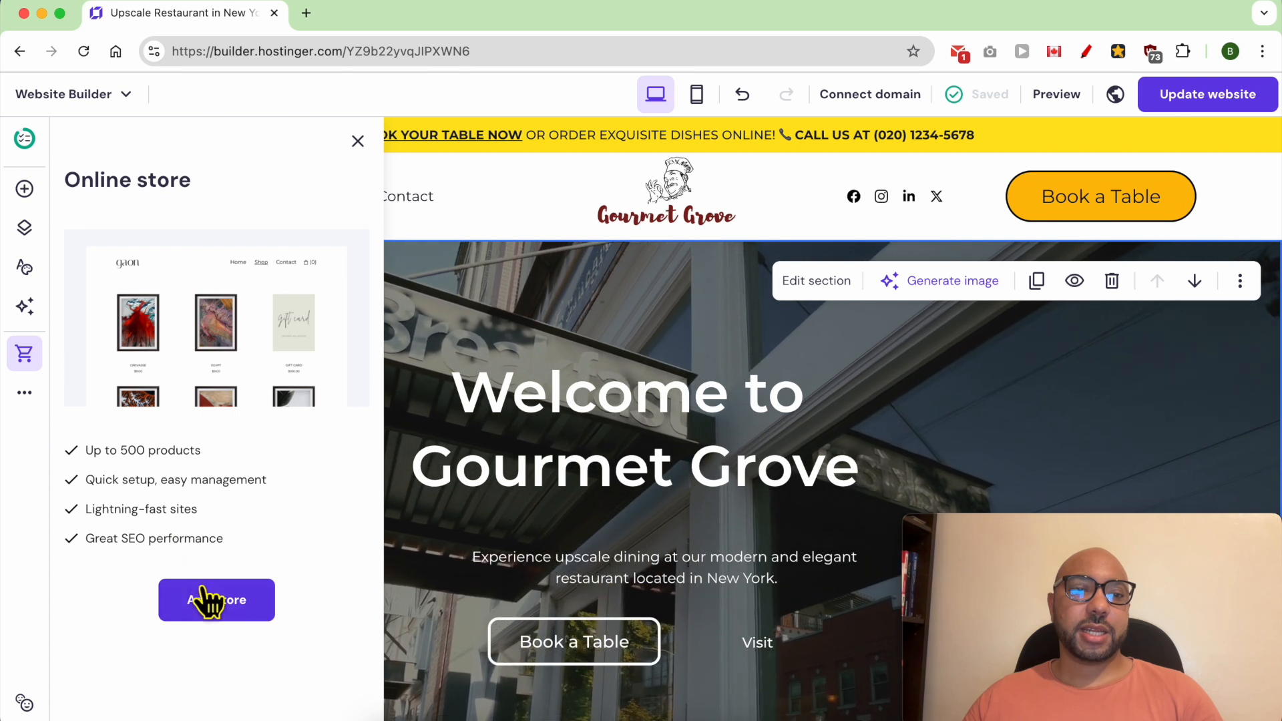
left_click(218, 609)
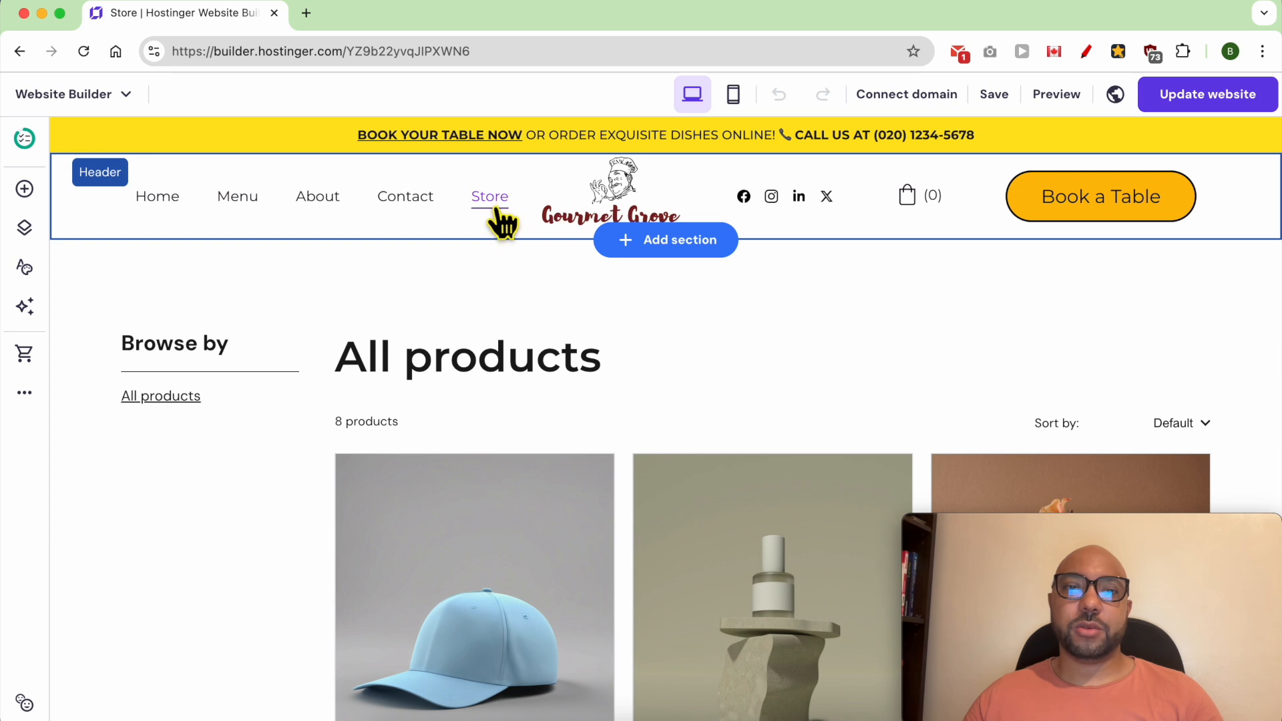
left_click(671, 306)
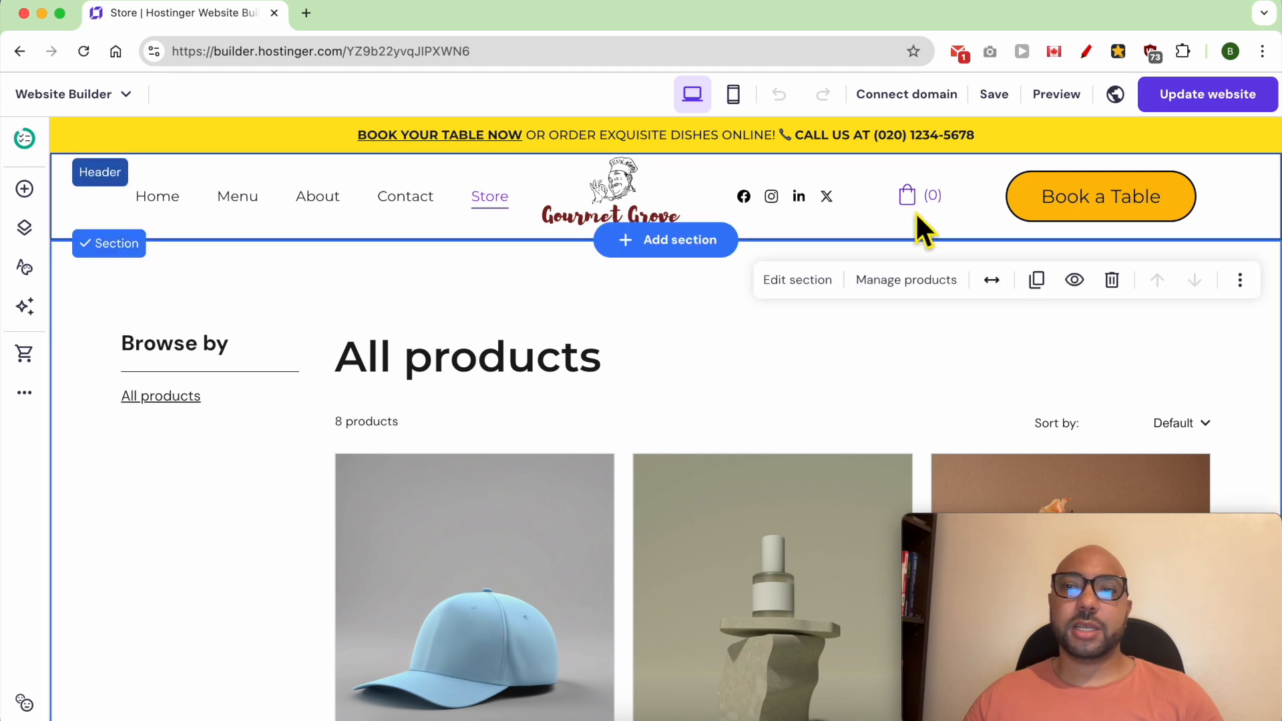
- Open the store manager and complete the initial store setup with United States as the store country and USD ($) as the currency
left_click(114, 97)
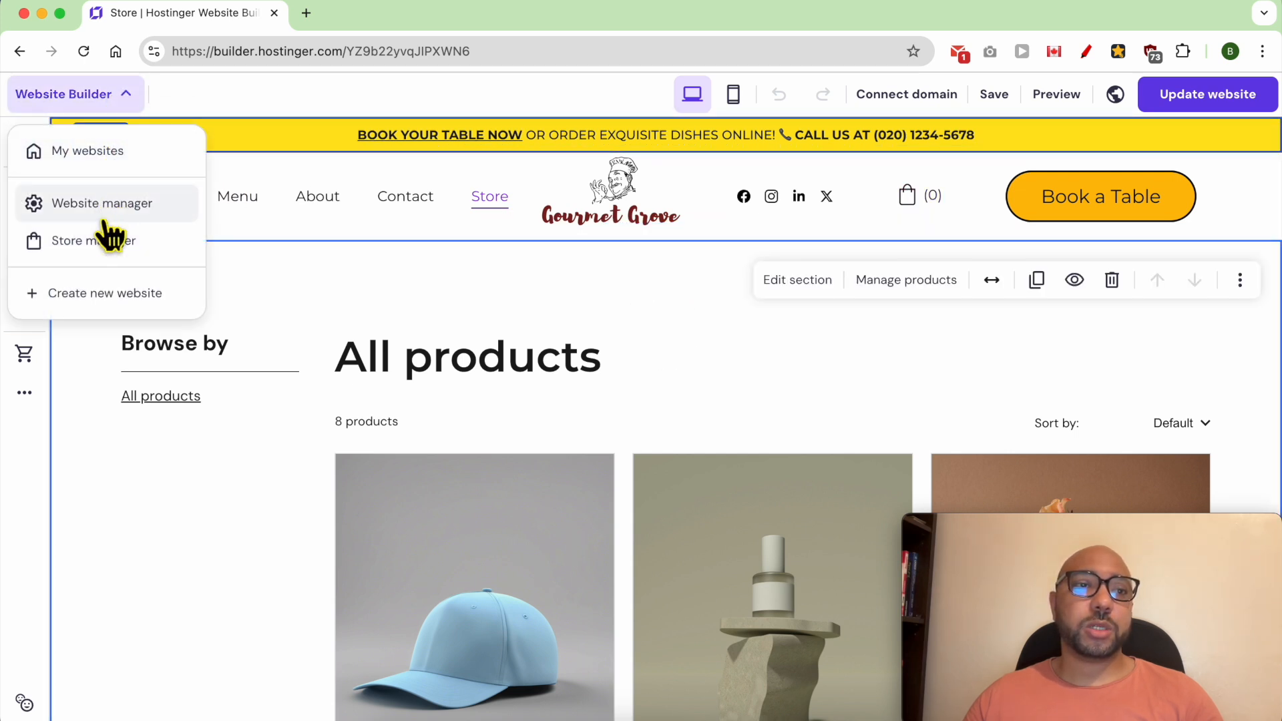
left_click(97, 247)
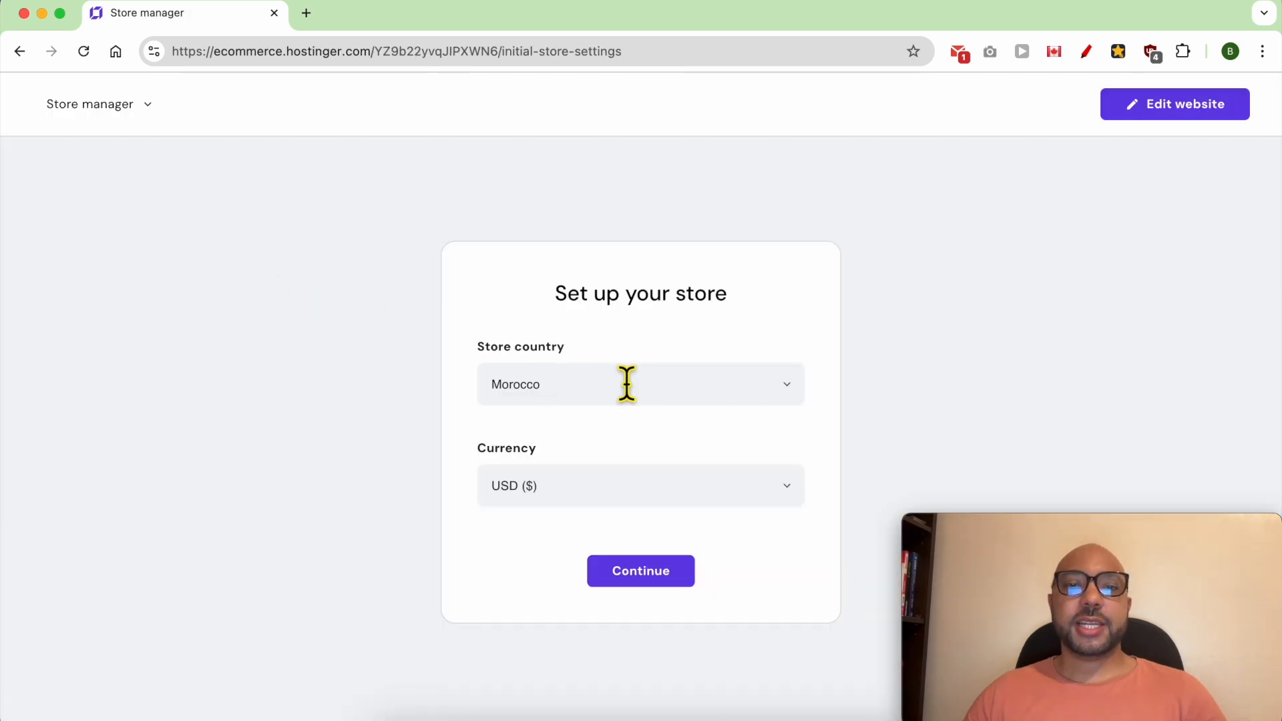
left_click(627, 384)
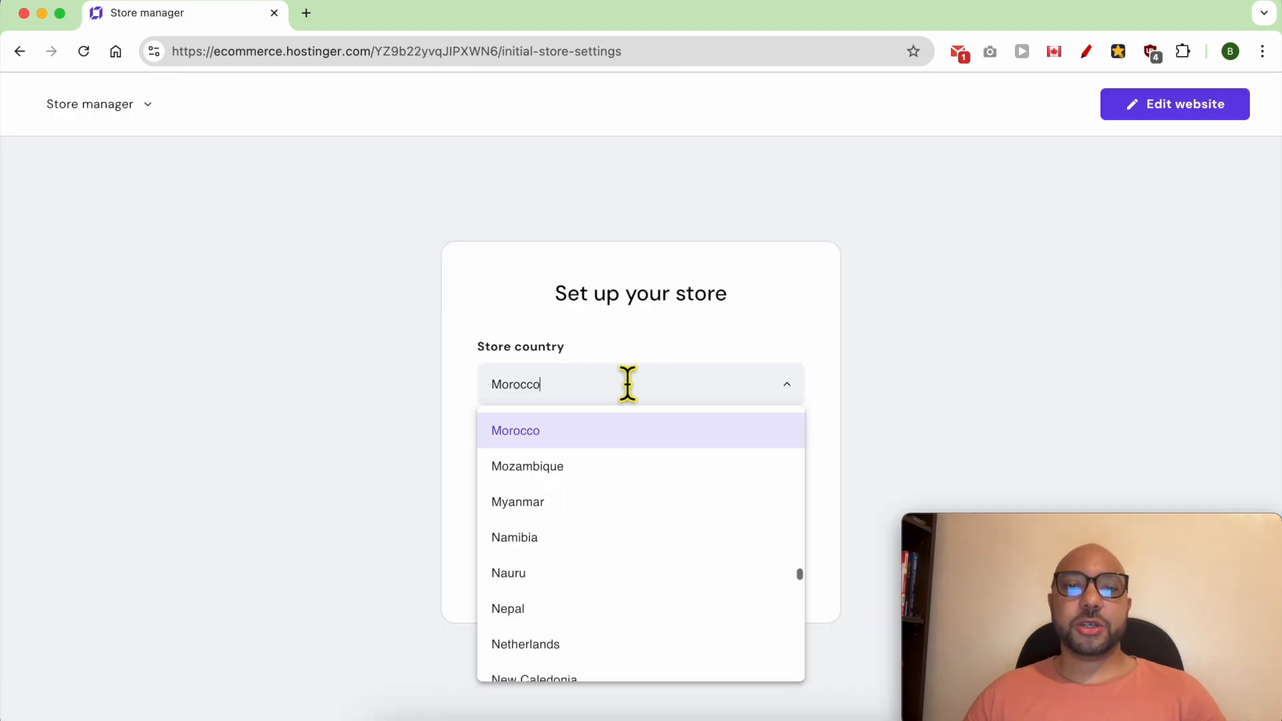
type("unit")
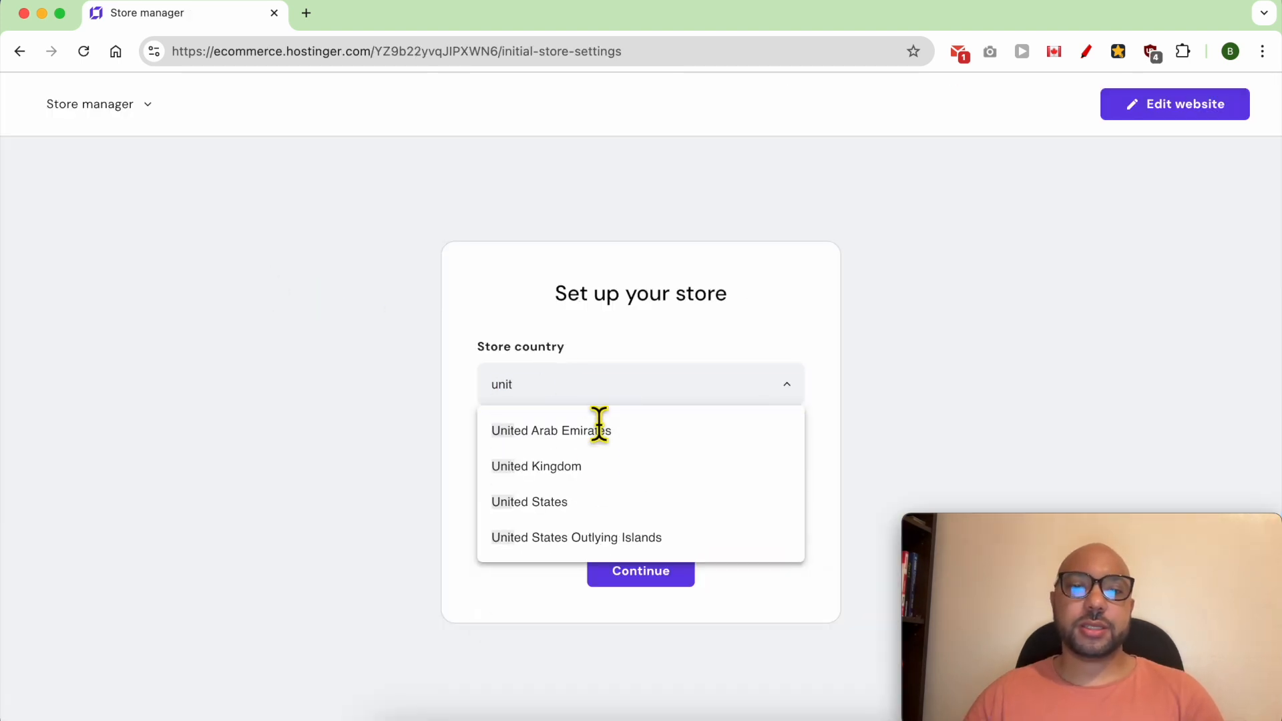
left_click(574, 502)
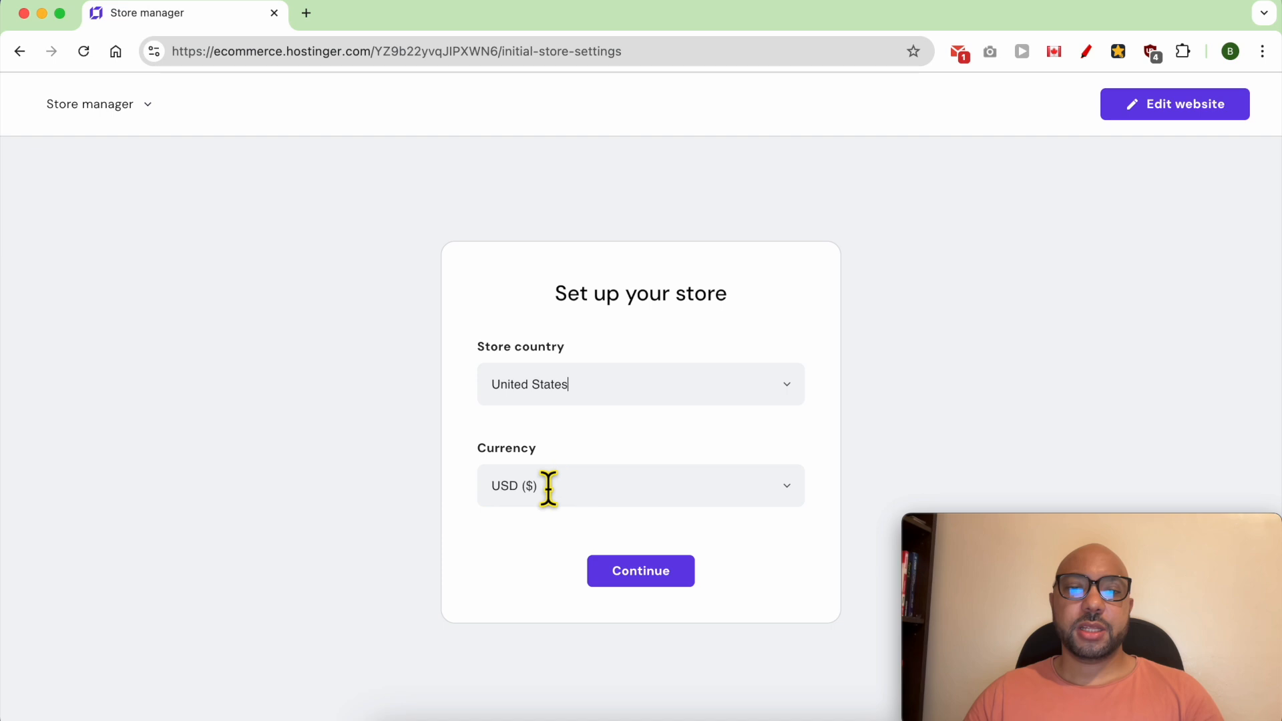
left_click(666, 576)
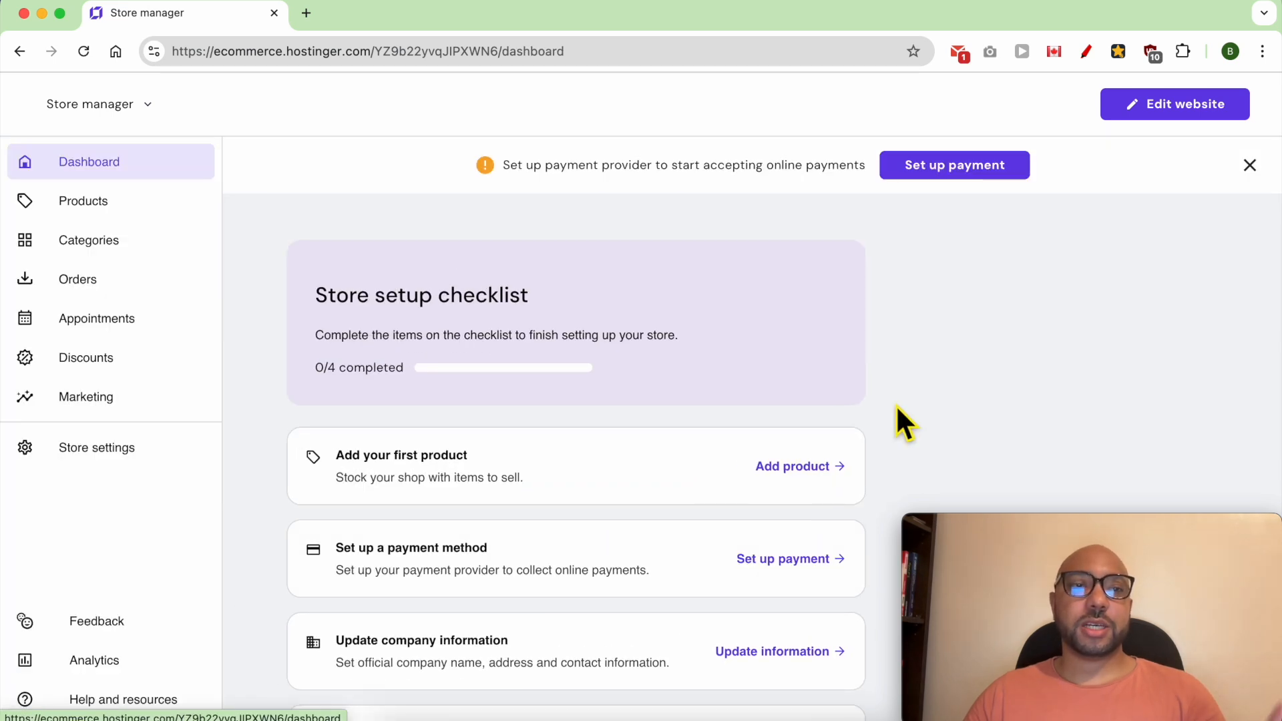
- Enable online appointments for the store and review the availability and calendar
left_click(122, 328)
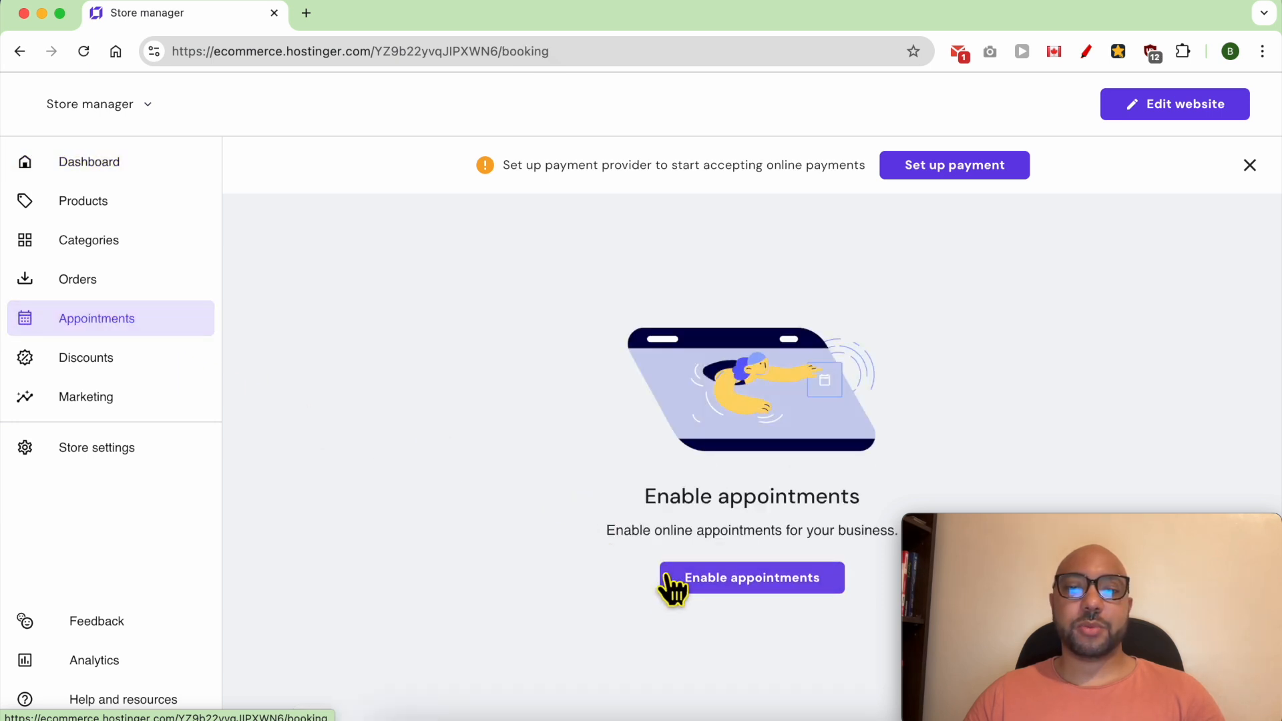
left_click(733, 588)
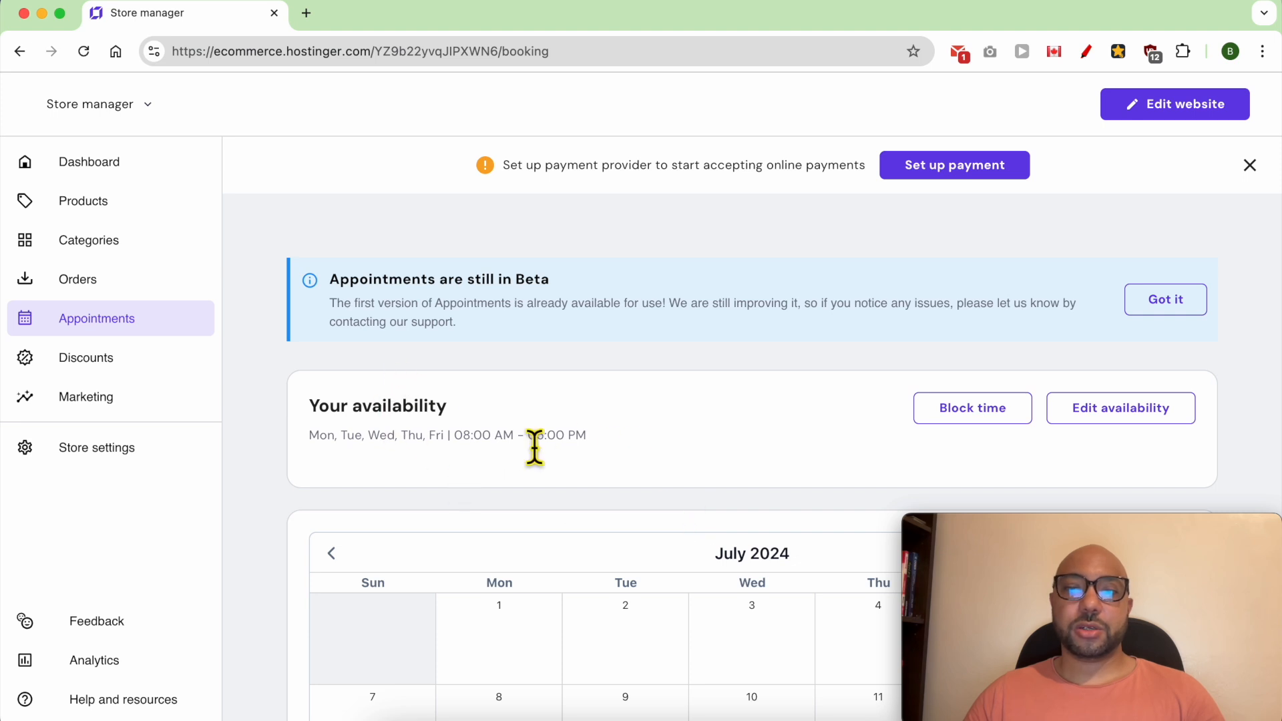
scroll(527, 494, "down", 4)
scroll(588, 454, "up", 1)
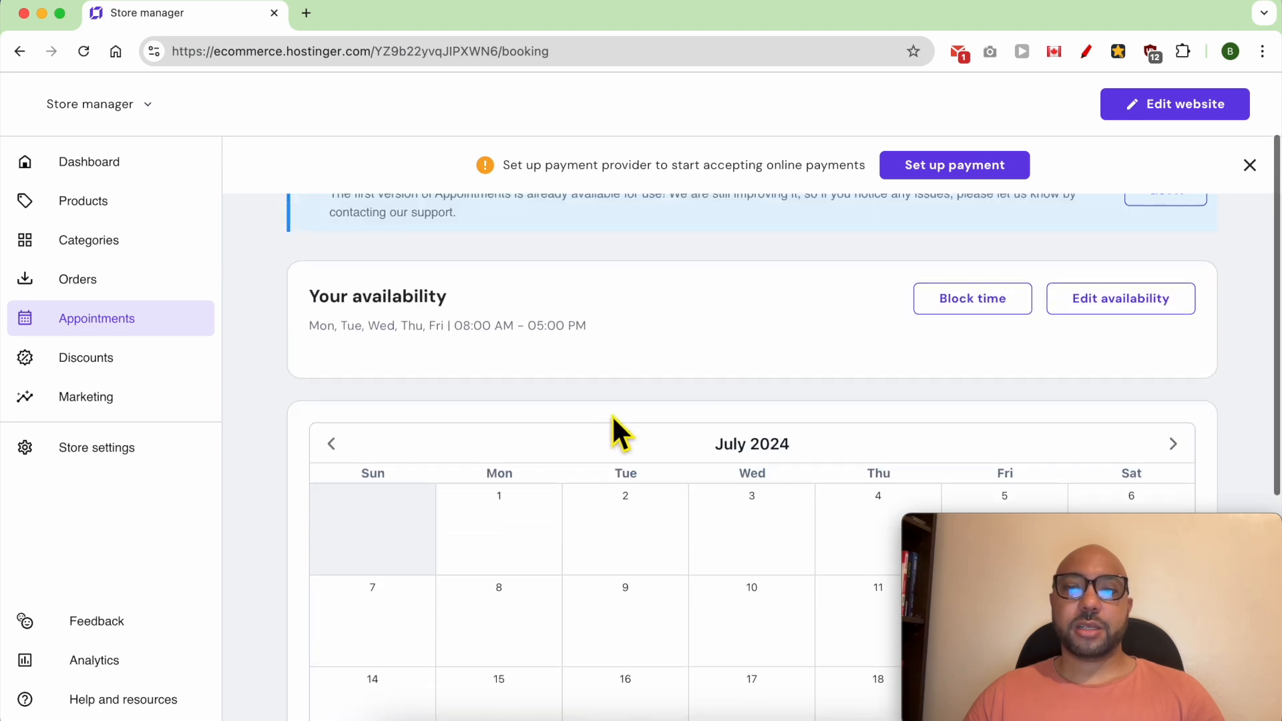
scroll(612, 417, "up", 2)
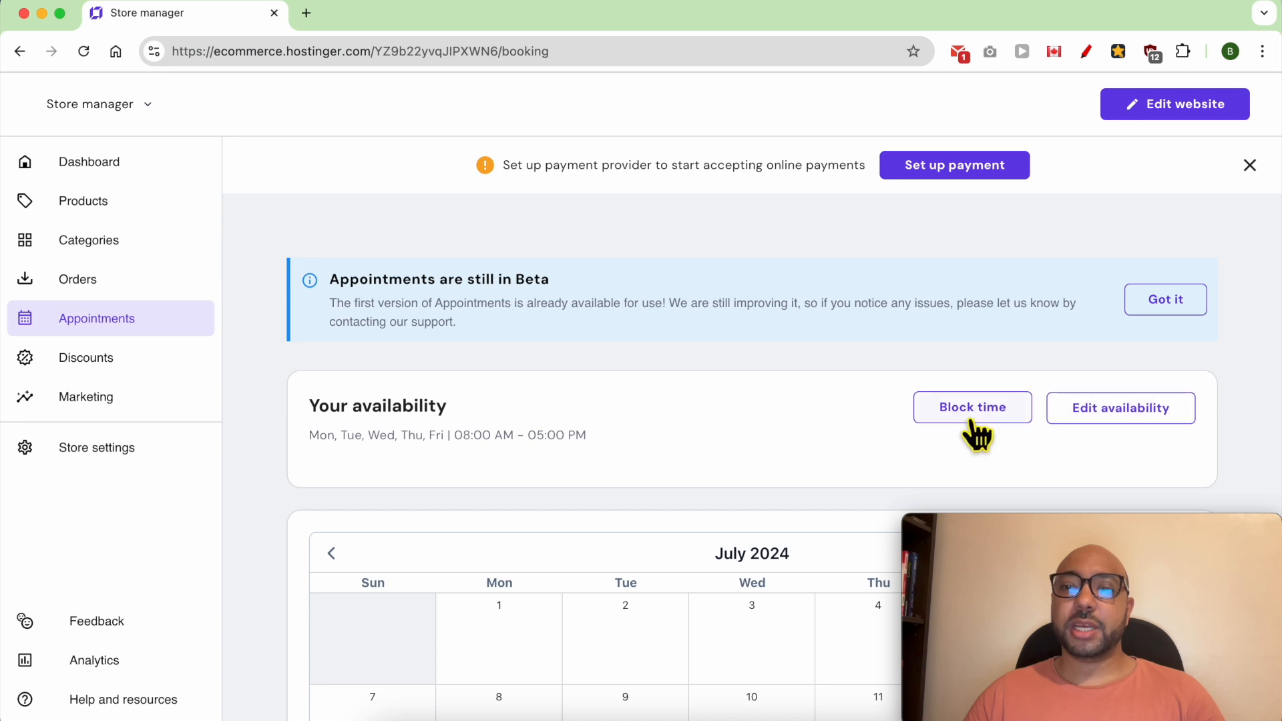
- Edit the appointment availability to include Saturday and Sunday alongside the weekdays
left_click(1111, 414)
left_click(407, 239)
left_click(407, 239)
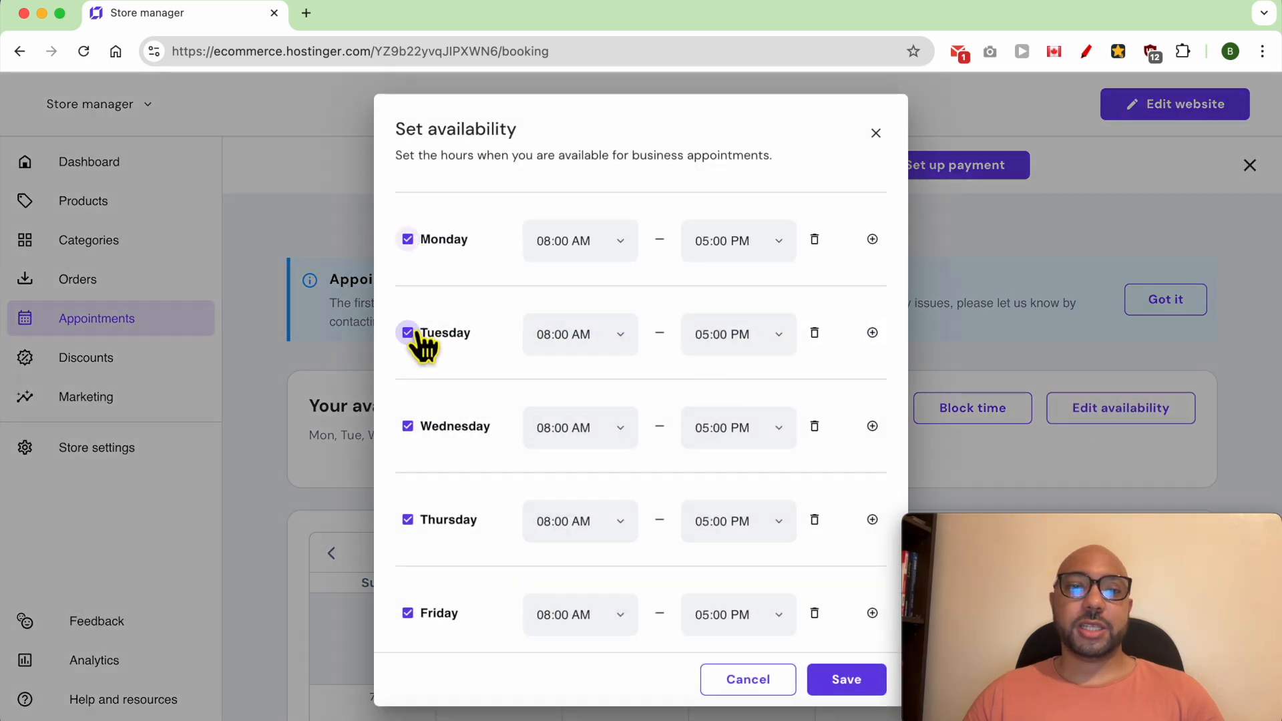
left_click(407, 332)
left_click(407, 332)
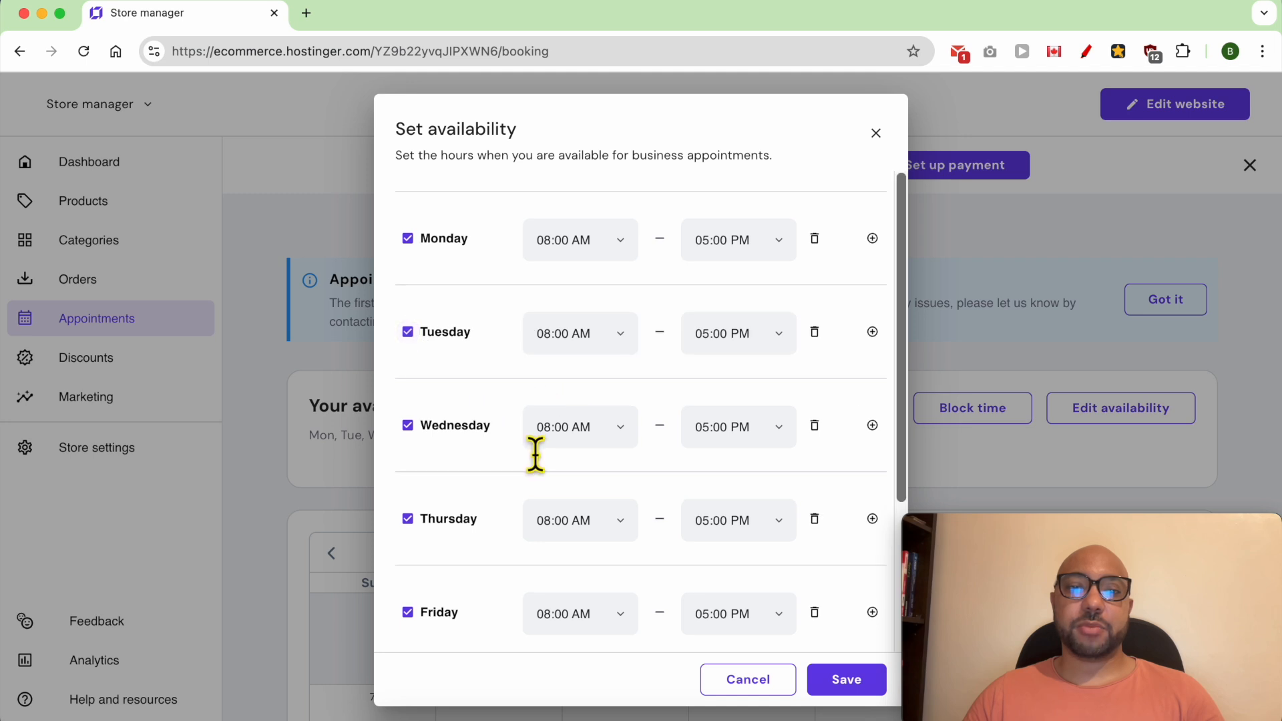
scroll(532, 454, "down", 3)
left_click(409, 492)
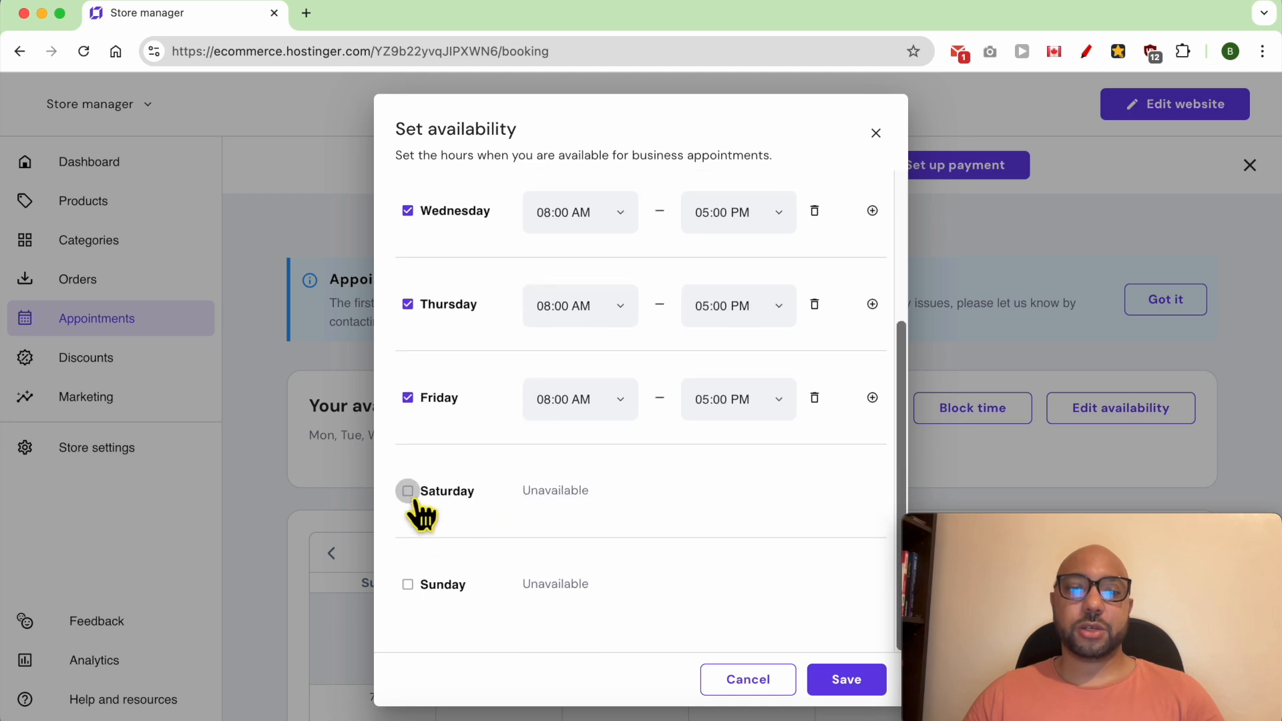
left_click(407, 585)
- Set Saturday's hours to 01:15 AM–01:30 AM and Sunday's hours to 01:00 AM–01:45 AM
left_click(622, 506)
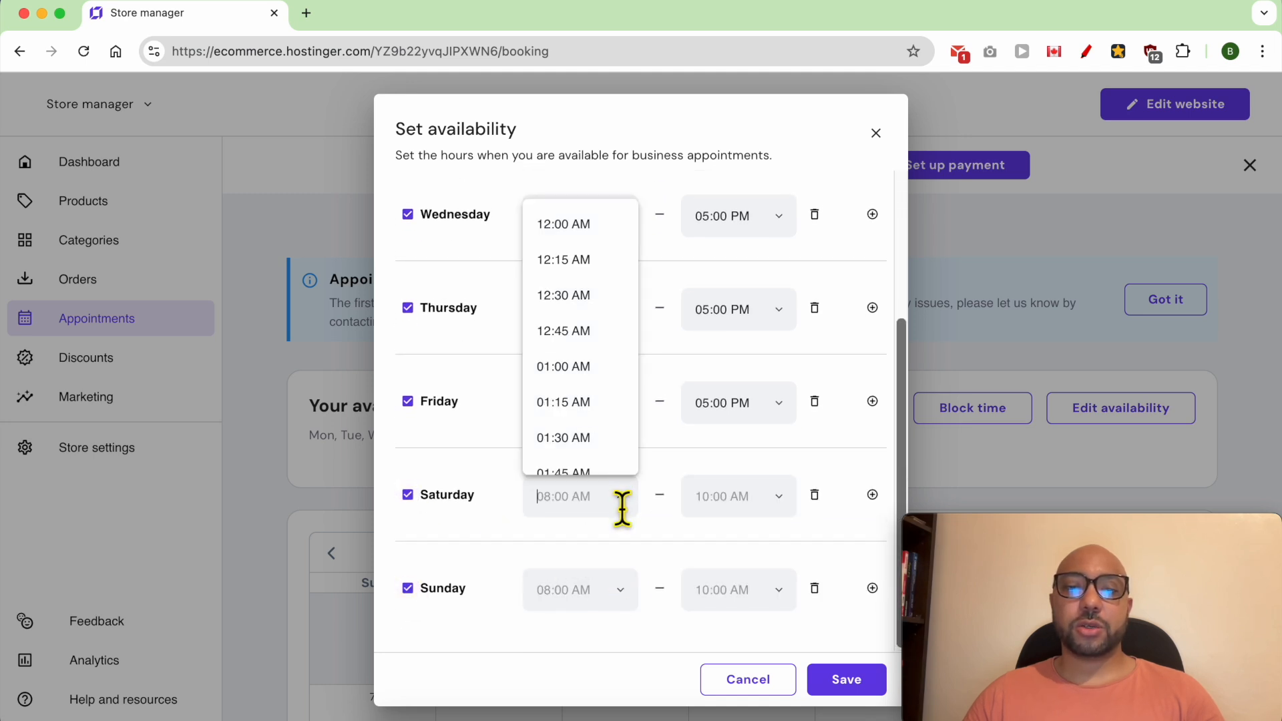
left_click(582, 403)
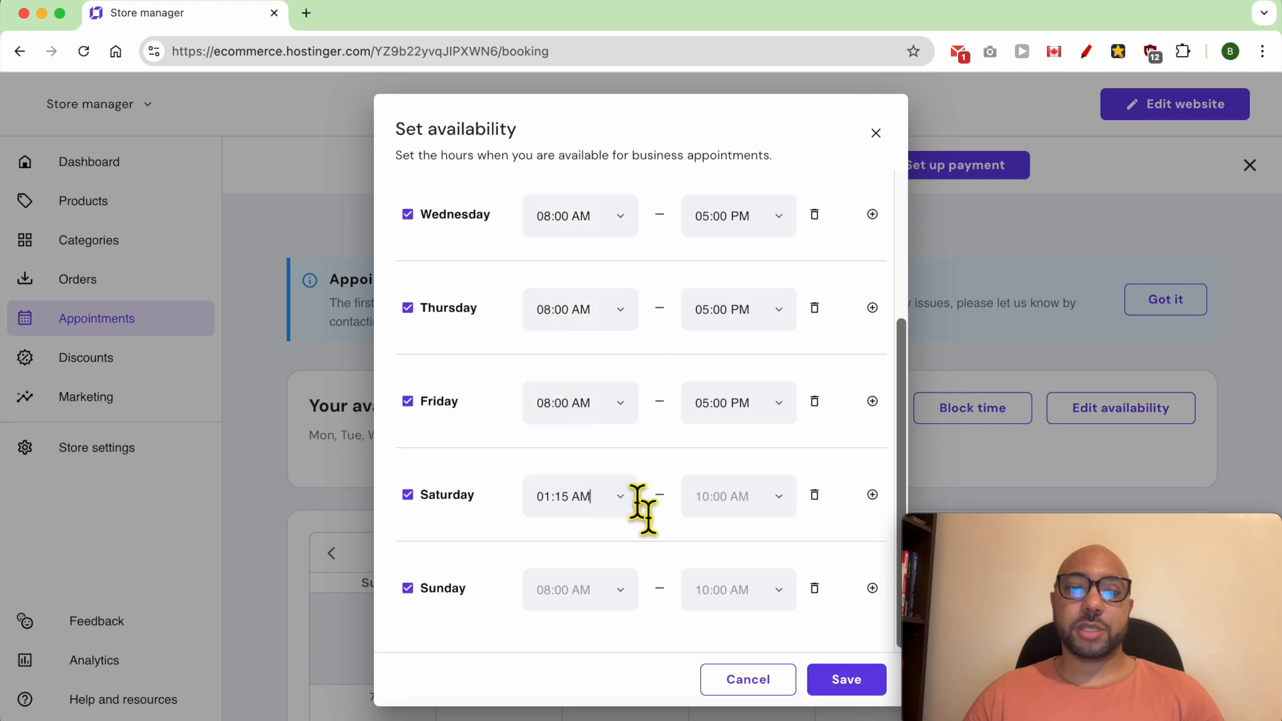
left_click(749, 511)
left_click(761, 440)
left_click(612, 592)
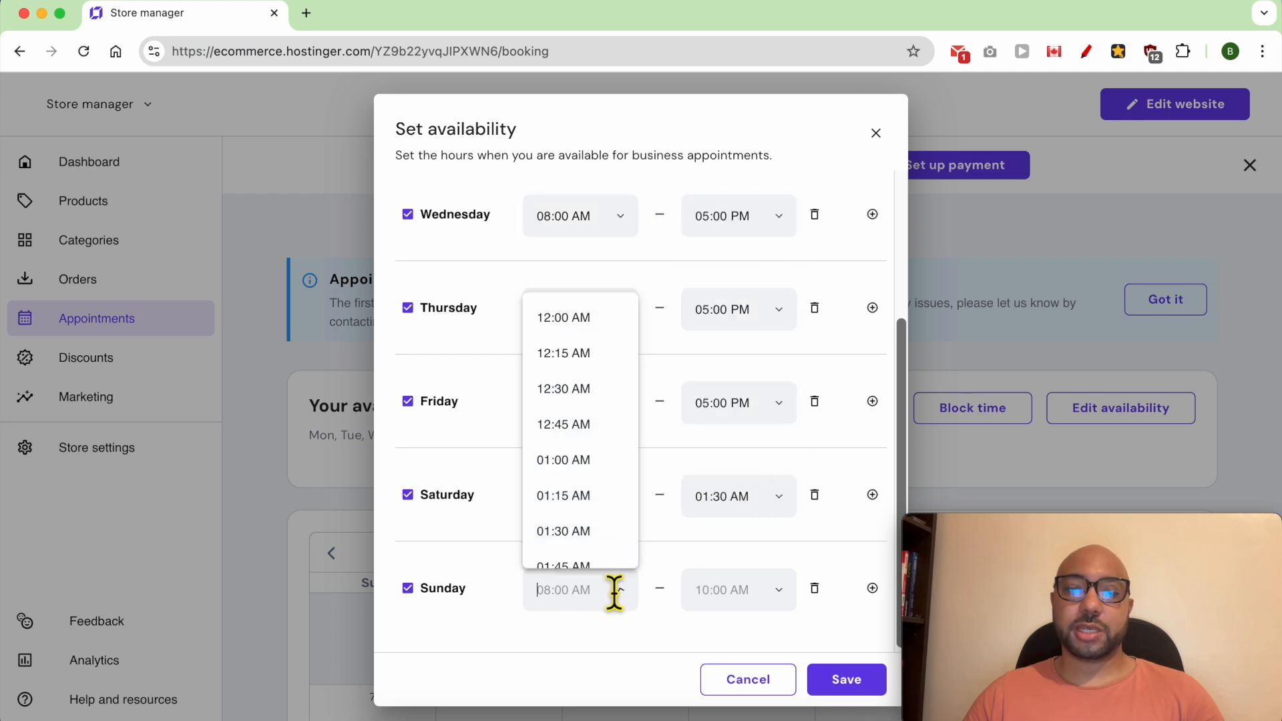
left_click(598, 460)
left_click(742, 587)
left_click(735, 564)
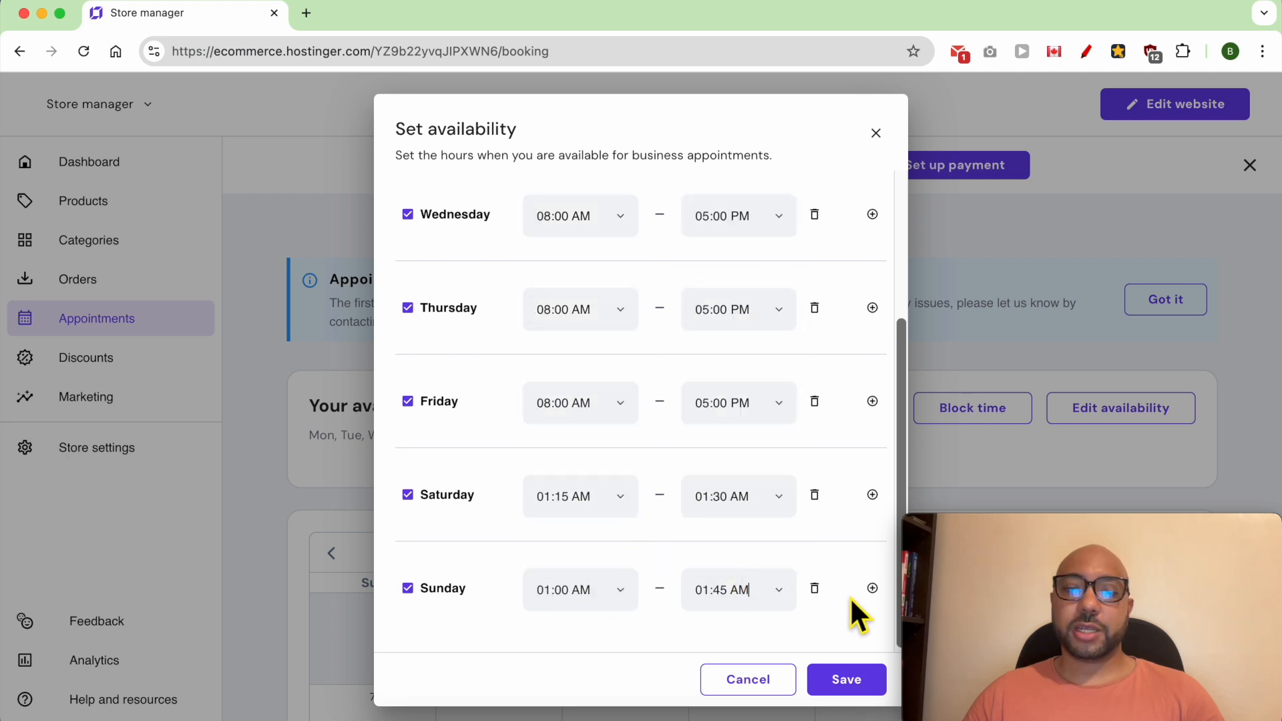
- Add a second Sunday time slot from 01:30 AM to 01:45 AM and save the availability
left_click(872, 589)
left_click(601, 638)
left_click(596, 581)
left_click(730, 635)
left_click(738, 605)
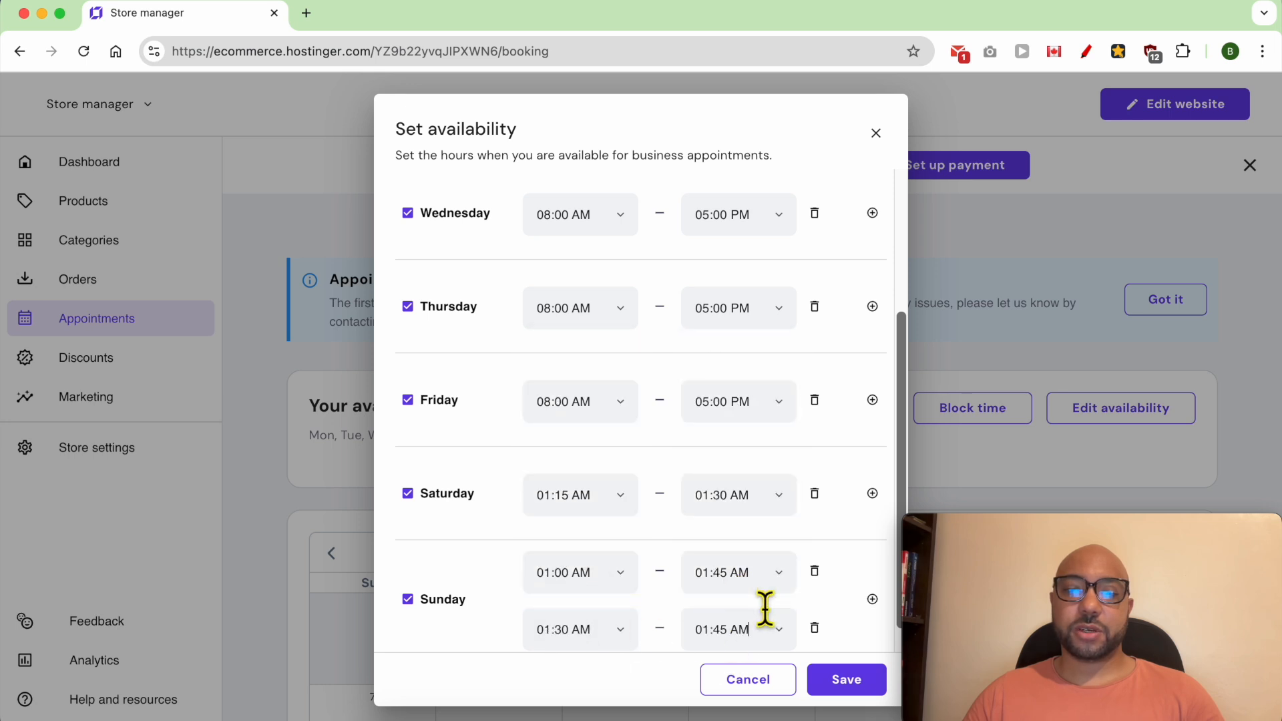
scroll(823, 599, "up", 5)
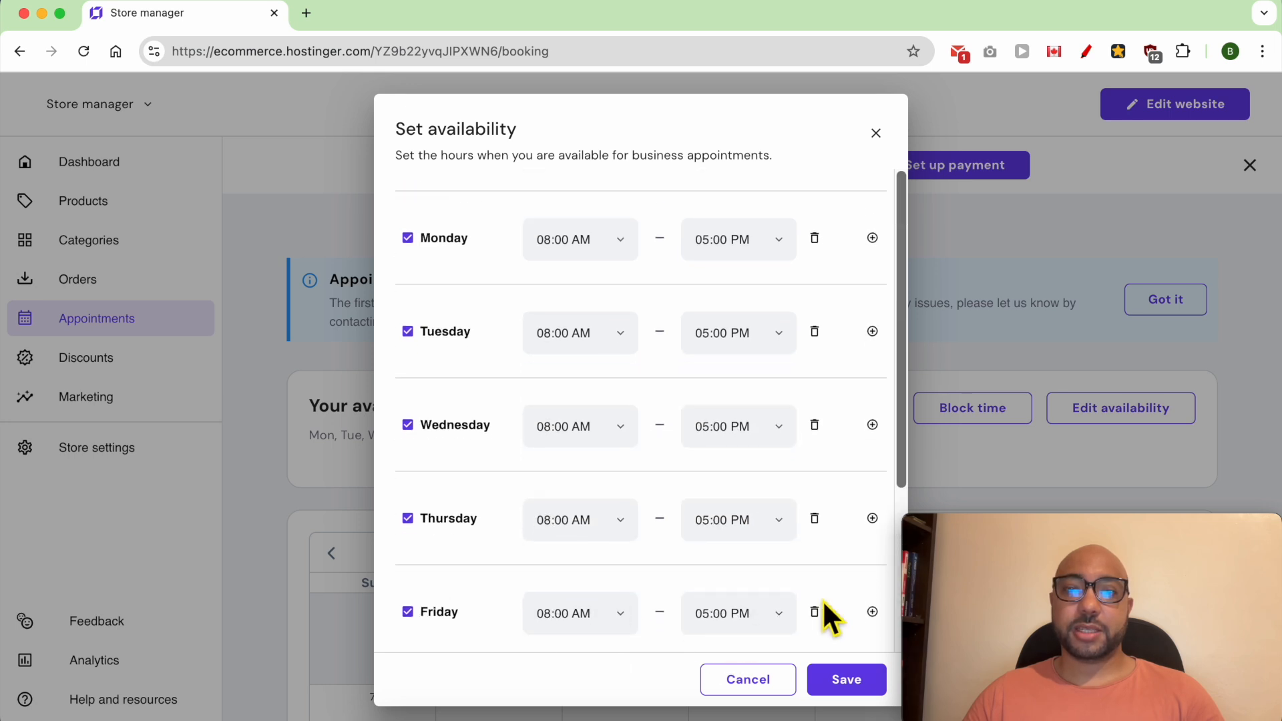
left_click(854, 679)
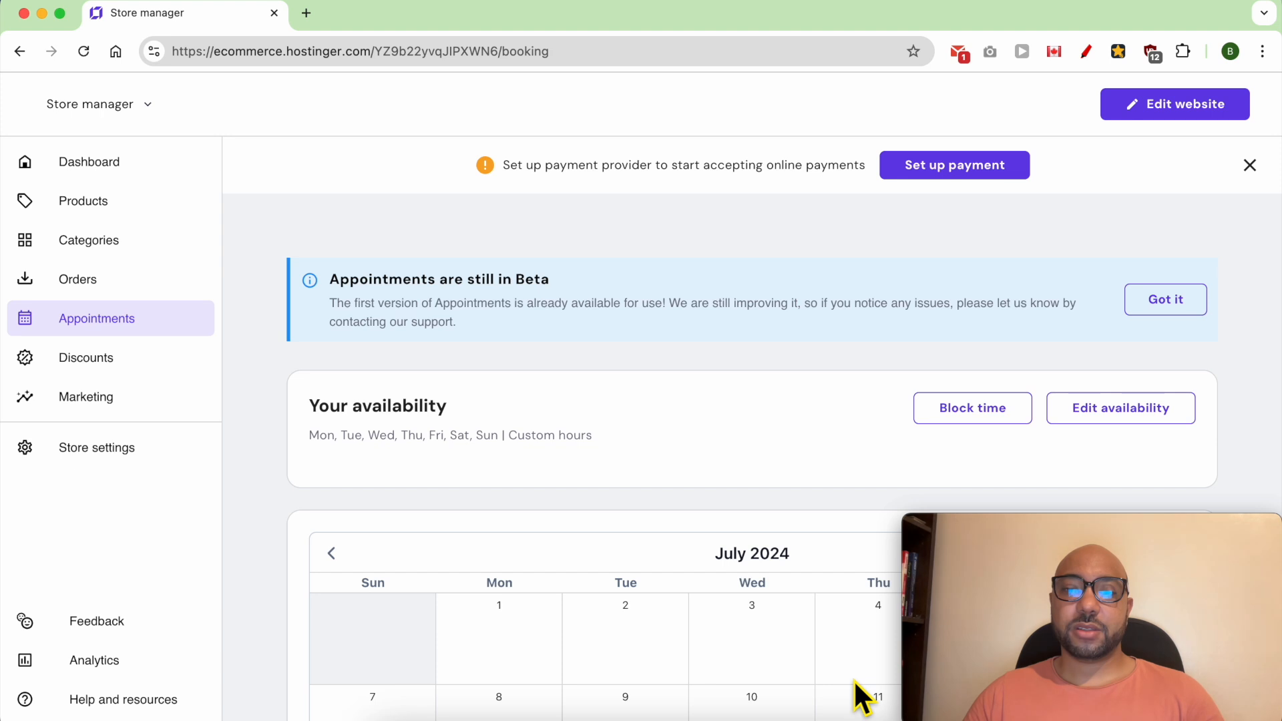
- Block July 31 and August 3, 2024 as unavailable dates for appointments and save them
scroll(719, 491, "down", 5)
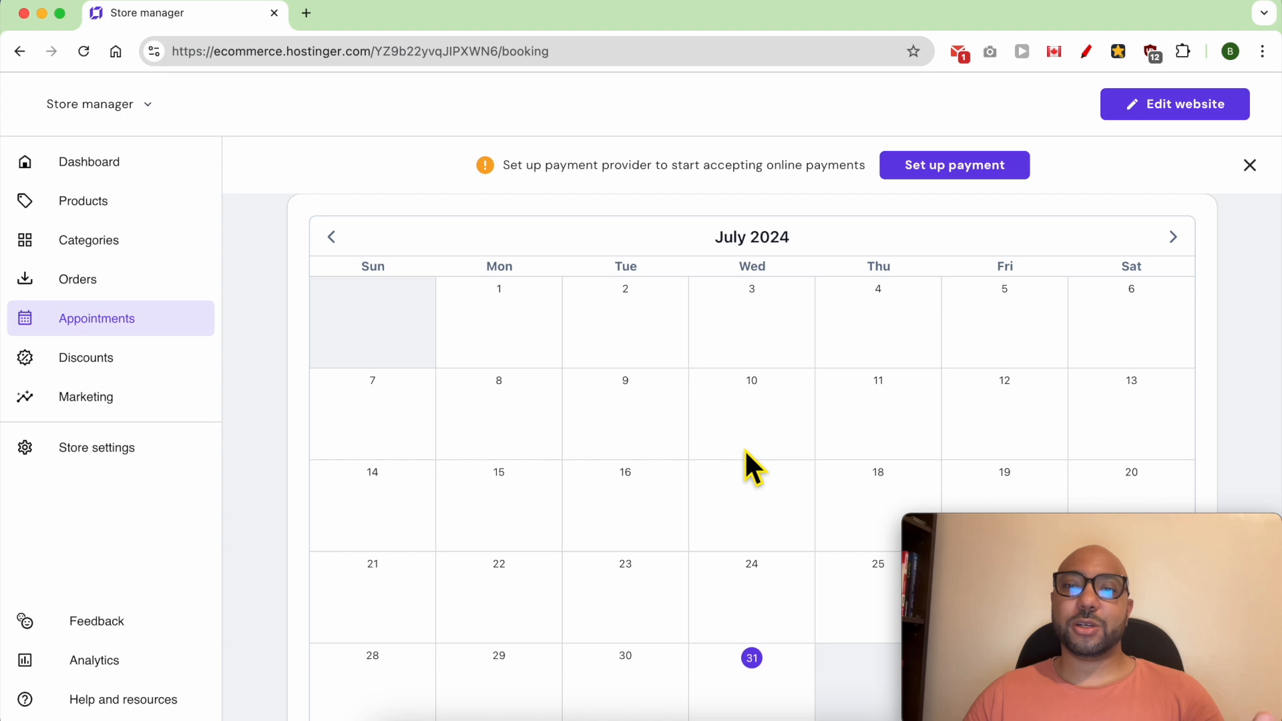
scroll(744, 448, "up", 3)
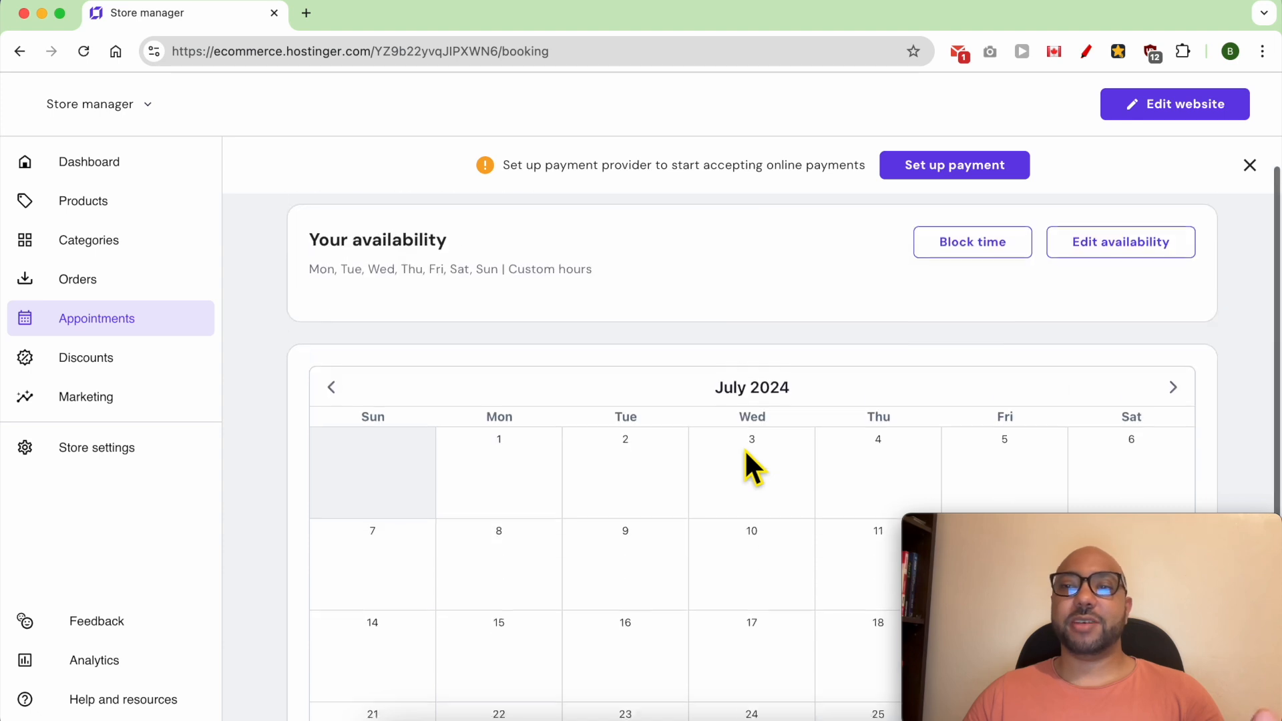
left_click(970, 264)
left_click(641, 502)
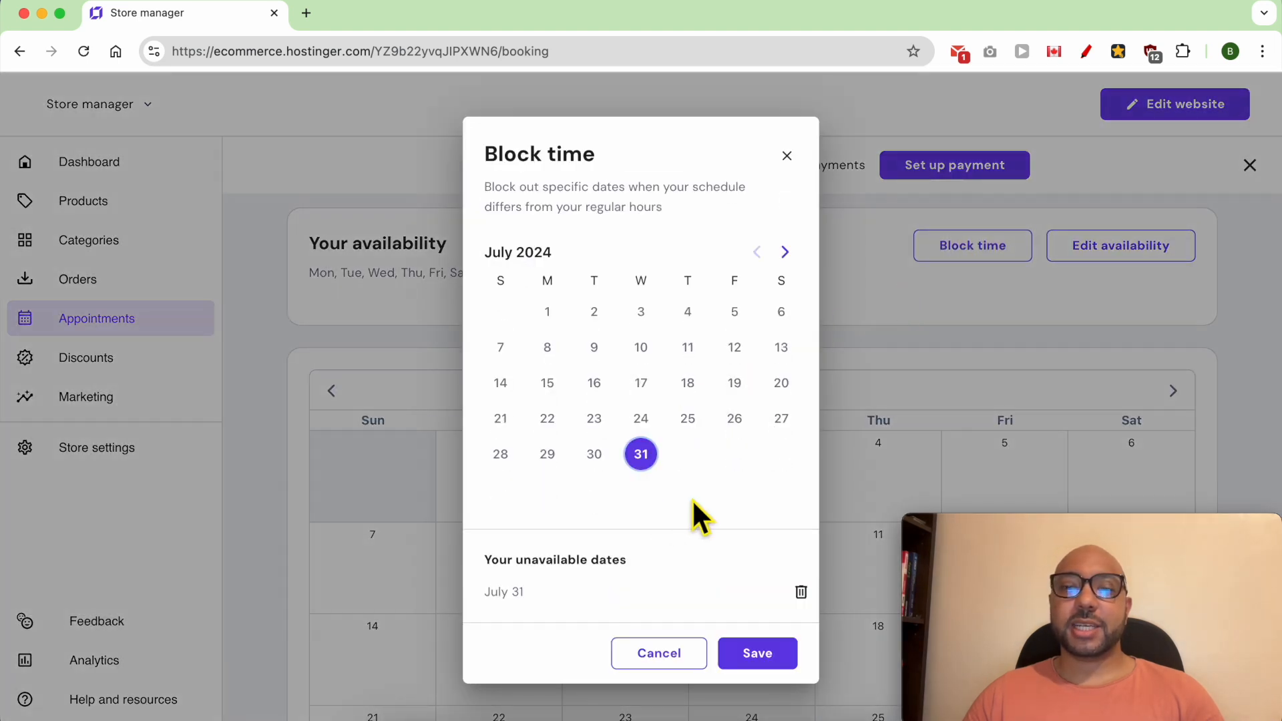
left_click(785, 254)
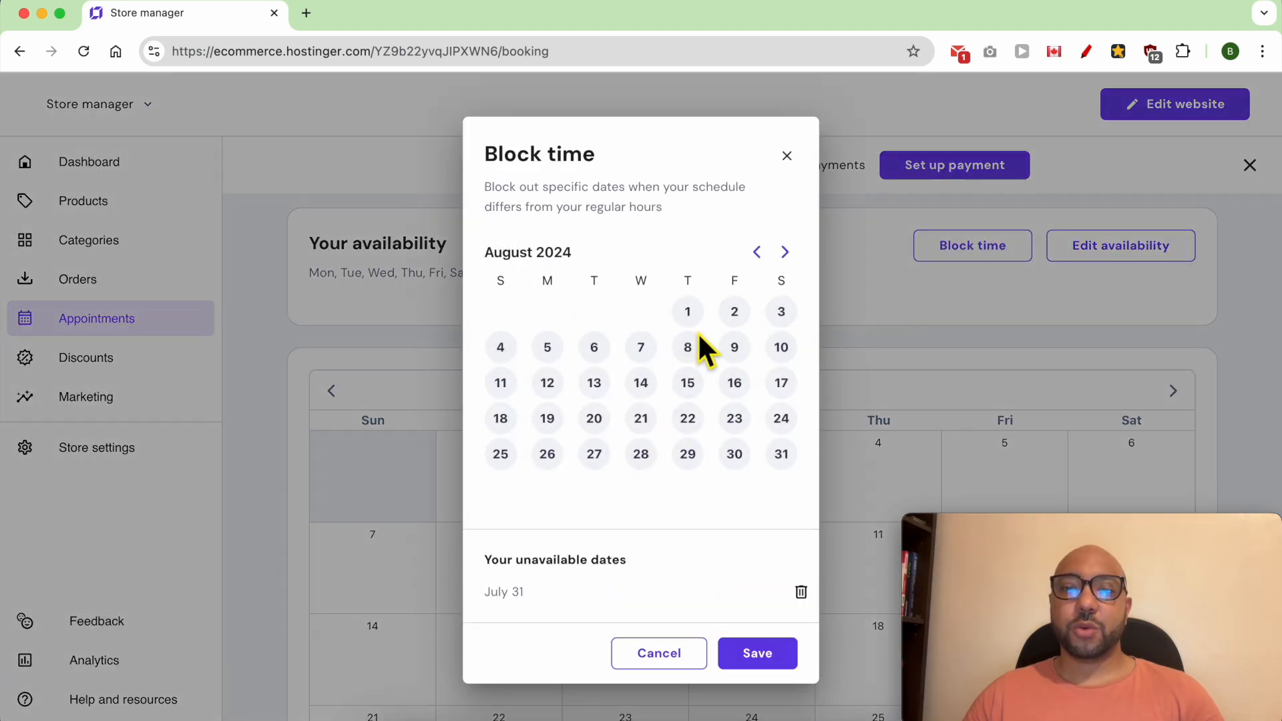
left_click(782, 309)
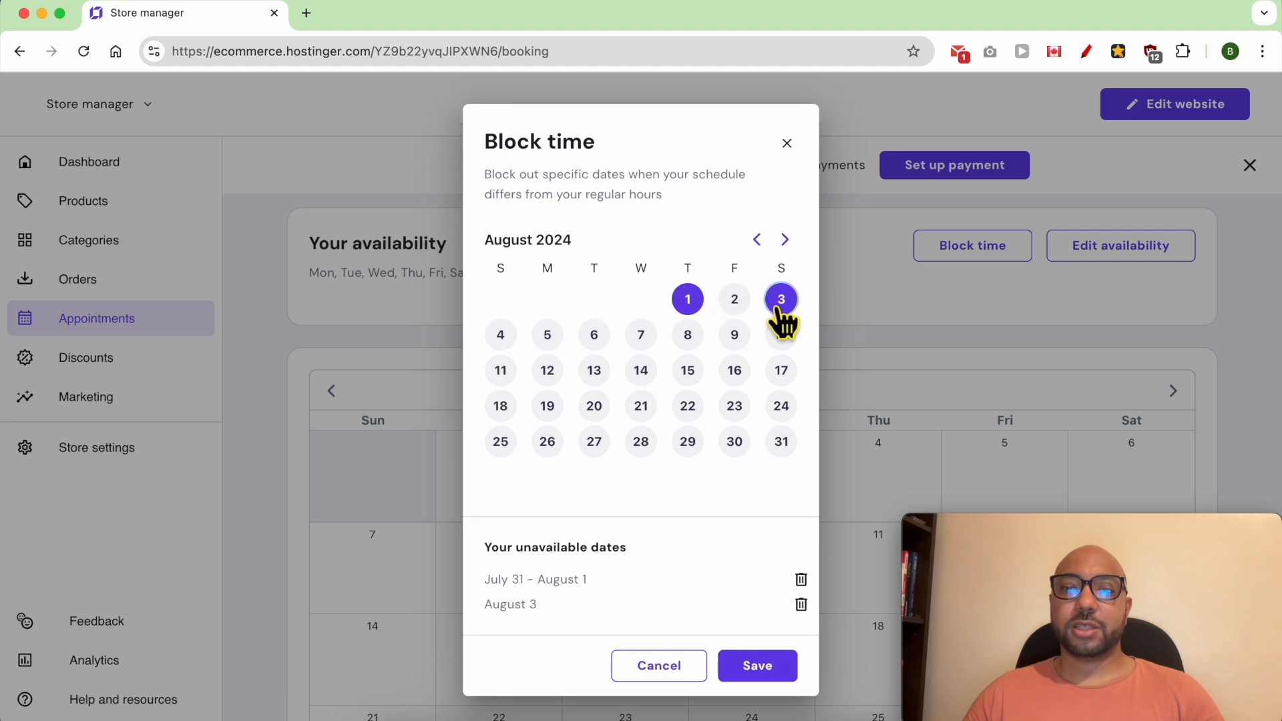
left_click_drag(487, 558, 521, 592)
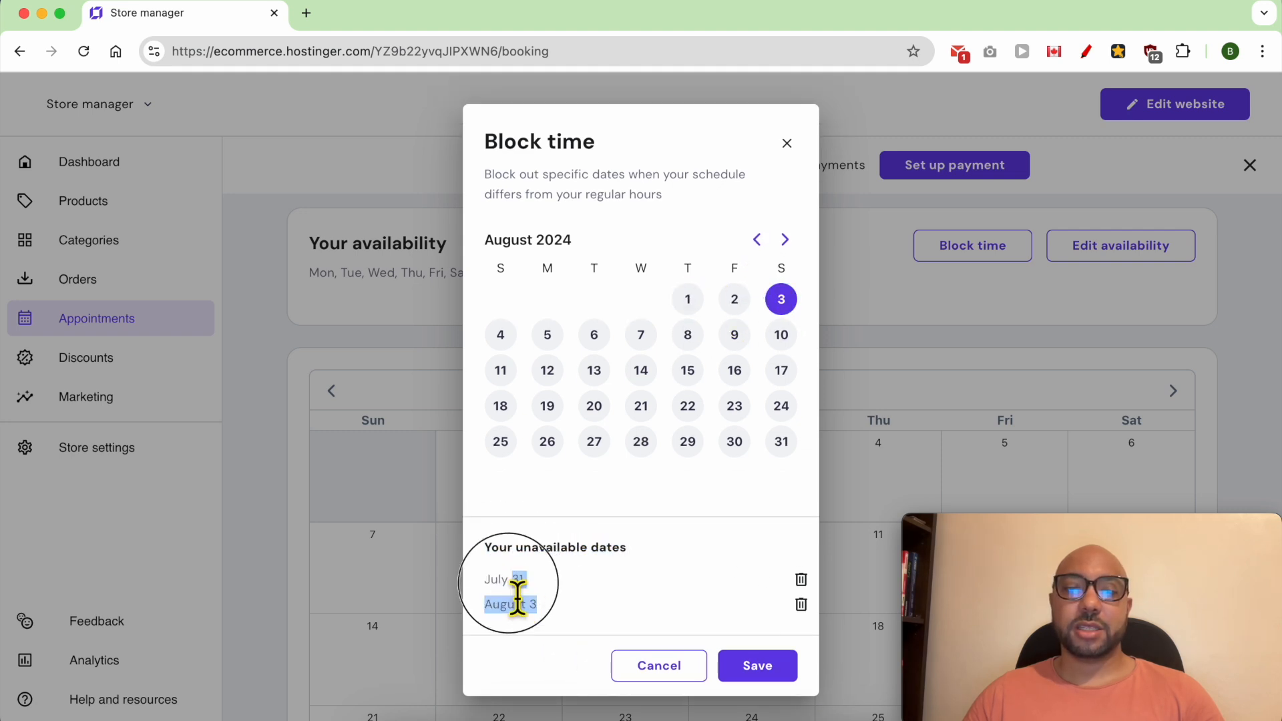
left_click(758, 668)
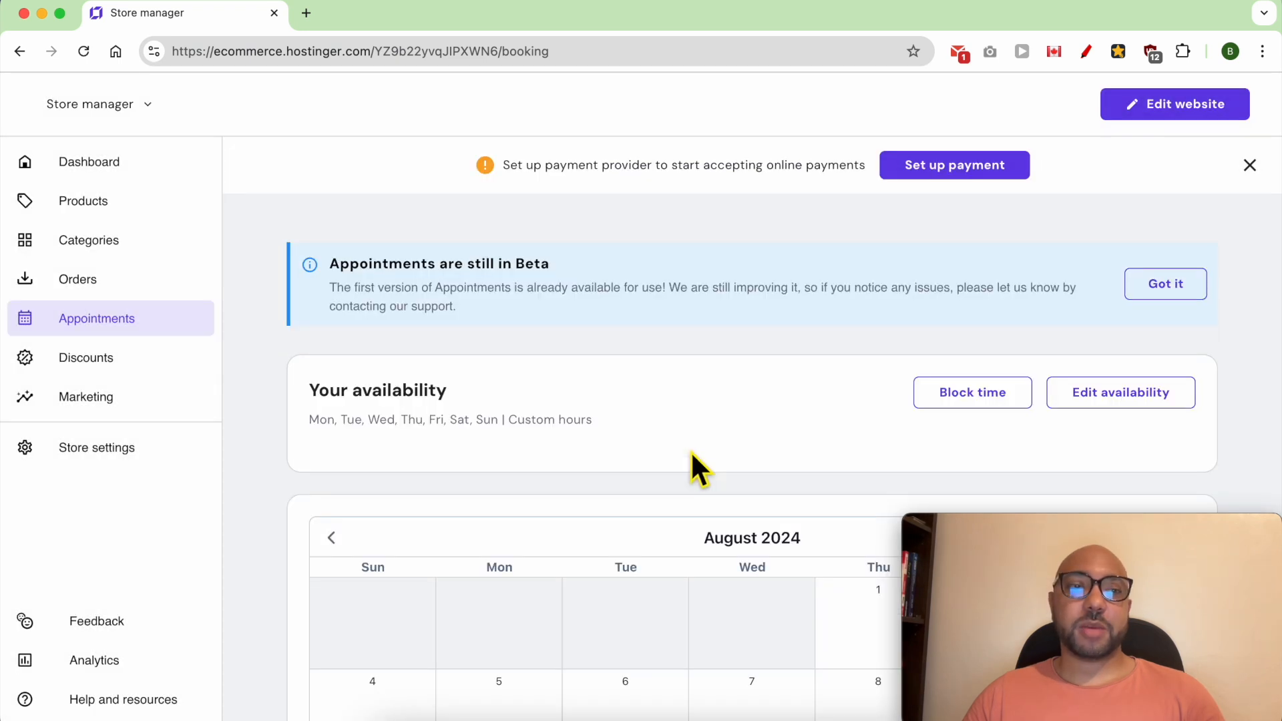
- Start a new Appointment product in the store and upload New Project (2).jpg from Downloads as its media
left_click(183, 226)
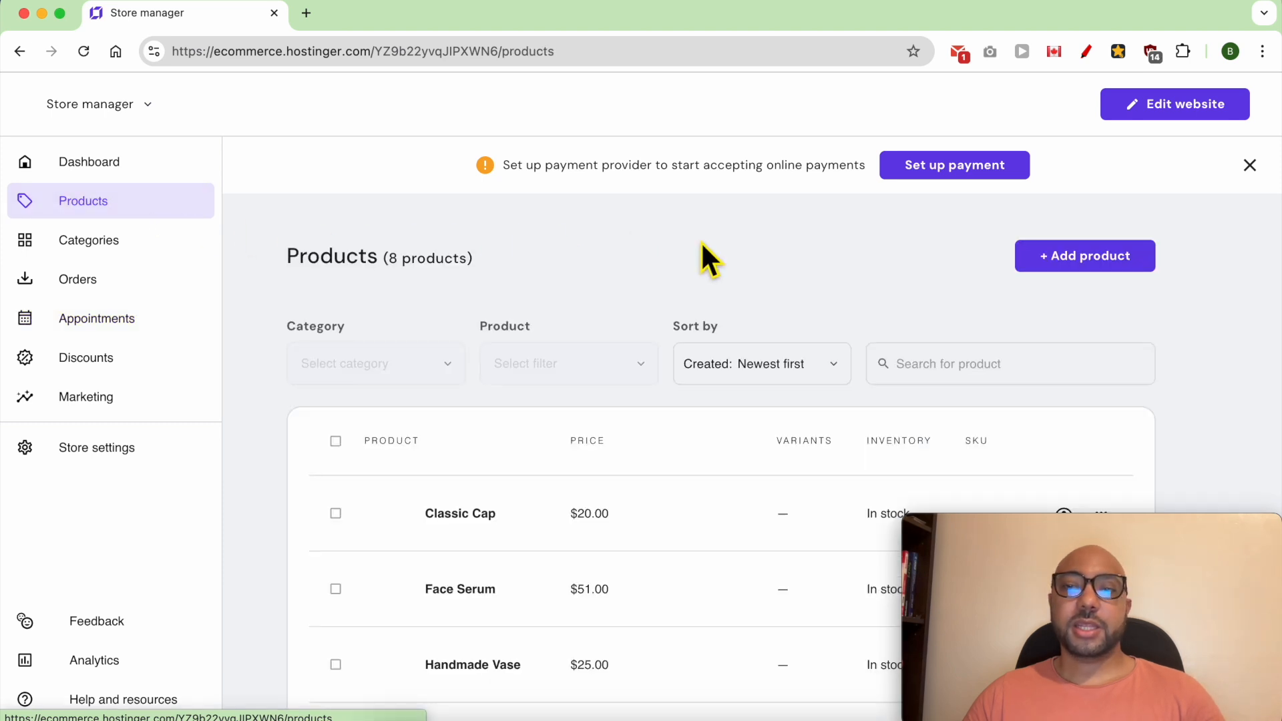
left_click(1062, 261)
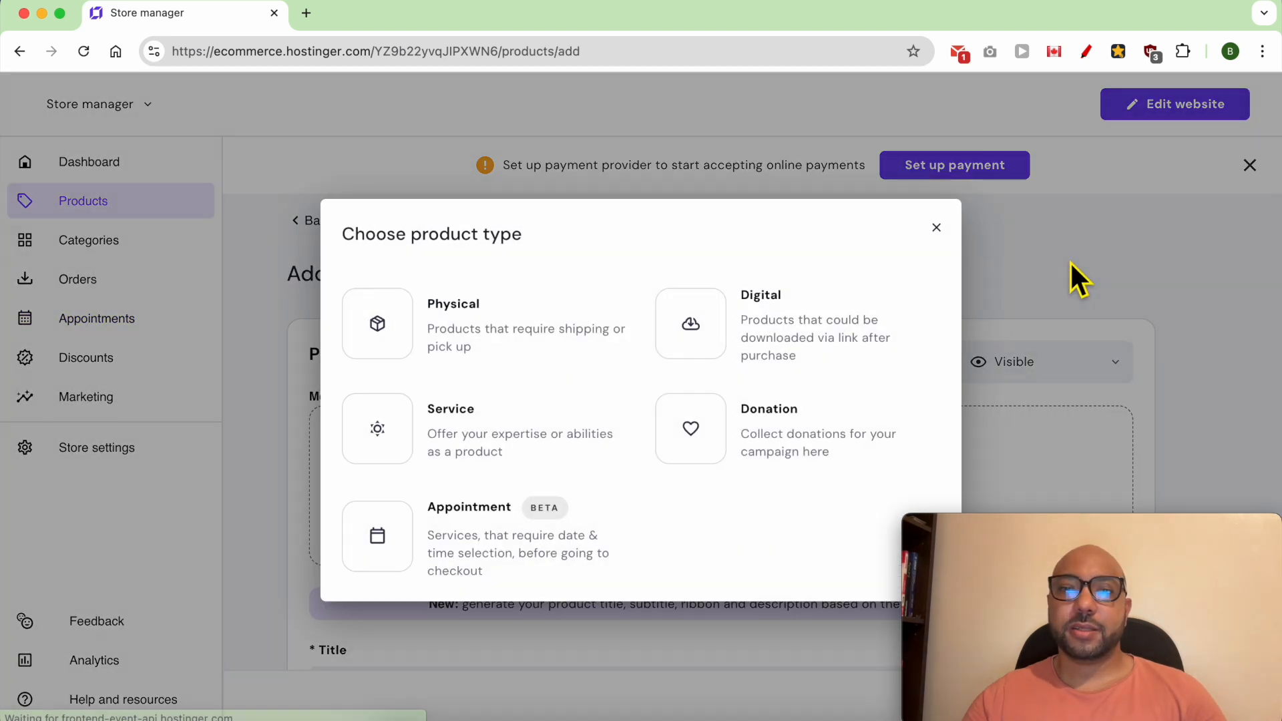
left_click(486, 549)
left_click(743, 473)
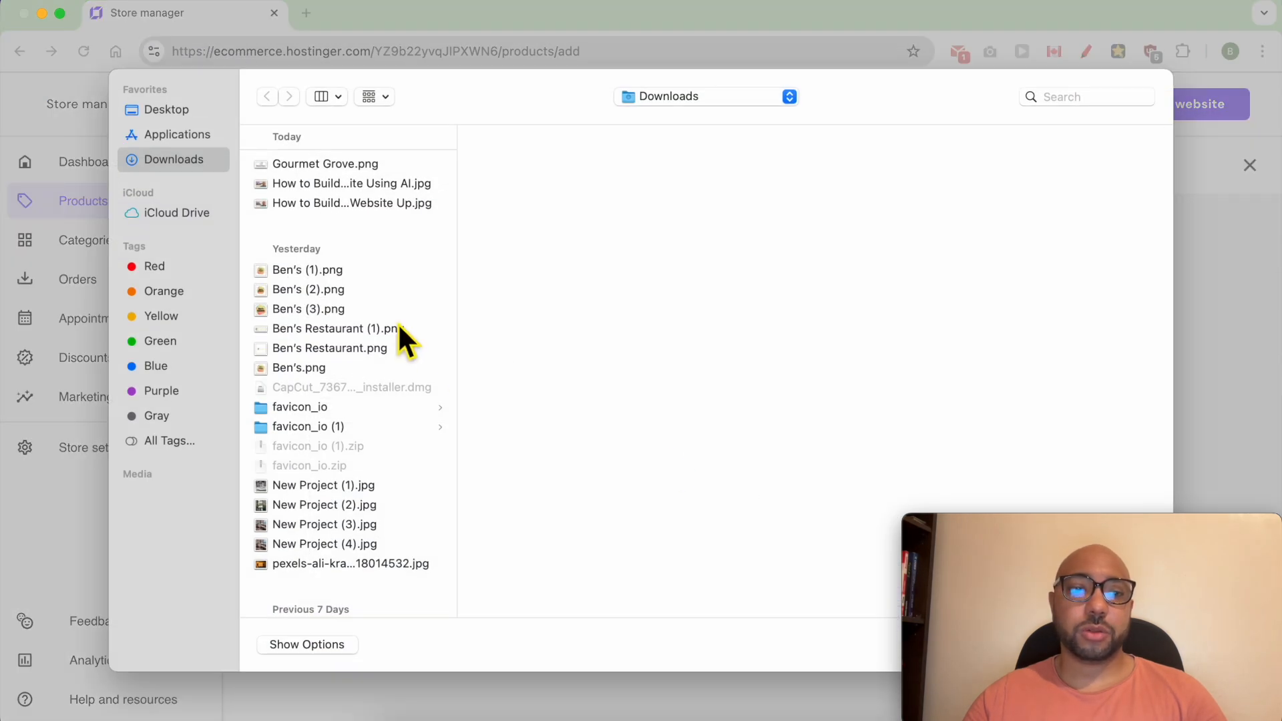
left_click(354, 487)
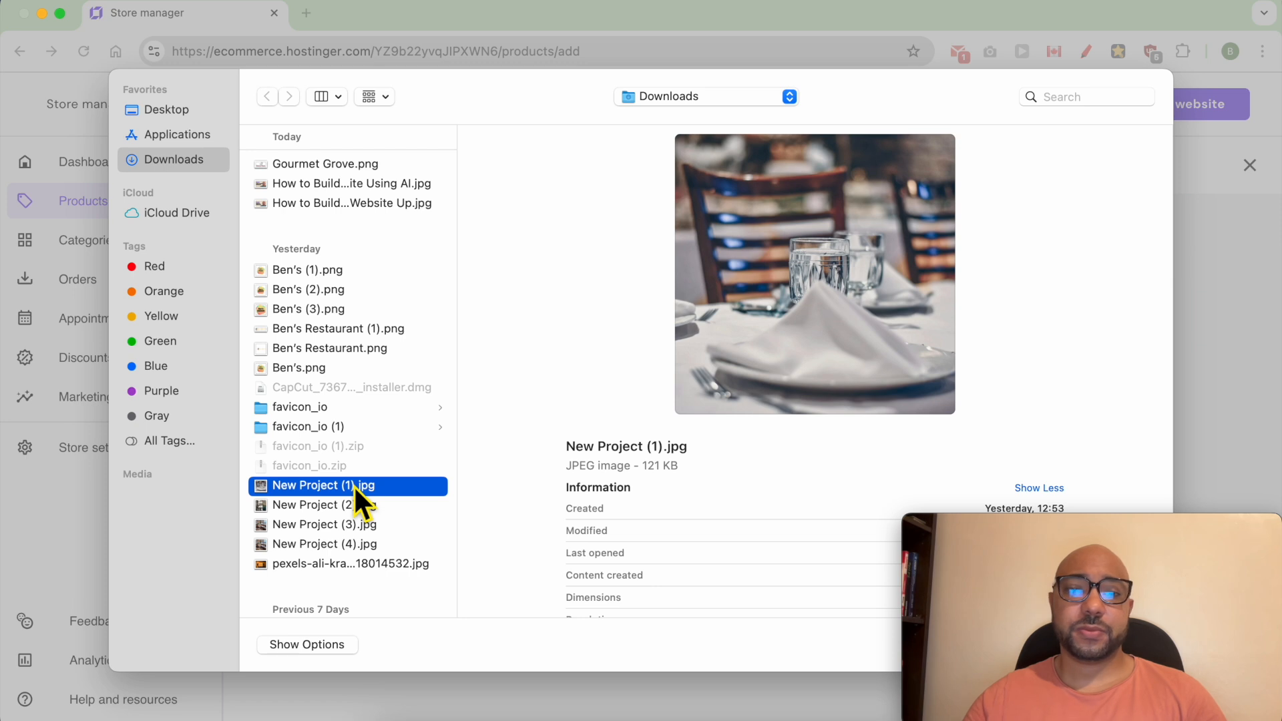
key("Down")
key("Return")
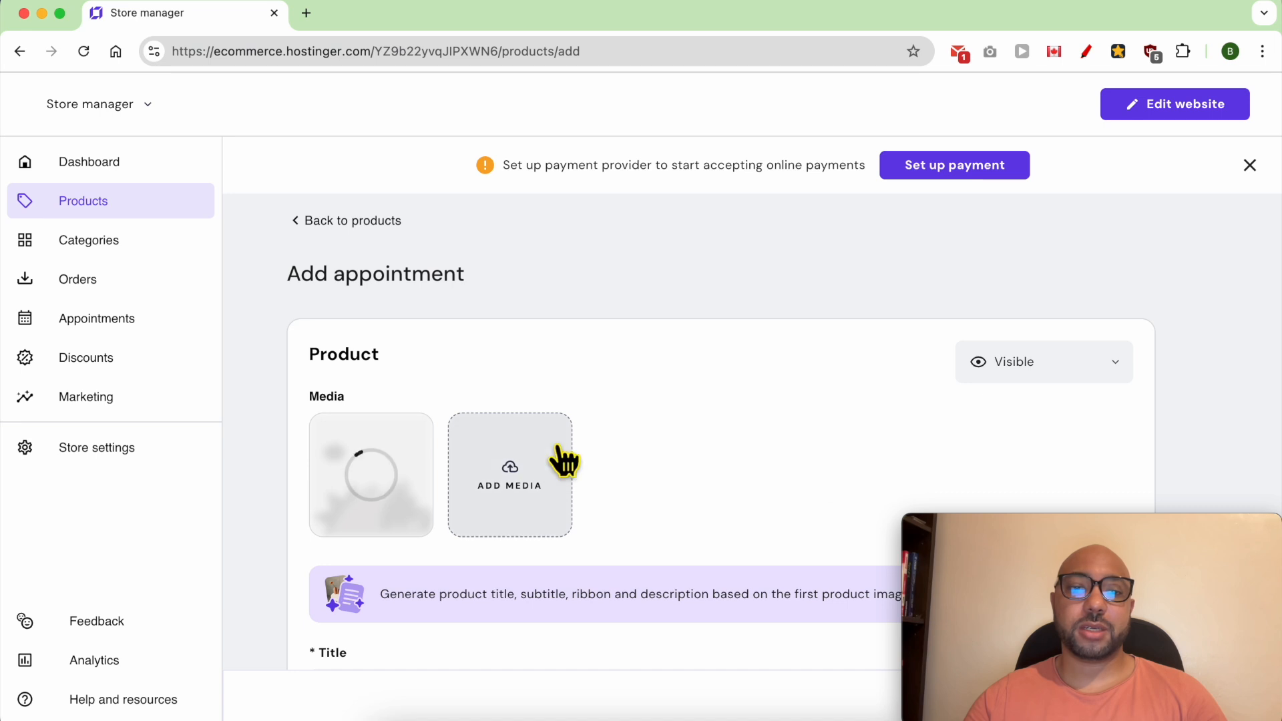
- Title the appointment "Book a 2-person table"
scroll(564, 460, "down", 4)
left_click(478, 487)
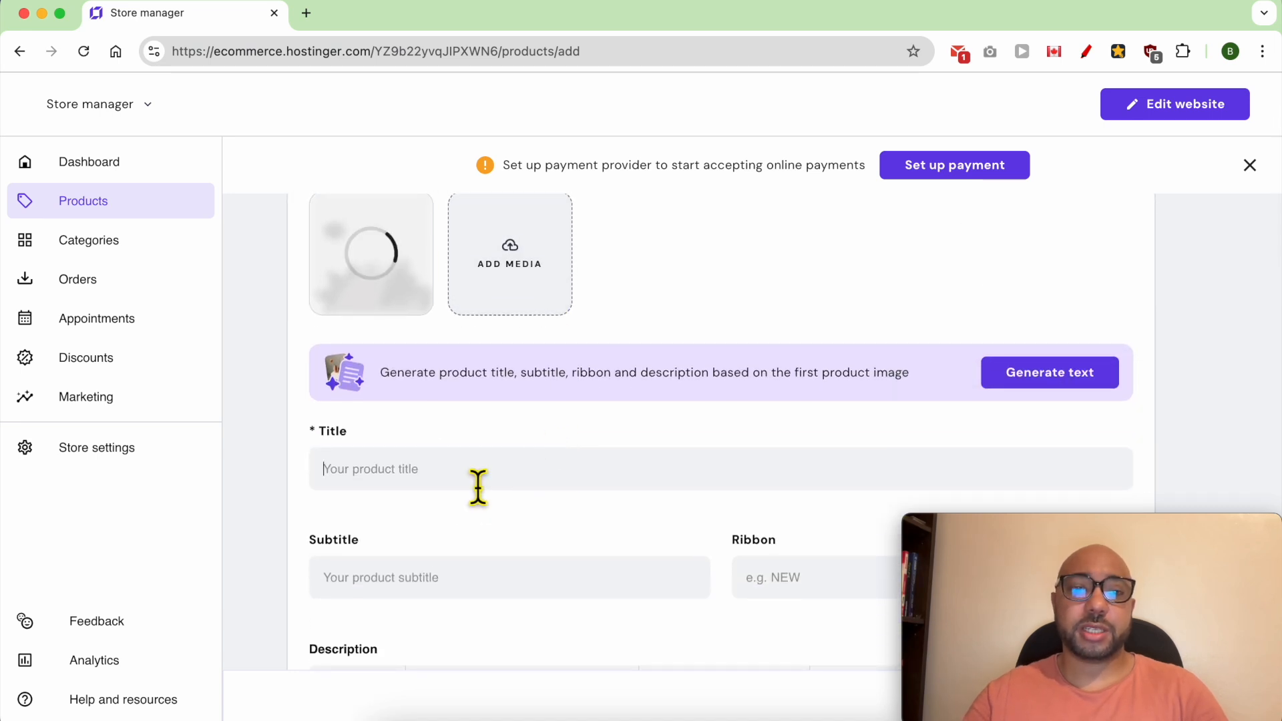
type("Book a 2-person table")
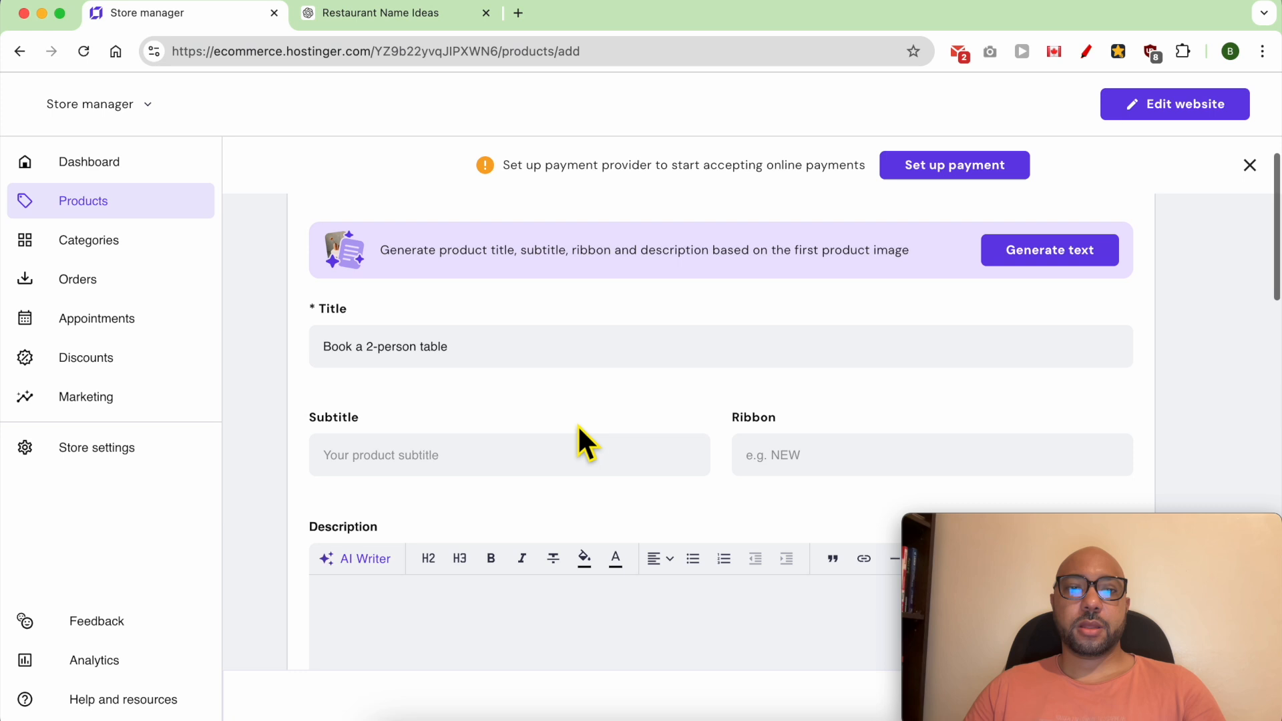
- Paste the prepared Gourmet Grove table-for-two promotional text into the appointment's description
scroll(577, 439, "down", 3)
left_click(472, 481)
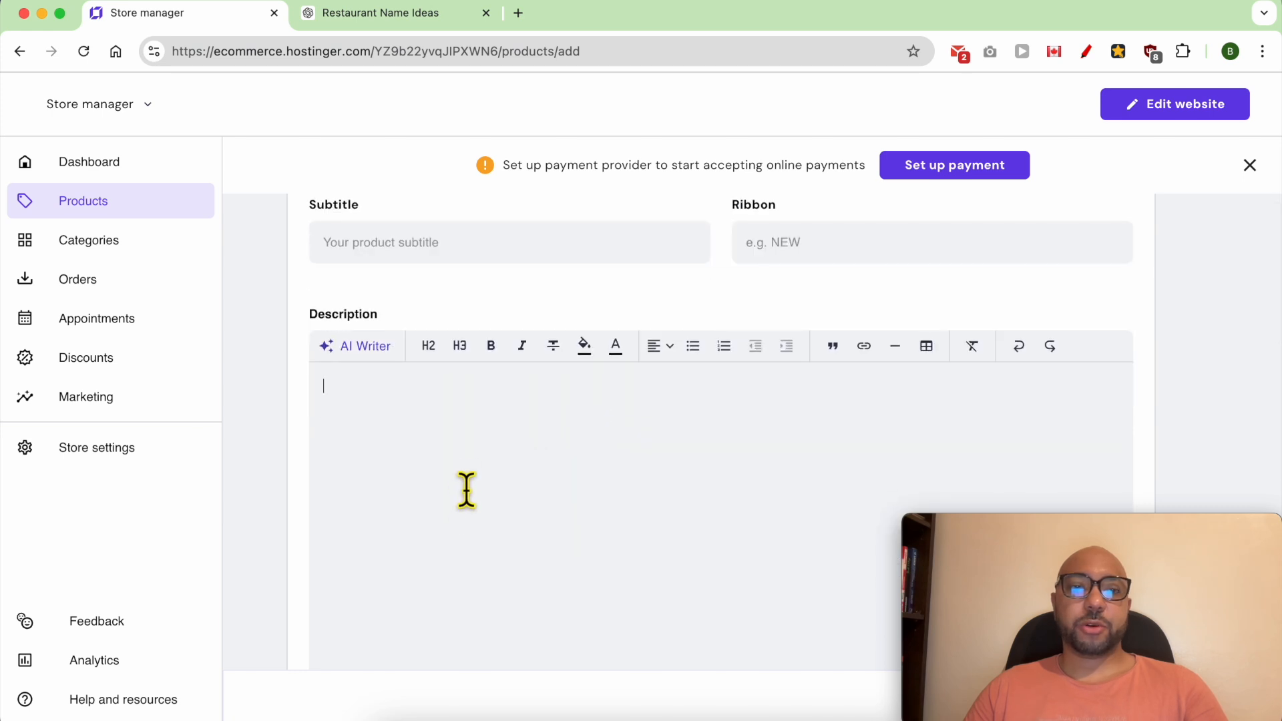
type("Experience the finest dining at Gourmet Grove, where exquisite cuisine meets exceptional service. Whether it's a romantic dinner or a special catch-up with a friend, our cozy setting is perfect for memorable moments. Reserve your table for two now and indulge in a culinary journey that will delight your taste buds. Our easy-to-use online booking system ensures a hassle-free reservation experience. Book today and secure your spot at one of London's premier dining destinations!")
triple_click(457, 404)
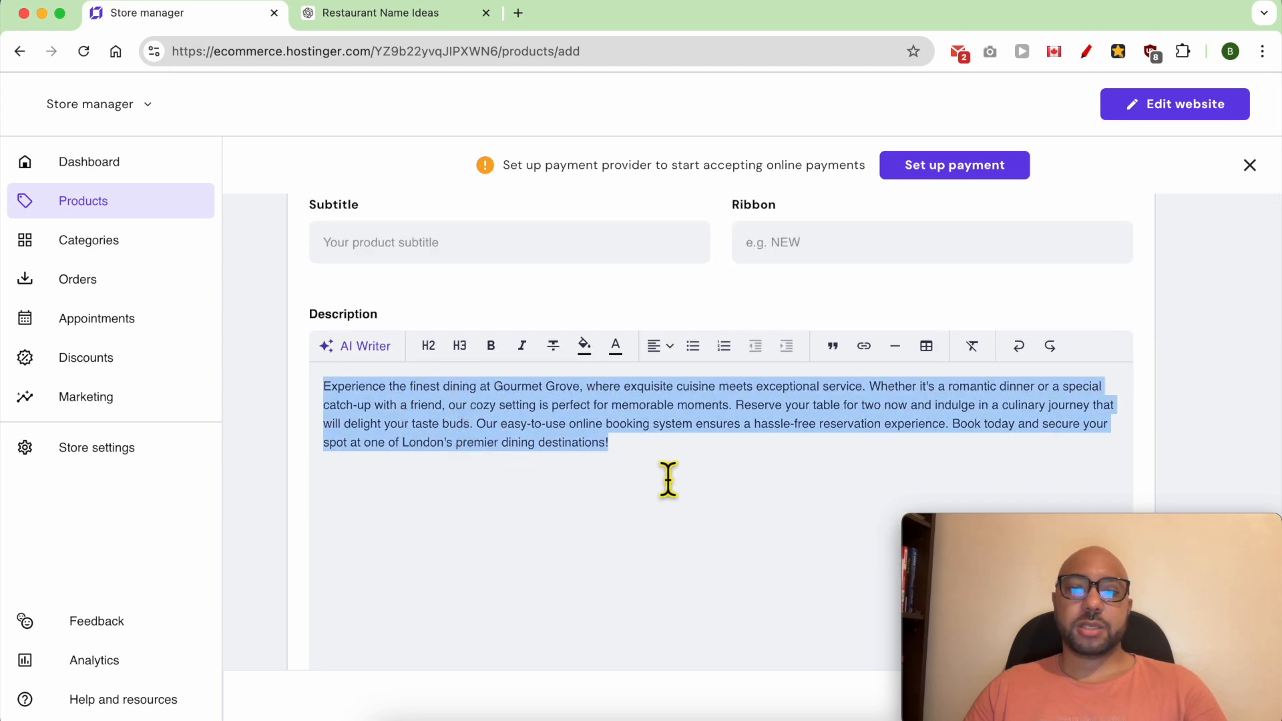
- Set the appointment's price to $100 and its discount price to $80
scroll(668, 468, "down", 5)
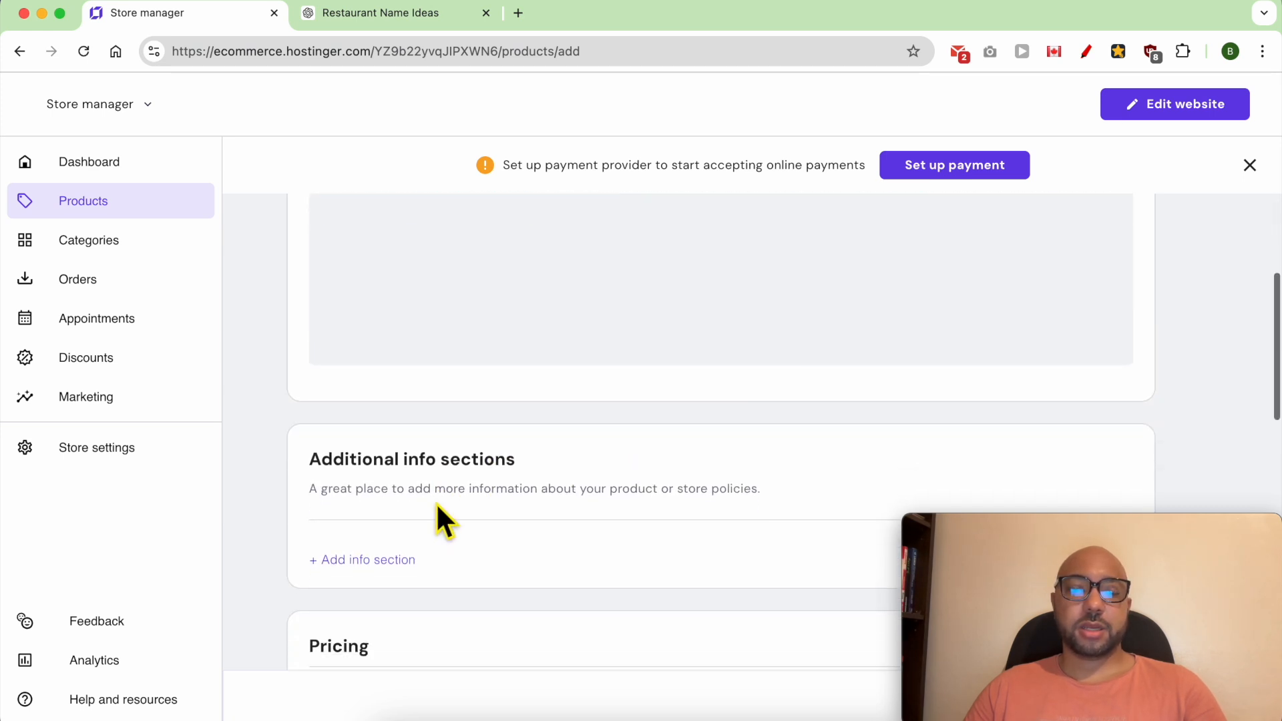
scroll(434, 507, "down", 4)
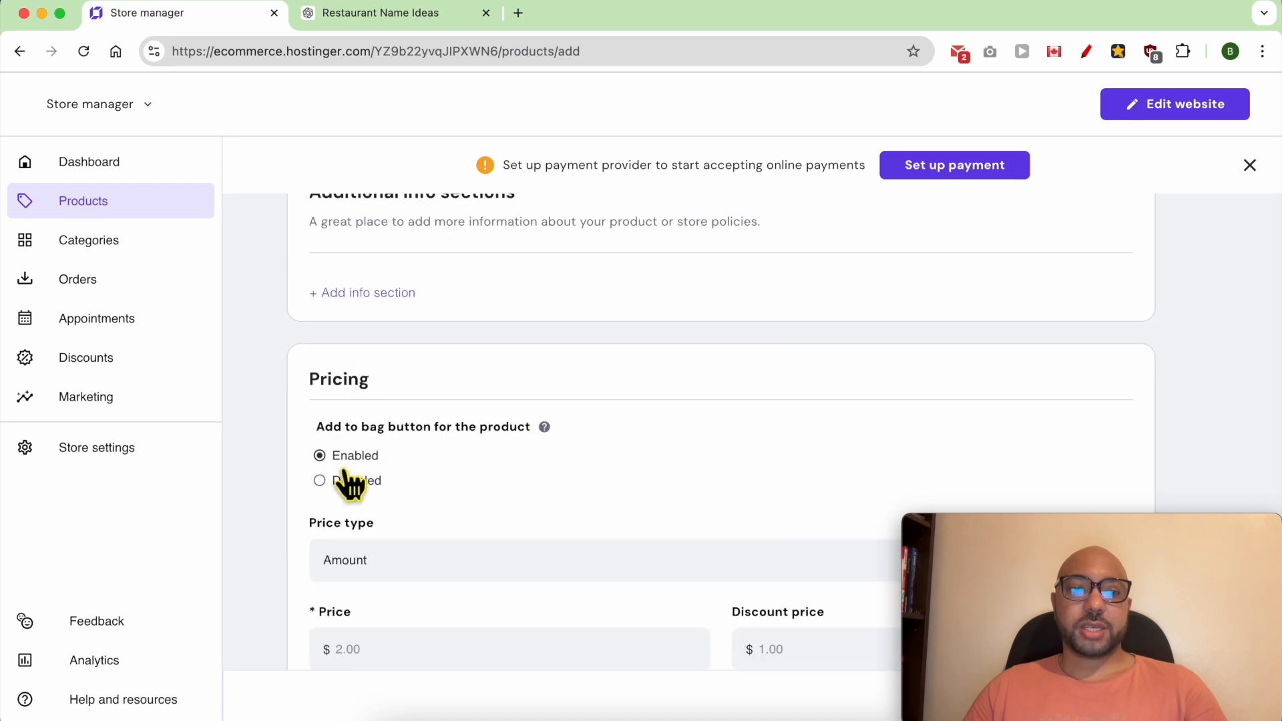
scroll(347, 482, "down", 1)
scroll(467, 507, "down", 2)
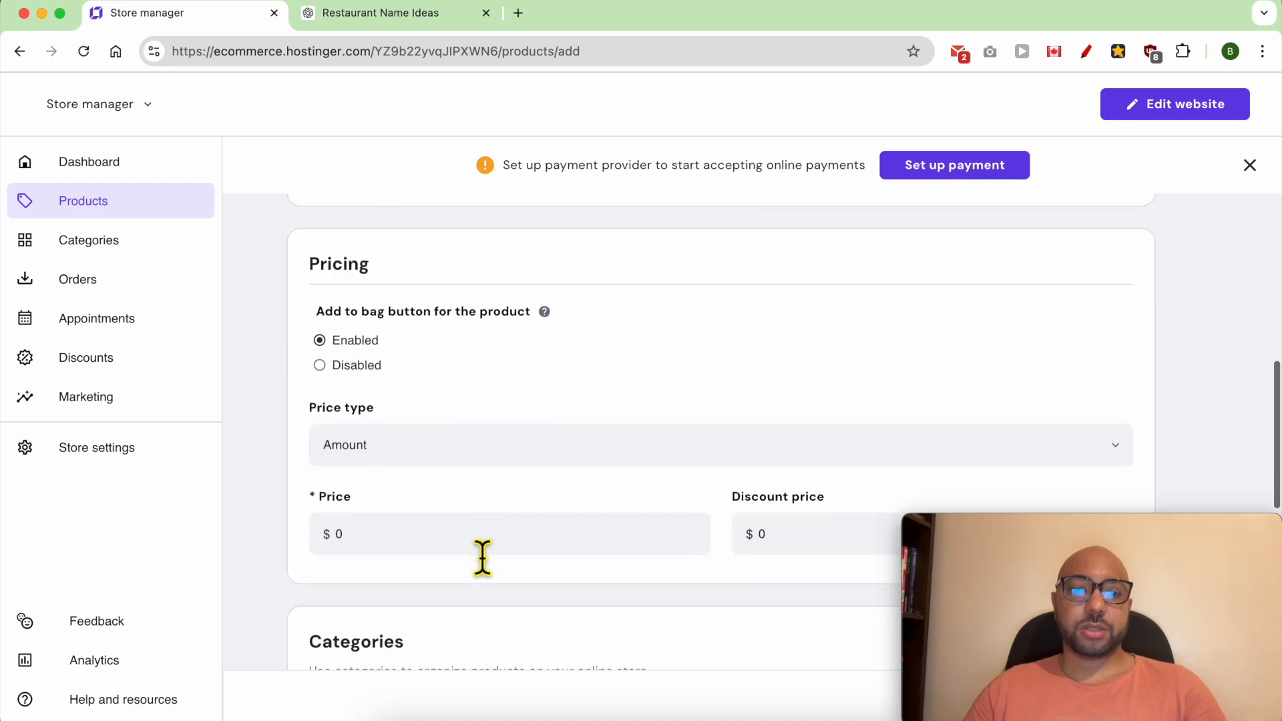
left_click(550, 528)
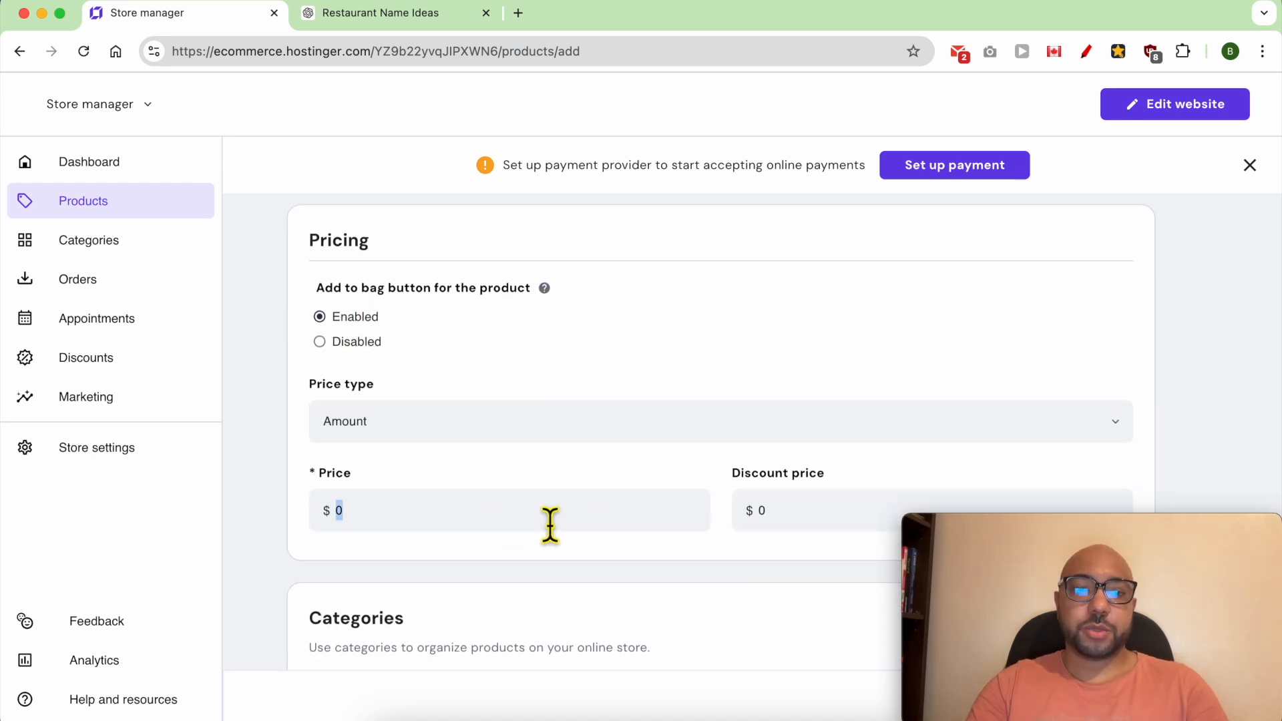
left_click(835, 521)
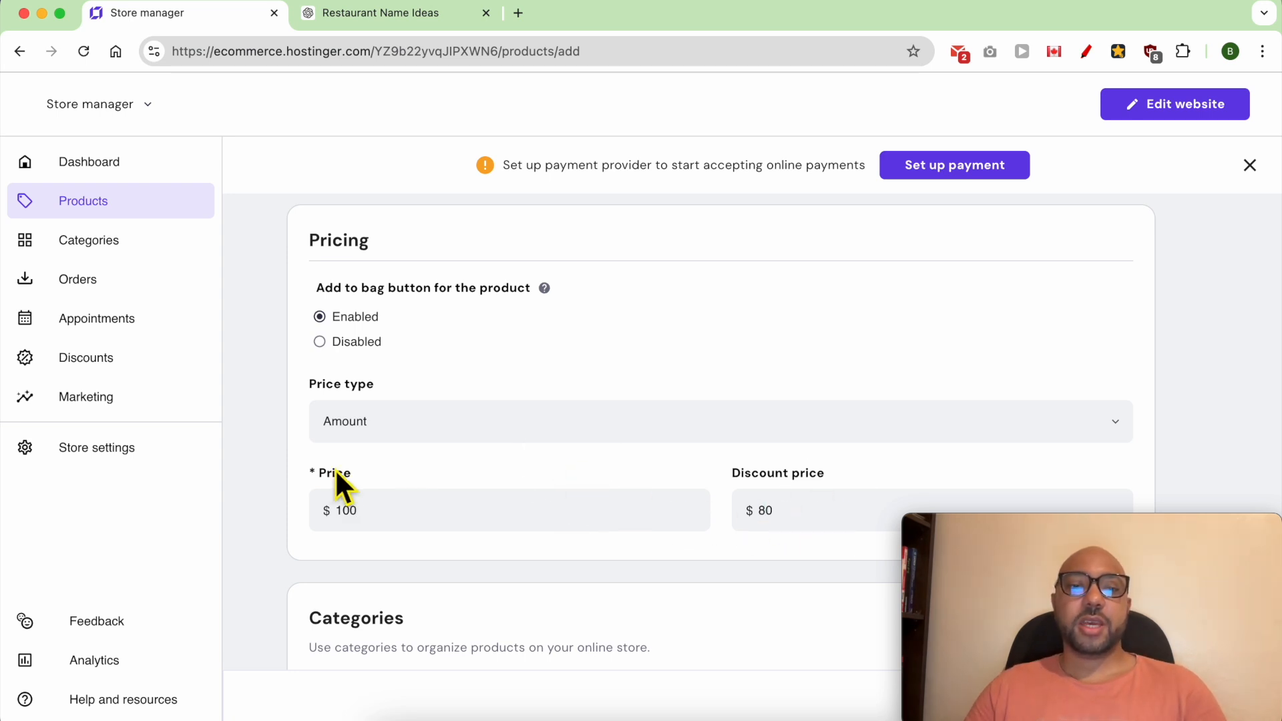
triple_click(761, 475)
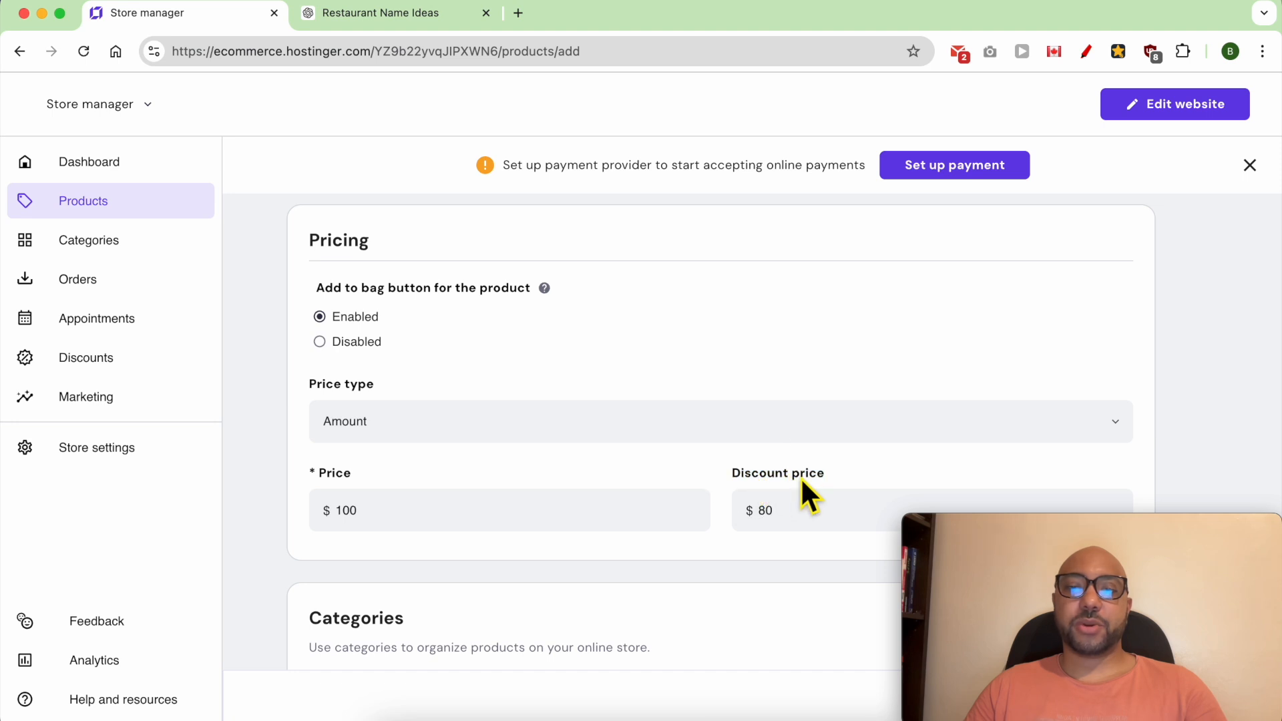
double_click(312, 474)
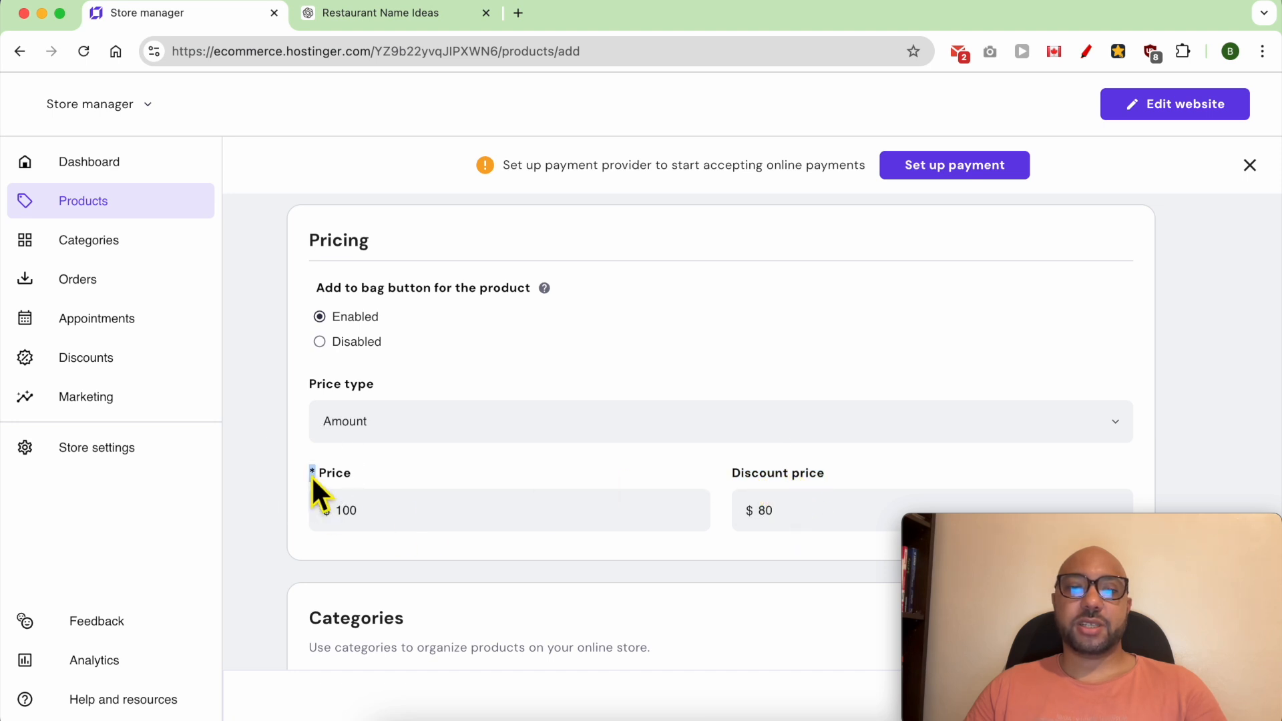
left_click(802, 517)
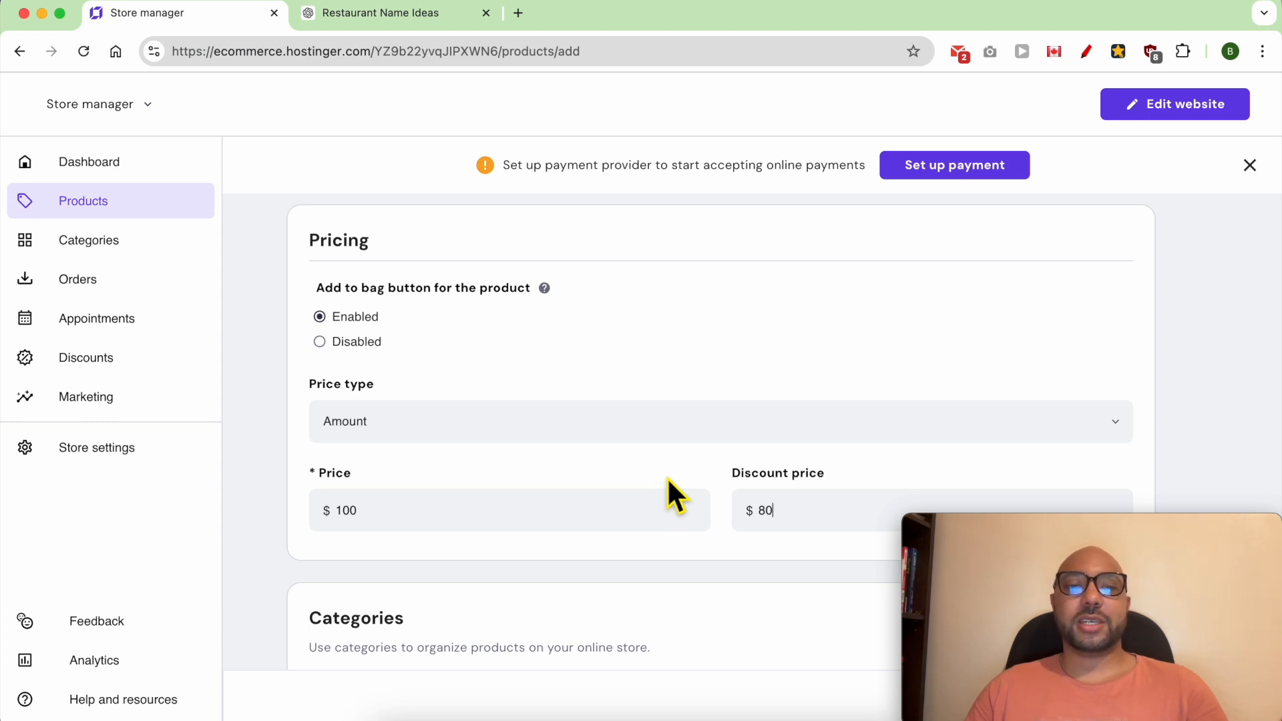
- Enter "Location: Gourmet Grove - NY" as the appointment's location
scroll(657, 458, "down", 7)
triple_click(387, 294)
left_click(365, 402)
type("Location:")
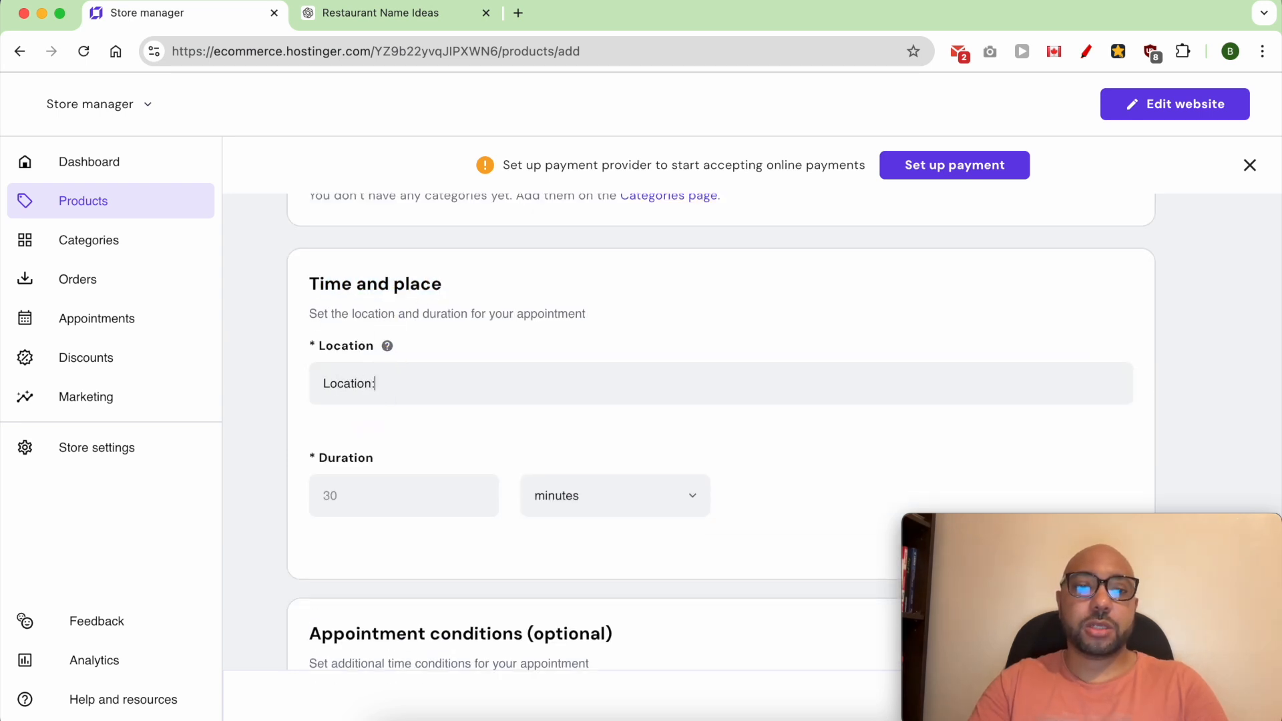
type(" Gourmet Grove - NY")
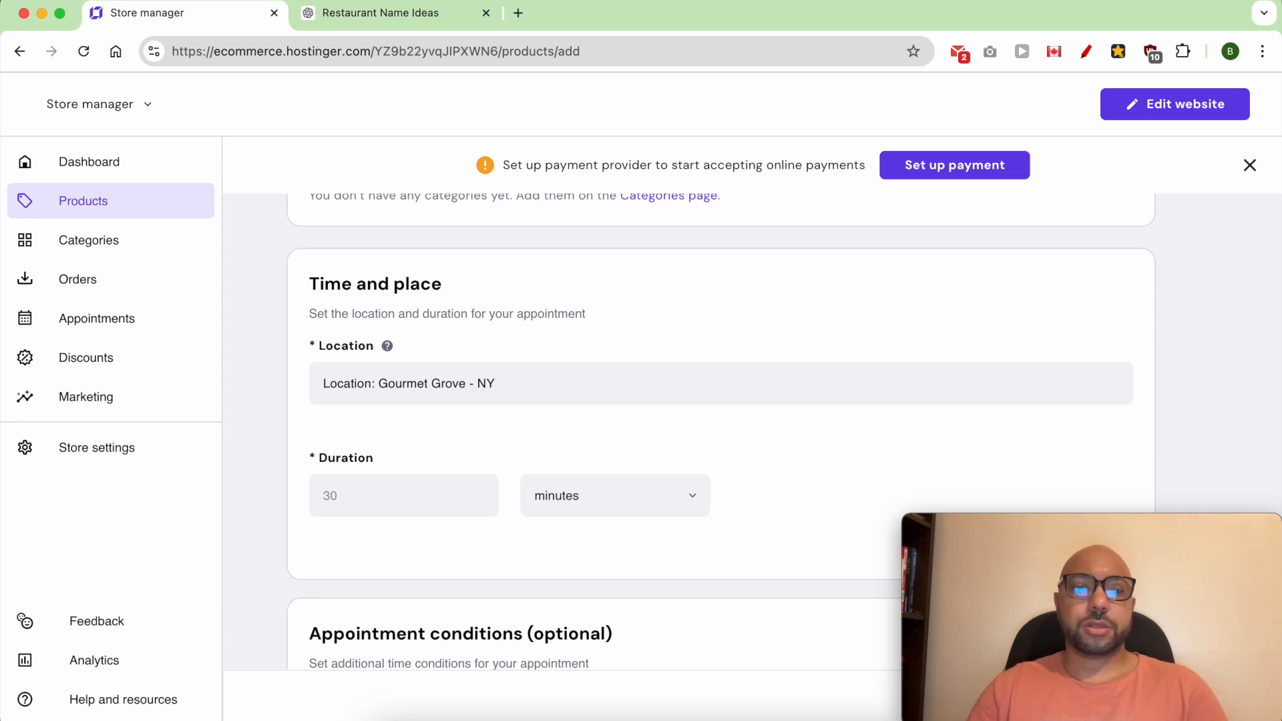
- Set the appointment's duration to 30 and keep minutes as the unit
left_click(419, 511)
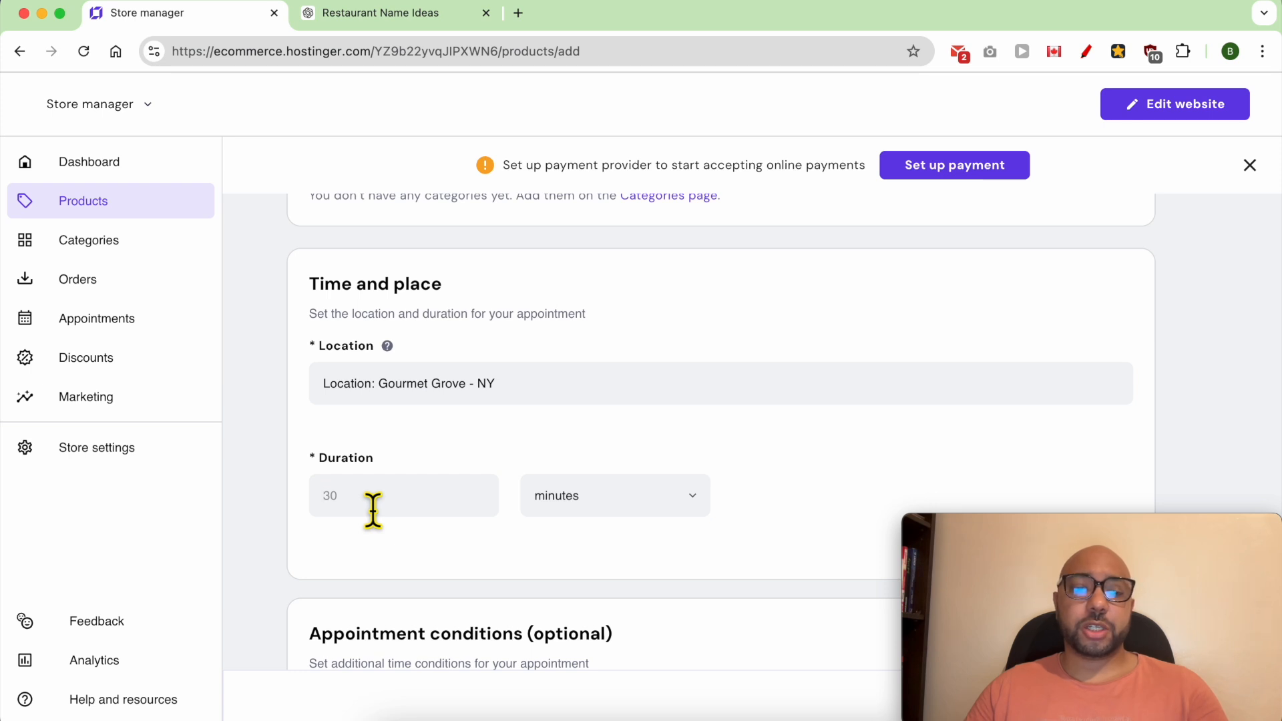
left_click(539, 506)
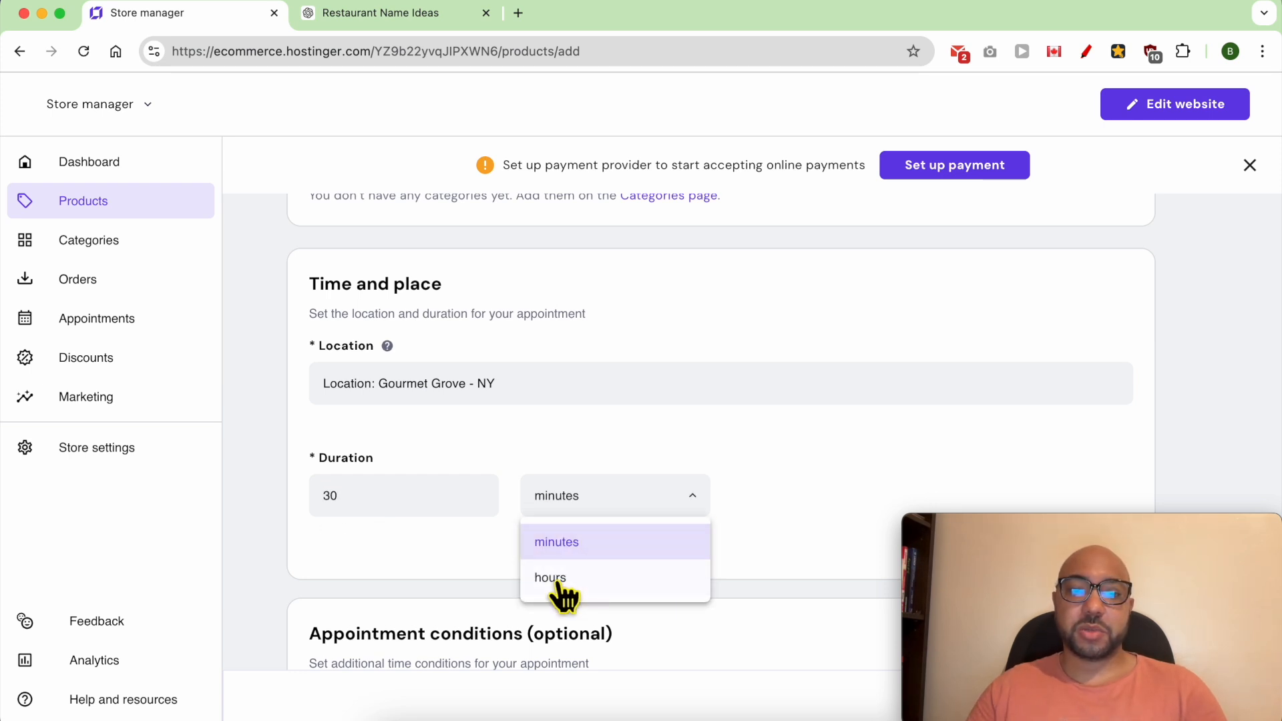
left_click(458, 555)
scroll(428, 540, "down", 1)
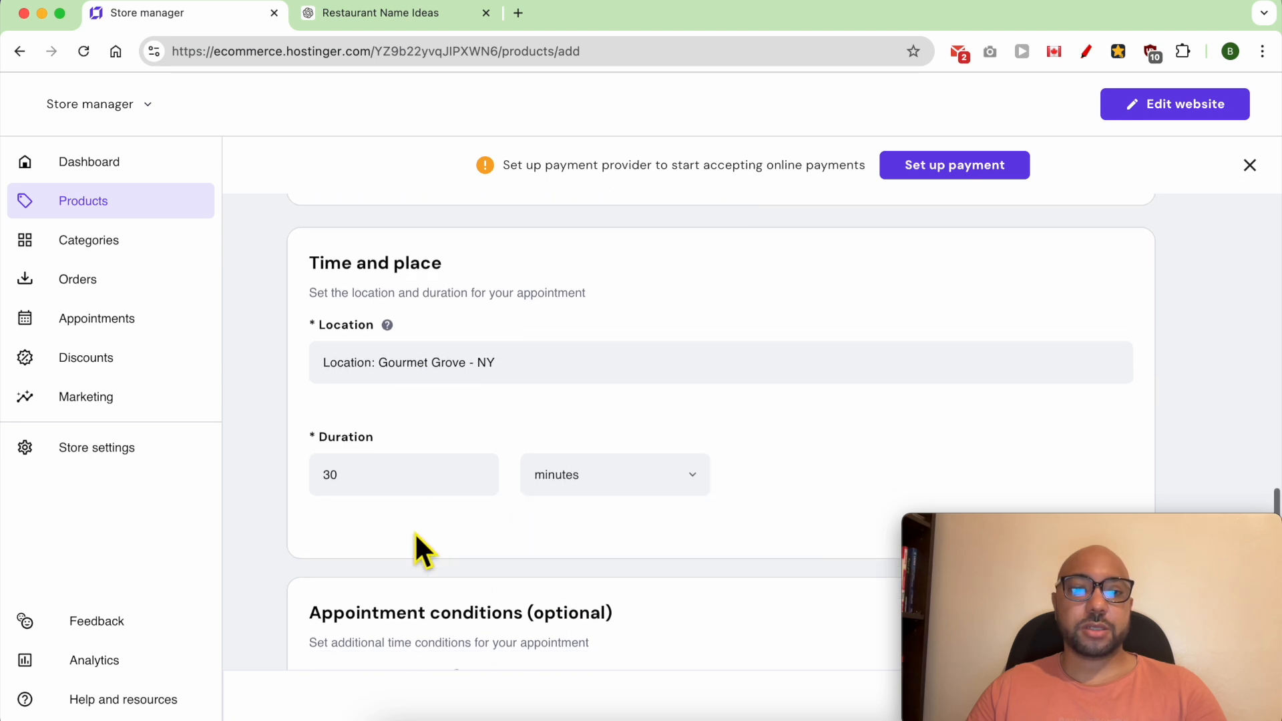
- Try a duration of 14 minutes and return it to 30 minutes
scroll(414, 531, "down", 1)
double_click(393, 465)
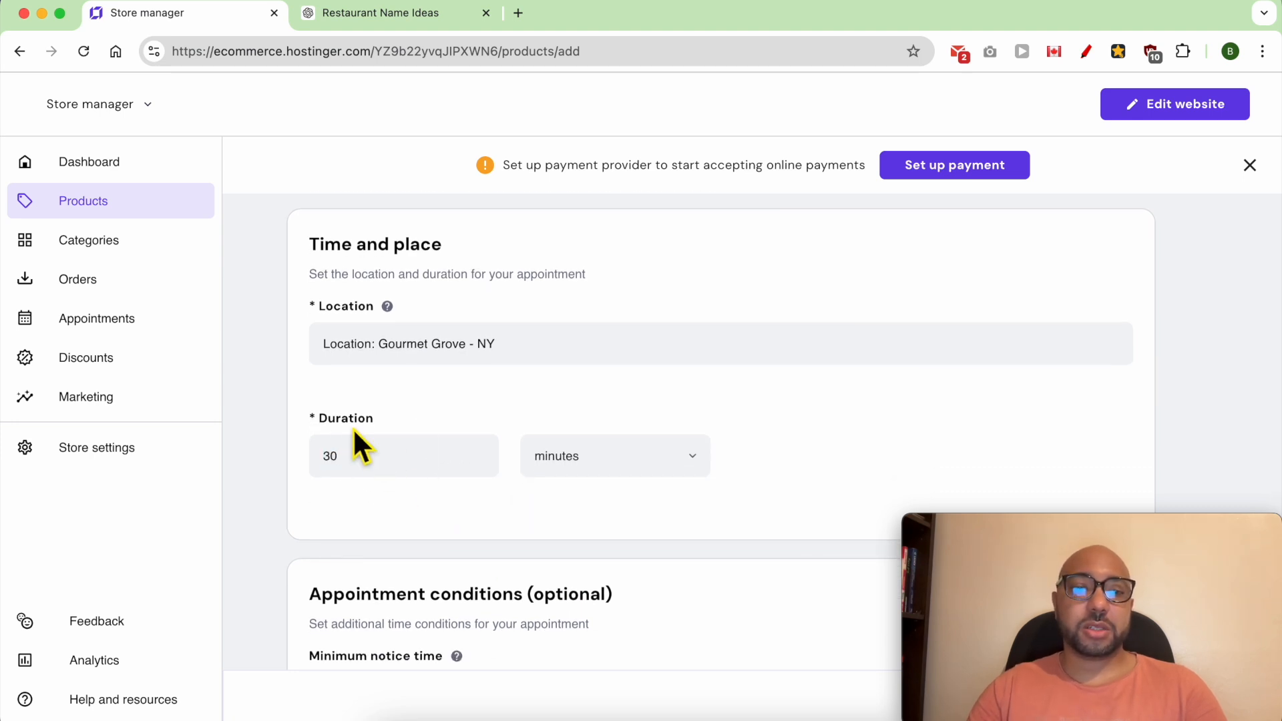
left_click(361, 459)
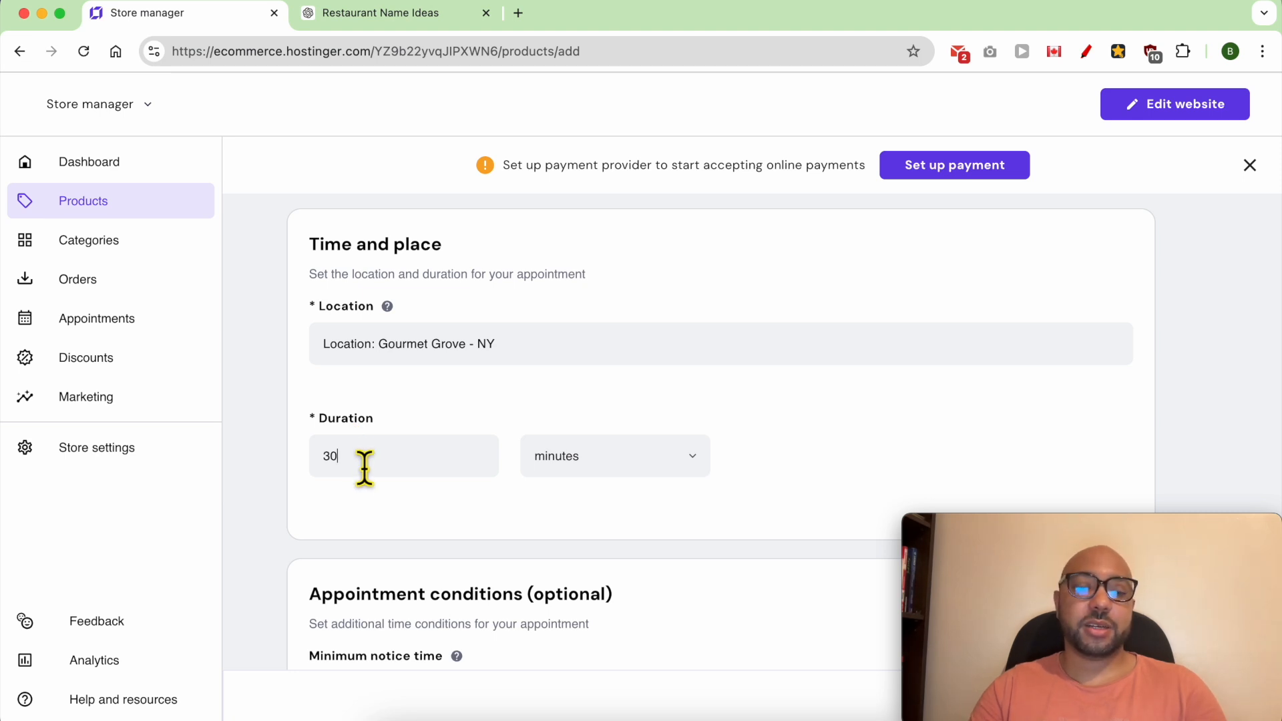
key("BackSpace")
key("BackSpace")
type("14")
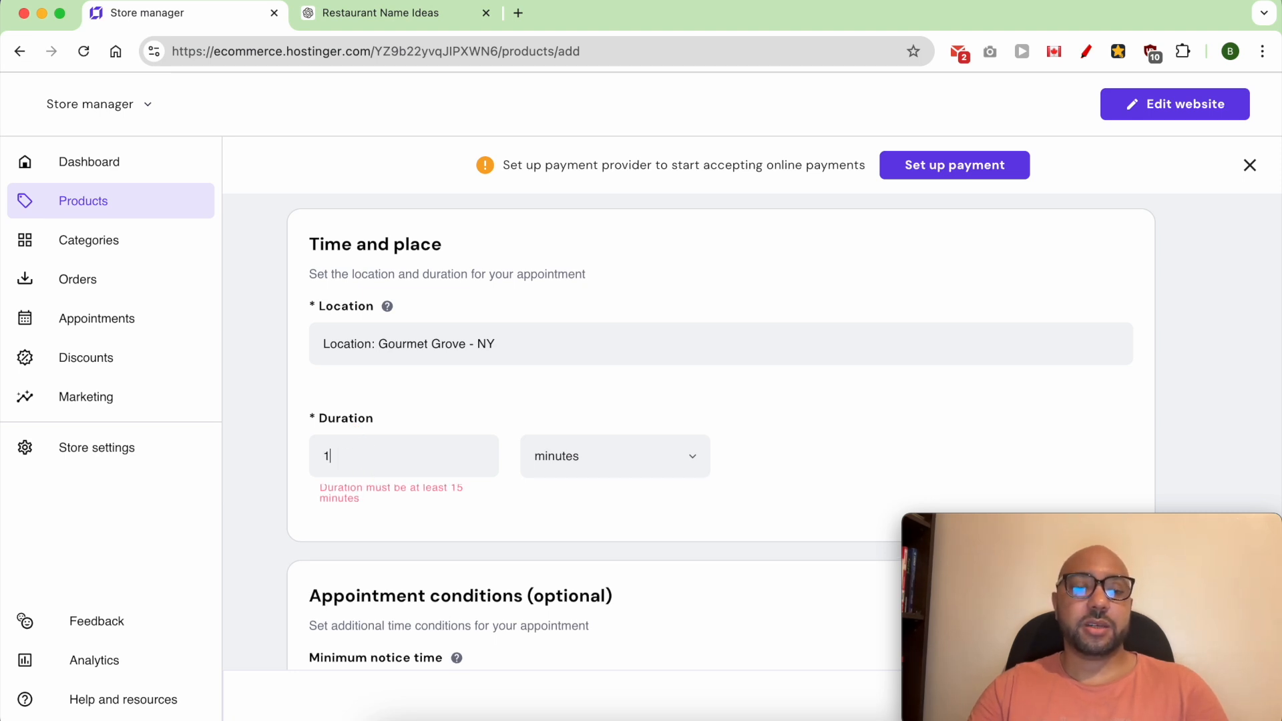
key("BackSpace")
key("BackSpace")
type("30")
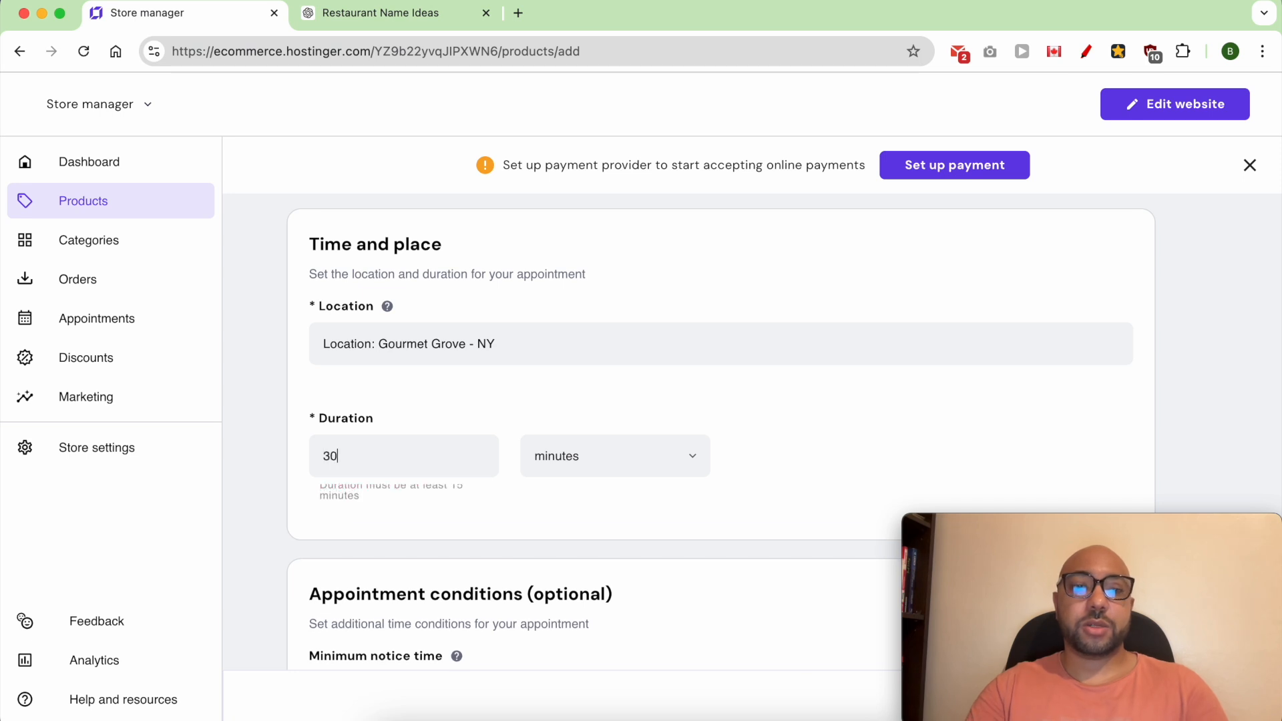
- Try a minimum notice time of 1 day and clear the number, keeping days as the unit
scroll(434, 524, "down", 5)
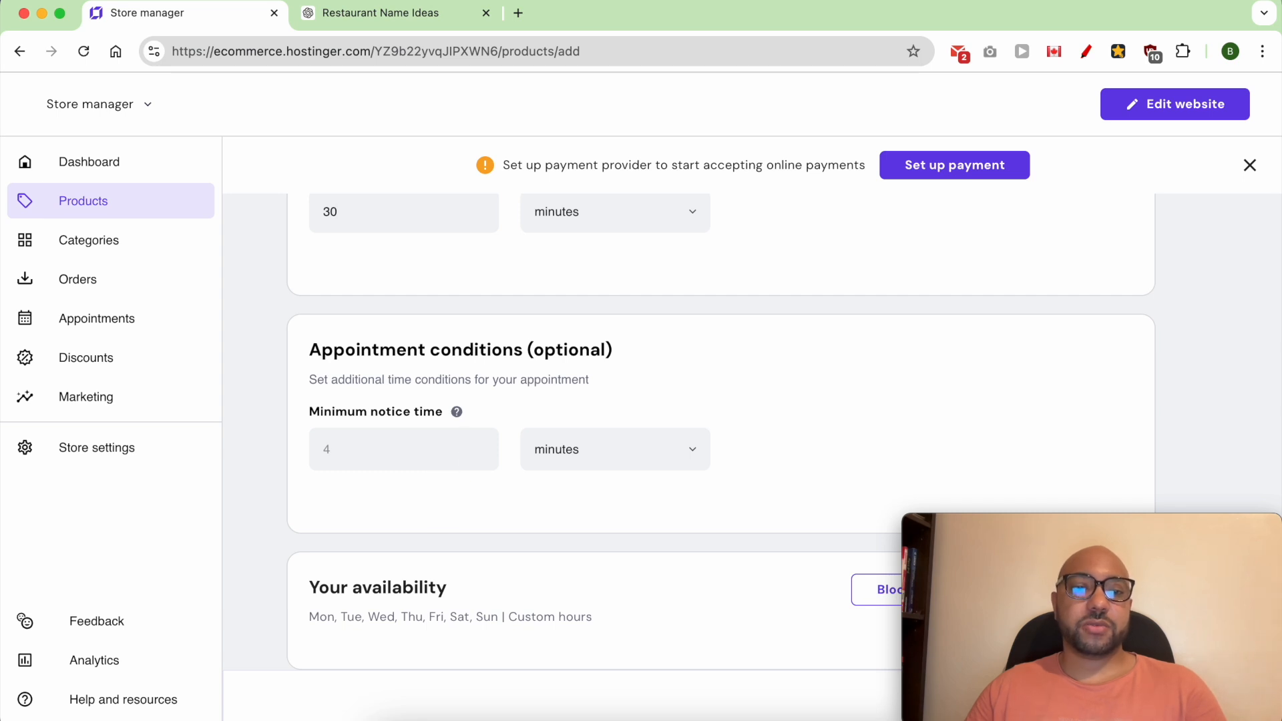
left_click(543, 457)
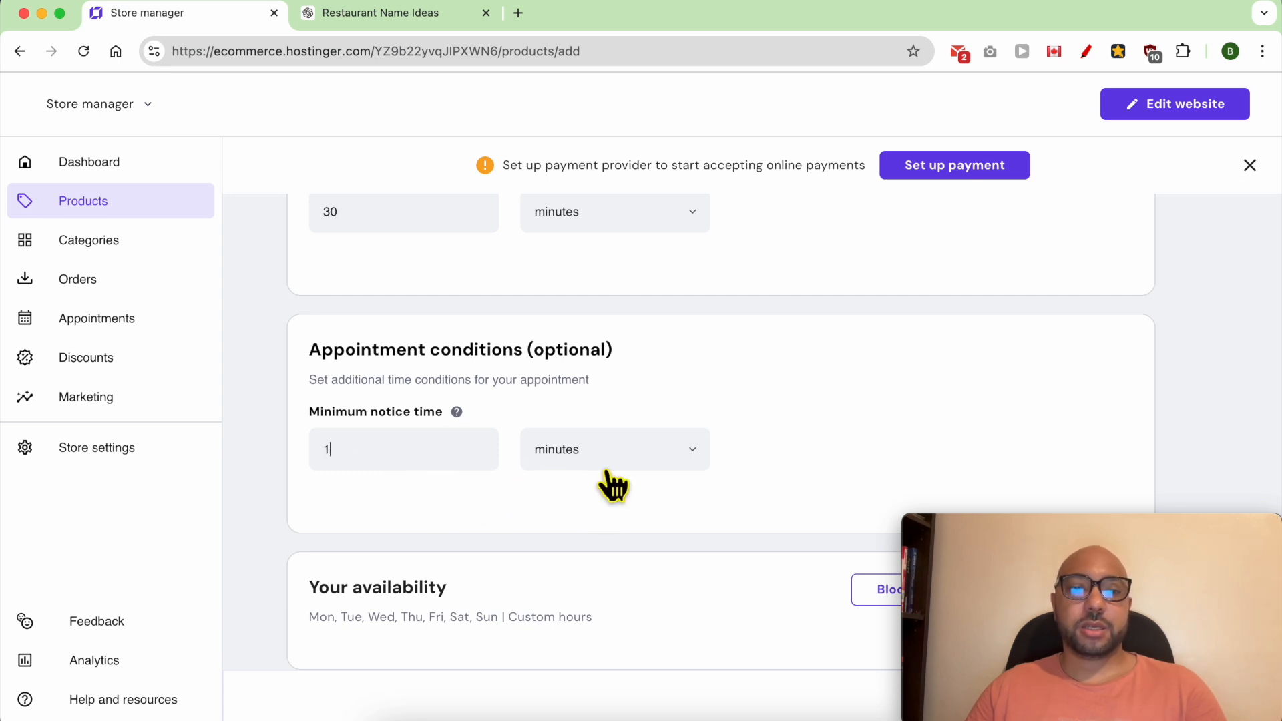
left_click(573, 569)
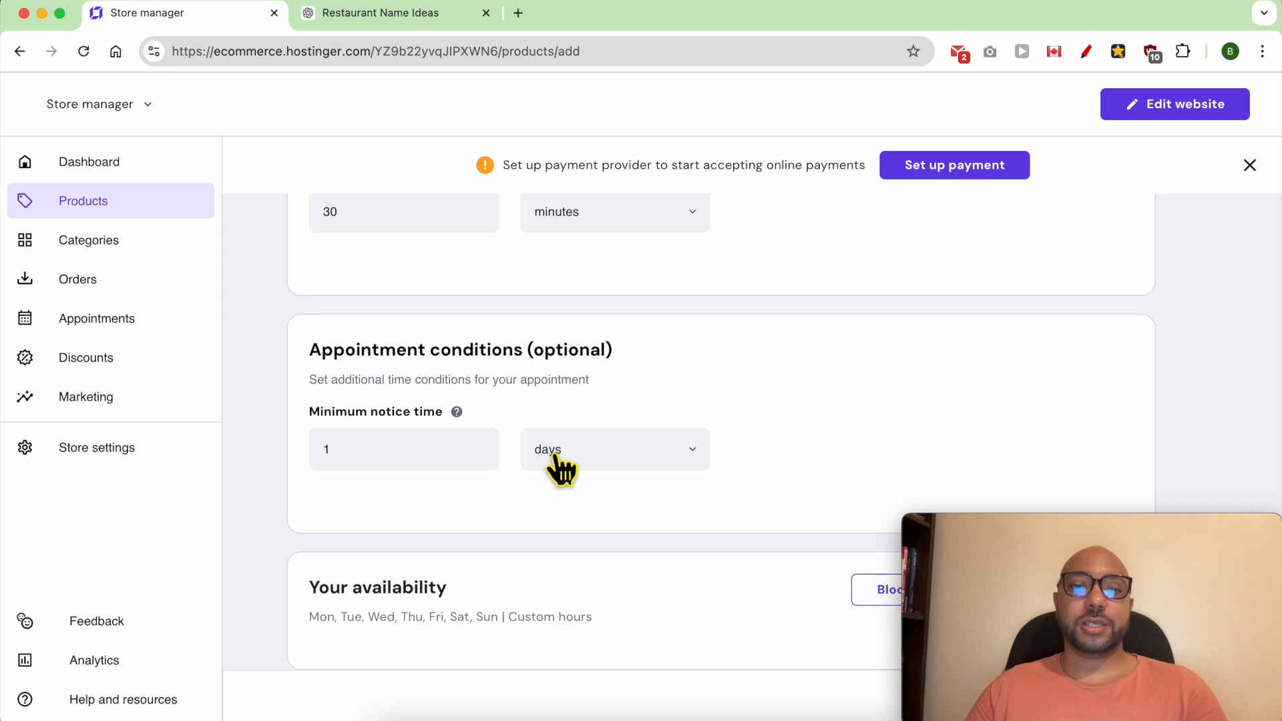
left_click(452, 461)
type("4")
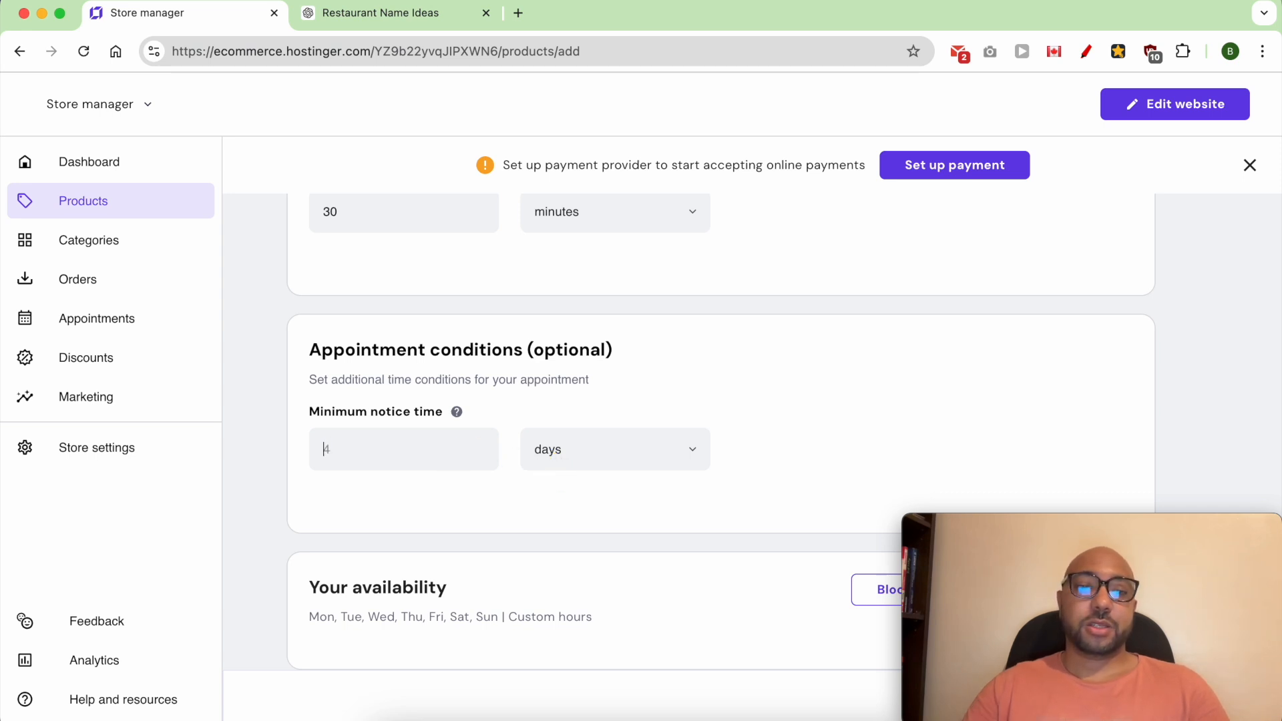
- Save the new two-person table appointment, moving the webcam window out of the way and back
scroll(487, 507, "down", 3)
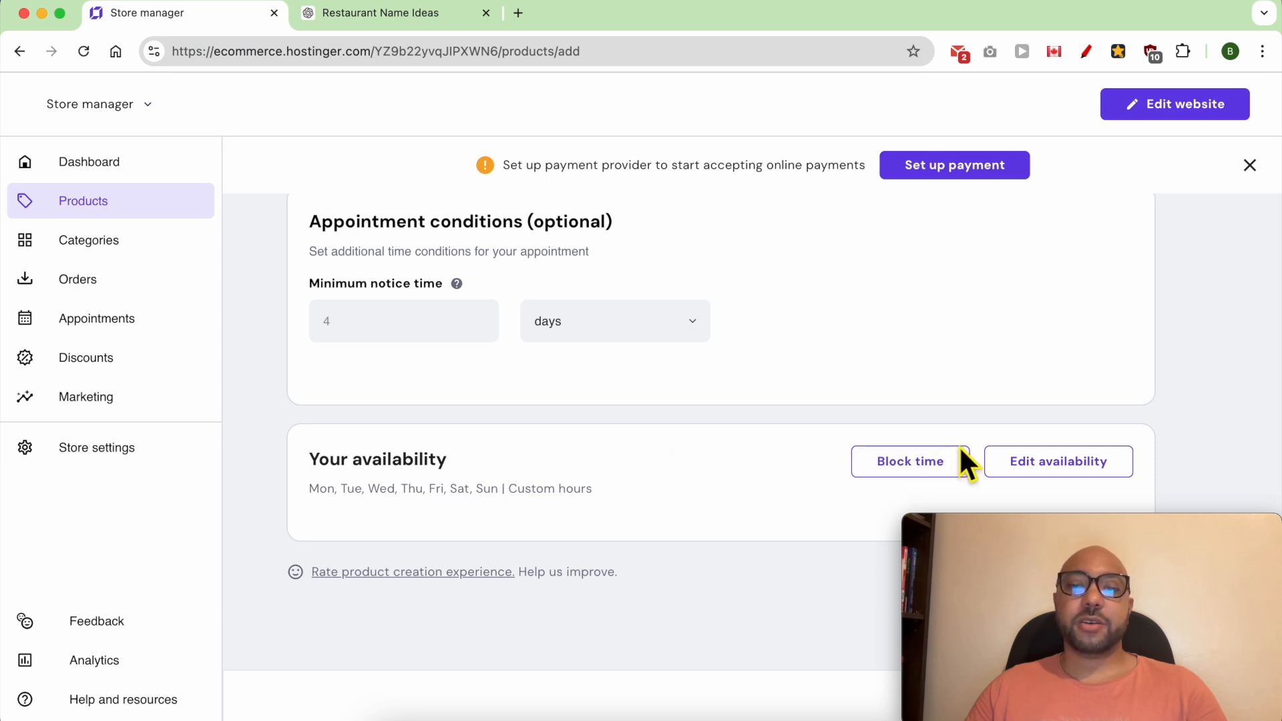
left_click(1042, 513)
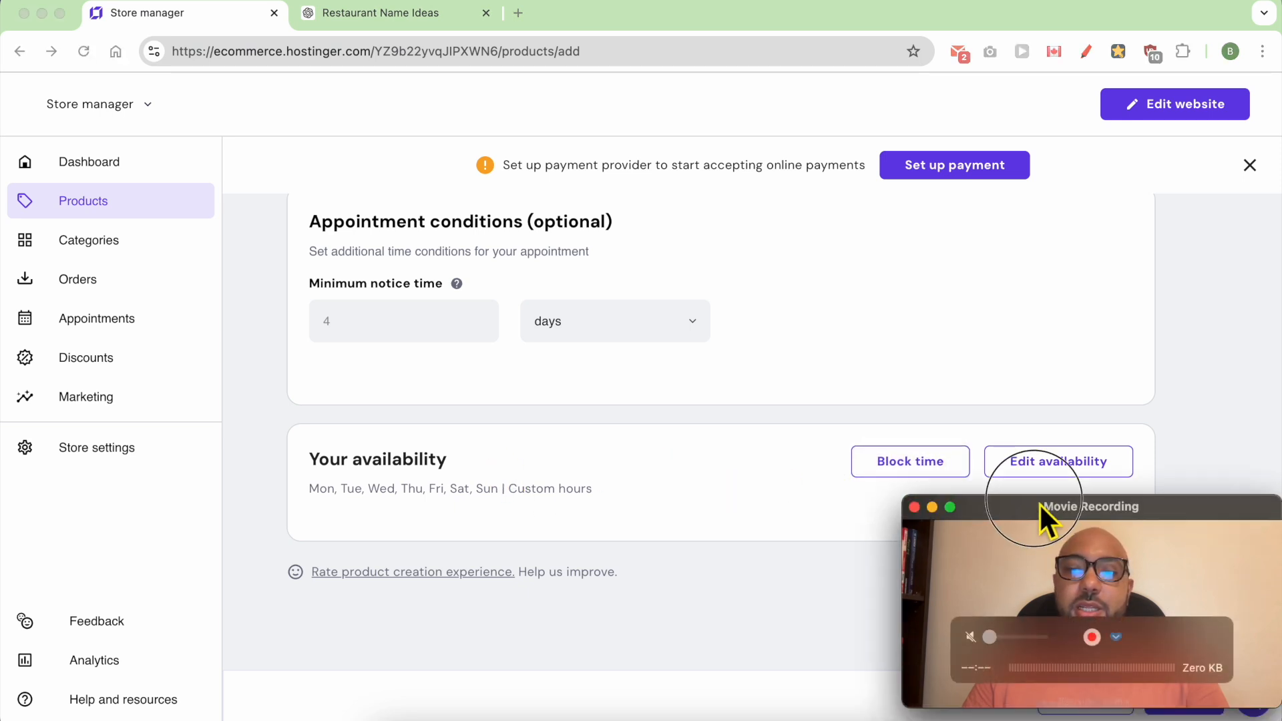
left_click_drag(1039, 504, 1040, 414)
left_click(1185, 693)
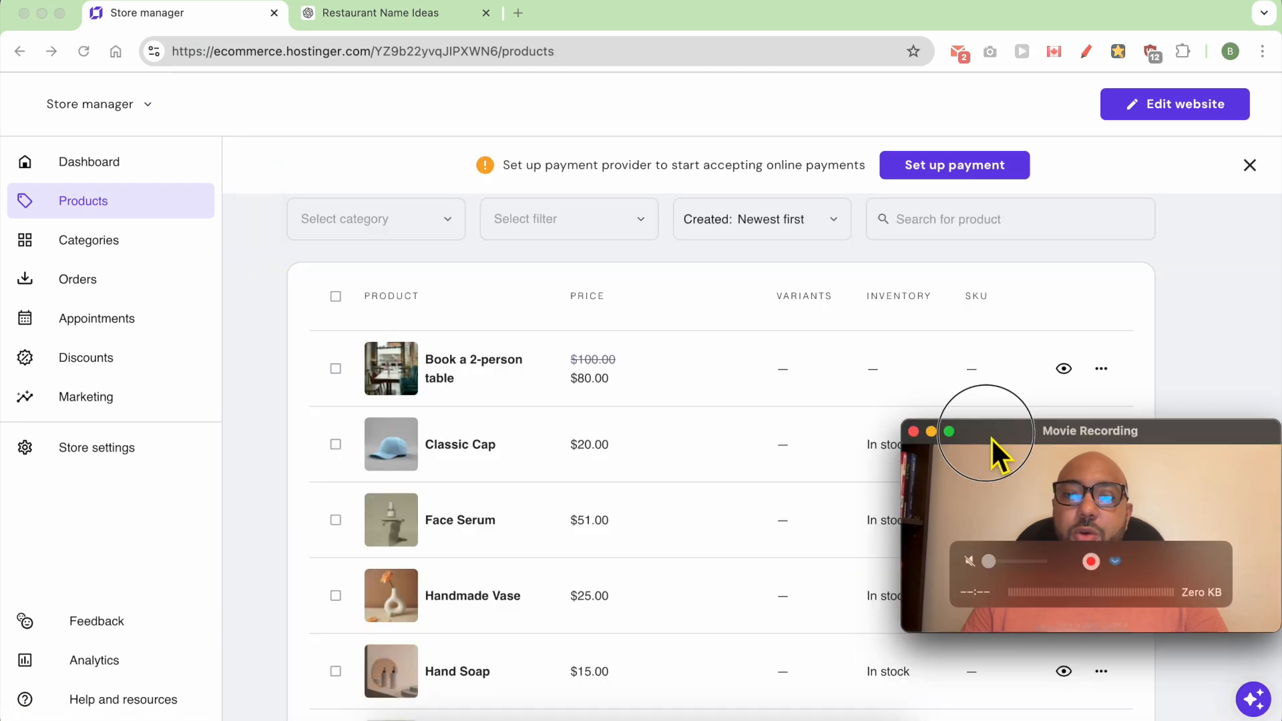
left_click_drag(991, 438, 999, 519)
left_click(670, 434)
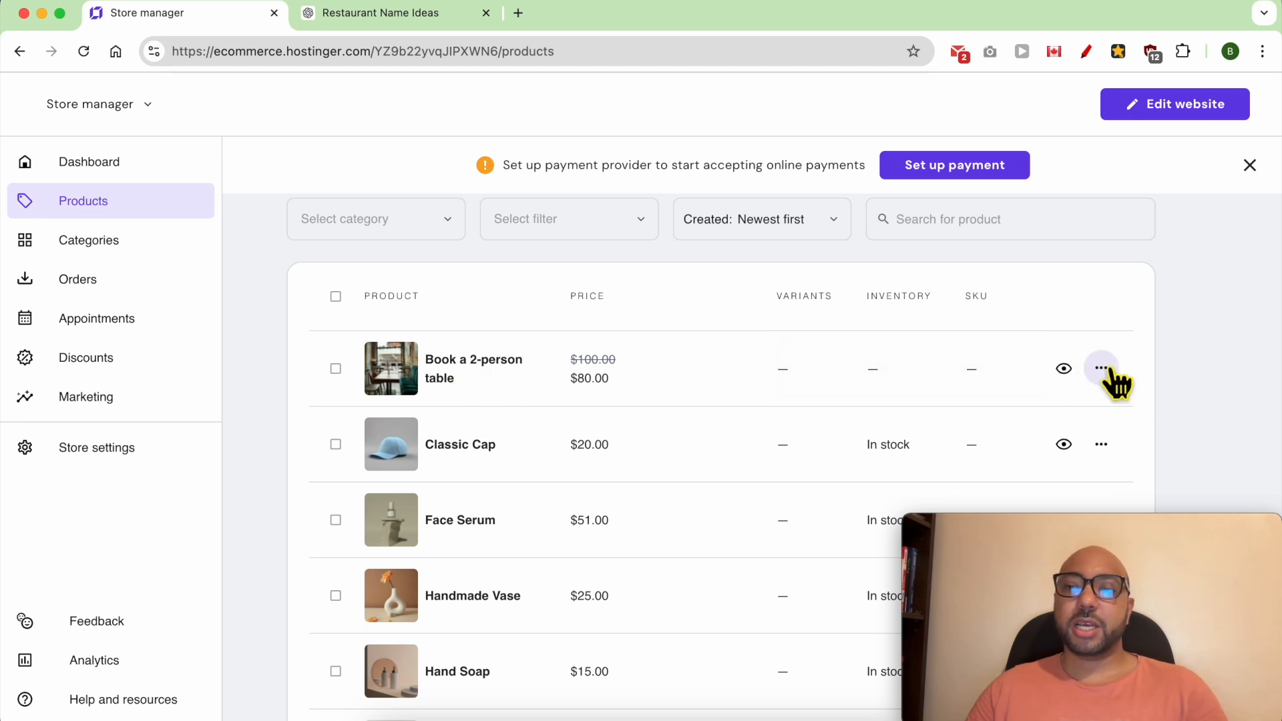
- Duplicate the "Book a 2-person table" product in the product list
scroll(960, 324, "up", 3)
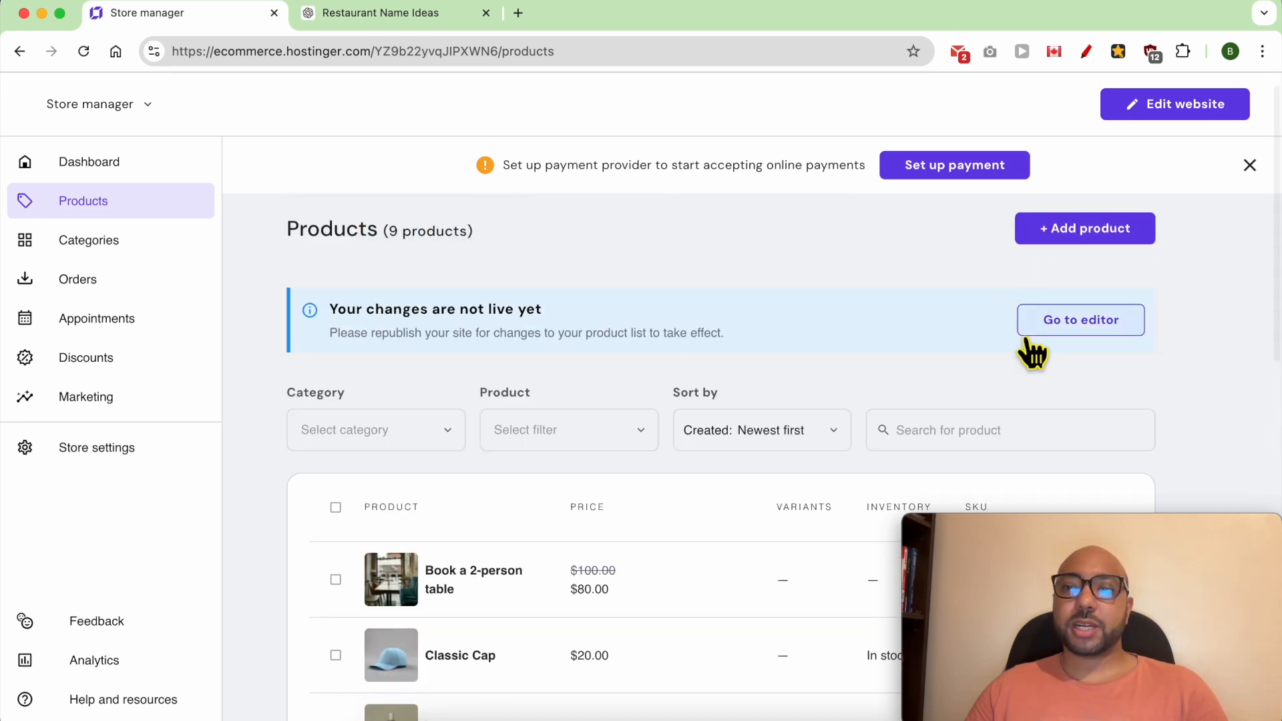
scroll(1035, 360, "down", 4)
left_click(1104, 317)
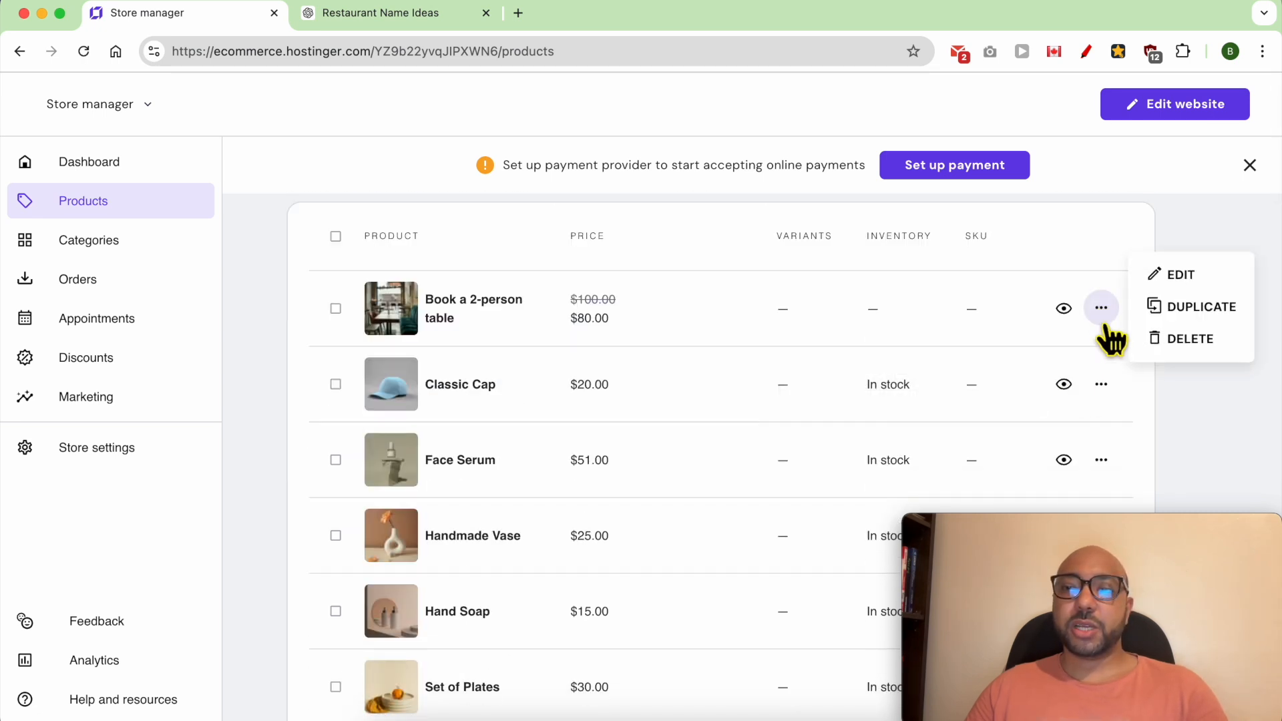
left_click(1165, 307)
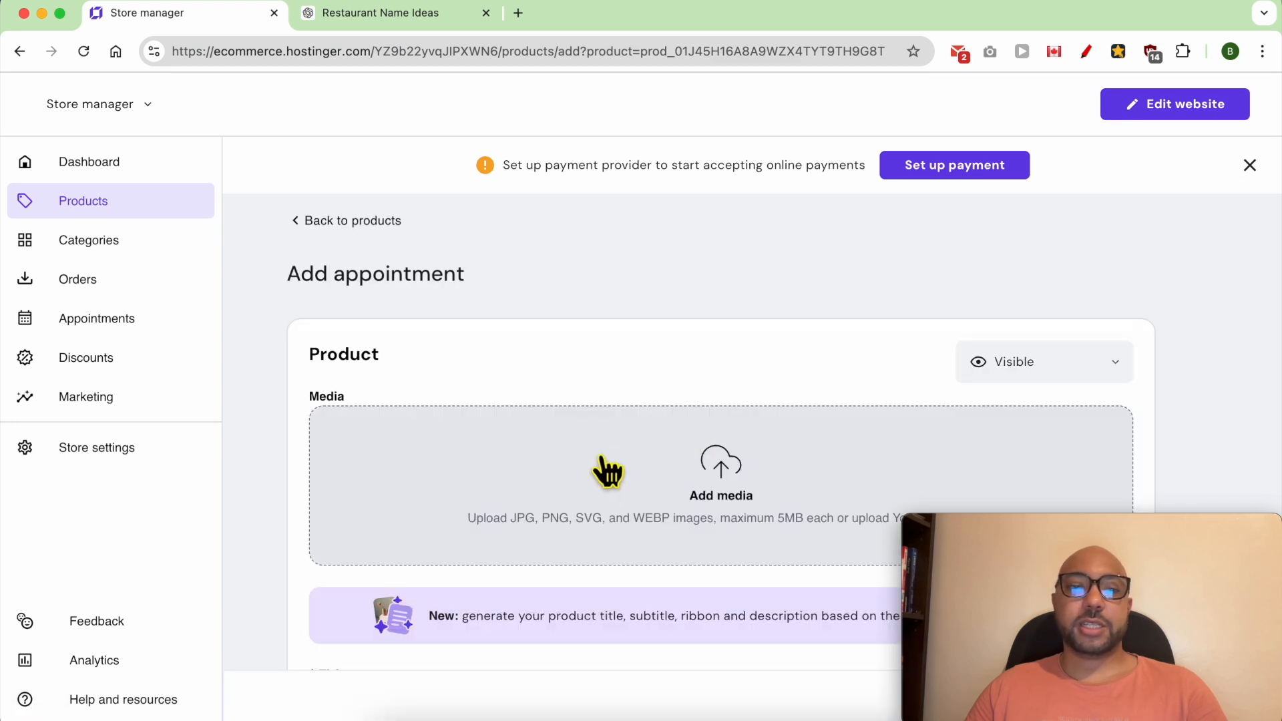
- Add the booth-seating photo with the window view from the Downloads folder as the duplicated appointment's media
left_click(666, 485)
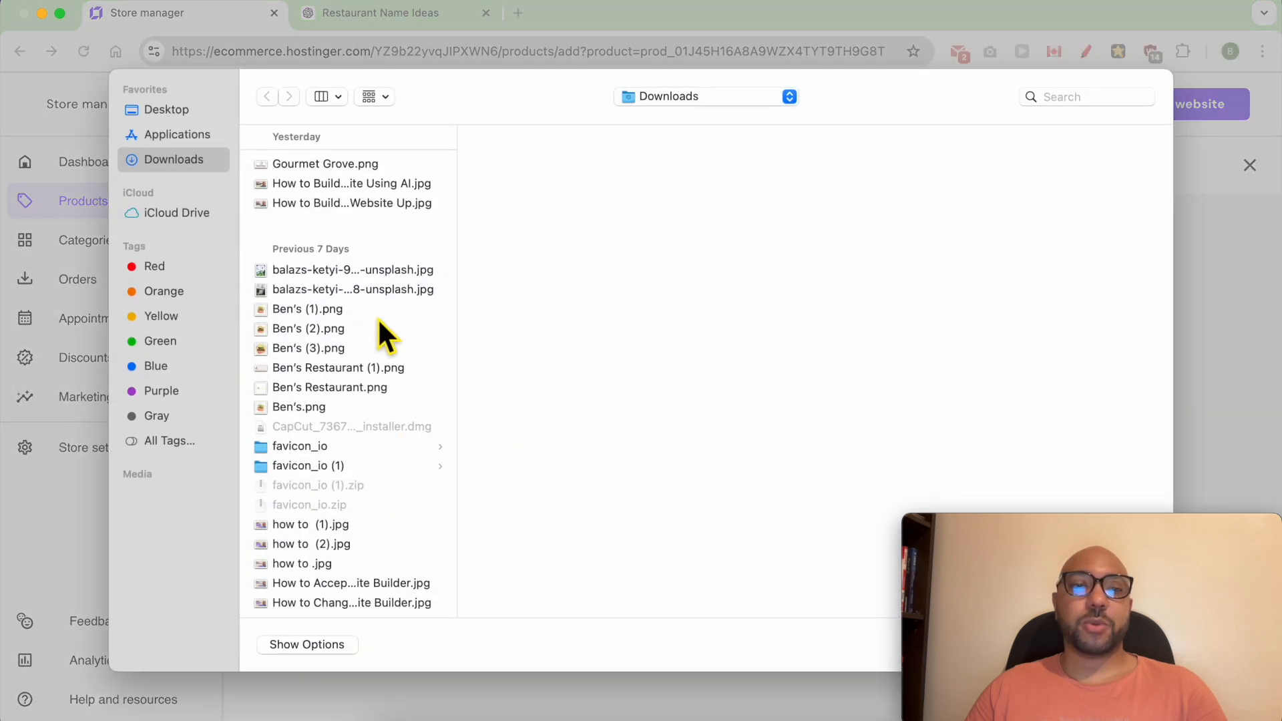
scroll(367, 540, "down", 5)
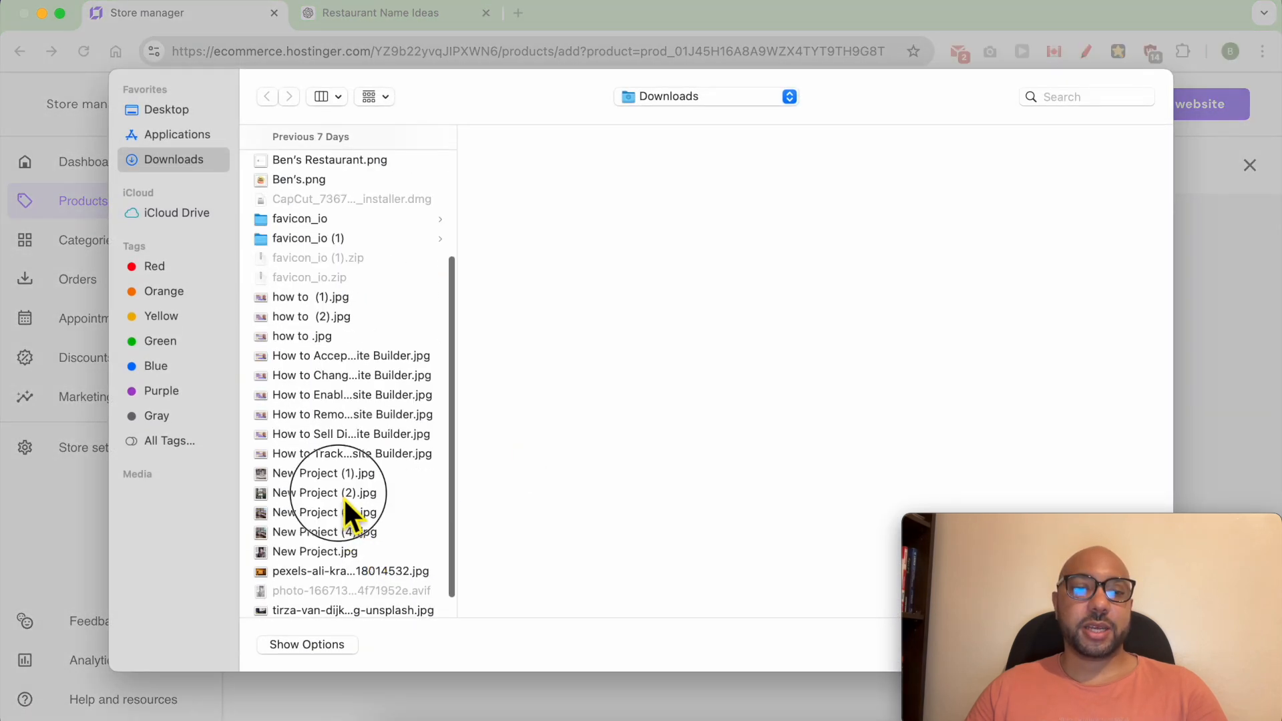
left_click(345, 491)
key("Up")
left_click(338, 509)
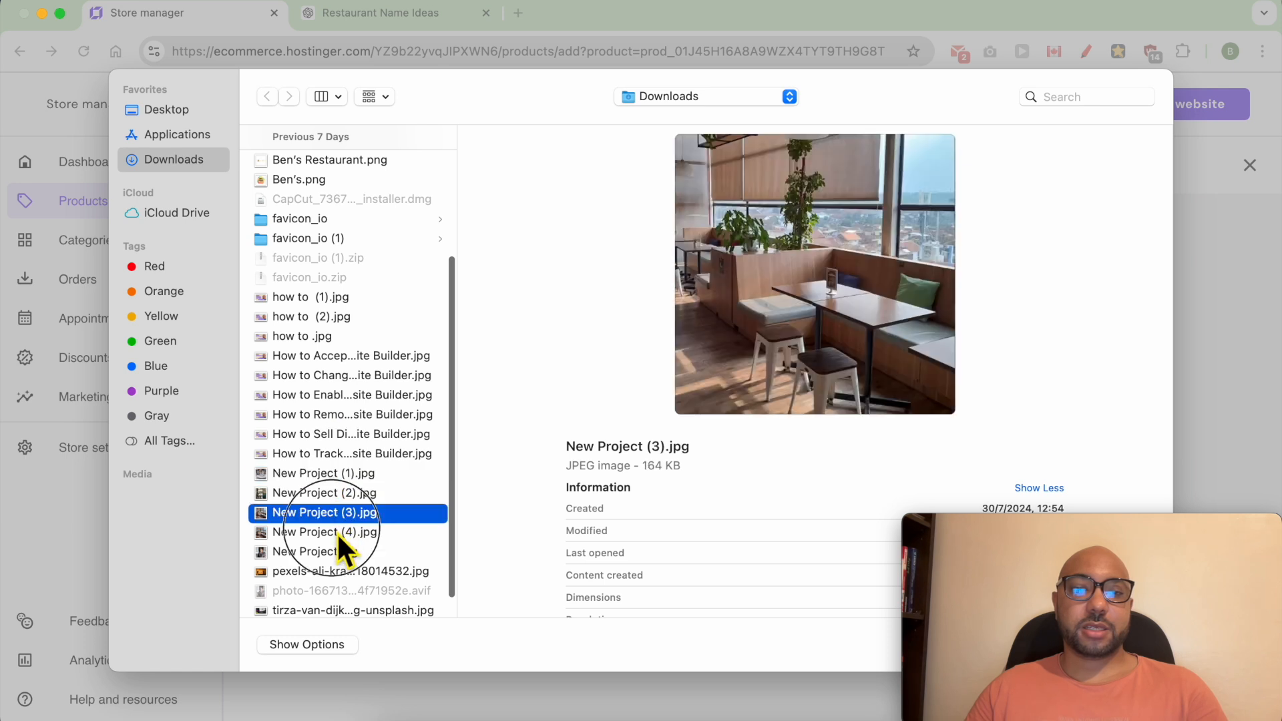
left_click(336, 531)
double_click(339, 532)
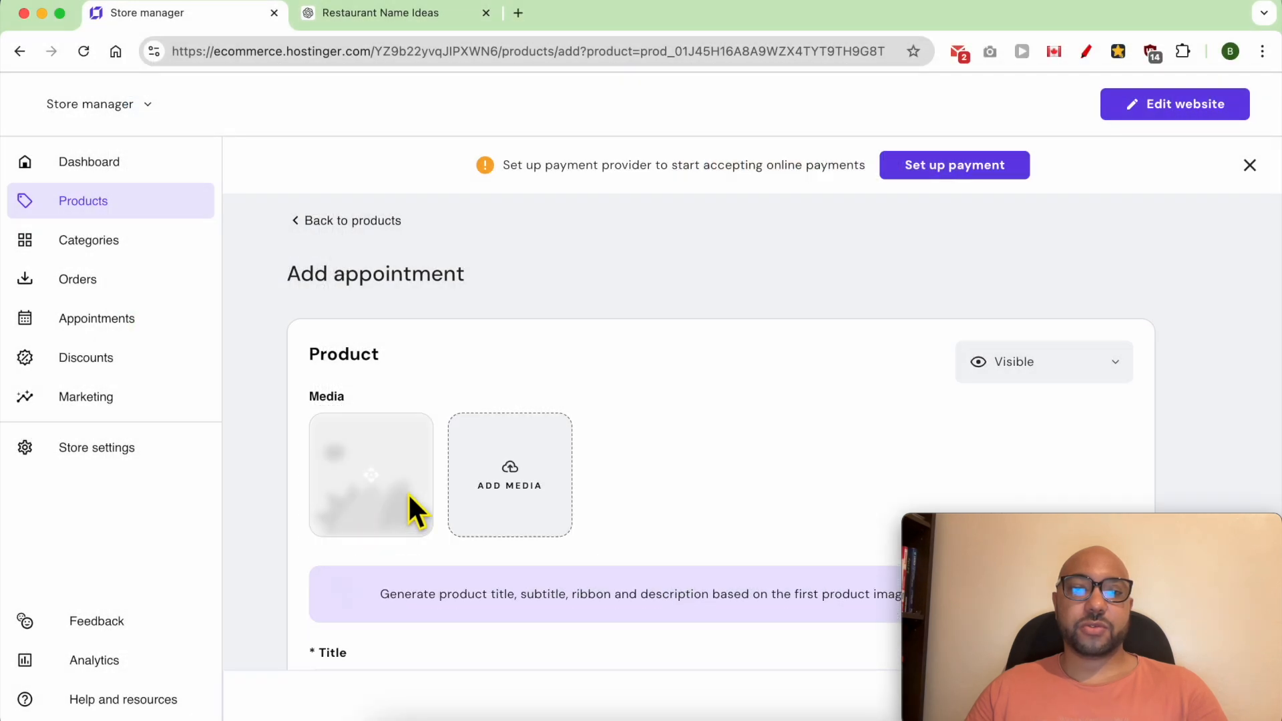
- Change the appointment title to "Book a 4-person table"
scroll(703, 460, "down", 6)
double_click(371, 290)
type("4-person table")
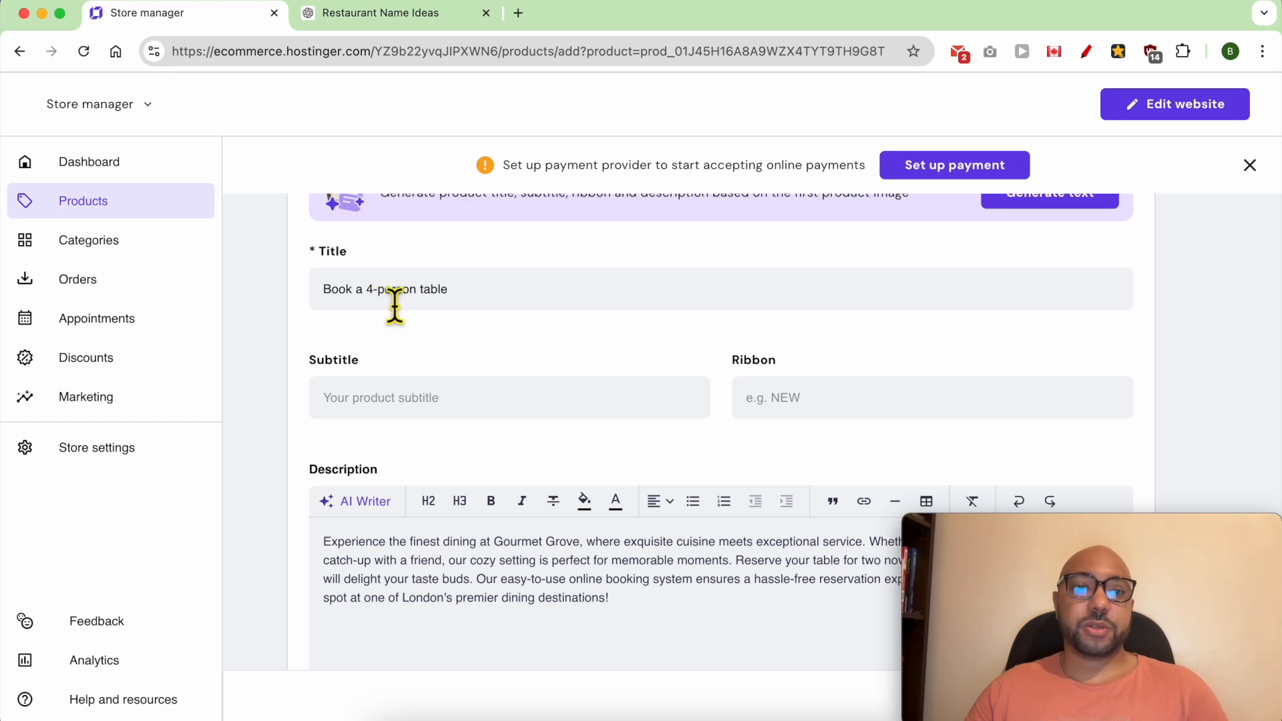
scroll(394, 492, "down", 3)
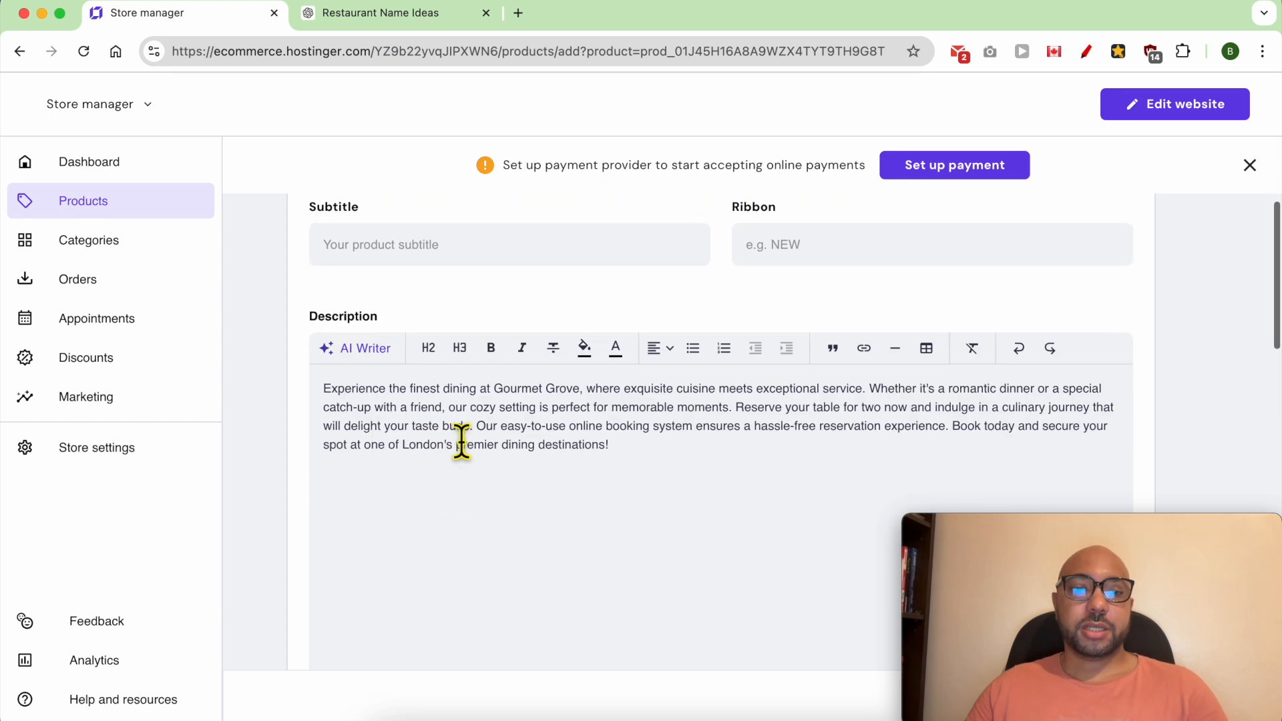
triple_click(462, 442)
scroll(462, 442, "down", 10)
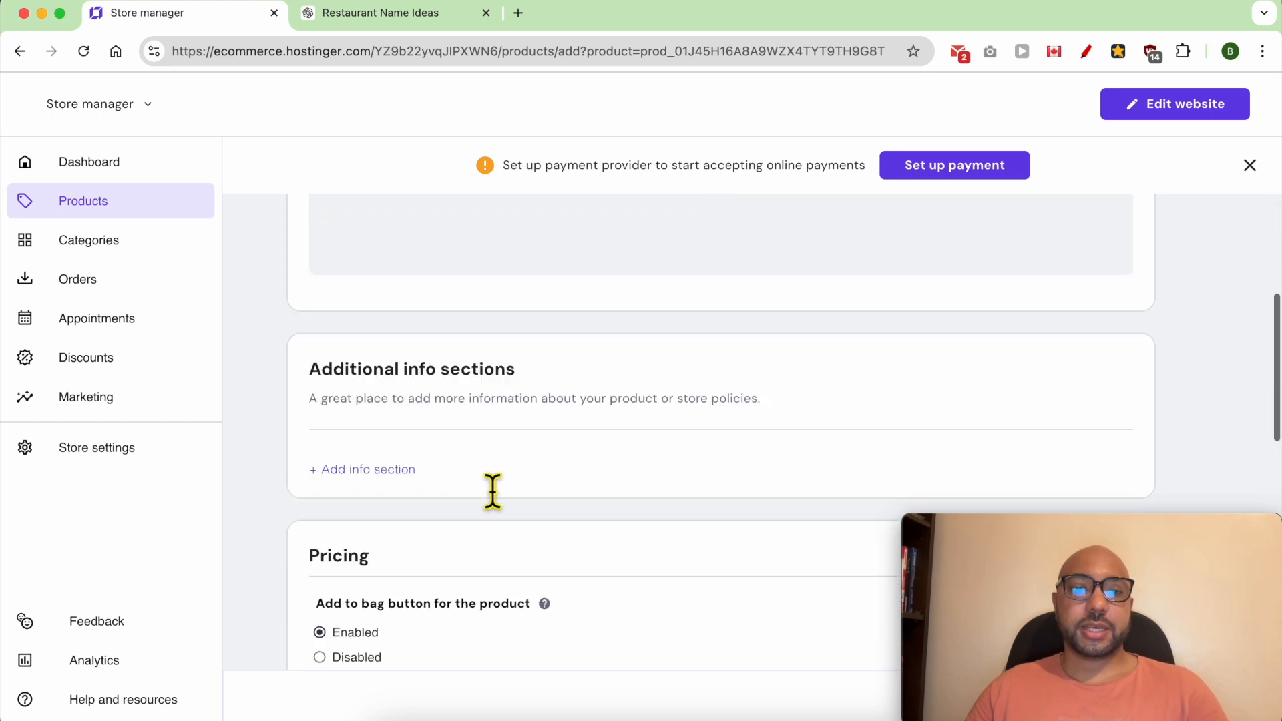
- Set the appointment's price to $150 and its discount price to $120
scroll(370, 459, "down", 3)
double_click(348, 525)
type("10")
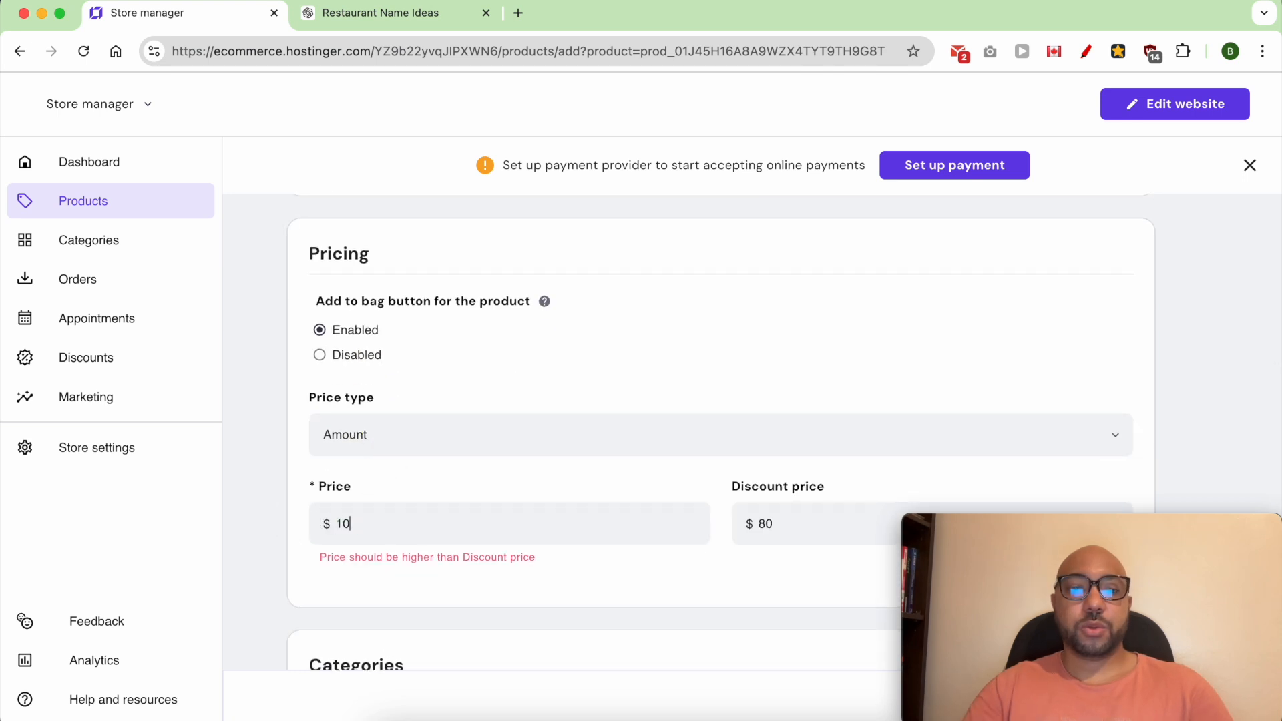
key("BackSpace")
type("50")
key("BackSpace")
key("BackSpace")
type("150")
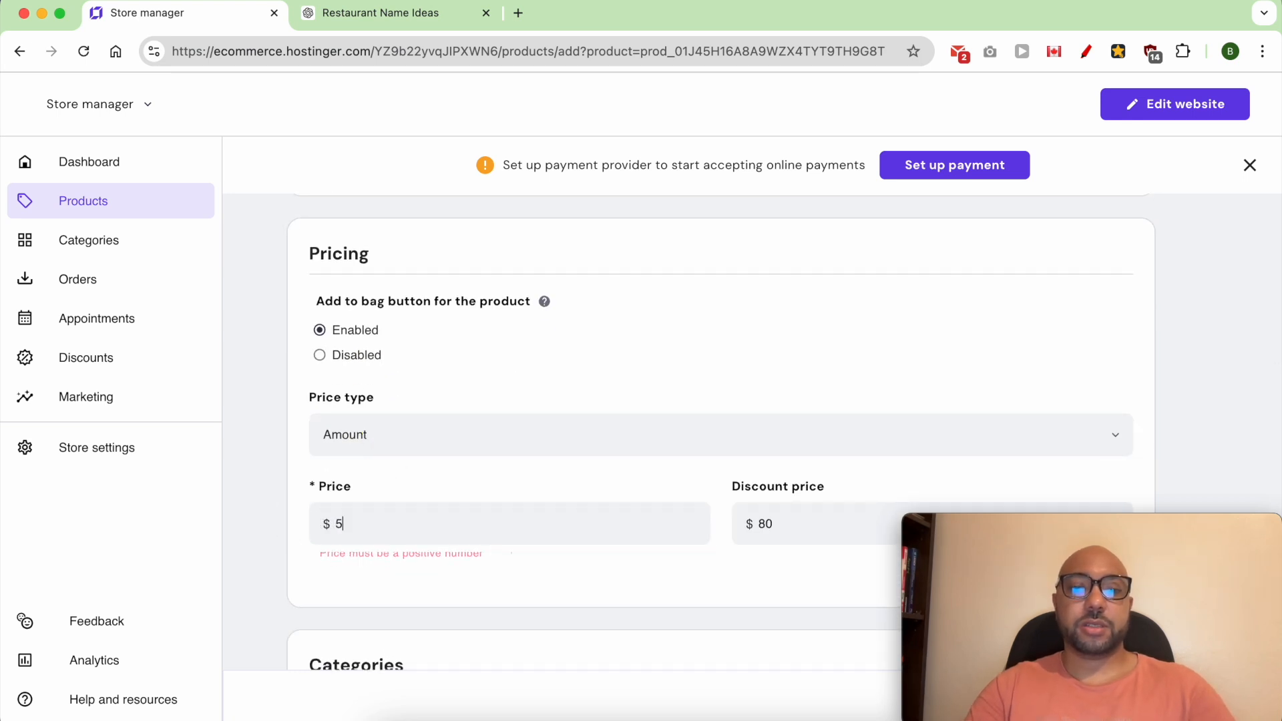
key("Tab")
type("1")
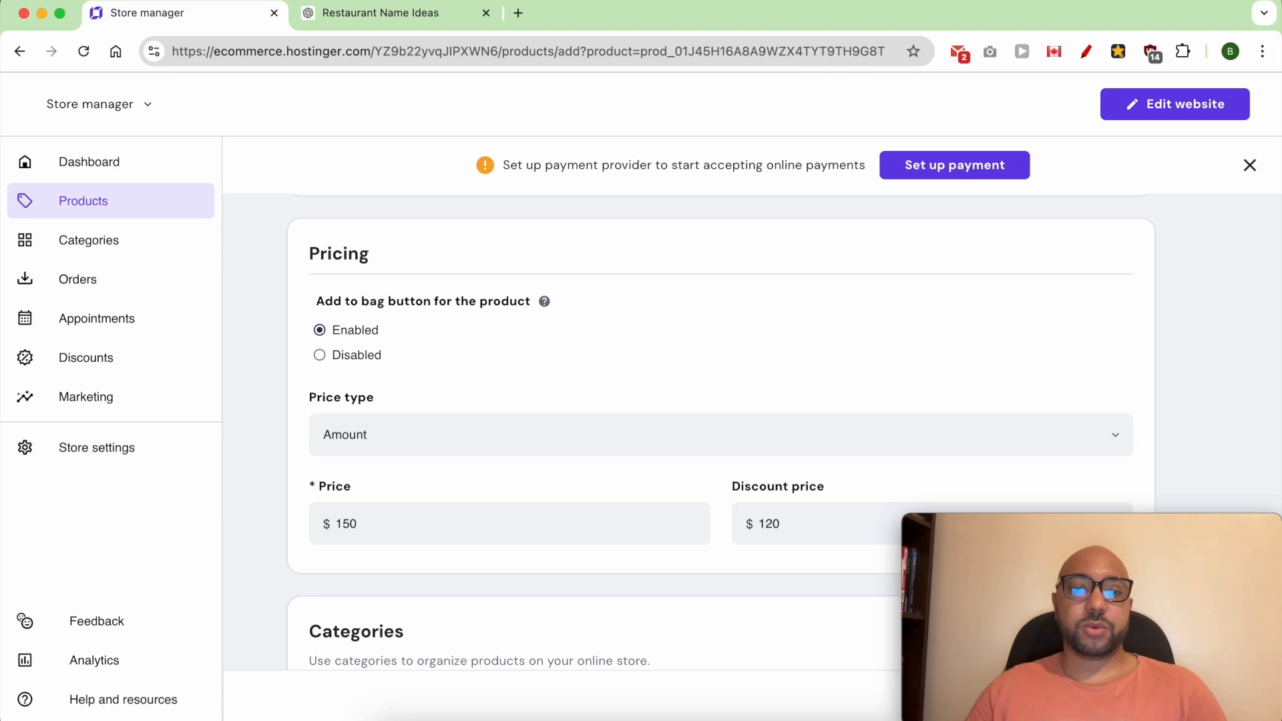
- Check the time, place and condition settings, and save the four-person table appointment
scroll(487, 534, "down", 5)
scroll(464, 498, "down", 3)
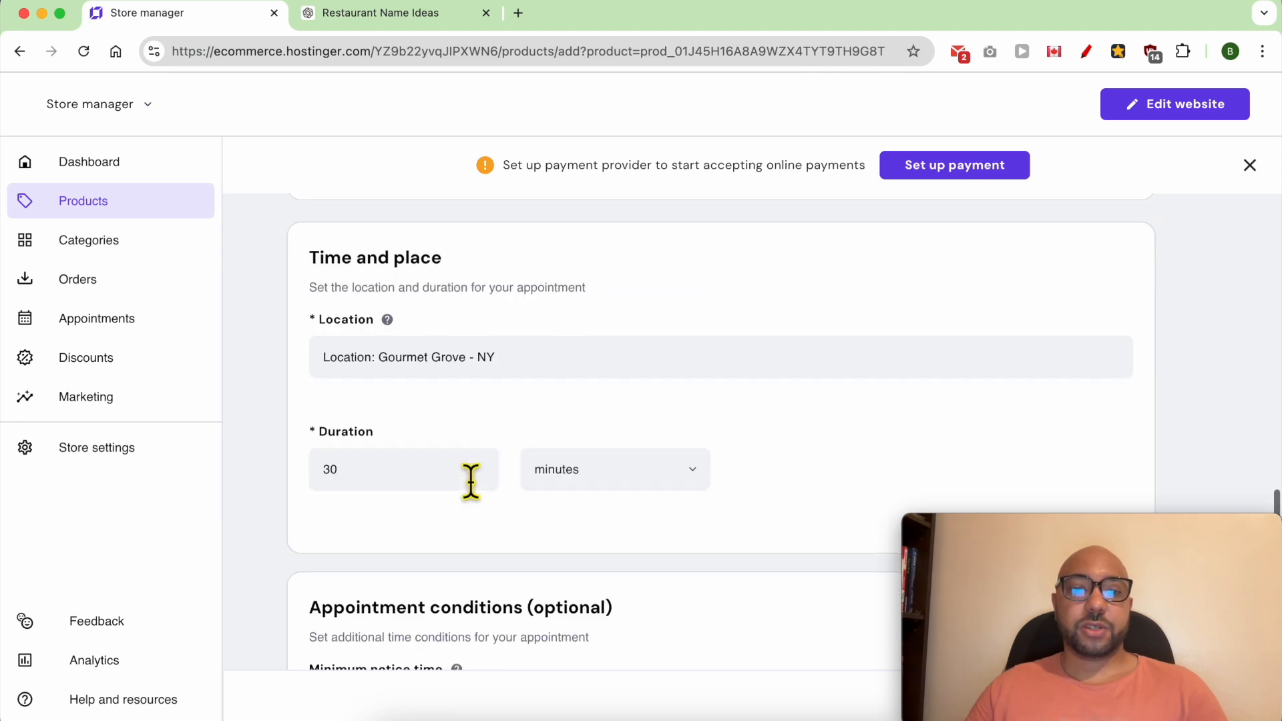
scroll(549, 528, "down", 5)
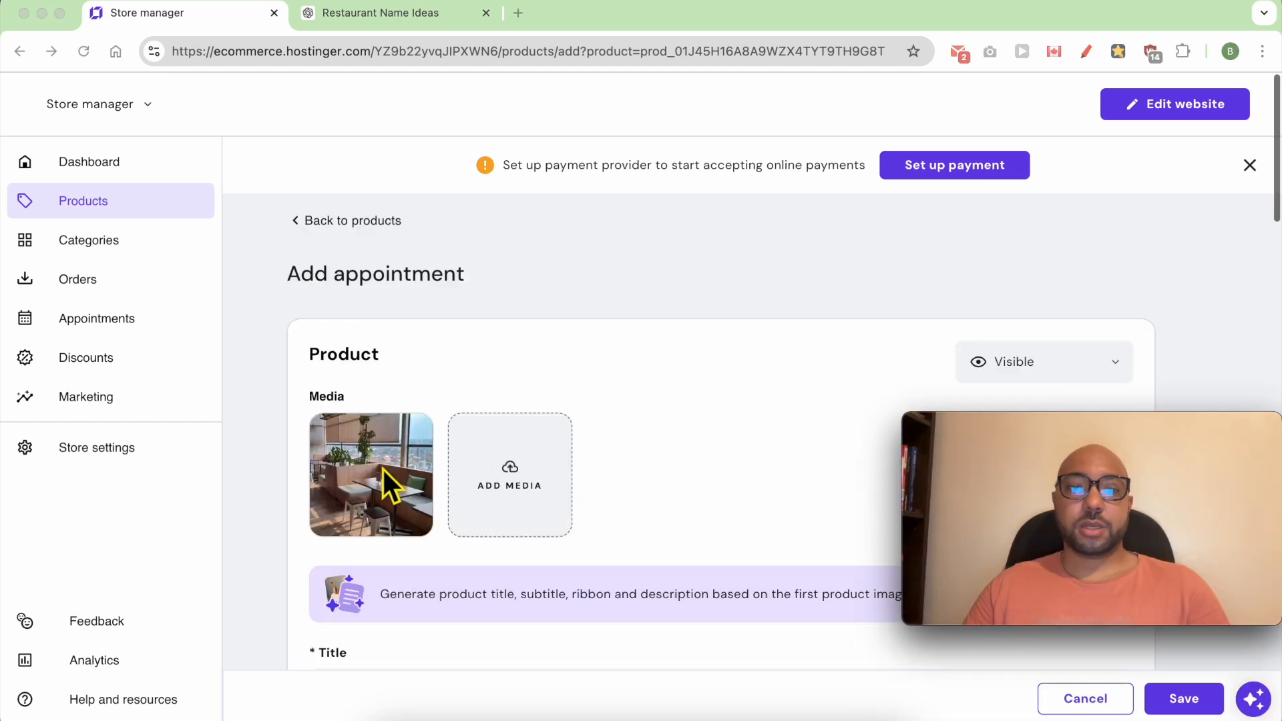
left_click(1195, 698)
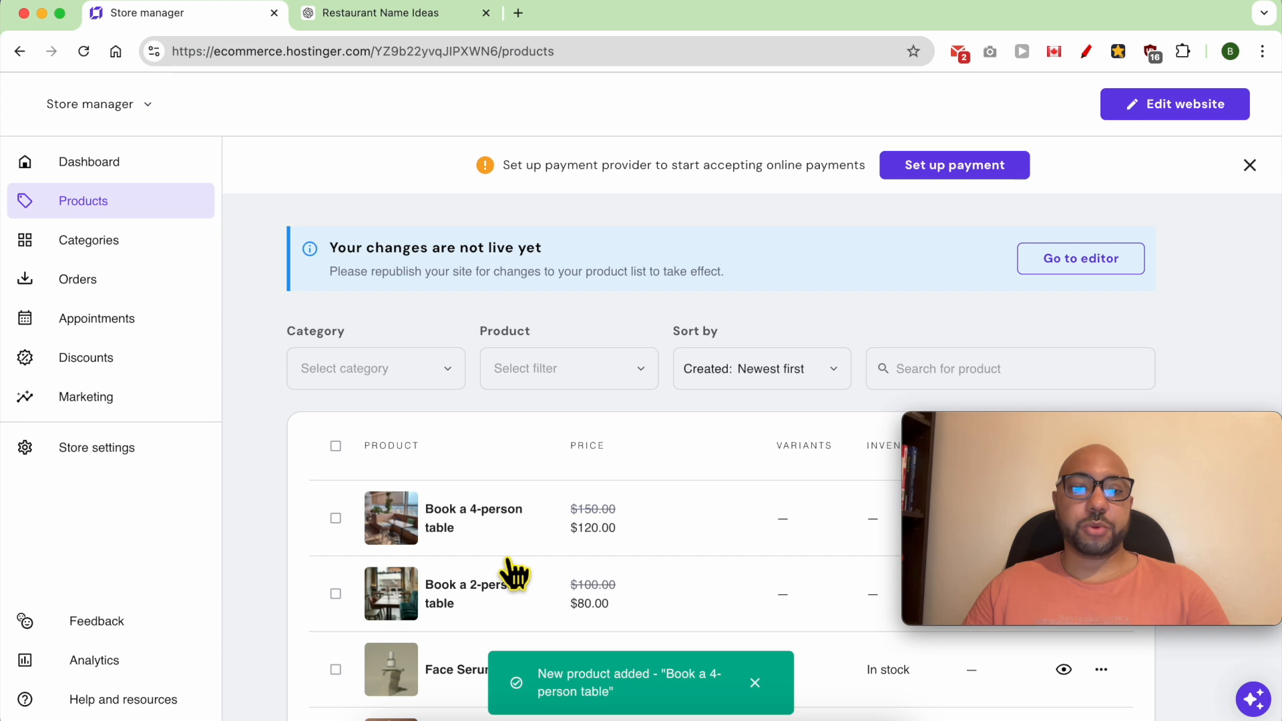
- Start a new store category named "Booking products"
left_click(160, 259)
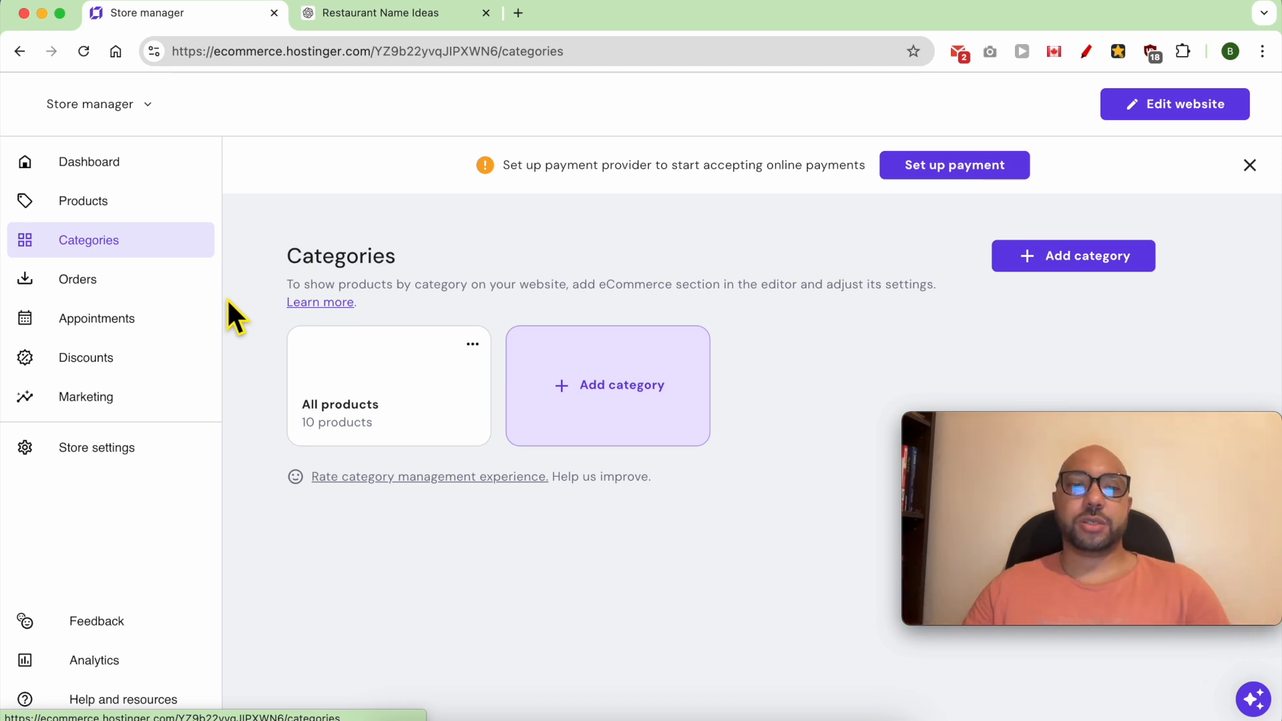
left_click(609, 394)
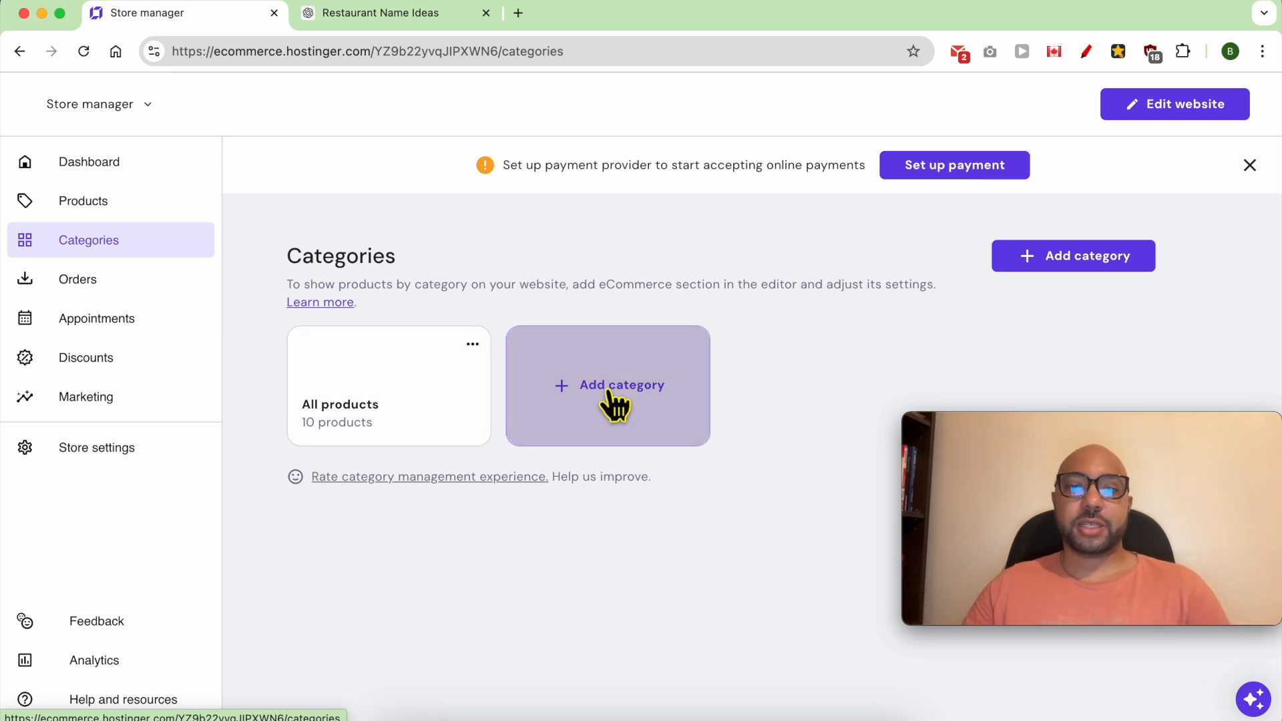
type("Booking products")
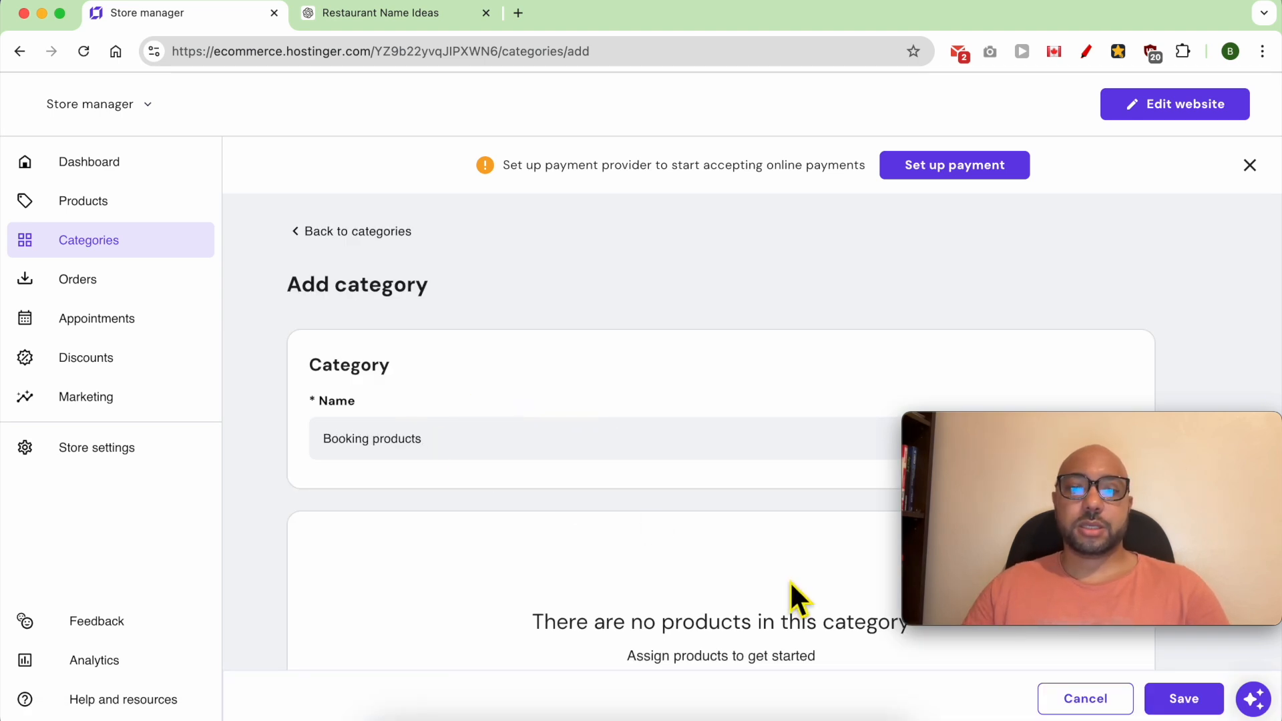
- Assign the 4-person and 2-person table bookings to the new category and save it
scroll(788, 579, "down", 3)
left_click(713, 558)
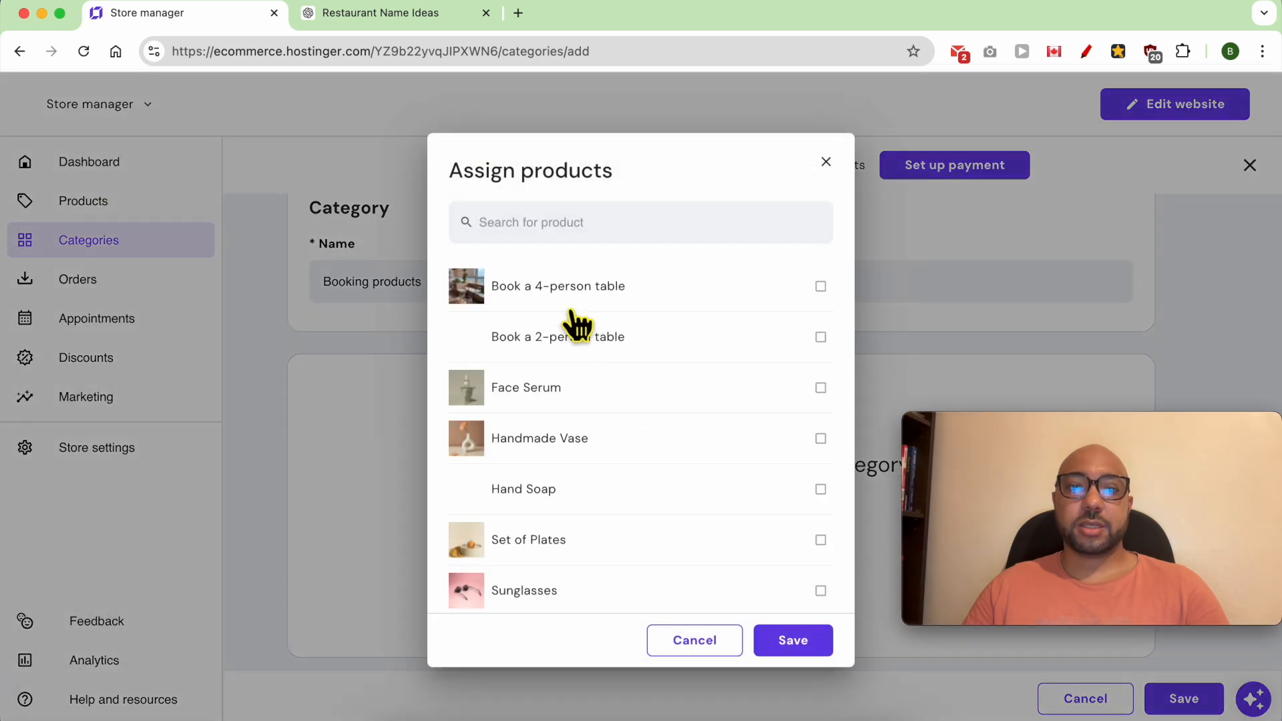
left_click(568, 294)
left_click(567, 341)
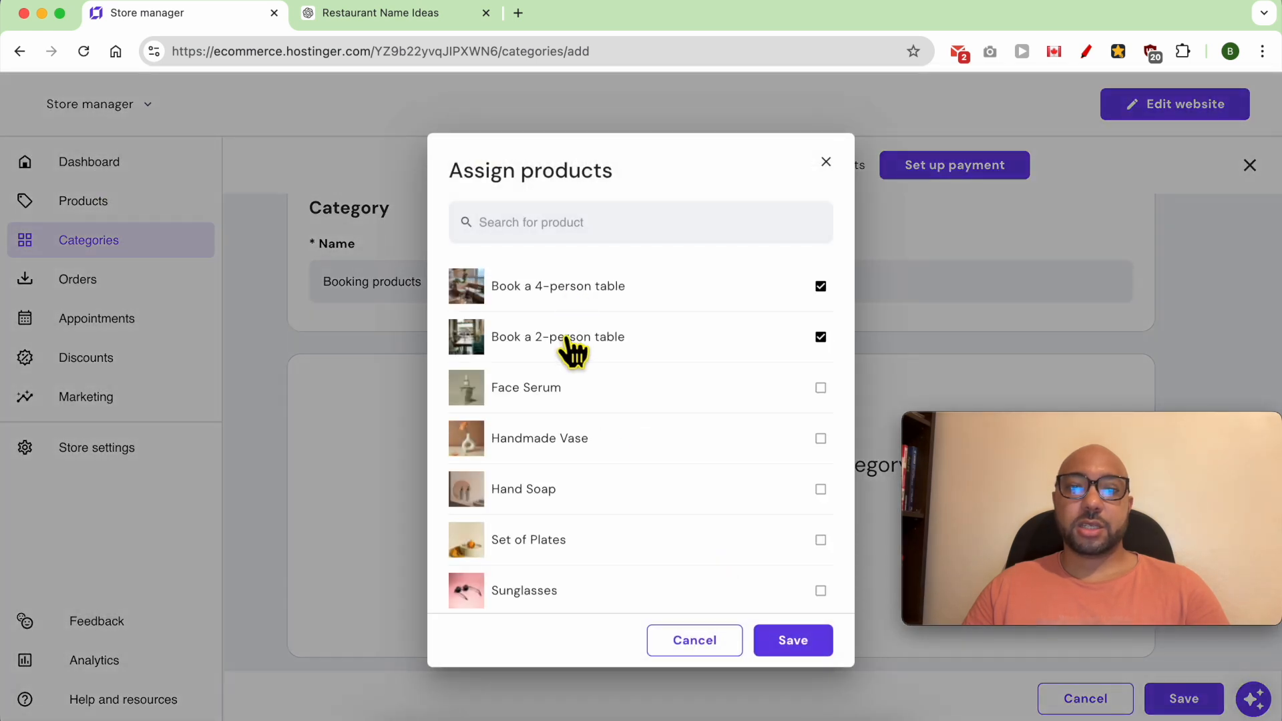
left_click(796, 642)
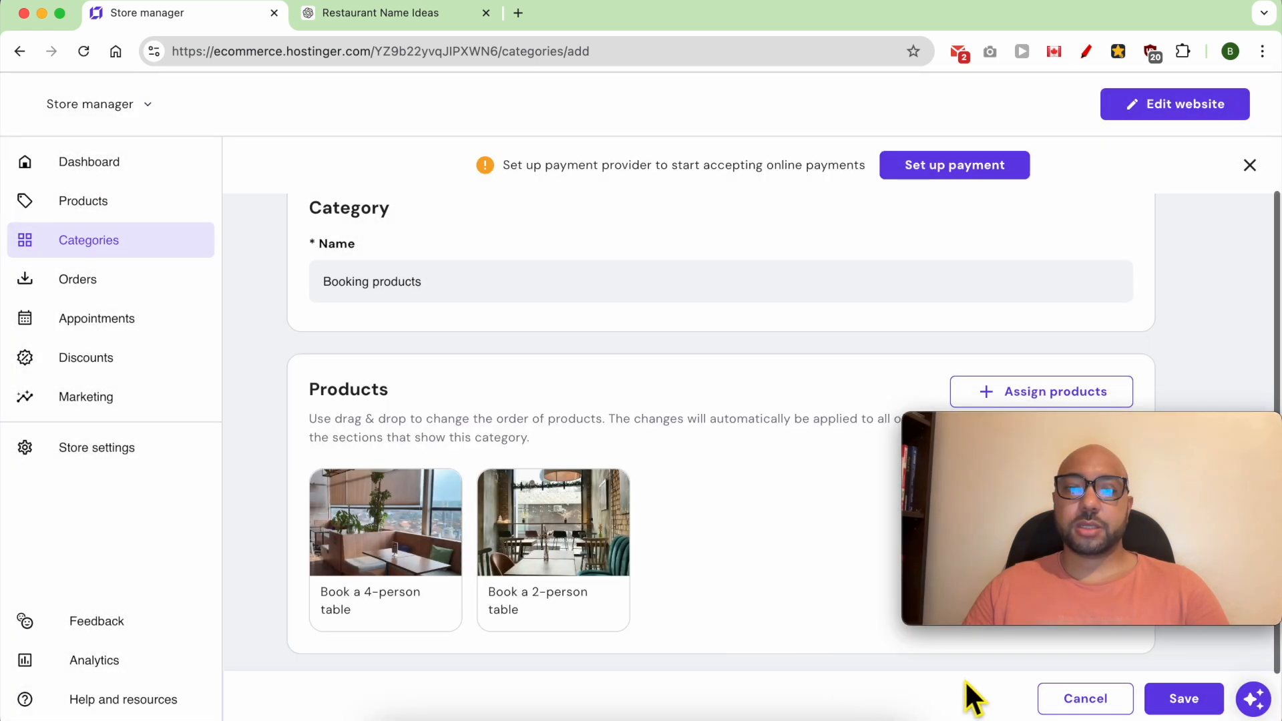
left_click(1183, 699)
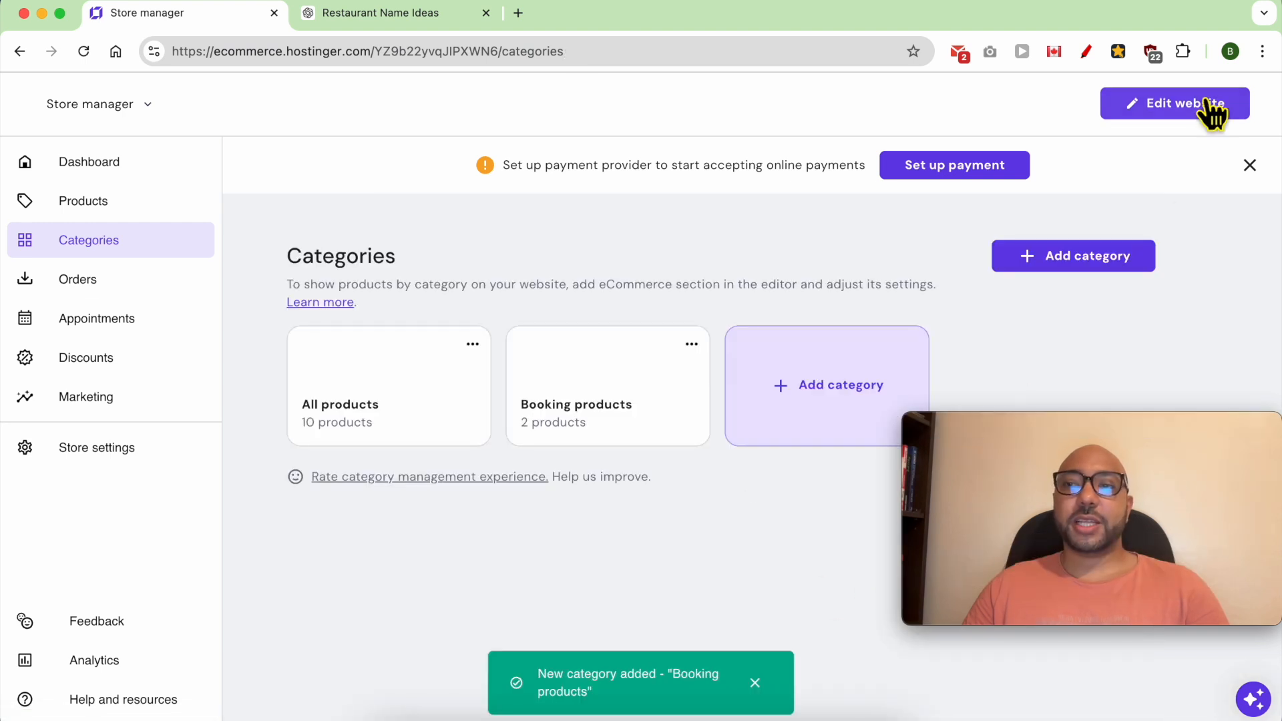
- Return to the website editor and add an online store page using the Product list template, keeping its default settings
left_click(1212, 110)
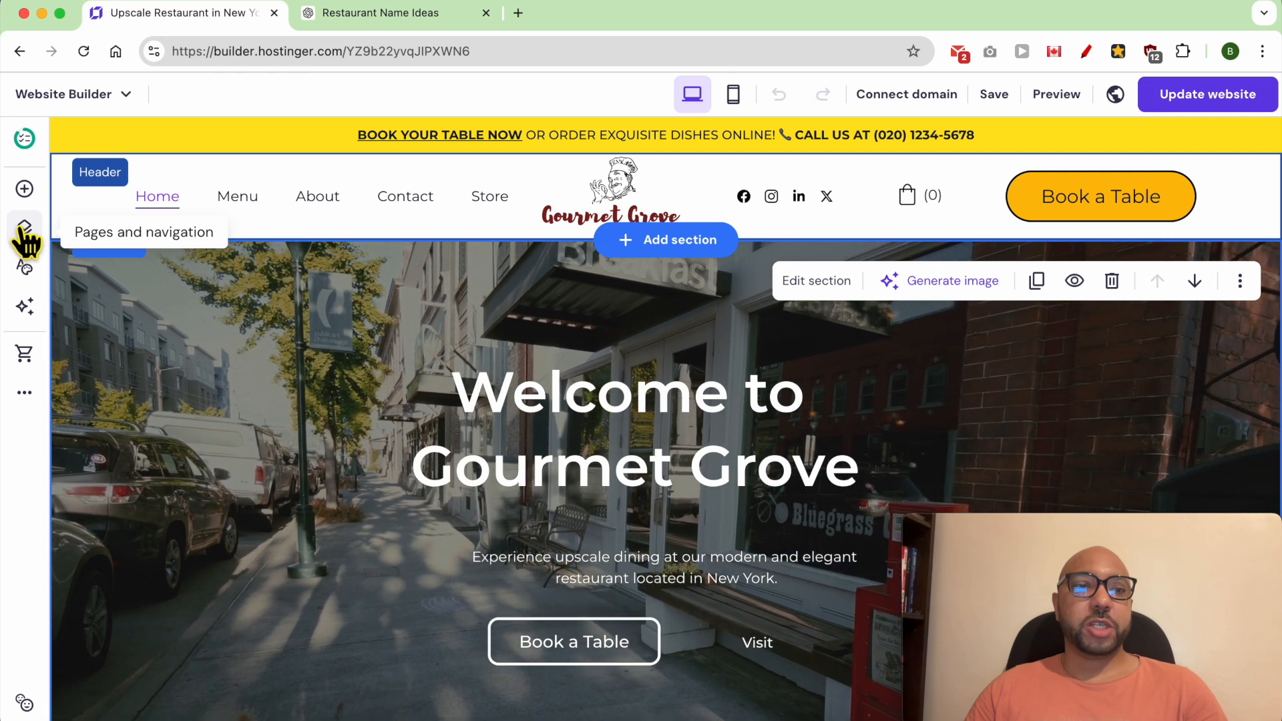
left_click(24, 228)
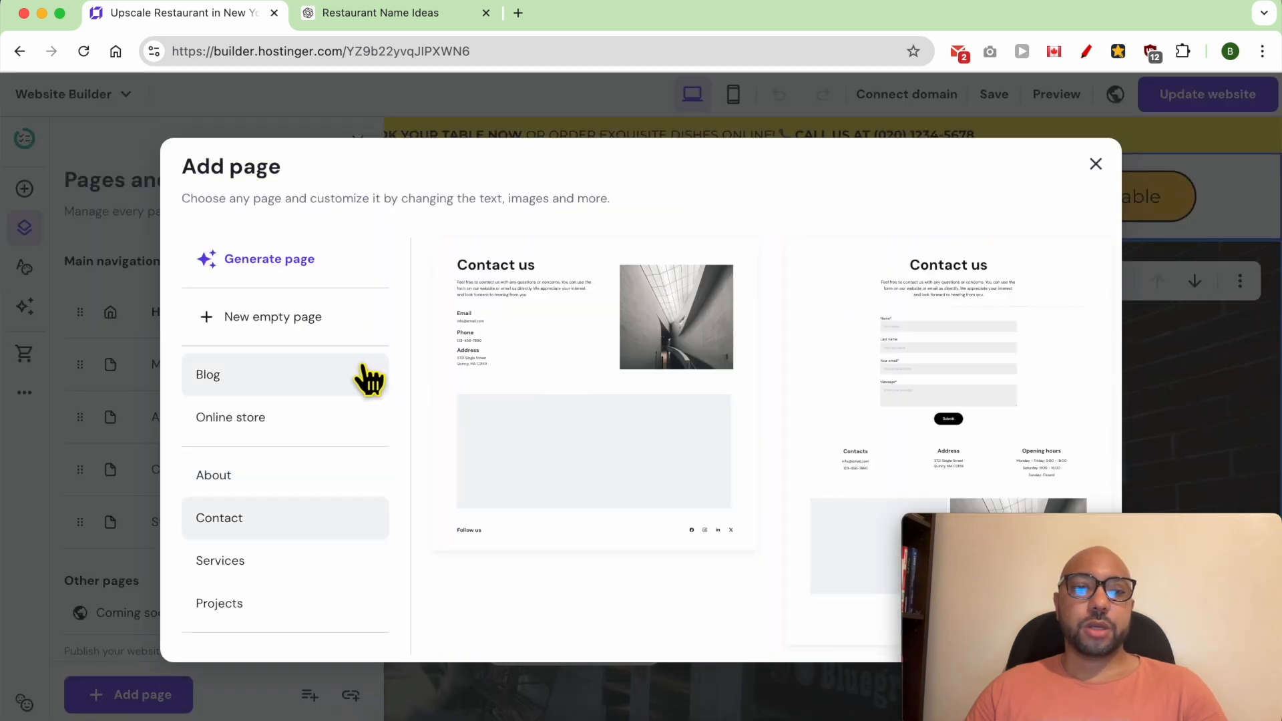
left_click(286, 420)
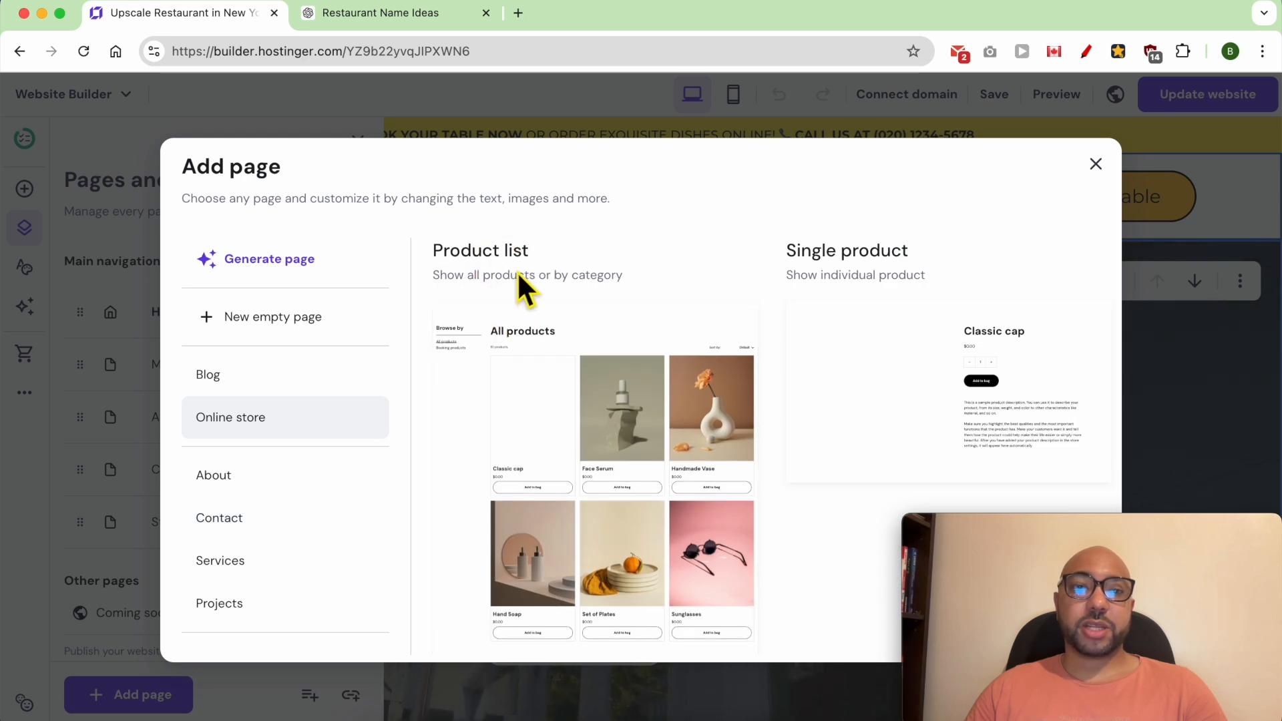
left_click(548, 390)
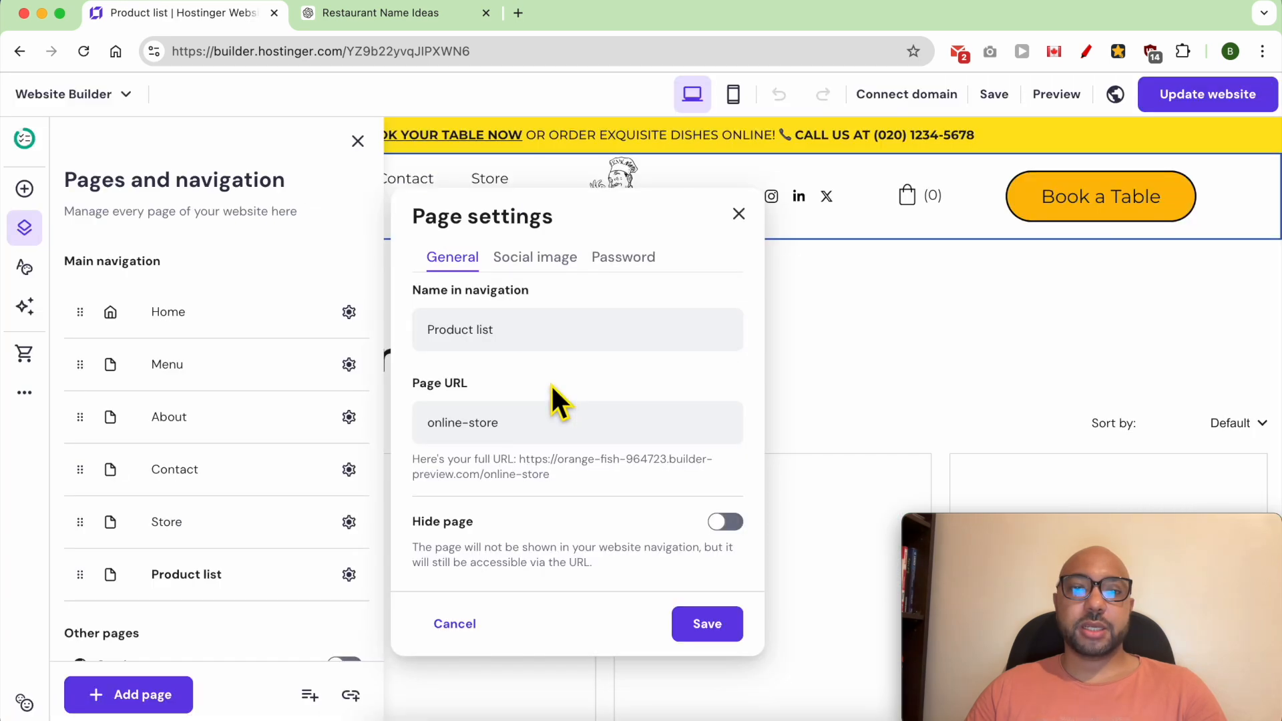
left_click(780, 373)
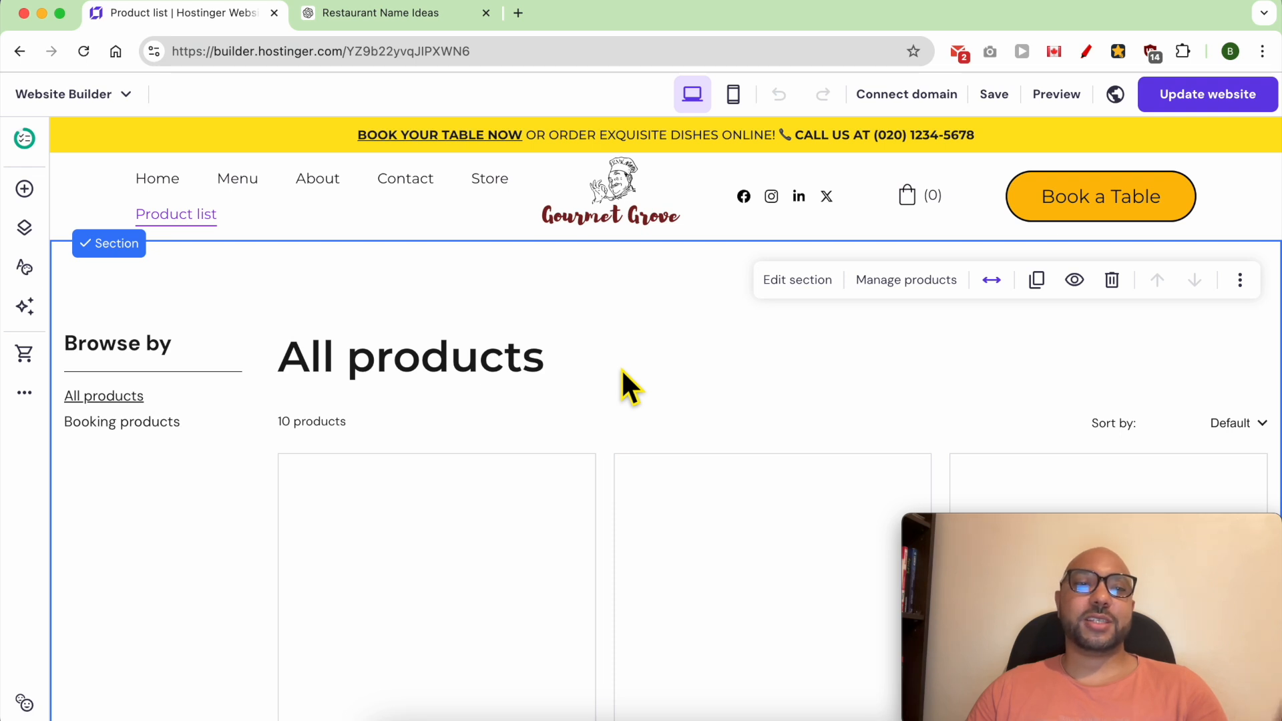
- In the product list section, turn off categories as filters and show only the Booking products category
left_click(791, 299)
left_click_drag(1036, 533, 284, 521)
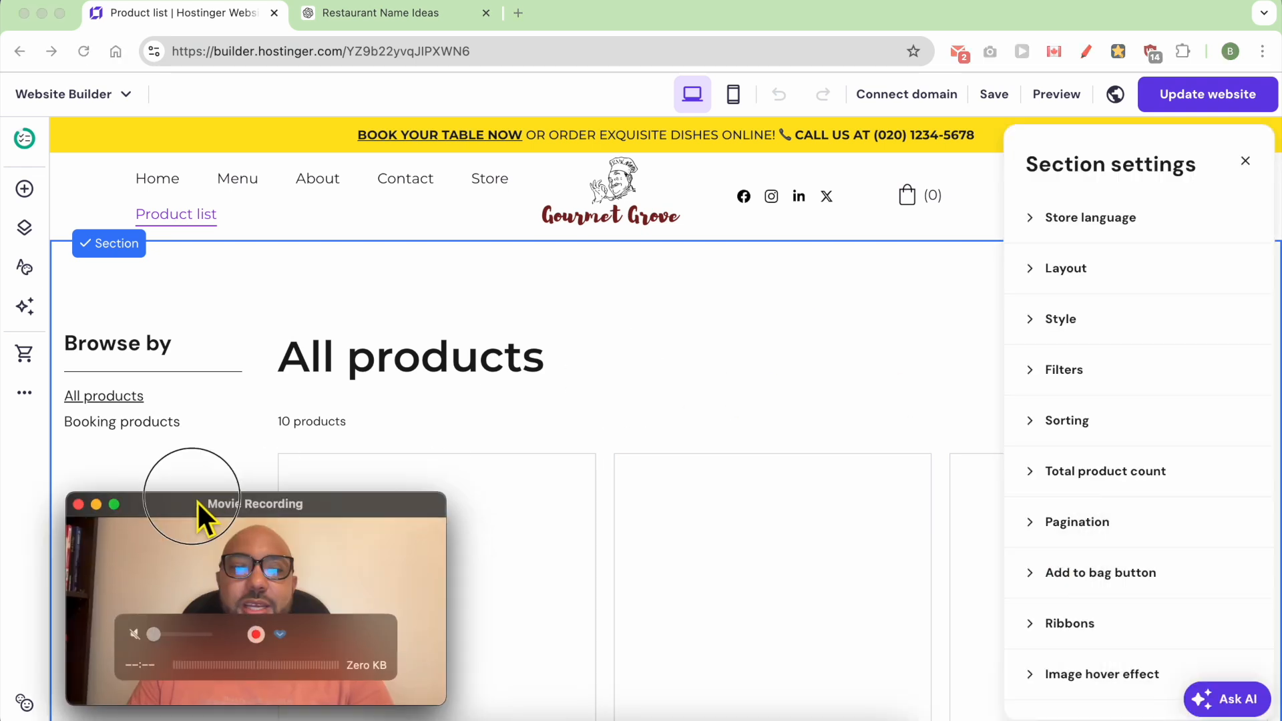
left_click(1064, 374)
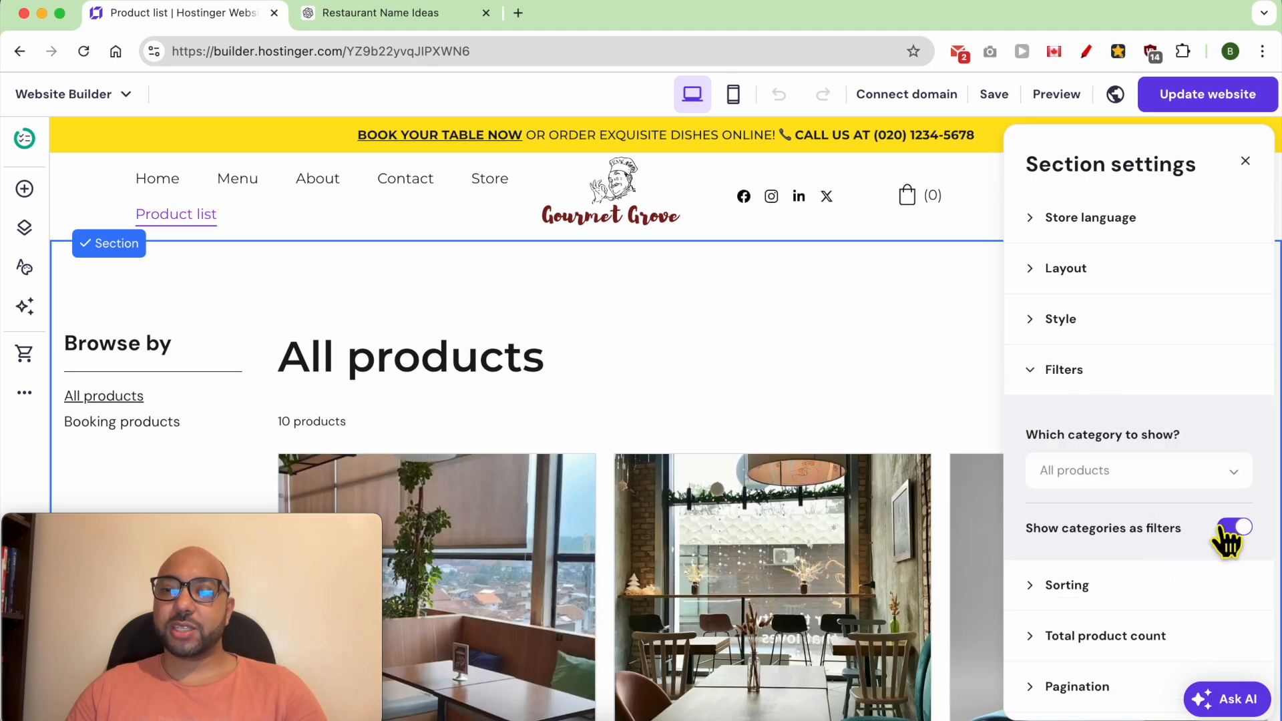
left_click(1233, 529)
left_click(1162, 484)
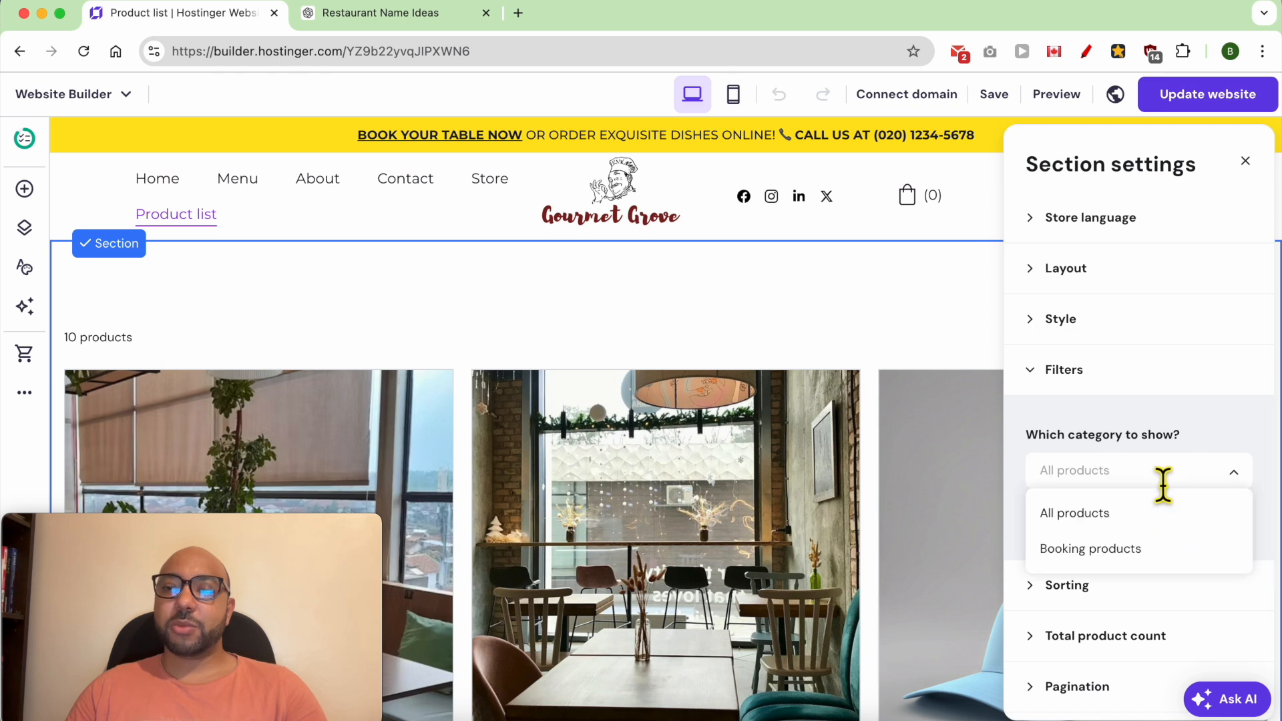
left_click(1134, 549)
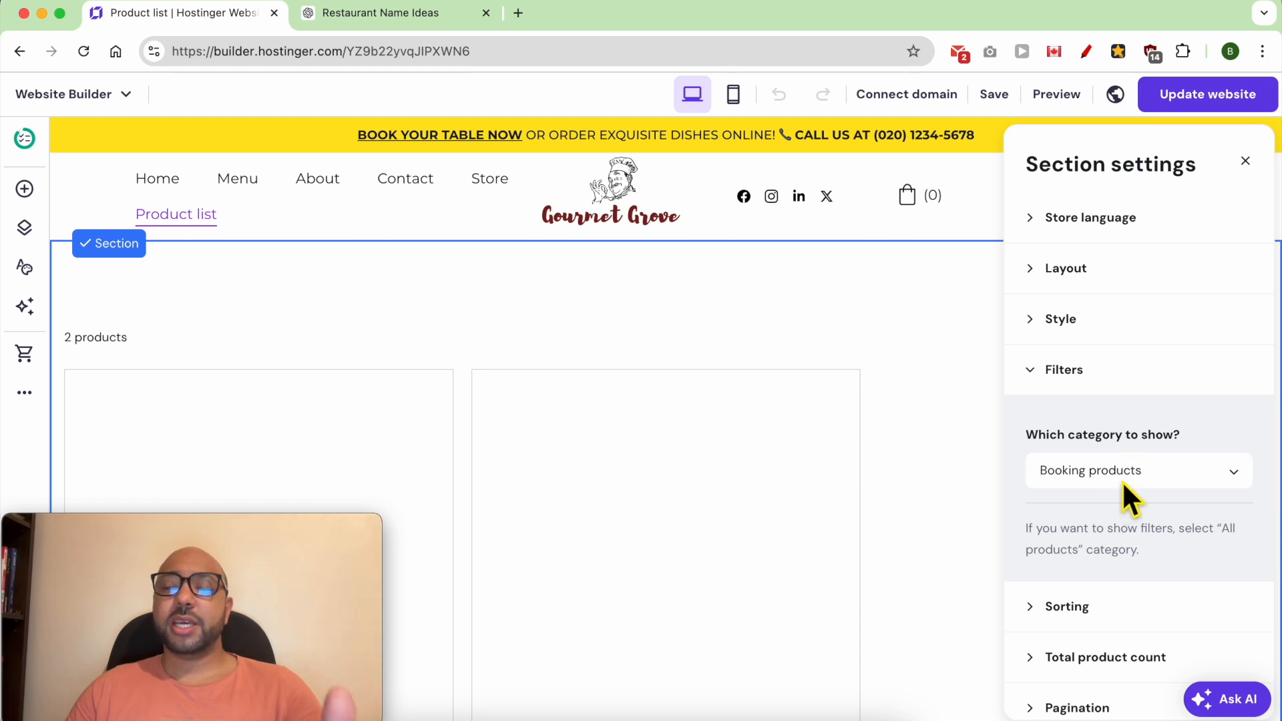
- Review the table booking cards on the product list page, including their titles, prices and booking buttons
left_click(470, 339)
scroll(467, 465, "down", 3)
scroll(544, 449, "up", 3)
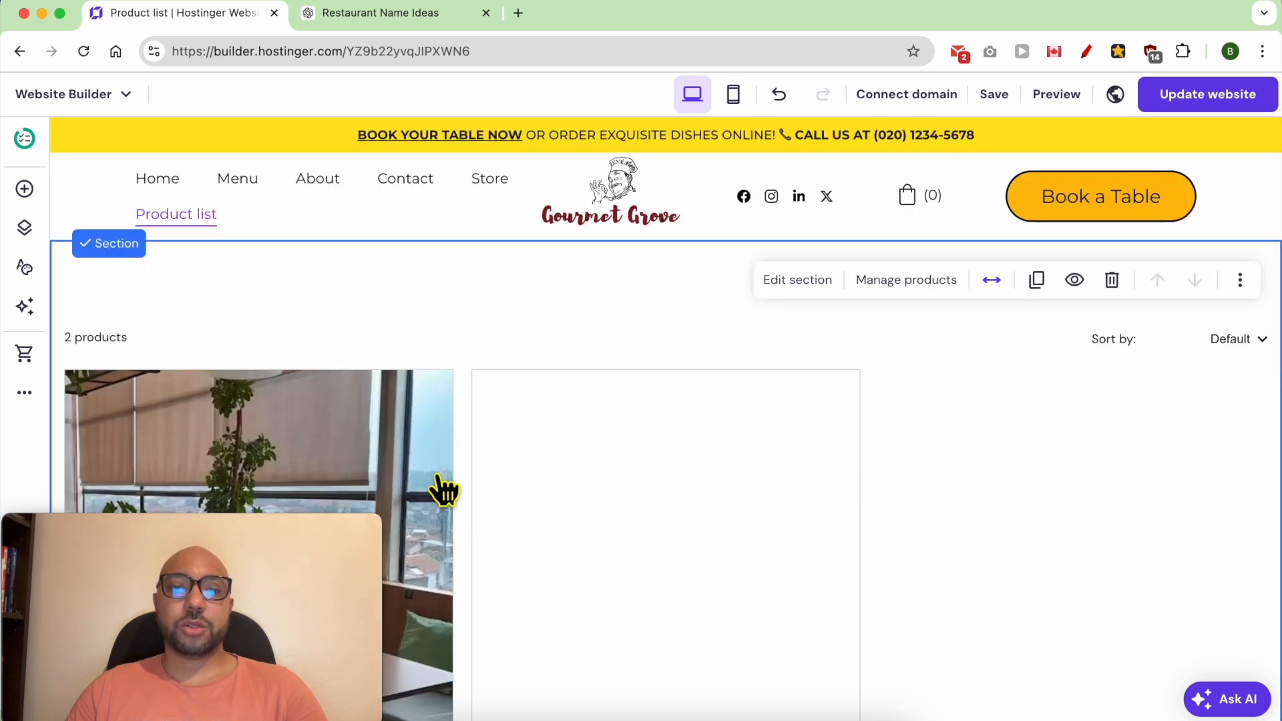
scroll(520, 511, "down", 3)
scroll(551, 604, "down", 4)
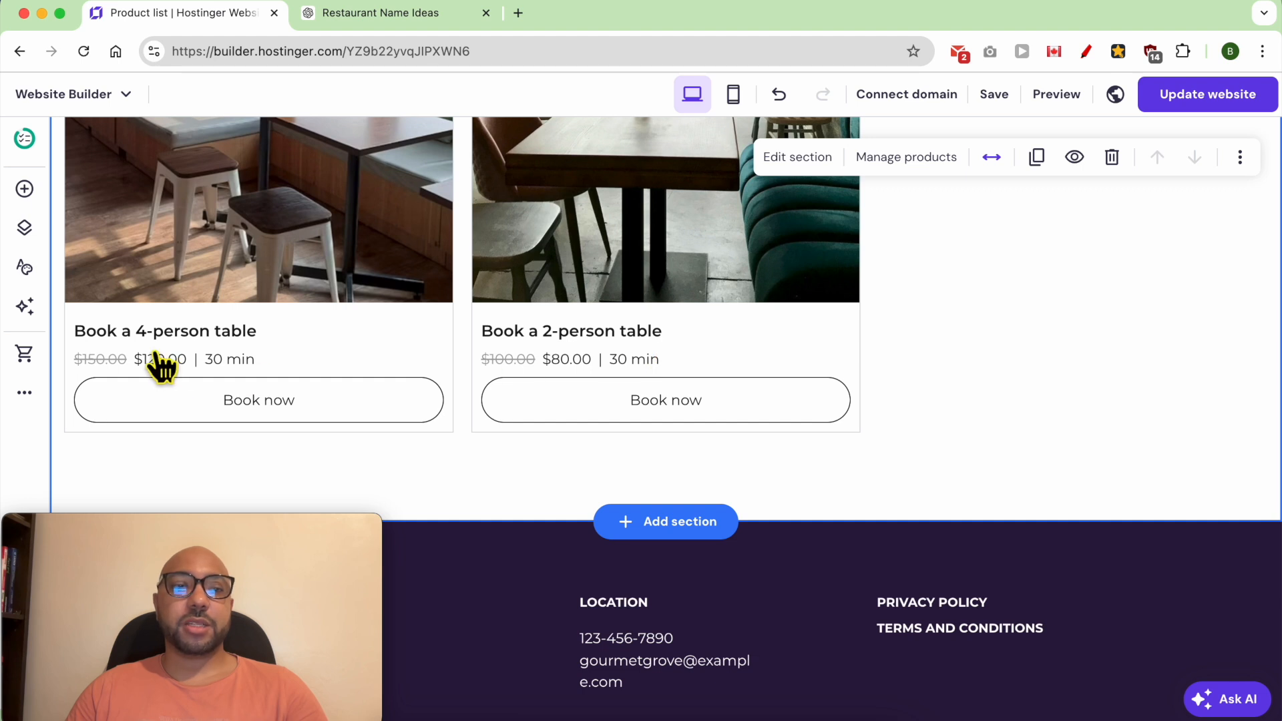
scroll(527, 428, "up", 3)
scroll(531, 427, "up", 5)
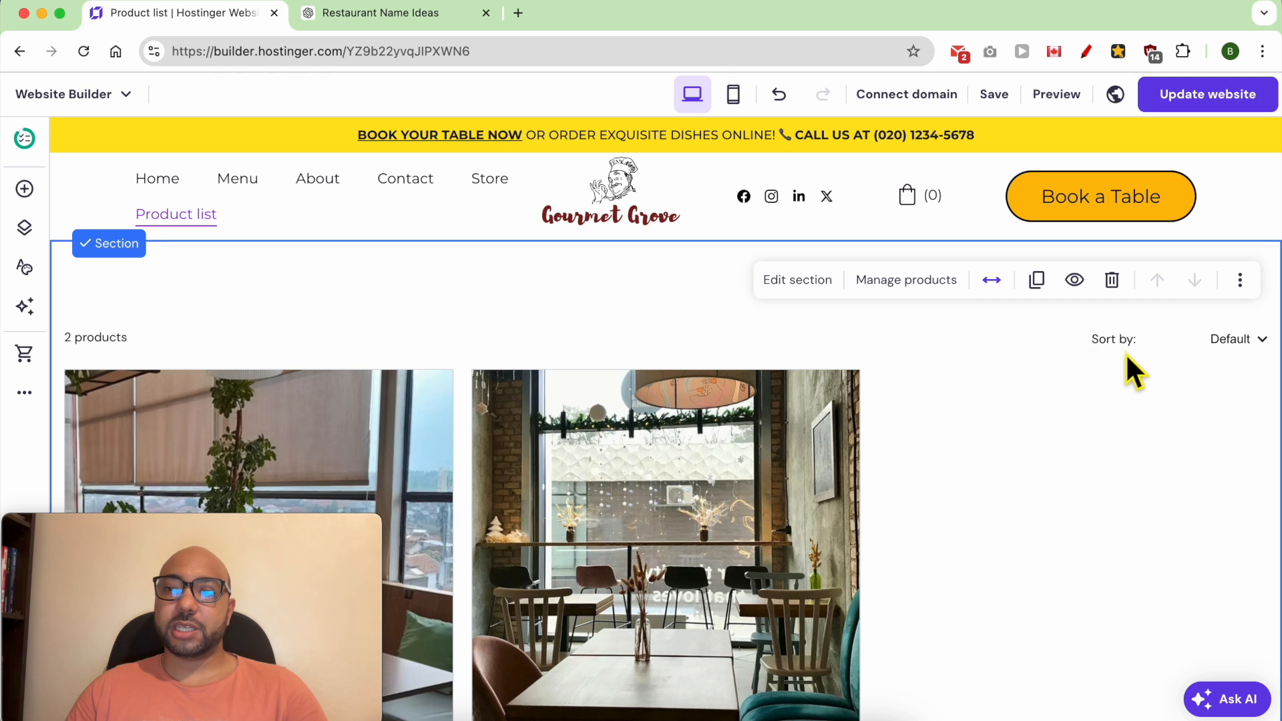
- Disable sorting for the product list section
left_click(812, 280)
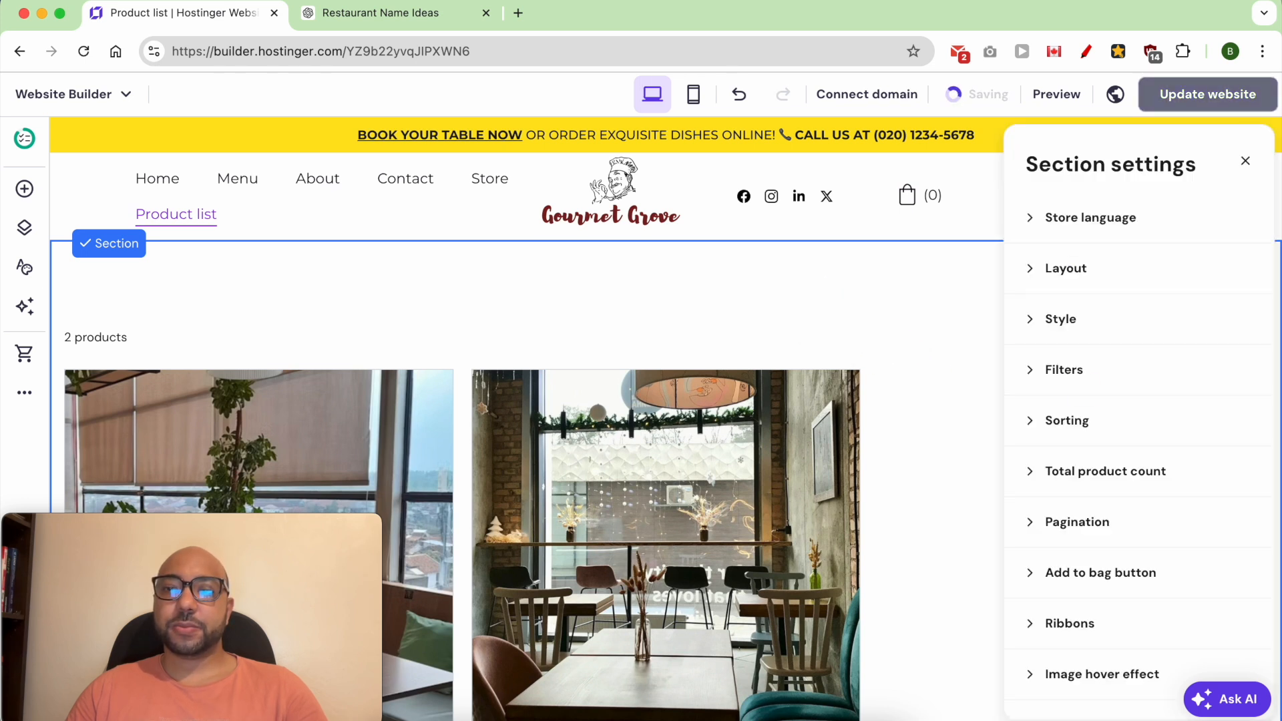
left_click(1075, 422)
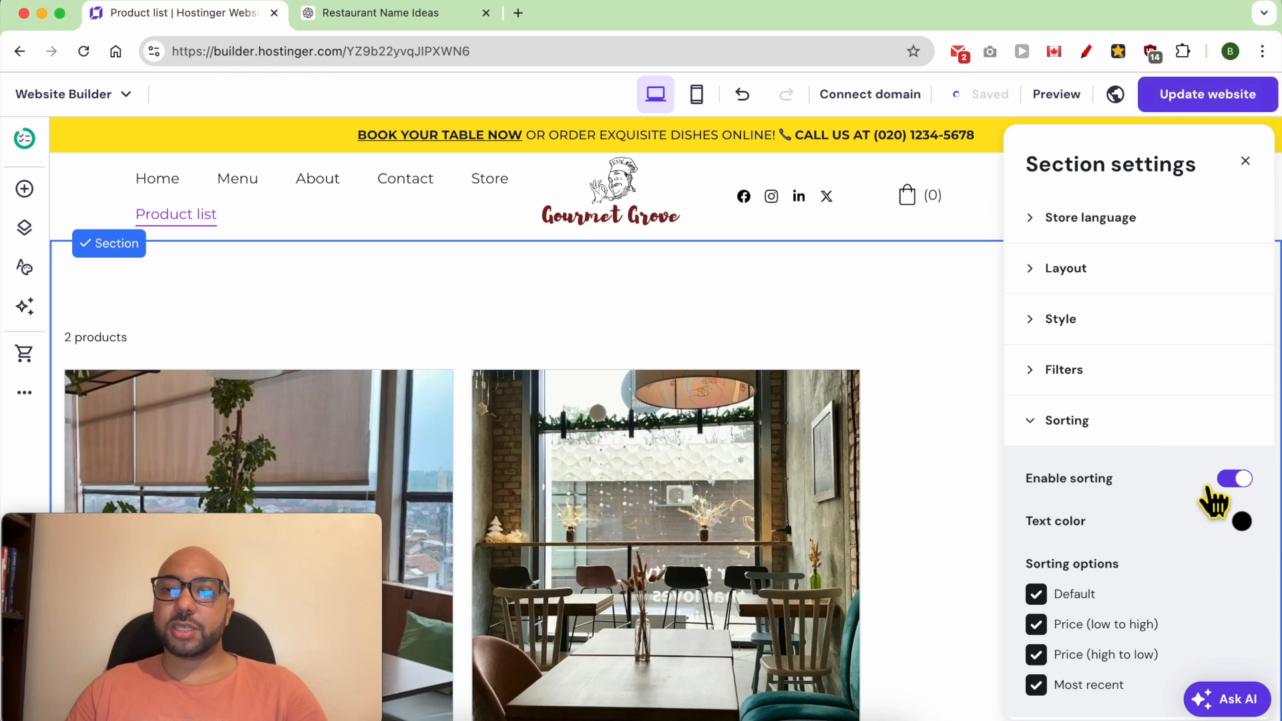
left_click(1236, 479)
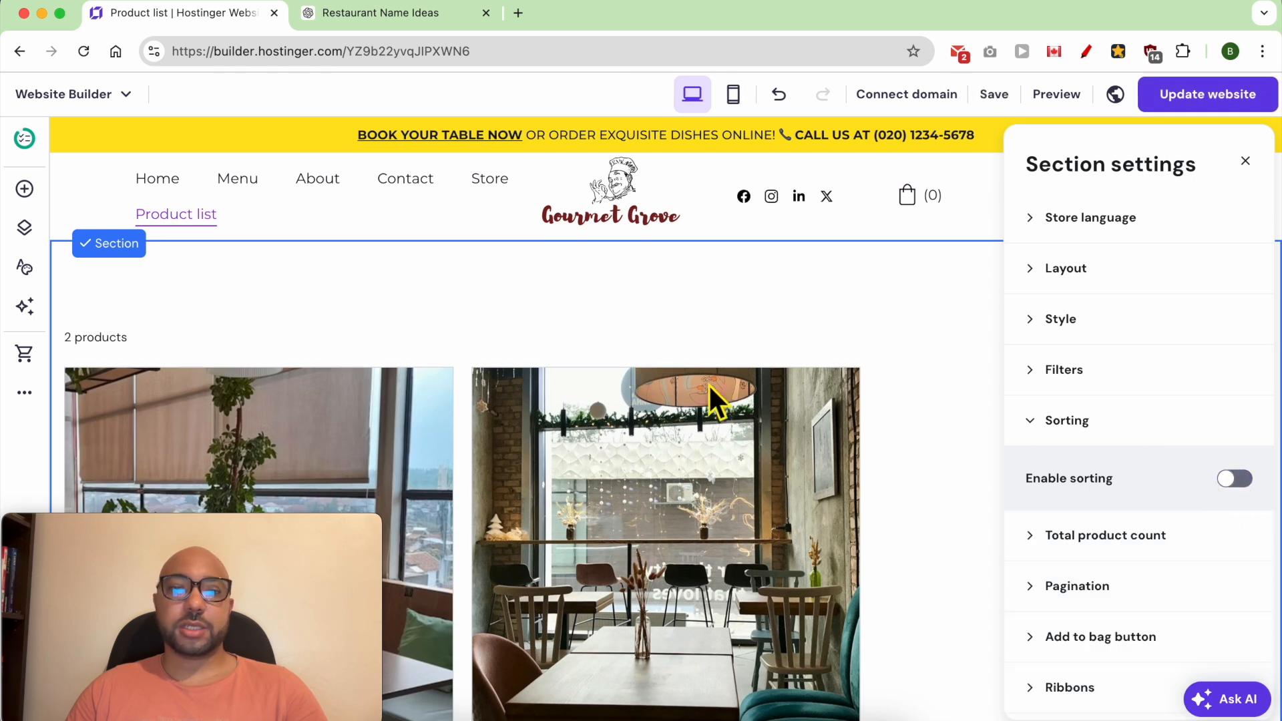
- Hide the total product count in the product list section
scroll(1175, 524, "down", 2)
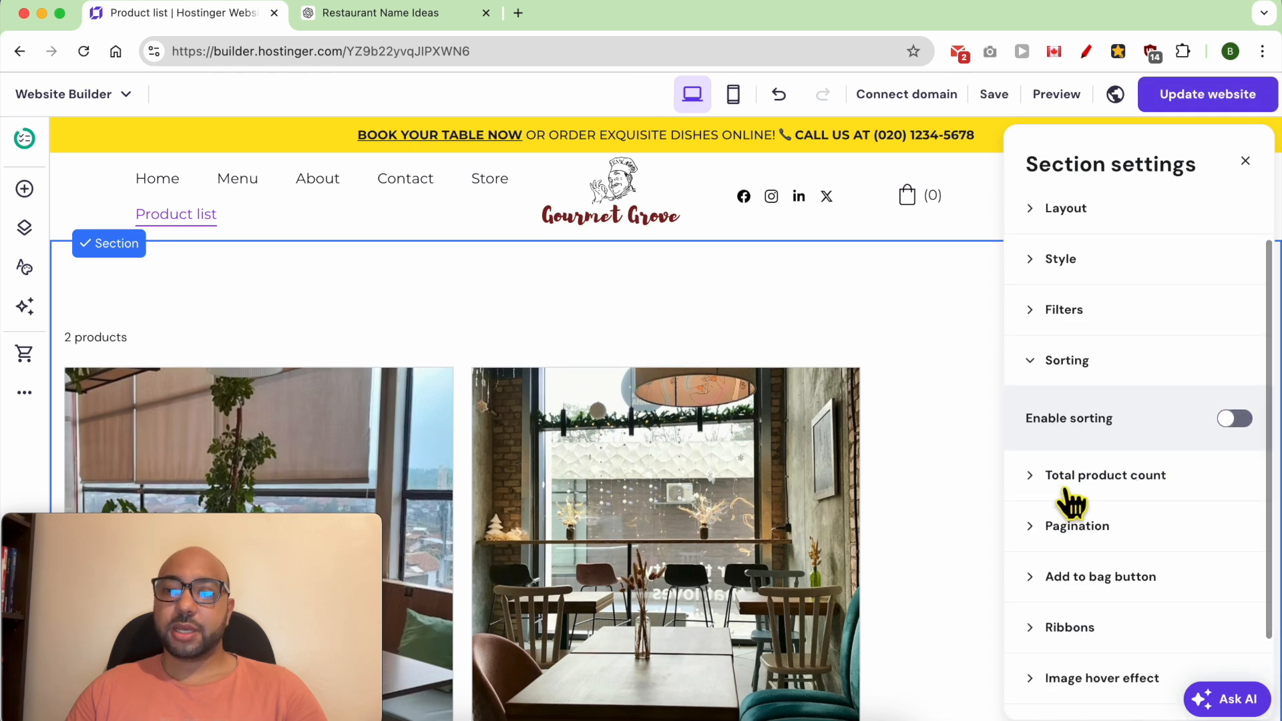
left_click(1095, 478)
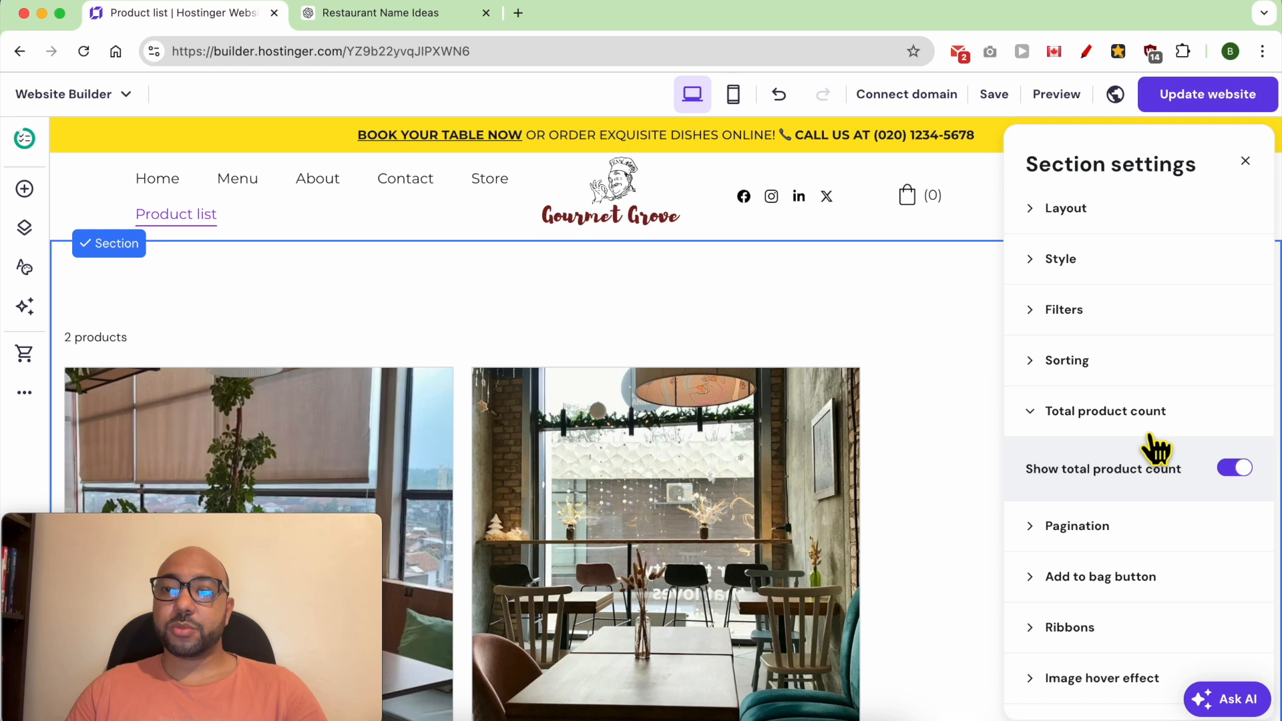
left_click(1234, 470)
left_click(987, 382)
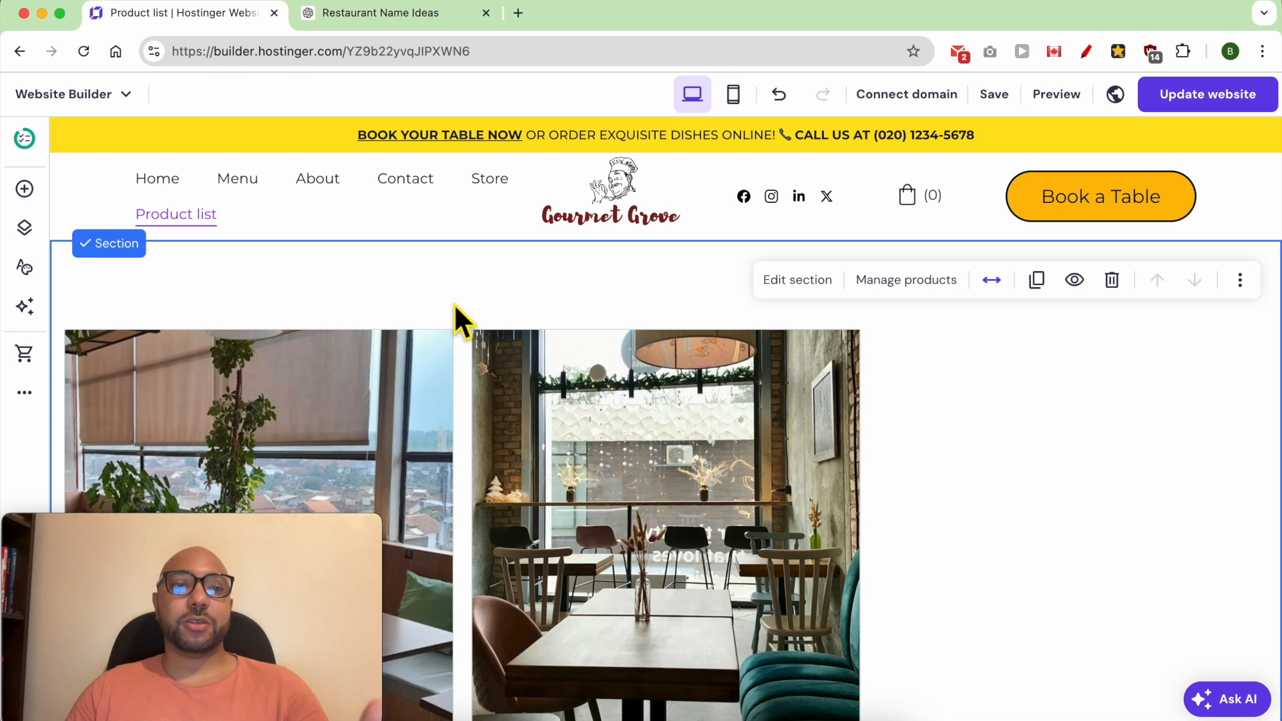
- Try to place a new text element in the empty space above the table booking cards
left_click(24, 190)
left_click_drag(132, 307, 629, 333)
left_click_drag(127, 294, 610, 290)
left_click_drag(249, 305, 623, 300)
left_click(611, 319)
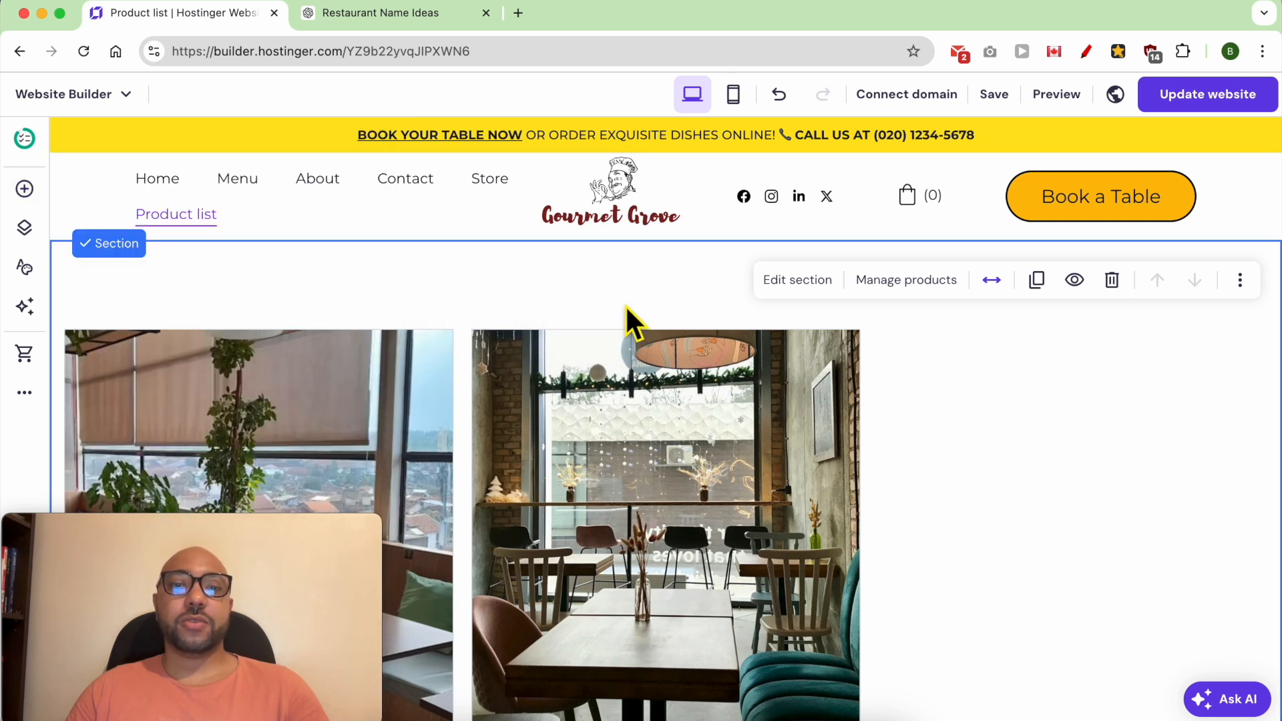
- Add a blank section to the page, shrink it to a short strip and move it above the product list
scroll(631, 317, "down", 6)
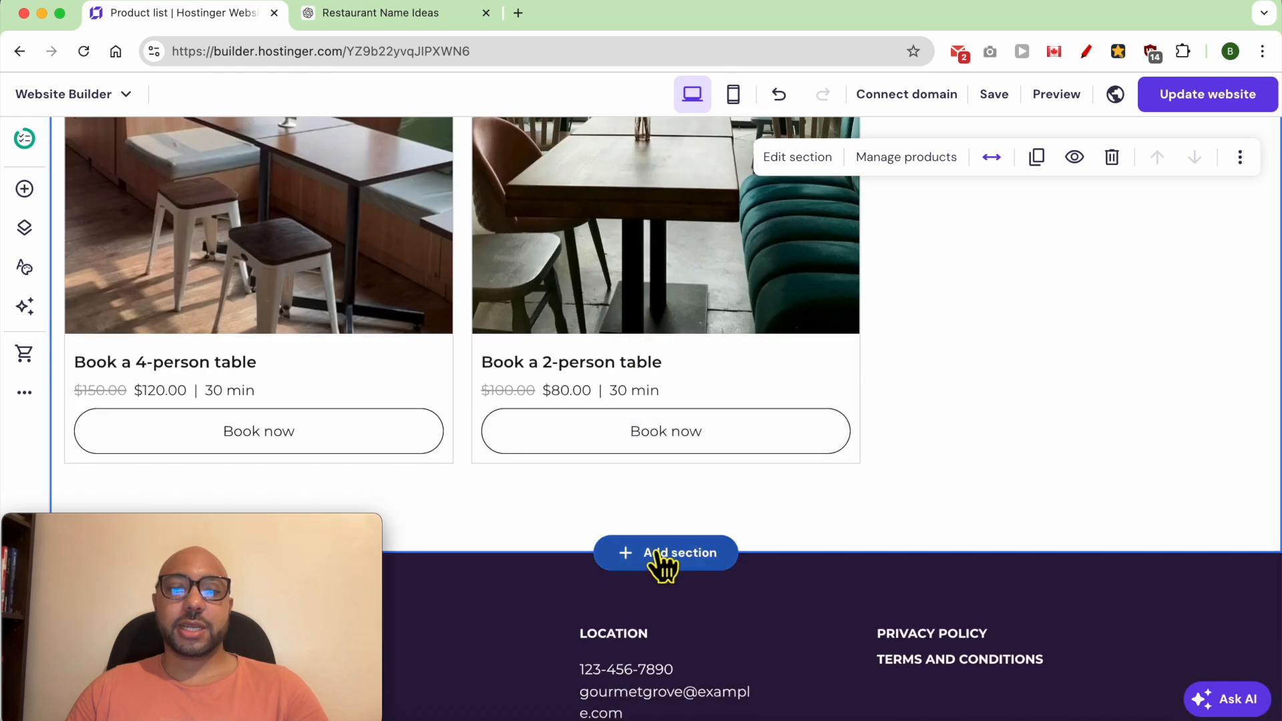
left_click(670, 558)
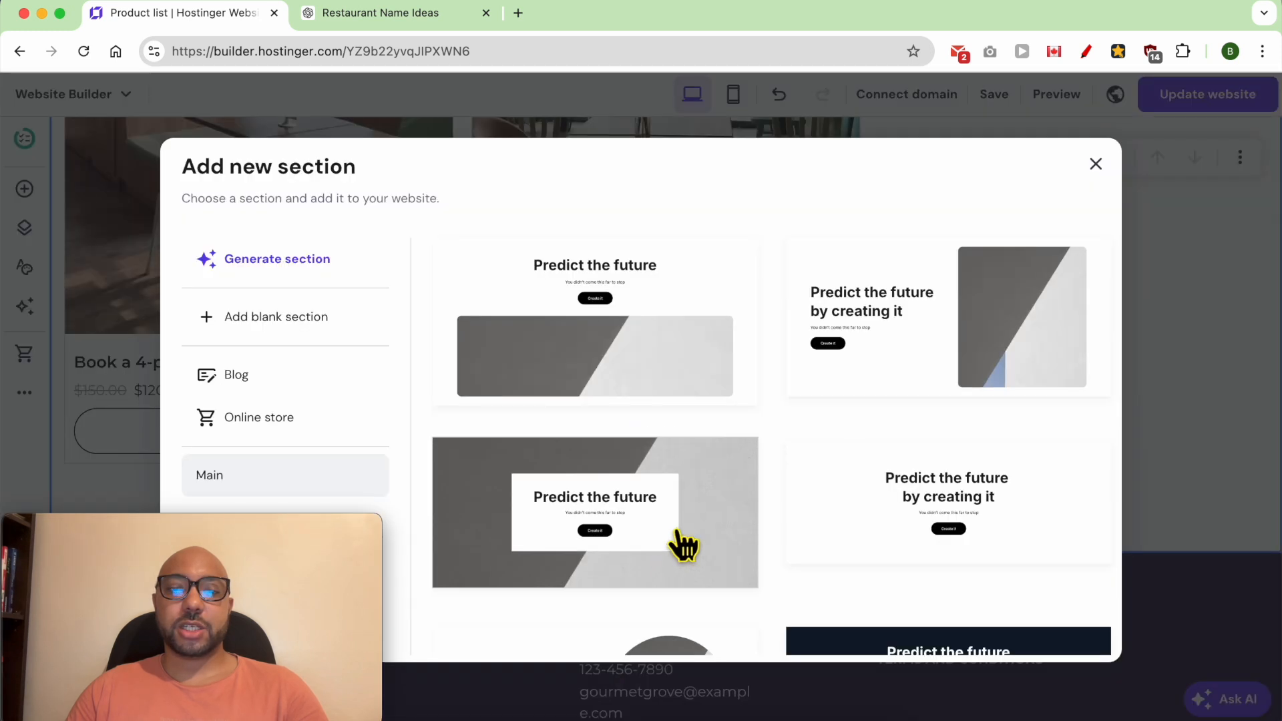
left_click(279, 319)
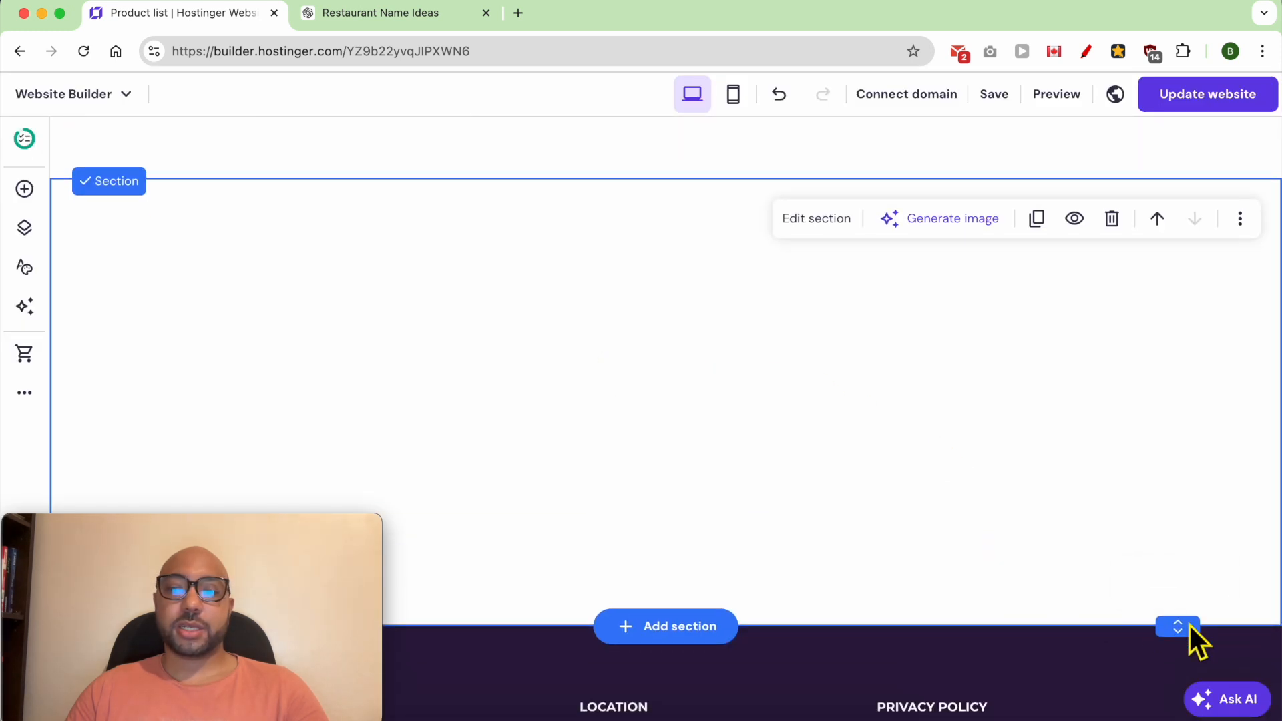
left_click_drag(1201, 639, 1207, 295)
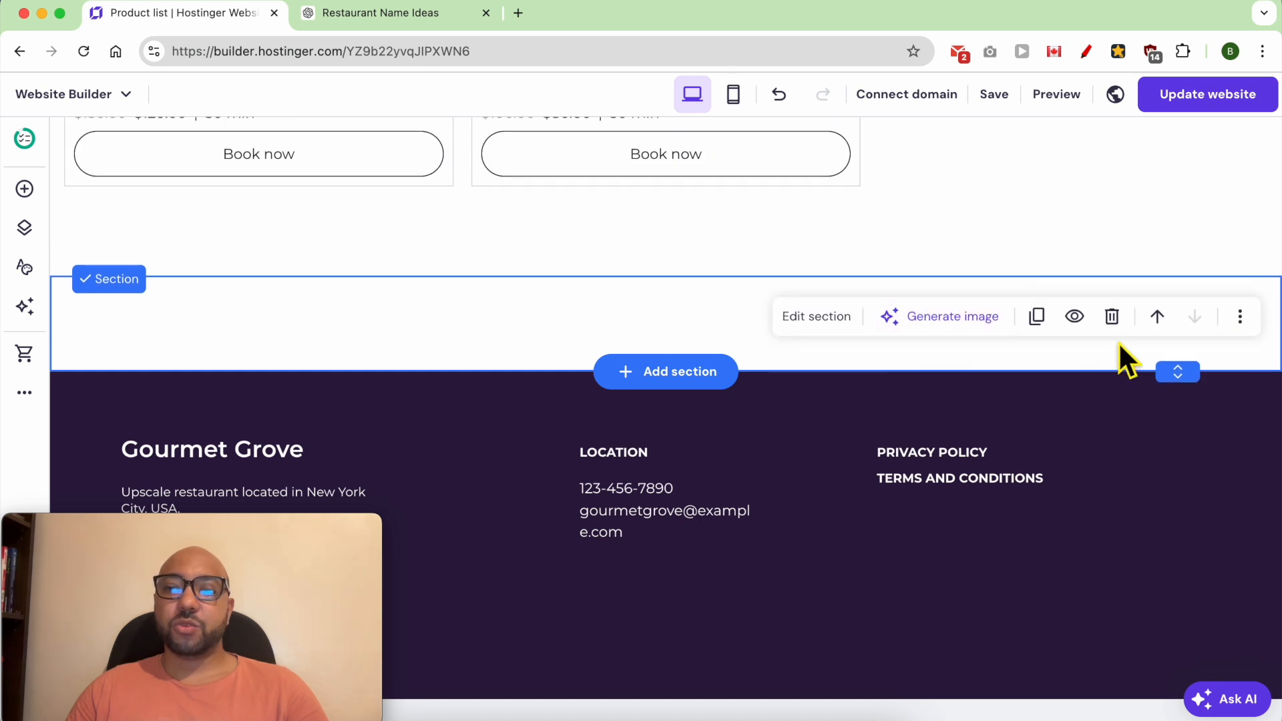
left_click(1150, 320)
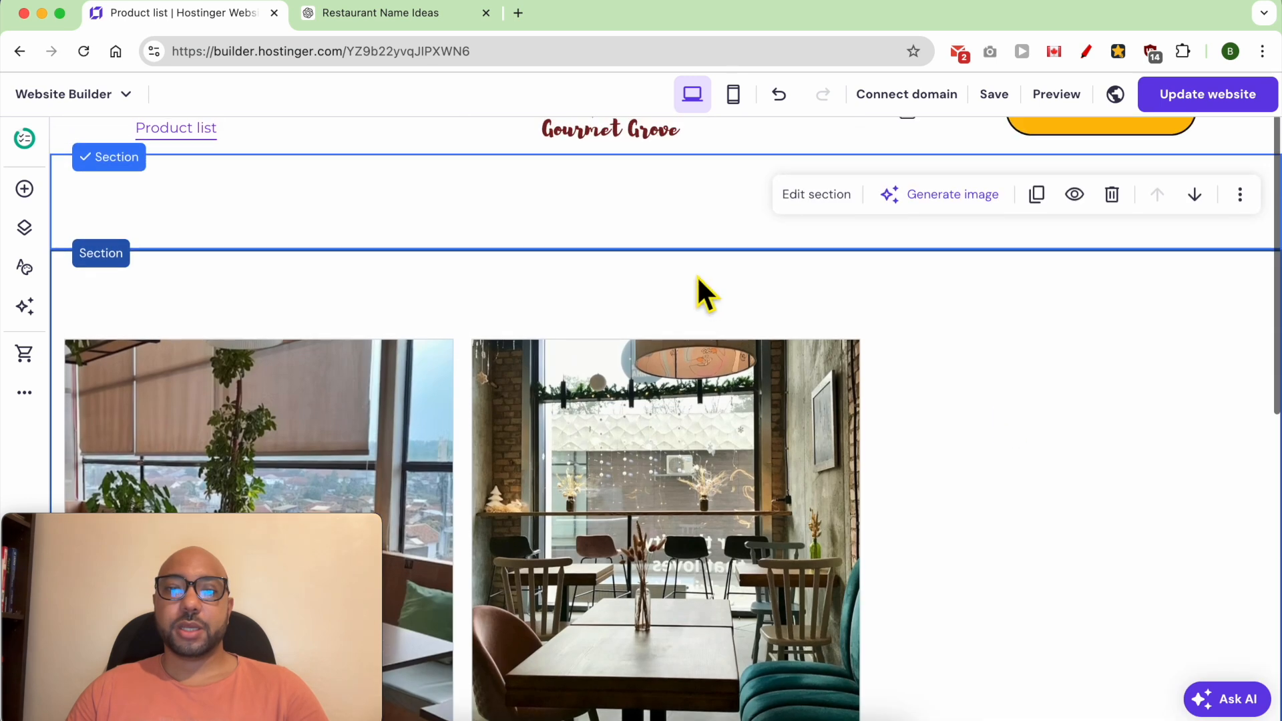
- Add a text element to the blank section, centre it roughly and replace its placeholder with "BOOK A TABLE:"
left_click(25, 189)
left_click_drag(109, 268, 624, 193)
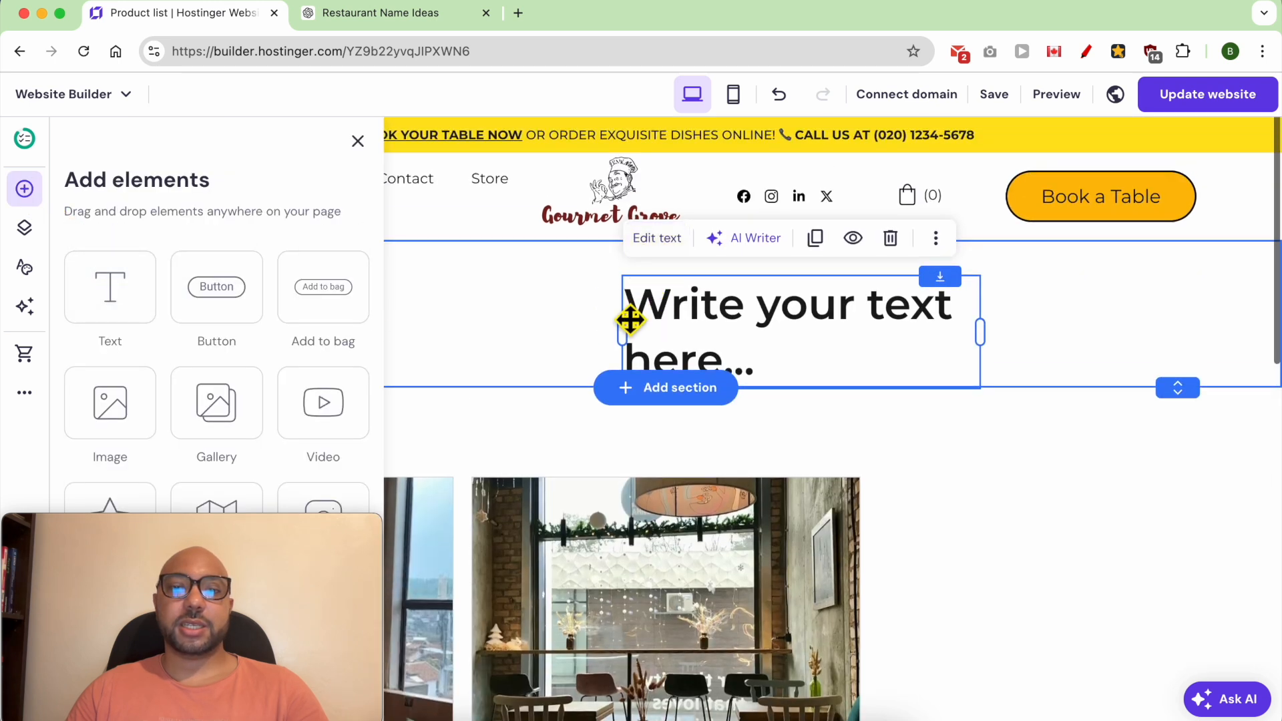
left_click_drag(730, 338, 593, 327)
double_click(590, 327)
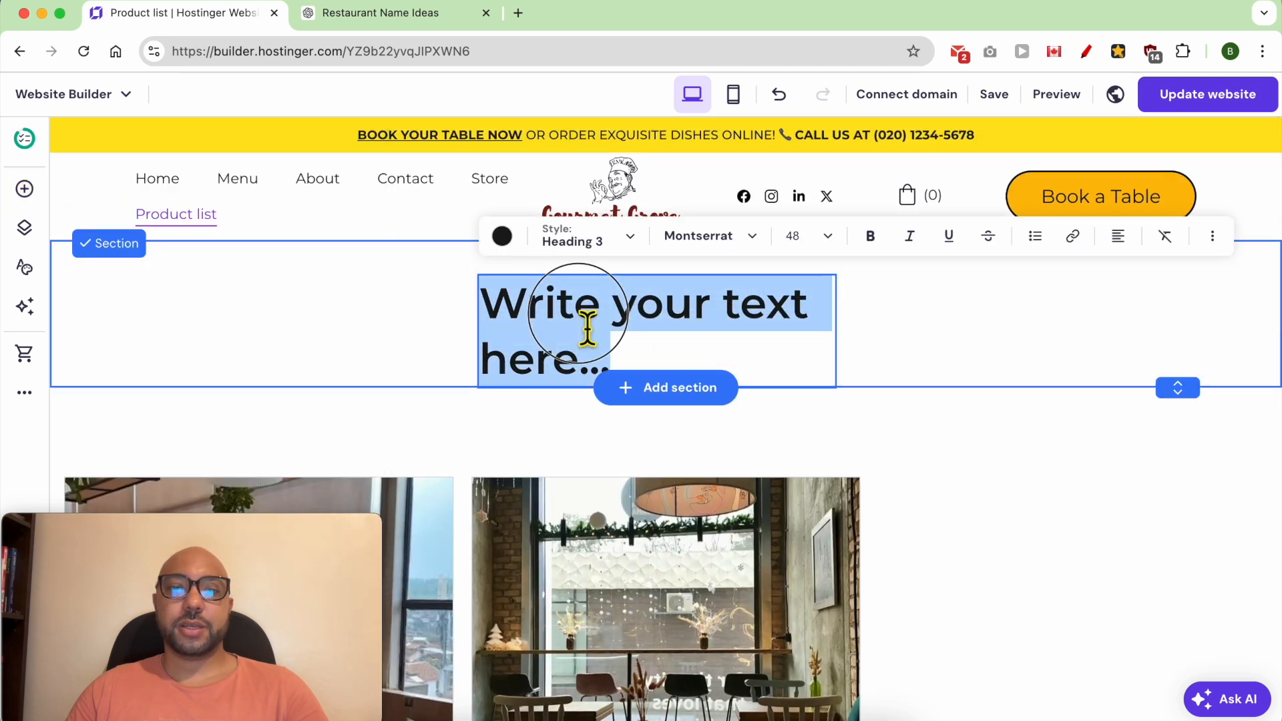
type("BOOK")
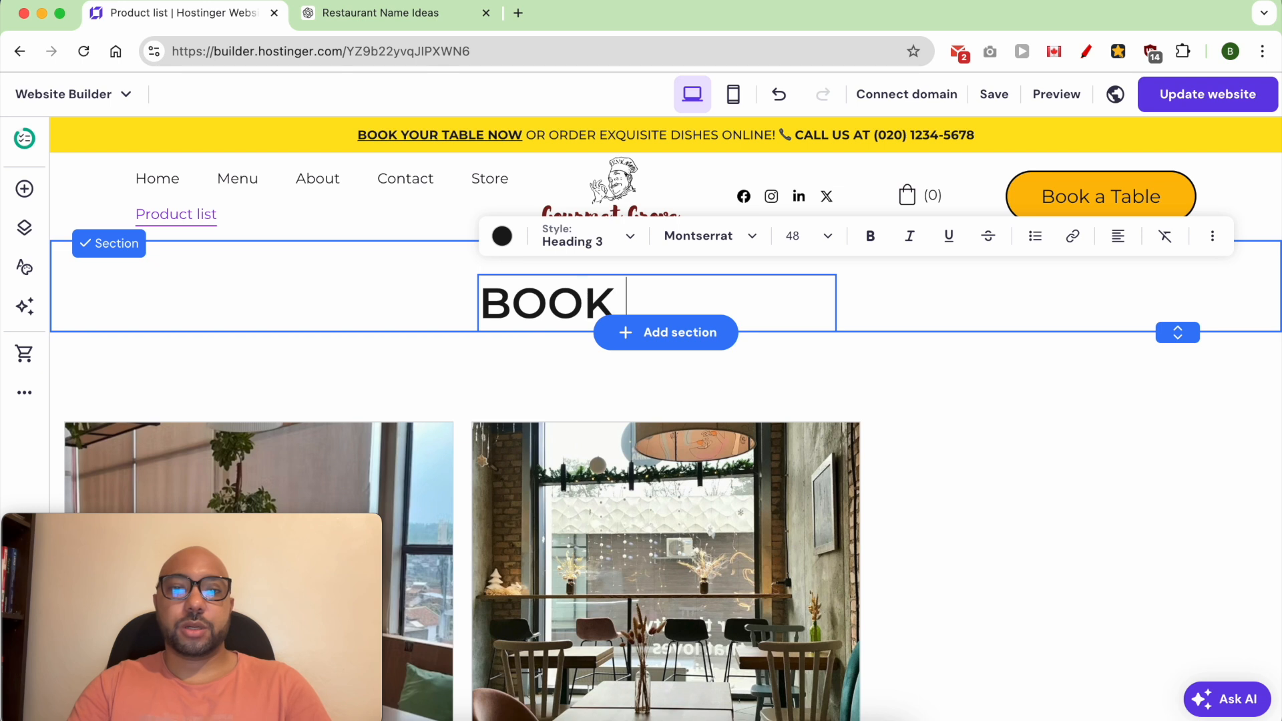
type(" A TABLE")
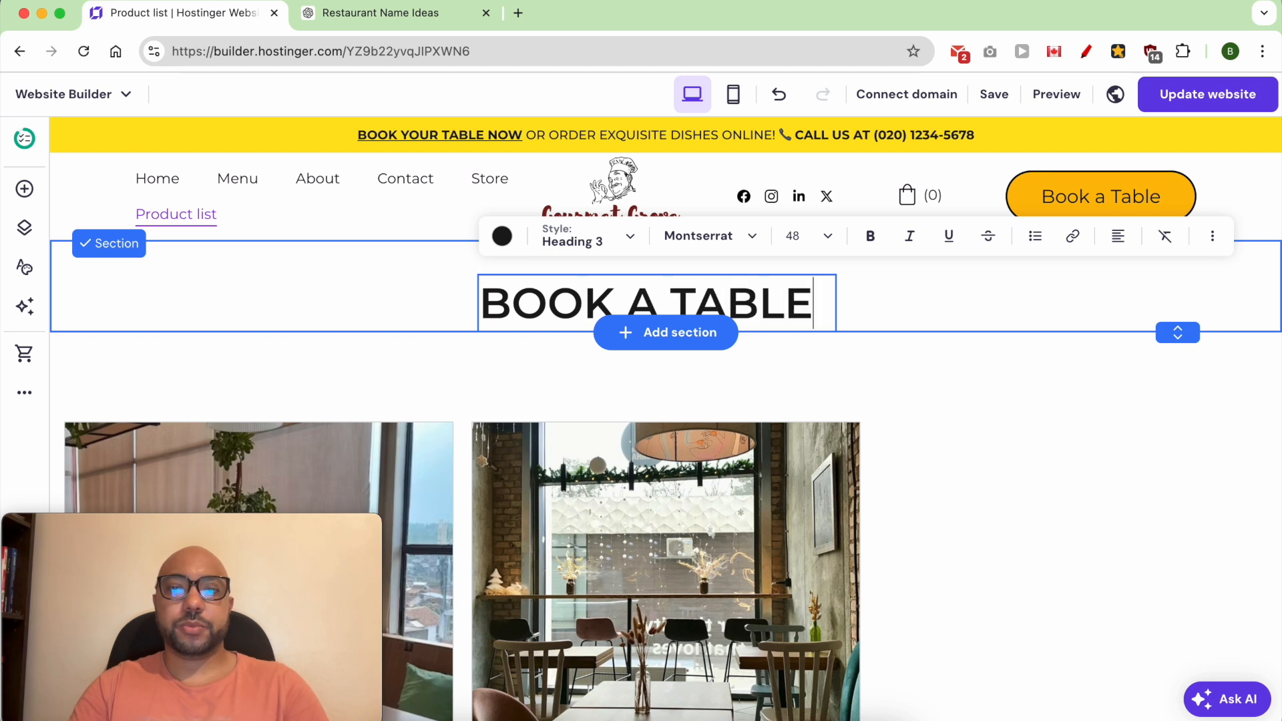
type(":")
- Set the heading section's background colour to black
left_click(827, 294)
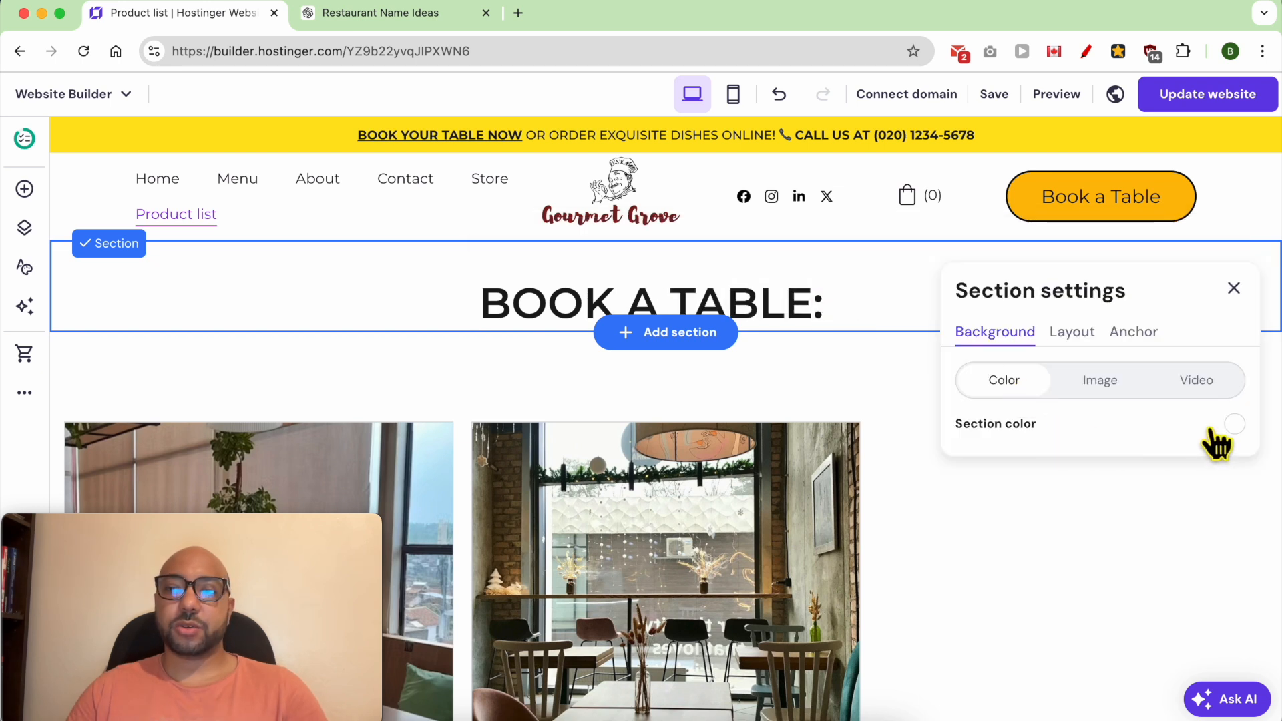
left_click(1235, 424)
left_click_drag(839, 375, 685, 558)
left_click(1043, 581)
- Change the heading's text colour to white
left_click(664, 323)
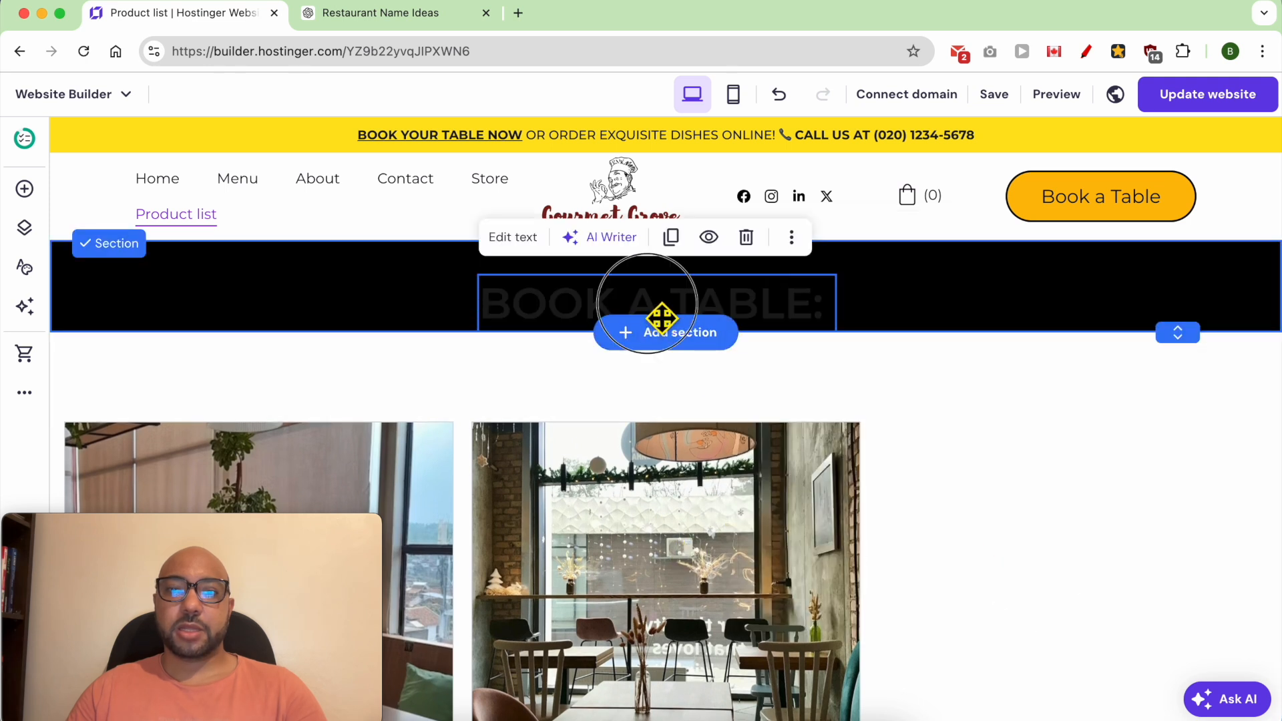
left_click(653, 320)
left_click(498, 238)
left_click(529, 309)
left_click(669, 308)
- Reword the heading to "SELECT YOUR TABLE SIZE:"
double_click(649, 300)
type("YOUR")
double_click(570, 313)
type("SELECT YOUR T")
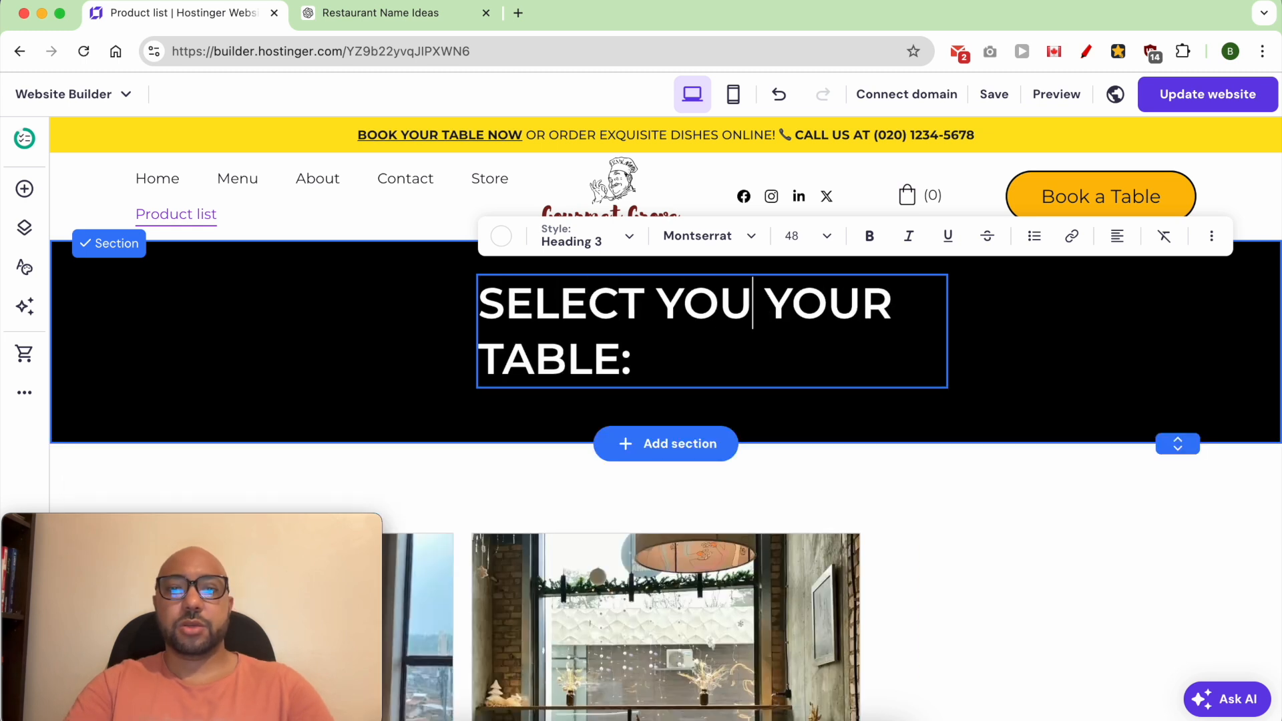
type("ABLE SIZE")
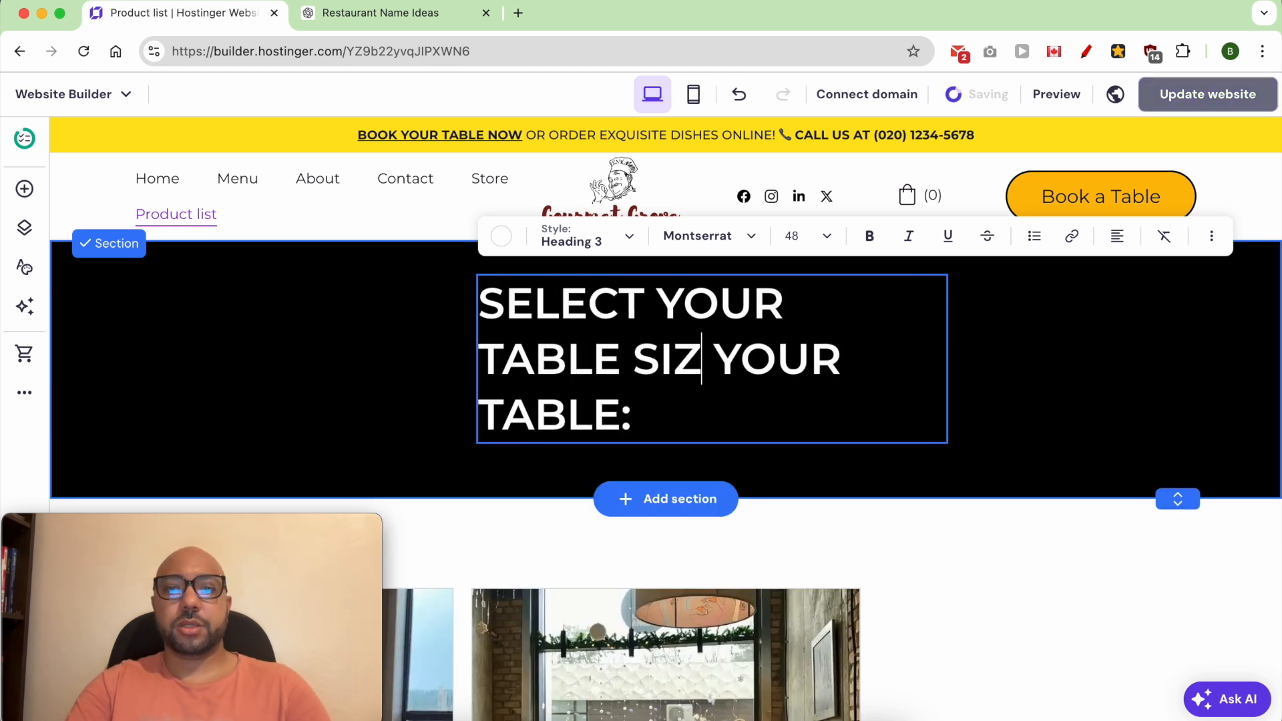
key("Delete")
key("Delete")
key("Delete")
key("Delete")
key("Delete")
key("Delete")
key("Delete")
key("Delete")
key("Delete")
key("Delete")
key("Delete")
left_click(715, 515)
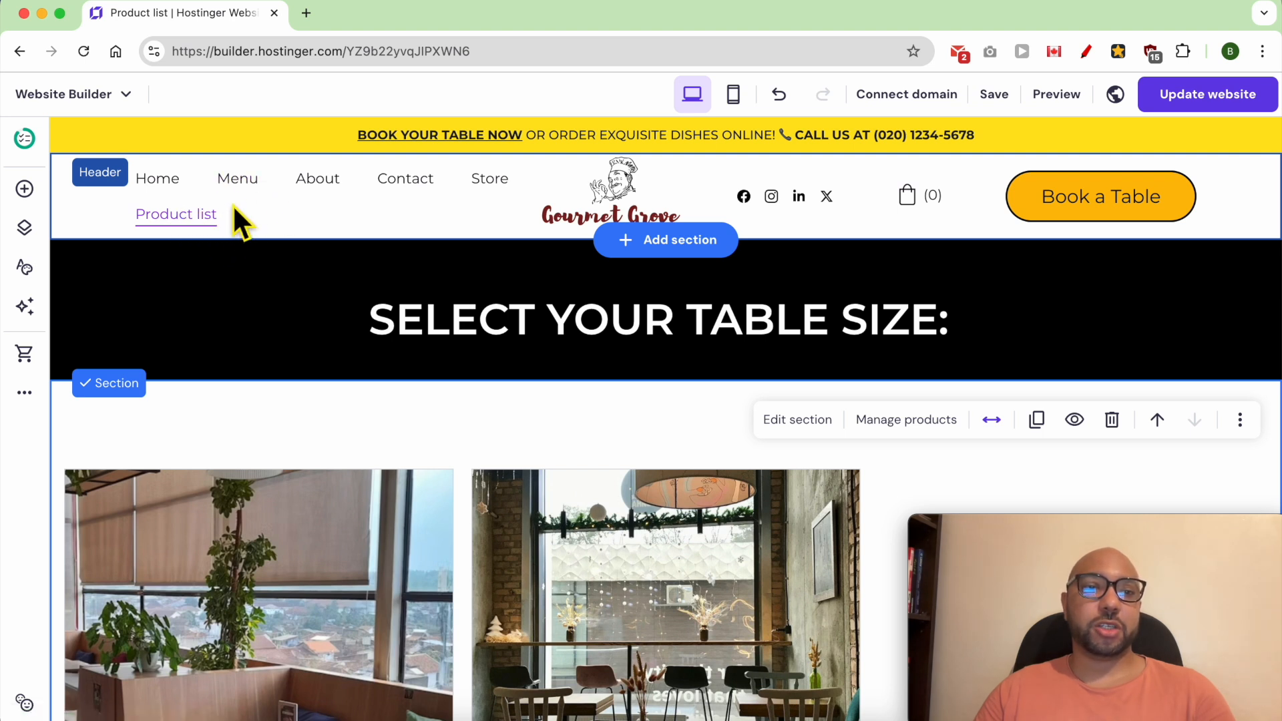
- Rename the Product list page to "Book your table" in the site navigation
left_click(26, 228)
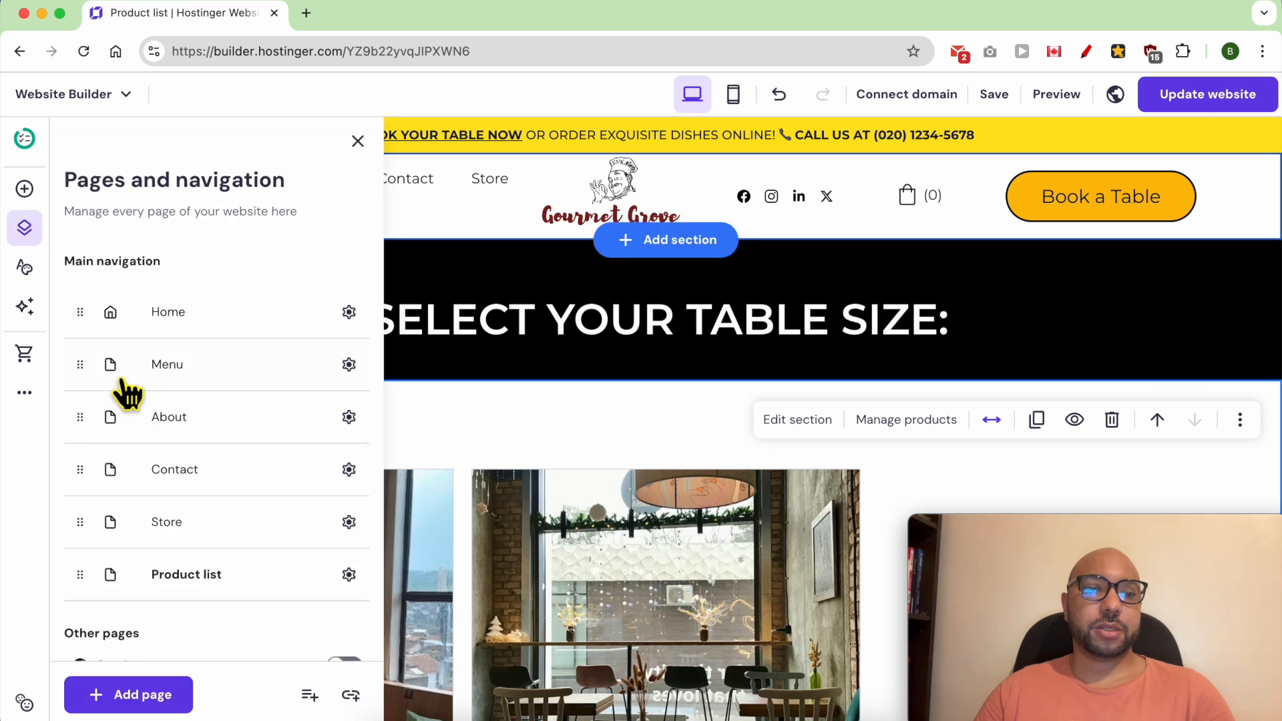
left_click(349, 576)
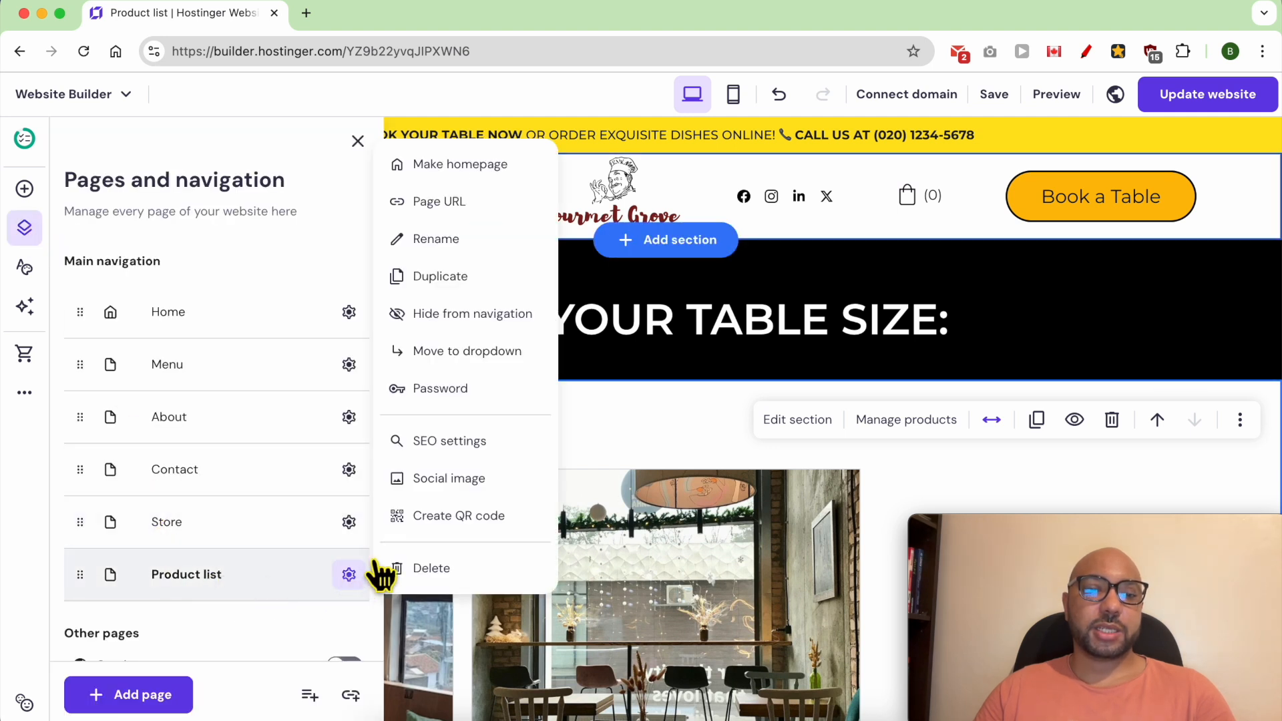
left_click(487, 242)
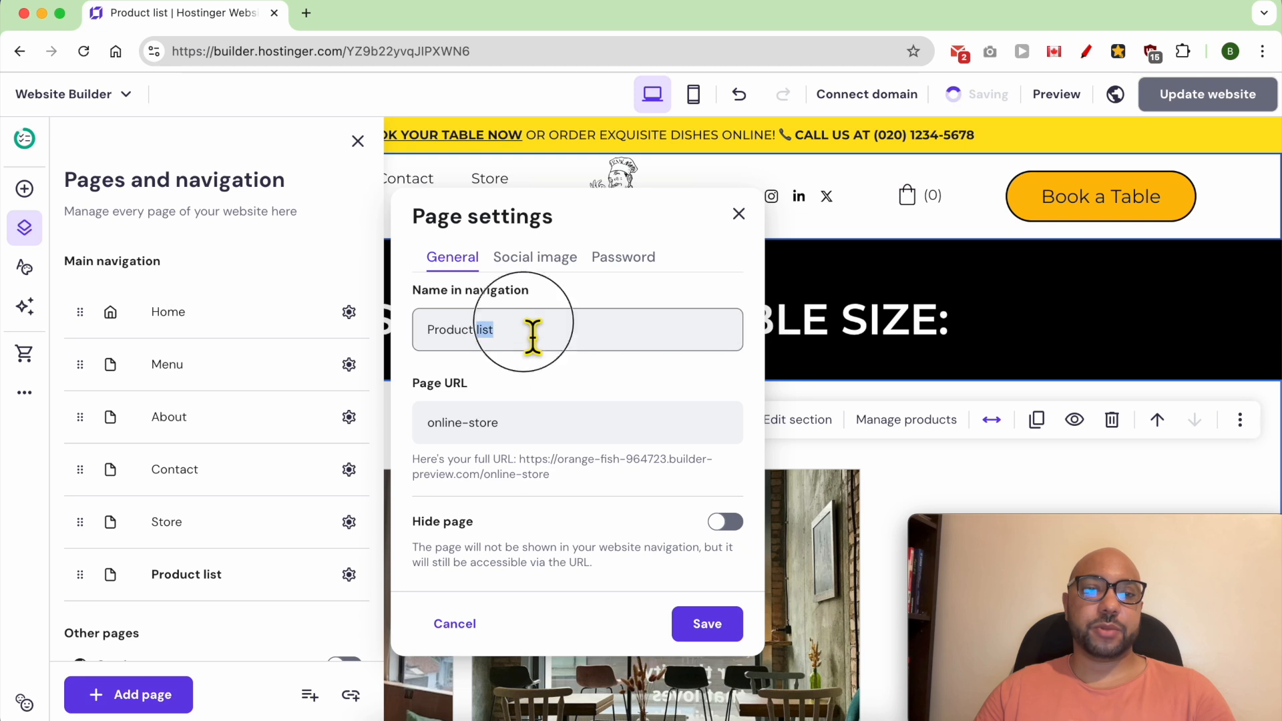
type("Book you")
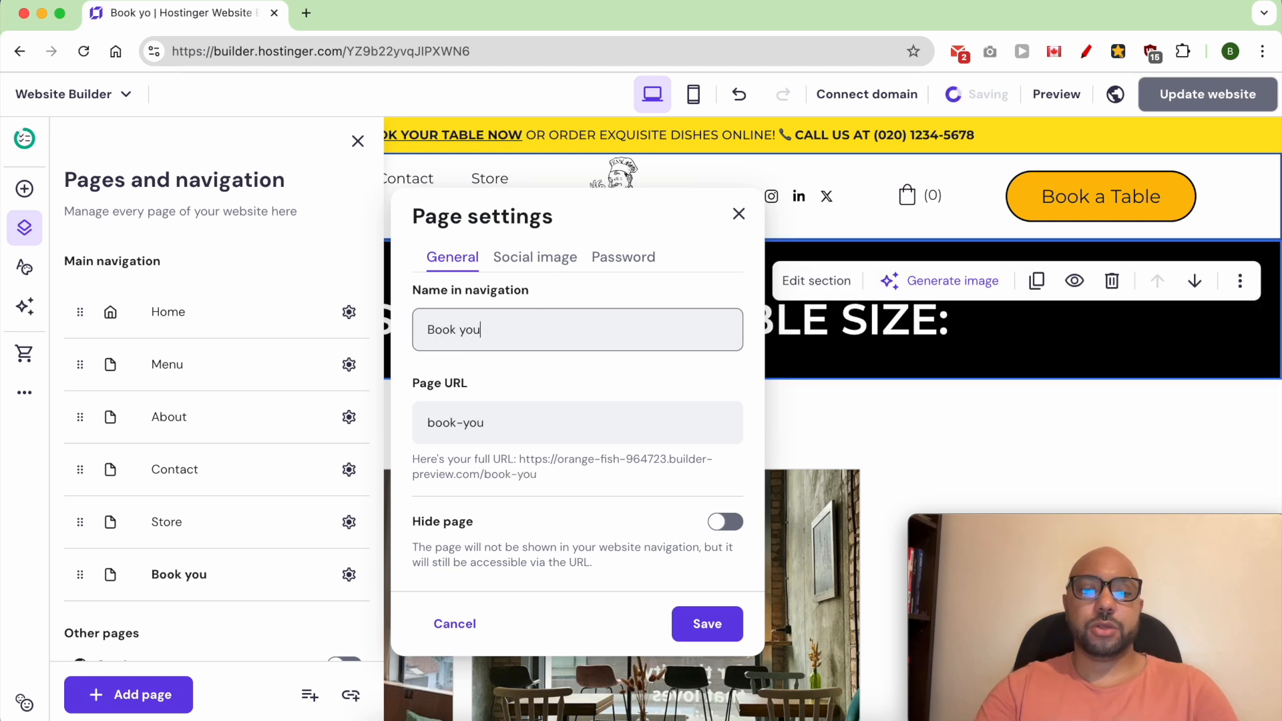
type("r table")
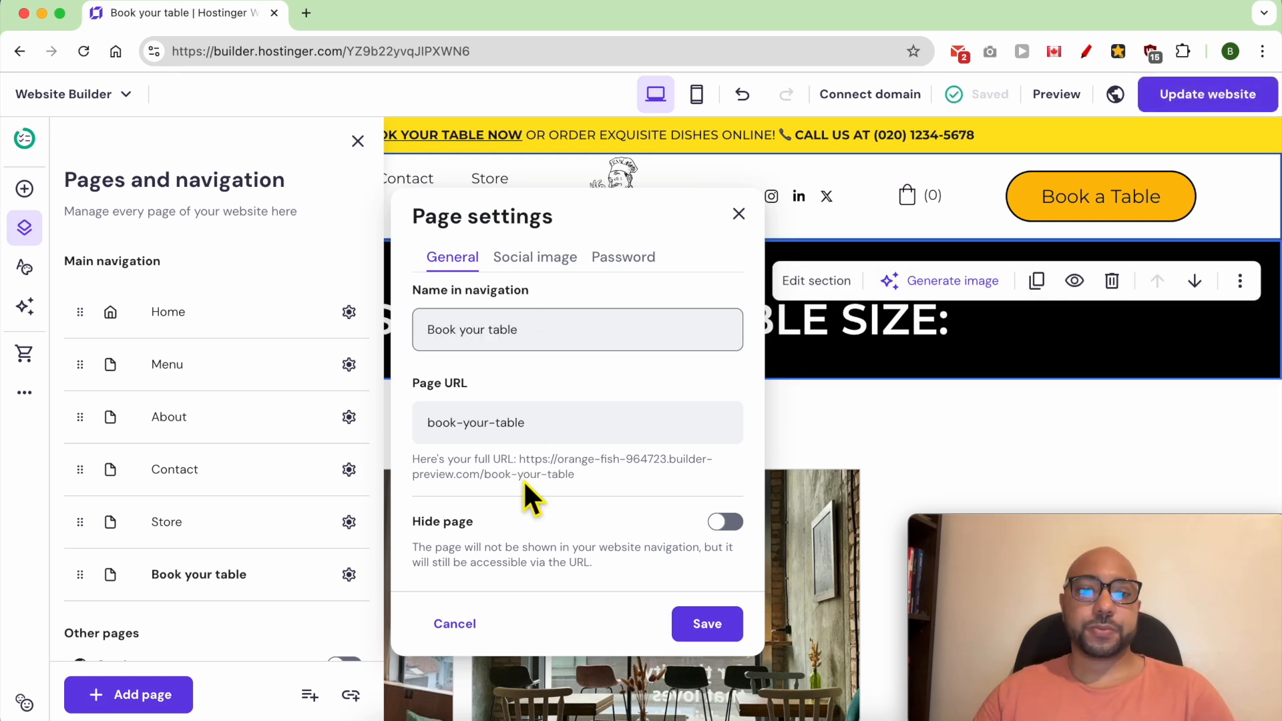
- Change the Book your table page's URL to "booking" and save the page settings
left_click_drag(578, 433, 465, 432)
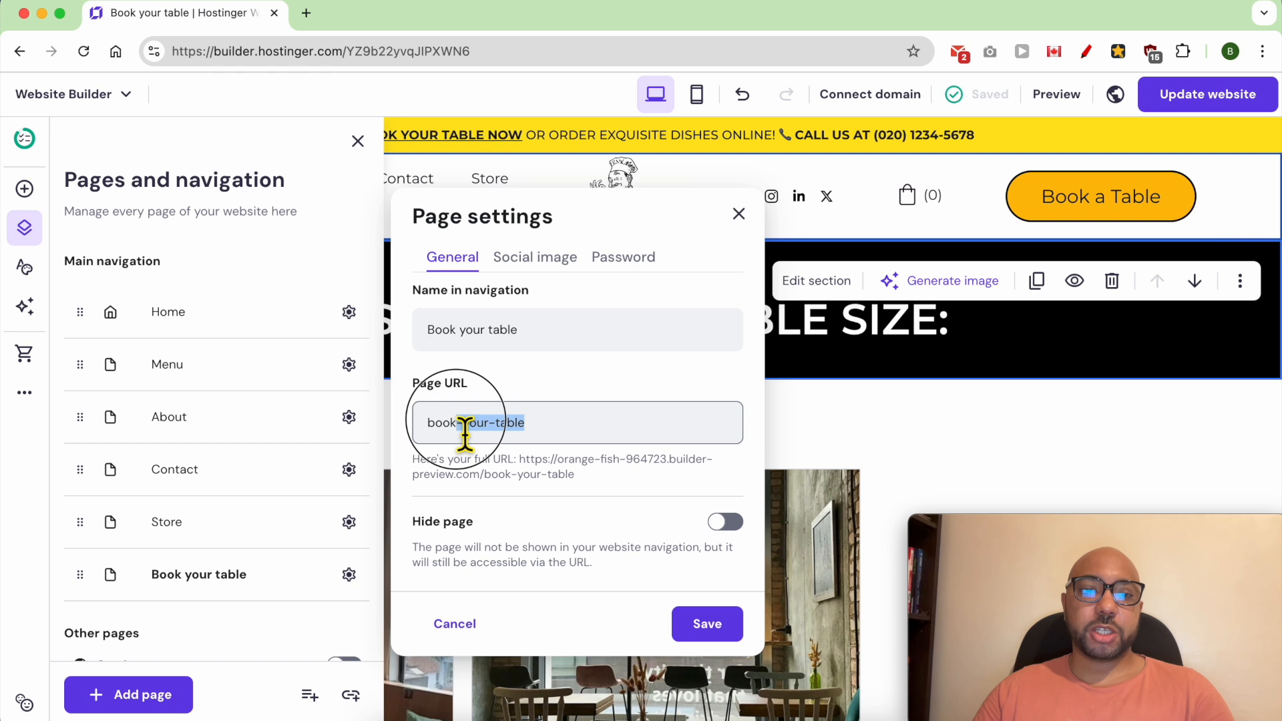
type("ing")
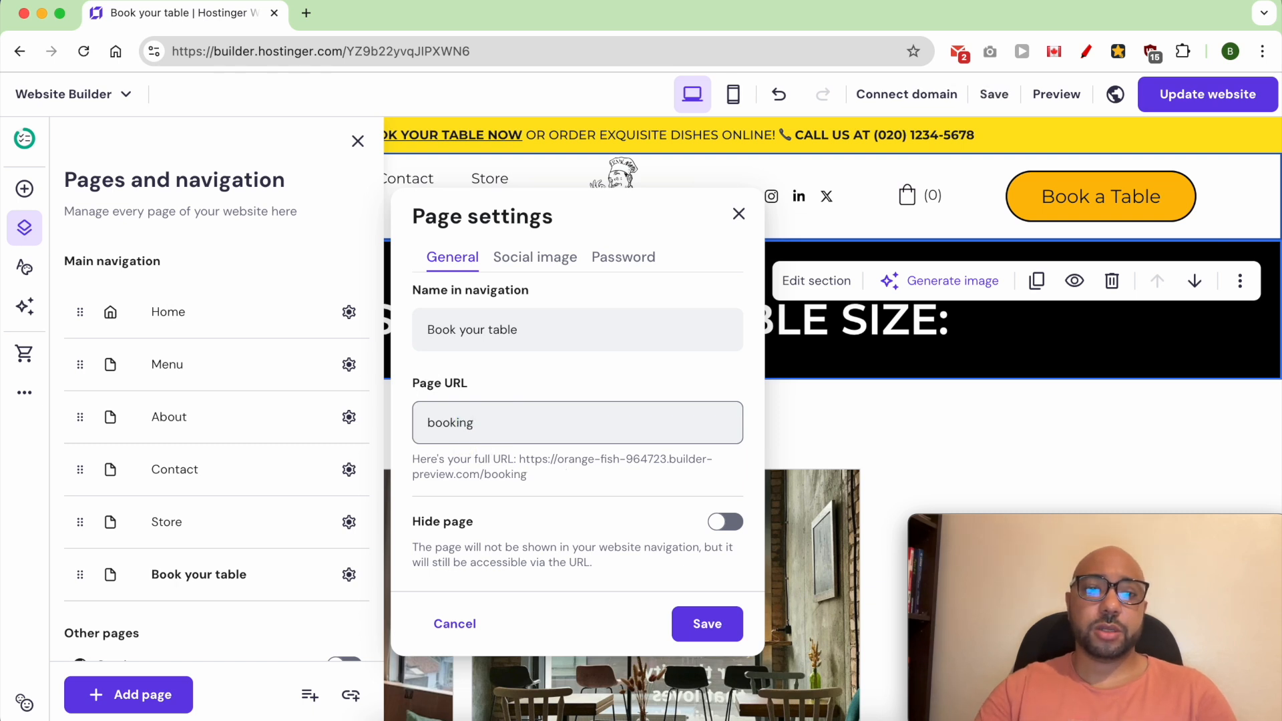
left_click(593, 490)
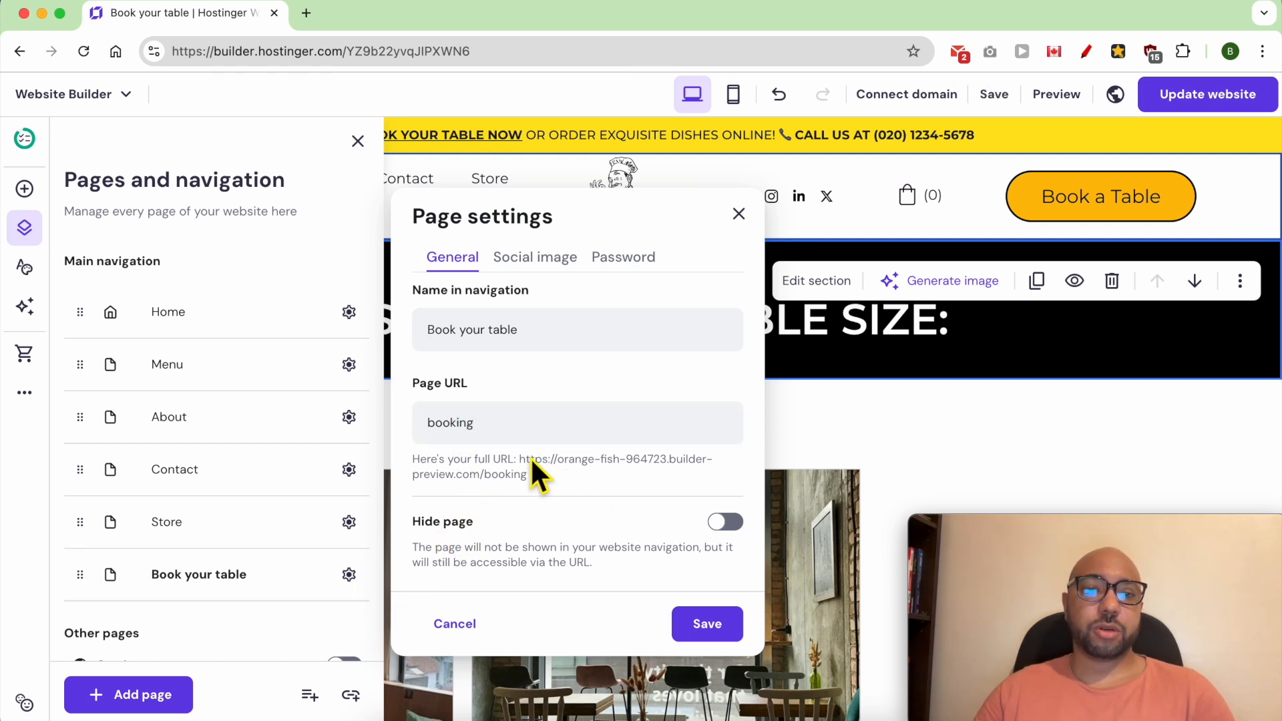
left_click(707, 624)
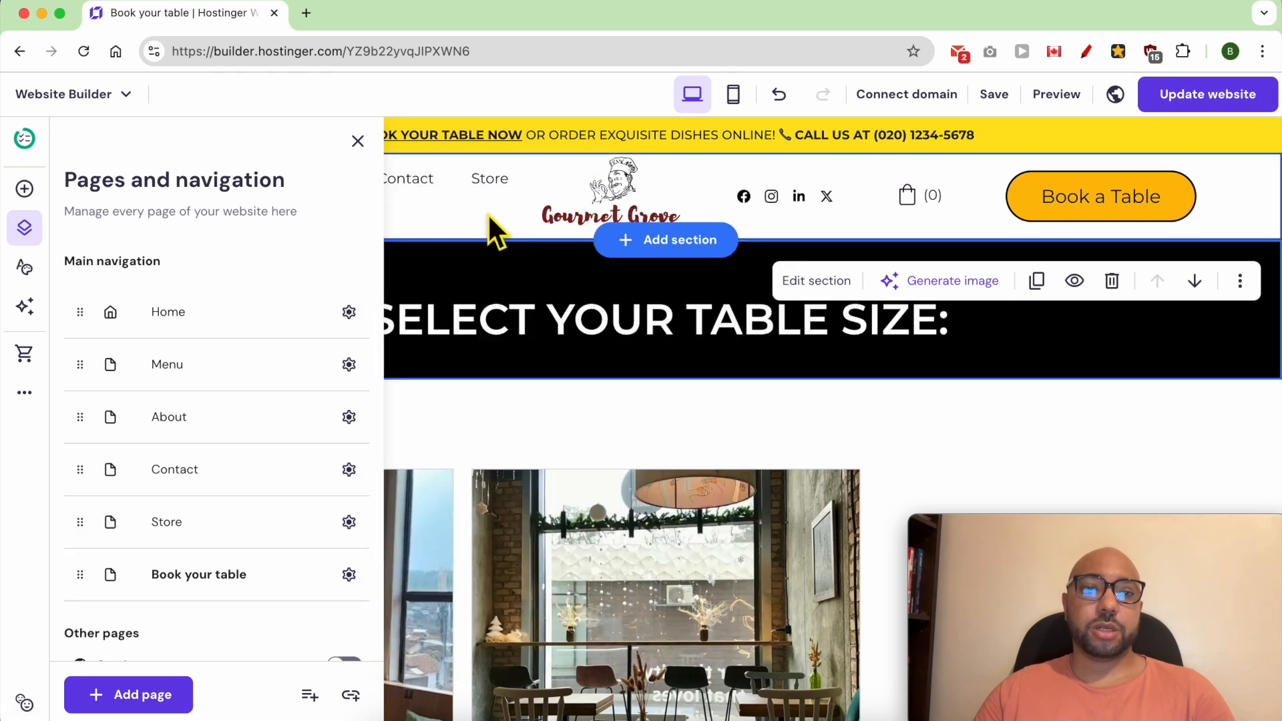
- Move the Book your table and Store pages from the main navigation to the pages hidden from navigation
scroll(257, 627, "down", 3)
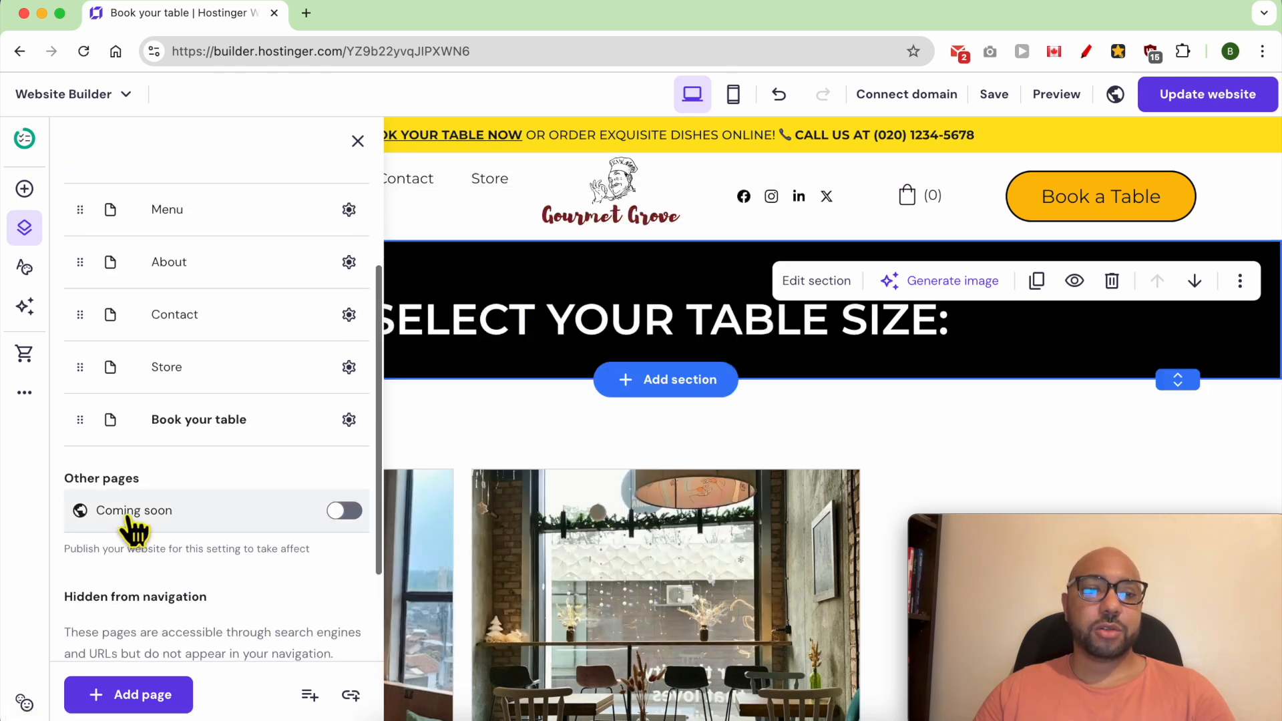
scroll(133, 529, "down", 2)
left_click_drag(94, 303, 95, 587)
triple_click(108, 512)
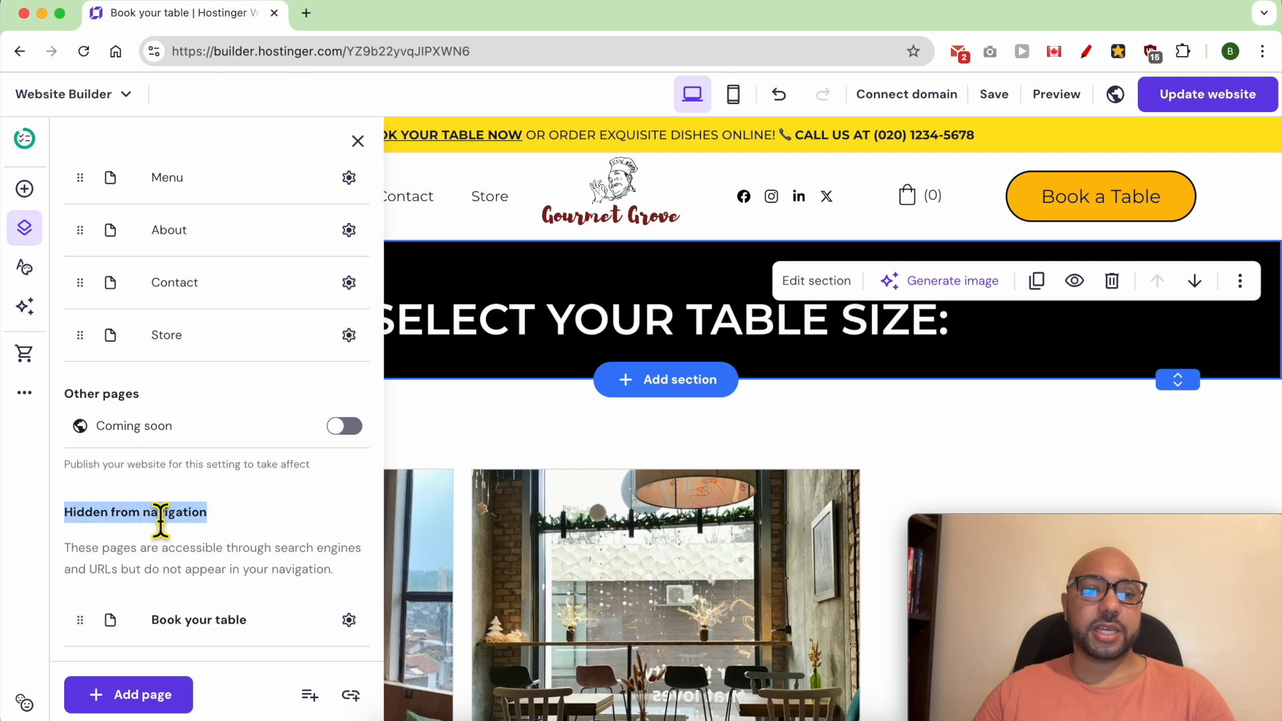
left_click(292, 526)
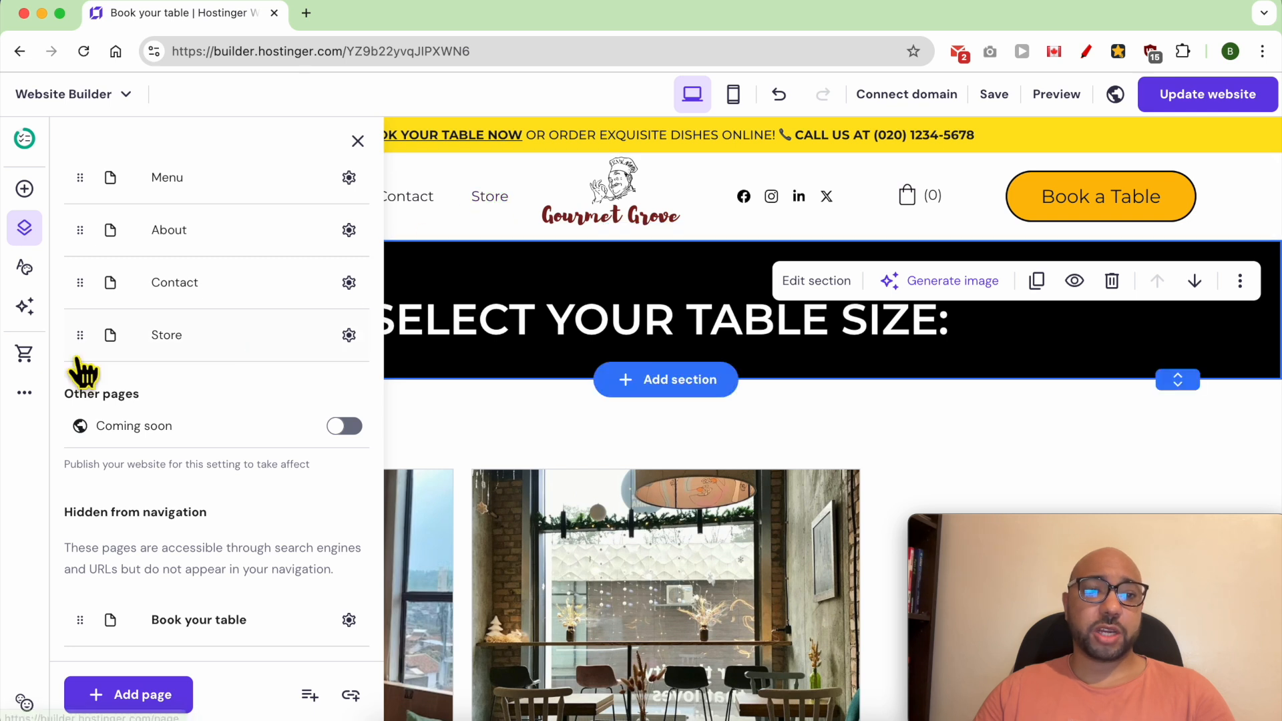
left_click_drag(80, 336, 97, 623)
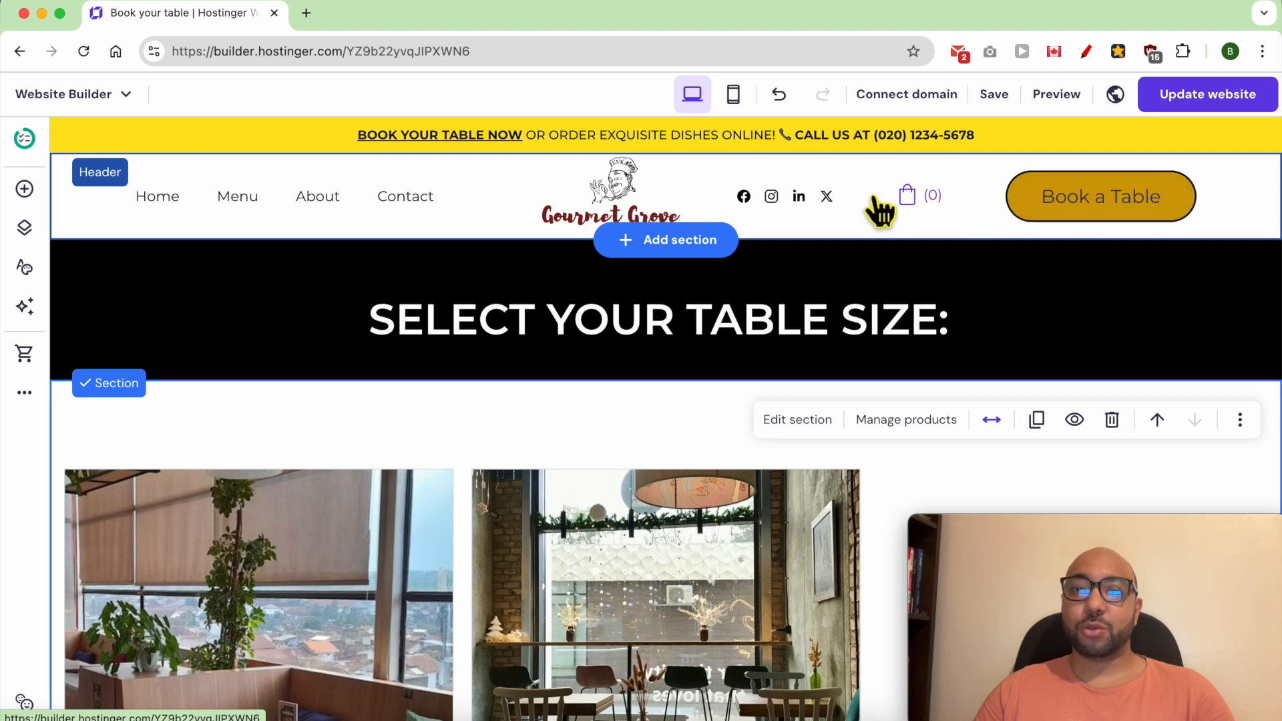
- Link the header's Book a Table button to the Book your table page and close the header settings
left_click(499, 177)
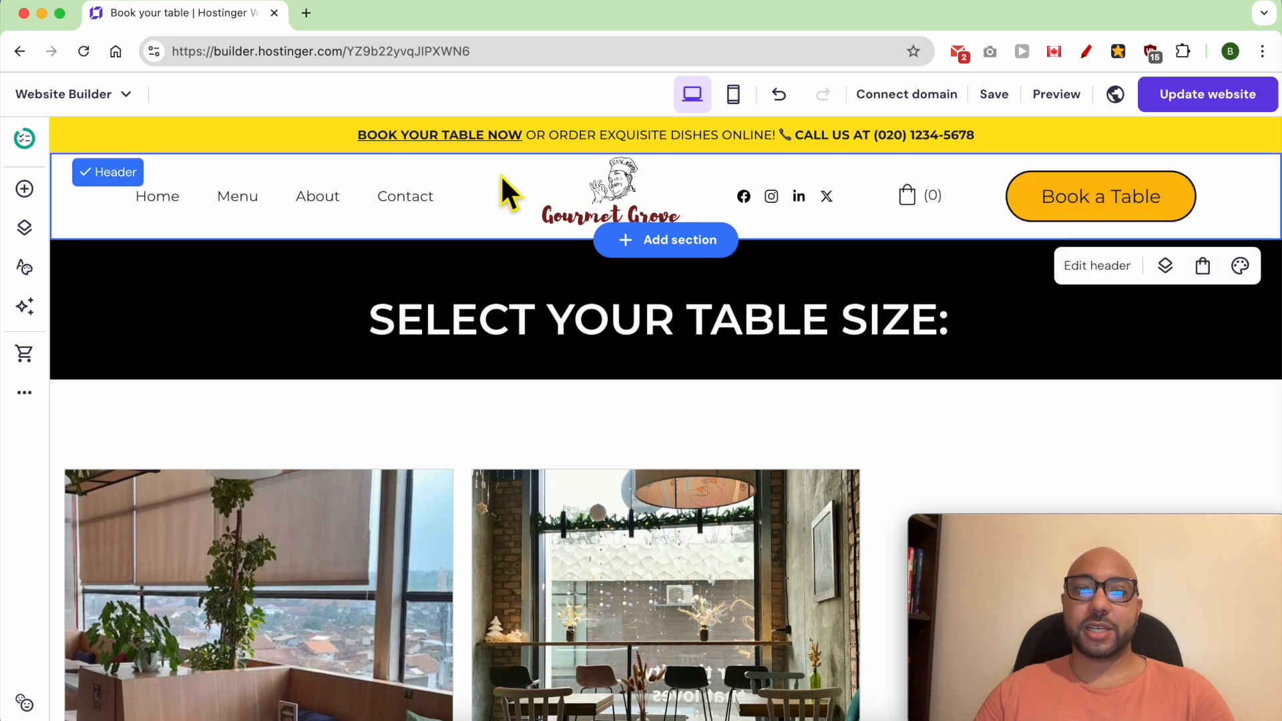
left_click(1097, 276)
mouse_move(1081, 522)
left_click_drag(1080, 522, 695, 541)
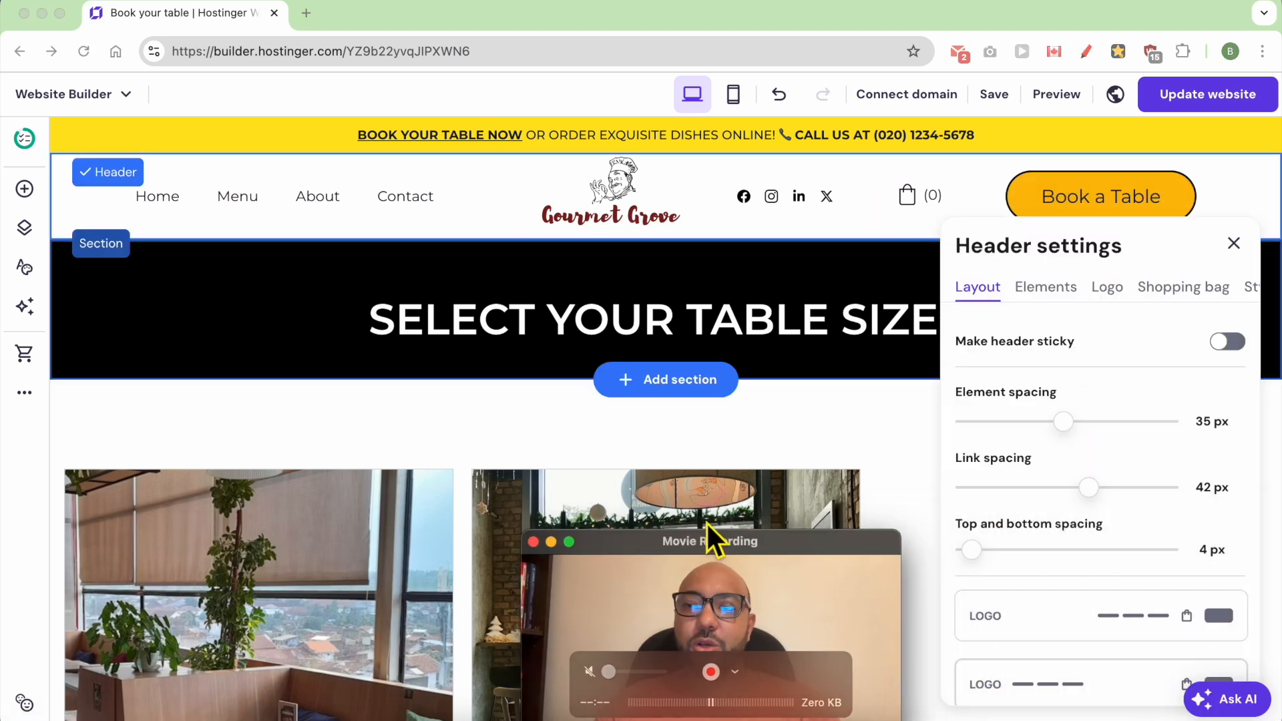
left_click(1253, 290)
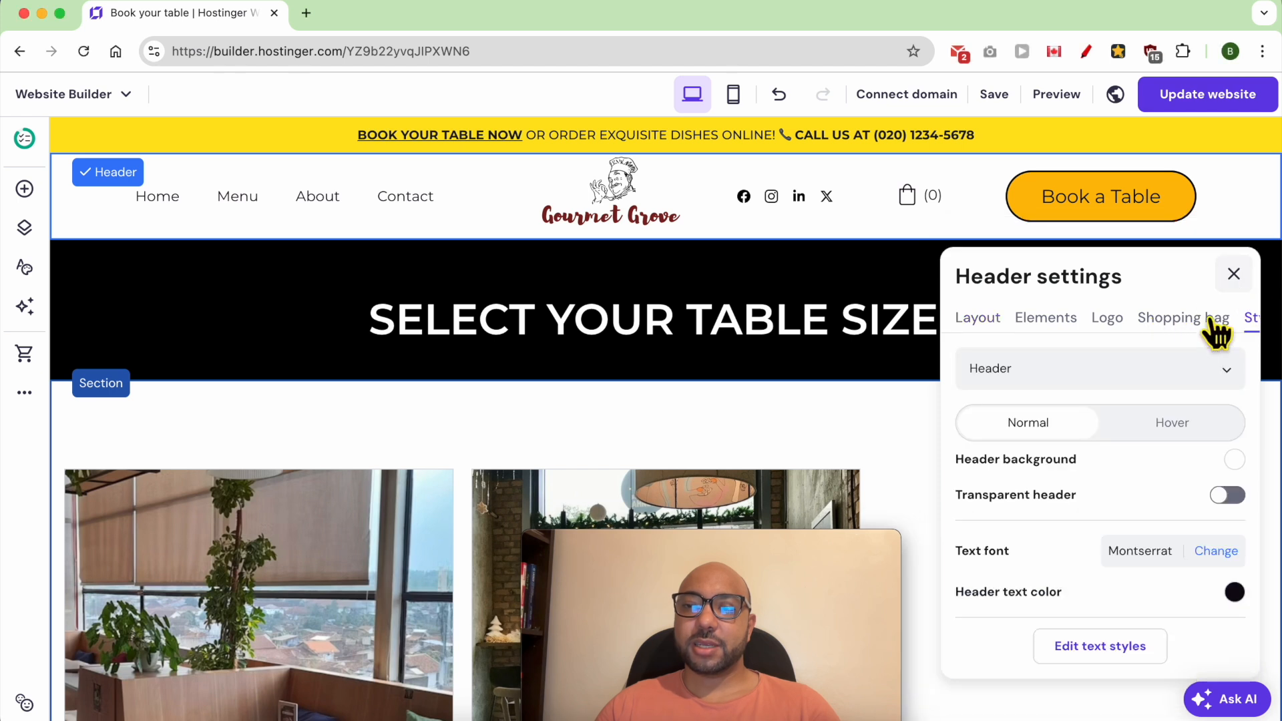
left_click(1099, 378)
left_click(1031, 450)
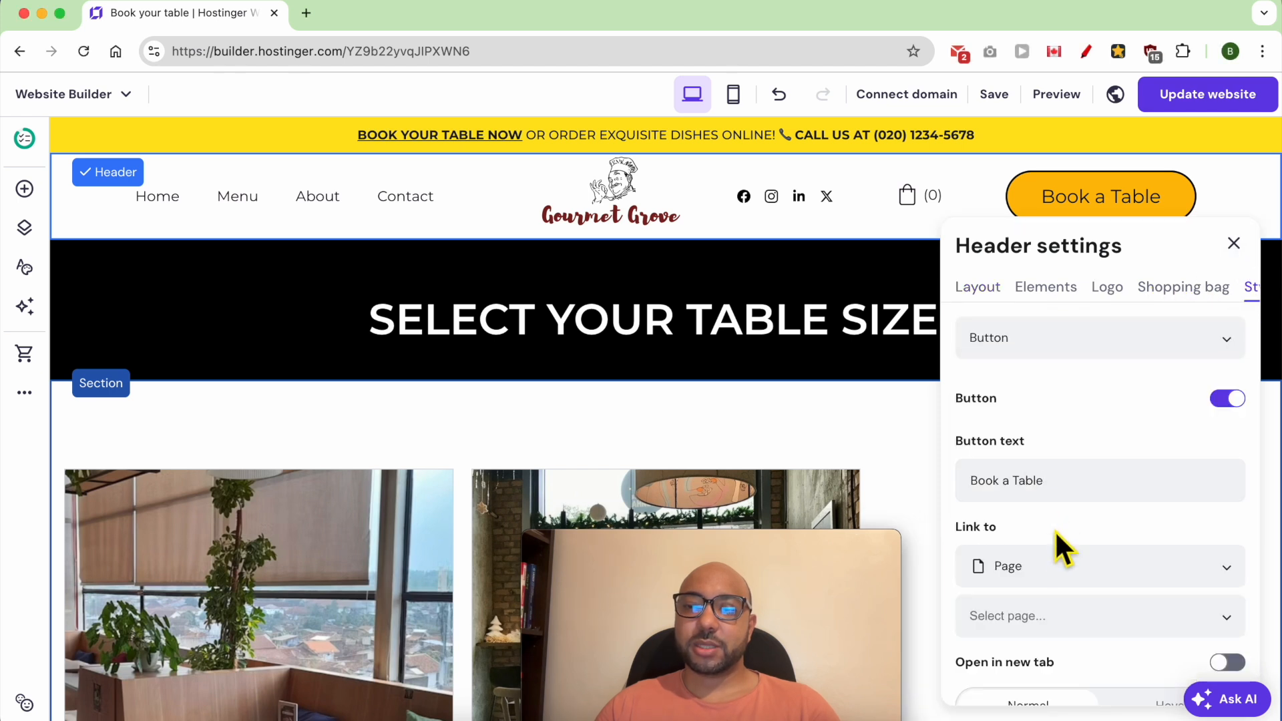
scroll(1055, 514, "down", 5)
scroll(1053, 424, "up", 2)
left_click(1060, 420)
scroll(1075, 621, "down", 1)
scroll(1085, 644, "down", 2)
scroll(1073, 627, "up", 3)
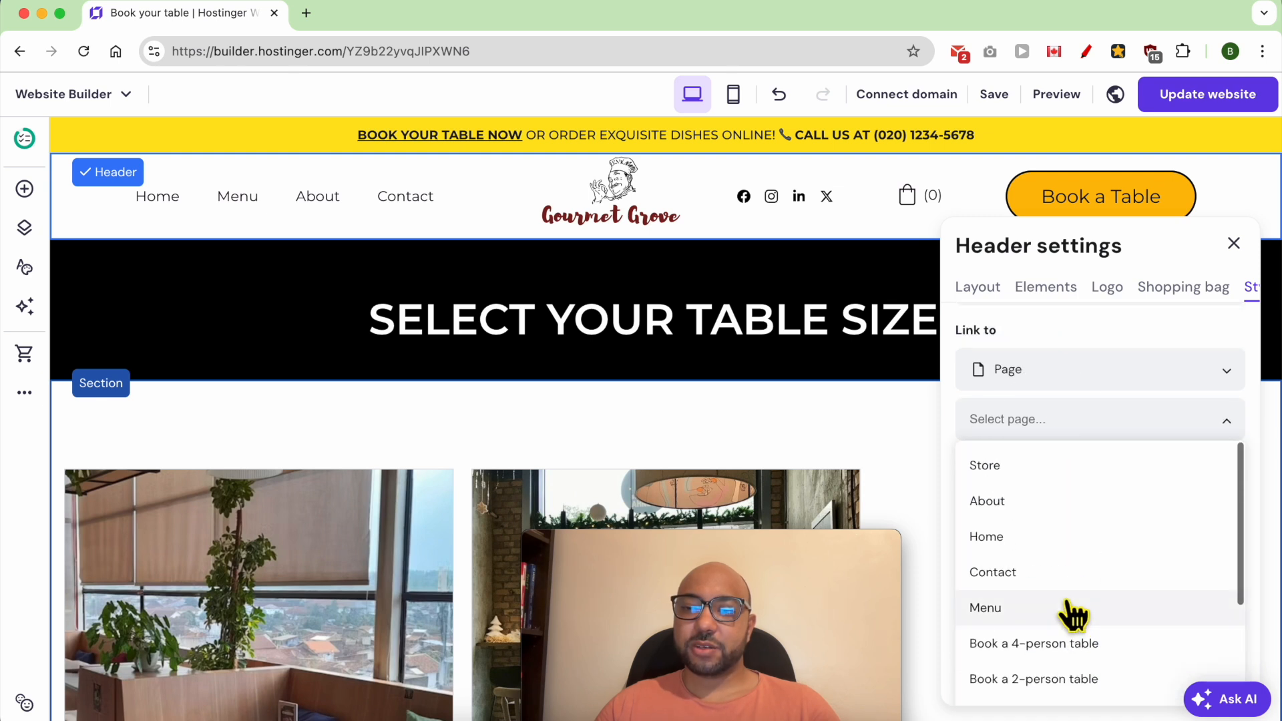
scroll(1074, 608, "down", 5)
scroll(1068, 601, "down", 3)
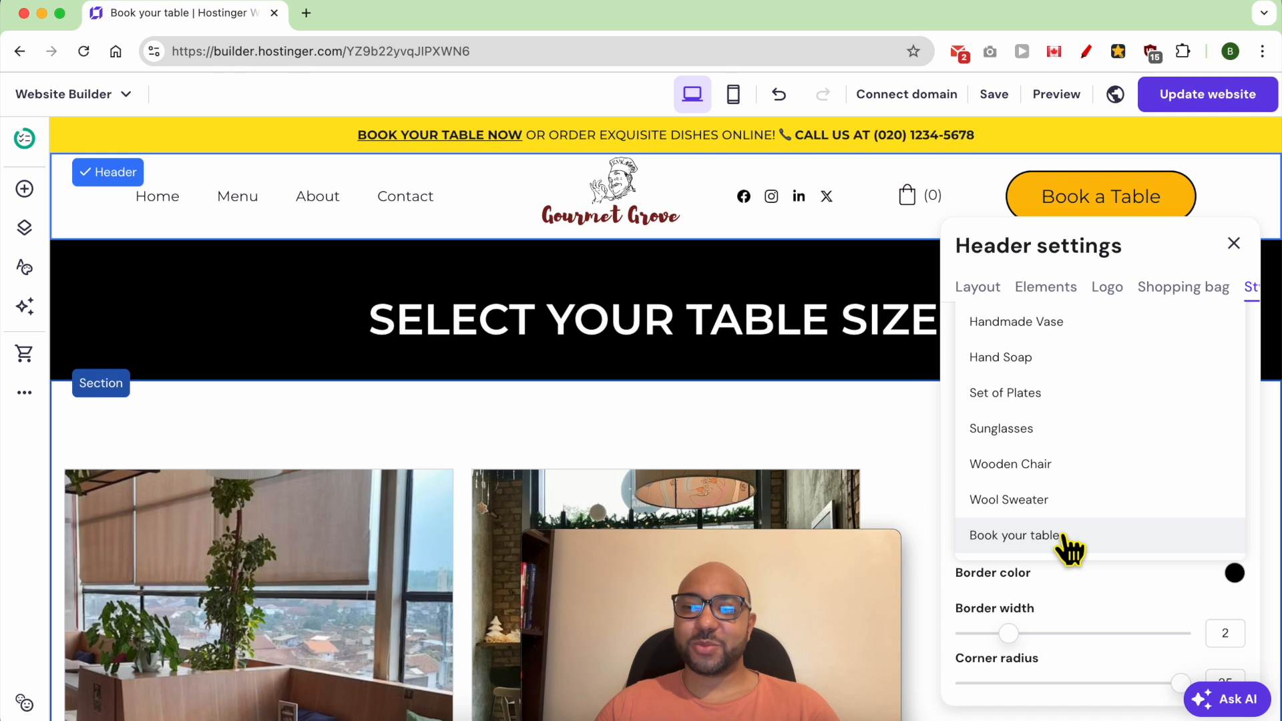
left_click(1068, 535)
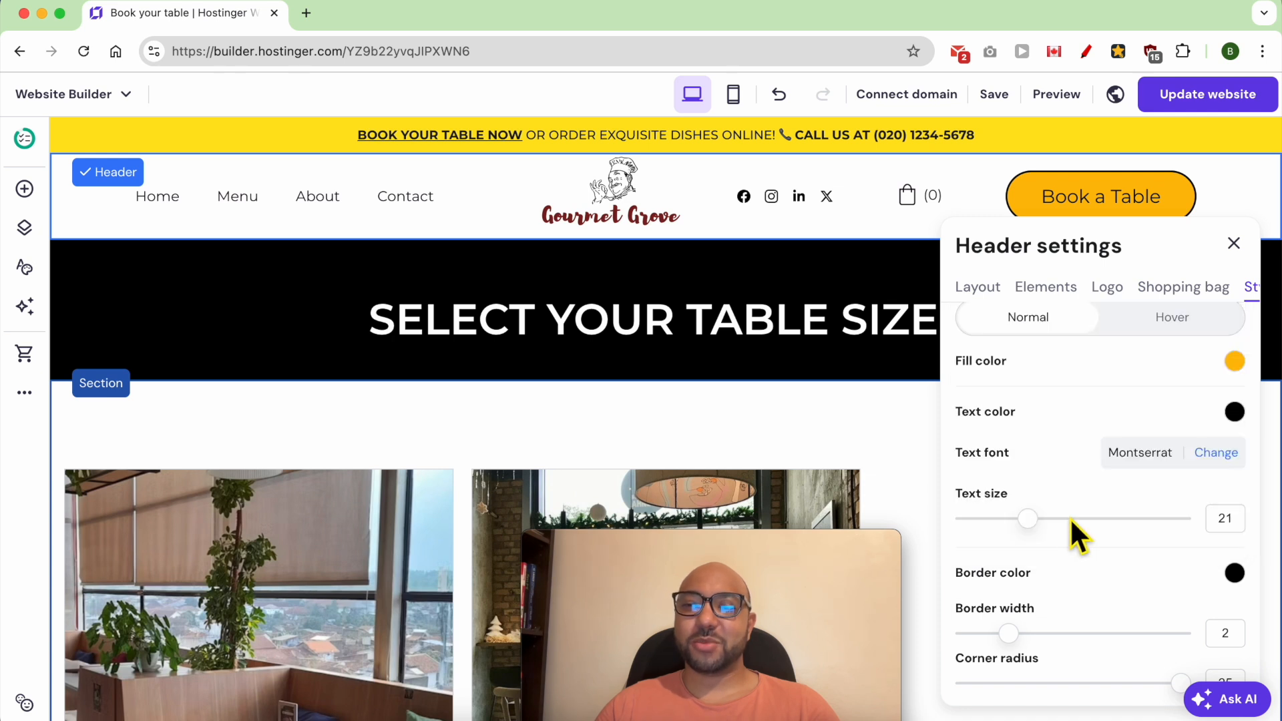
left_click(1233, 244)
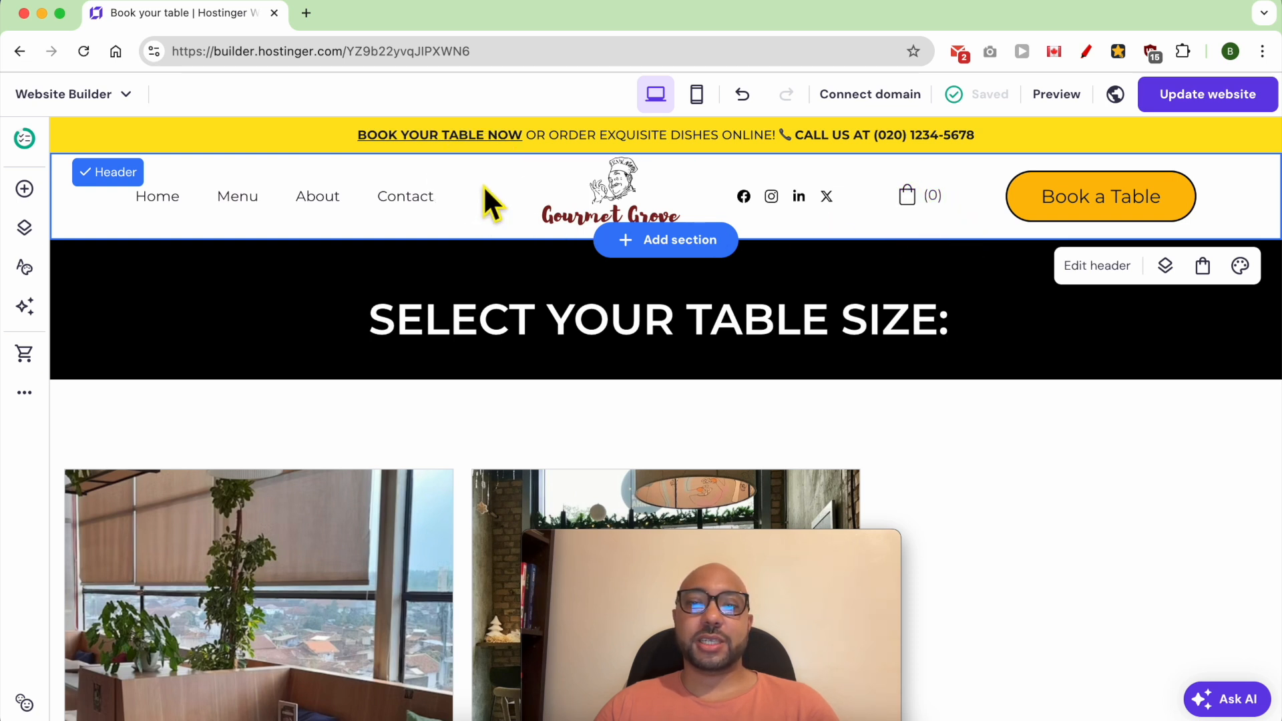
- Turn off the shopping cart among the header's elements and close the header settings
left_click(1095, 267)
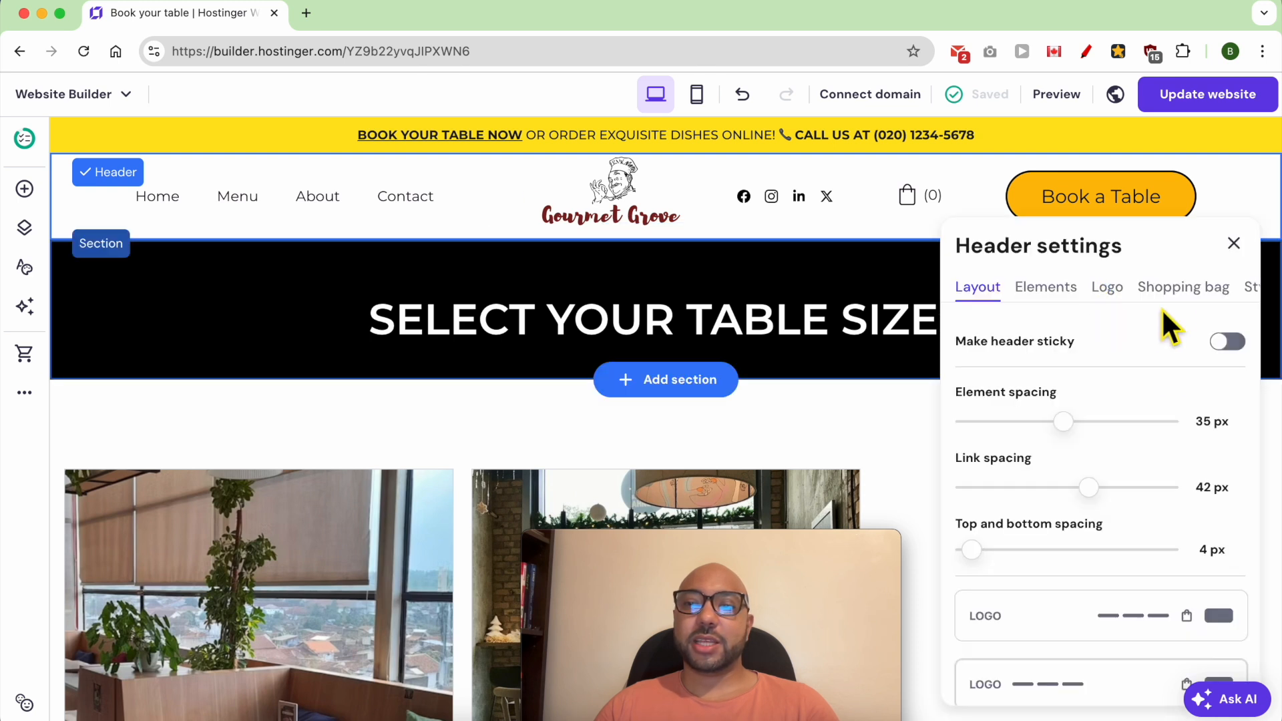
left_click(1167, 288)
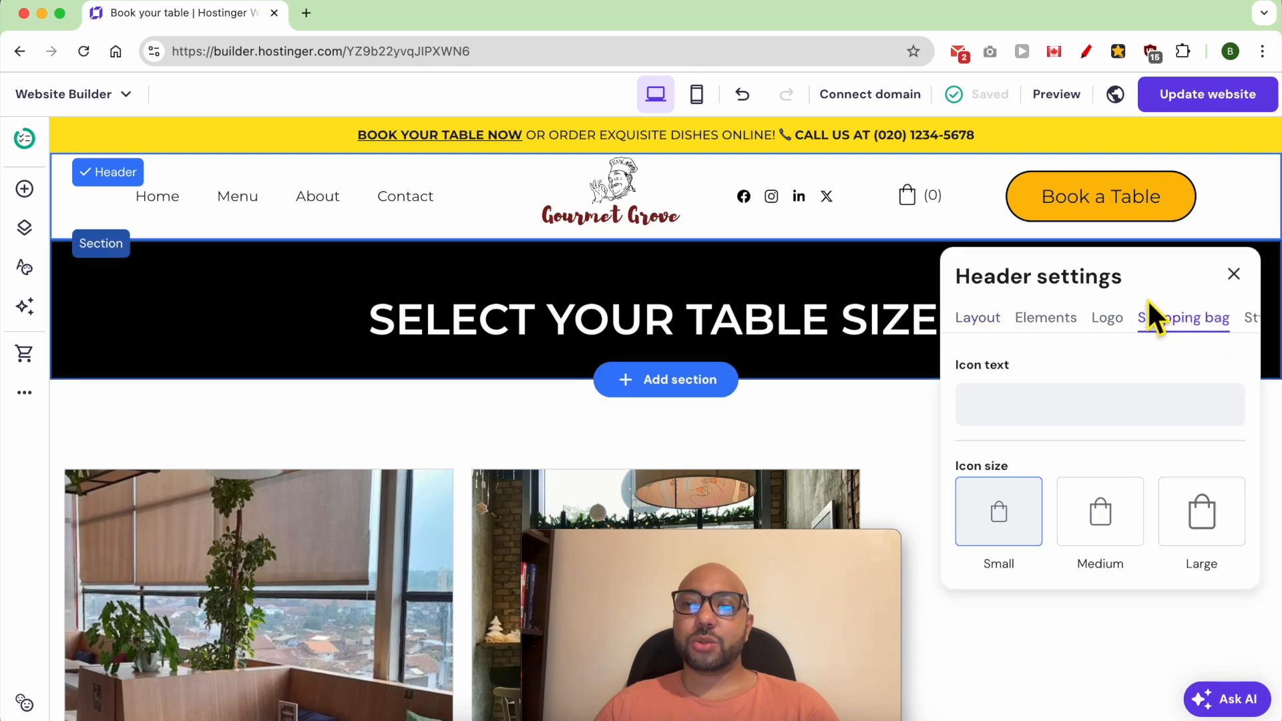
left_click(1075, 327)
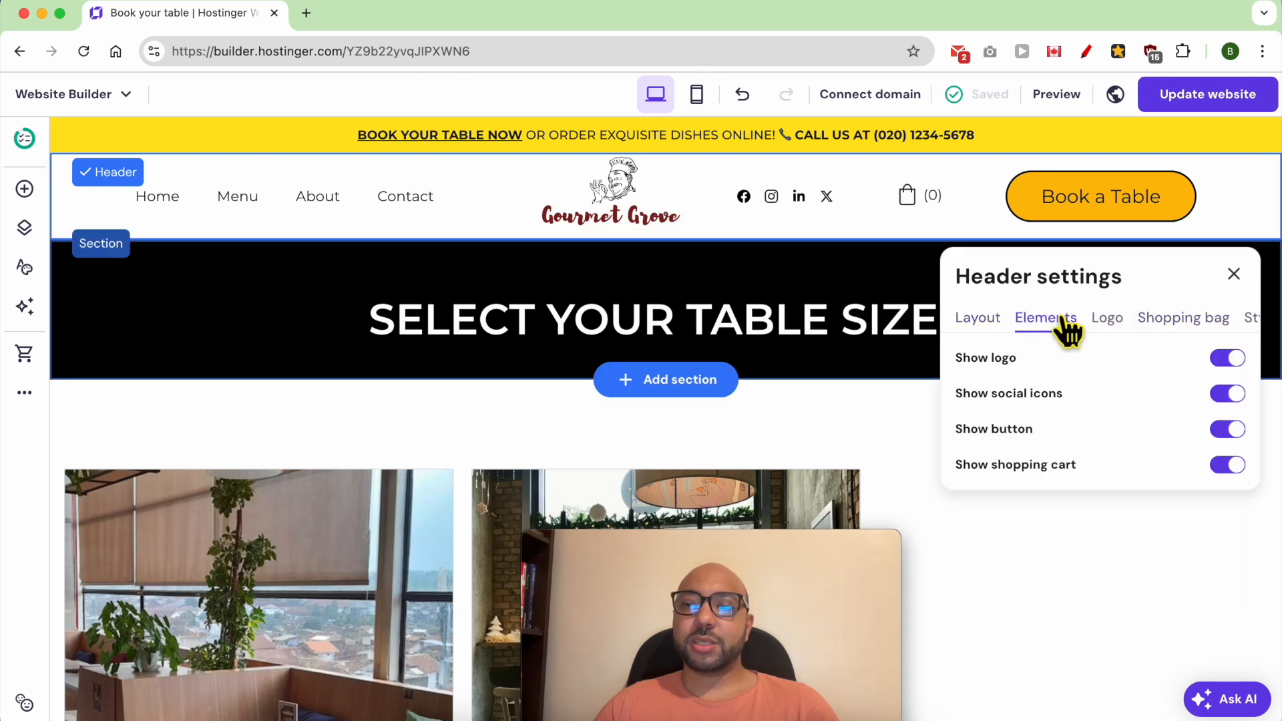
left_click(1229, 465)
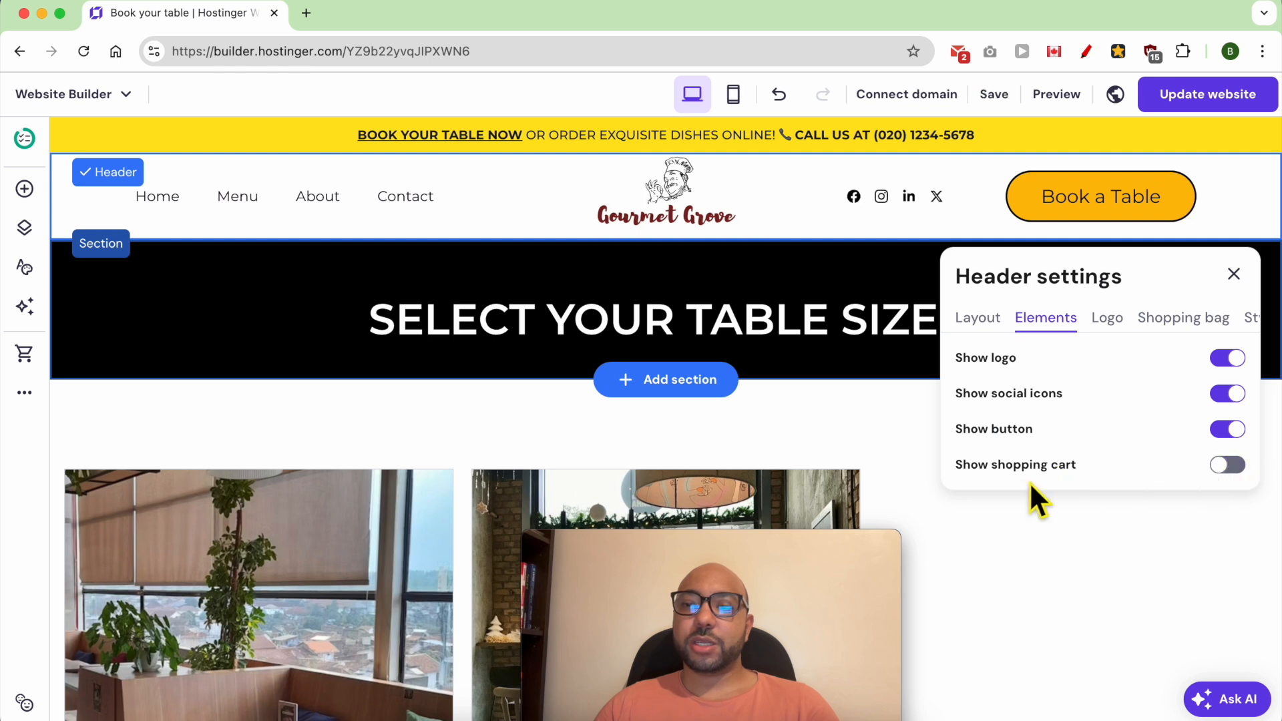
left_click(1093, 524)
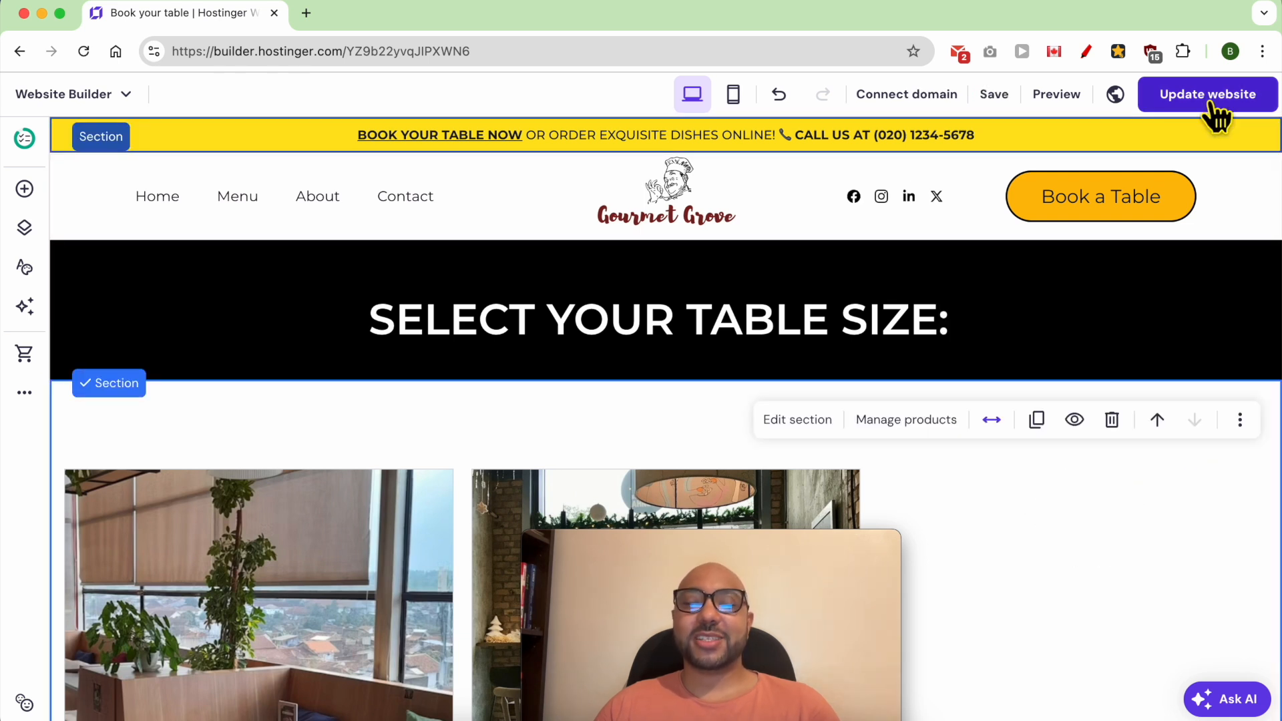
- Publish the website update and follow the header's Book a Table link on the live site to check the booking page
left_click(1209, 101)
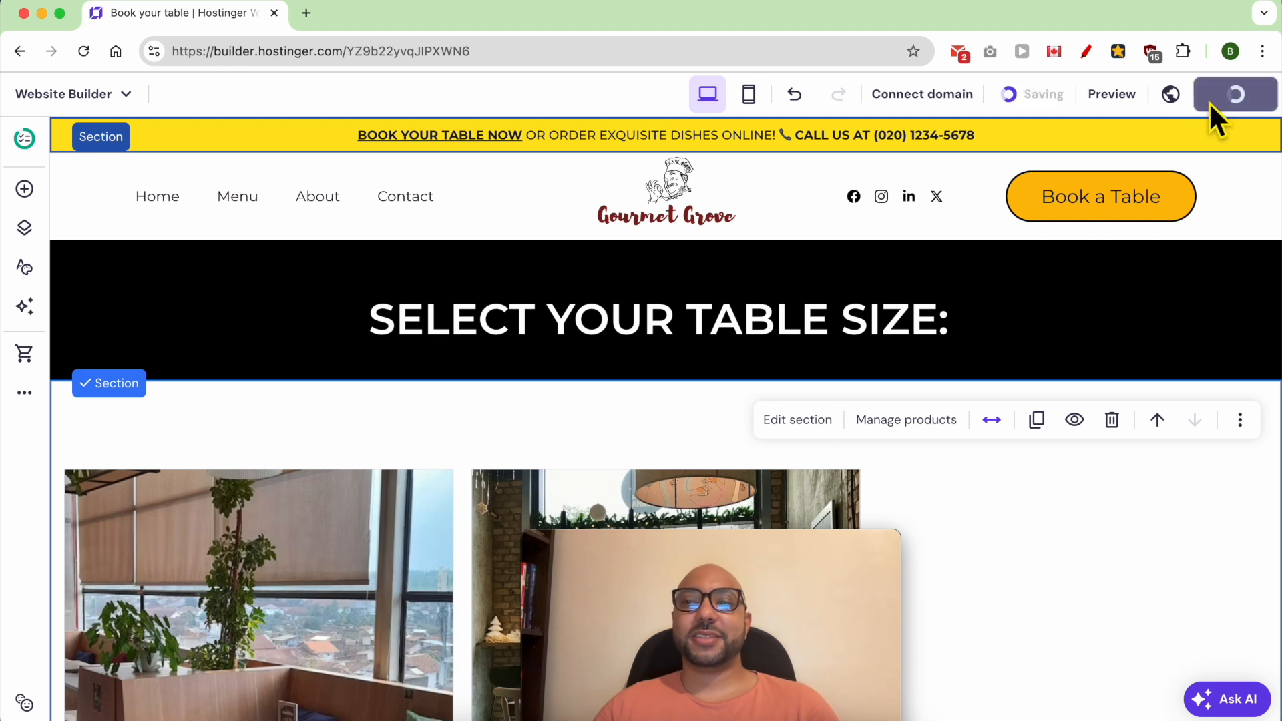
left_click(880, 346)
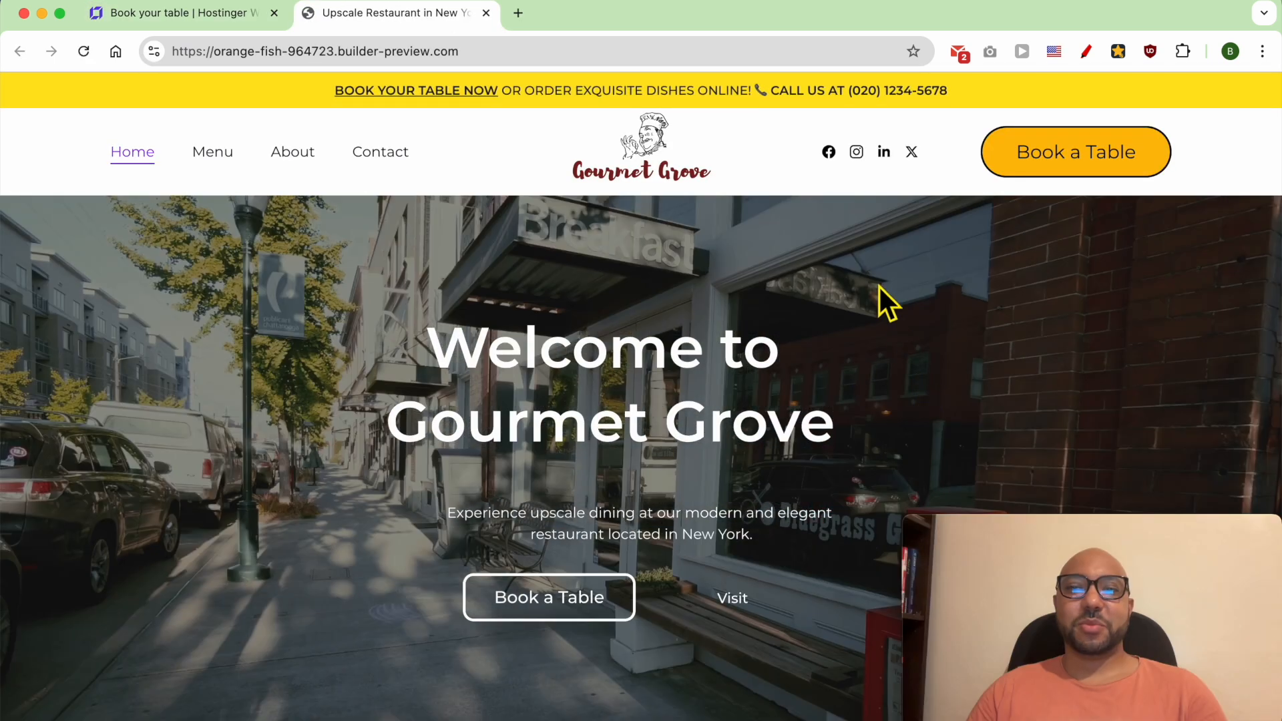
left_click(1070, 155)
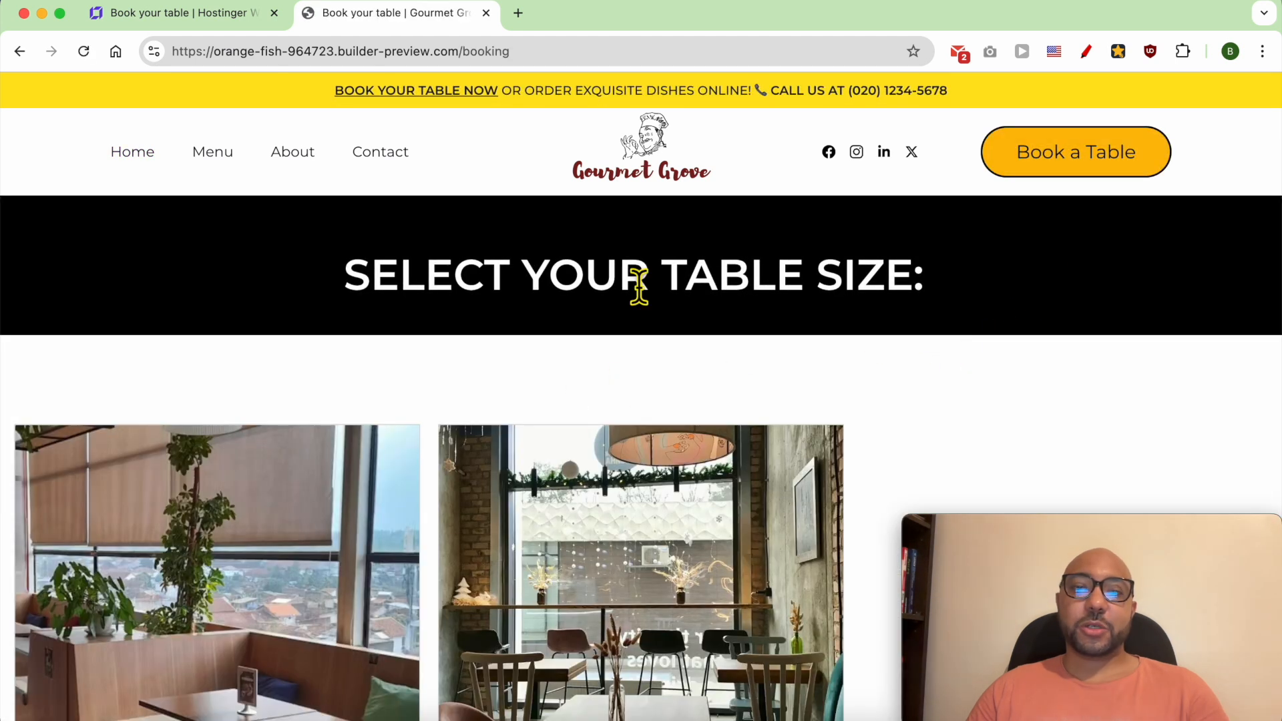
triple_click(635, 286)
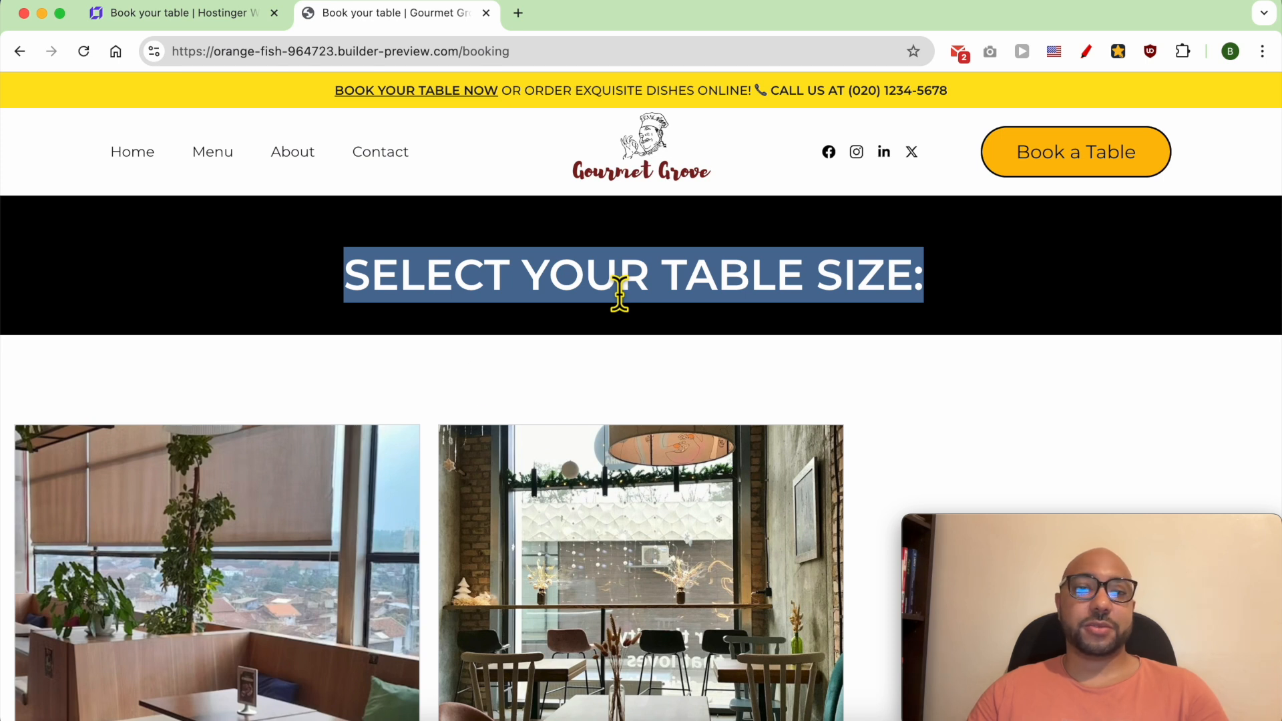
left_click(364, 398)
scroll(278, 435, "down", 5)
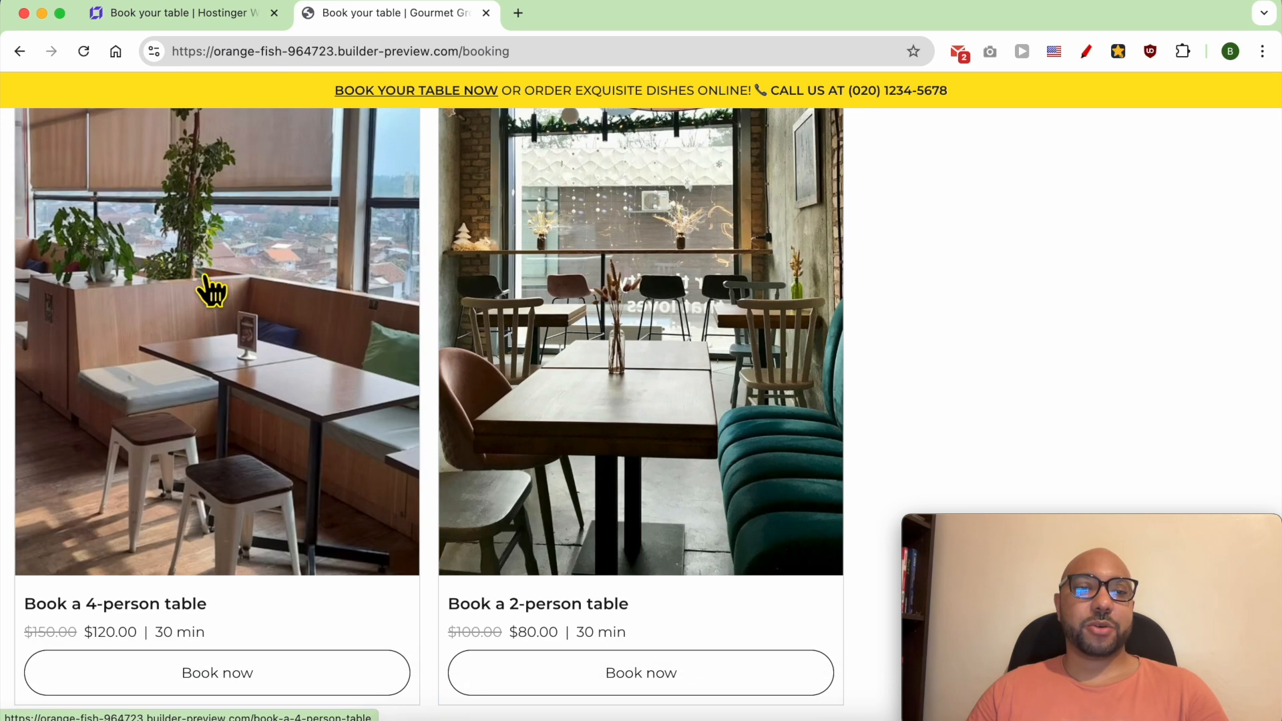
- Examine the title, prices, duration, location and description on the live 4-person table booking page
left_click(204, 277)
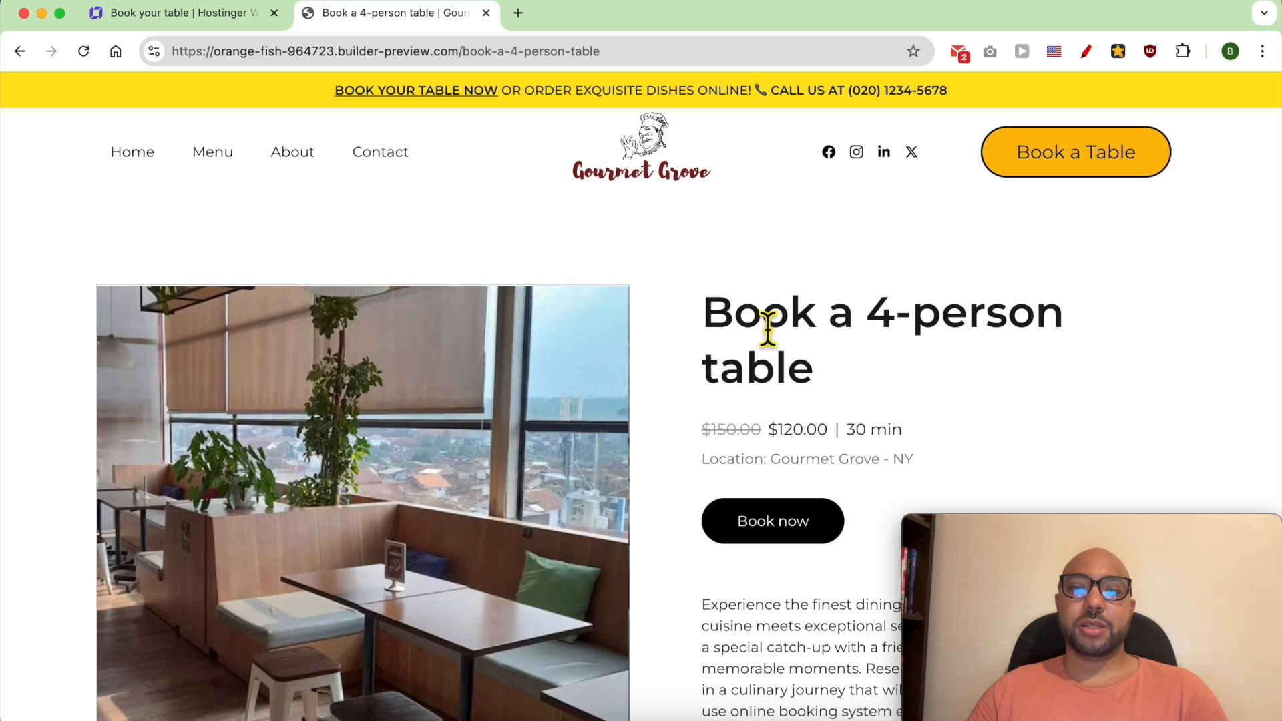
triple_click(767, 327)
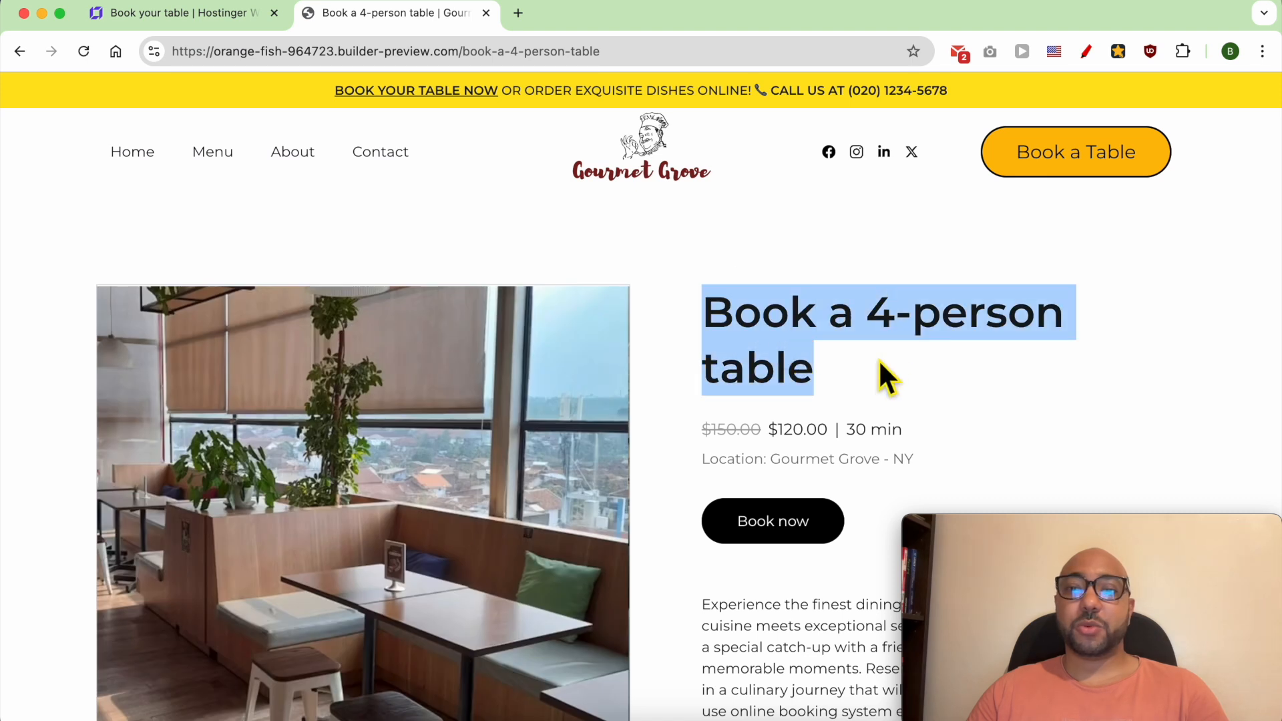
double_click(742, 442)
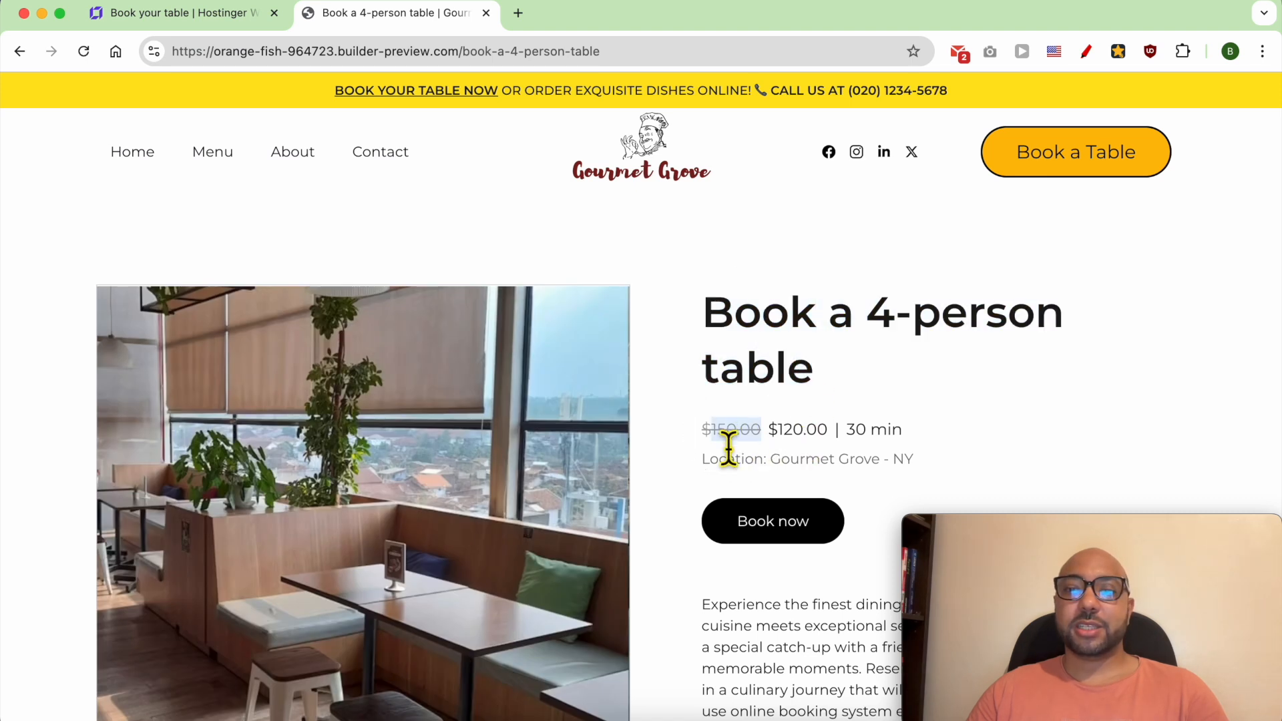
double_click(795, 433)
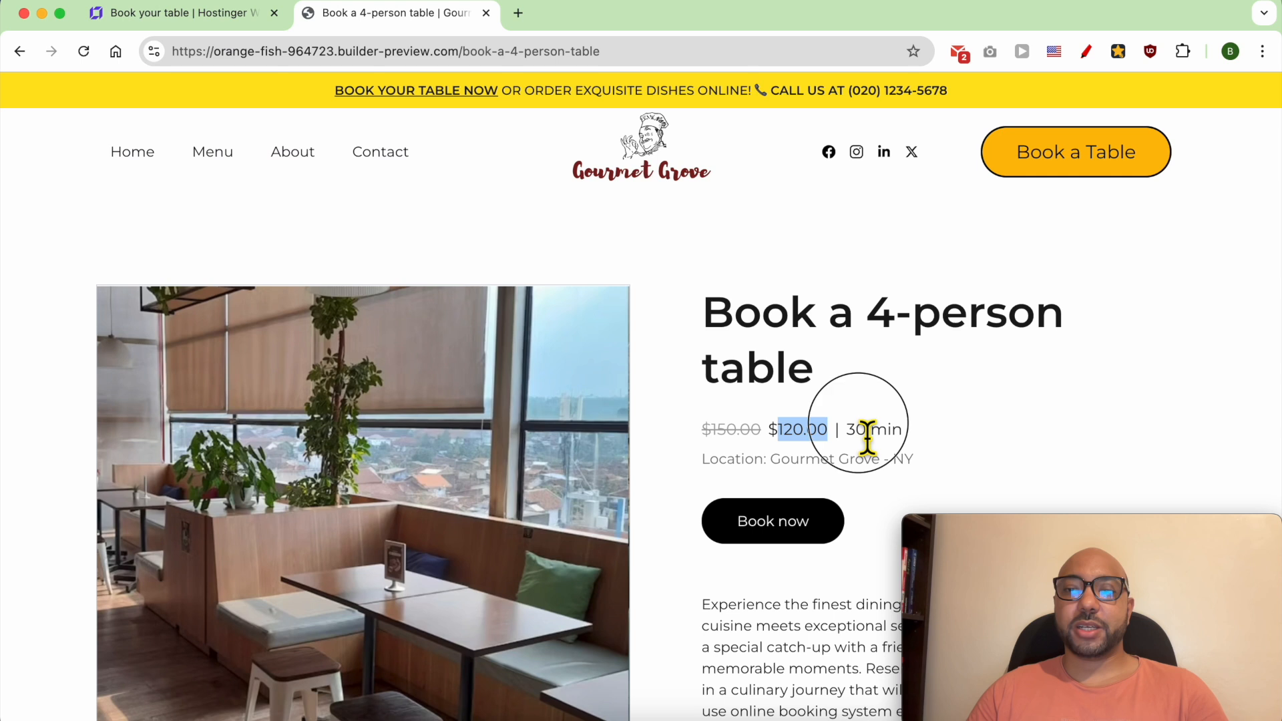
left_click_drag(916, 443, 848, 441)
scroll(910, 500, "down", 2)
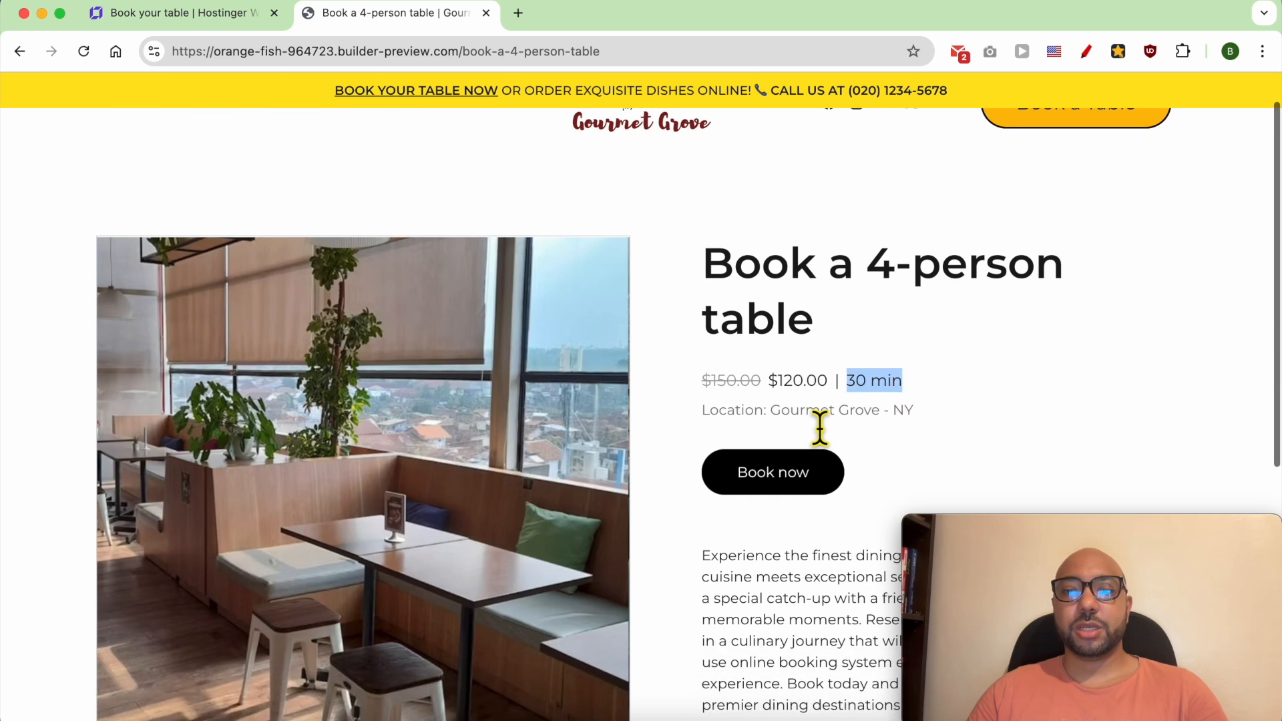
triple_click(750, 421)
left_click(873, 477)
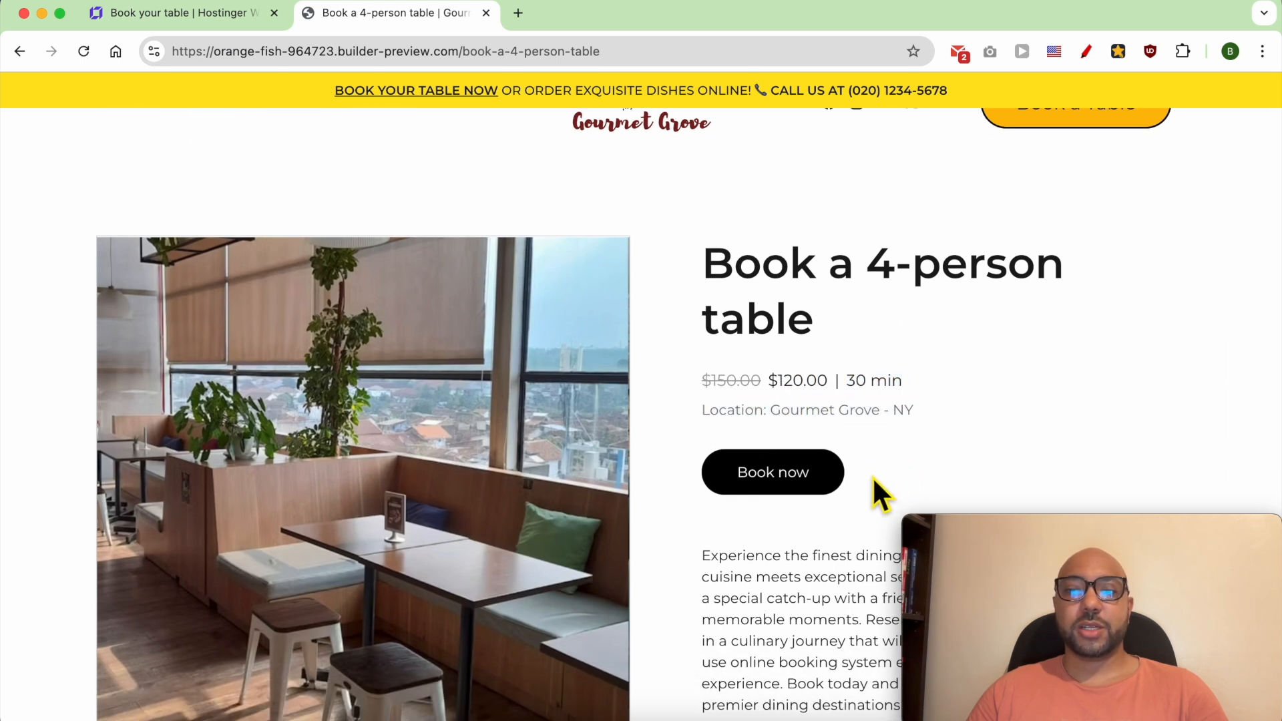
scroll(808, 507, "down", 2)
triple_click(810, 538)
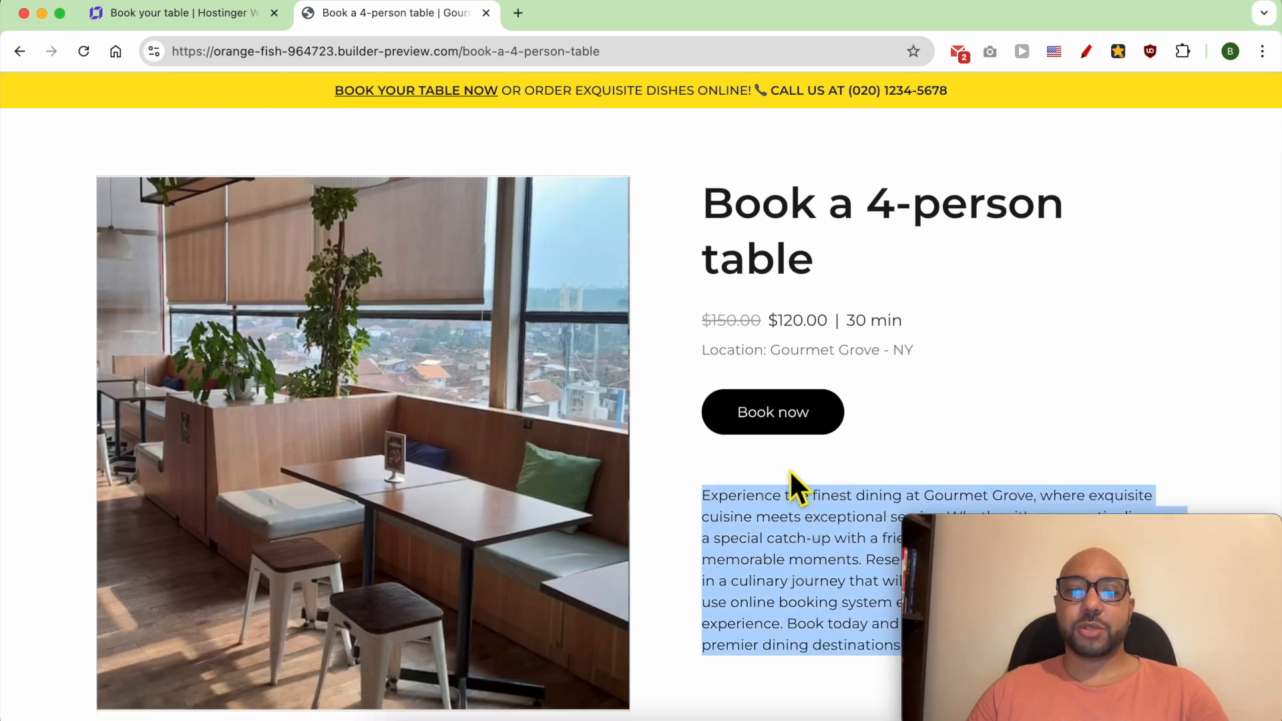
left_click(727, 467)
- Start a test booking for the 4-person table and choose August 2, 2024 with the 10:00 AM time slot
left_click(768, 427)
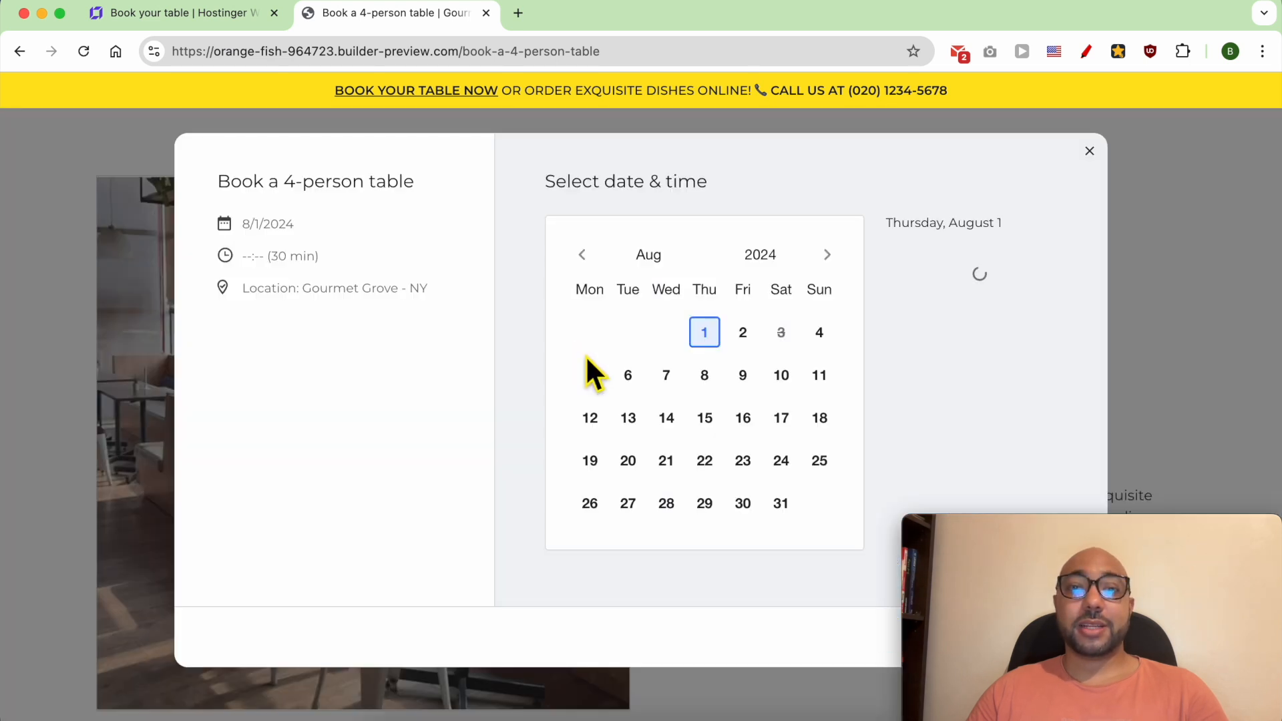
left_click(743, 333)
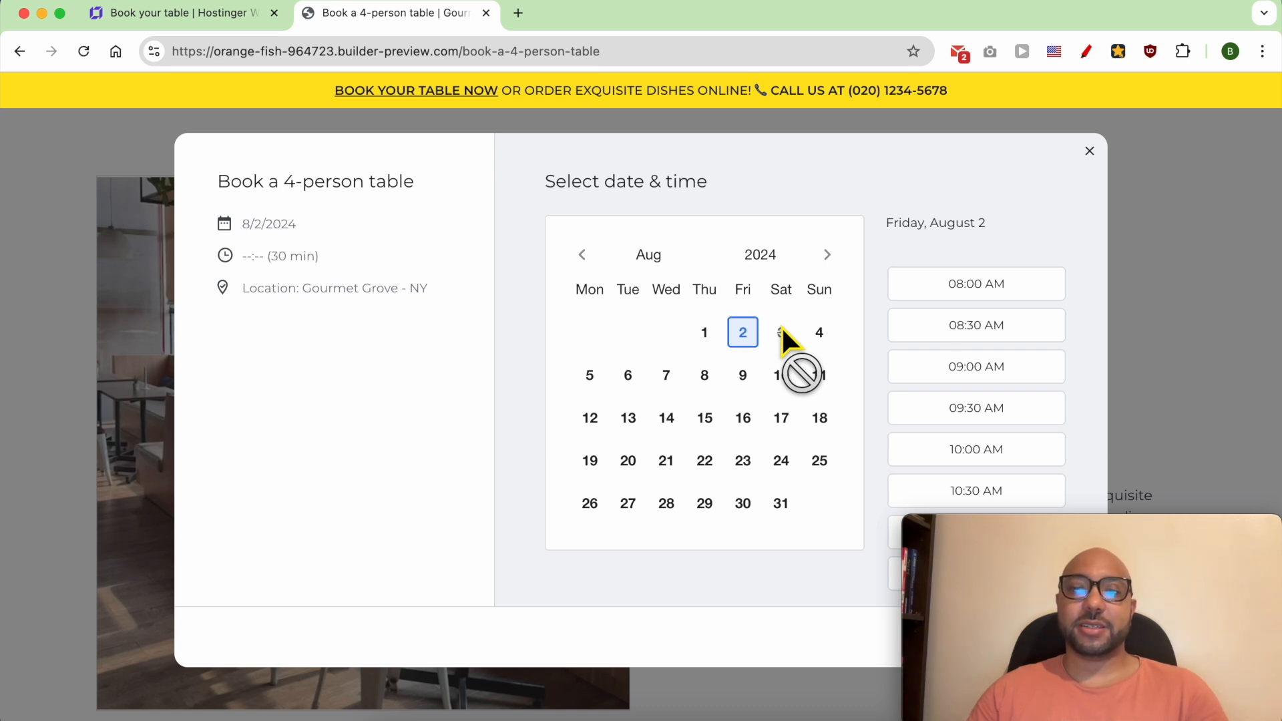
left_click(993, 287)
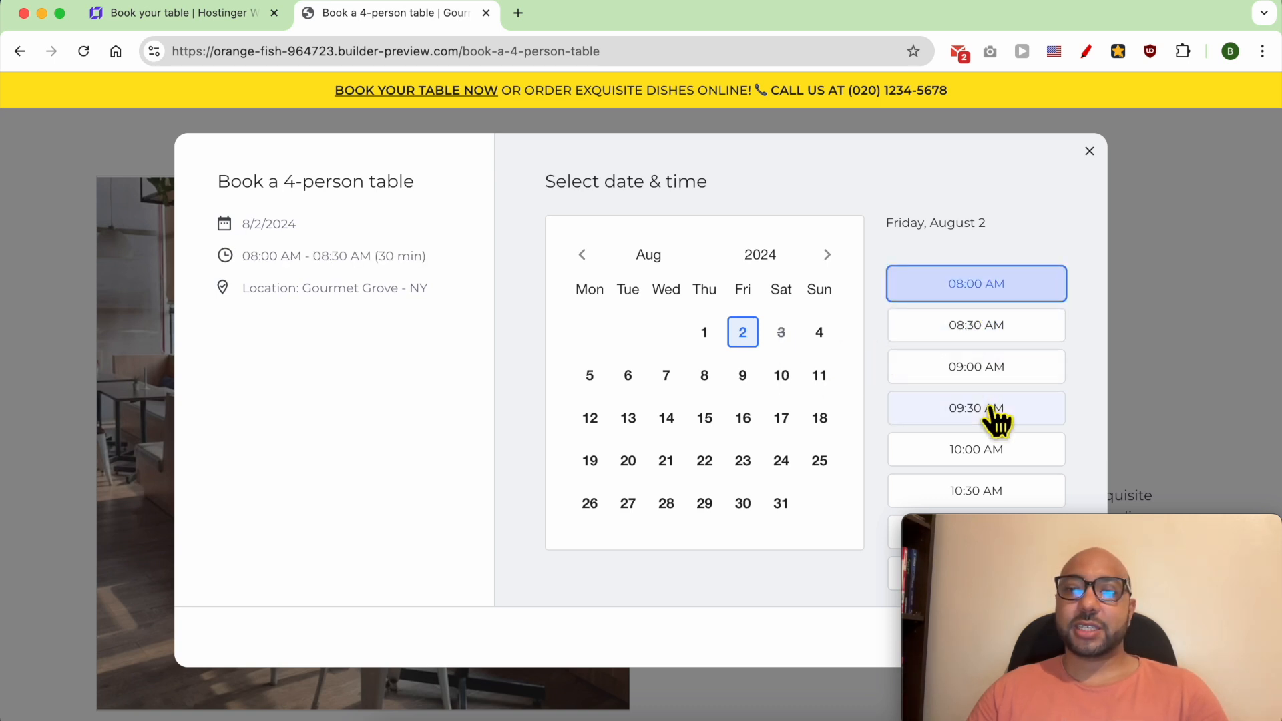
left_click(994, 411)
left_click(999, 454)
triple_click(339, 270)
left_click_drag(338, 267, 211, 188)
left_click(322, 302)
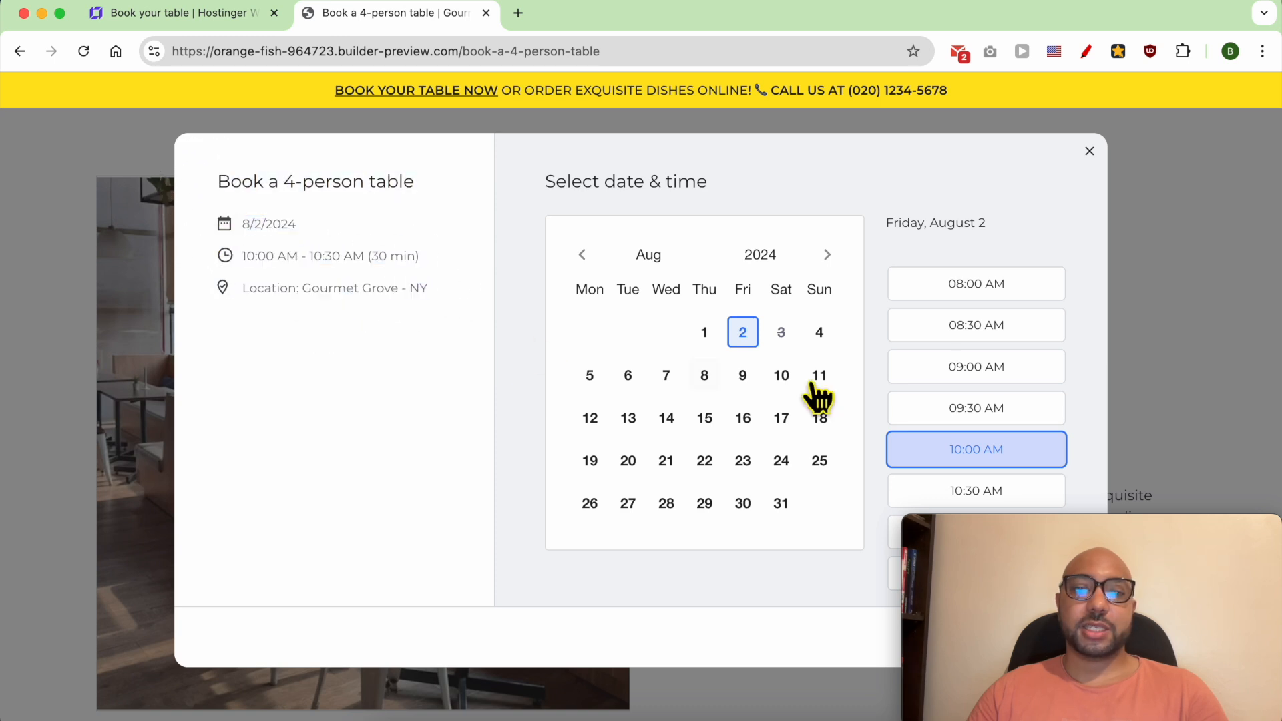
left_click(978, 374)
left_click(980, 410)
left_click(978, 451)
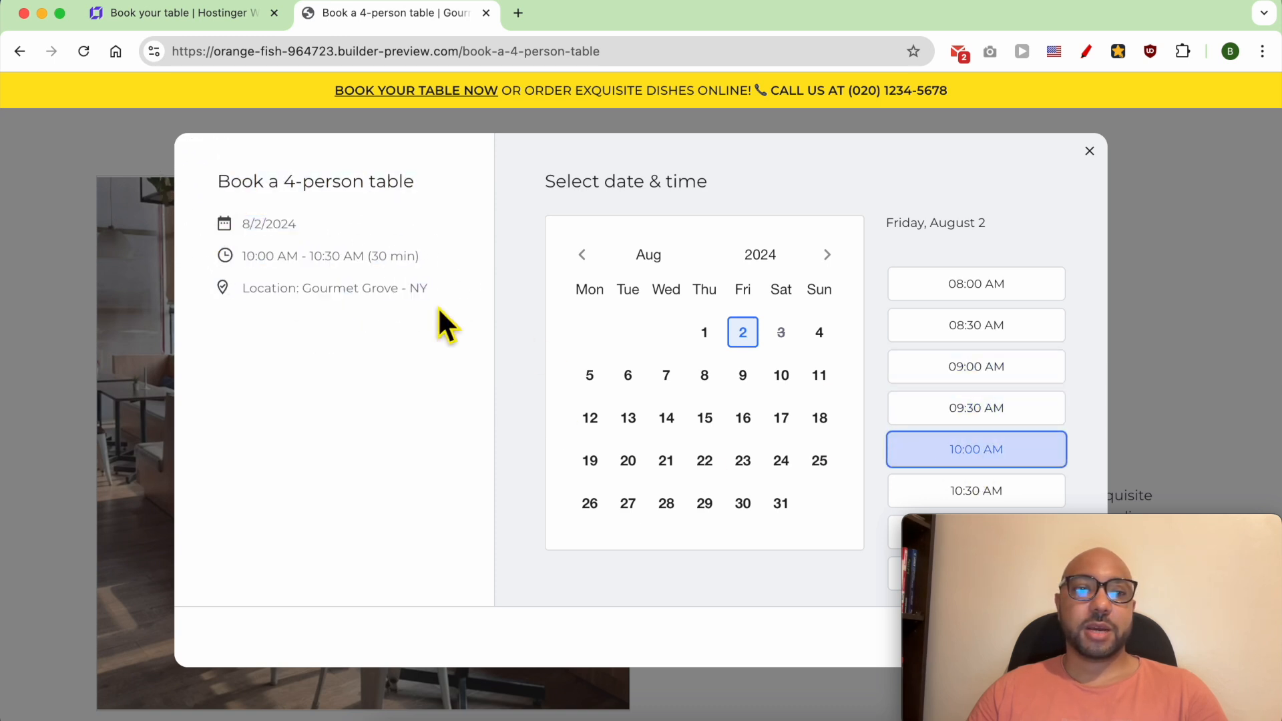
- Review the booking summary and try to proceed with the 4-person table reservation
left_click_drag(439, 297, 237, 222)
left_click(1033, 518)
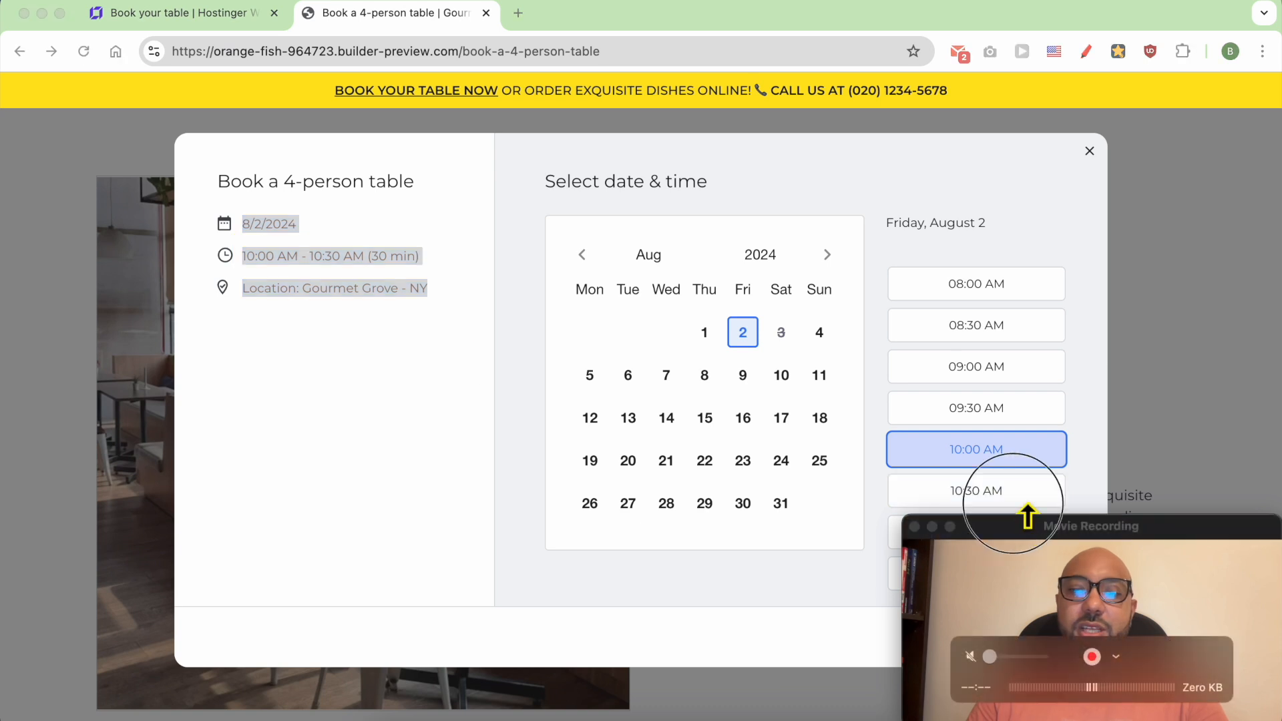
left_click_drag(1007, 525, 277, 501)
left_click(1065, 634)
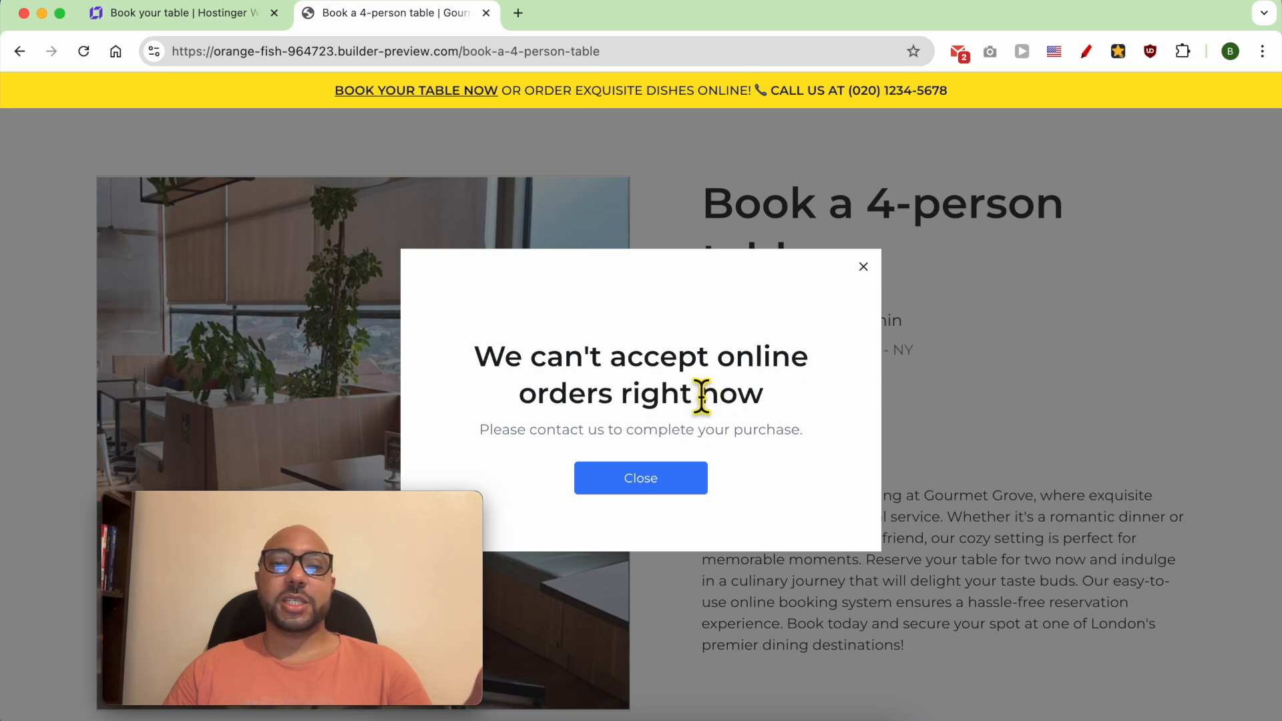
- Return to the website builder, switch to the Store manager and open its store settings
left_click(225, 15)
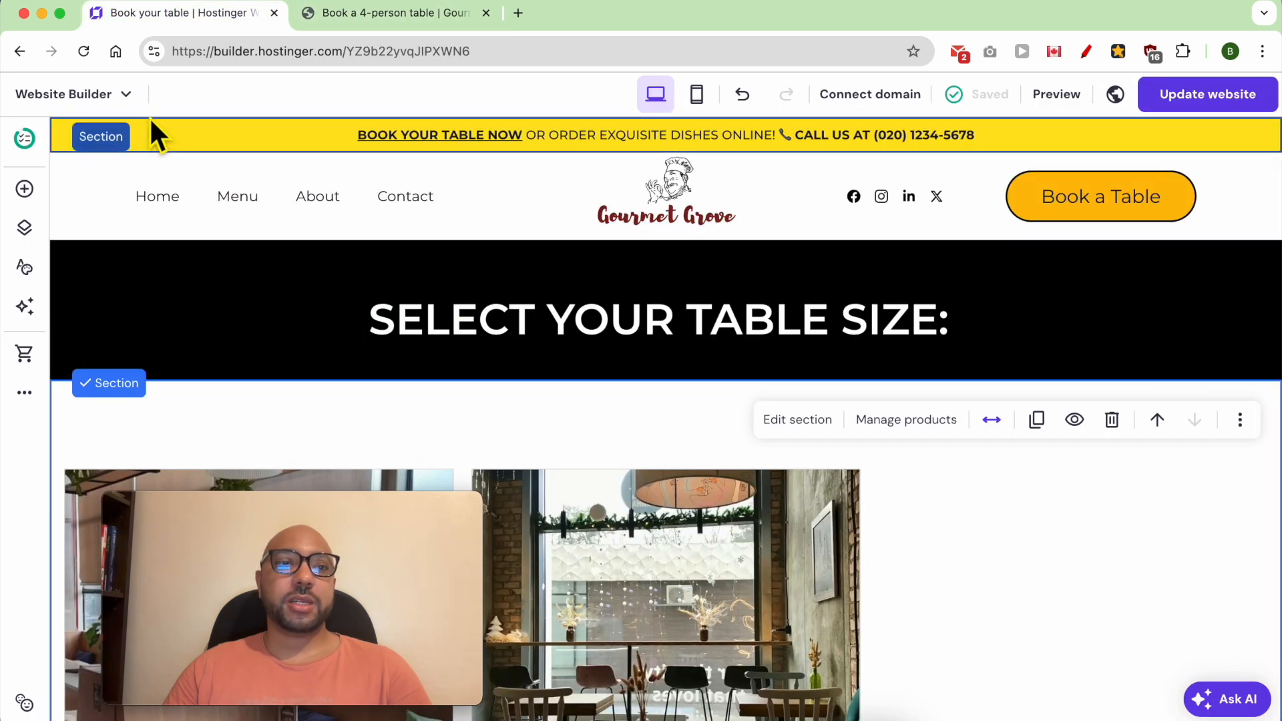
left_click(115, 91)
left_click(94, 240)
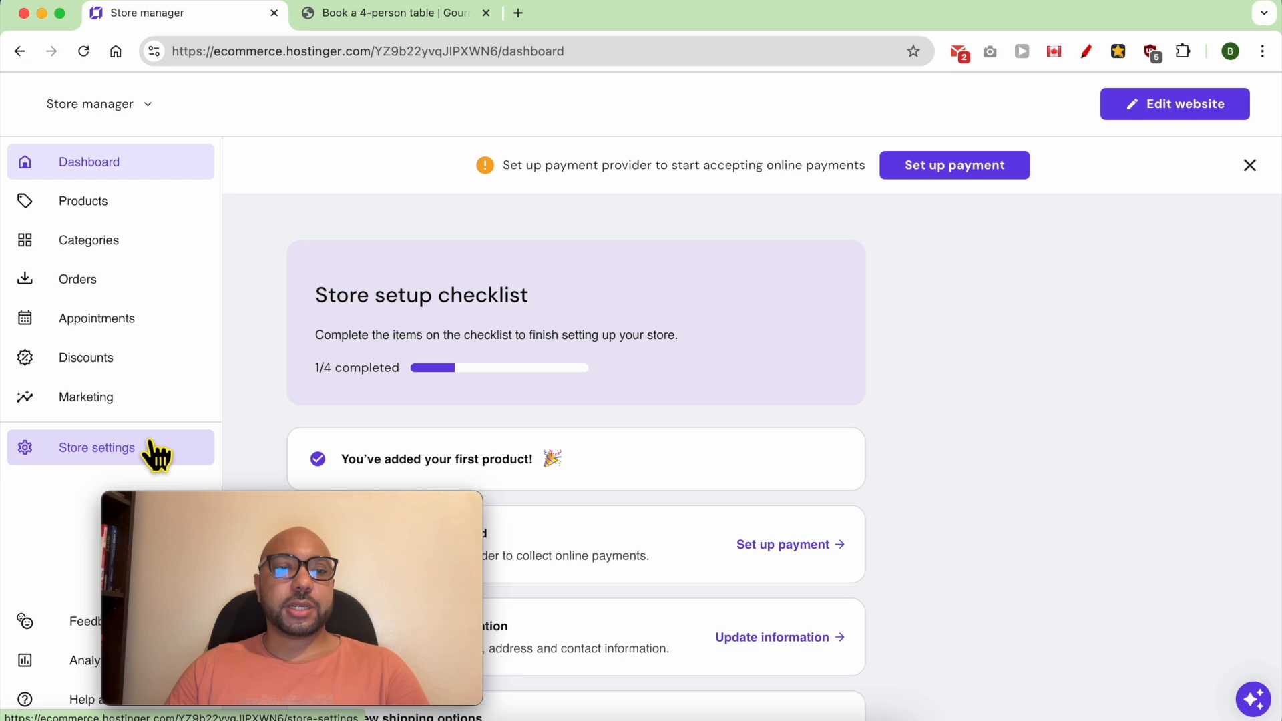
left_click(158, 450)
scroll(467, 458, "down", 2)
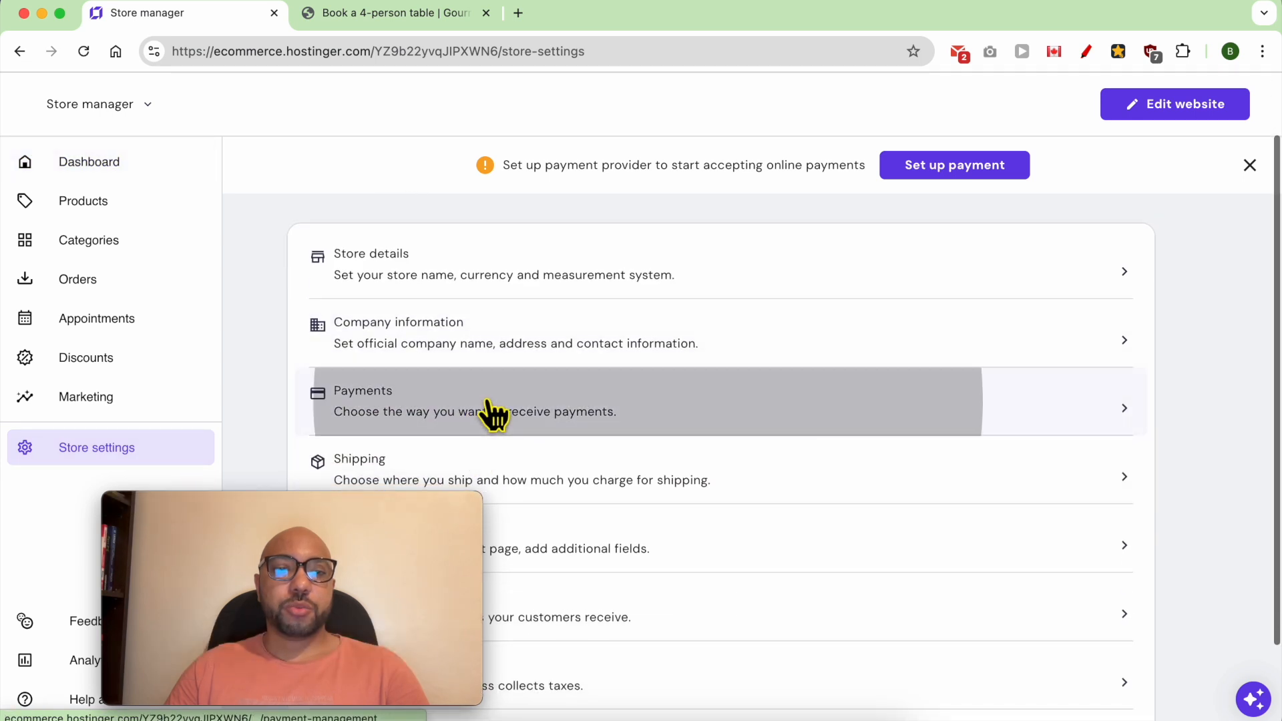
- Add a manual payment method in the store's payment settings and name it Cash at the restaurant
left_click(387, 404)
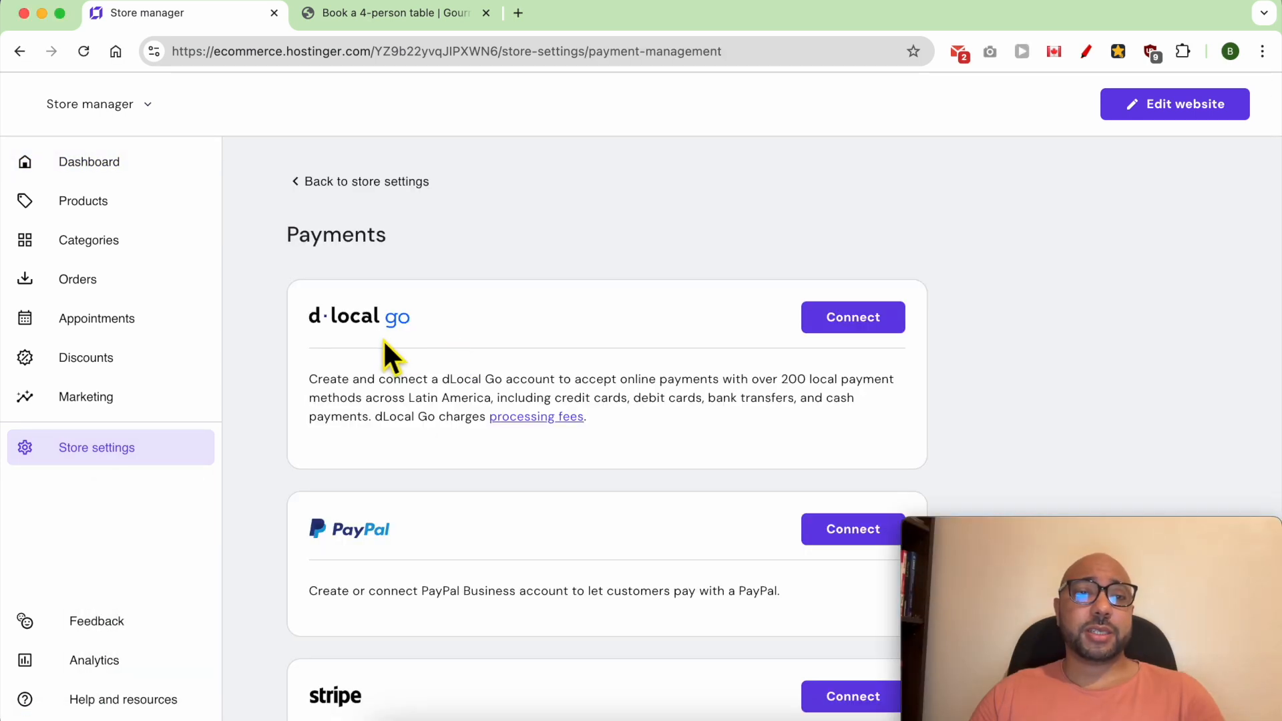
scroll(437, 337, "down", 5)
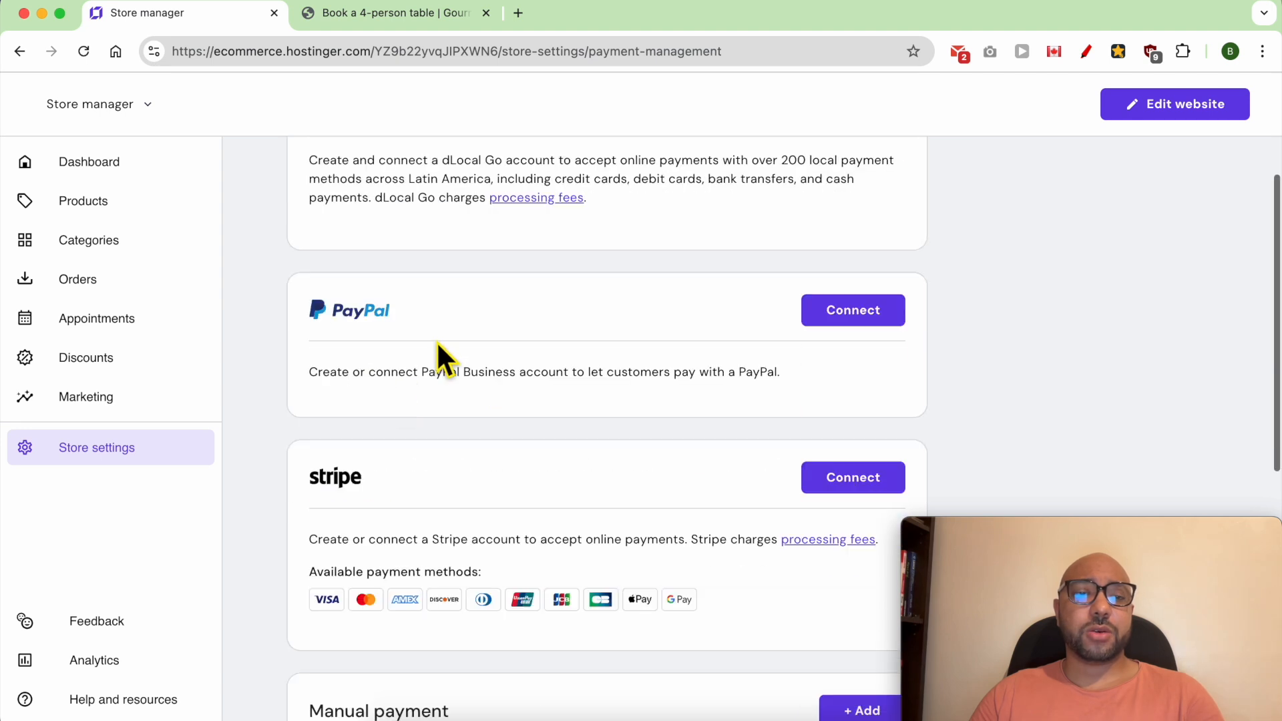
scroll(384, 475, "down", 5)
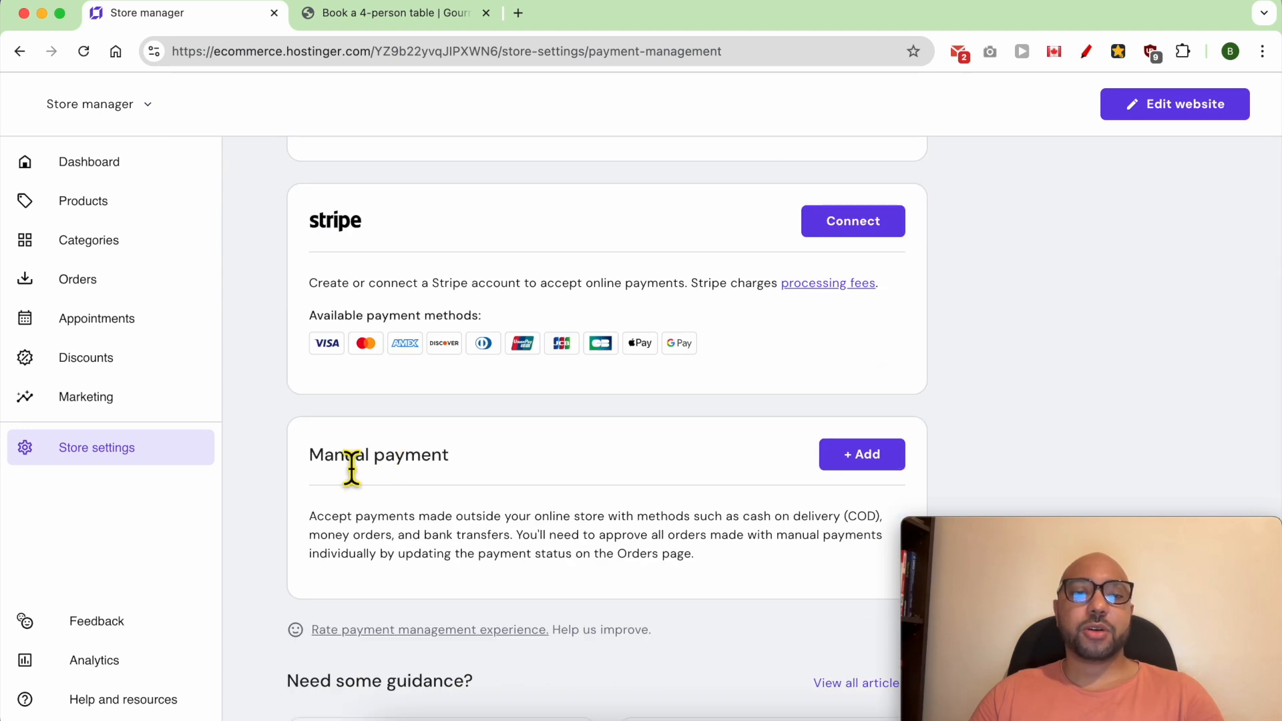
left_click(861, 457)
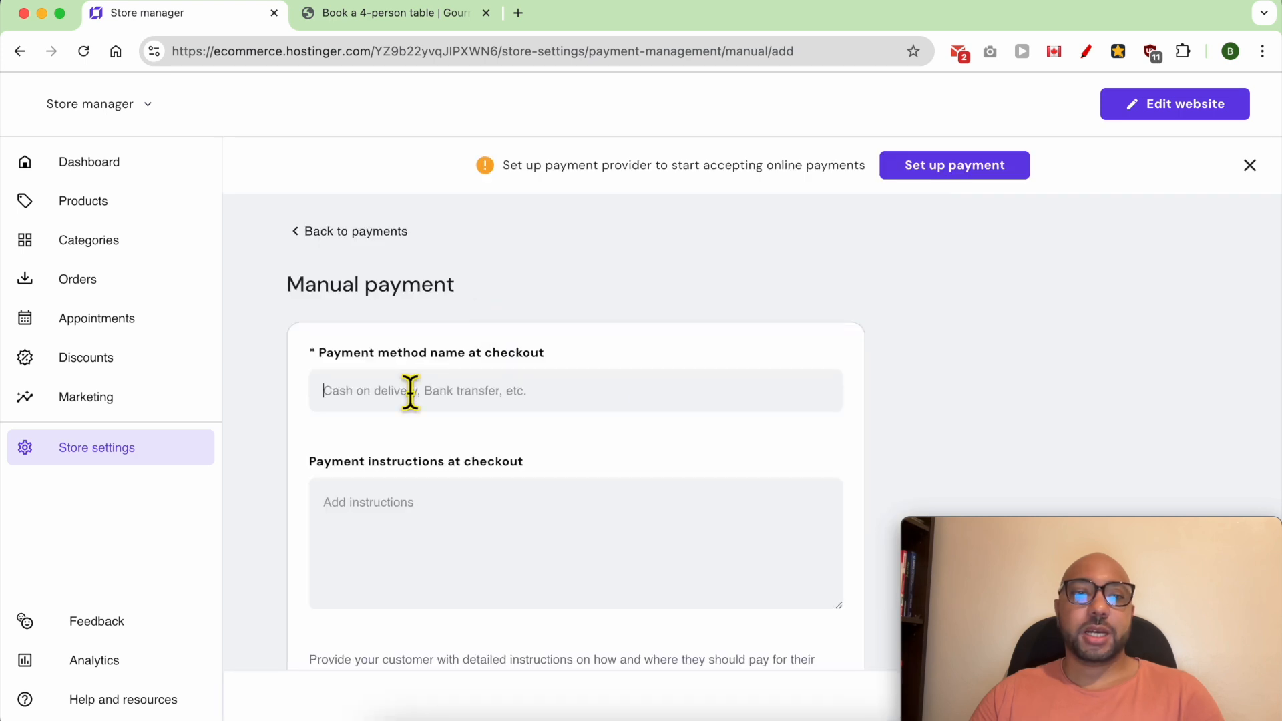
type("Cash at the restaurant")
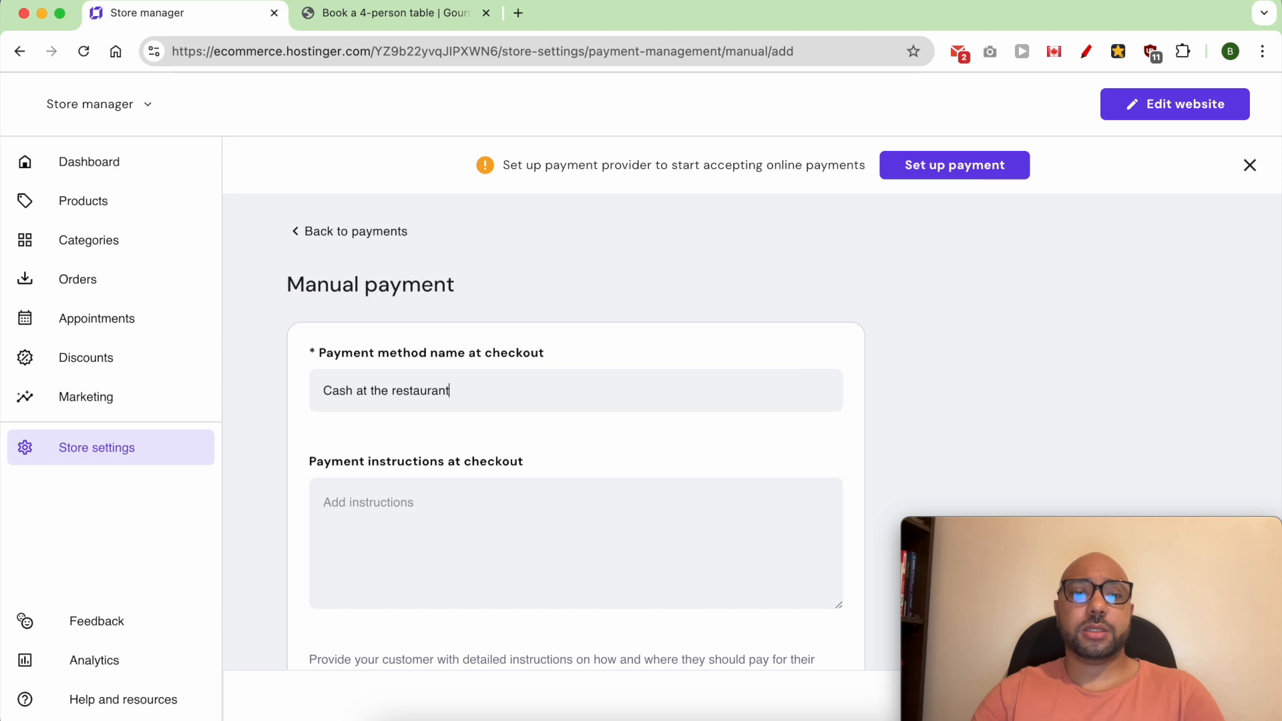
- Enter the checkout payment instructions "We accept major cards, Paypal, and Venmo" and save the manual payment method
left_click(435, 530)
type("We")
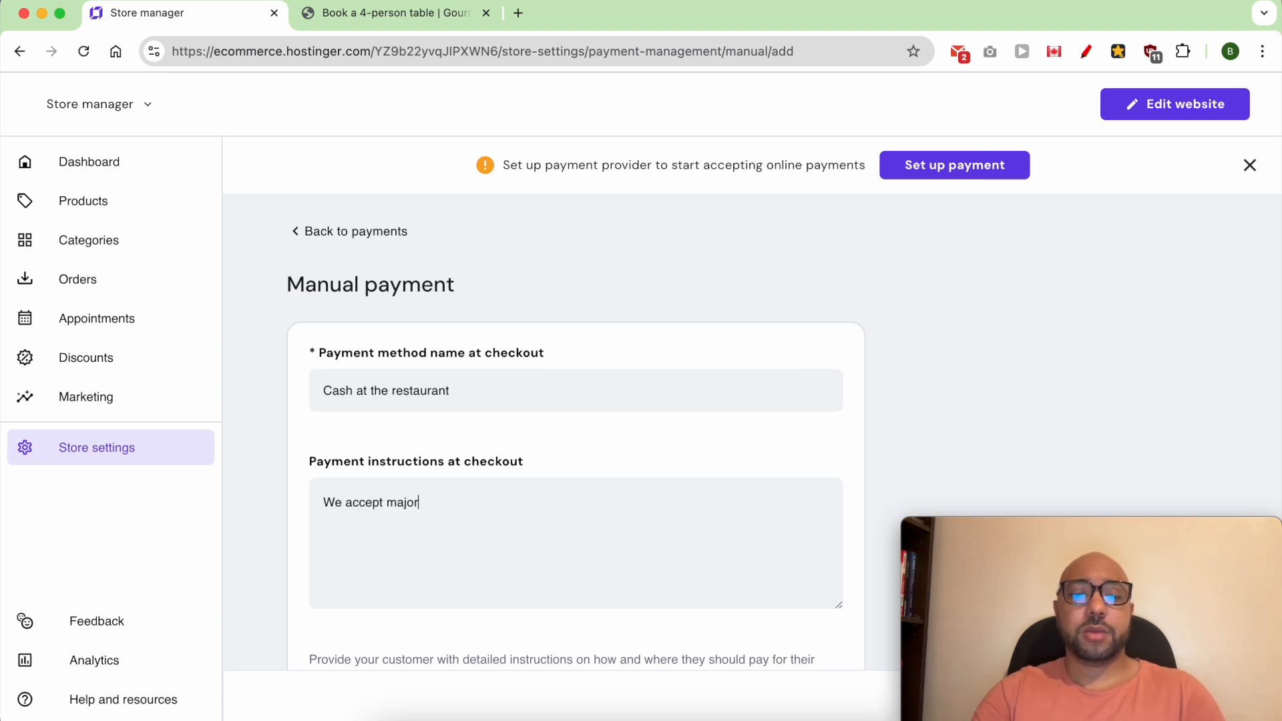
type("accept major cards, Paypal")
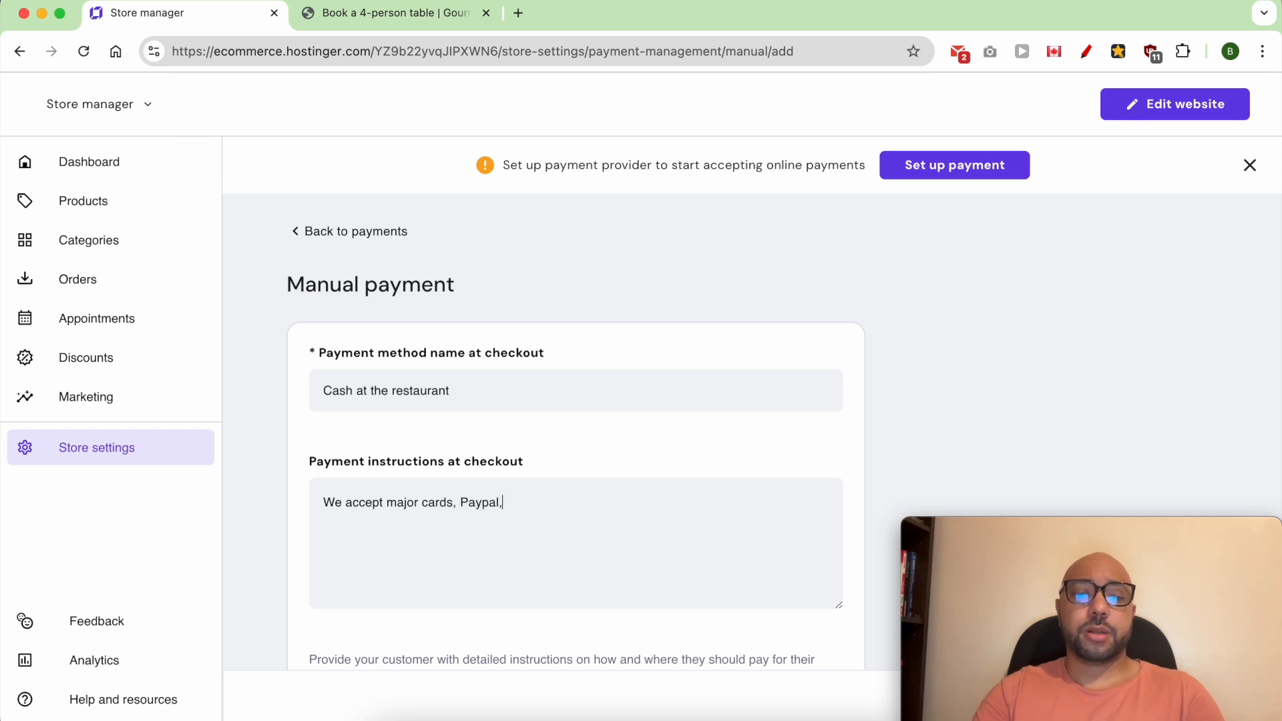
type(", and Venmo")
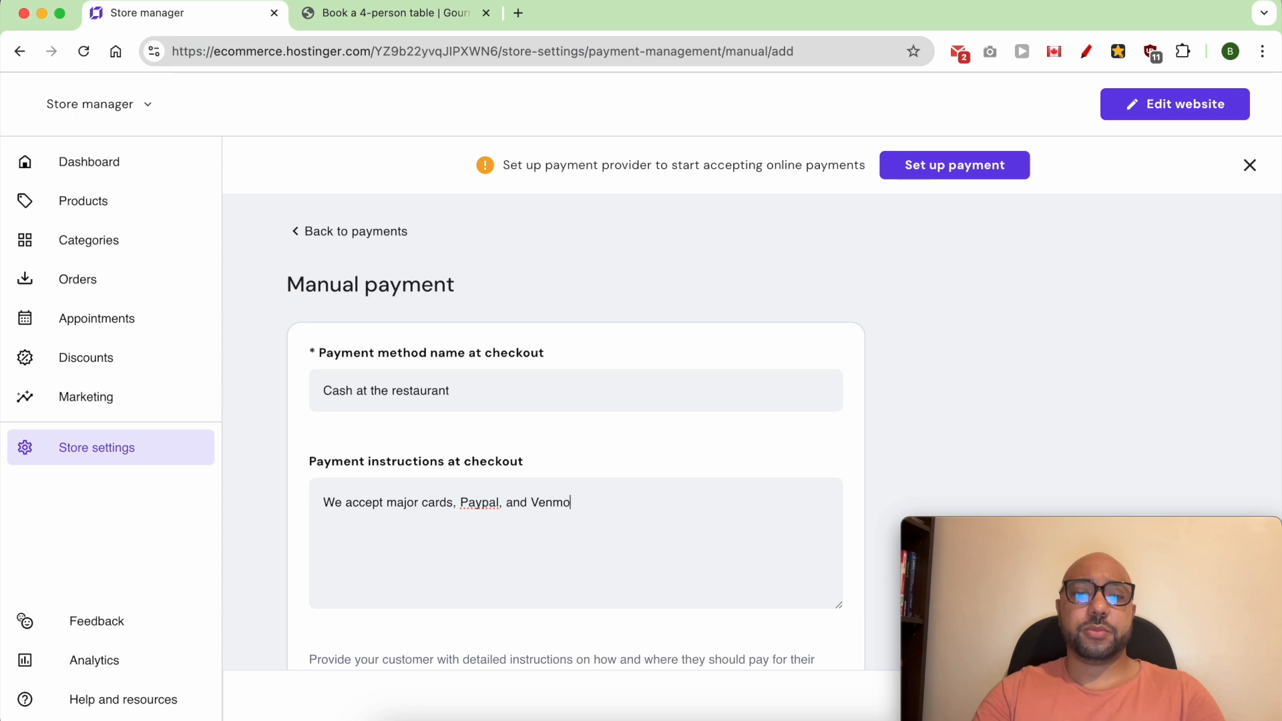
left_click(1186, 701)
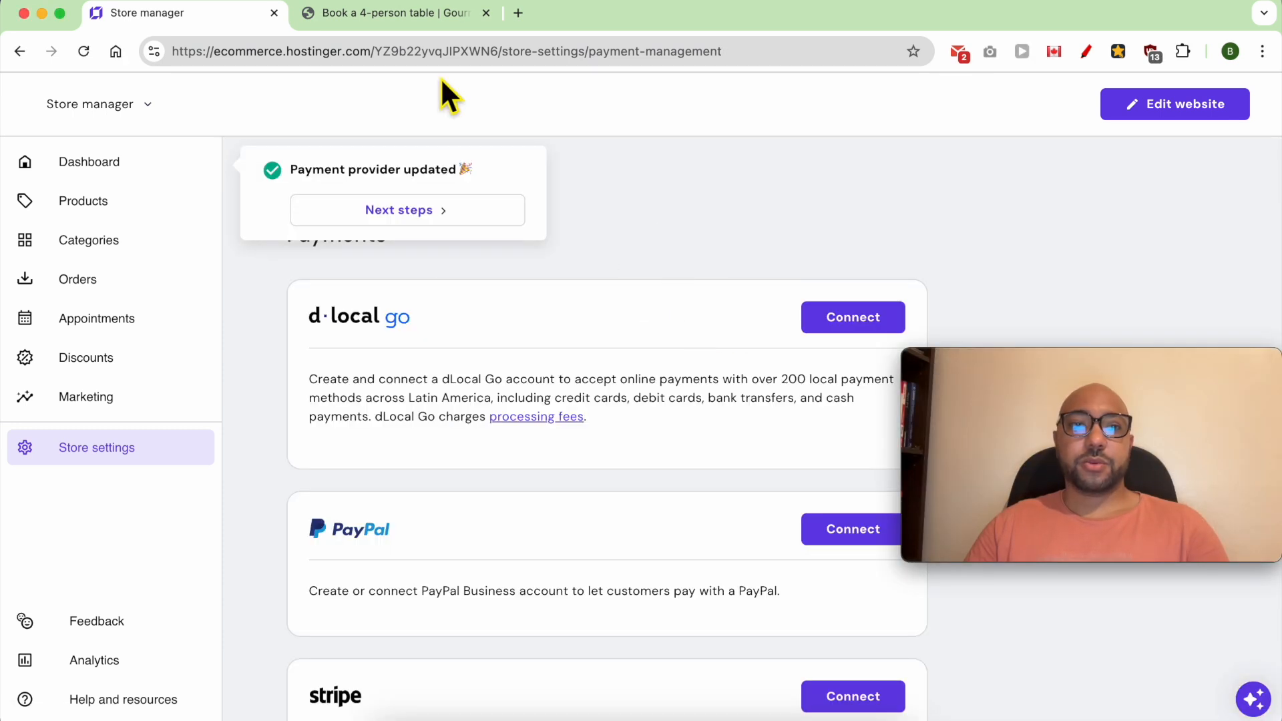
- Return to the live booking page and book the 4-person table for August 1, 2024 at 08:30 AM
left_click(411, 15)
key("Escape")
left_click(764, 412)
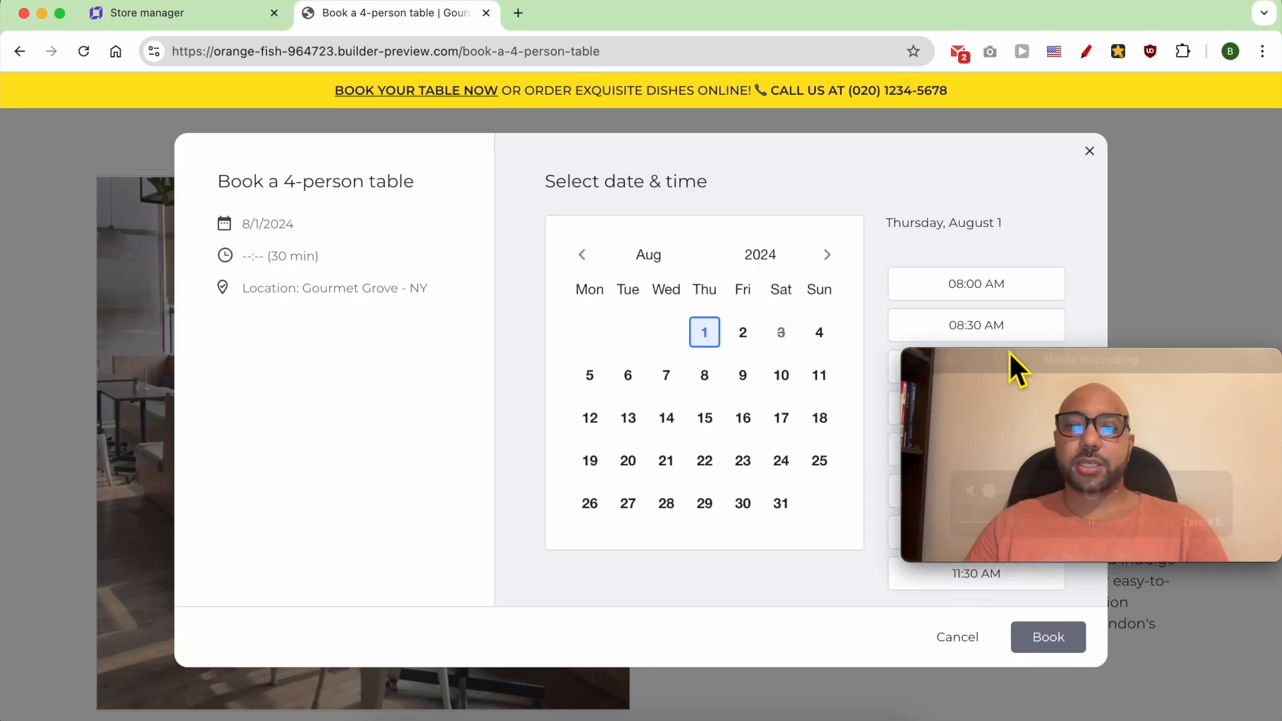
left_click(1003, 335)
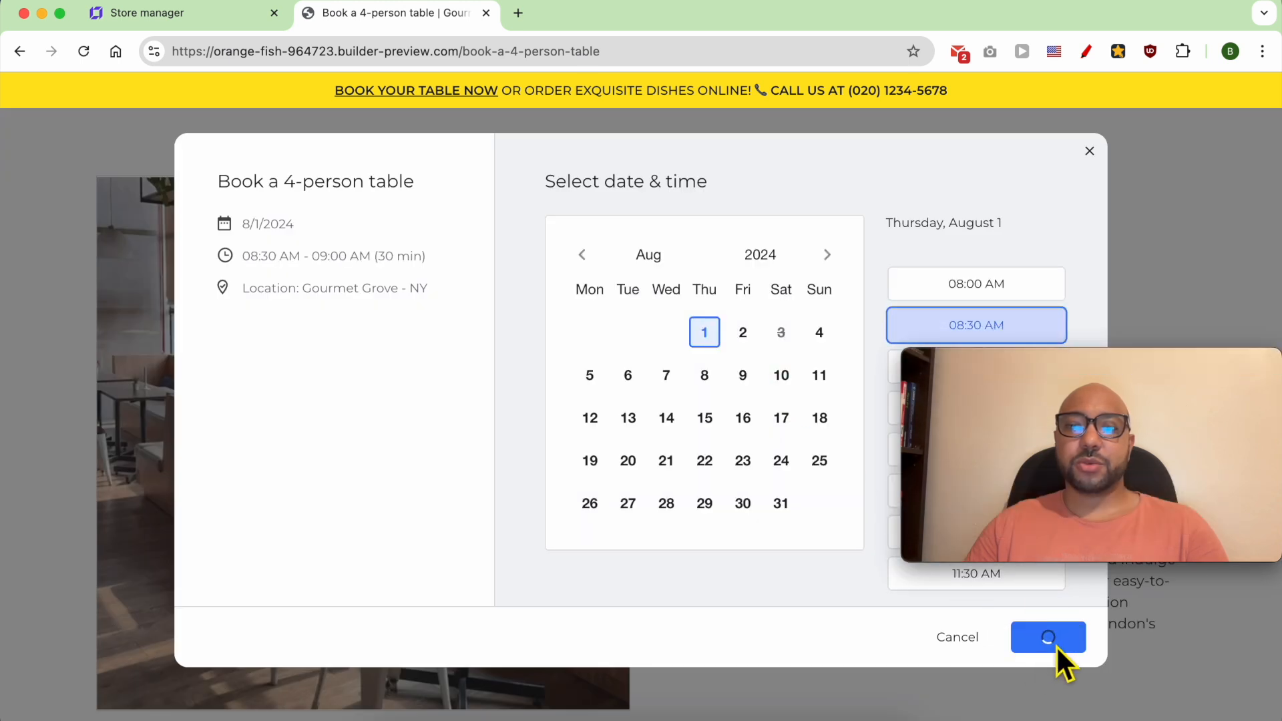
left_click_drag(999, 362, 235, 523)
- Fill in the customer's contact details at checkout, confirm the booking and place the order with the Cash at the restaurant method
left_click_drag(579, 269, 235, 268)
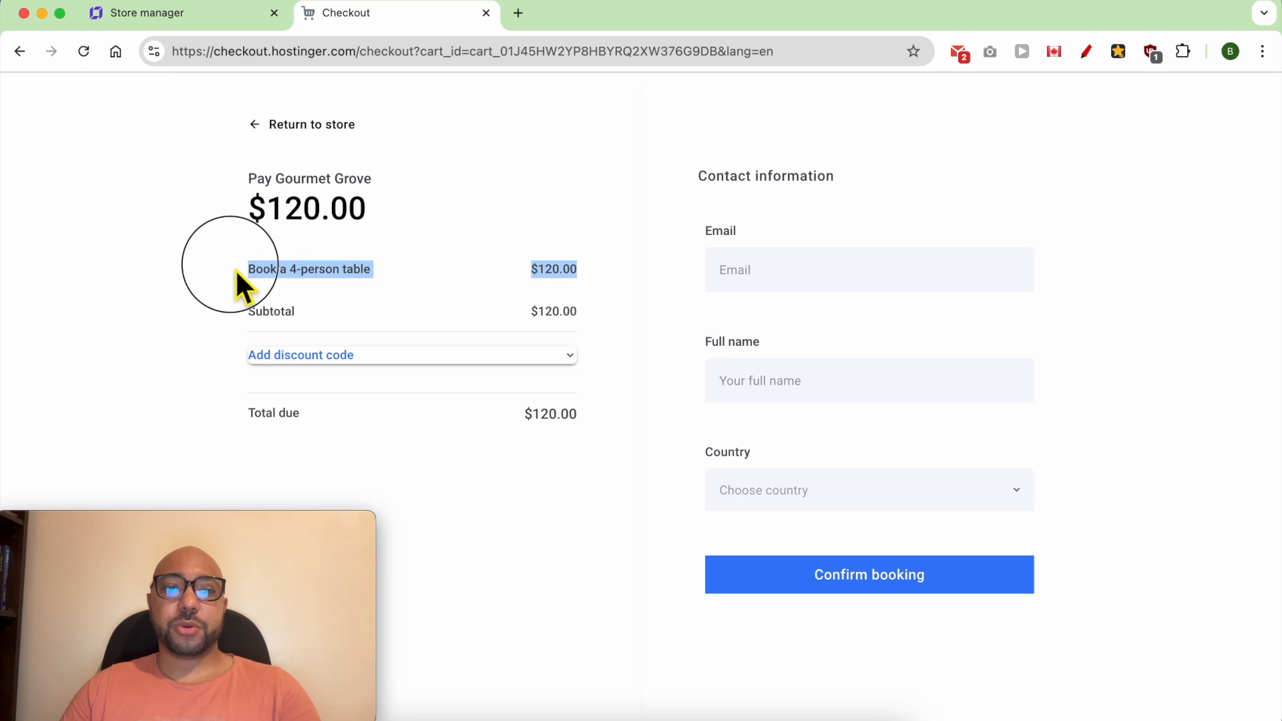
left_click(345, 356)
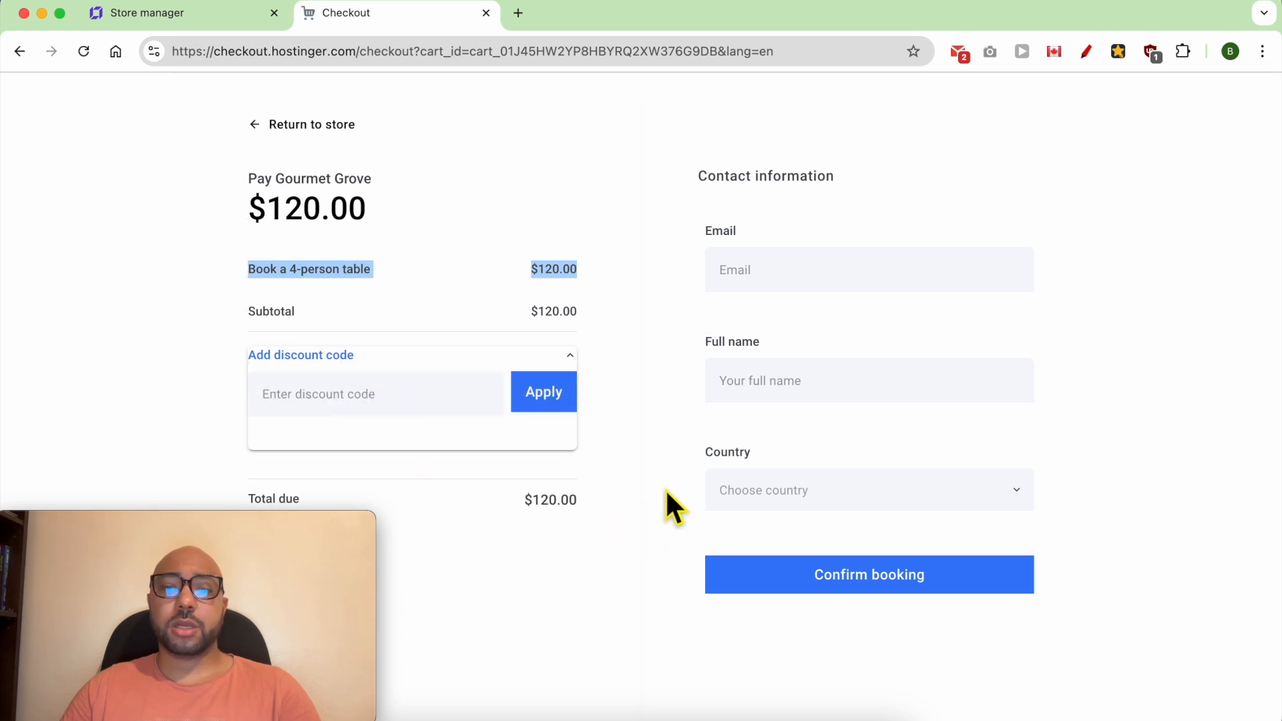
left_click(775, 289)
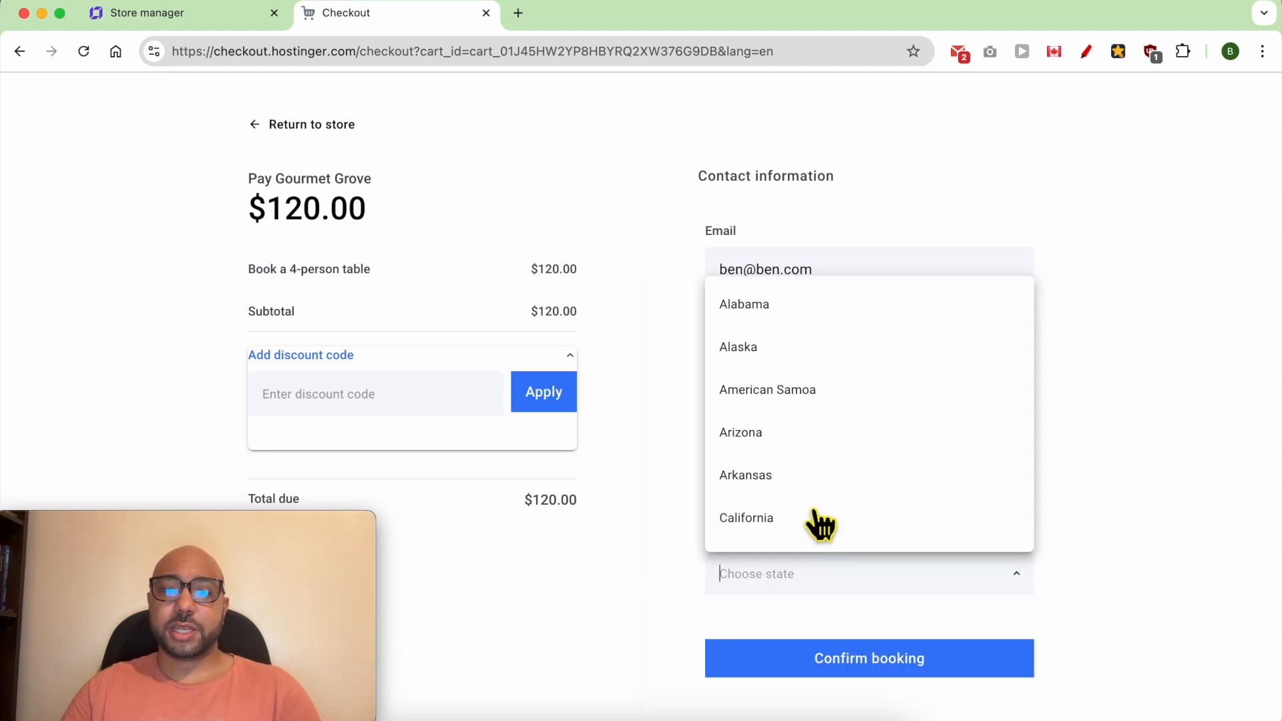
left_click(741, 432)
left_click(845, 661)
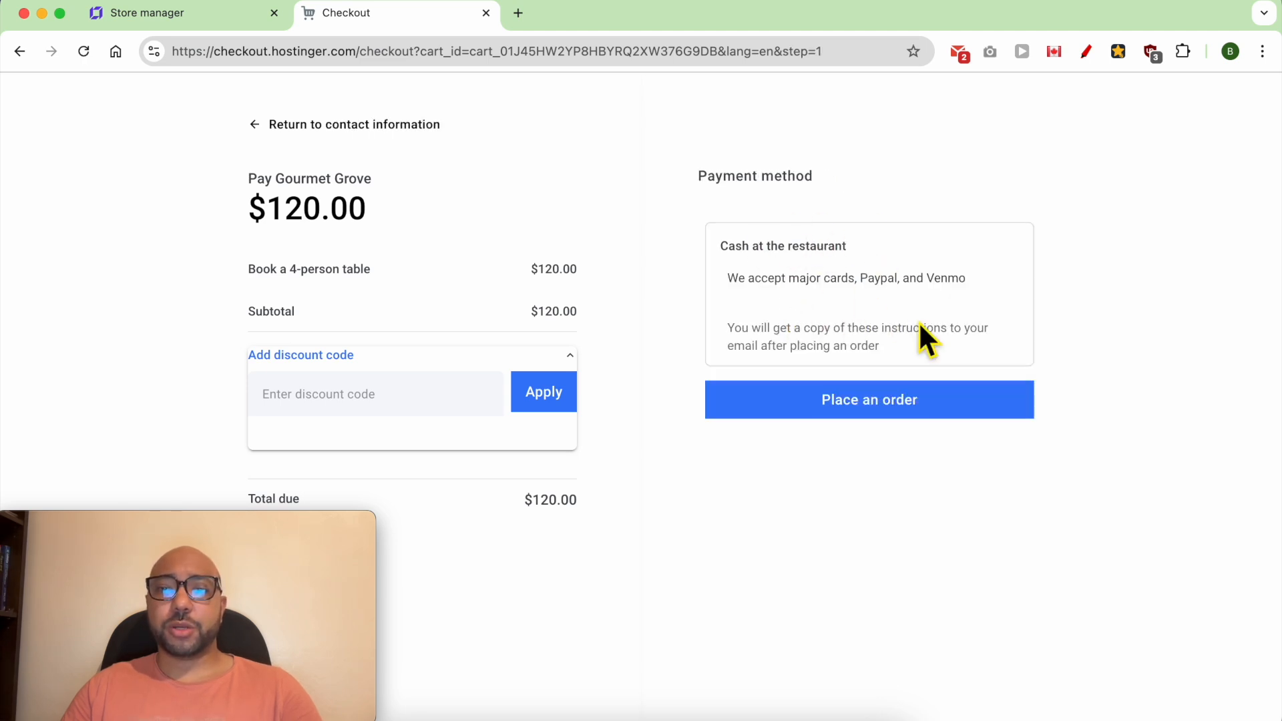
left_click(902, 409)
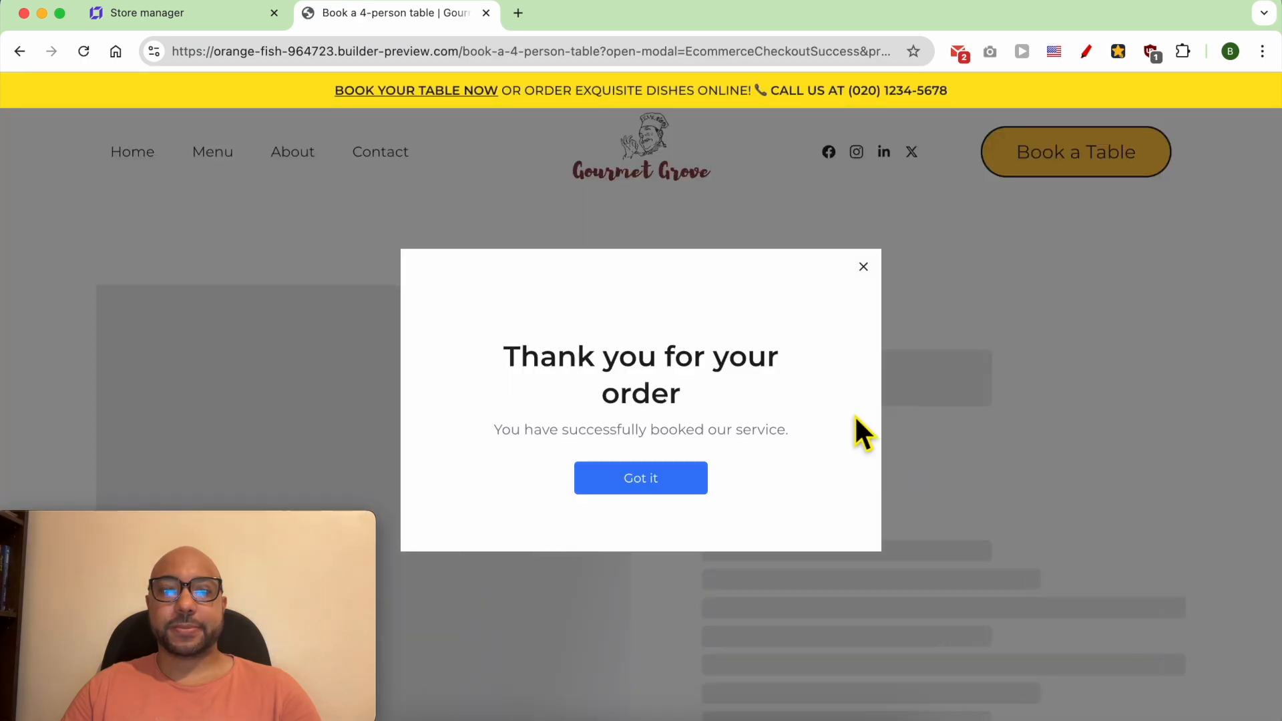
triple_click(636, 386)
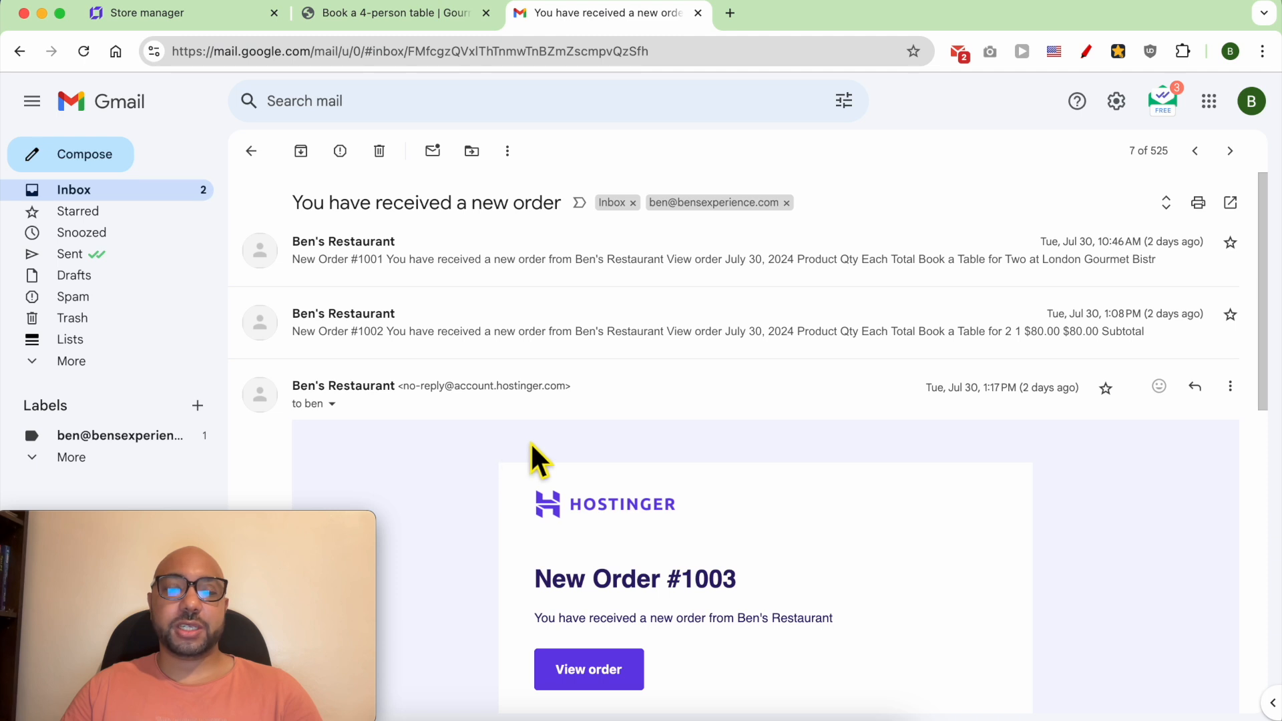
- Examine the new order notification in Gmail, covering its subject, order summary, date, customer information and payment method
scroll(534, 401, "down", 1)
scroll(401, 253, "up", 1)
triple_click(357, 204)
scroll(641, 434, "down", 3)
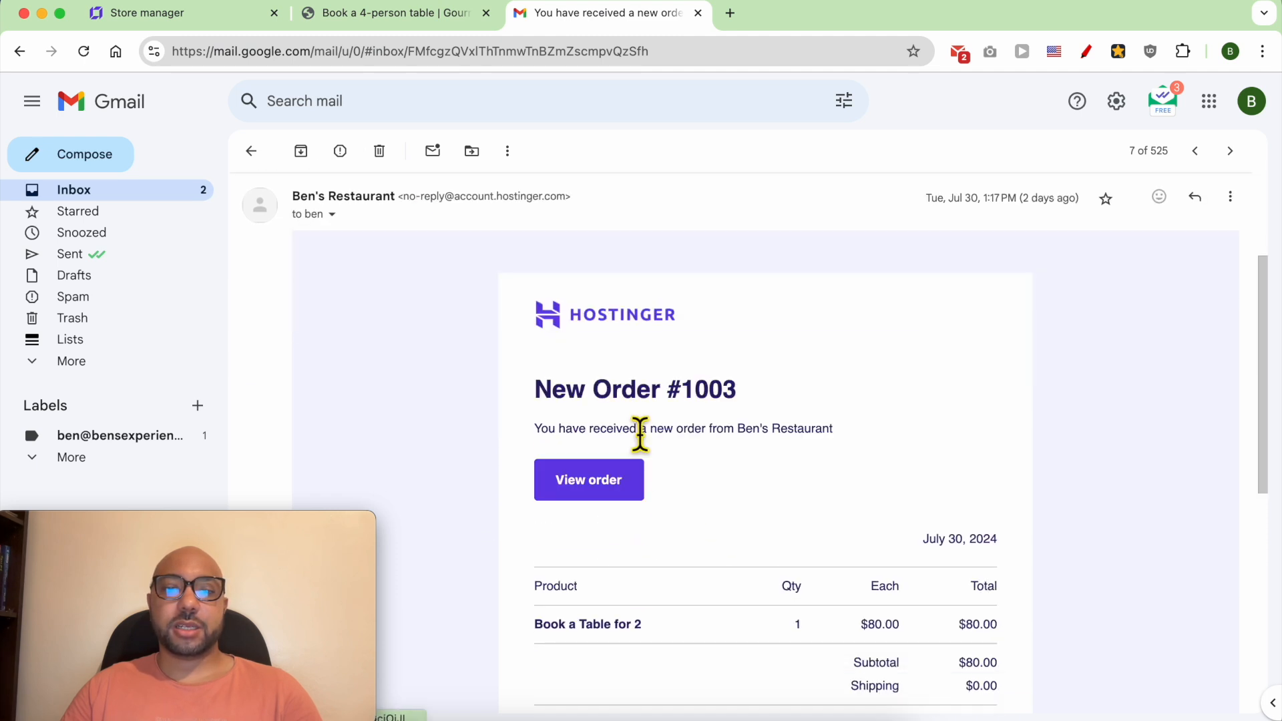
triple_click(638, 393)
scroll(675, 414, "down", 3)
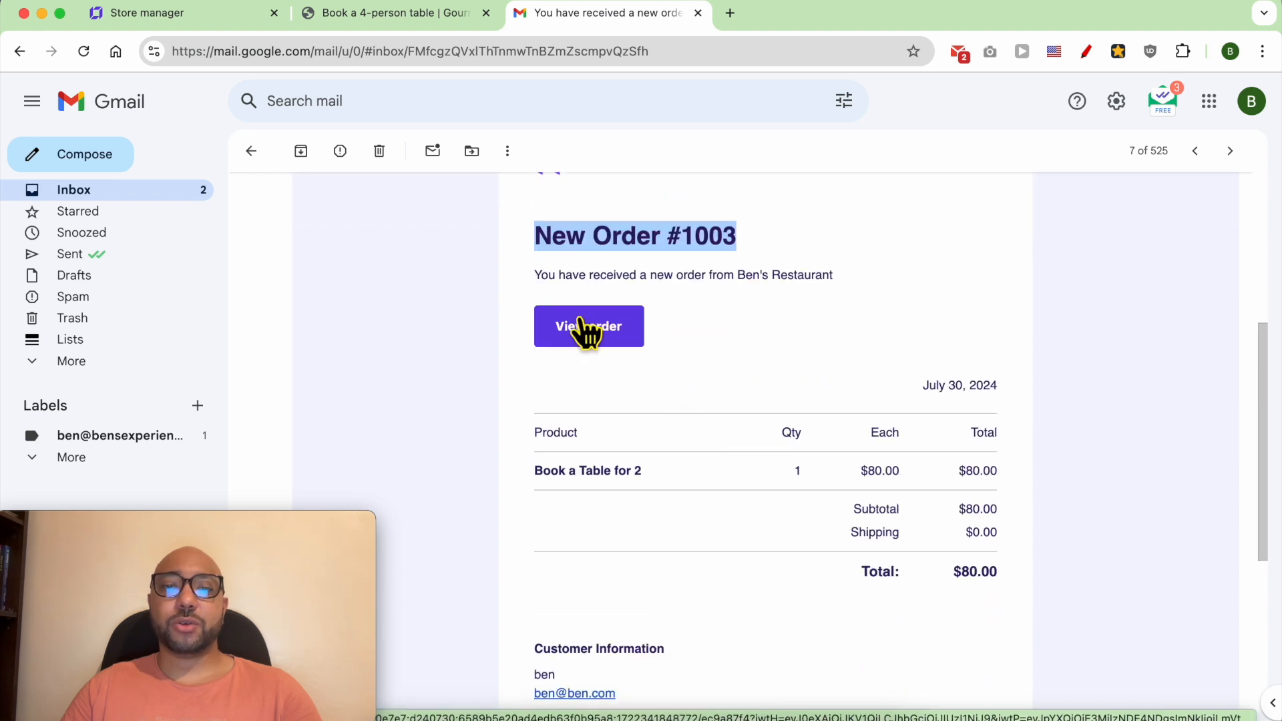
left_click_drag(1007, 601, 532, 422)
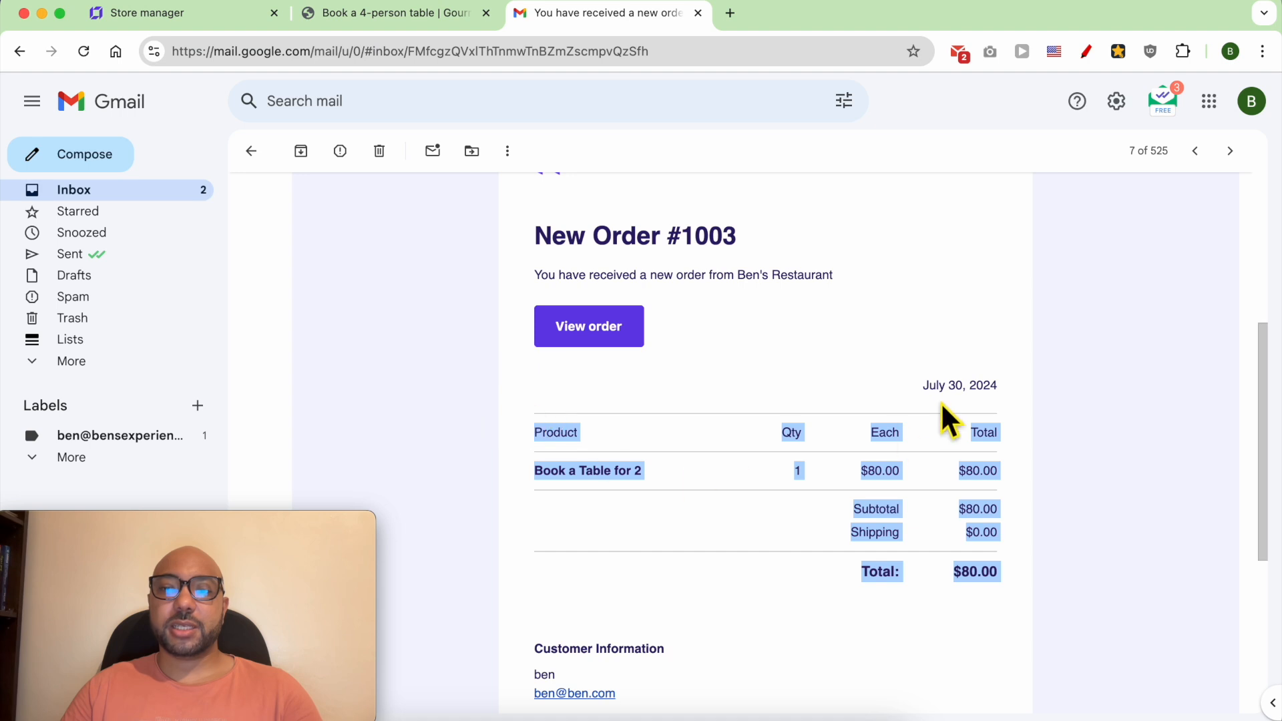
triple_click(961, 388)
scroll(962, 398, "down", 1)
scroll(962, 399, "down", 3)
left_click_drag(647, 468, 531, 412)
left_click_drag(694, 528, 521, 509)
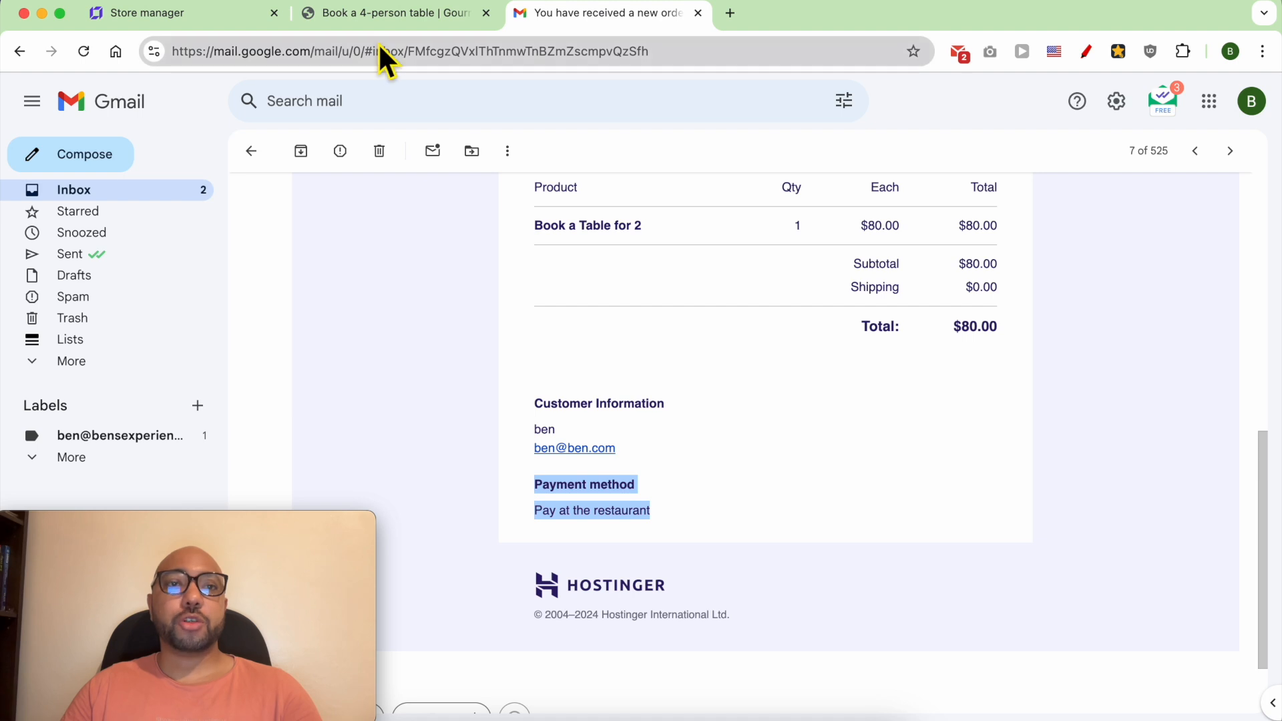
- Return to the Store manager's appointments and review the price, event details and client details of the August 1 booking
left_click(240, 19)
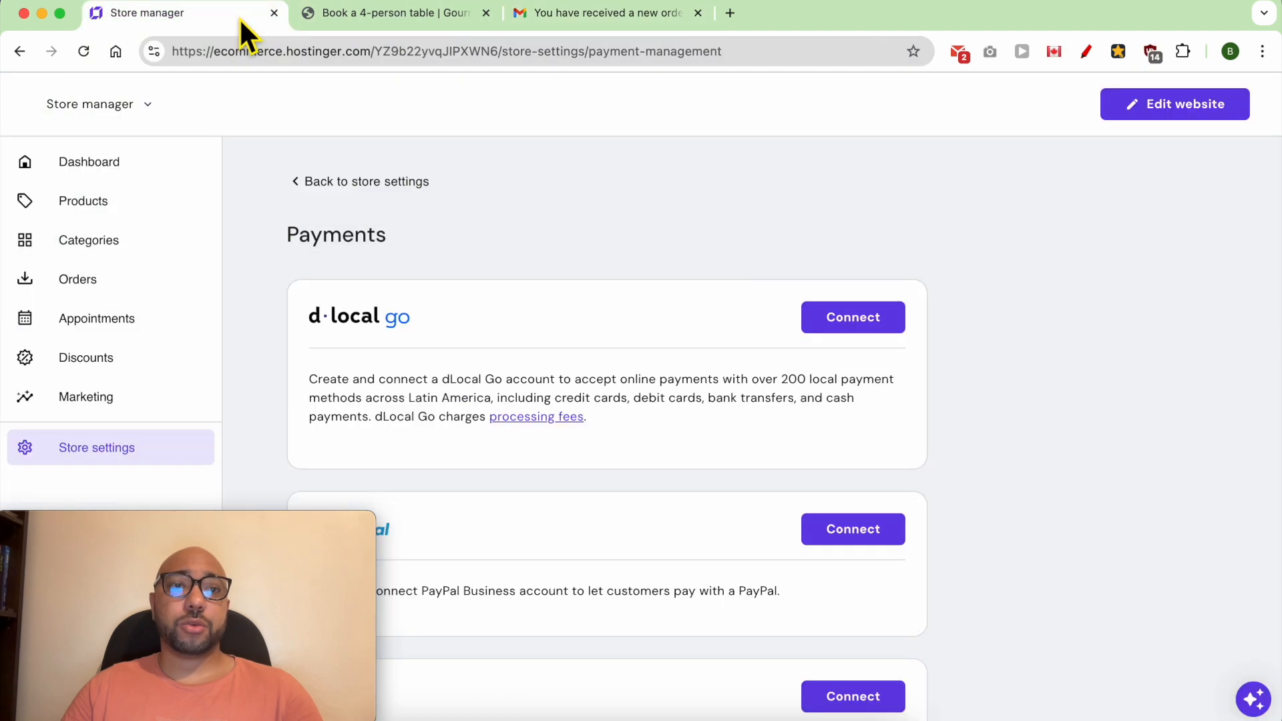
left_click(165, 327)
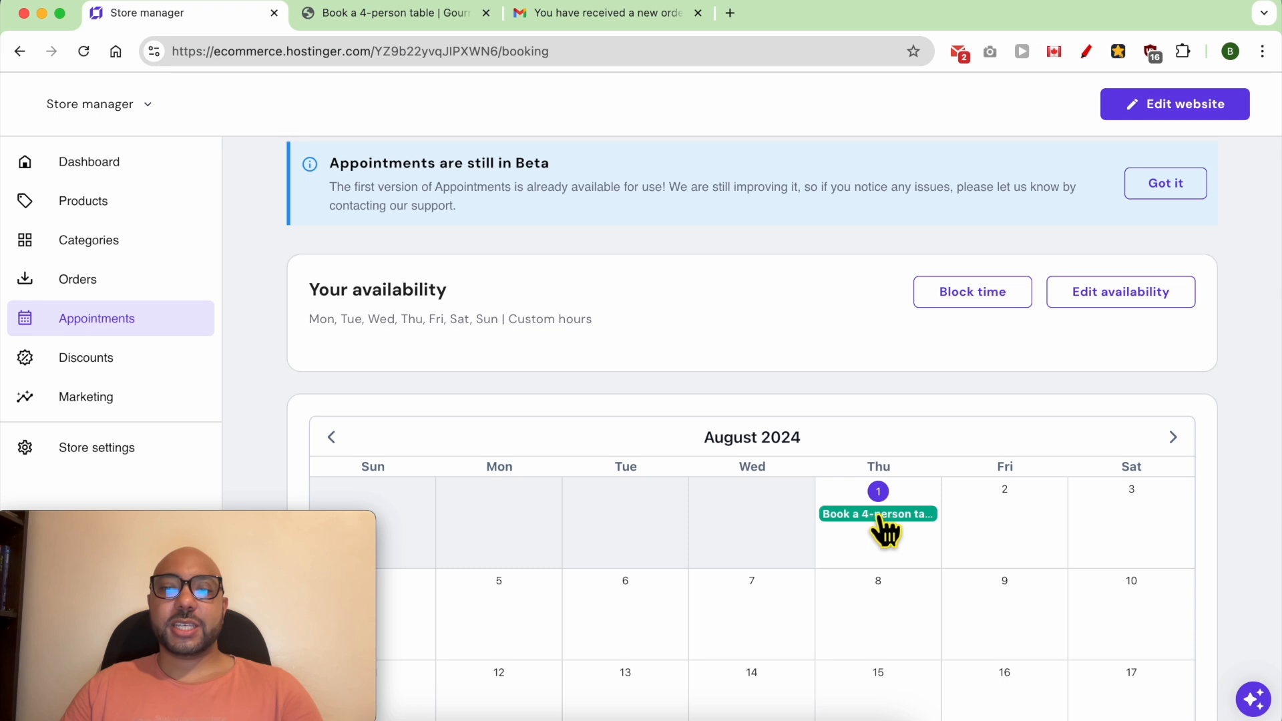
left_click(885, 521)
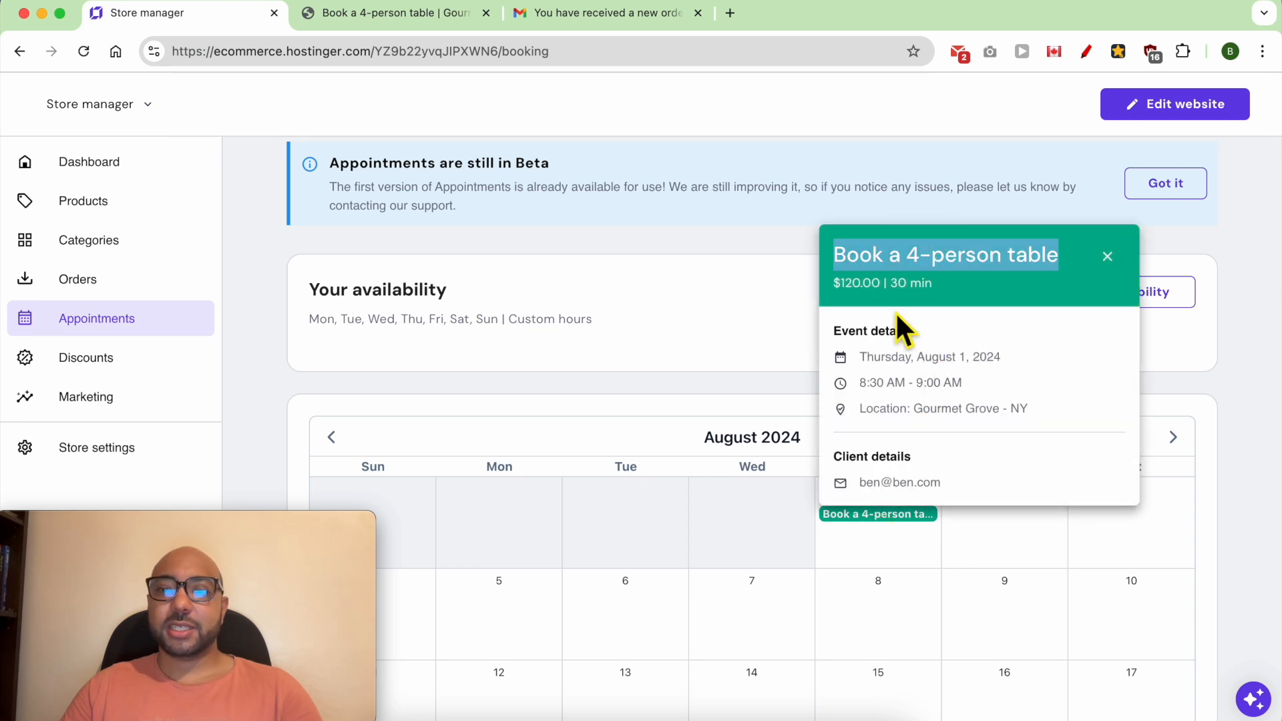
triple_click(887, 287)
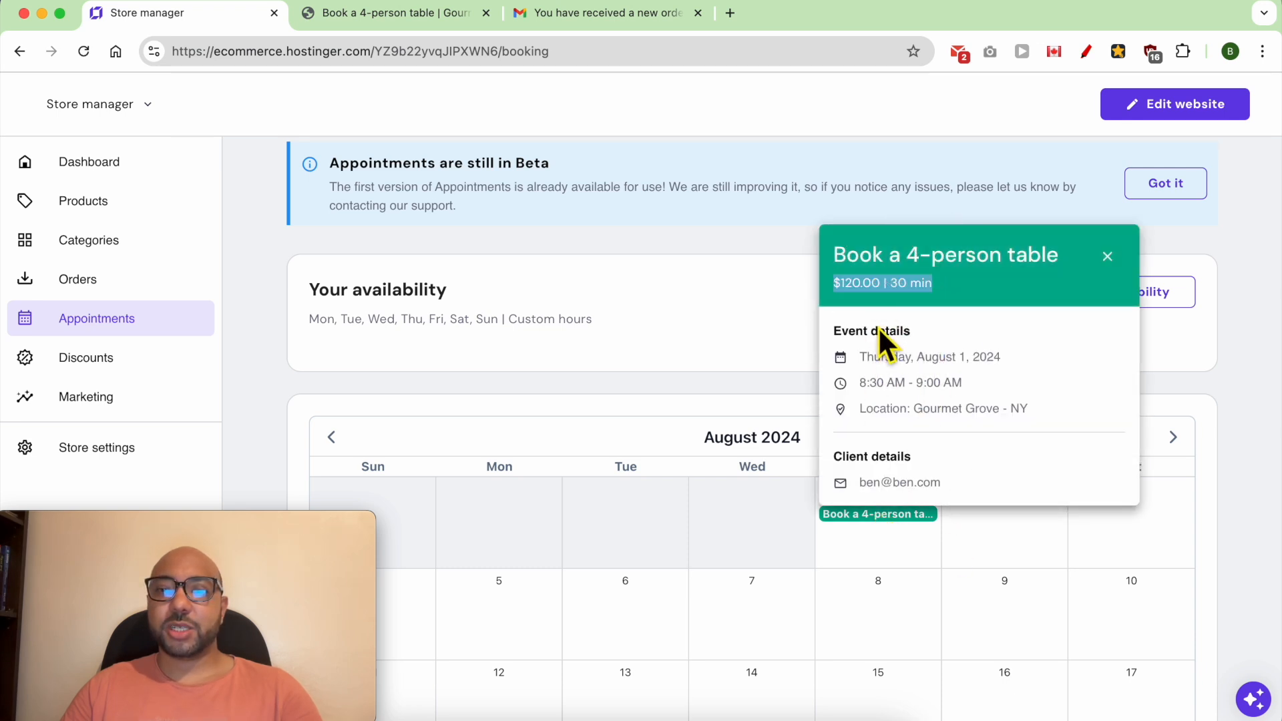
triple_click(878, 329)
left_click_drag(1030, 411, 854, 360)
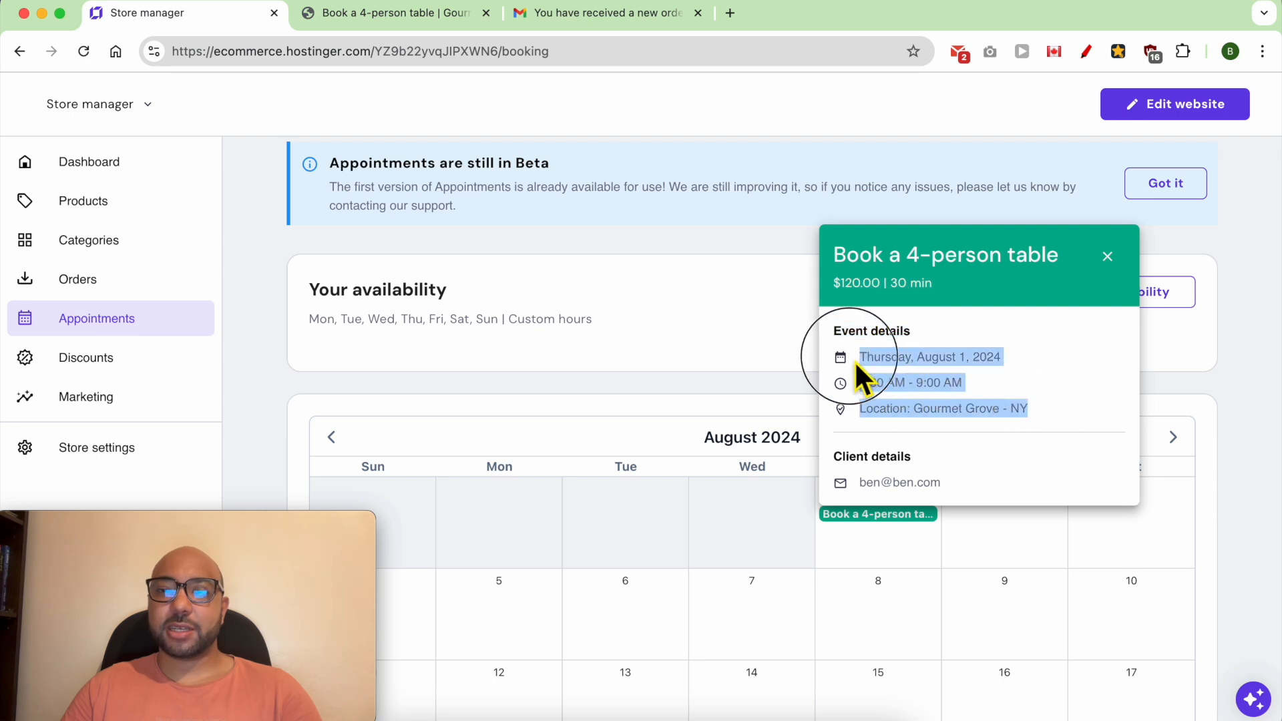
left_click_drag(954, 478, 845, 465)
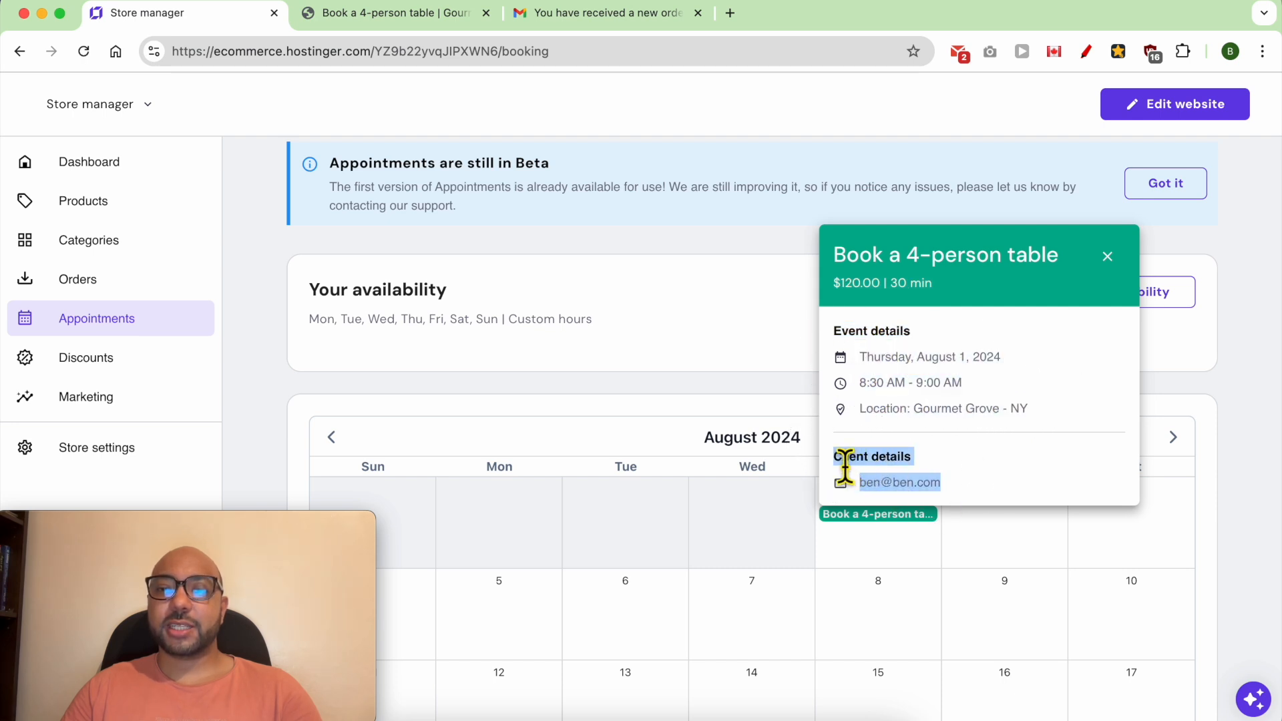
left_click(980, 483)
left_click(922, 553)
scroll(1002, 559, "down", 2)
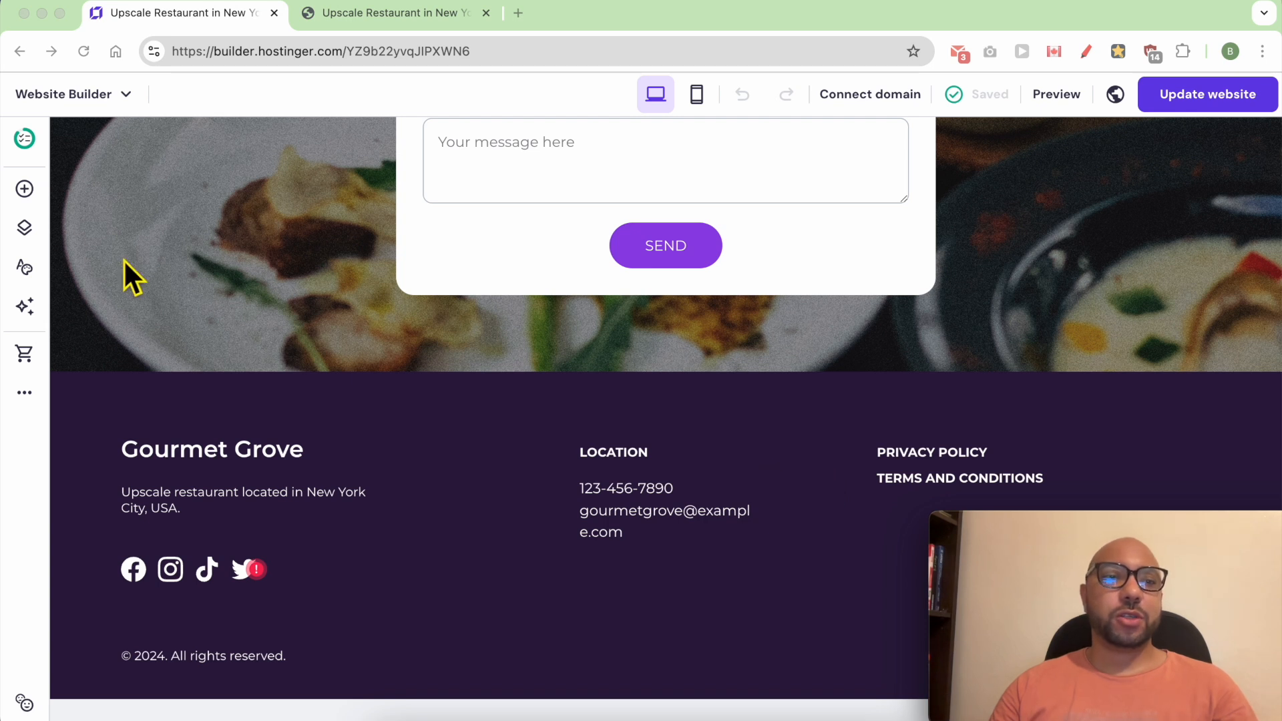
- Add a privacy policy page to the website from its ready-made template, with the company name Gourmet Grove LLC
left_click(24, 228)
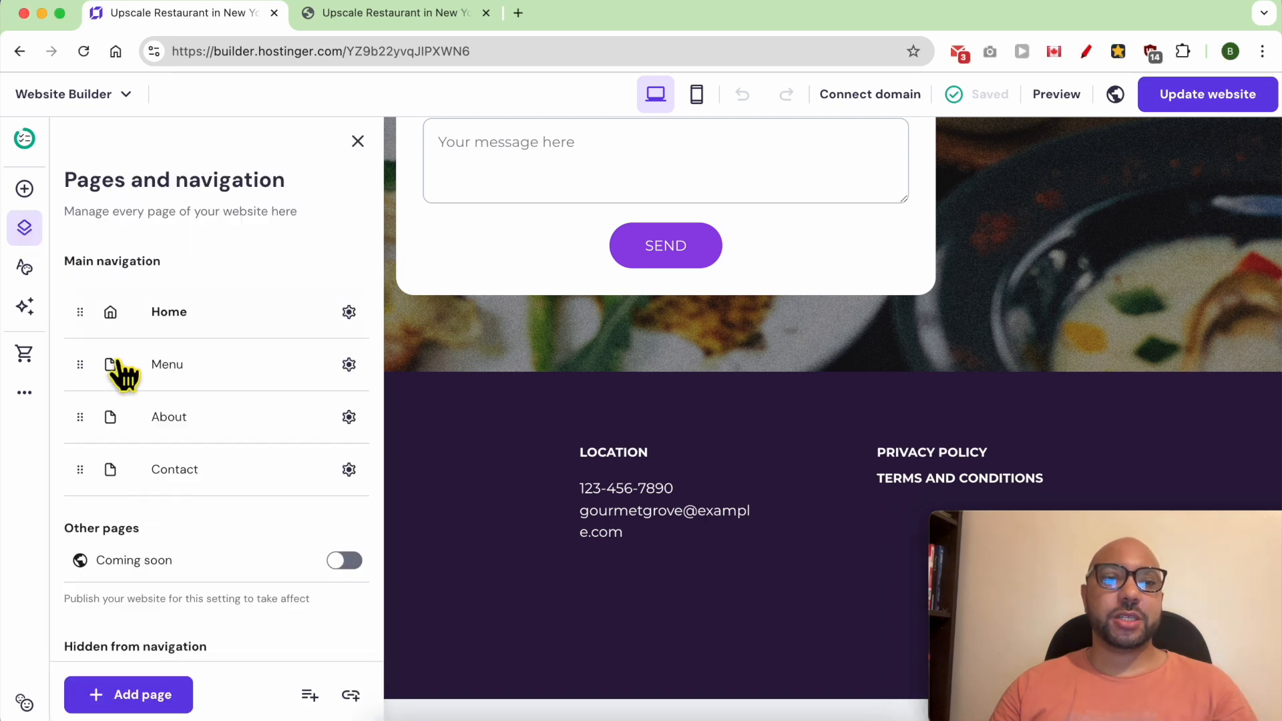
left_click(130, 698)
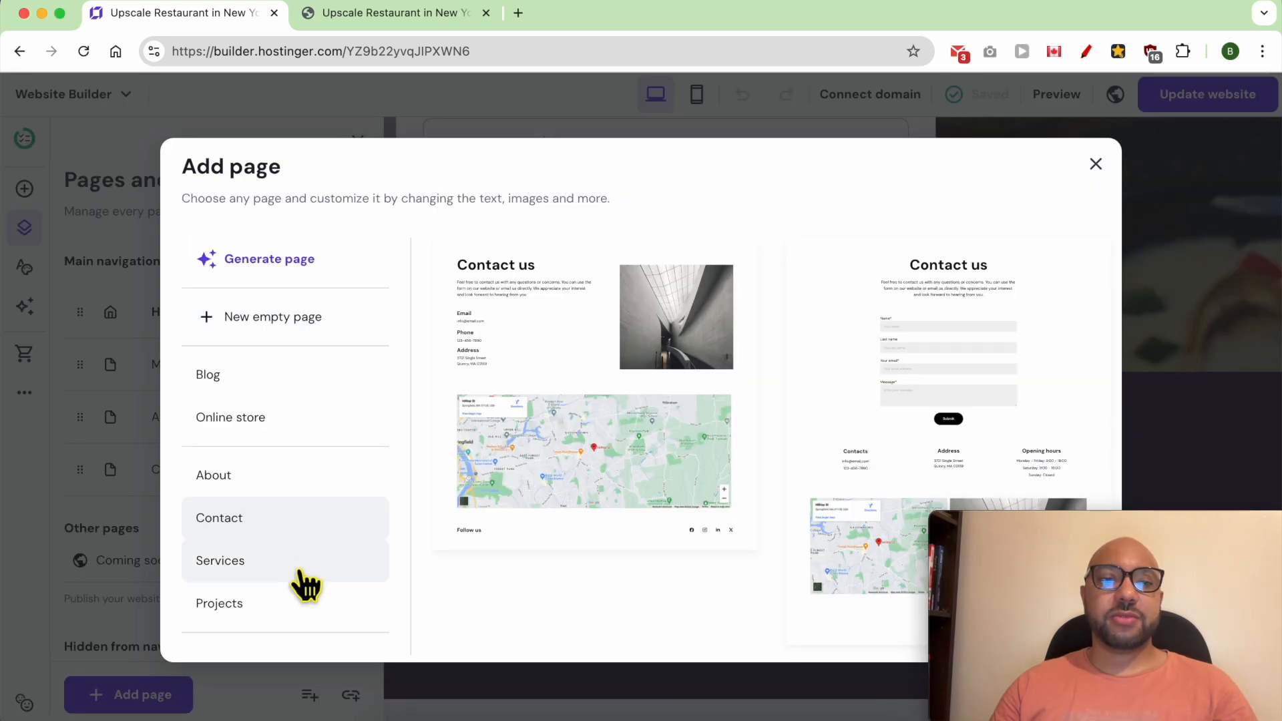
scroll(277, 530, "down", 3)
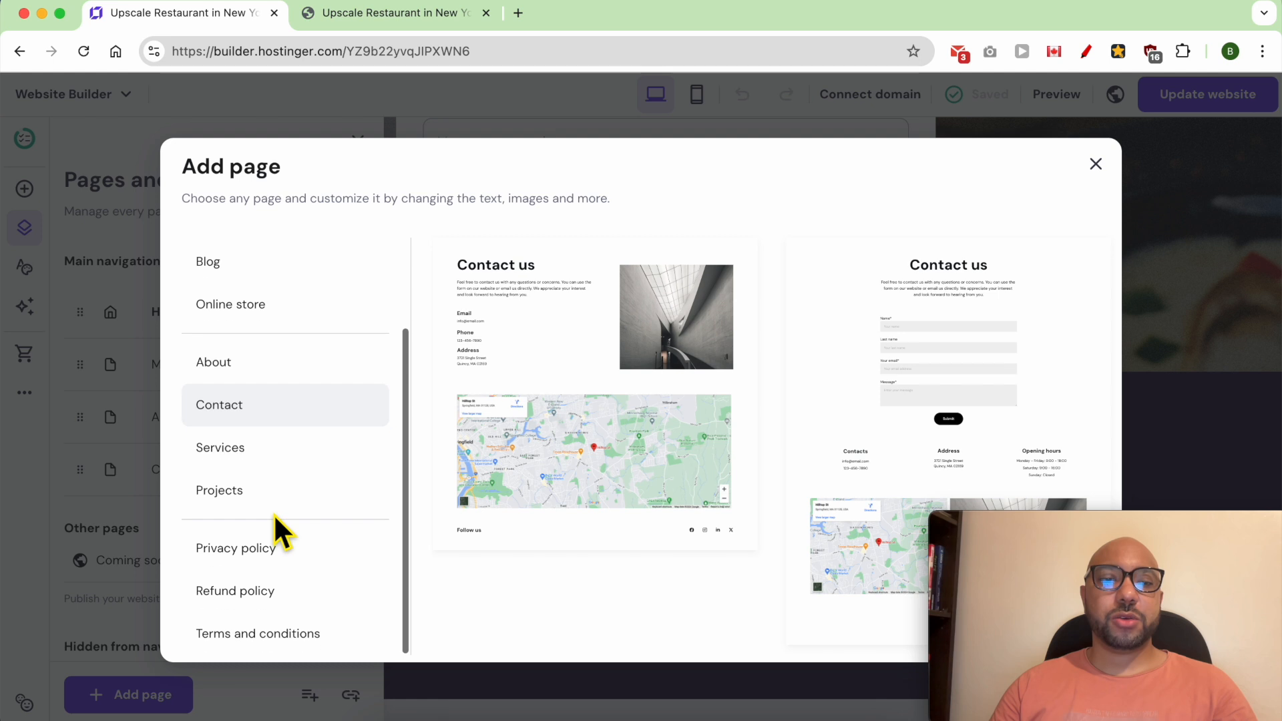
left_click(263, 549)
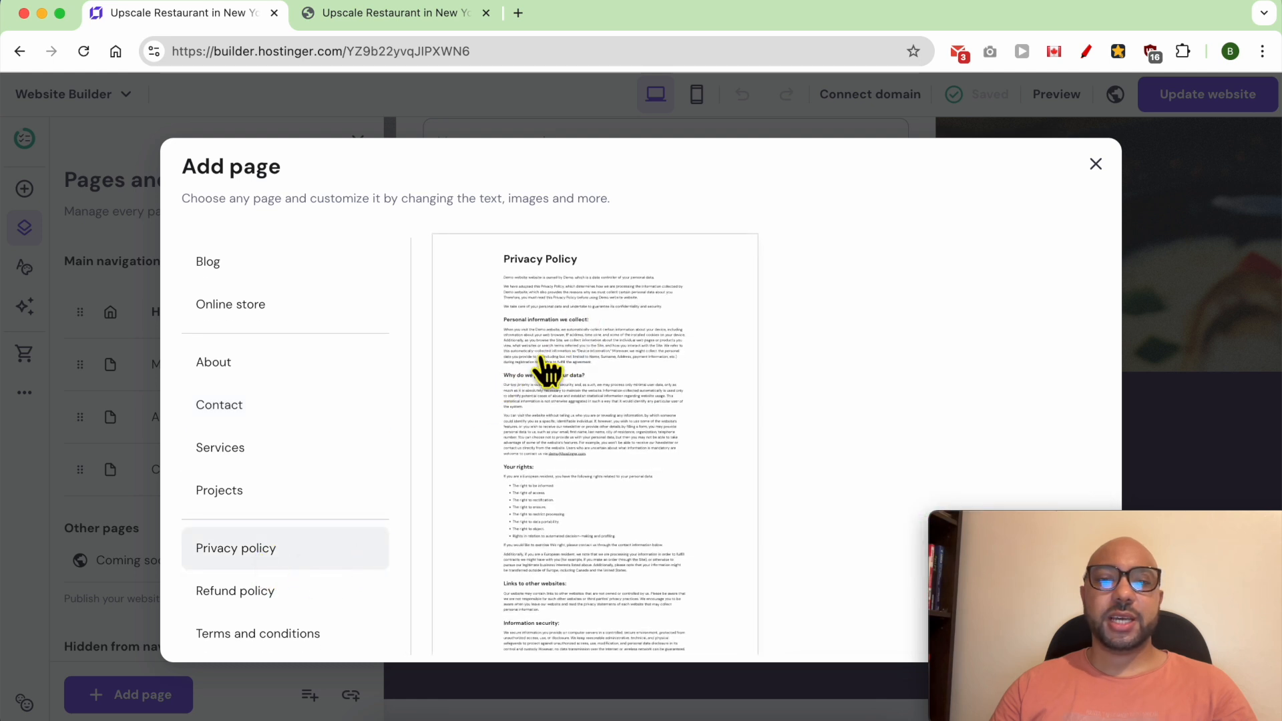
left_click(538, 373)
left_click(523, 297)
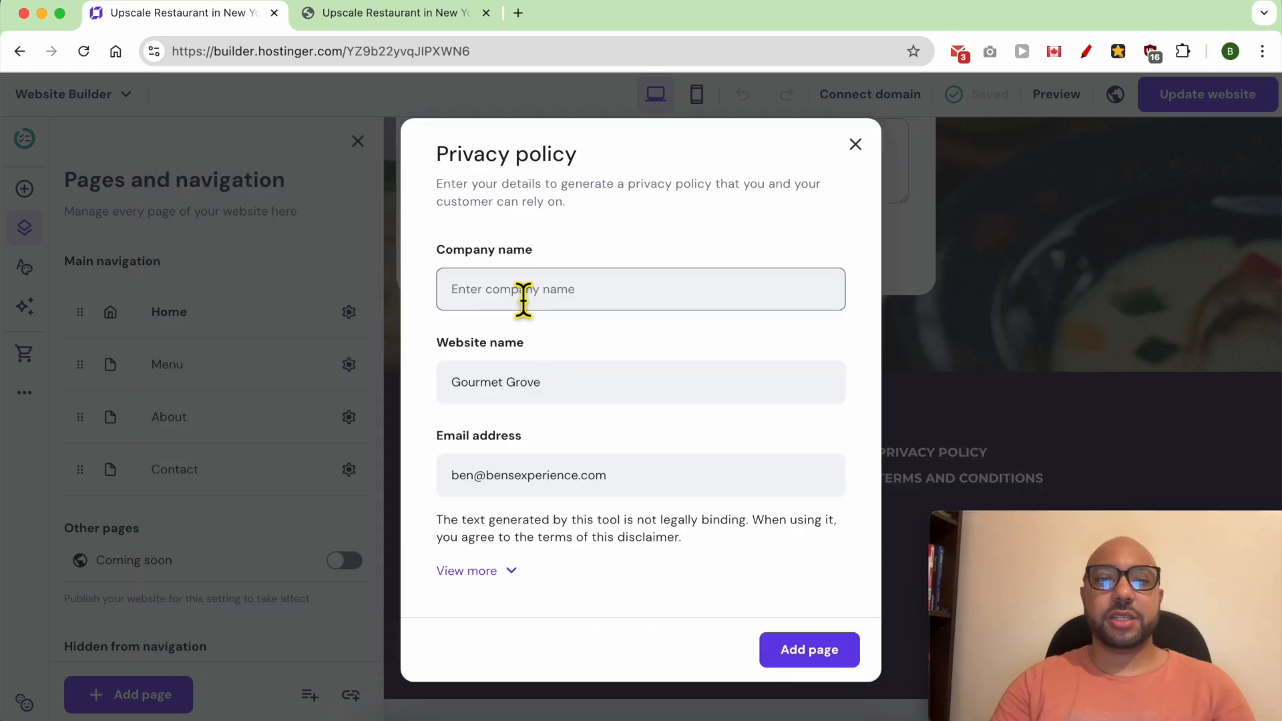
type("Gourmet Grove LLC")
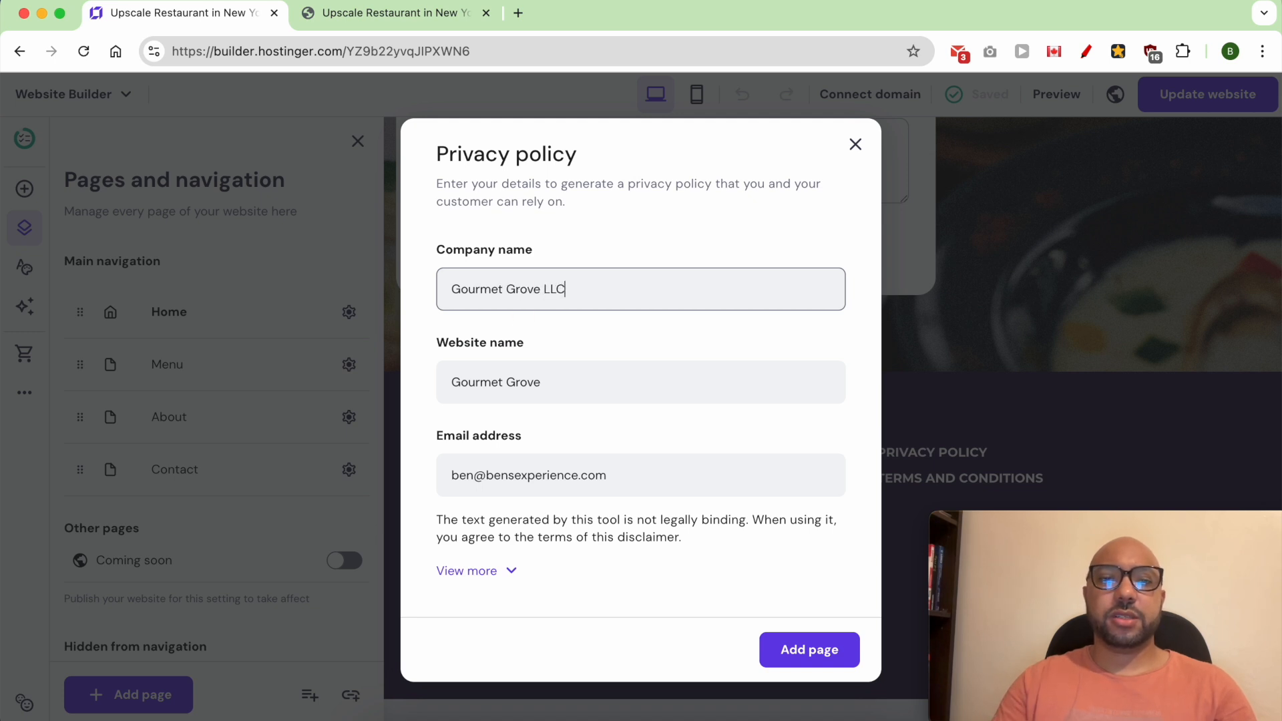
left_click(824, 657)
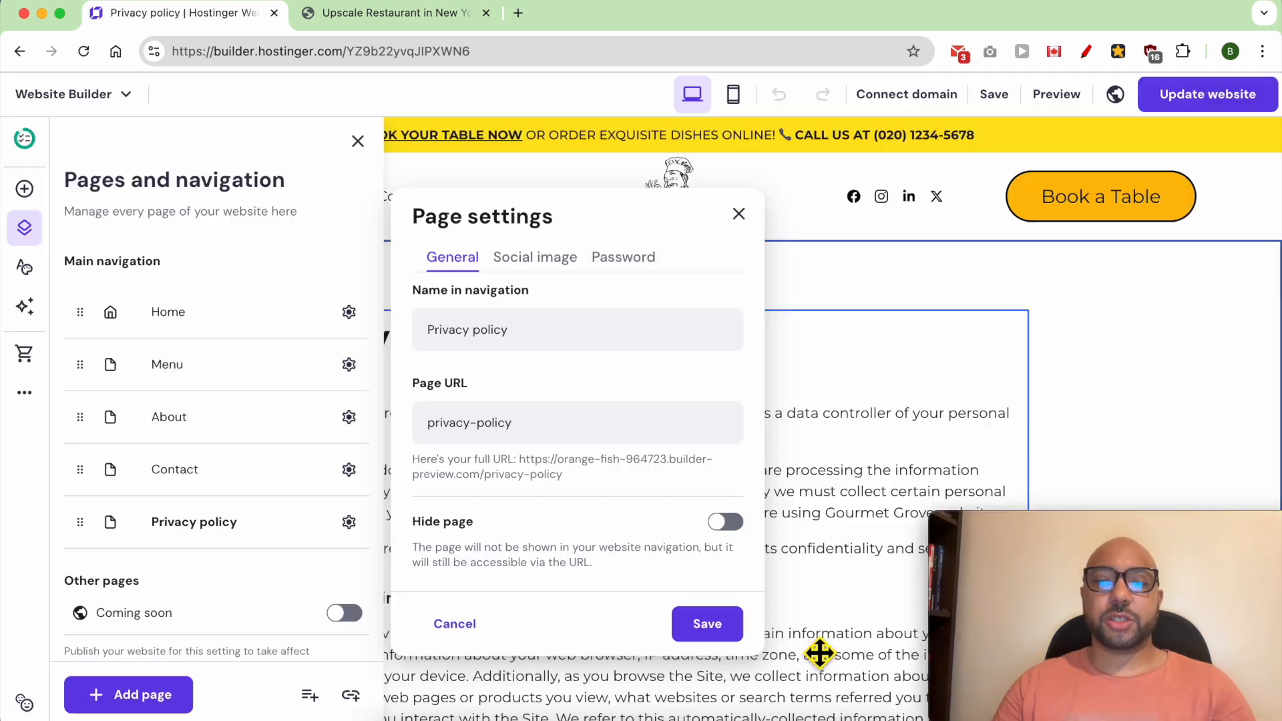
- Add a terms and conditions page from its ready-made template, with the company name Gourmet Grove LLC
left_click(855, 479)
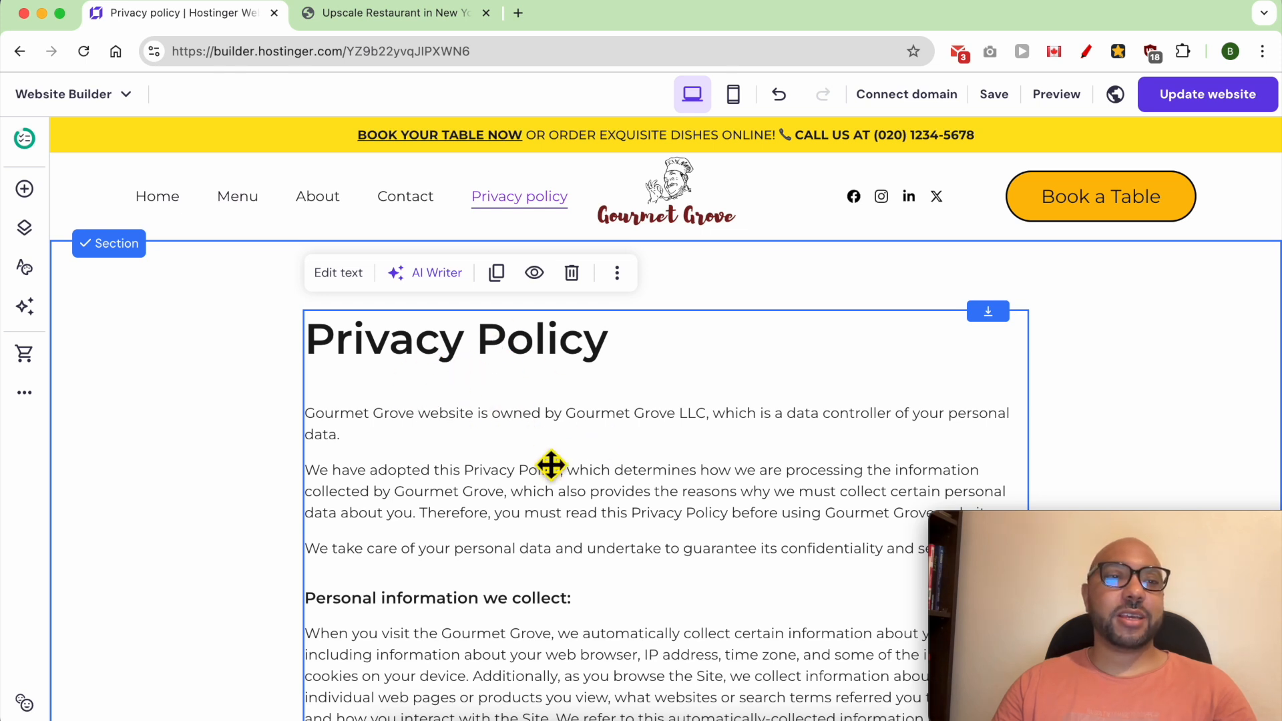
left_click(24, 228)
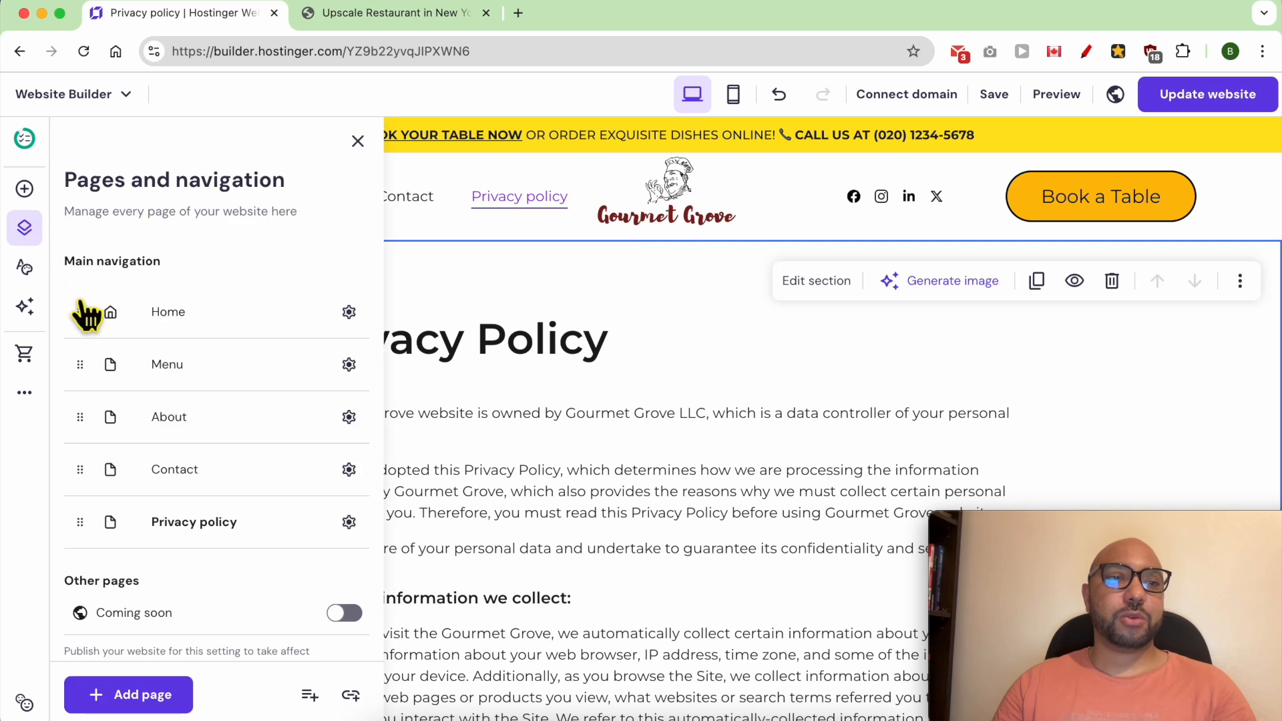
left_click(133, 695)
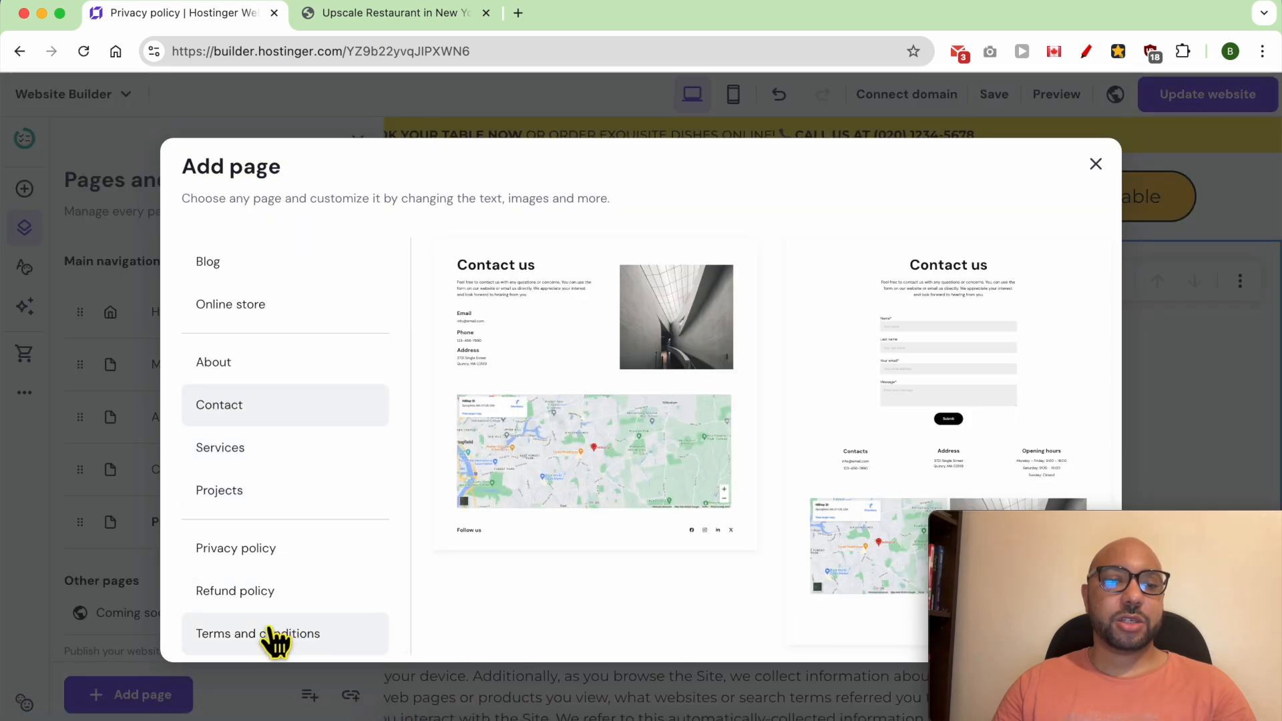
left_click(347, 637)
left_click(643, 467)
left_click(534, 260)
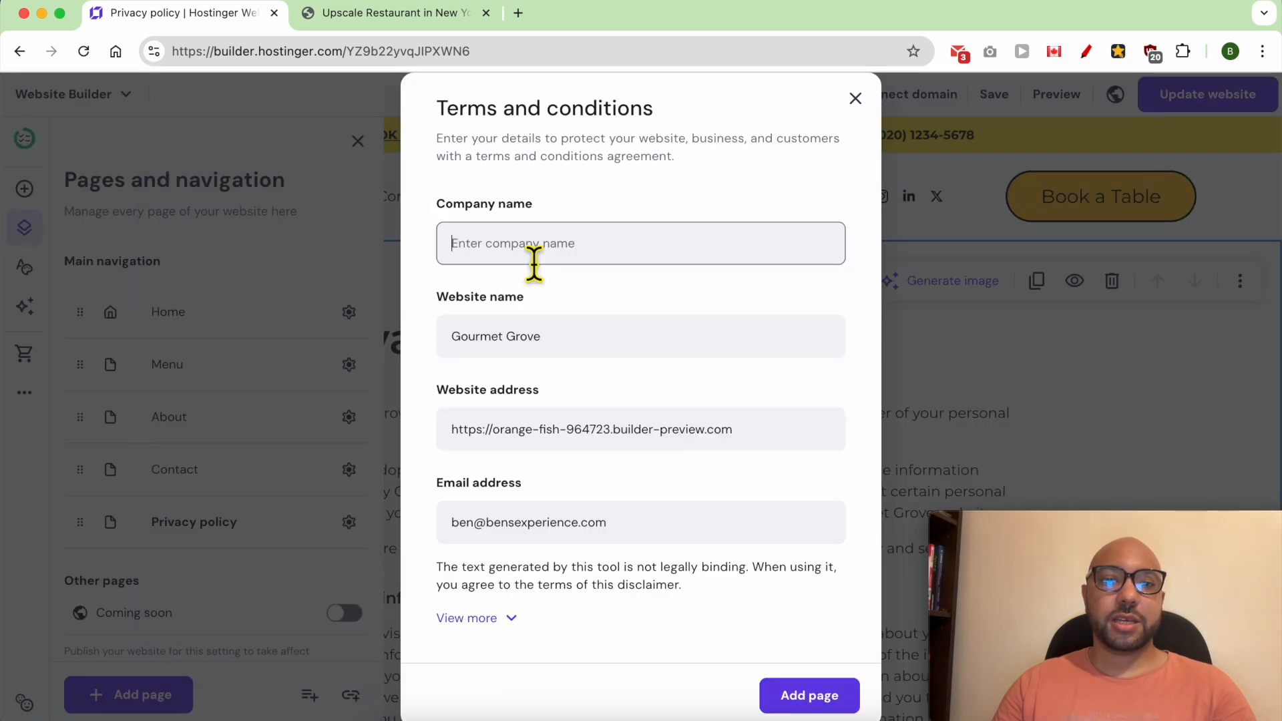
type("Gourmet Grove LLC")
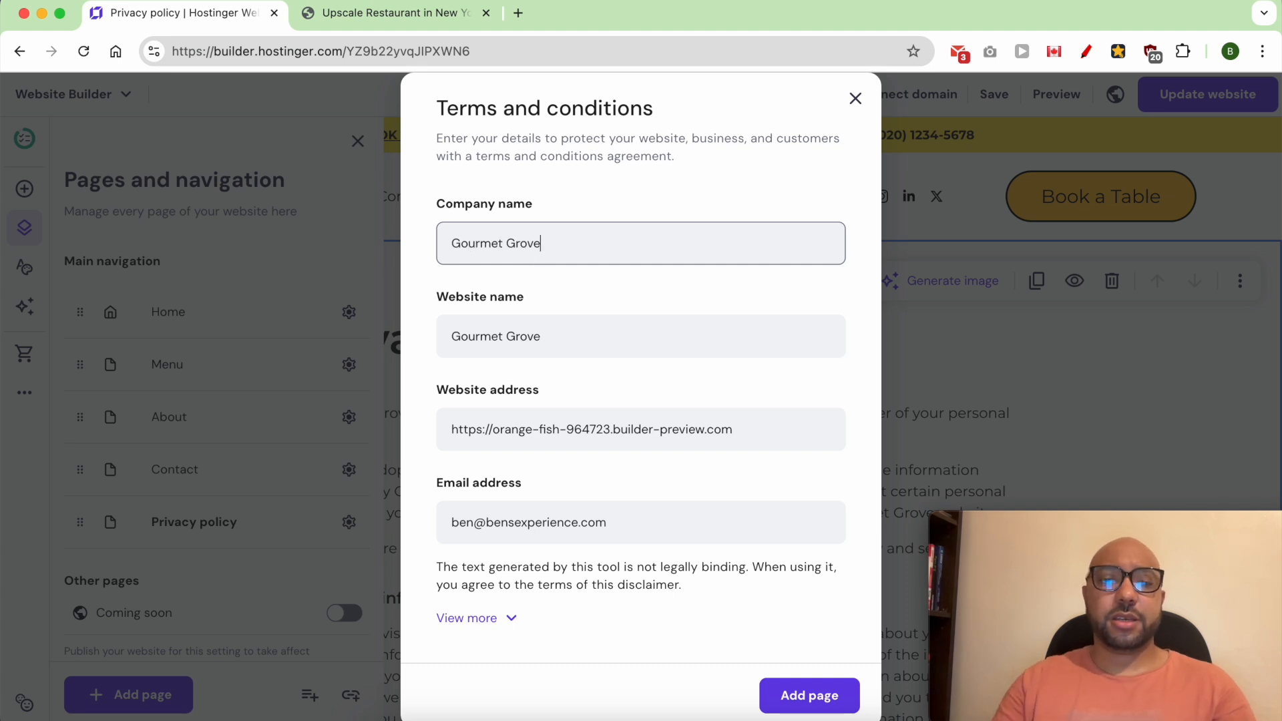
left_click(825, 697)
left_click(883, 521)
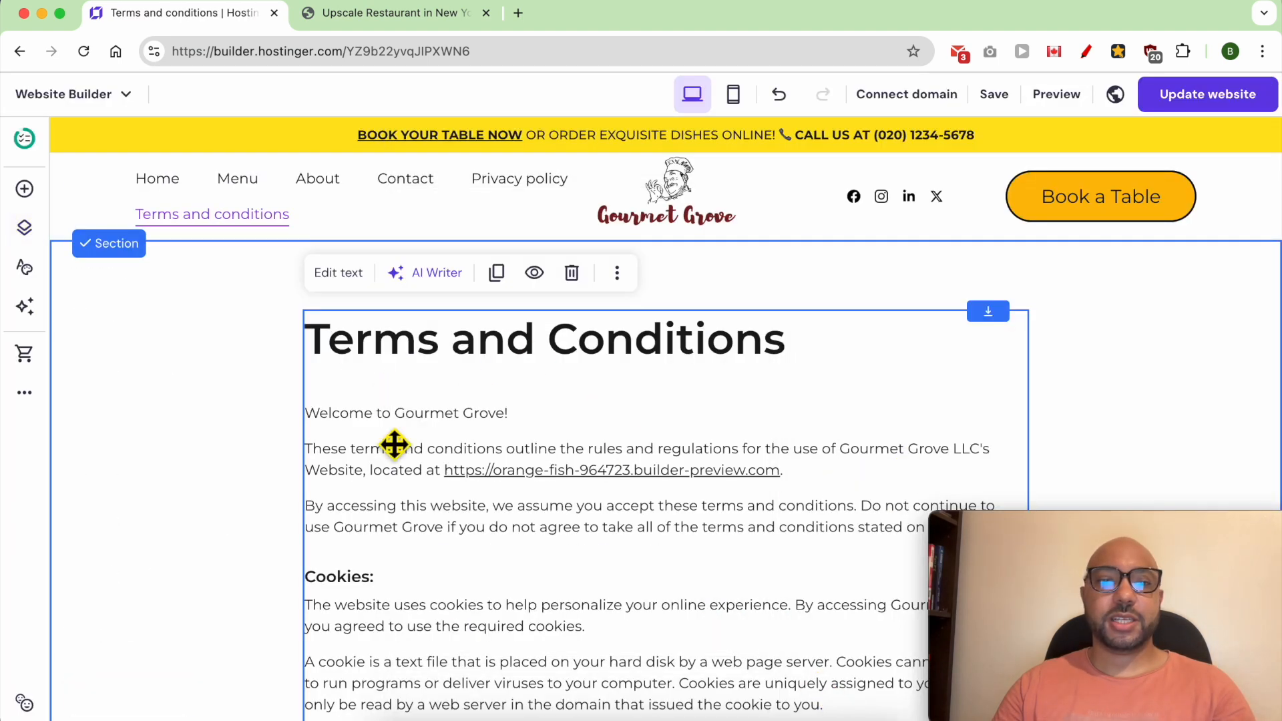
- Link the footer's Privacy Policy text to the Privacy policy page
scroll(613, 440, "down", 20)
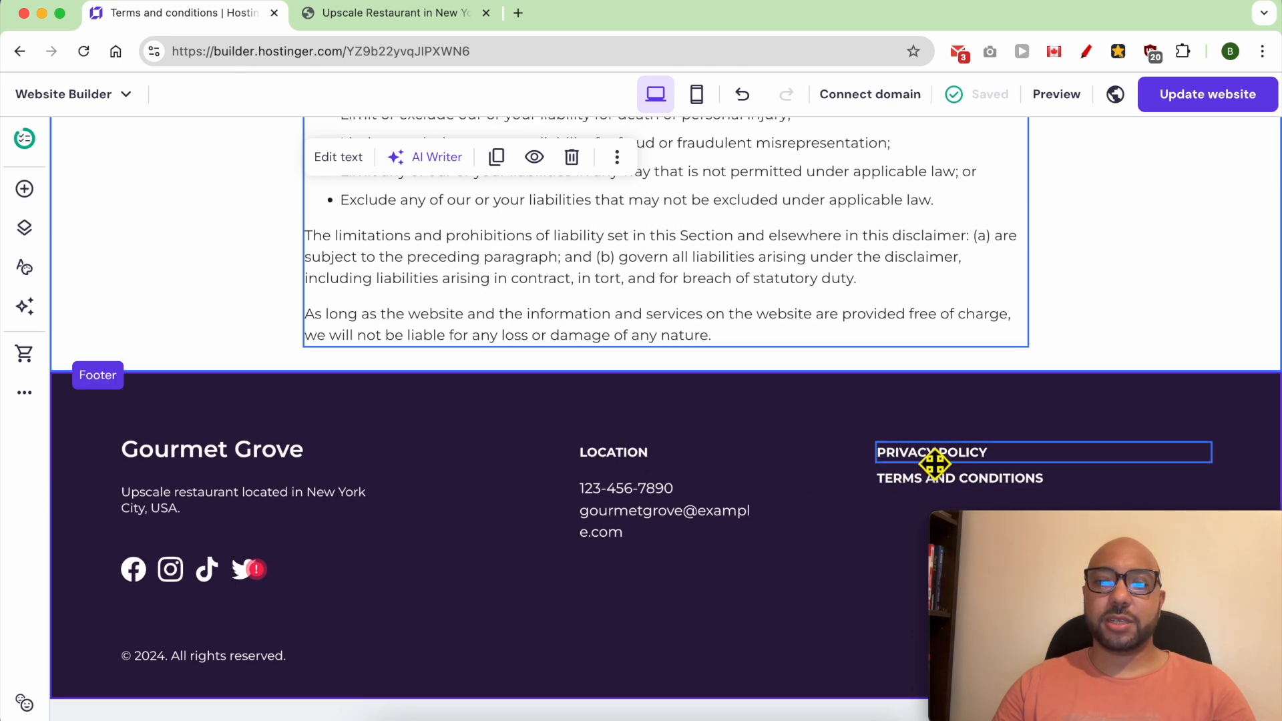
double_click(932, 461)
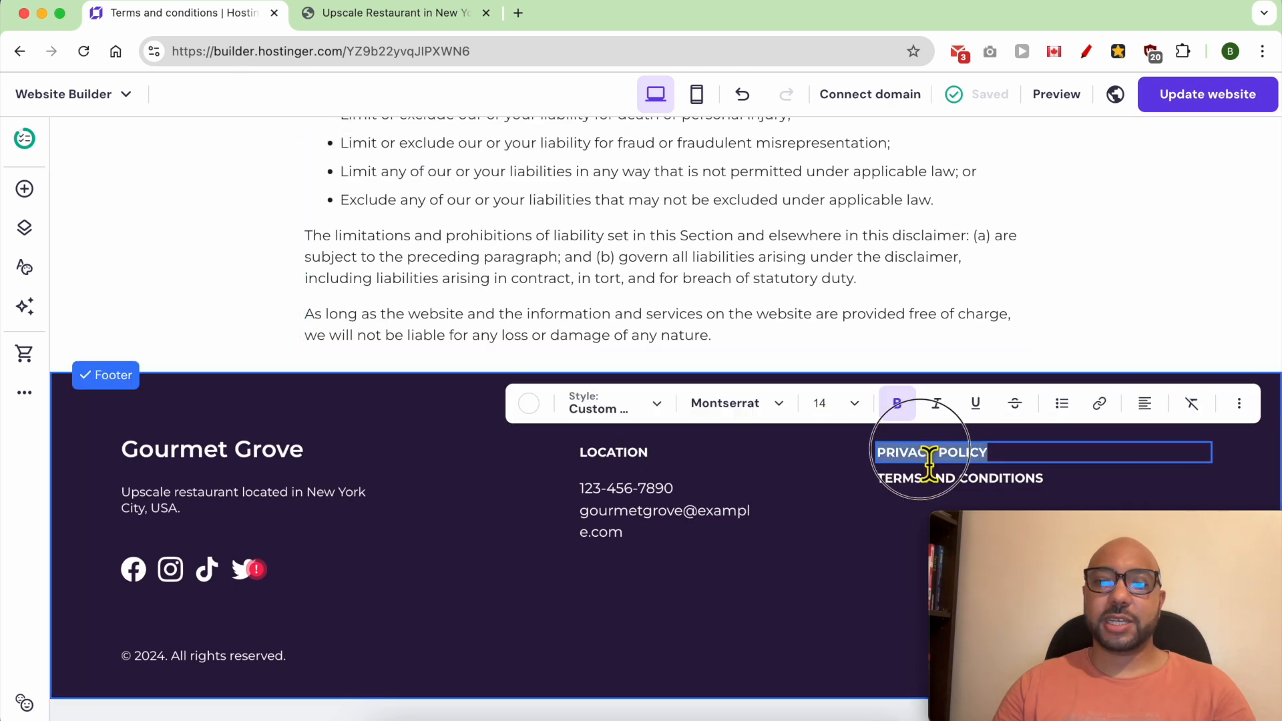
left_click(1097, 404)
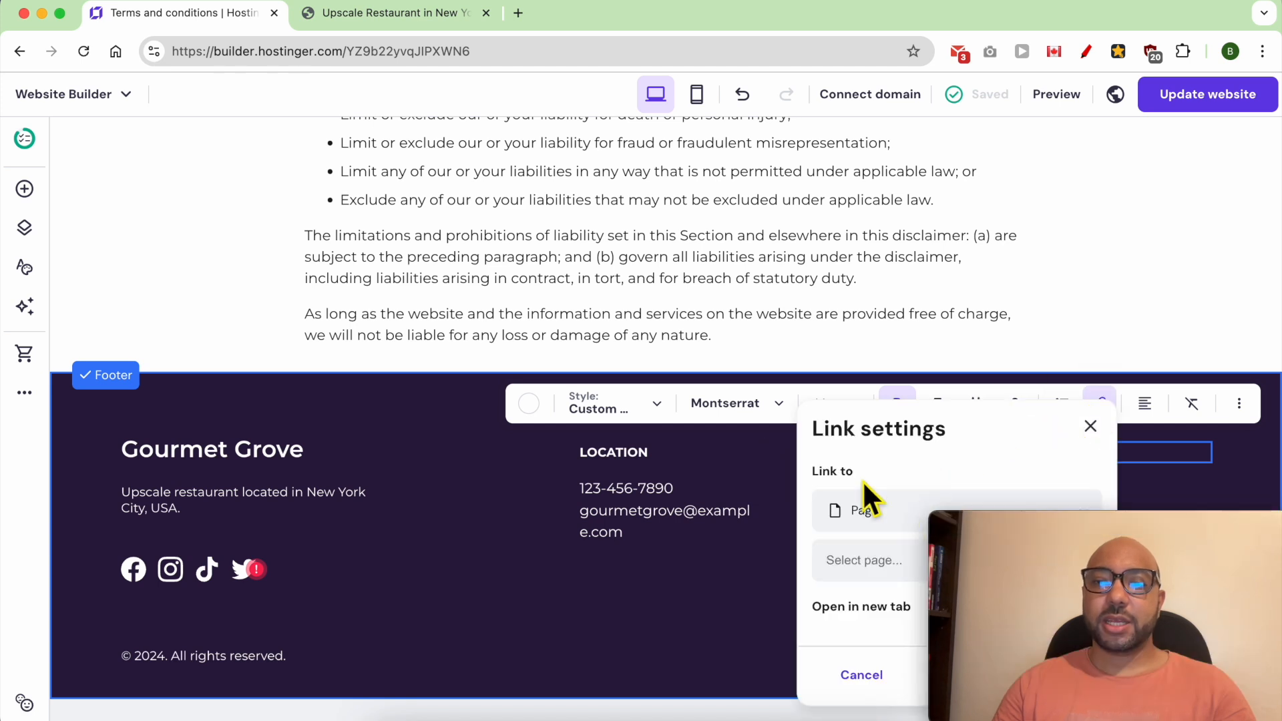
left_click(918, 570)
scroll(944, 649, "down", 5)
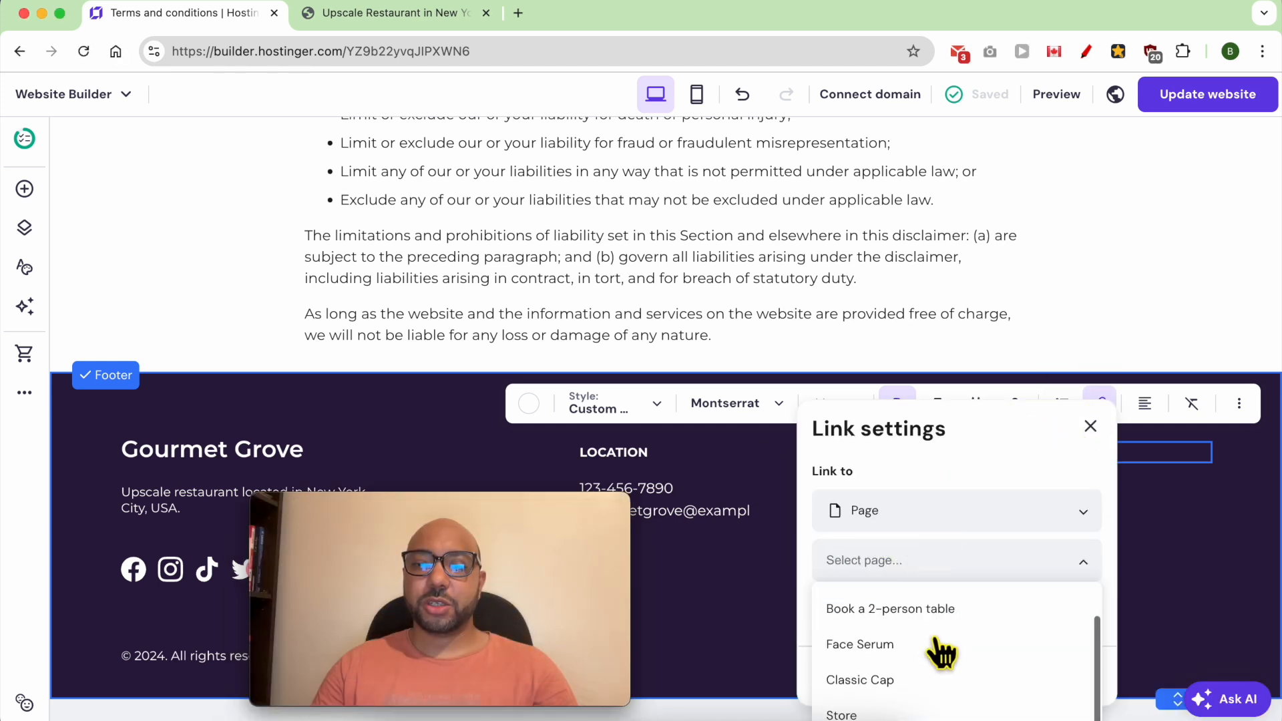
scroll(949, 651, "down", 10)
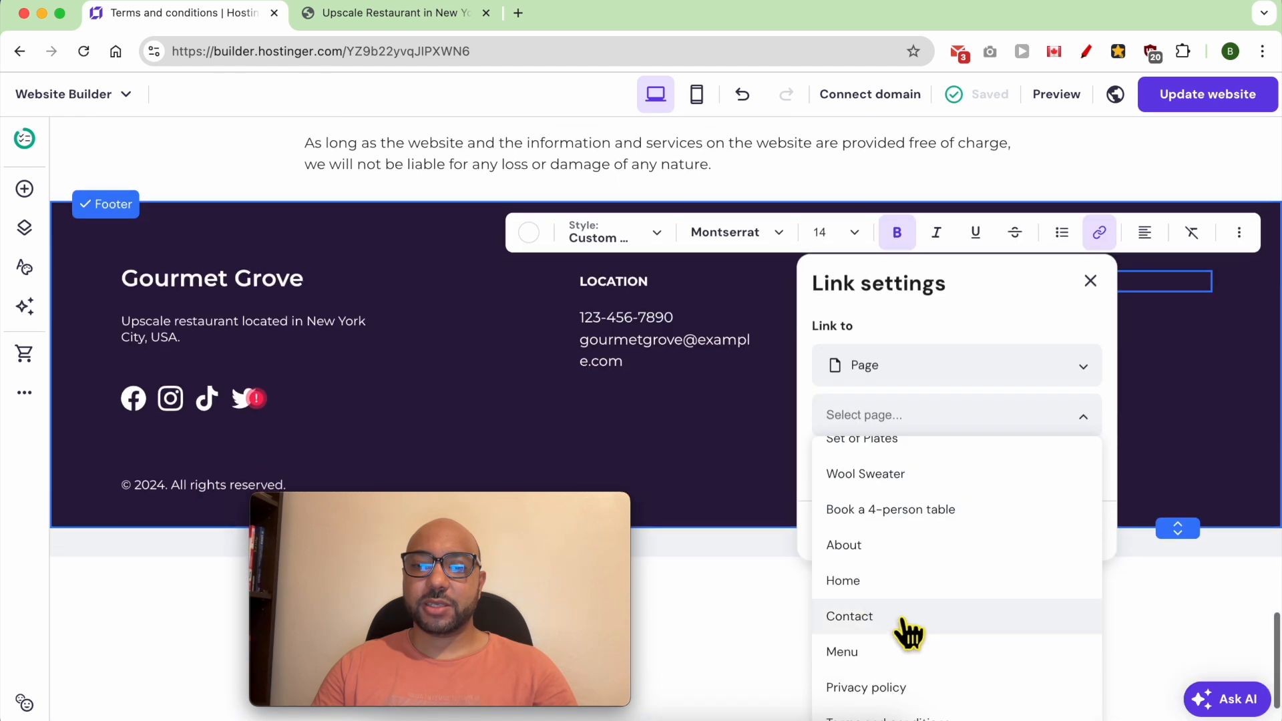
left_click(907, 664)
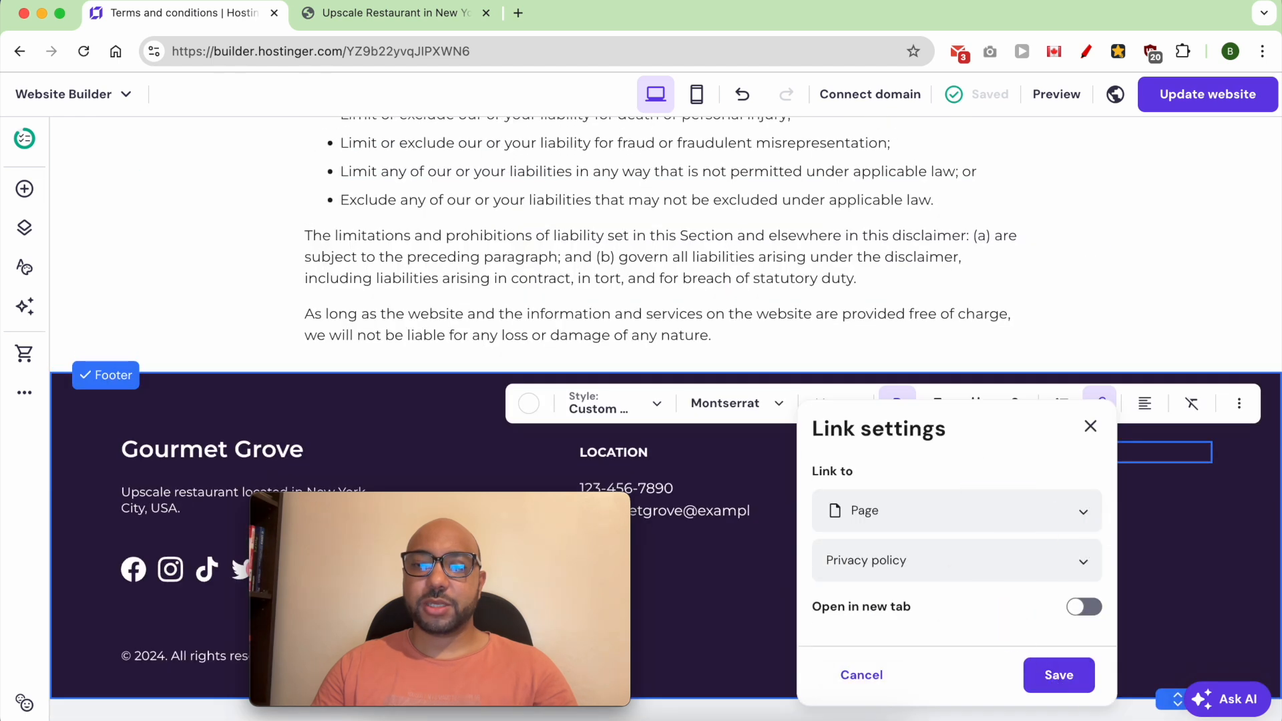
left_click(1059, 675)
- Link the footer's Terms and Conditions text to the Terms and conditions page
left_click(953, 495)
double_click(949, 494)
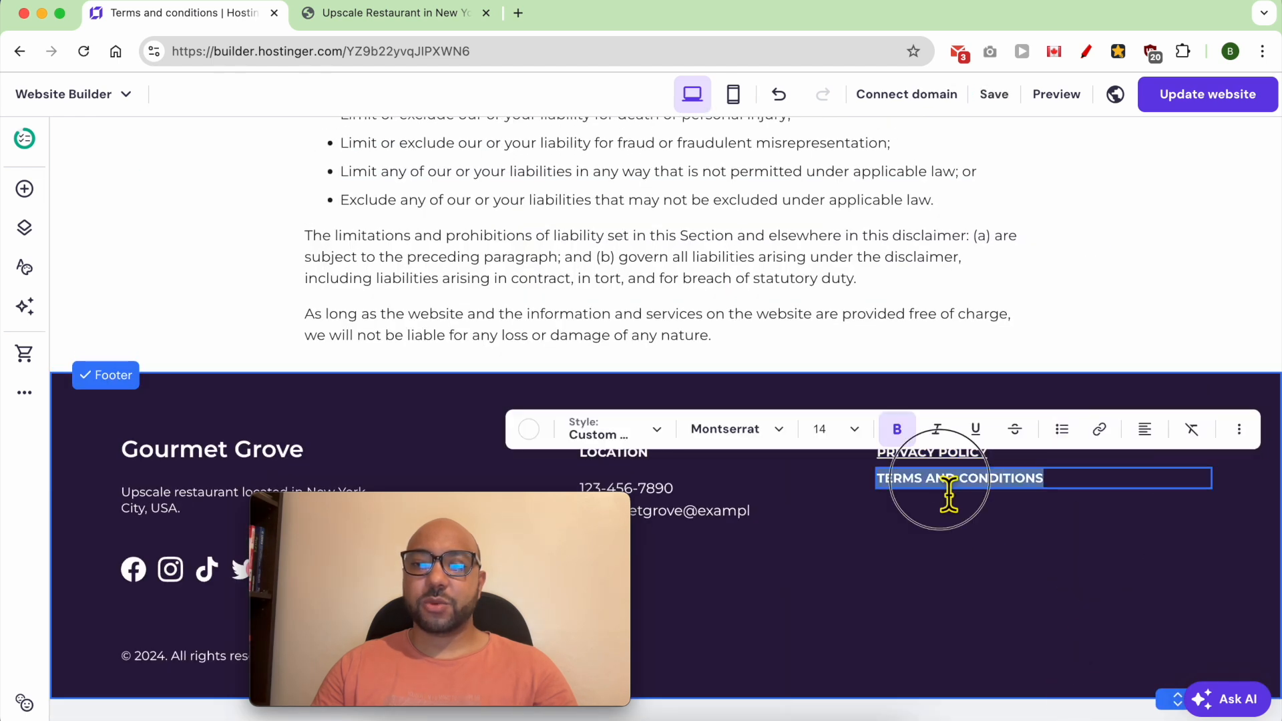
left_click(1098, 428)
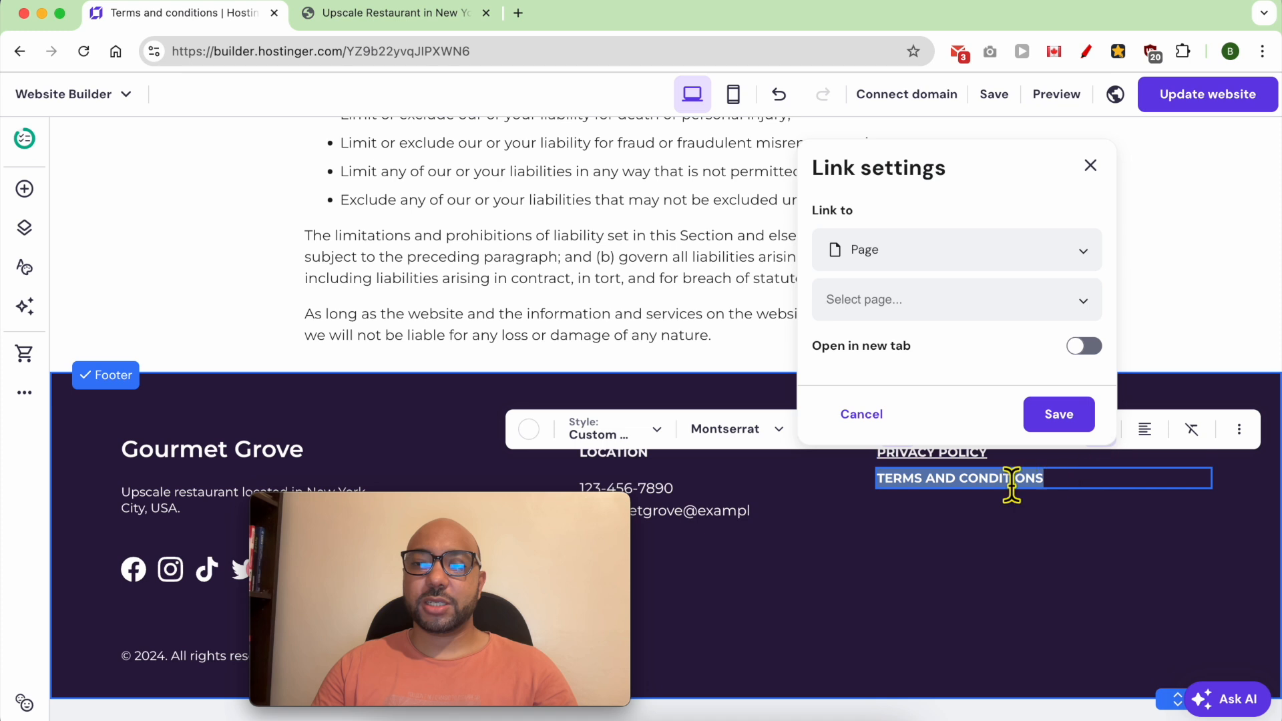
left_click(923, 301)
scroll(921, 535, "down", 5)
left_click(922, 607)
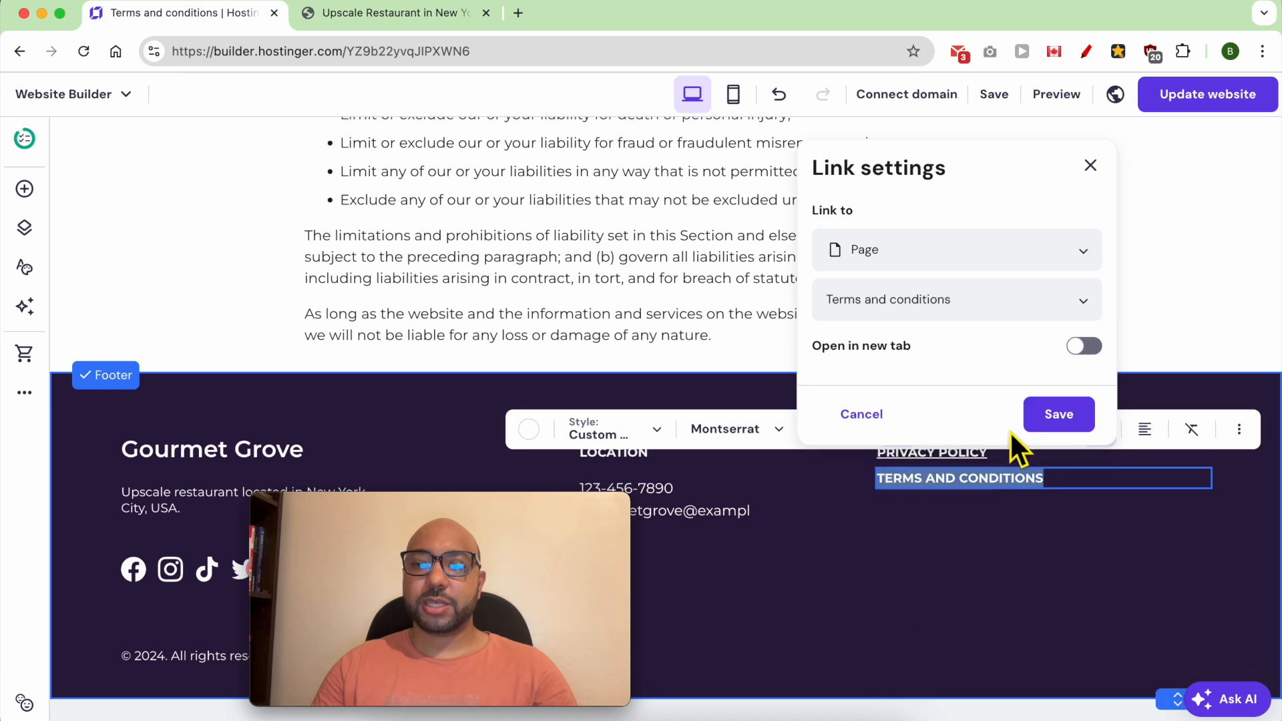
left_click(1059, 414)
left_click(973, 587)
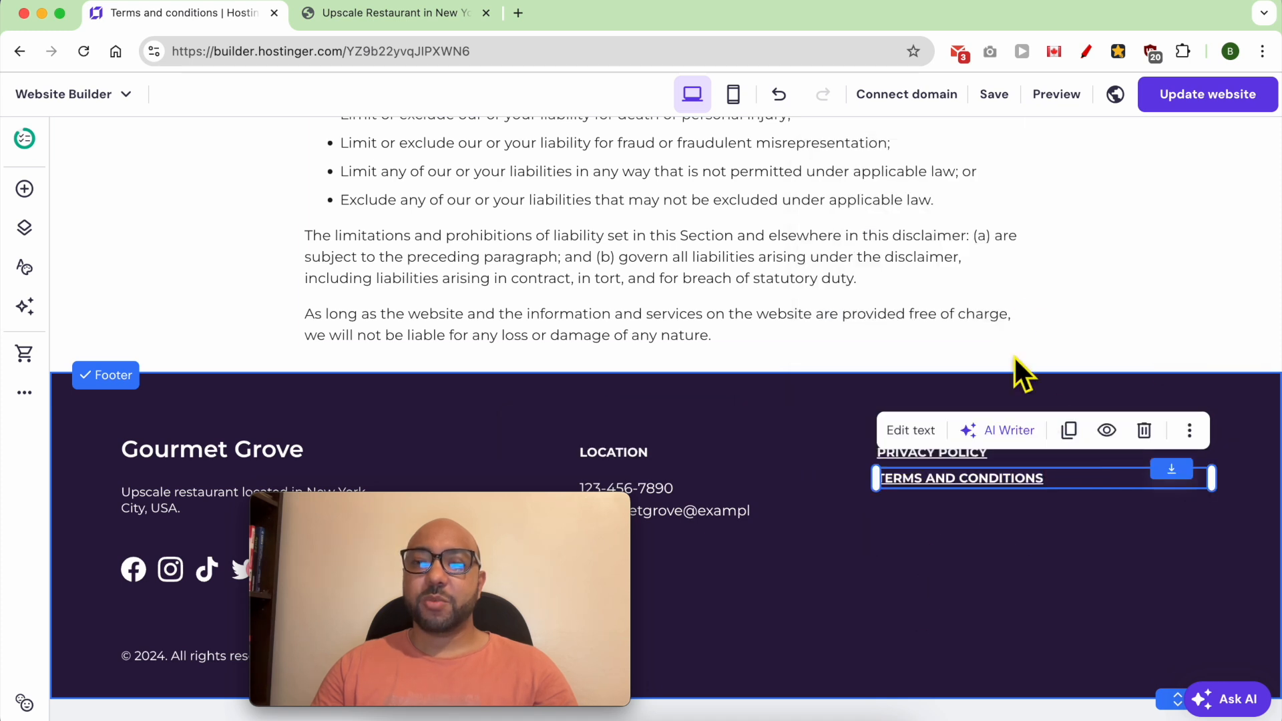
- Move the Terms and conditions and Privacy policy pages into the group hidden from navigation
scroll(974, 528, "up", 15)
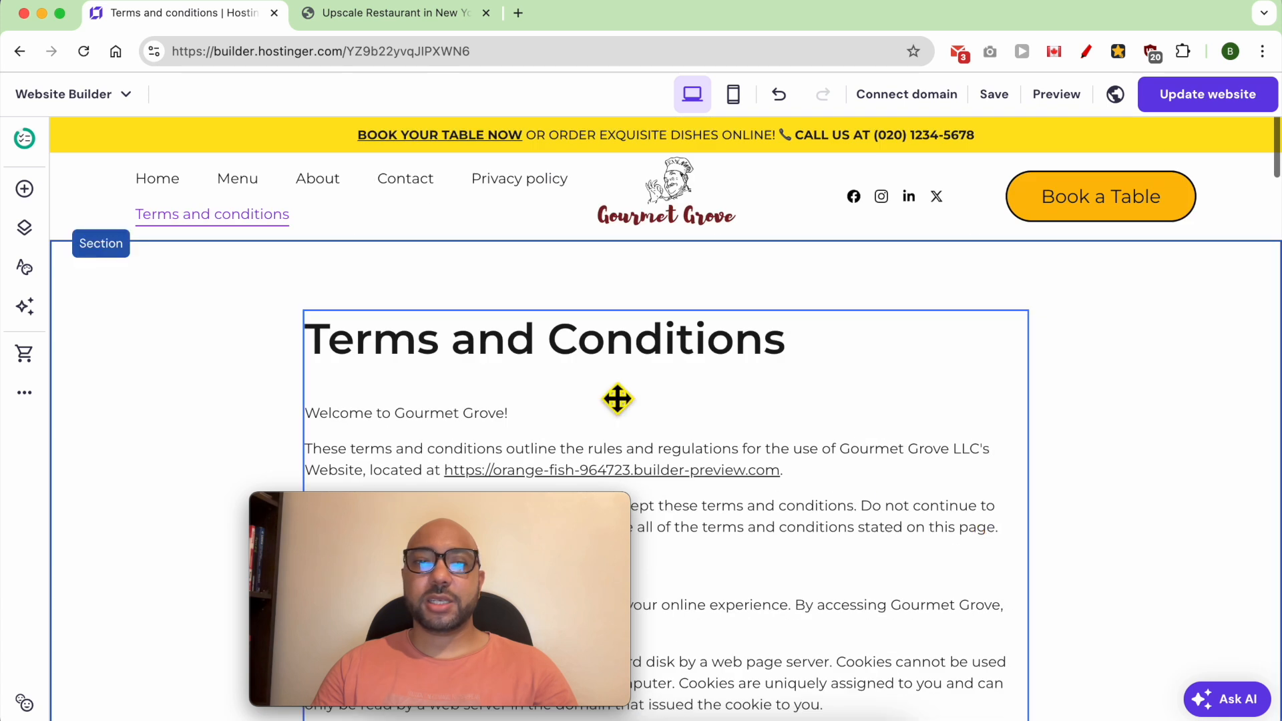
left_click(578, 284)
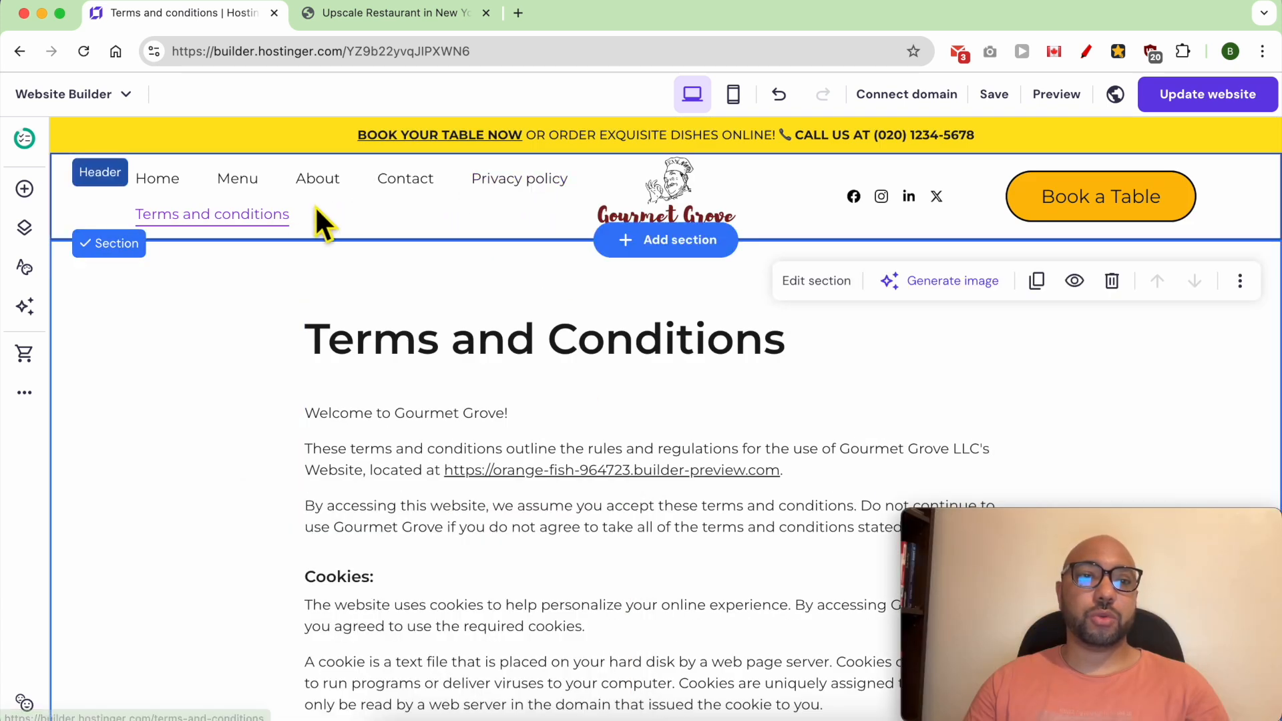
left_click(24, 228)
scroll(274, 443, "down", 5)
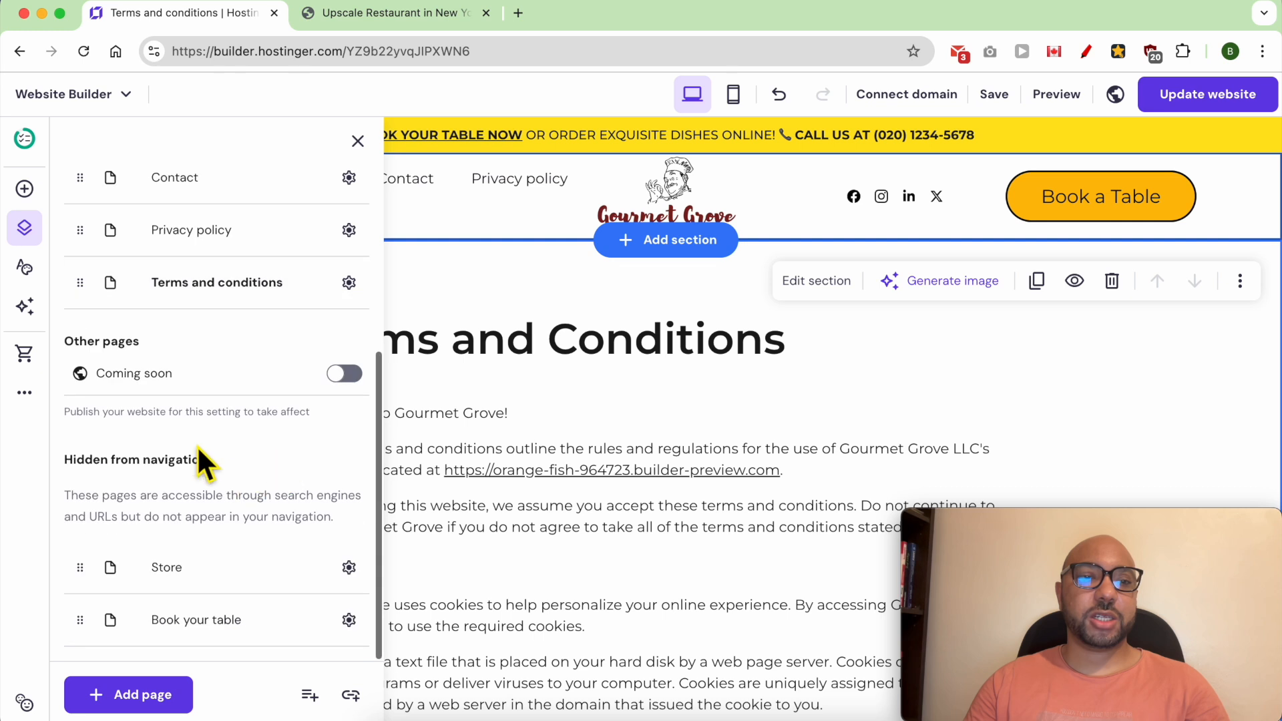
left_click_drag(78, 284, 79, 582)
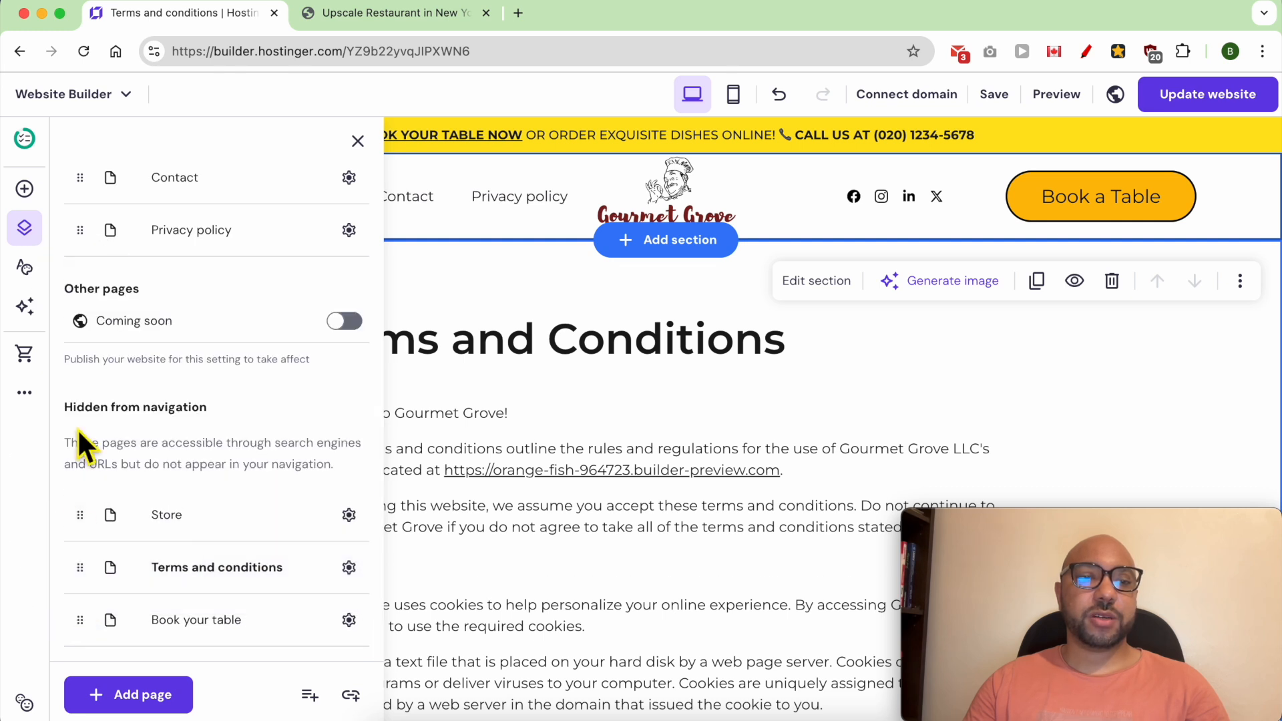
left_click_drag(83, 234, 166, 478)
left_click(1140, 381)
- Publish the website update and test the footer's privacy policy and terms and conditions links on the live site
left_click(1205, 94)
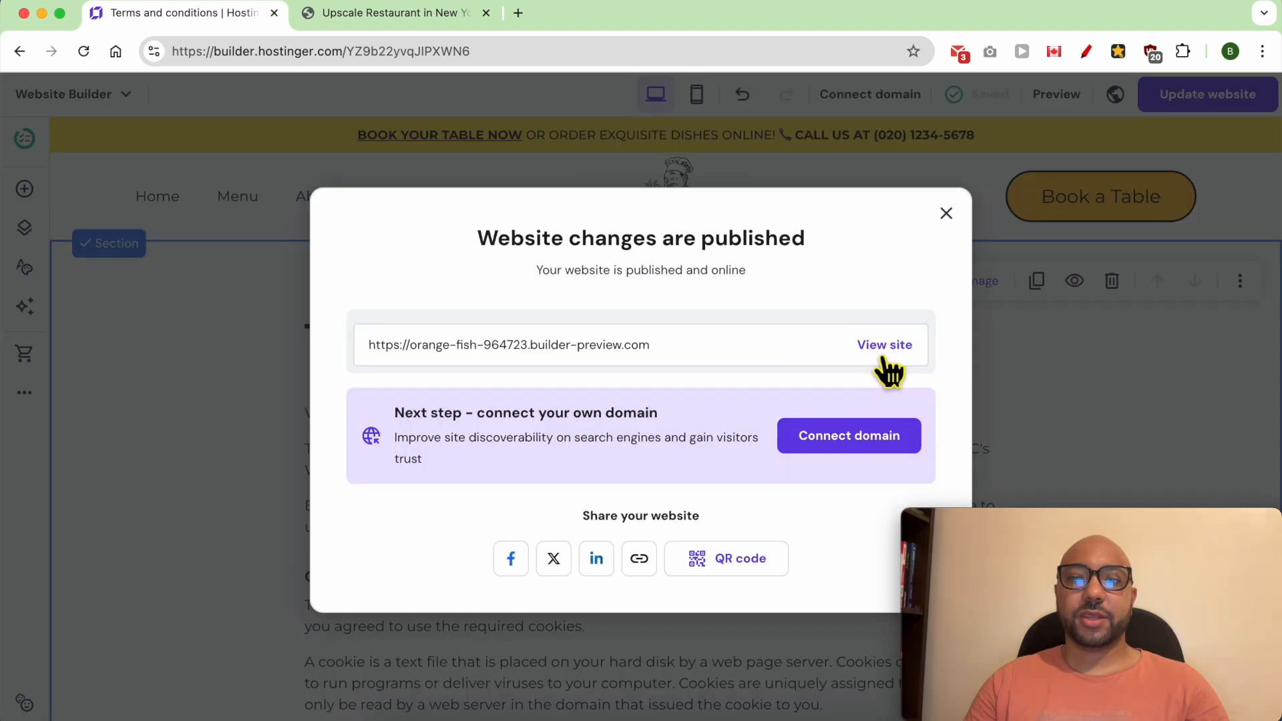
left_click(880, 344)
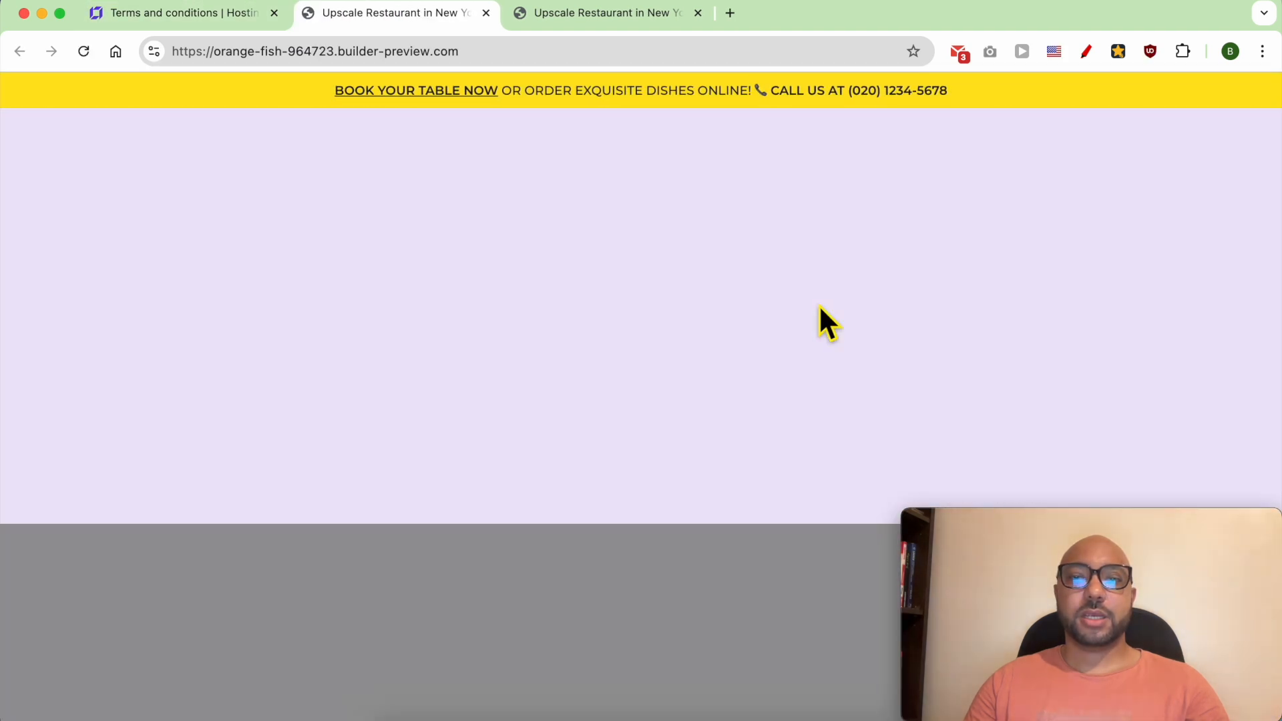
scroll(820, 307, "down", 15)
left_click(893, 482)
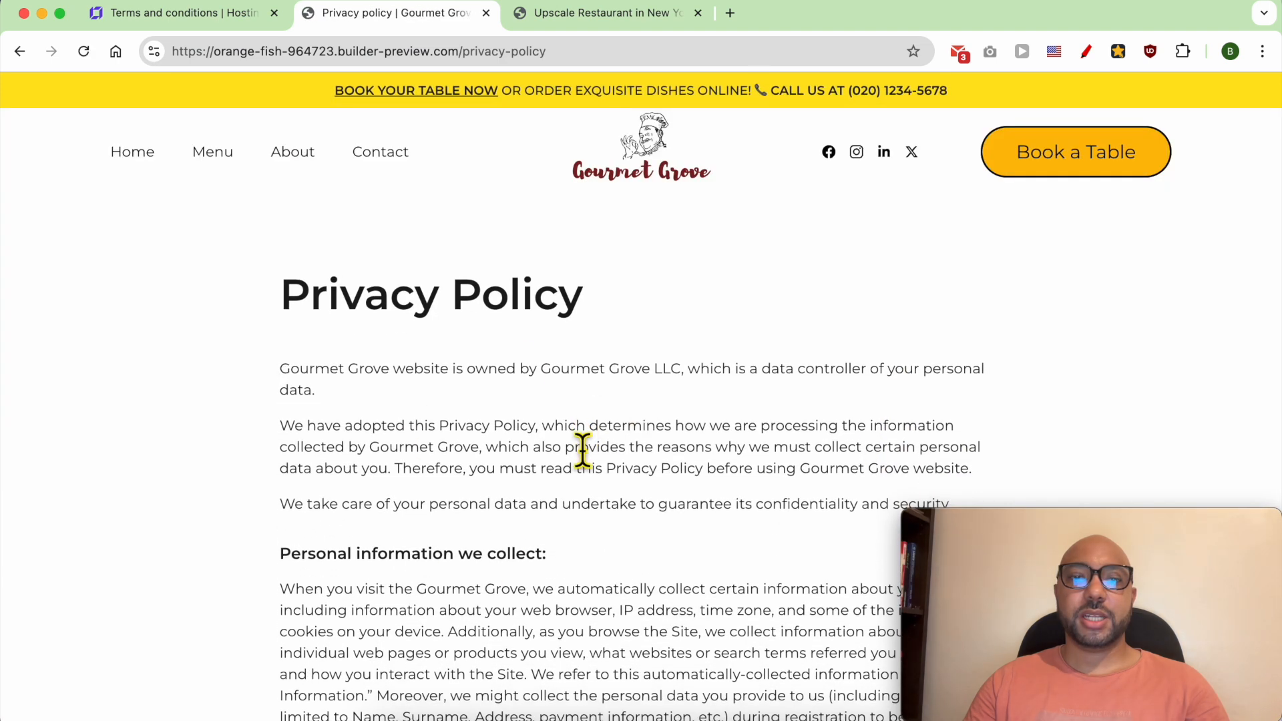
scroll(582, 451, "down", 20)
left_click(880, 510)
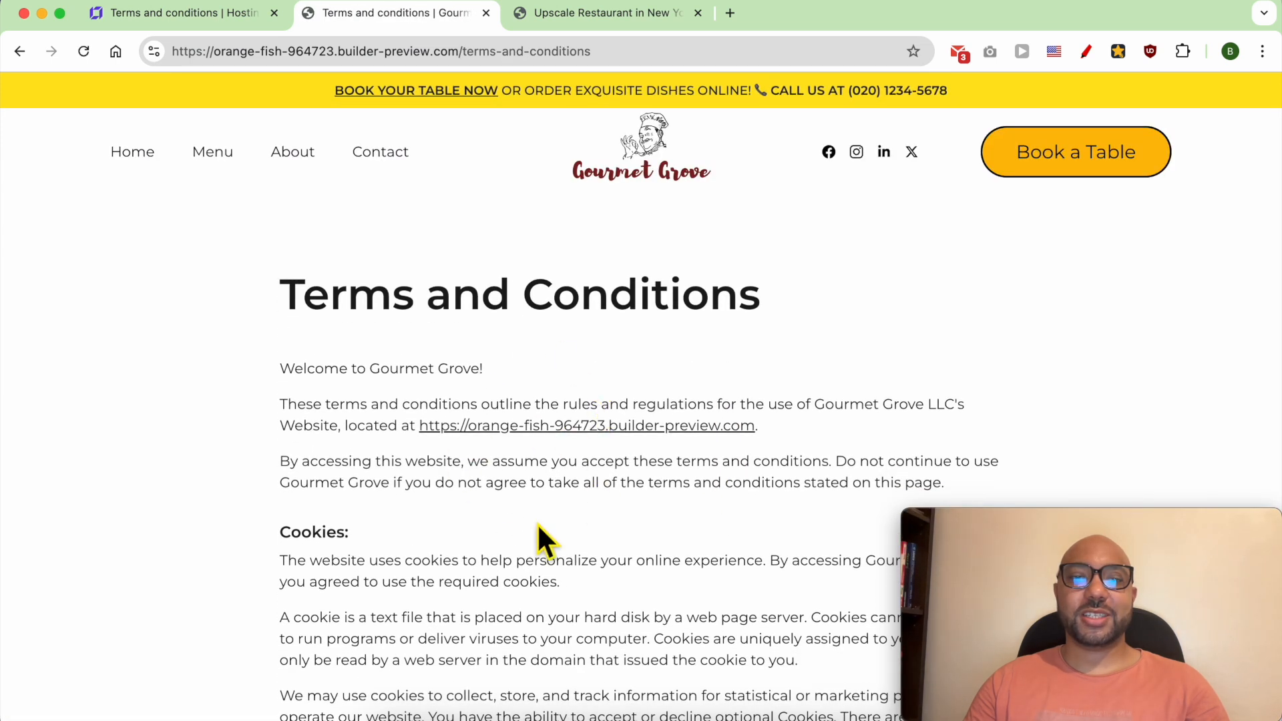
scroll(543, 524, "down", 20)
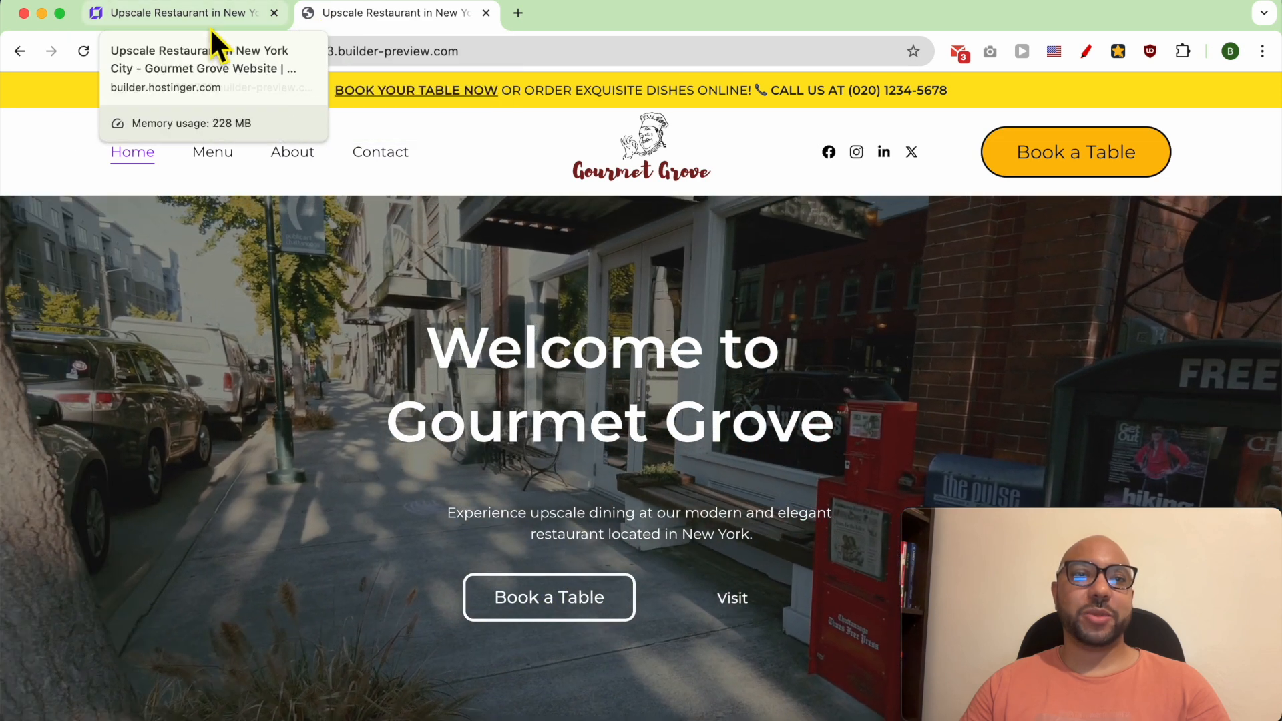
- Return to the website builder and open the favicon options in the general settings
left_click(203, 19)
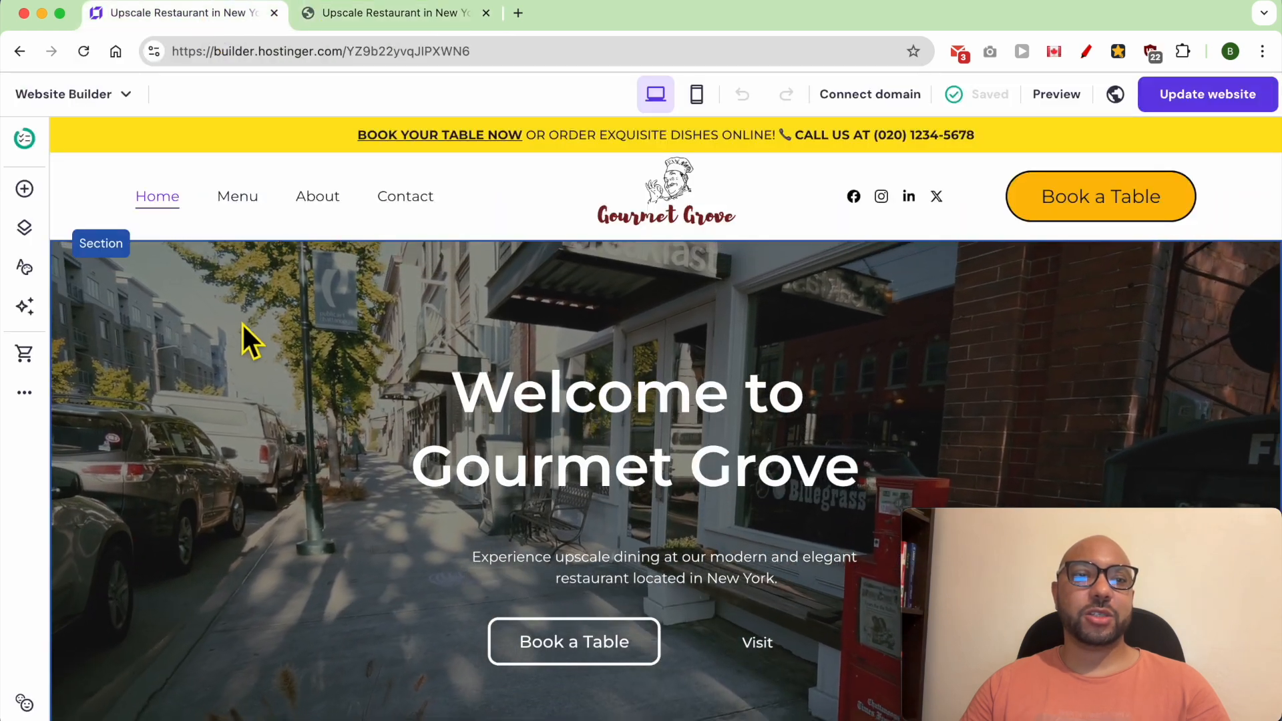
left_click(25, 393)
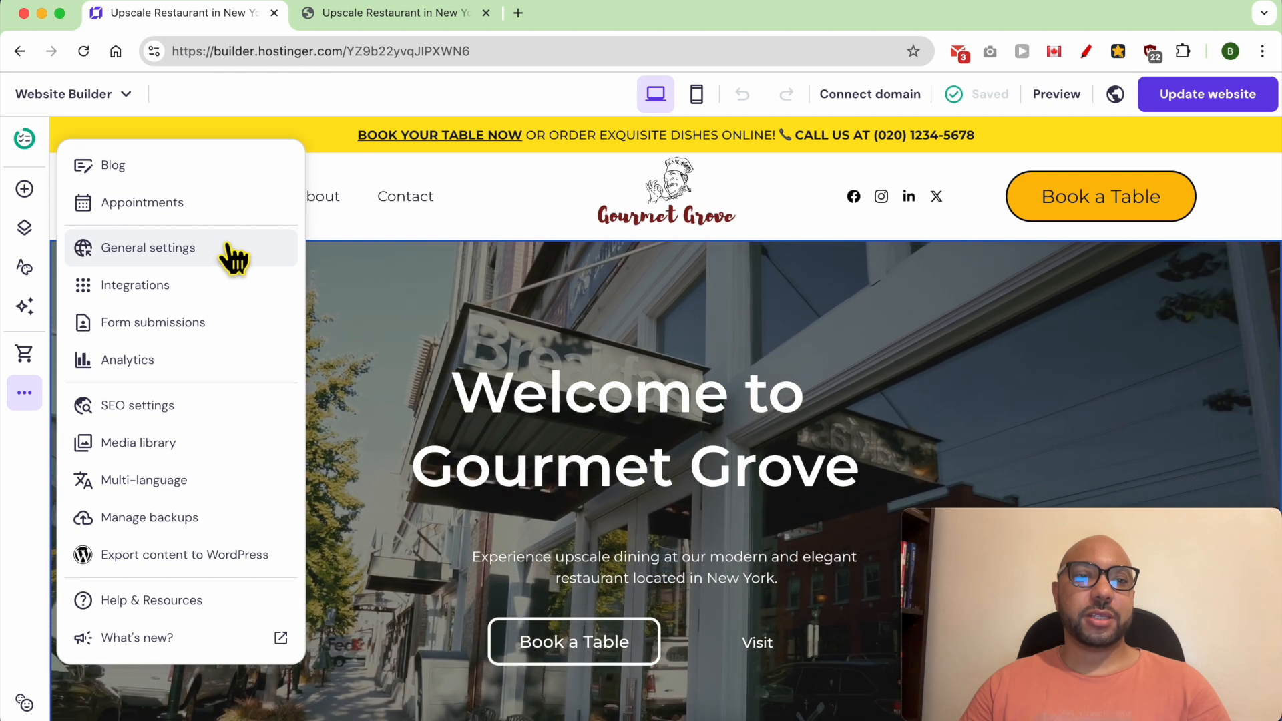
left_click(229, 252)
left_click(148, 316)
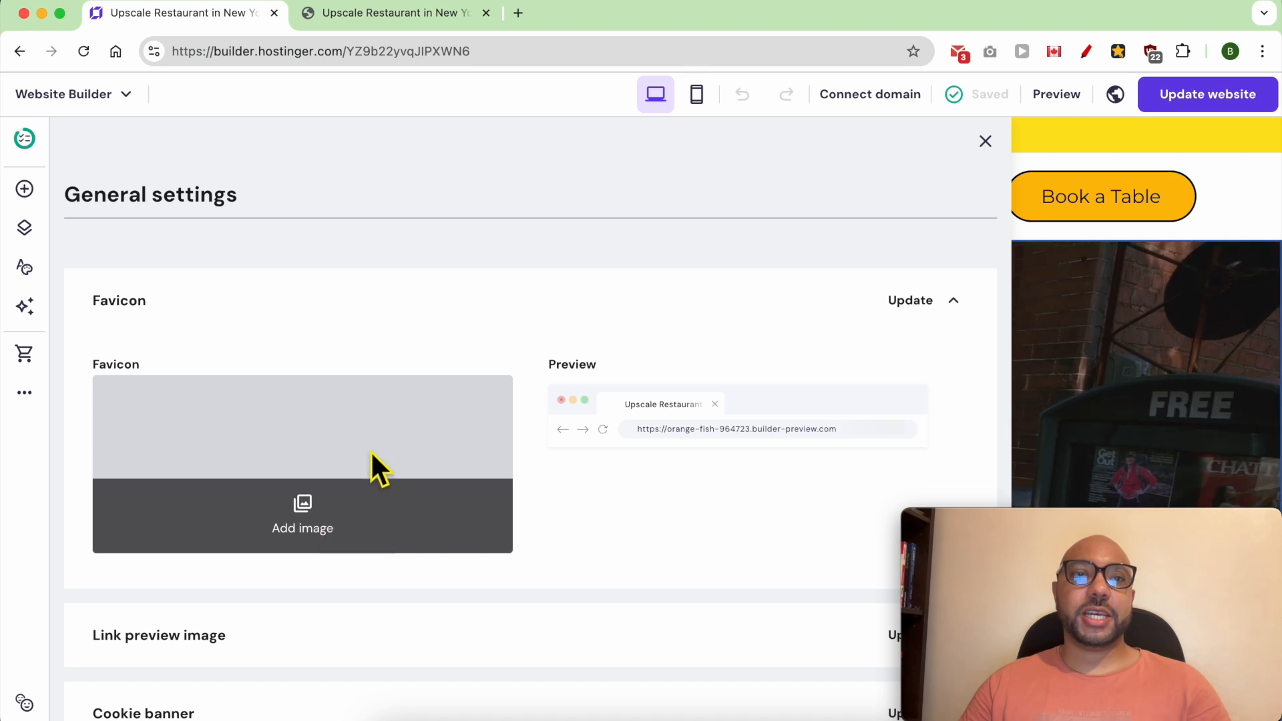
- Open favicon.io in a new browser tab and enter g as the text in its text-based favicon generator
left_click(518, 12)
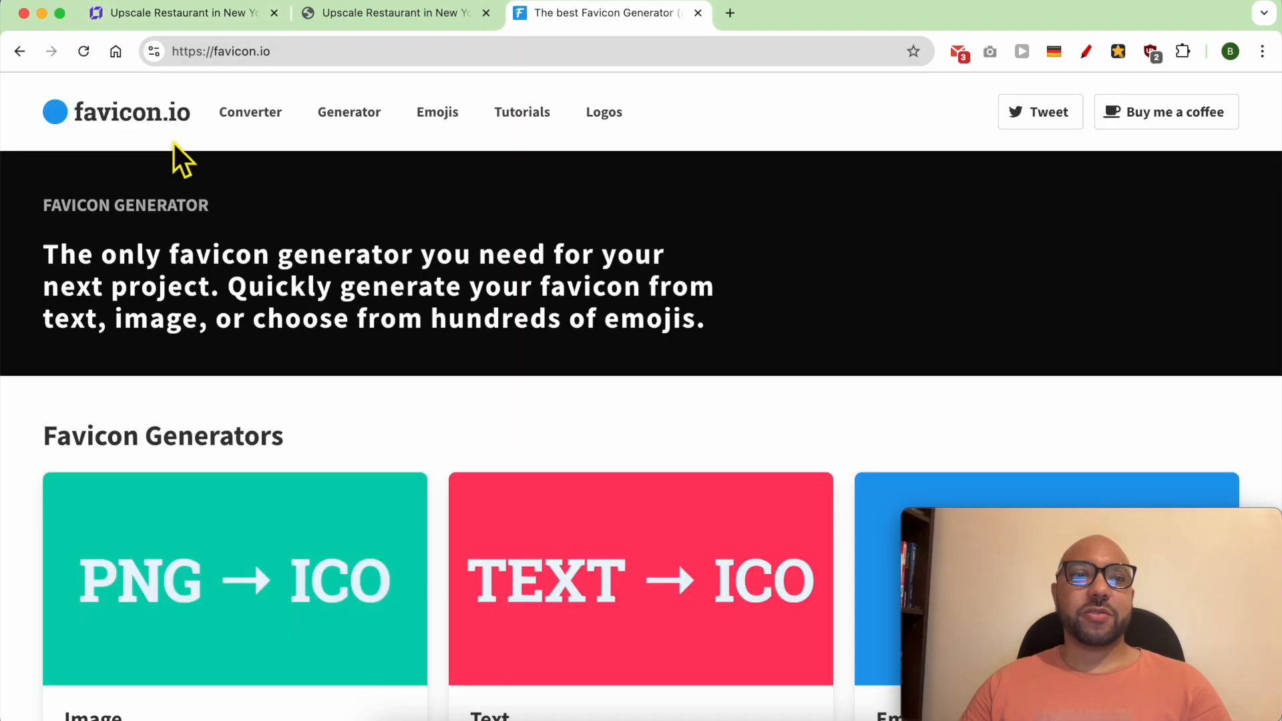
left_click(355, 119)
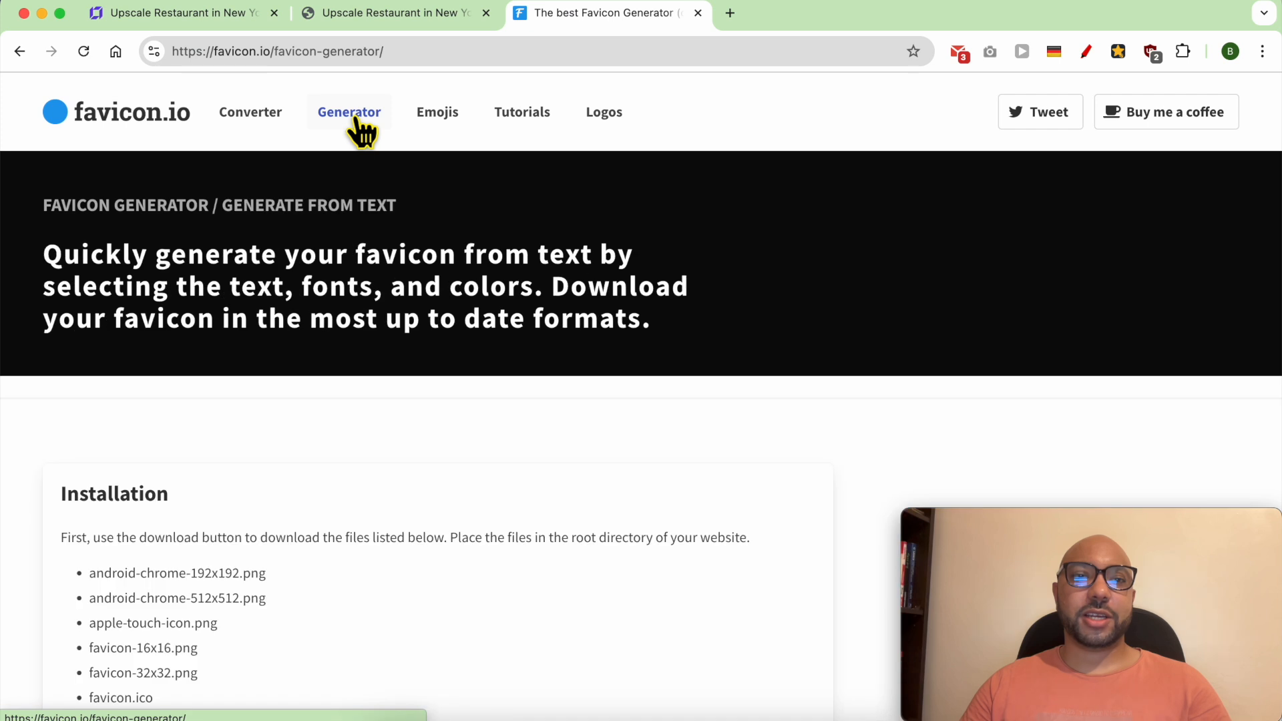
scroll(192, 571, "down", 2)
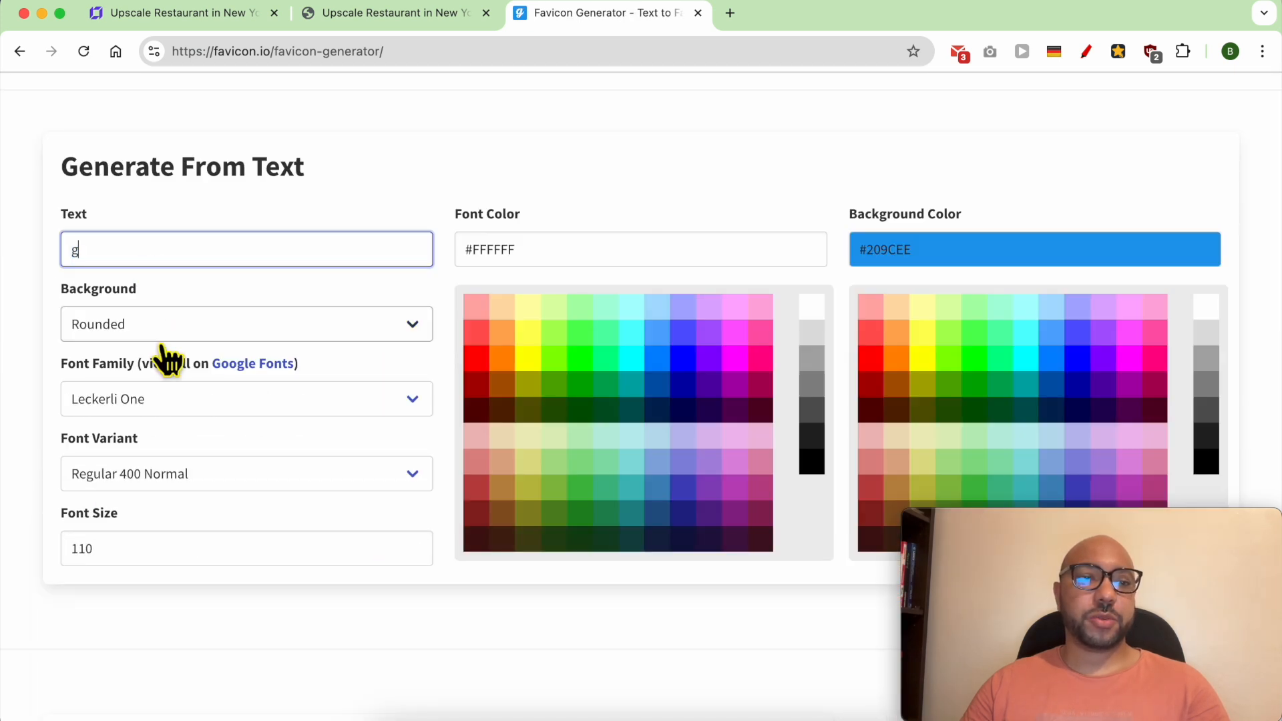
- Set the favicon's font size to 180, its font color to #FFF and its background color to #000
double_click(128, 564)
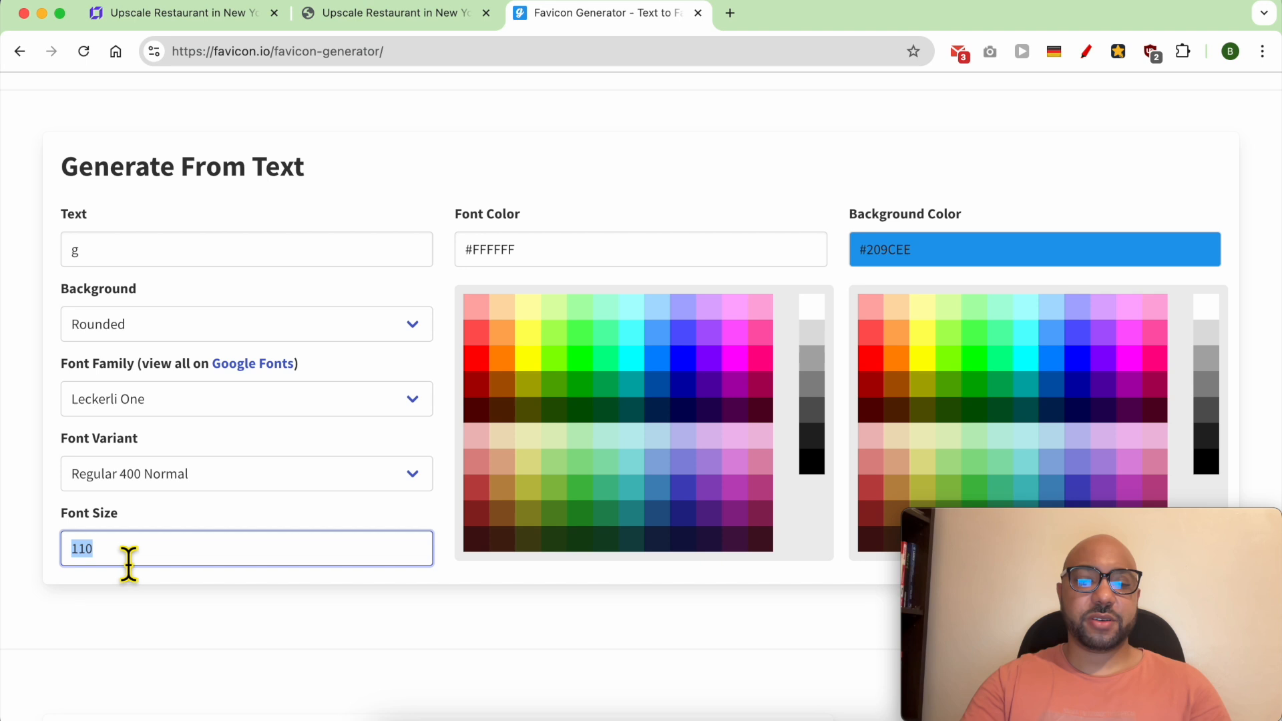
scroll(119, 549, "up", 4)
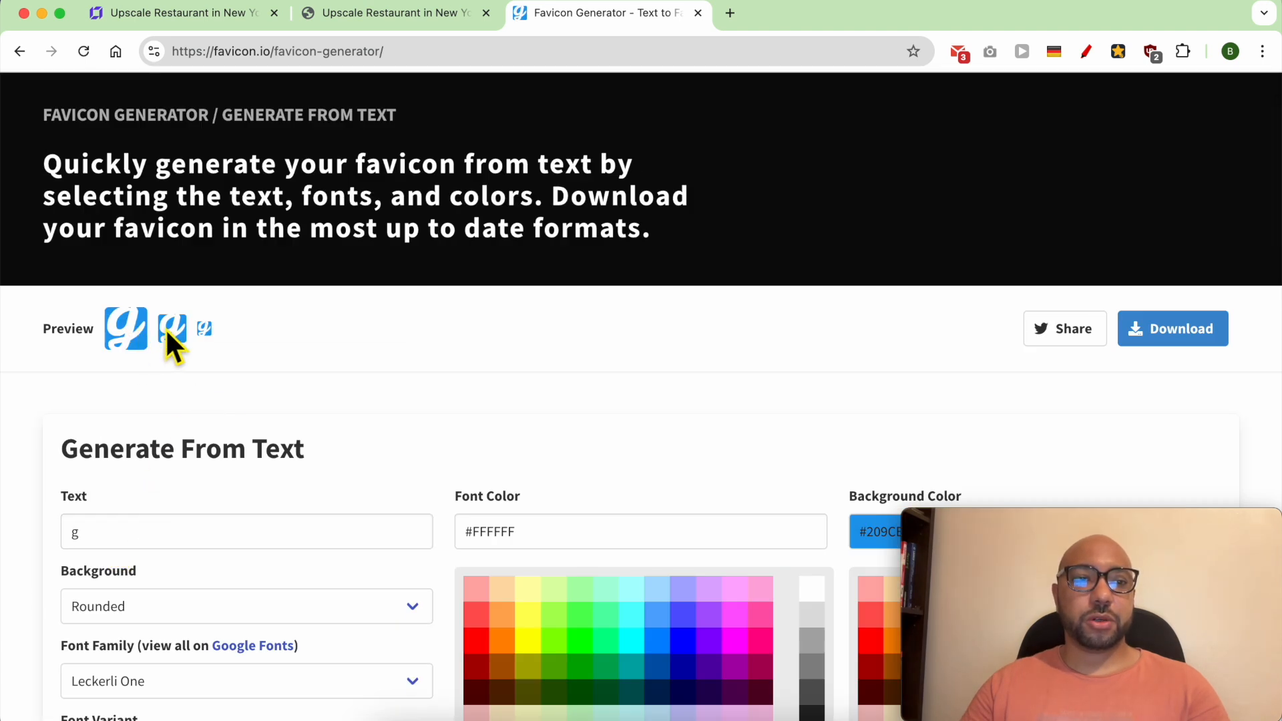
scroll(533, 388, "down", 4)
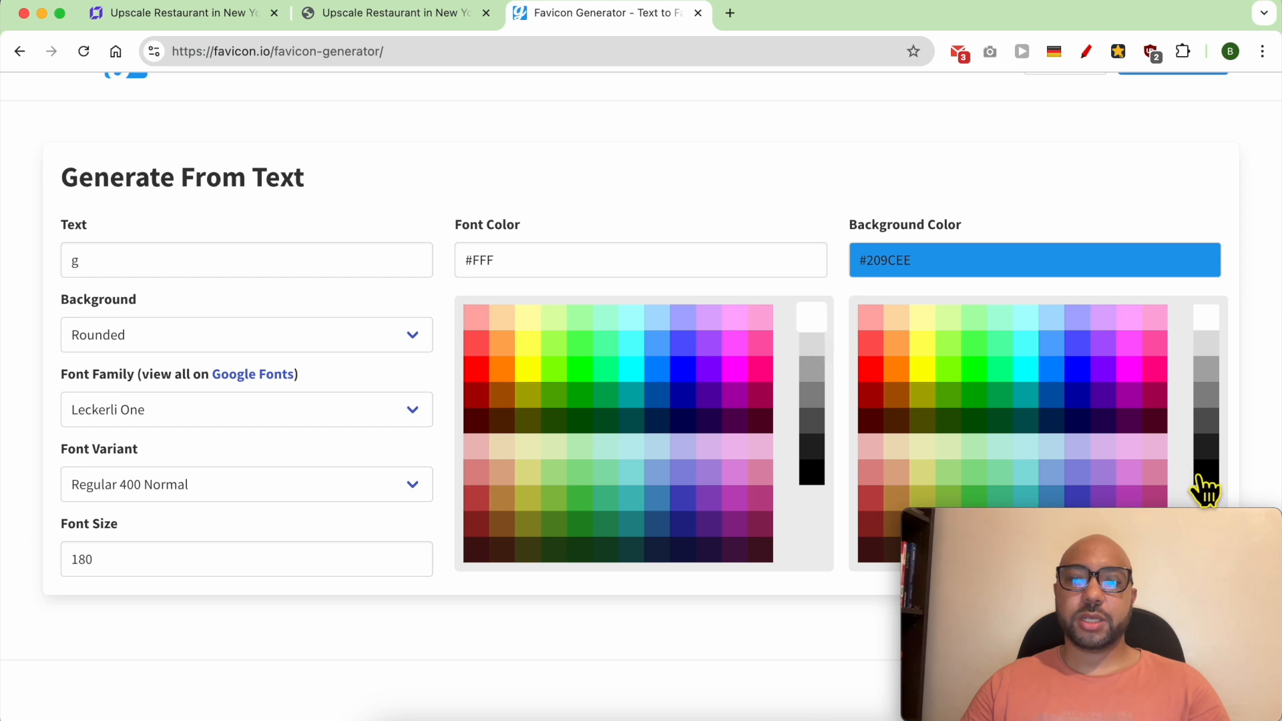
left_click(1202, 475)
scroll(586, 363, "up", 4)
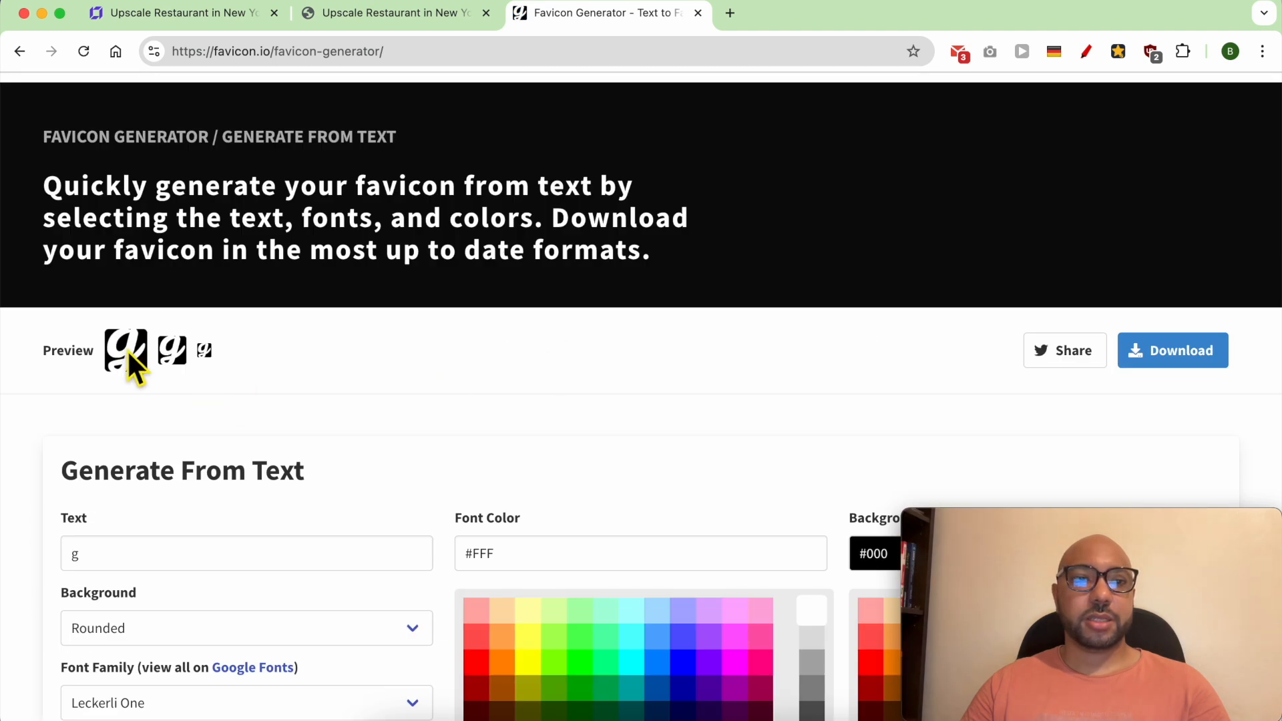
- Download the generated favicon package and extract favicon_io (2).zip in the Downloads folder
left_click(1208, 360)
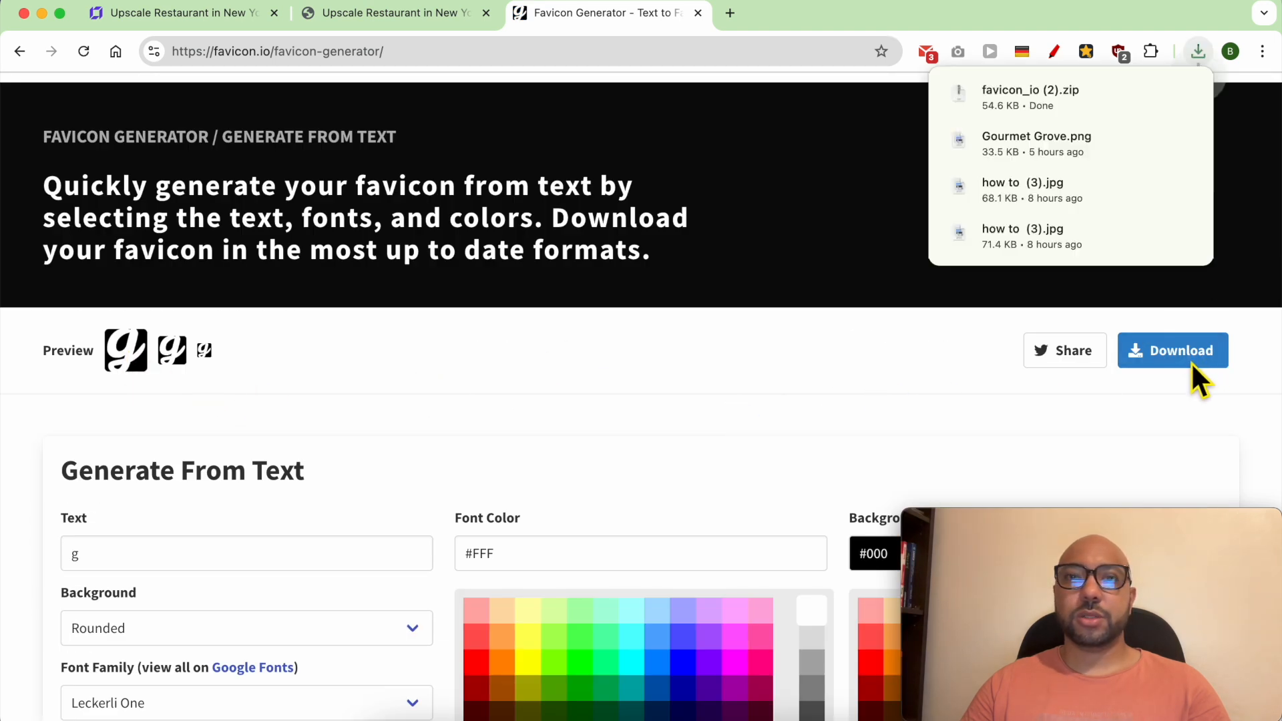
left_click(1071, 99)
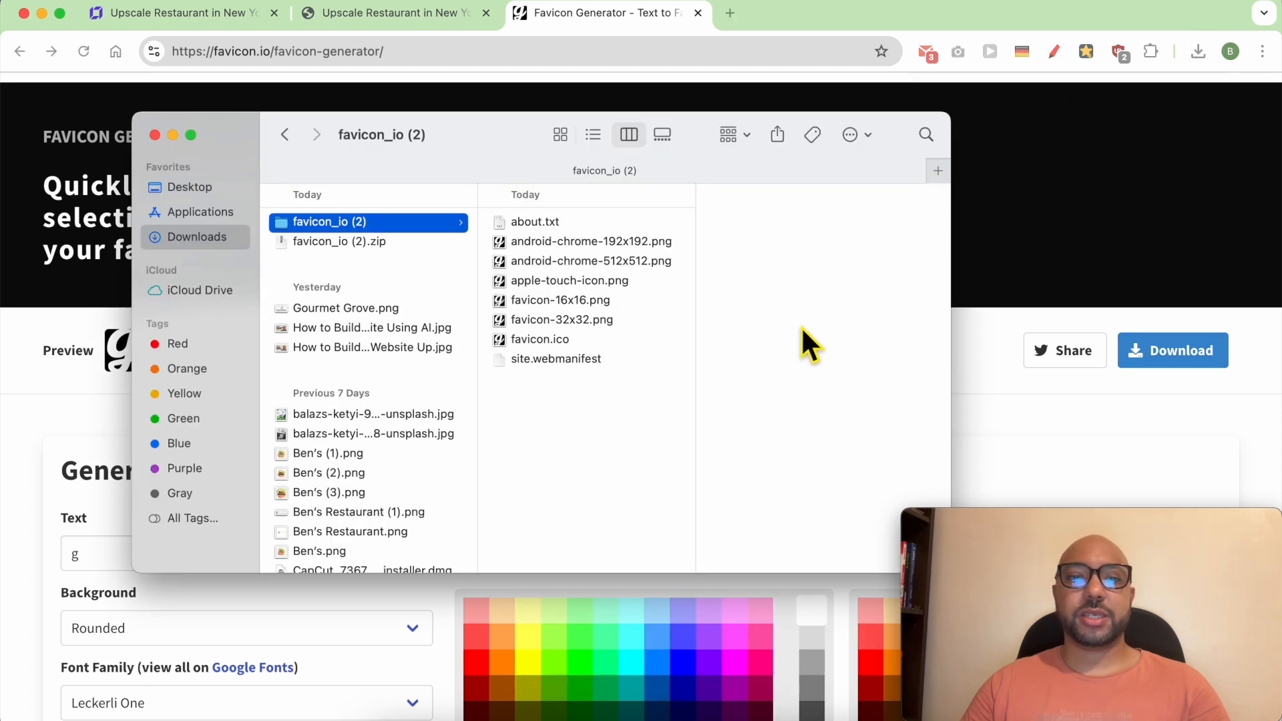
left_click(972, 280)
- In the website builder, upload android-chrome-512x512.png from the favicon_io (2) folder and save it as the site's favicon
left_click(211, 11)
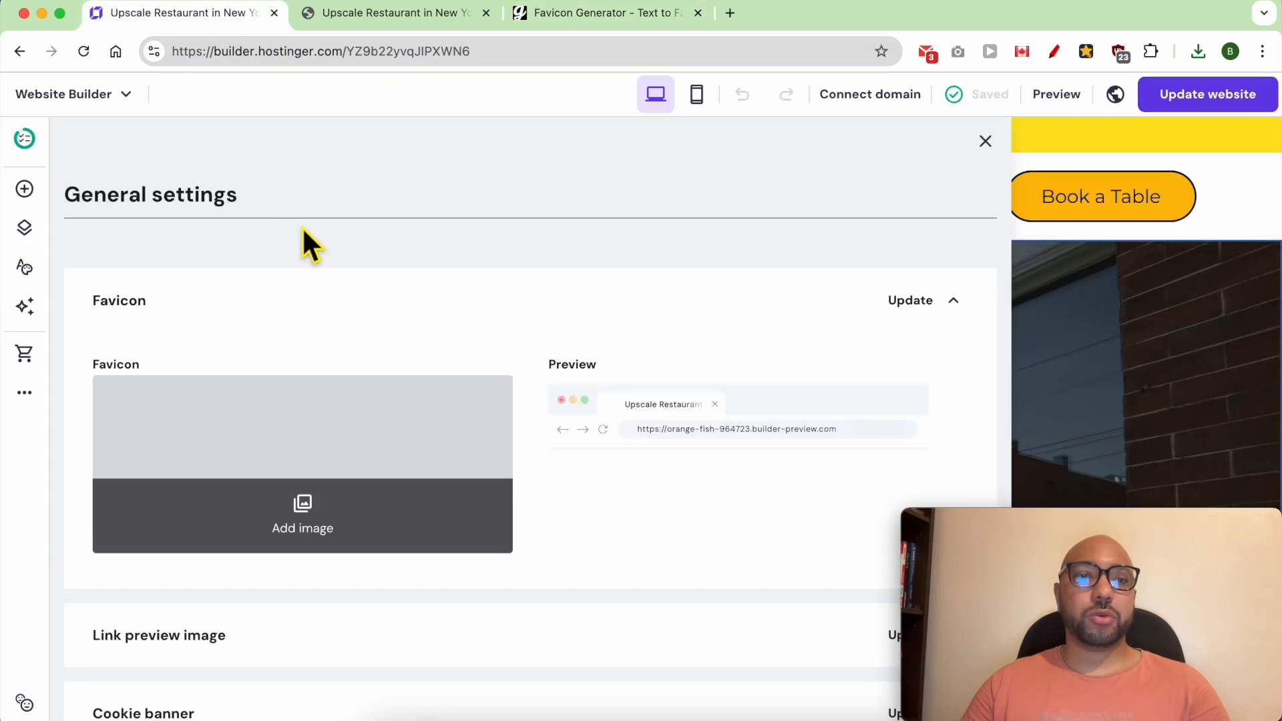
left_click(337, 525)
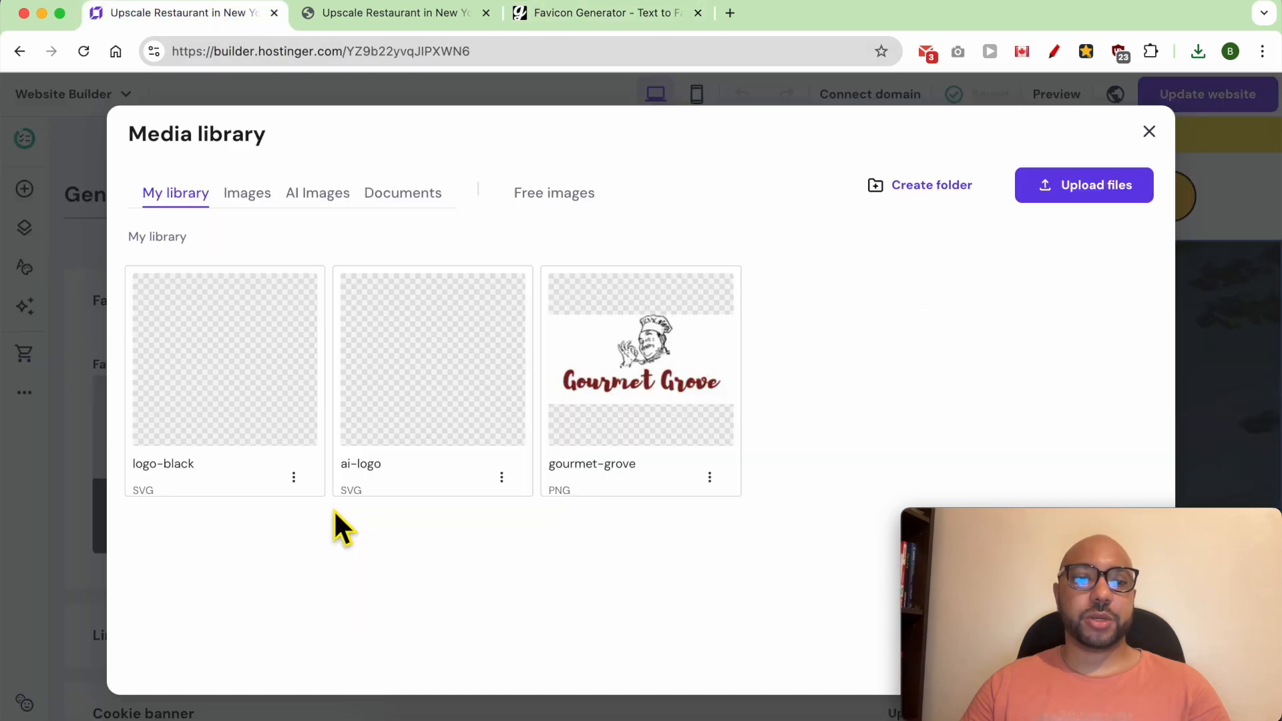
left_click(1097, 194)
left_click(369, 167)
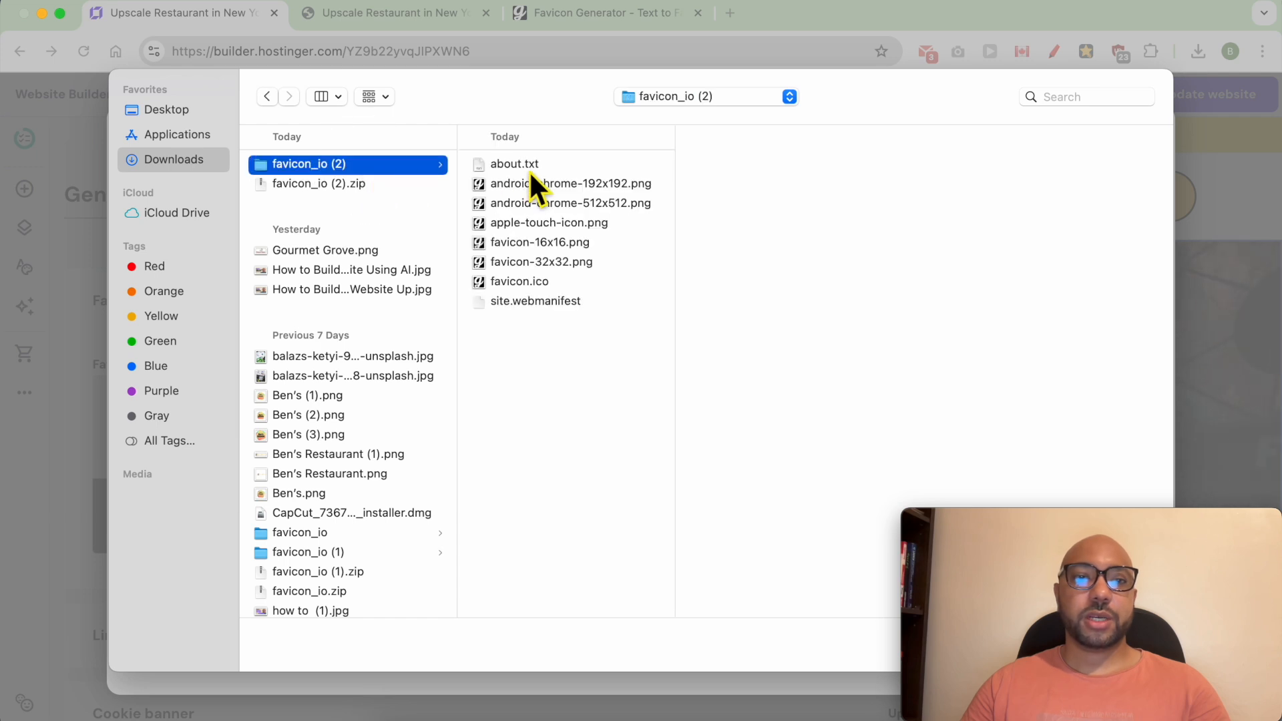
left_click(593, 208)
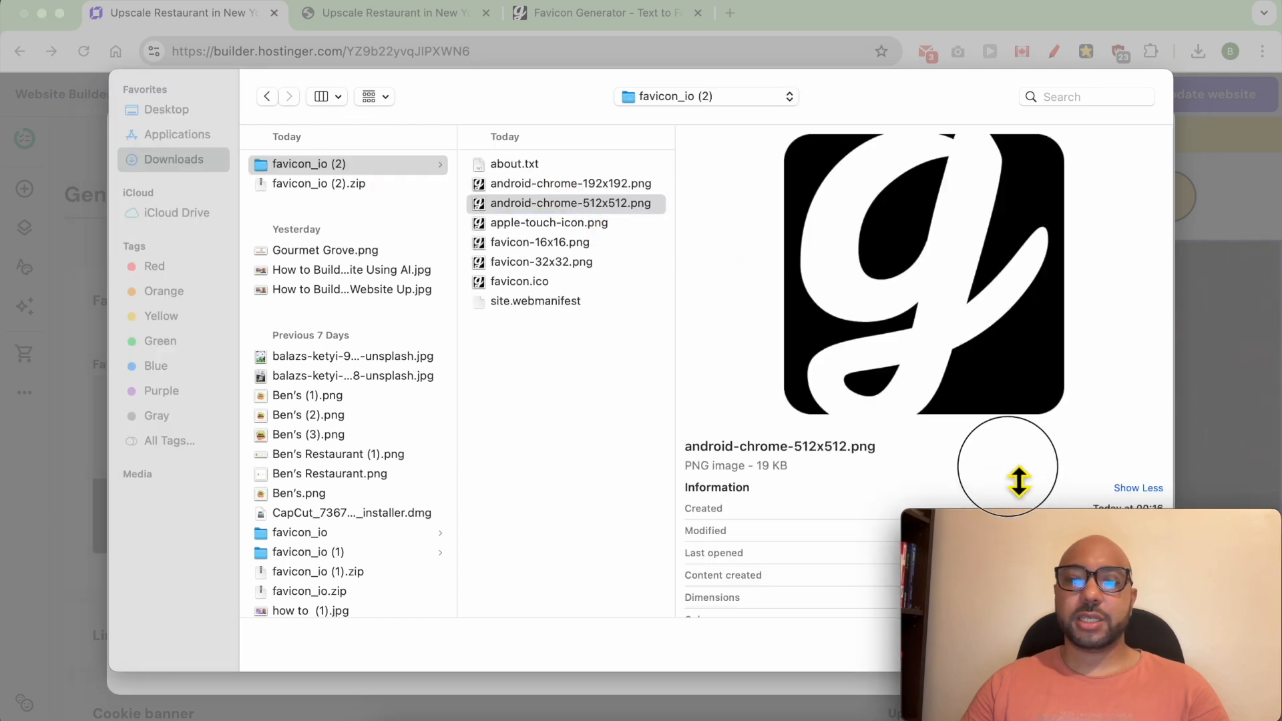
left_click(620, 208)
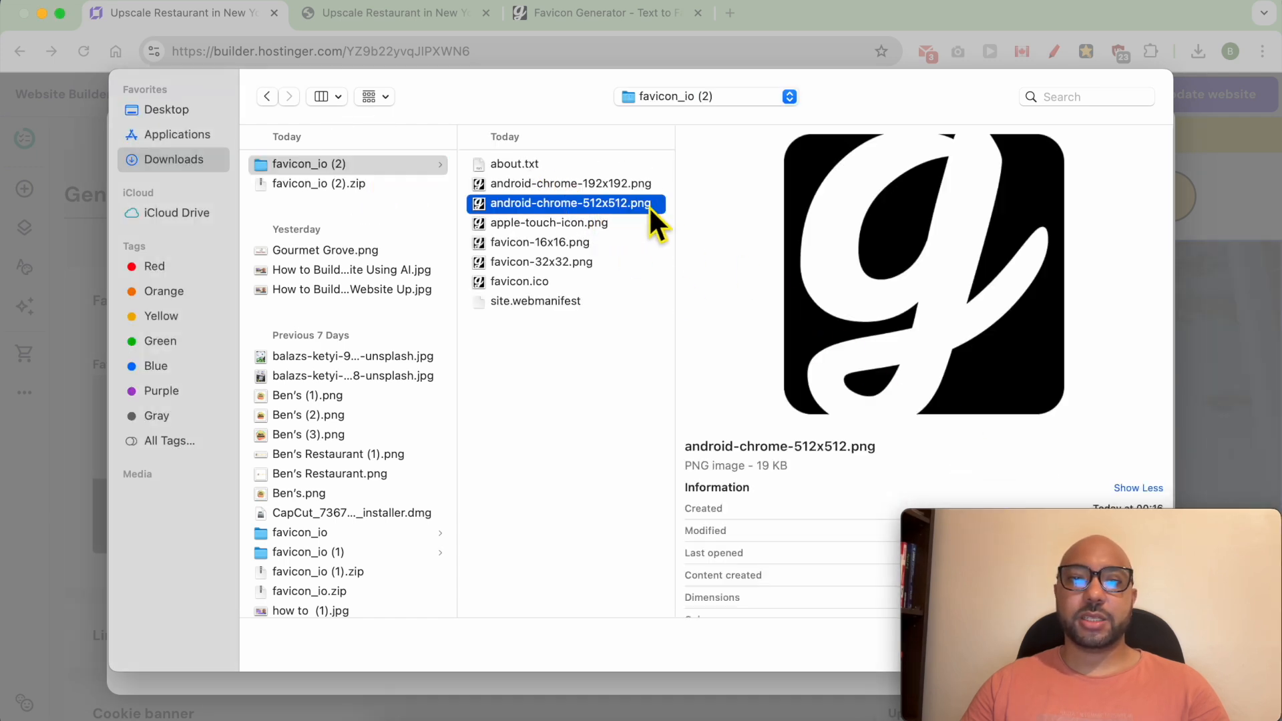
double_click(647, 206)
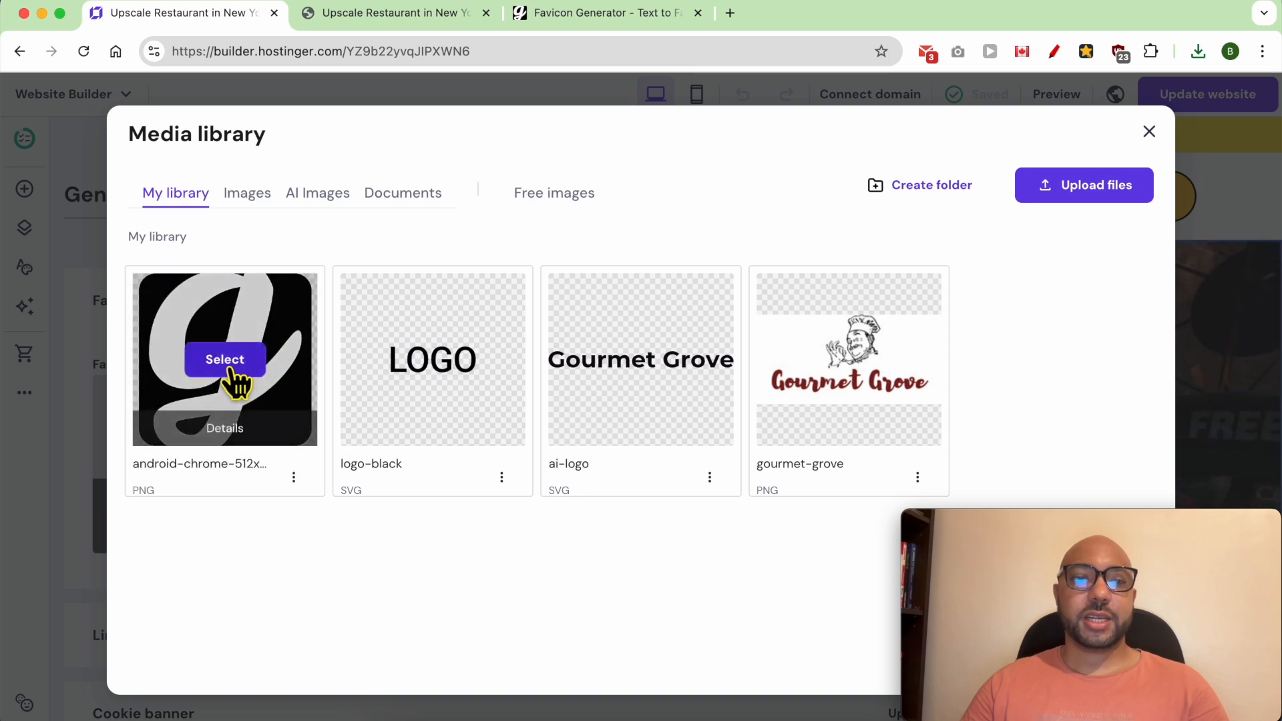
left_click(224, 363)
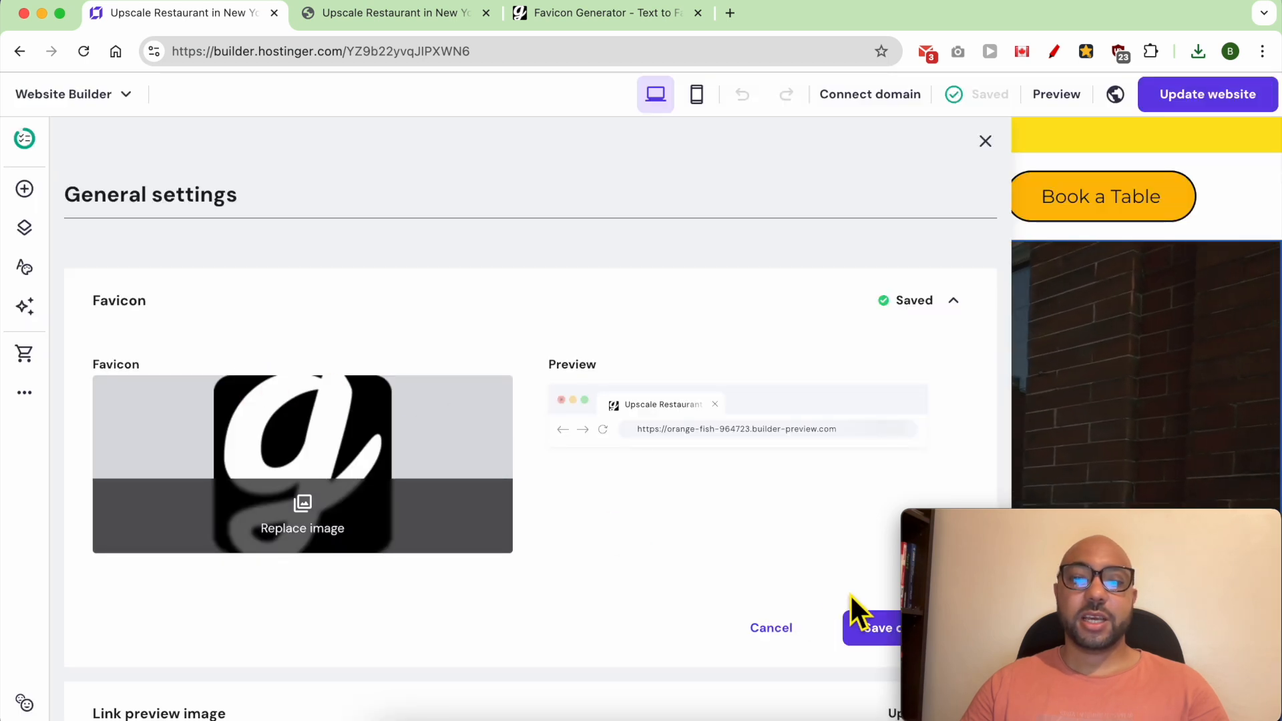
left_click(868, 648)
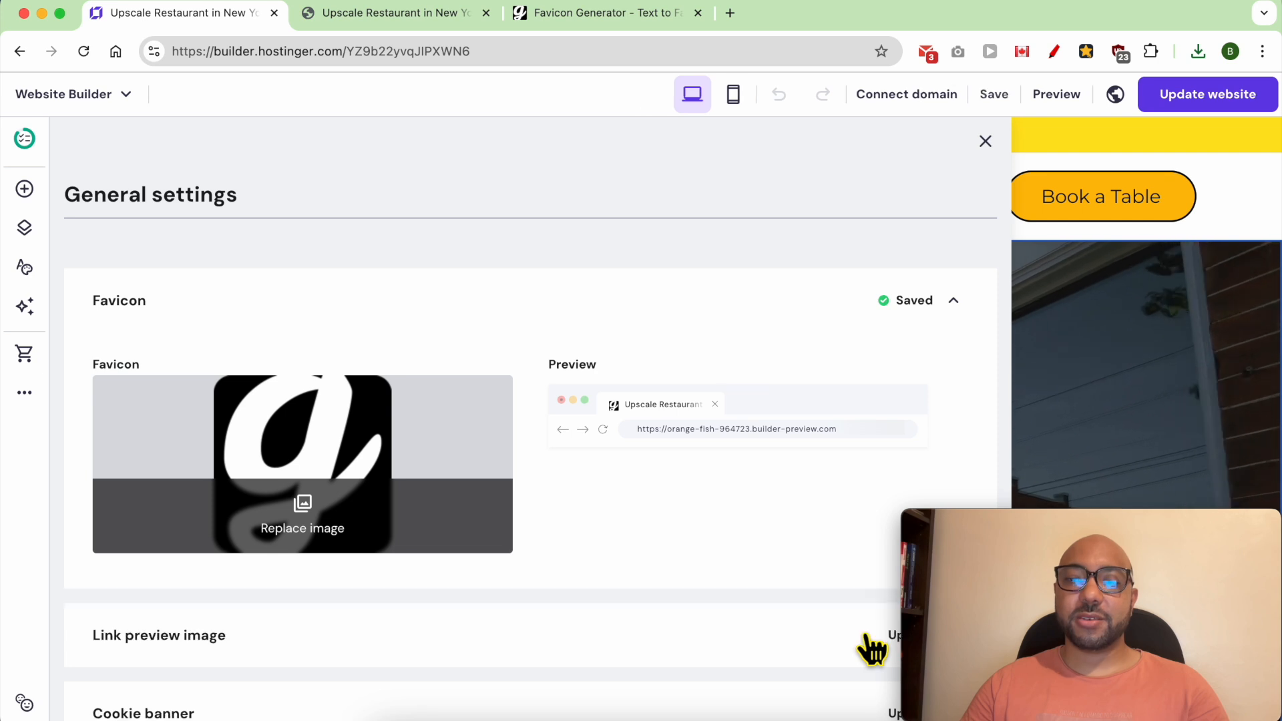
- Publish the website update and open the live site to check its favicon
left_click(1229, 104)
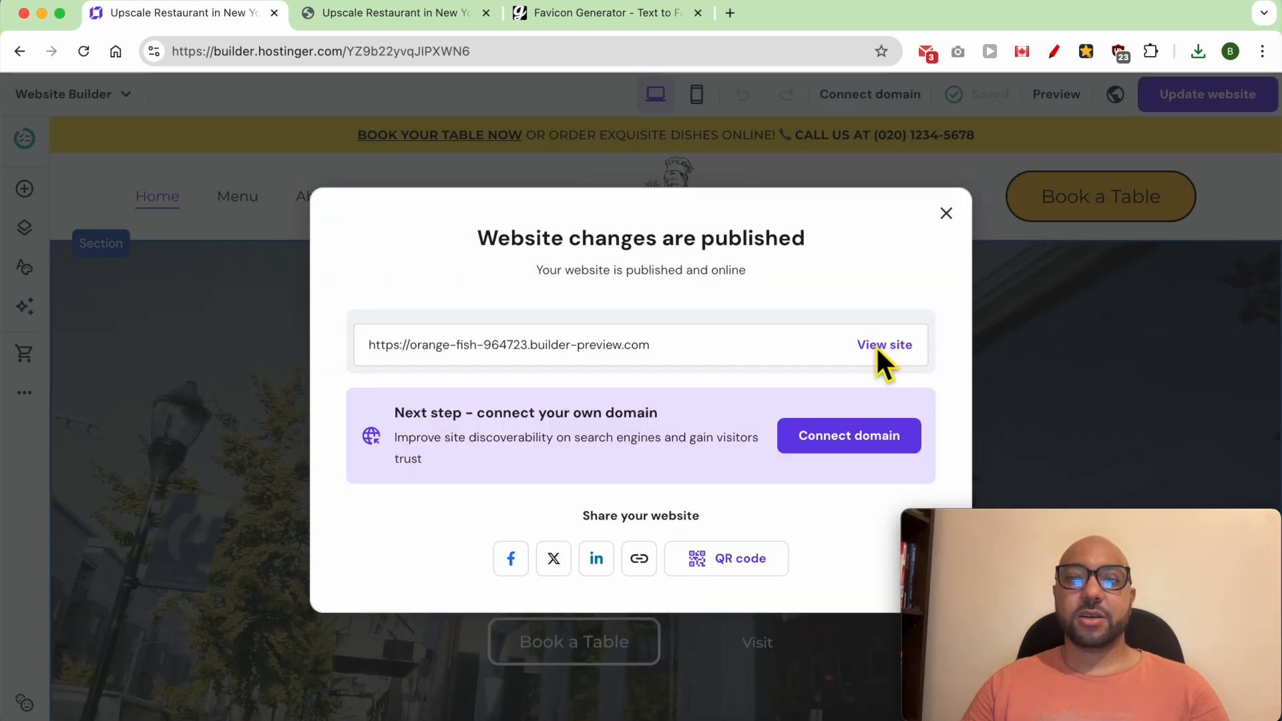
left_click(877, 345)
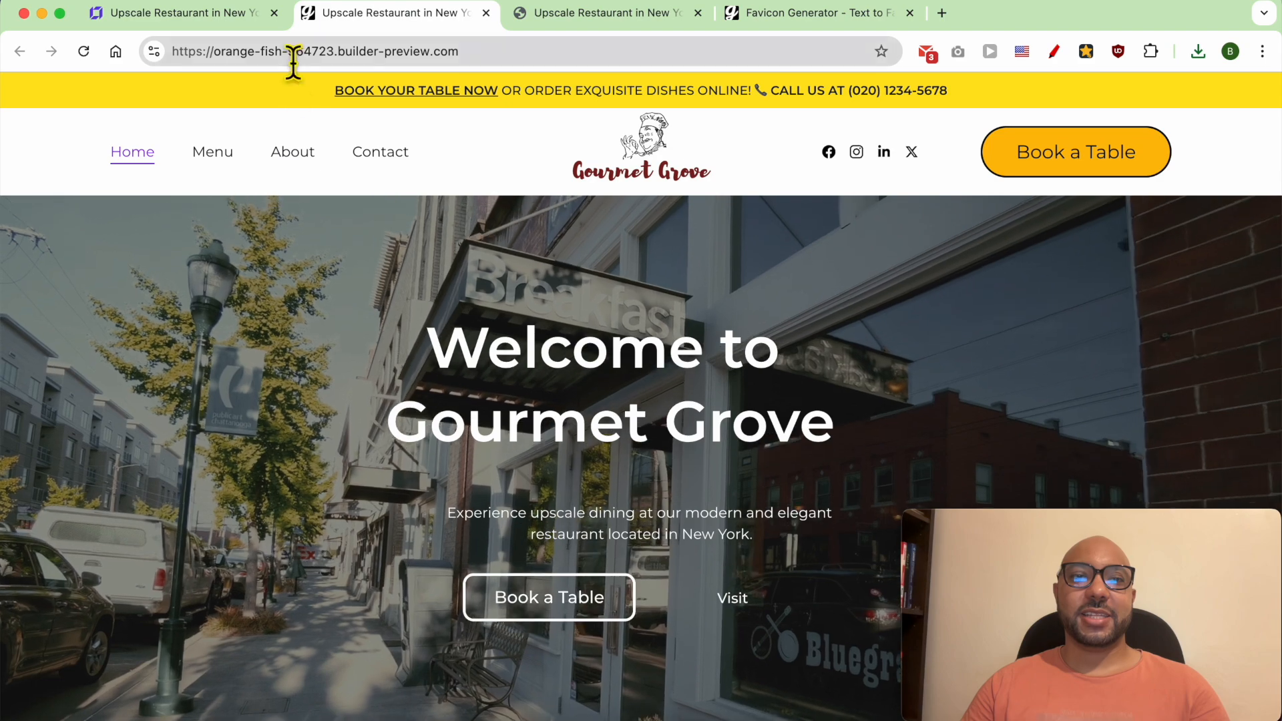